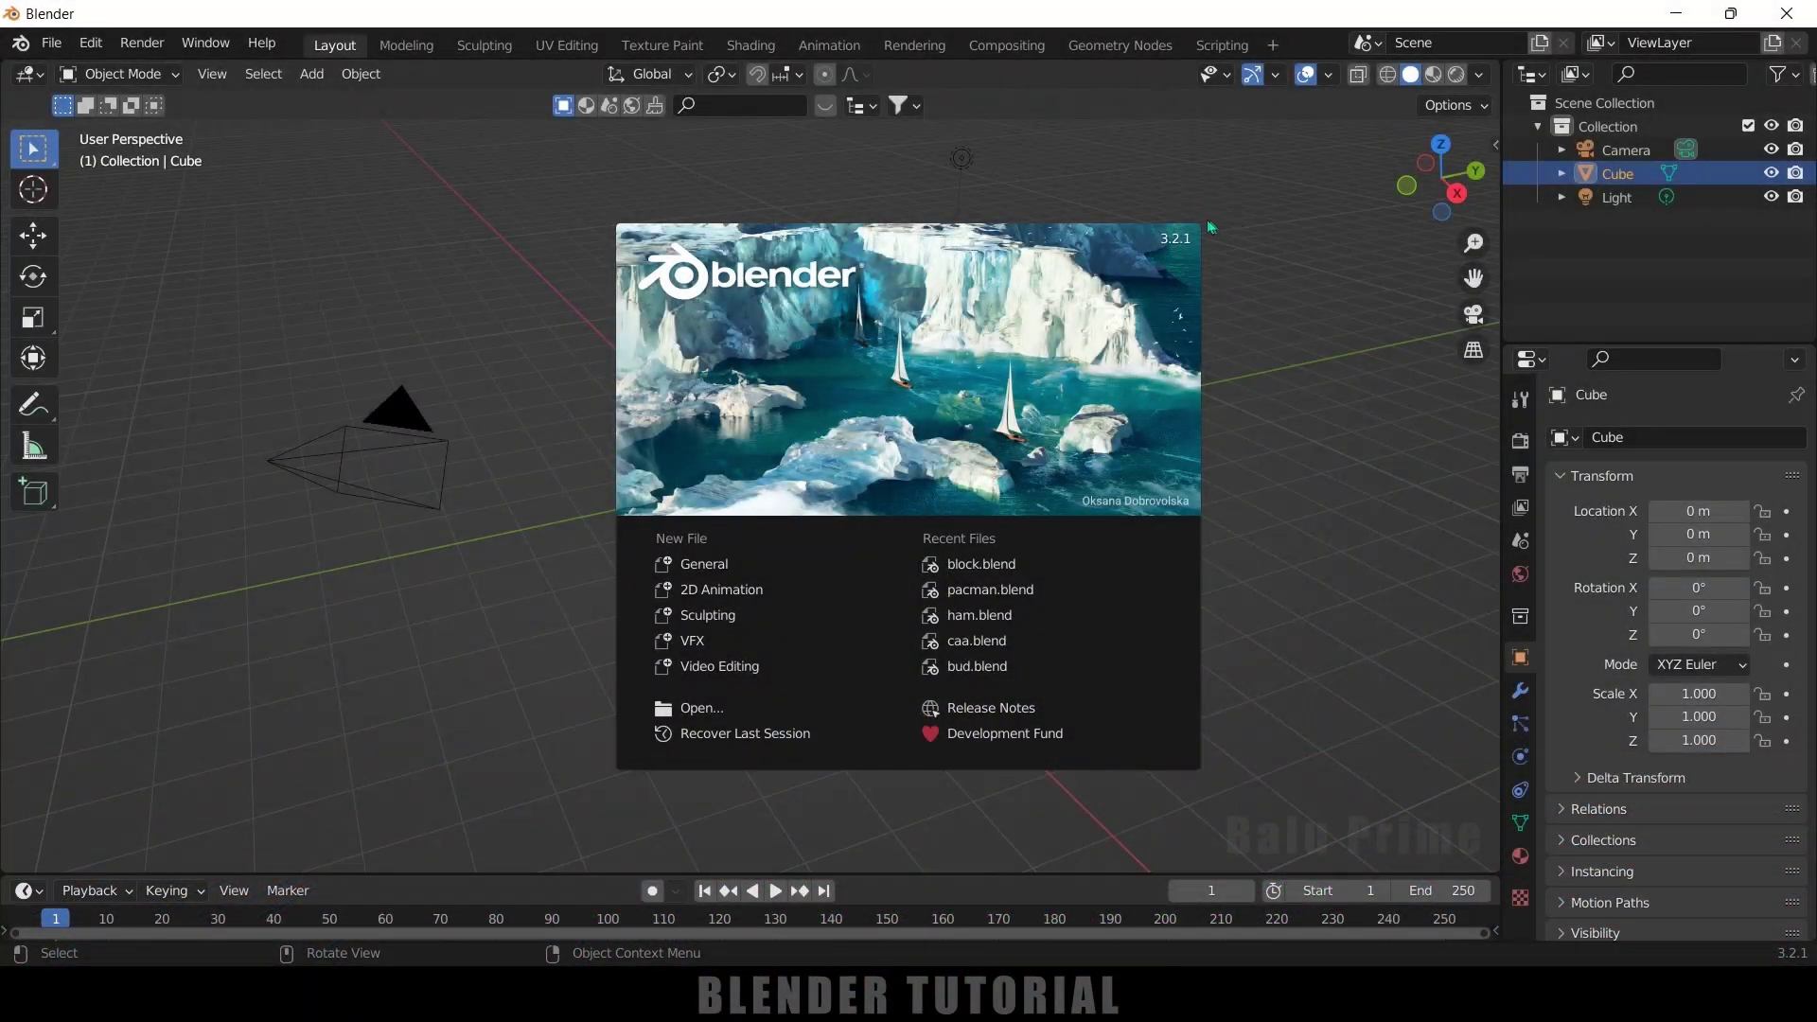
# Step: Dismiss the splash screen and delete the default cube, camera and light from the scene
pyautogui.click(1254, 481)
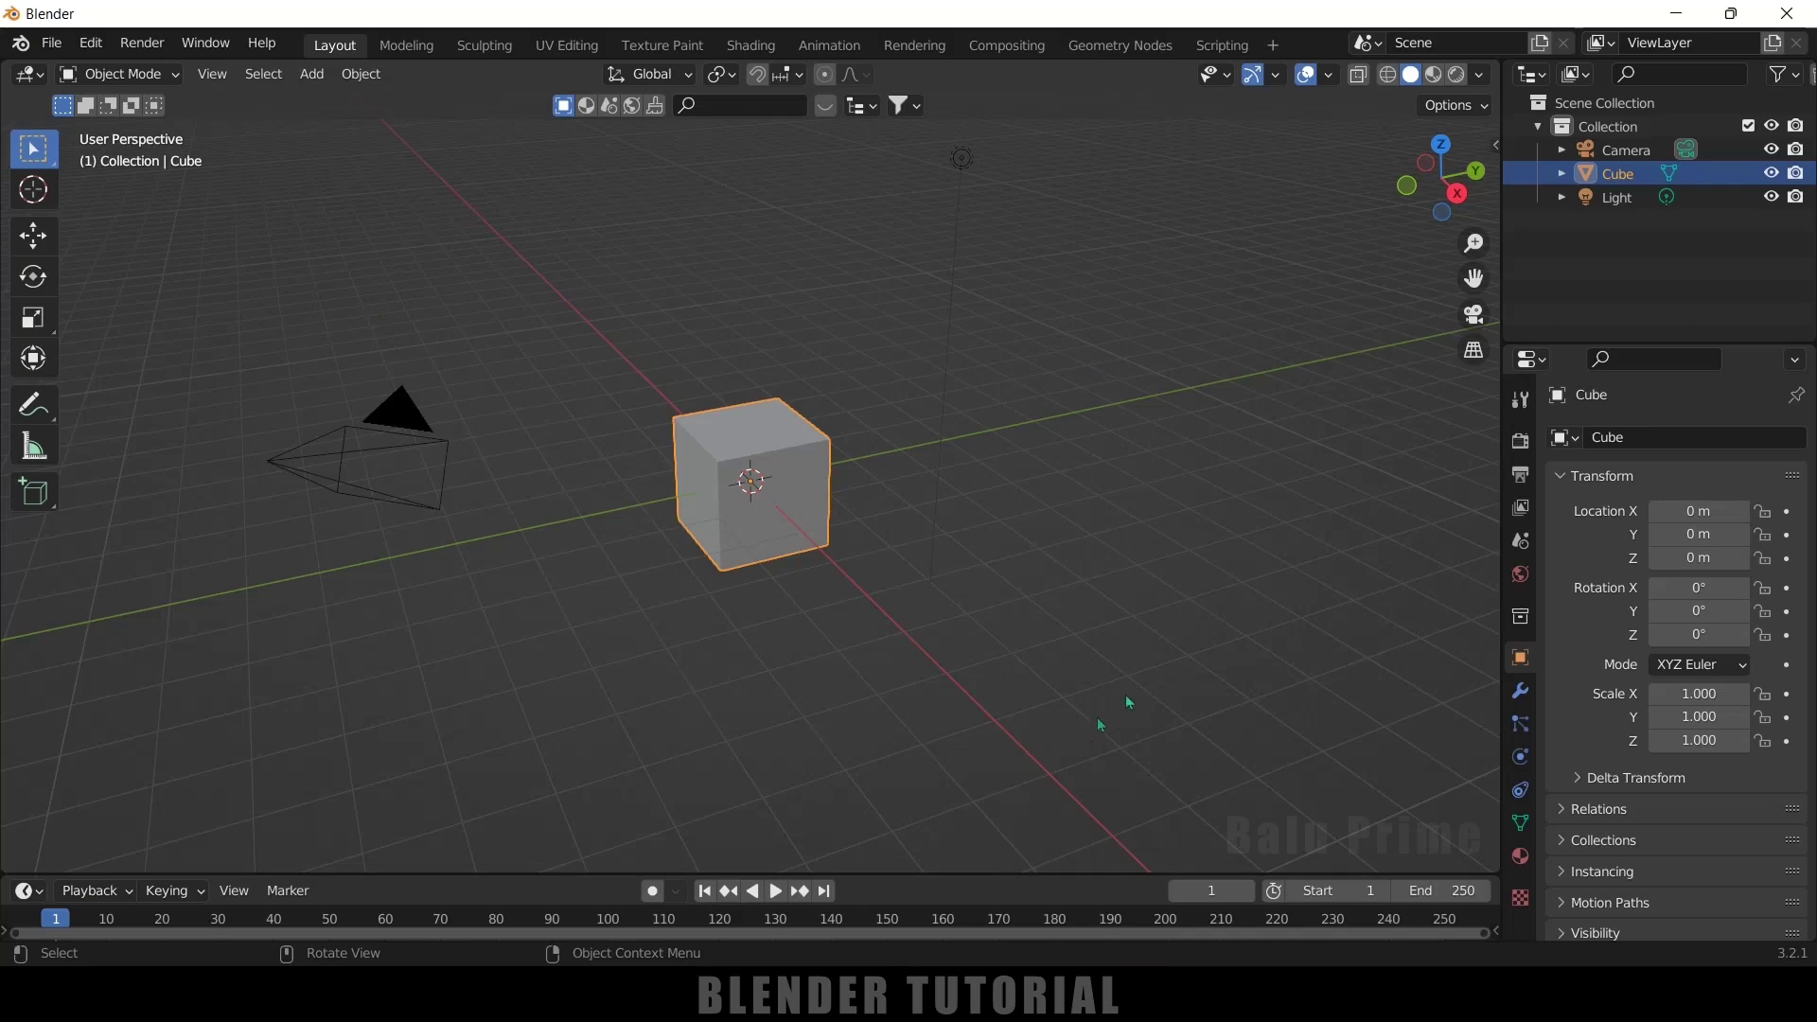
pyautogui.press('a')
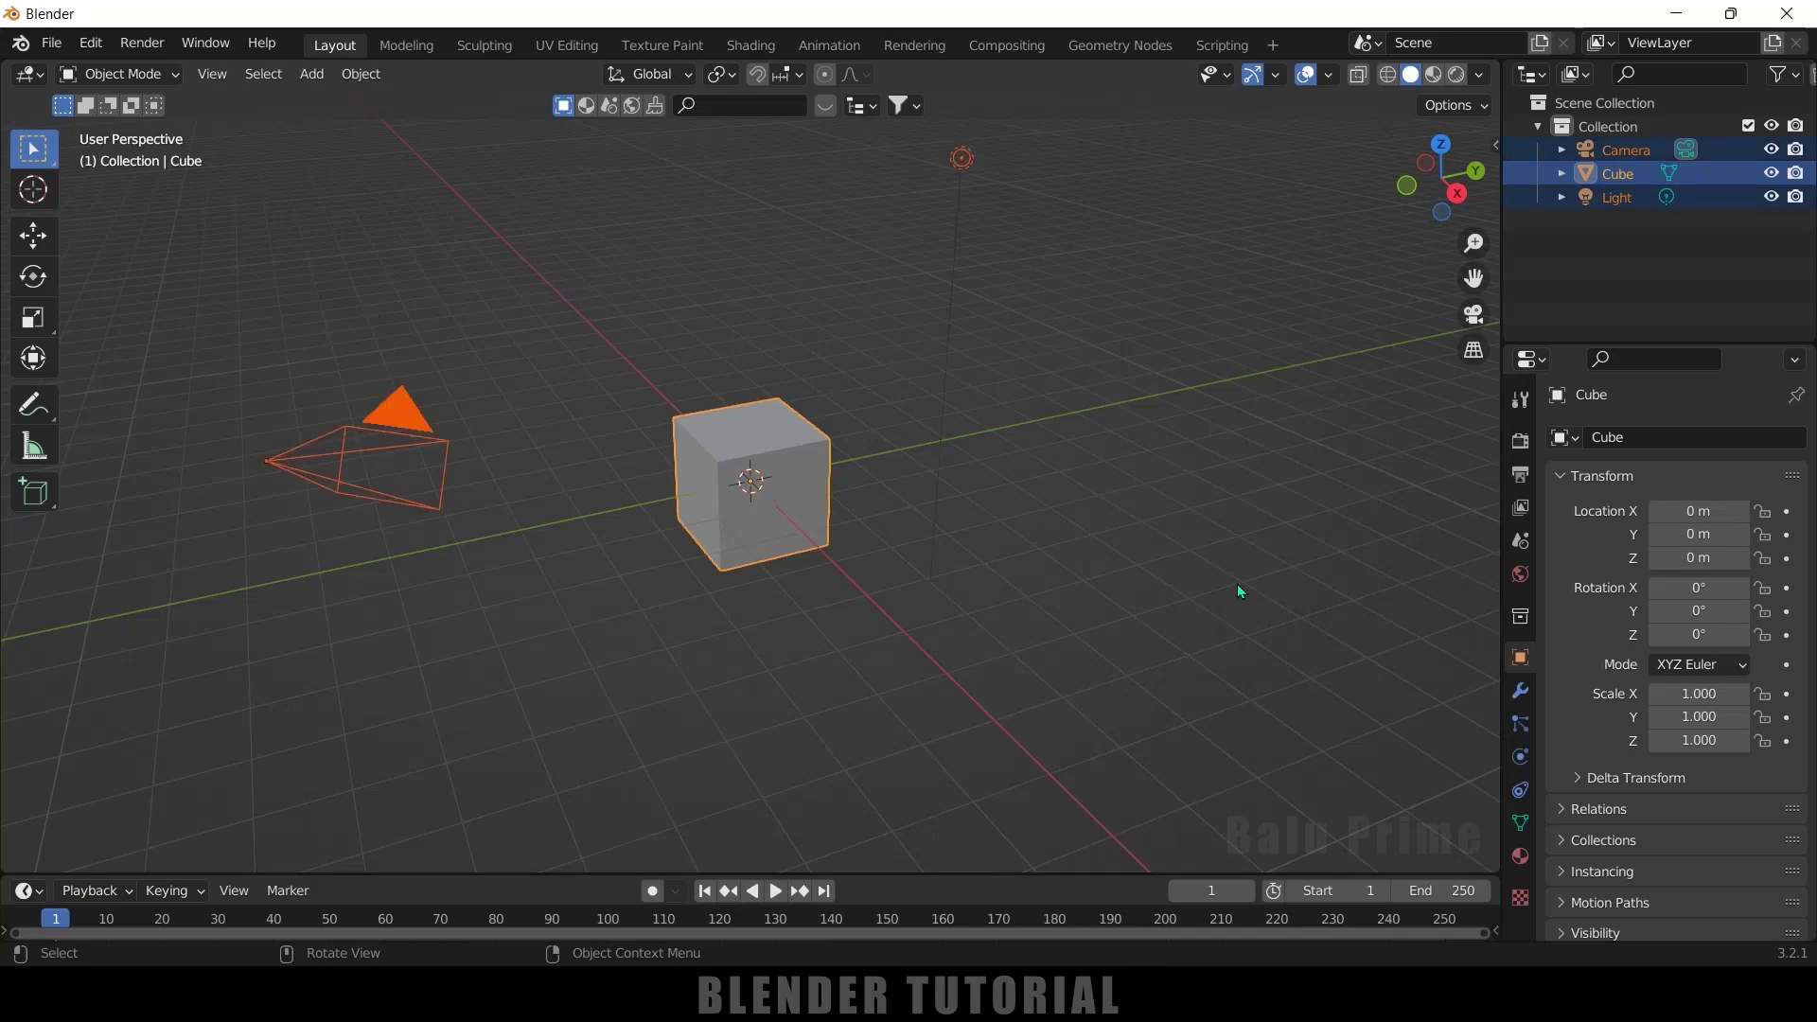
pyautogui.press('Delete')
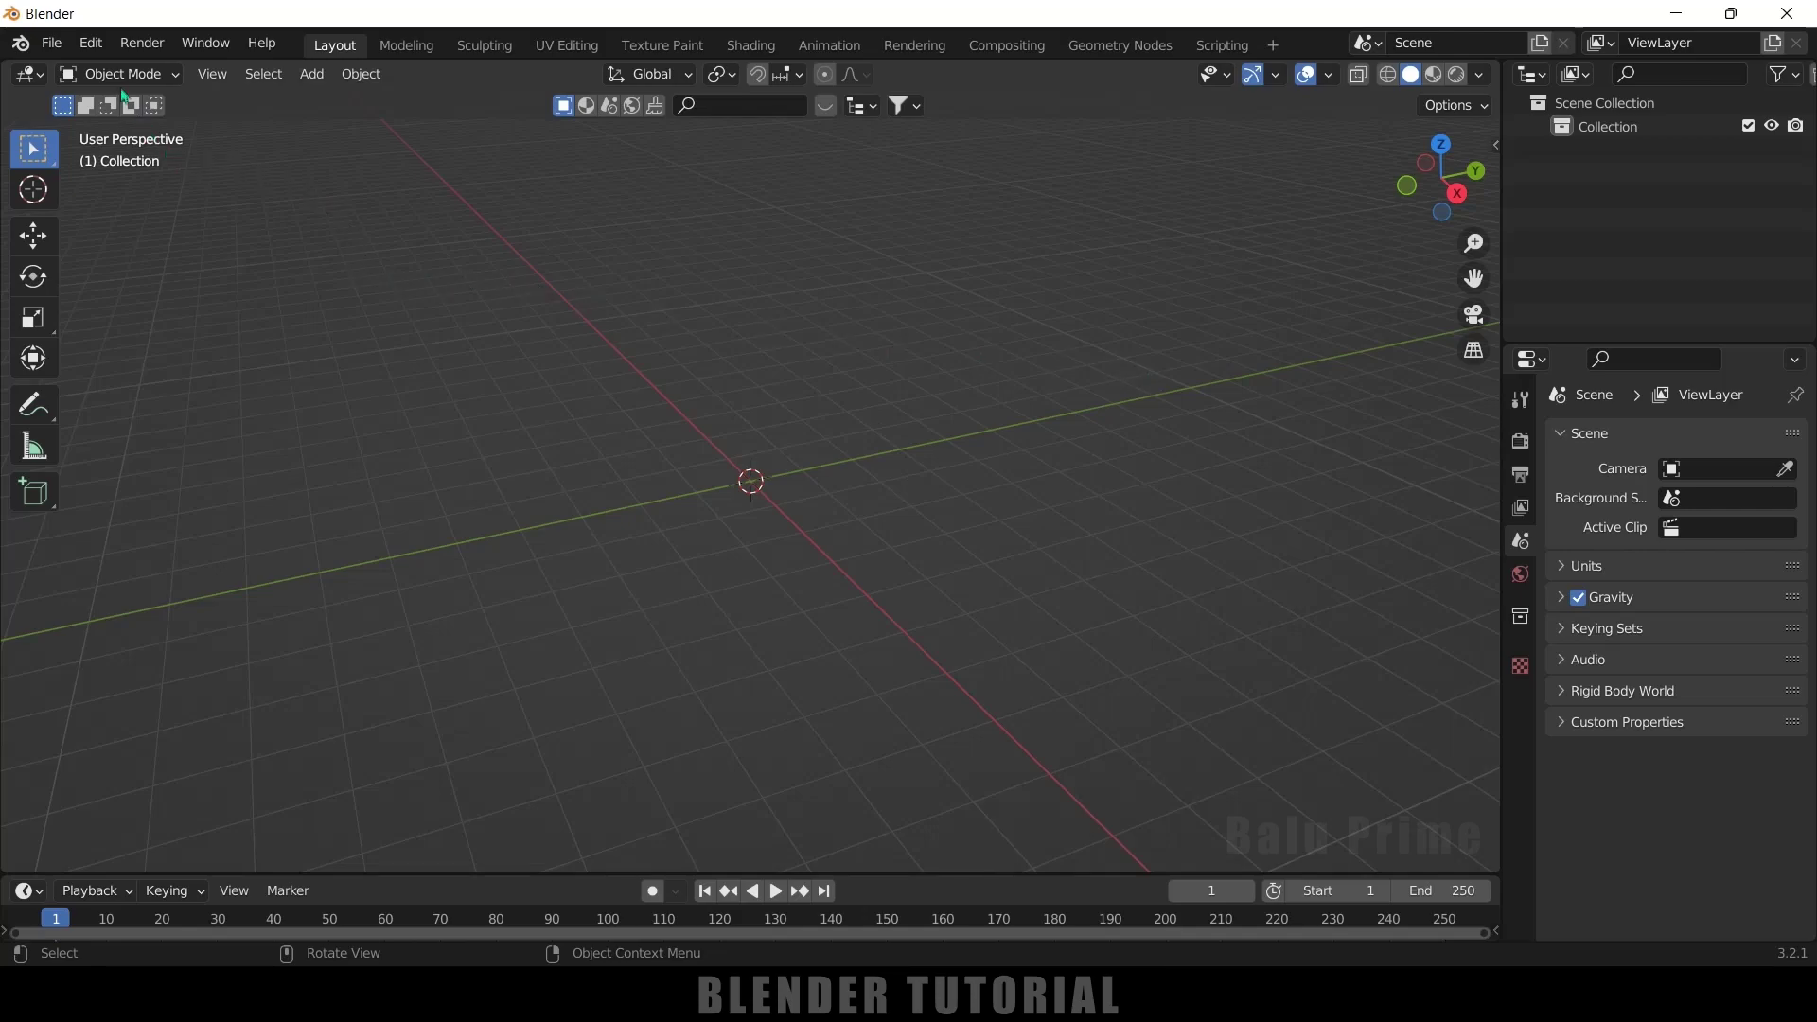
# Step: Import the animated running character from its FBX file
pyautogui.click(66, 44)
pyautogui.moveTo(166, 375)
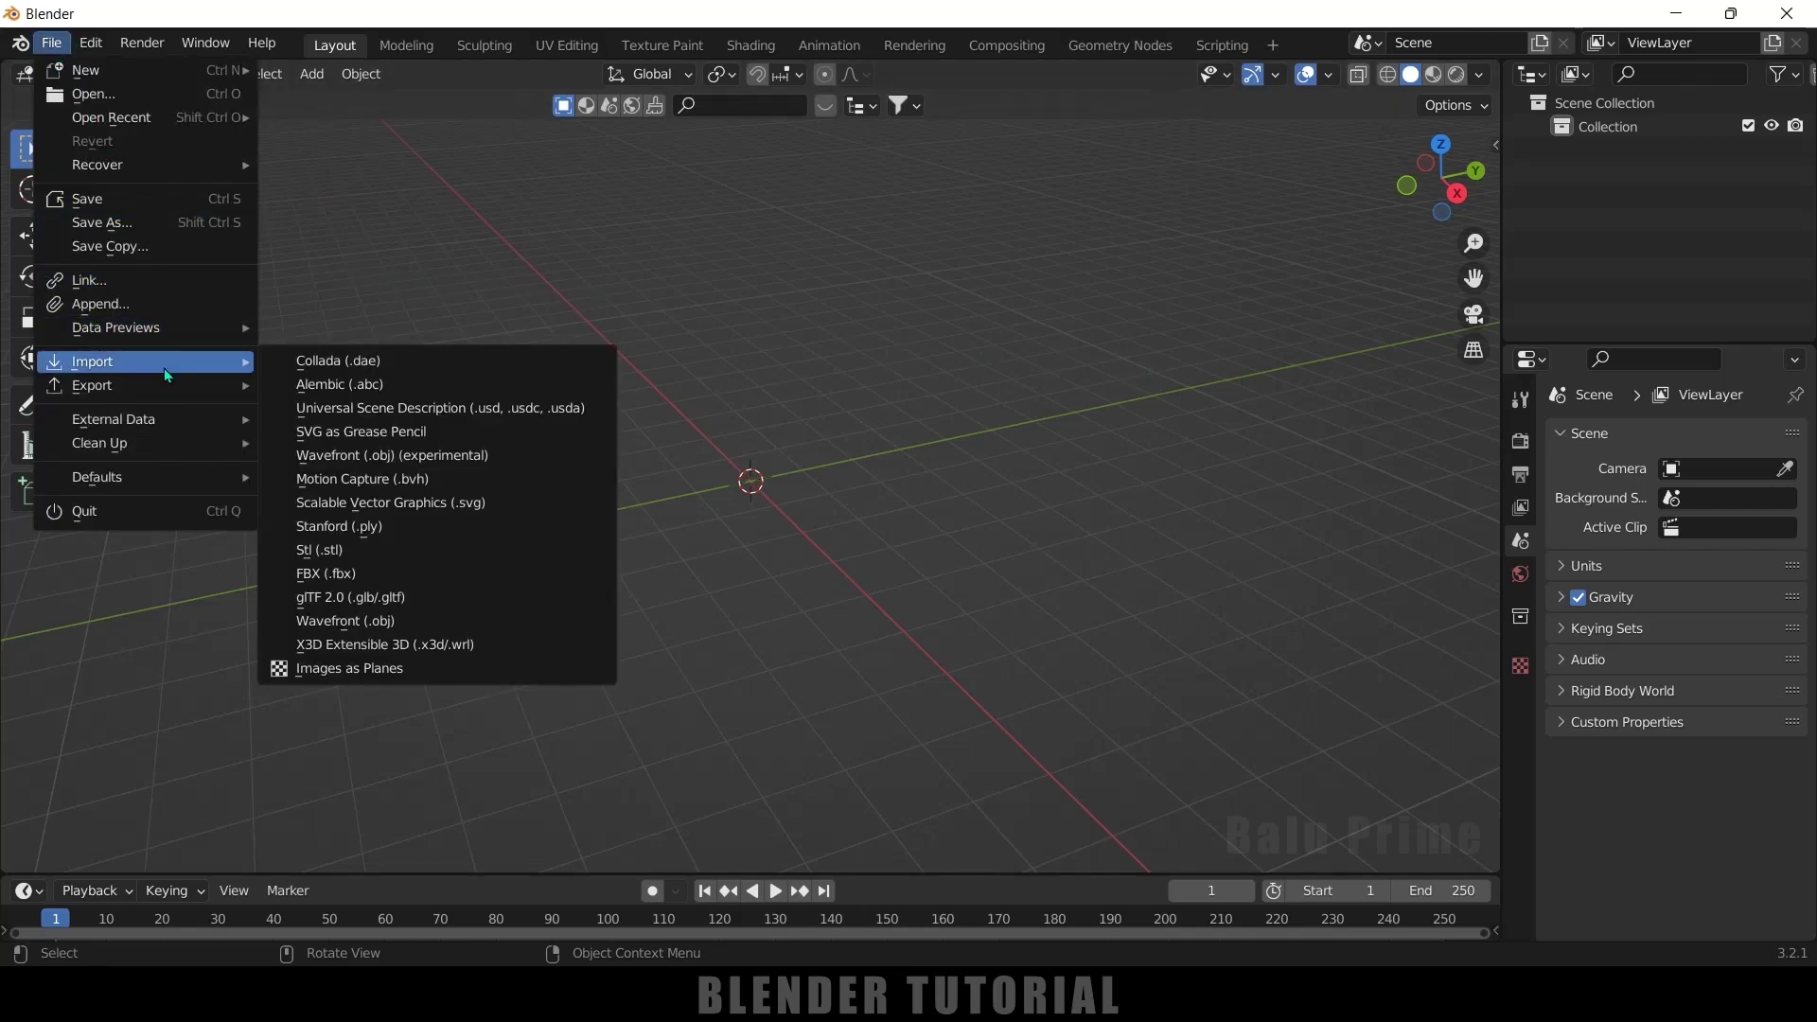
pyautogui.click(358, 575)
pyautogui.click(371, 401)
pyautogui.click(1014, 530)
pyautogui.click(1277, 829)
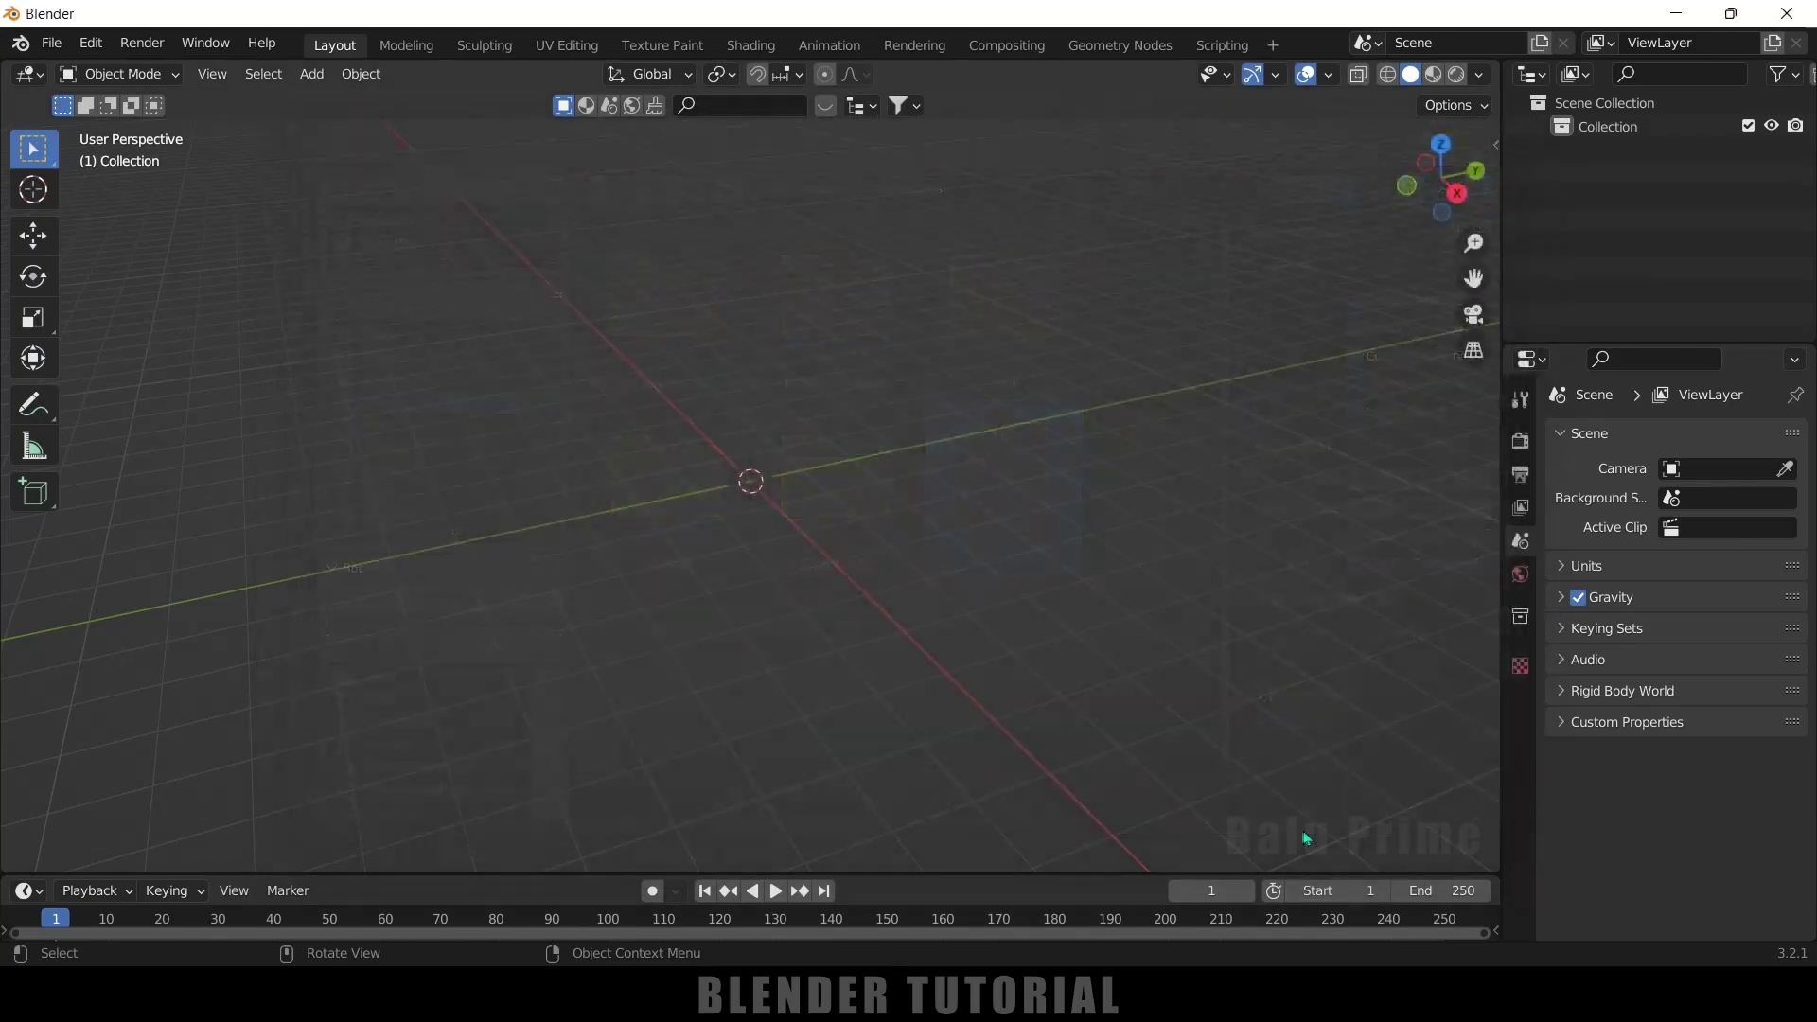
# Step: Scale the imported armature up uniformly to a scale of about 0.038
pyautogui.moveTo(797, 545); pyautogui.dragTo(778, 584, button='middle')
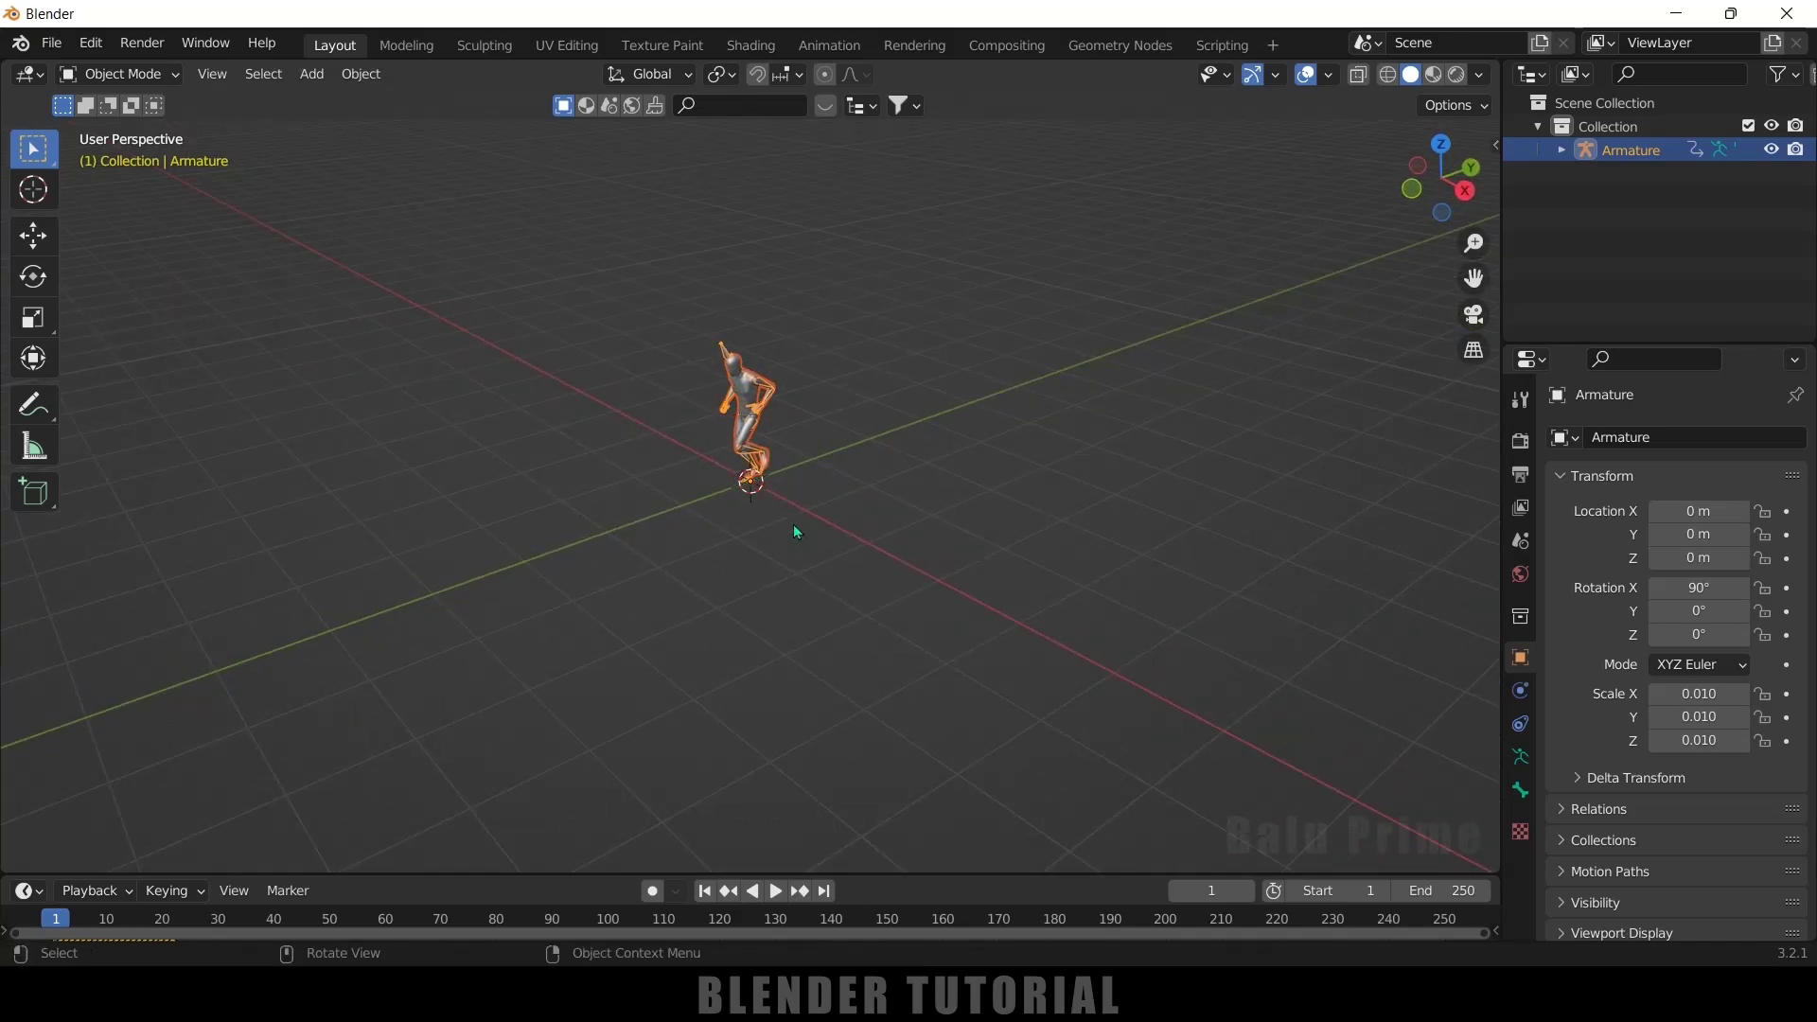
pyautogui.press('s')
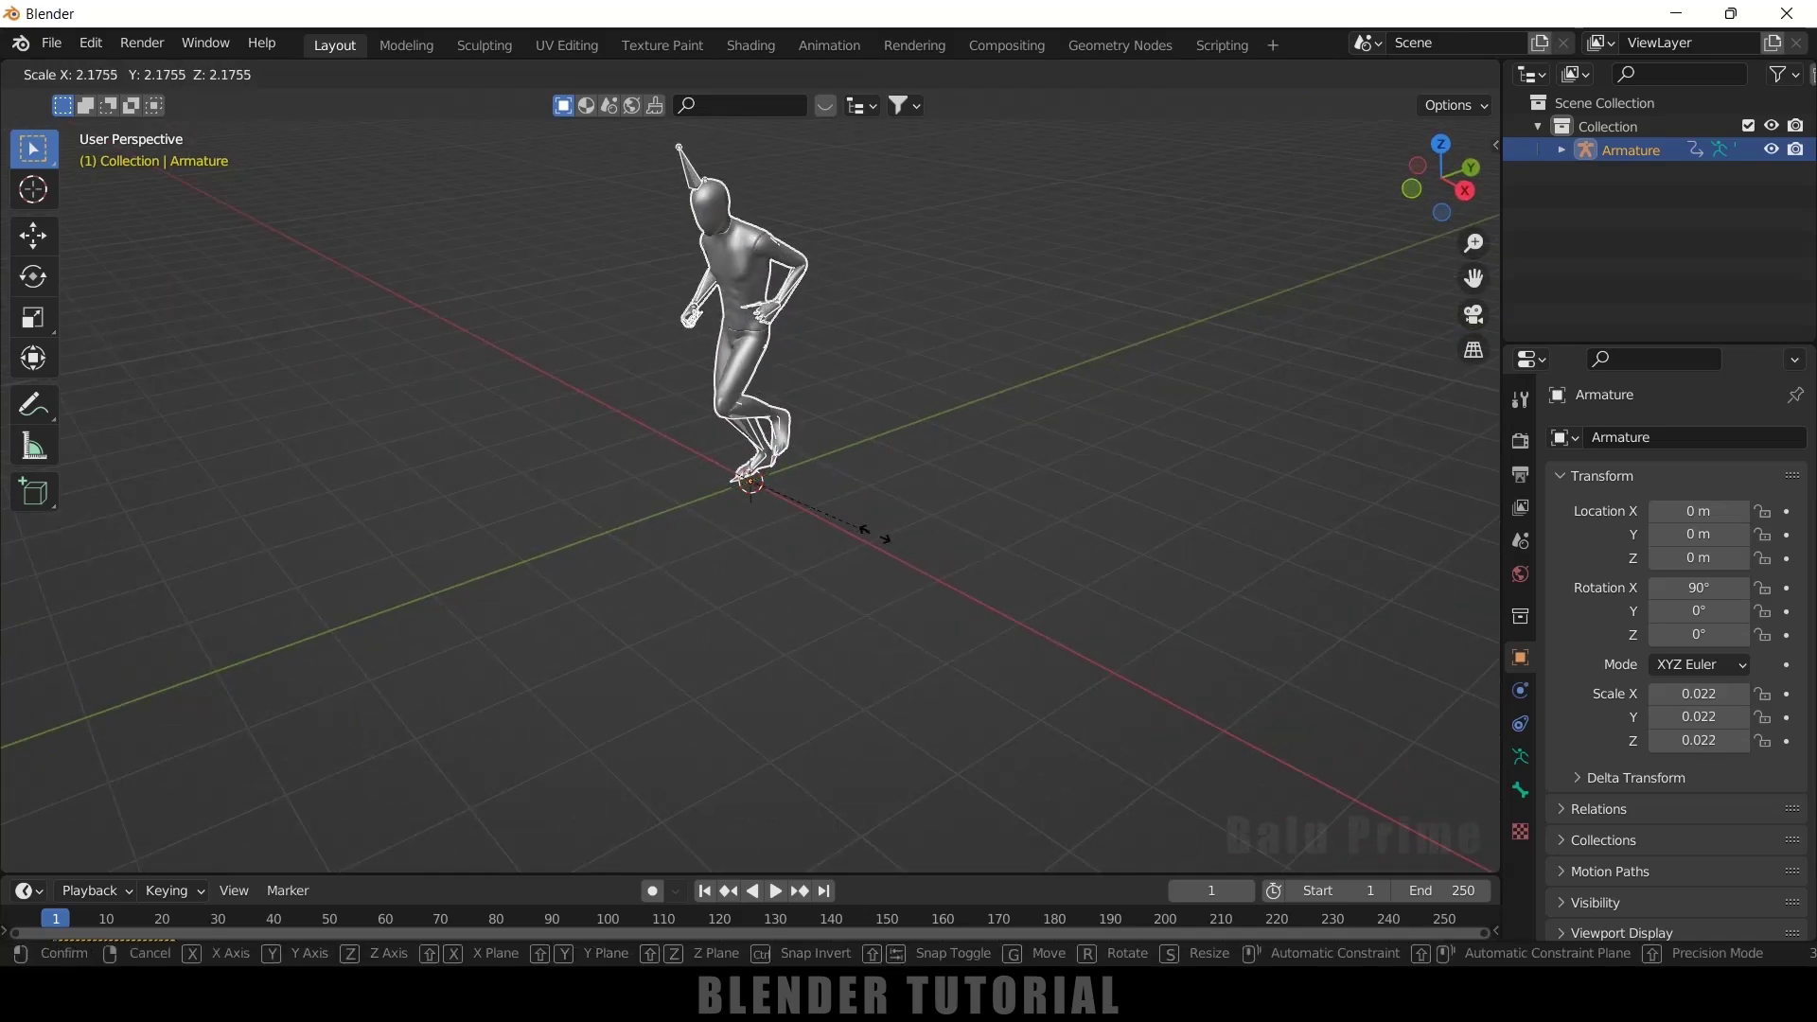
pyautogui.click(951, 572)
pyautogui.moveTo(951, 572); pyautogui.dragTo(1017, 583, button='middle')
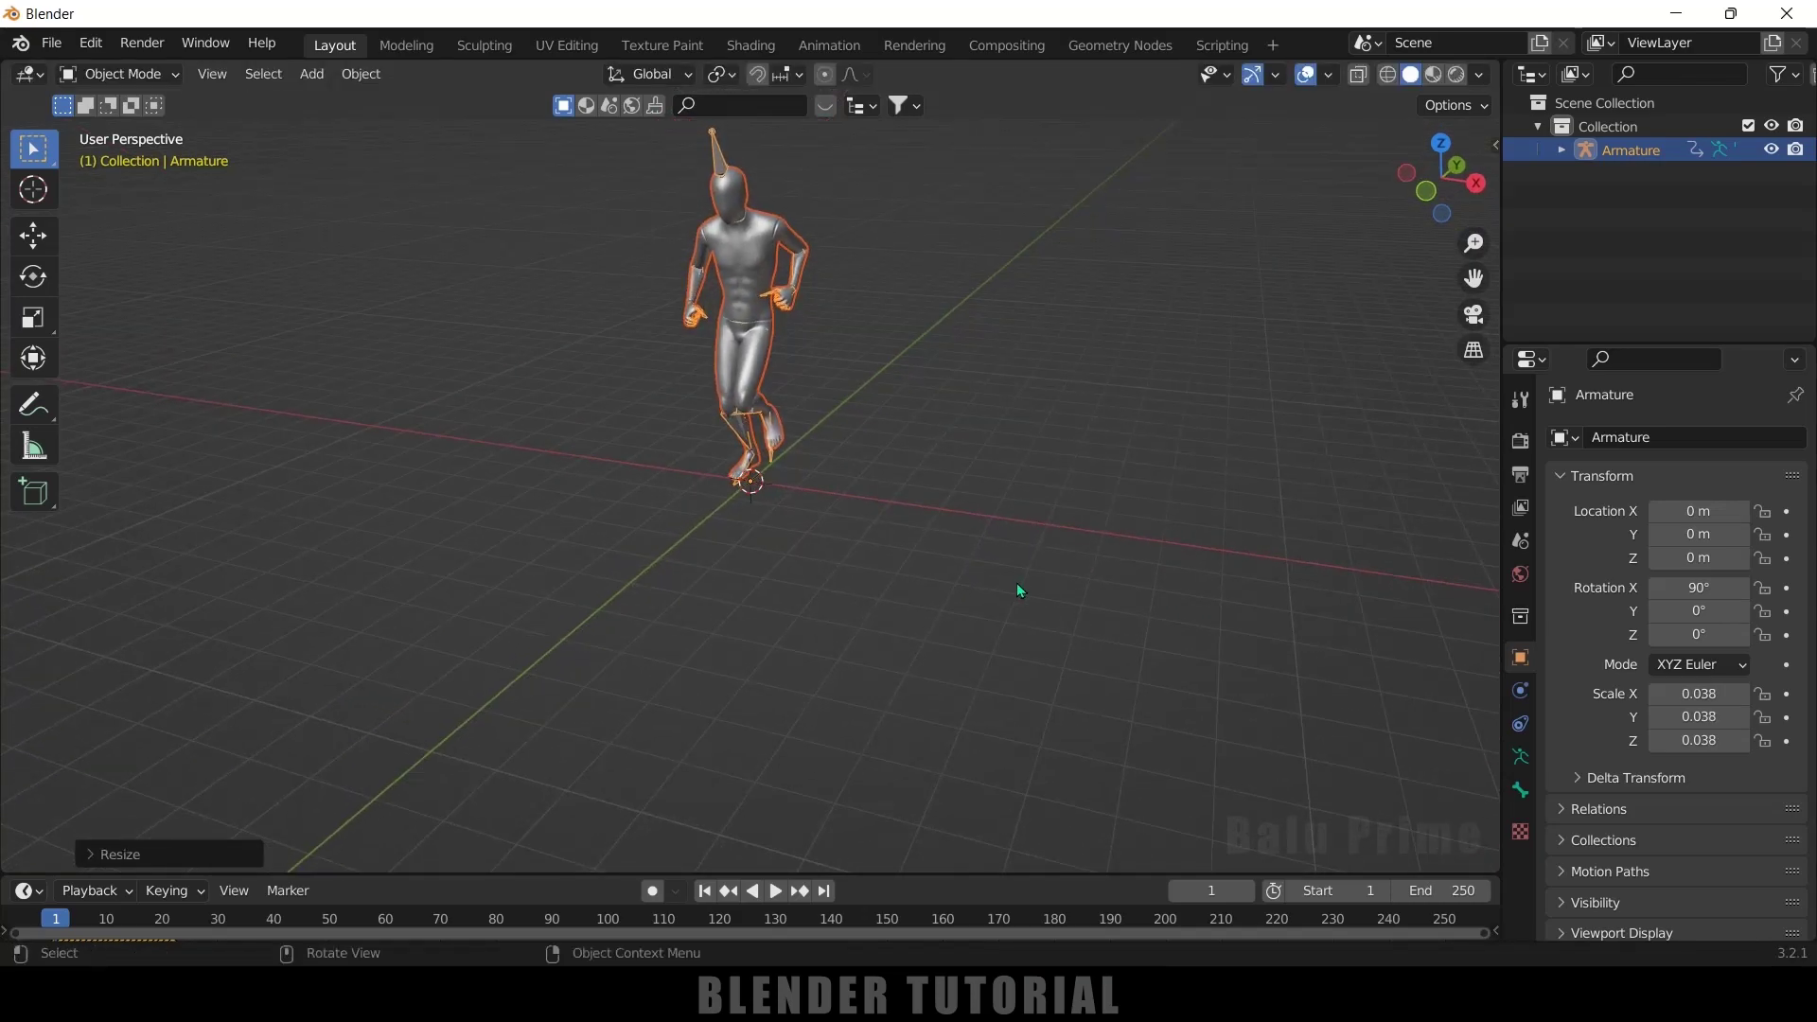
# Step: Play the imported run animation briefly and enlarge the timeline to inspect the armature's keyframes
pyautogui.press('space')
pyautogui.press('space')
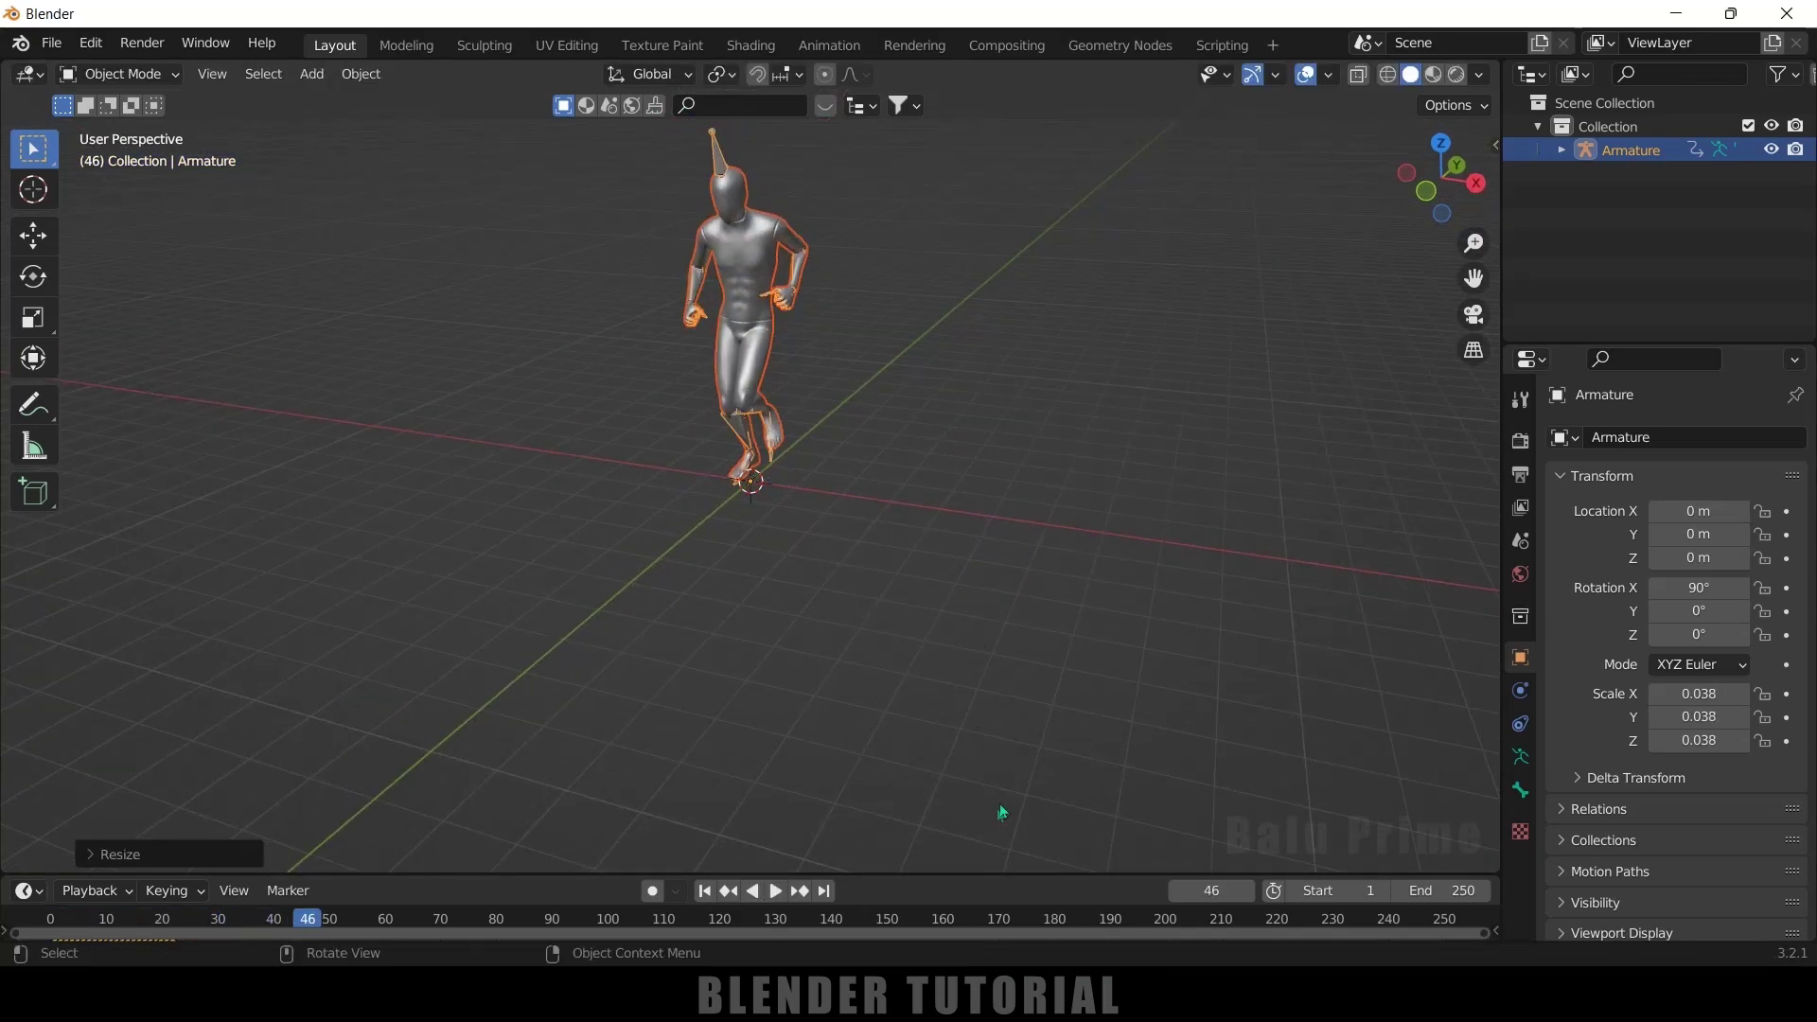
pyautogui.moveTo(947, 876); pyautogui.dragTo(530, 789)
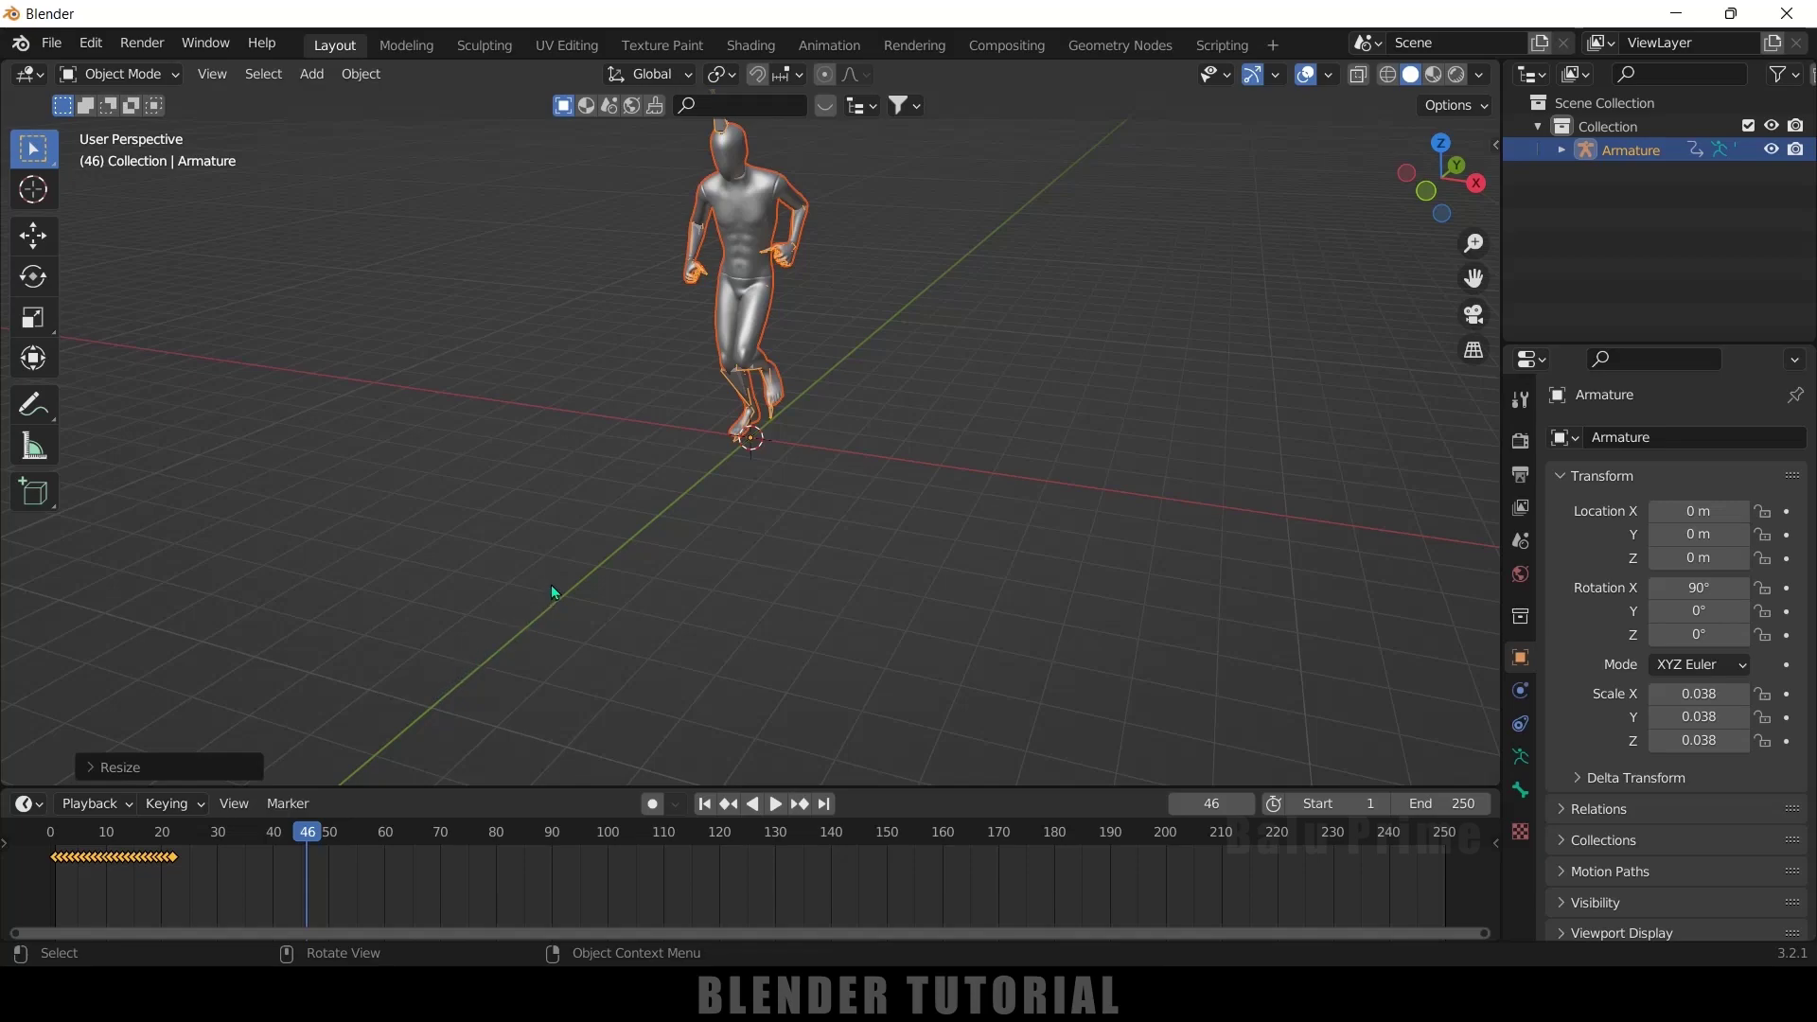
pyautogui.moveTo(551, 585); pyautogui.dragTo(776, 578, button='middle')
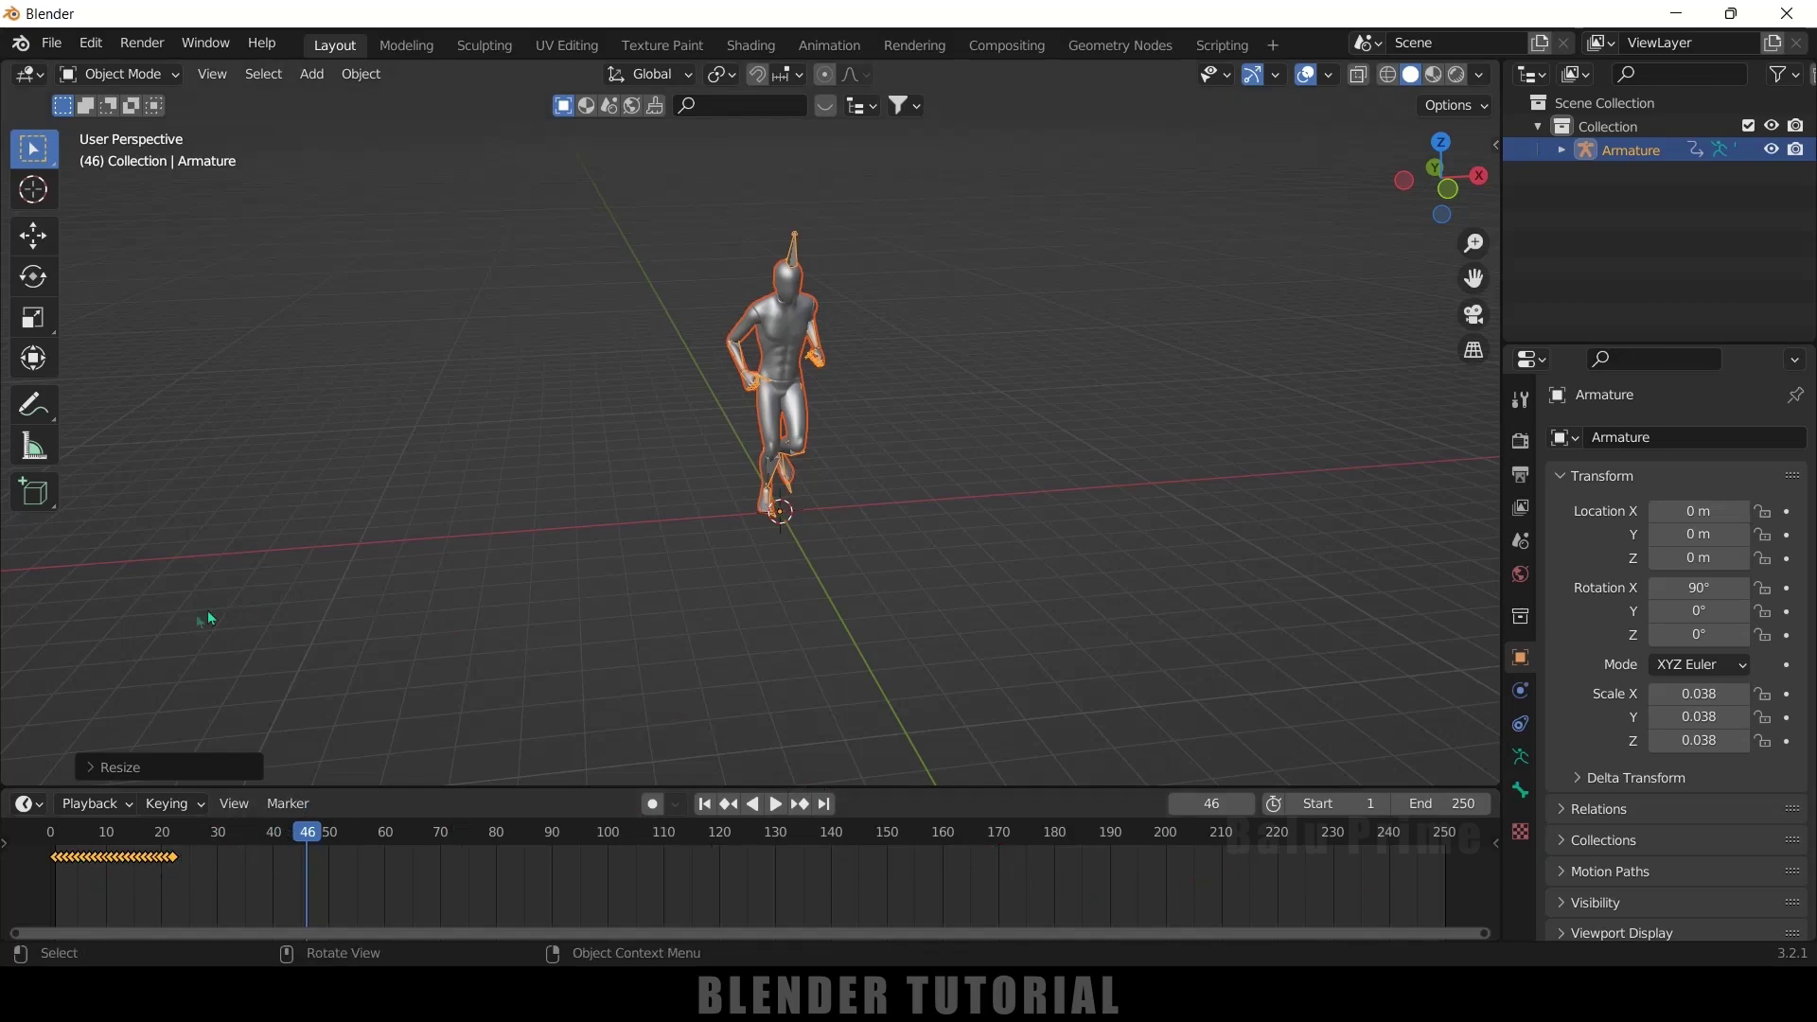
# Step: Select the armature, switch the timeline area to an enlarged Nonlinear Animation editor and push the mixamo action down into an NLA strip
pyautogui.click(1005, 550)
pyautogui.click(745, 256)
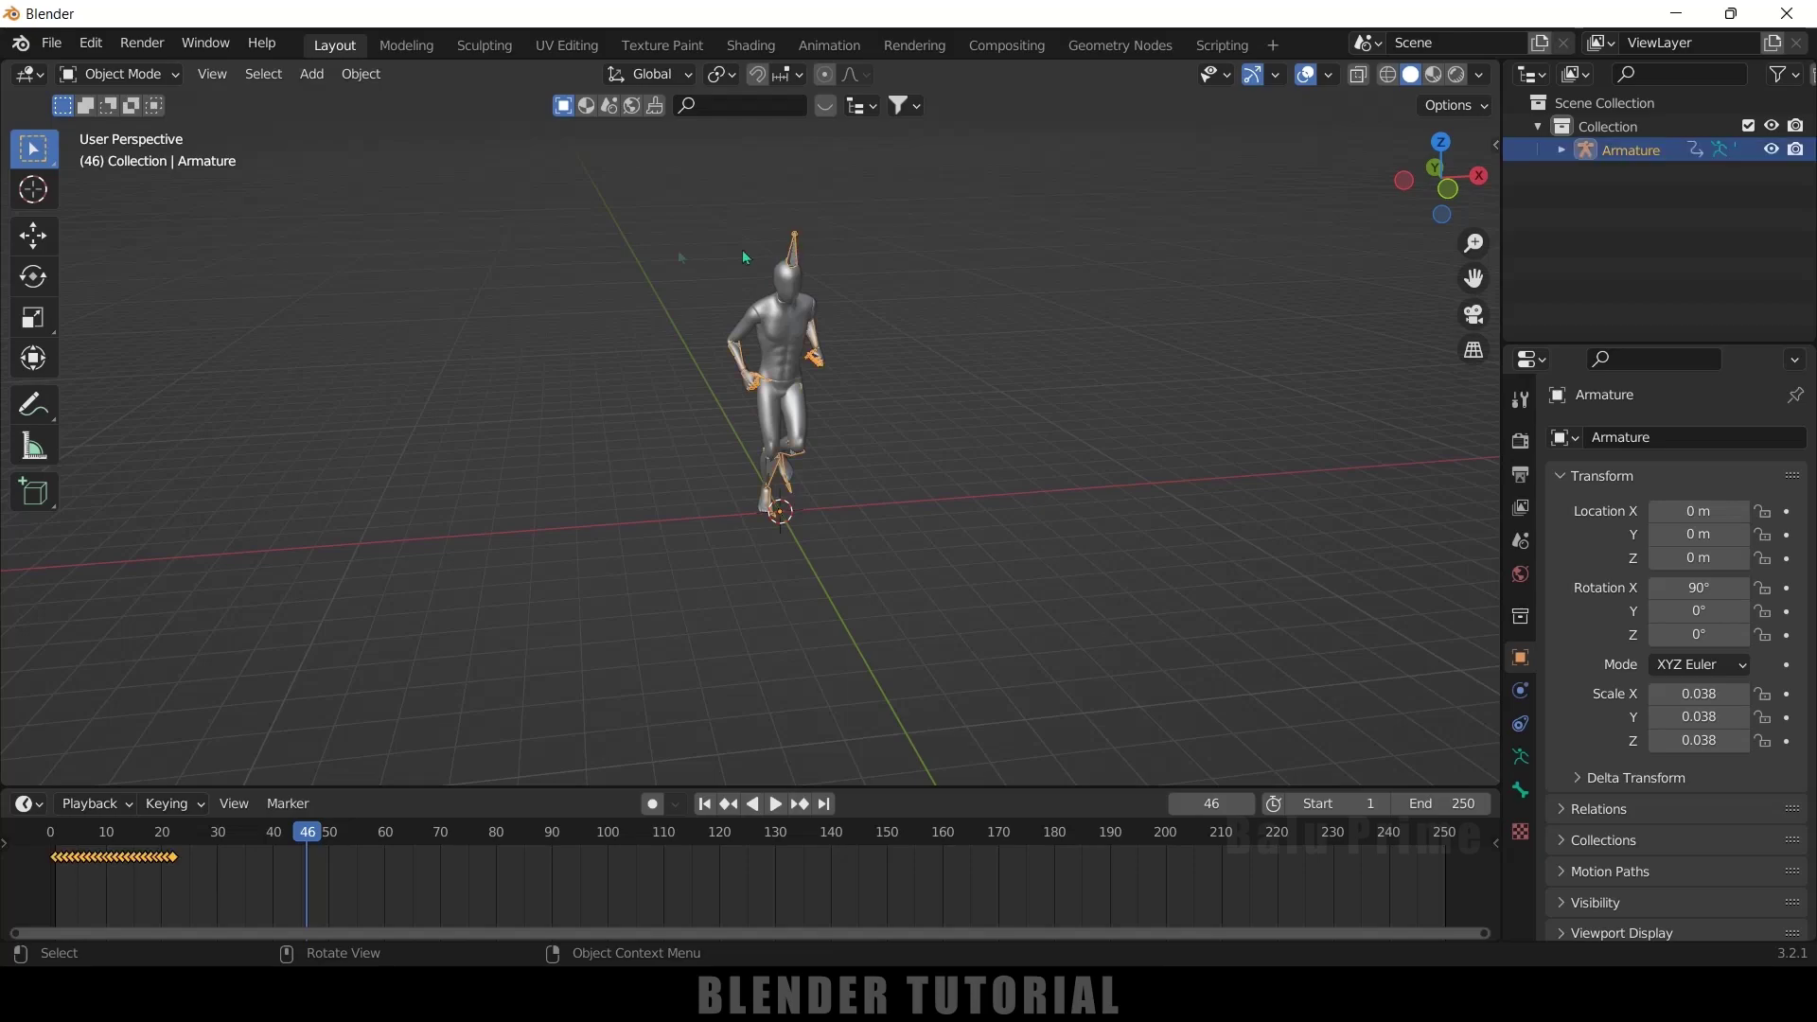
pyautogui.click(28, 803)
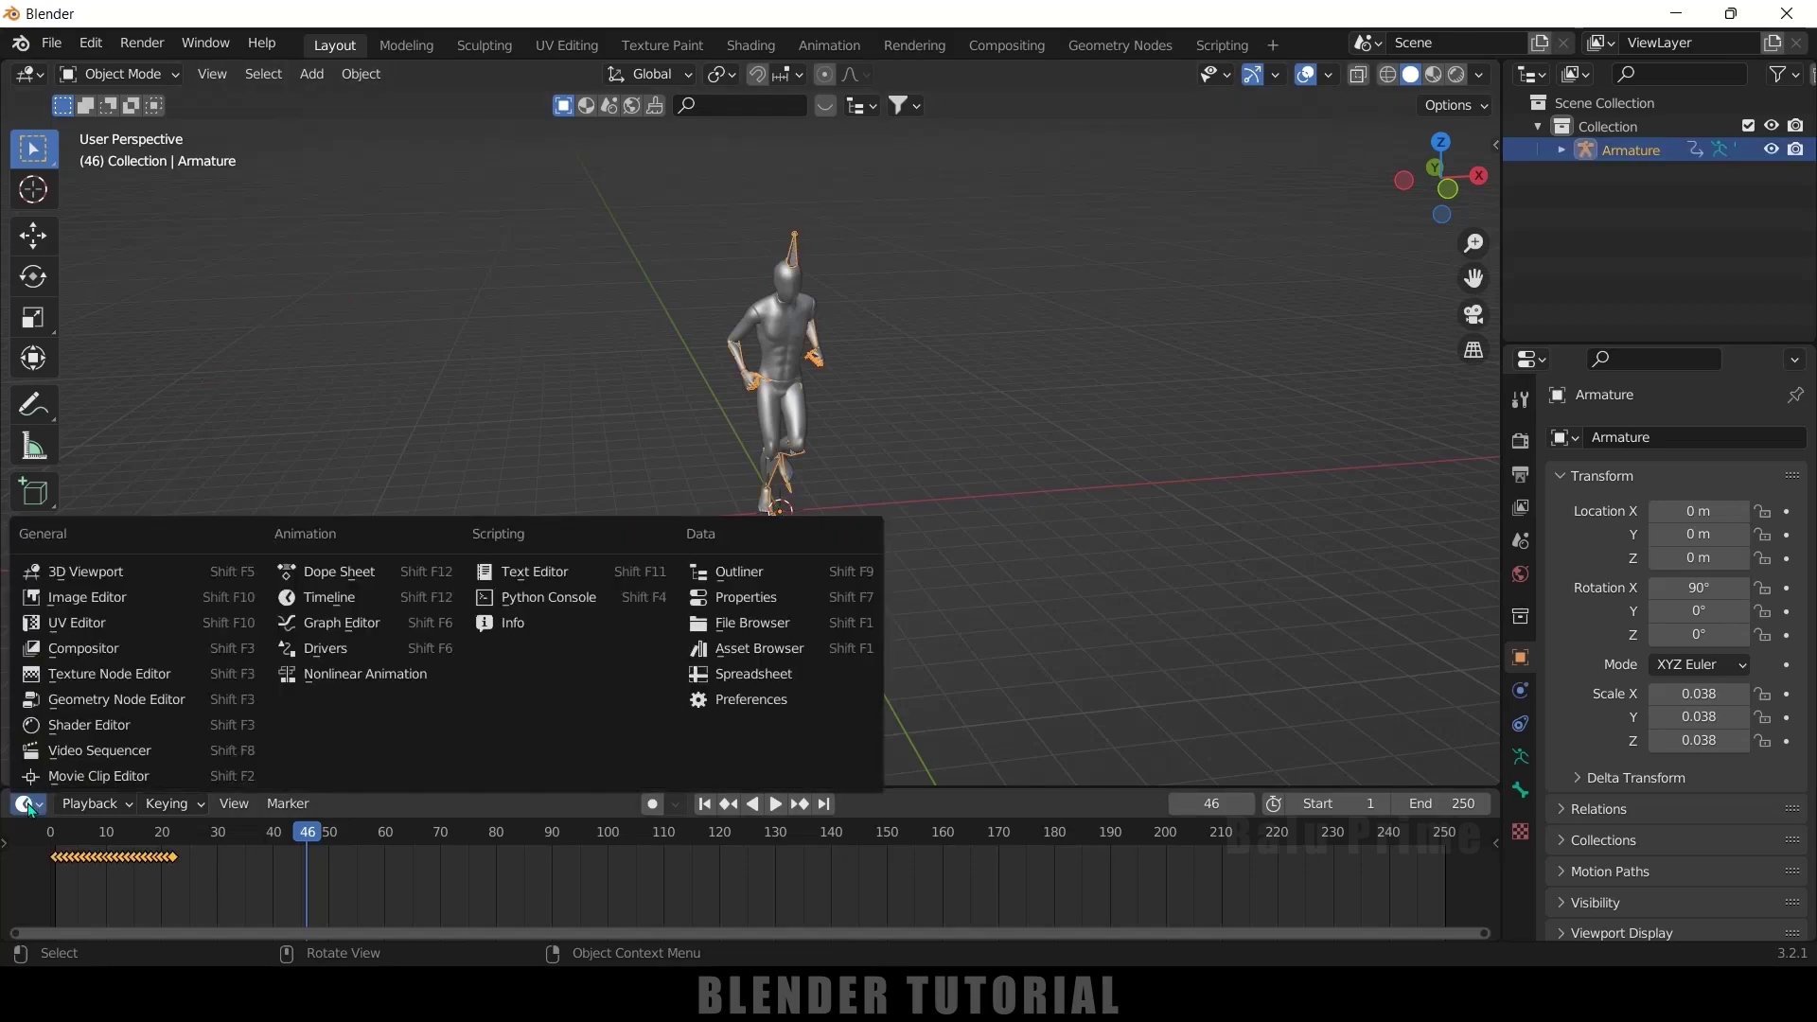
pyautogui.click(365, 675)
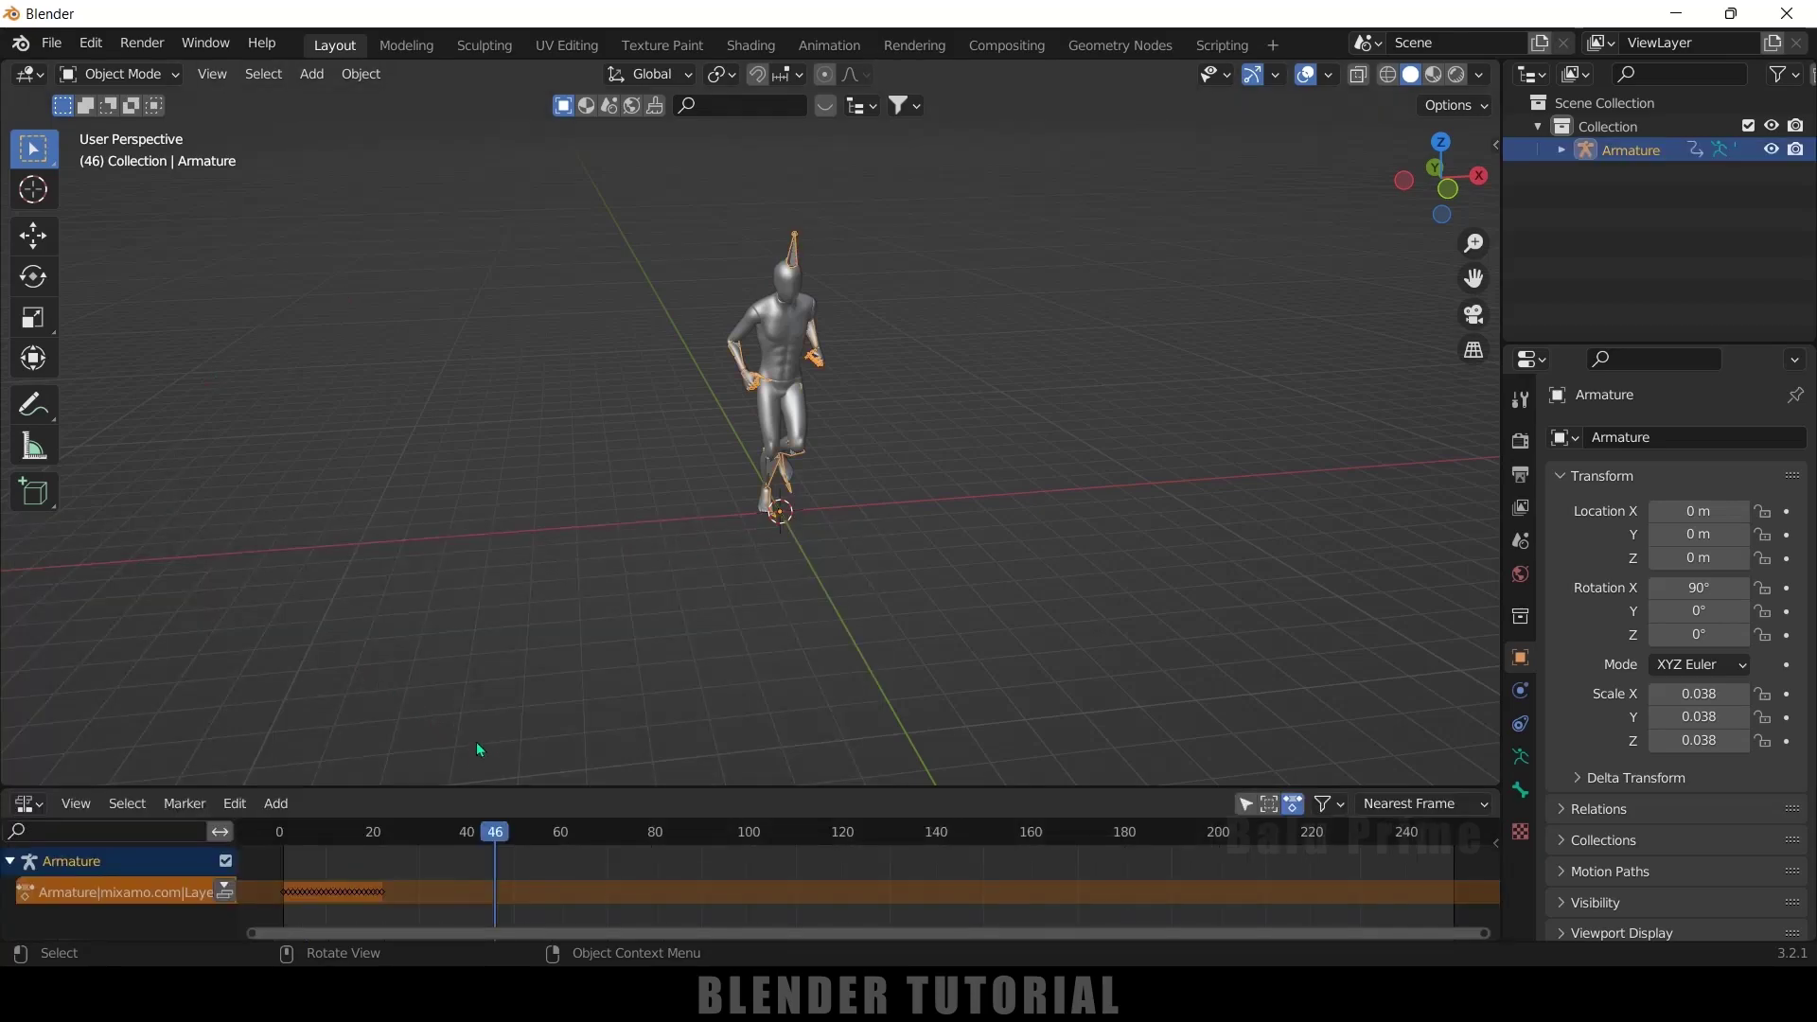
pyautogui.moveTo(486, 788); pyautogui.dragTo(523, 621)
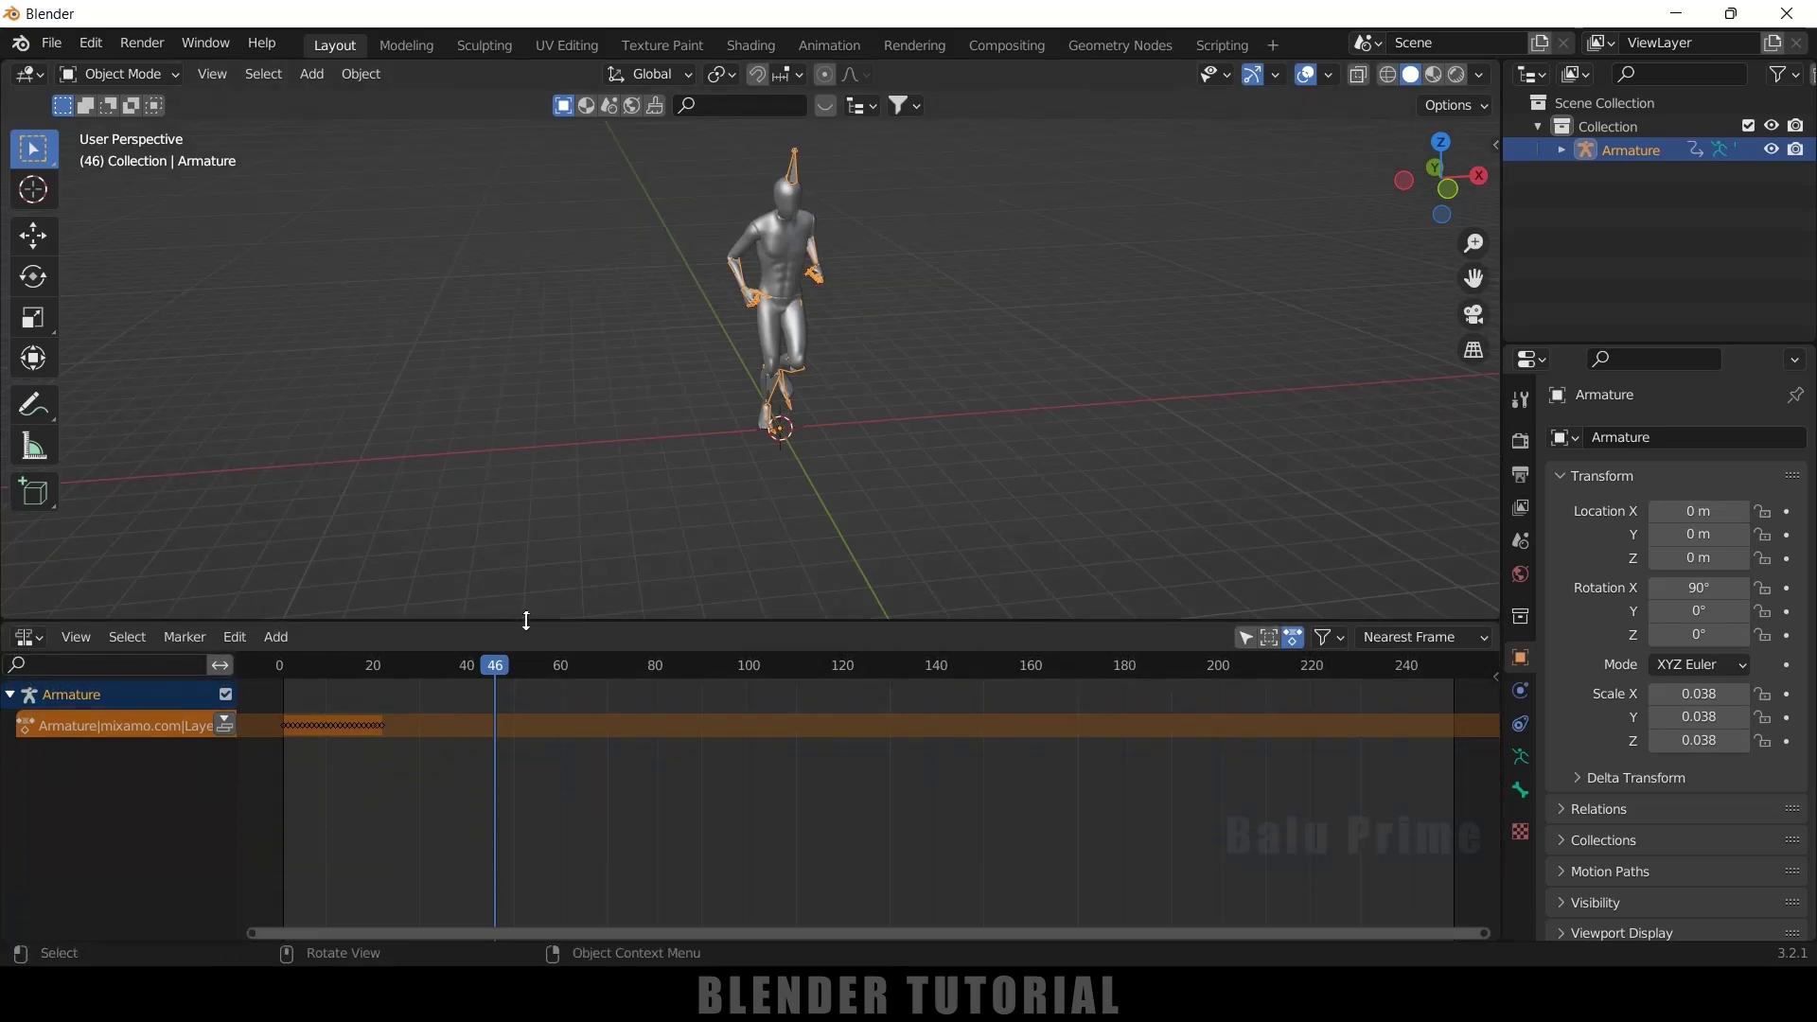
pyautogui.click(224, 726)
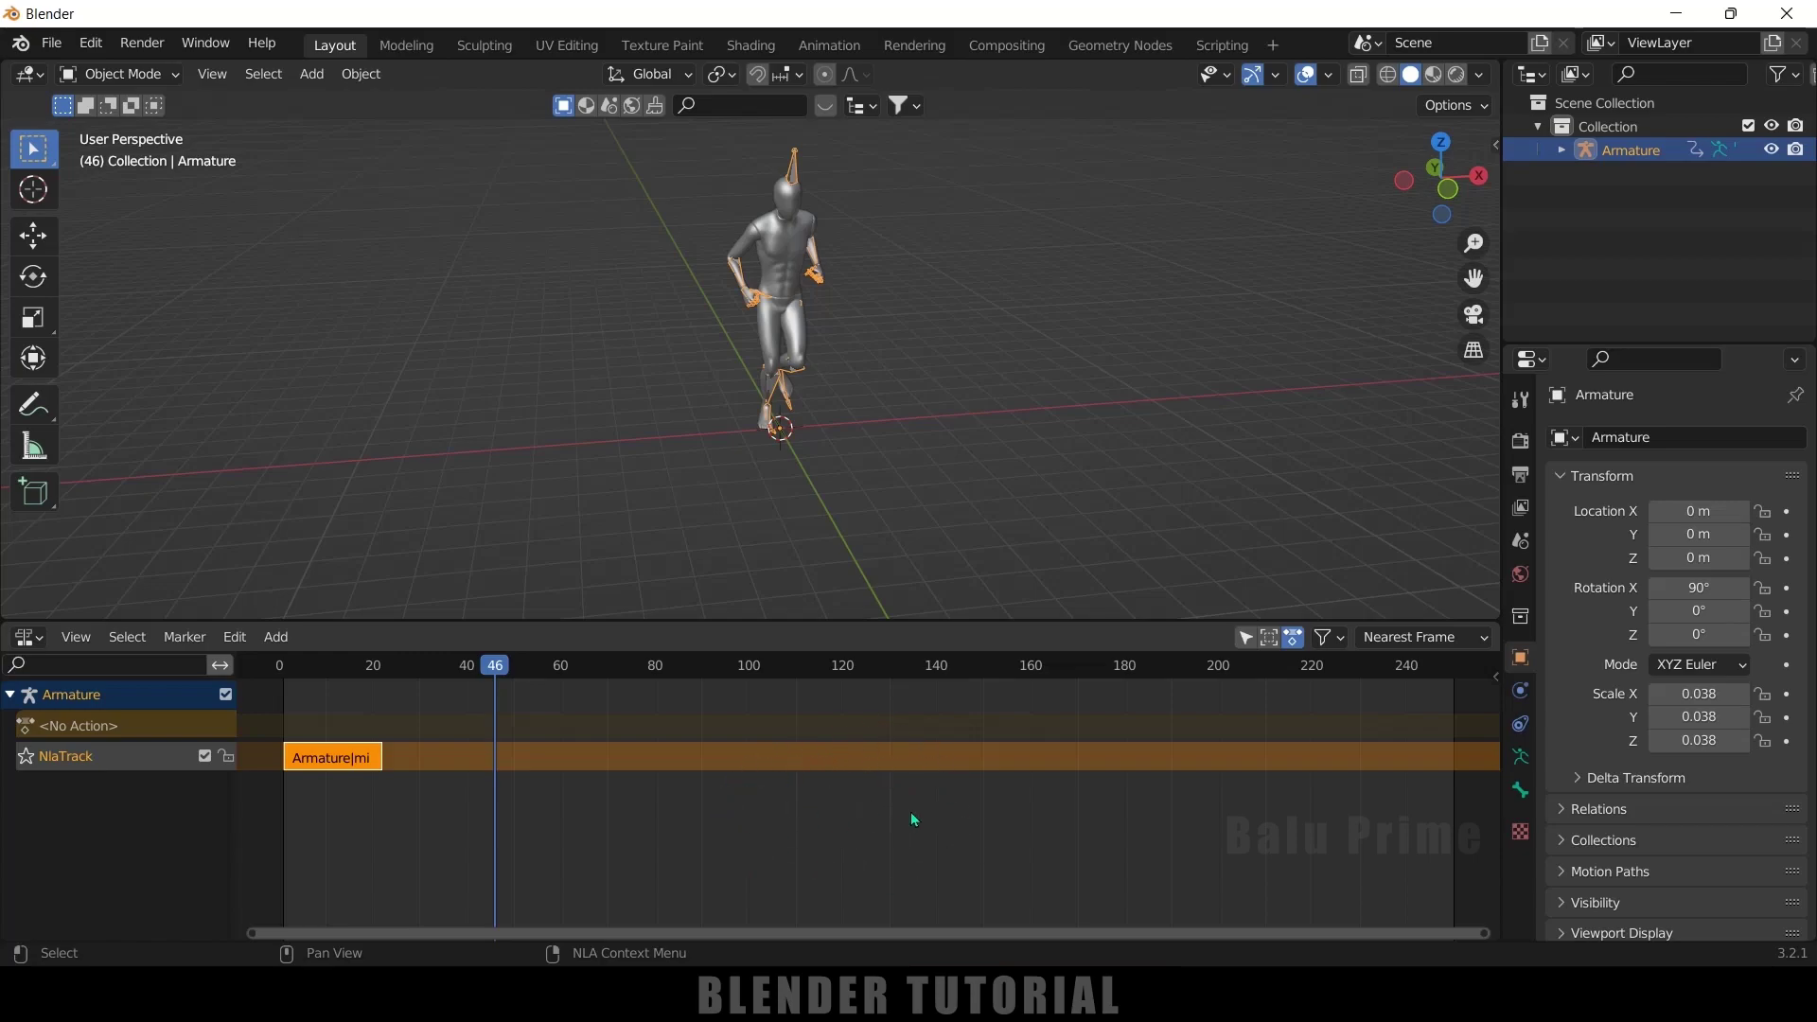
# Step: Set the run strip's Action Clip repeat to 15 and scrub to frame 211 to check the loop
pyautogui.press('n')
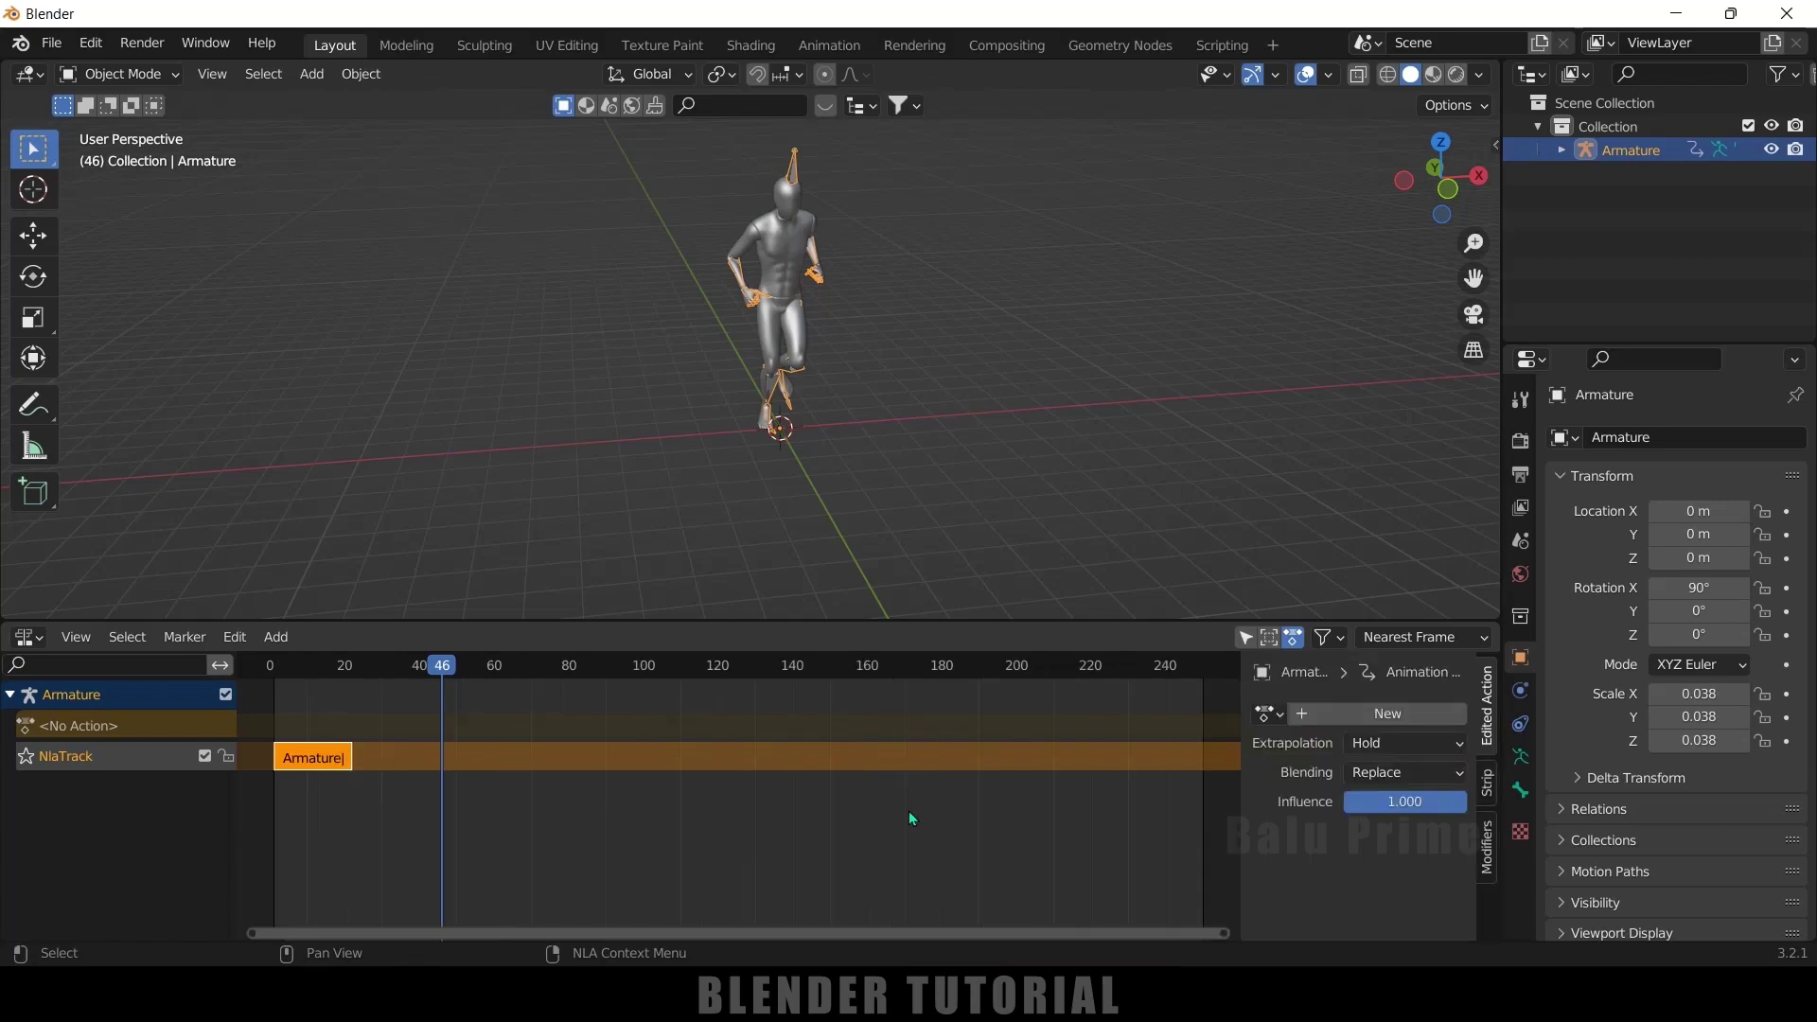
pyautogui.click(1488, 787)
pyautogui.scroll(-4, 1309, 782)
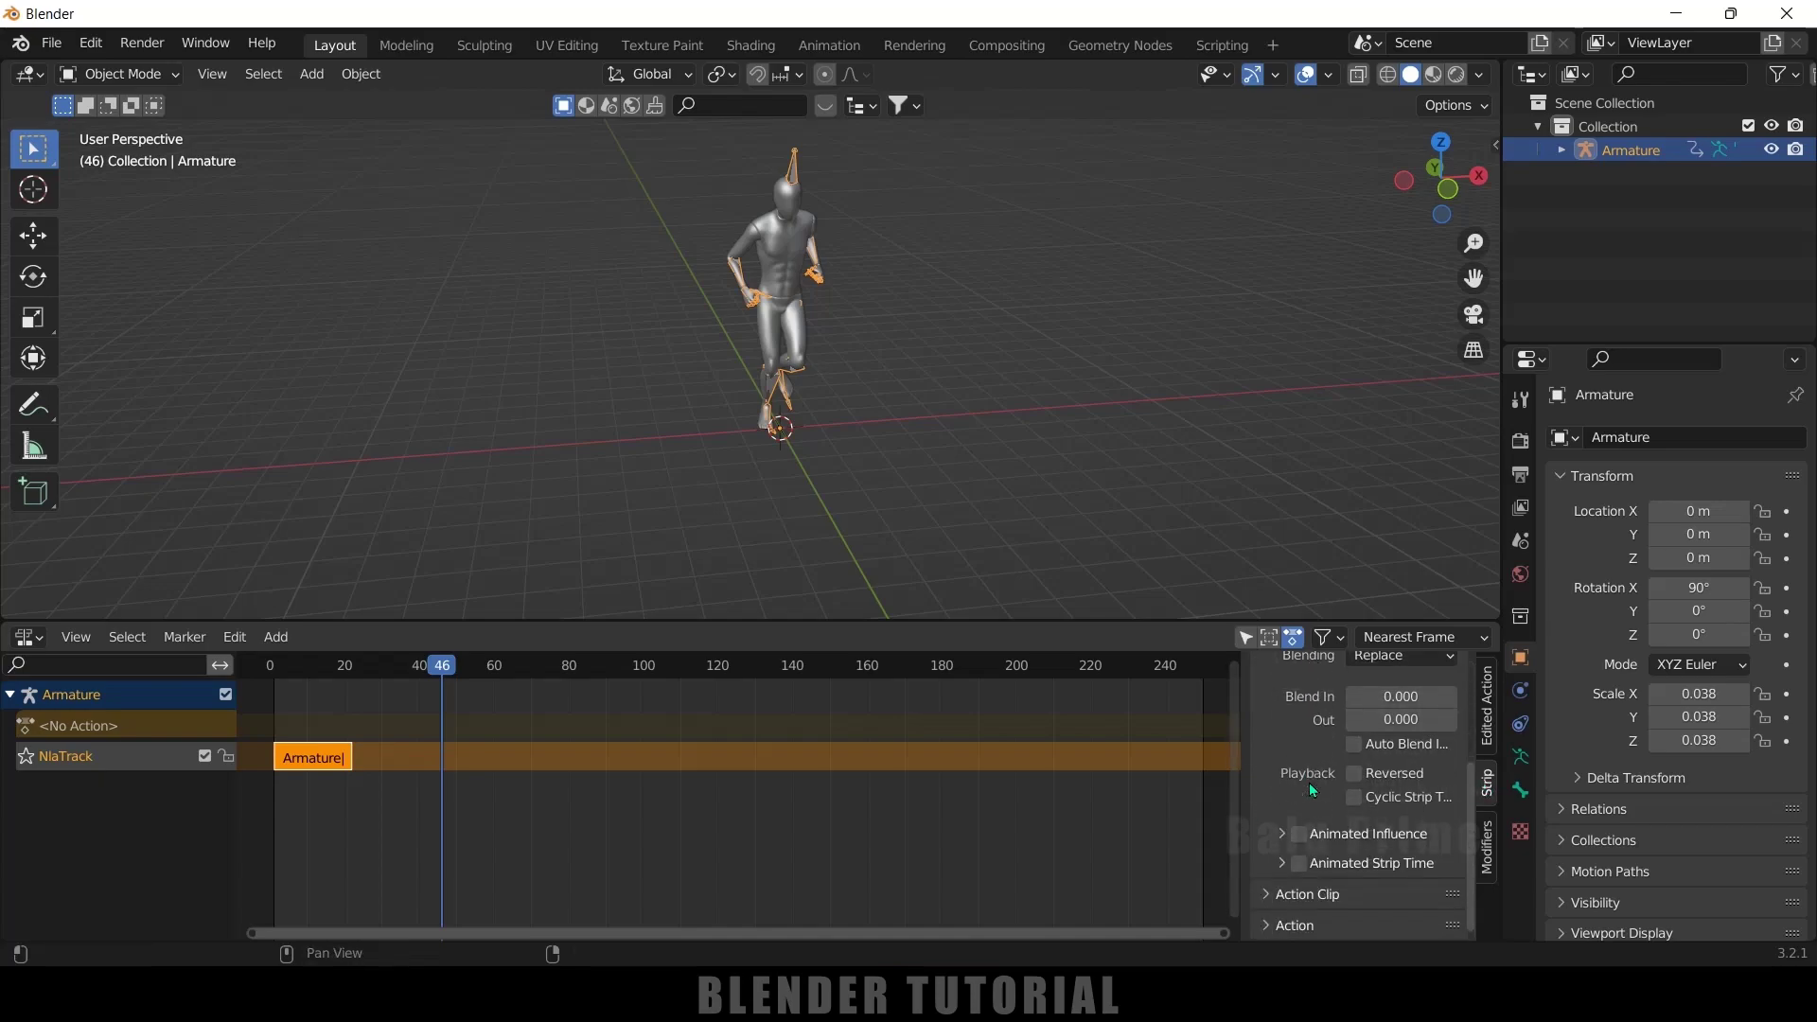
pyautogui.click(1269, 895)
pyautogui.scroll(-5, 1273, 895)
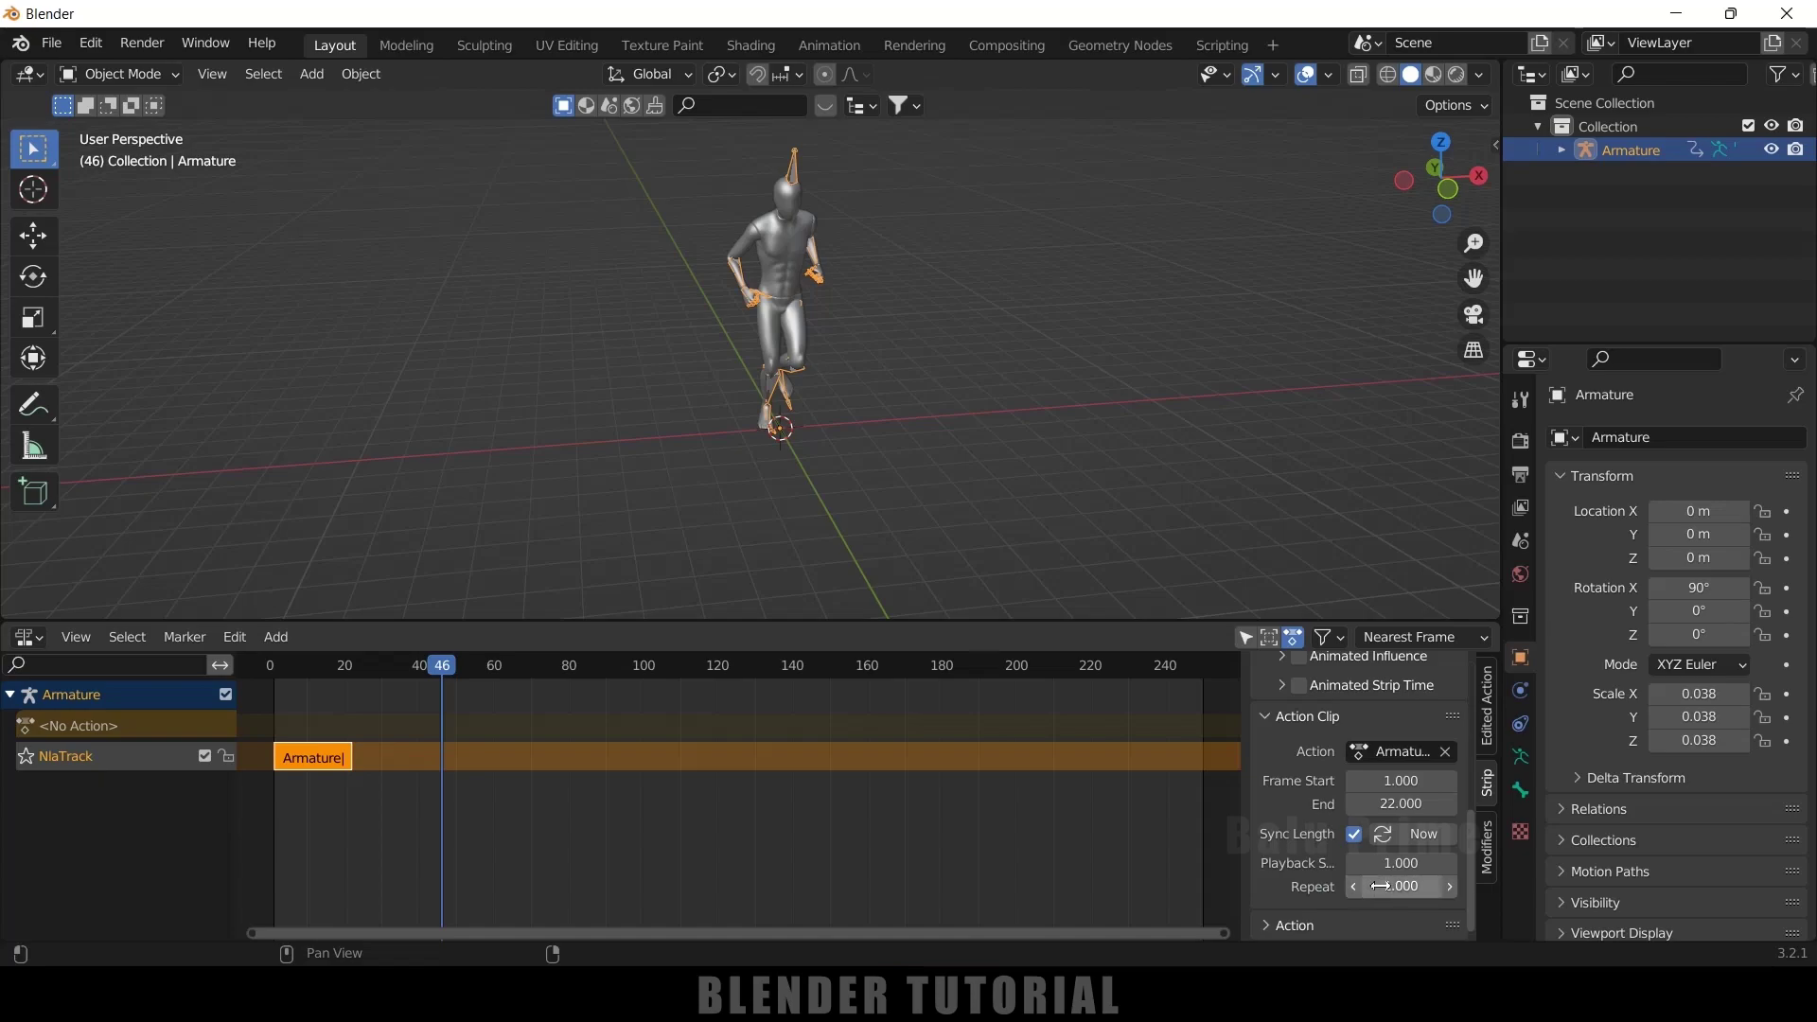
pyautogui.moveTo(1394, 887); pyautogui.dragTo(1515, 886)
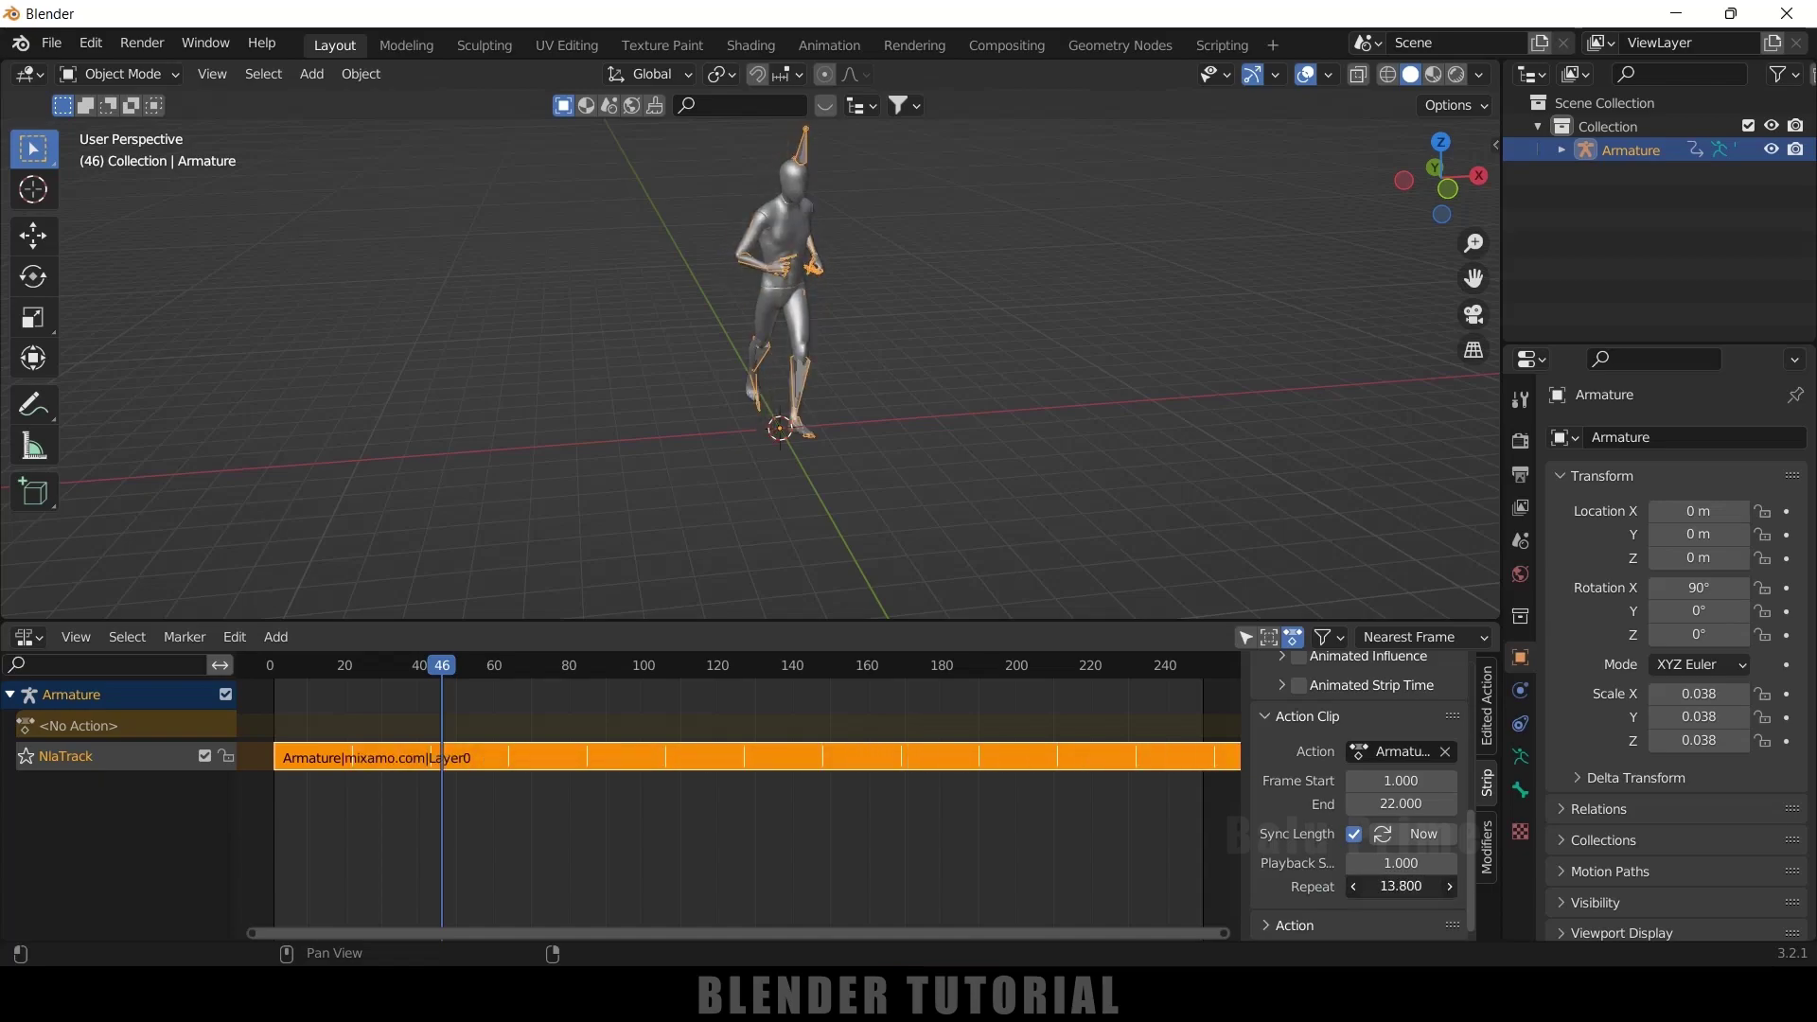
pyautogui.moveTo(1400, 886); pyautogui.dragTo(1422, 895)
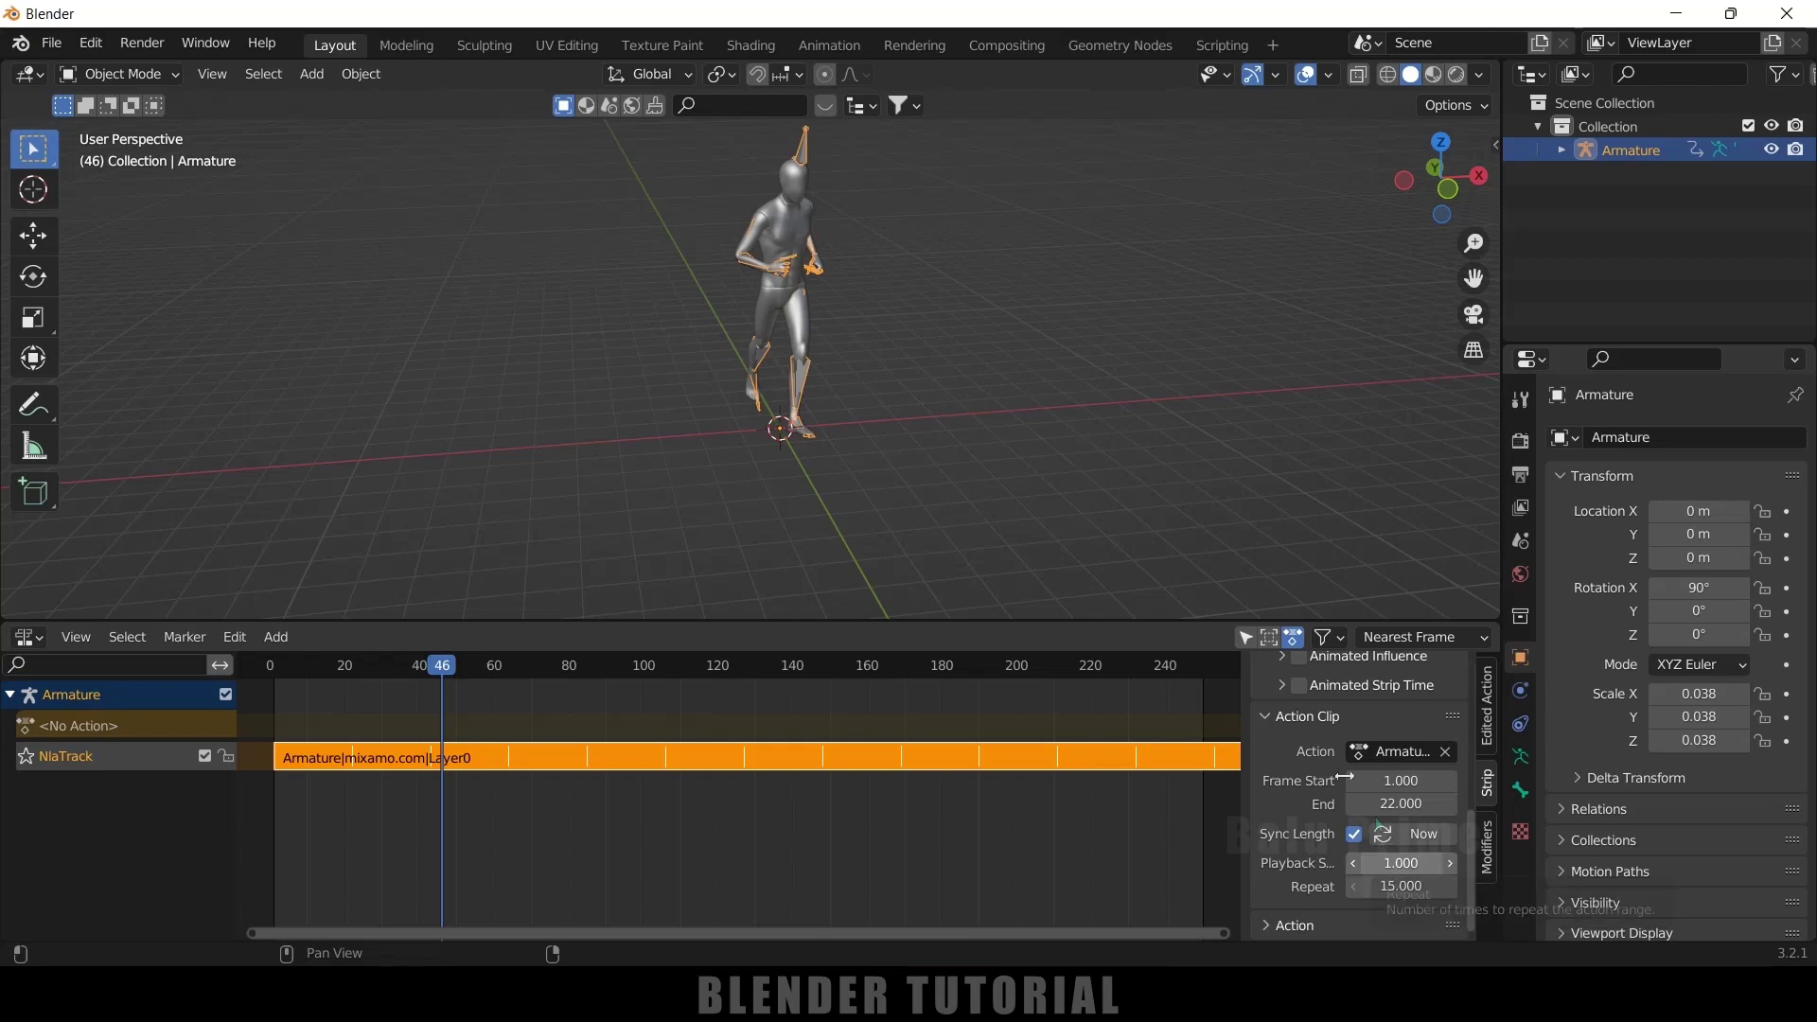
pyautogui.moveTo(442, 666); pyautogui.dragTo(1059, 698)
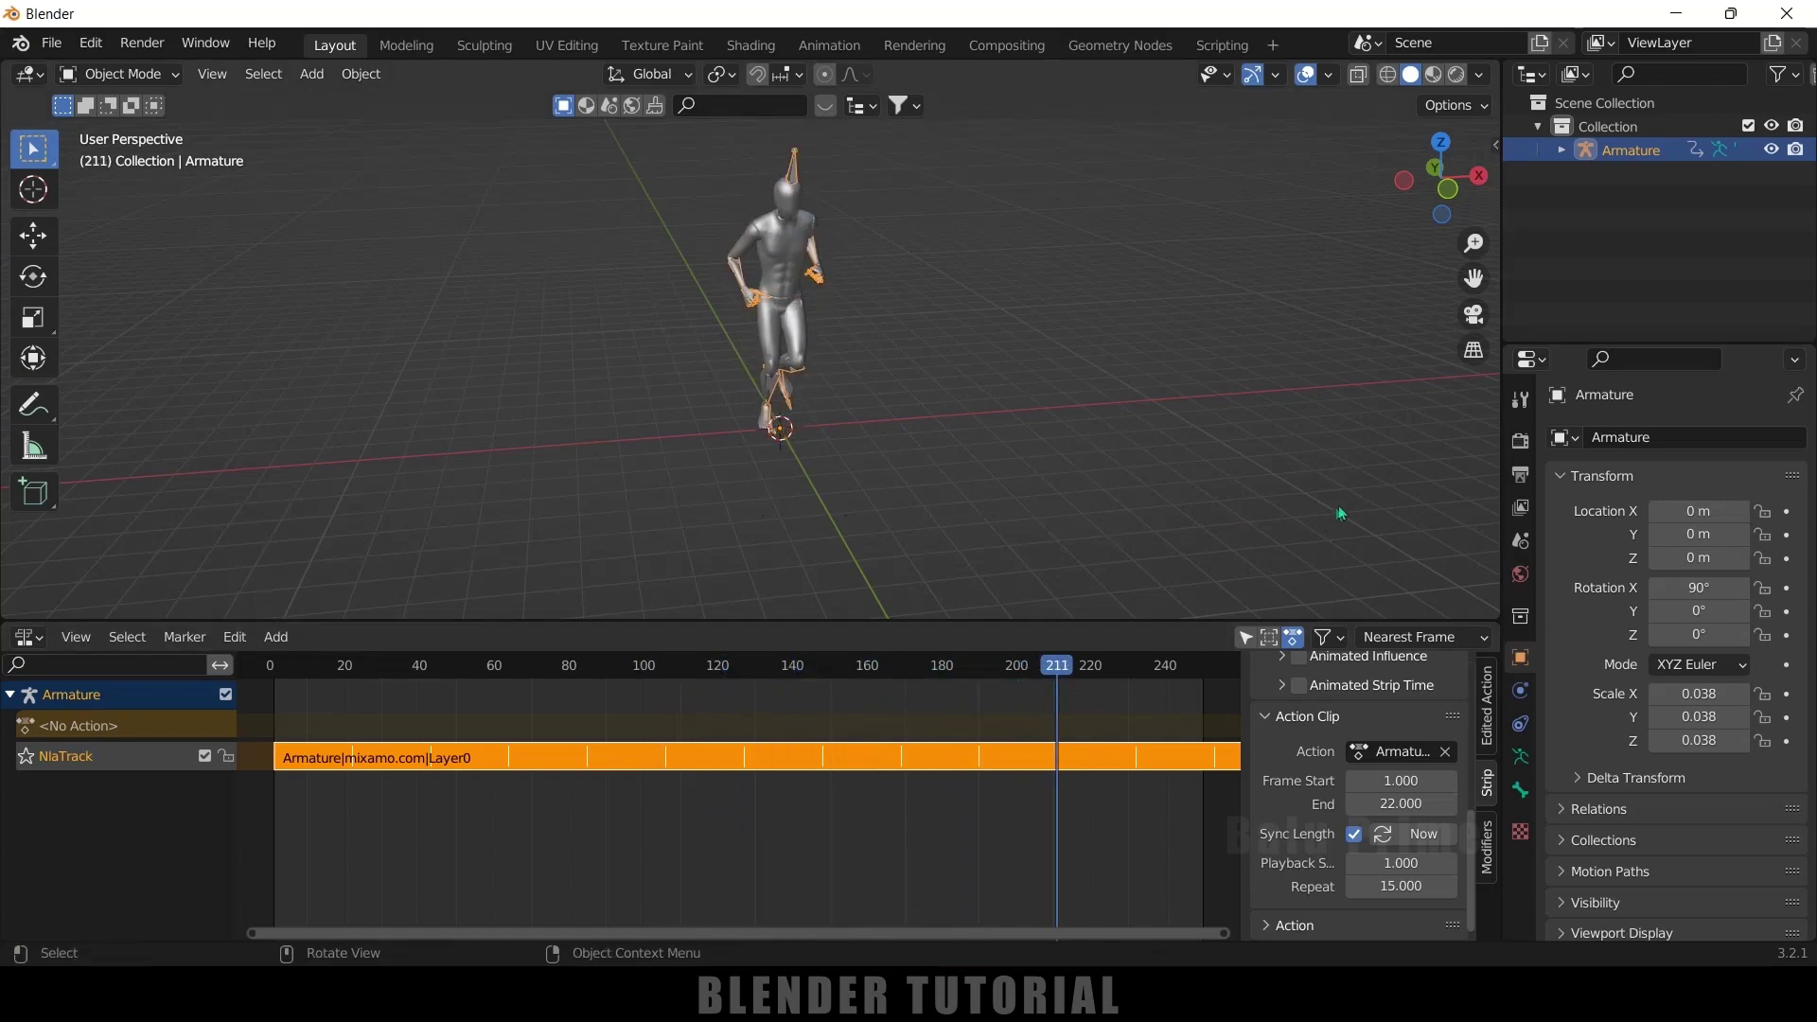
# Step: Return the animation editor to the Timeline and set the scene's end frame to 350
pyautogui.click(18, 643)
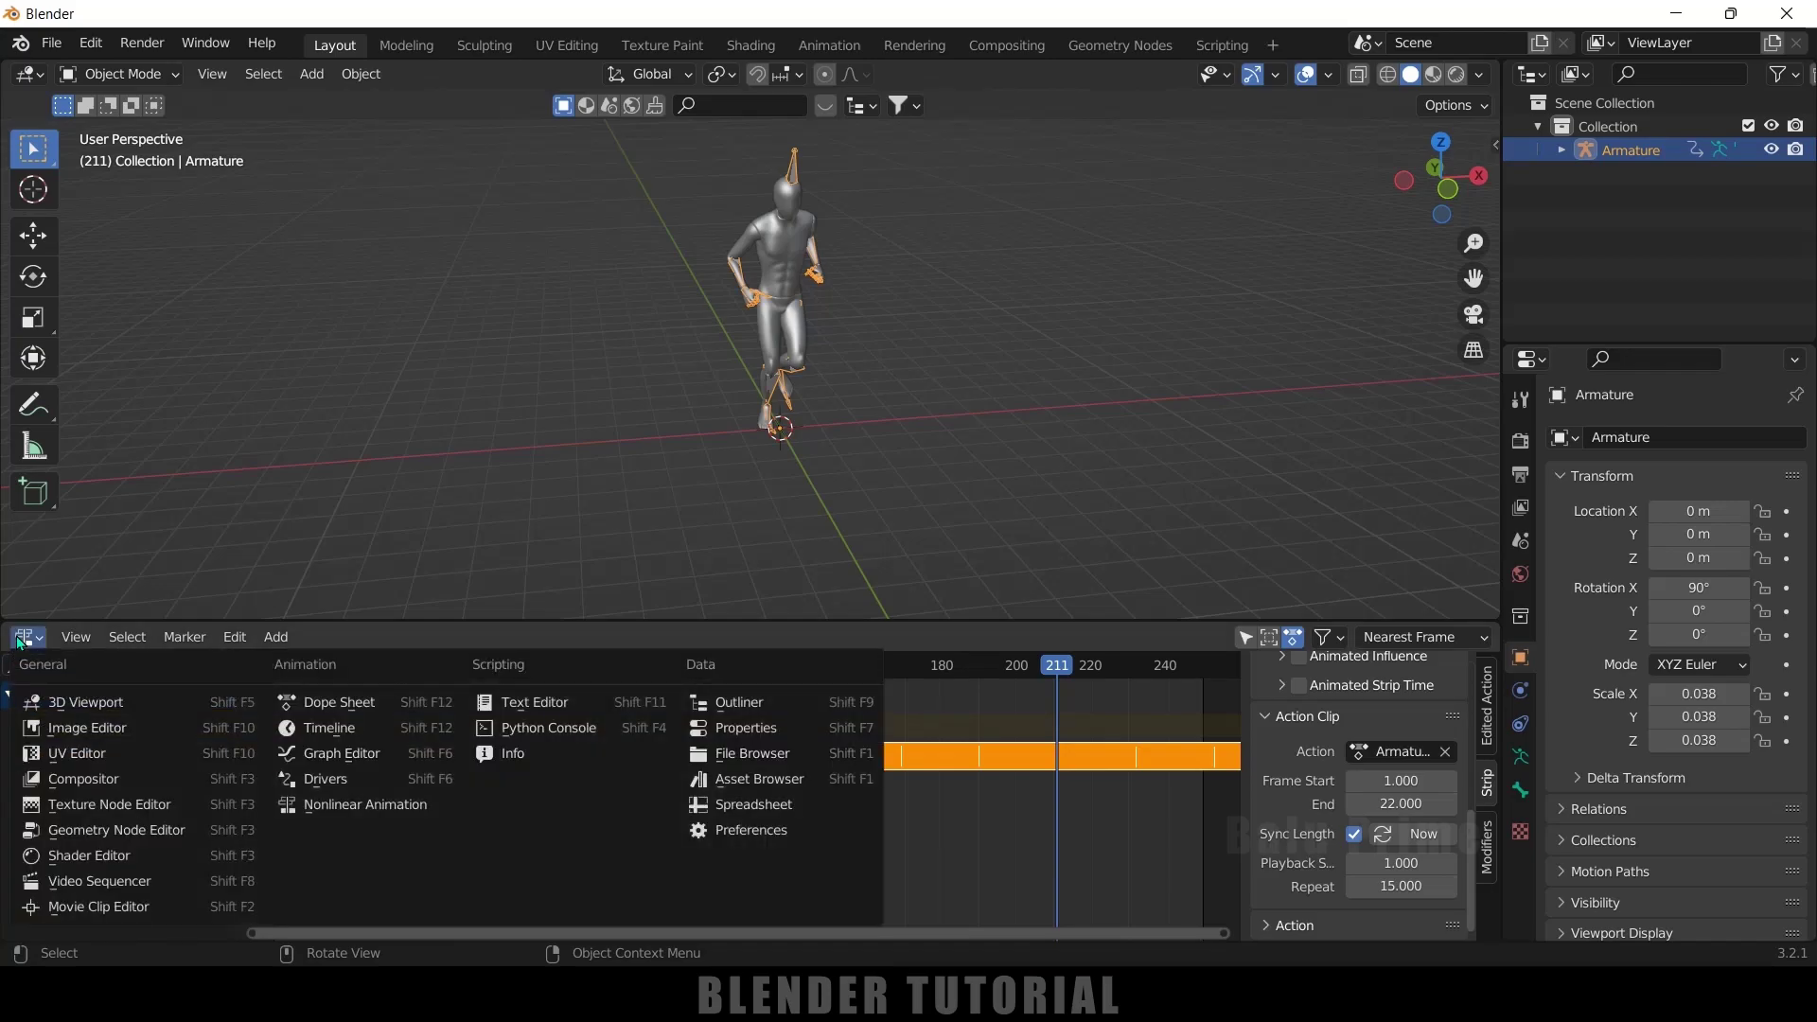
pyautogui.click(312, 728)
pyautogui.click(1460, 639)
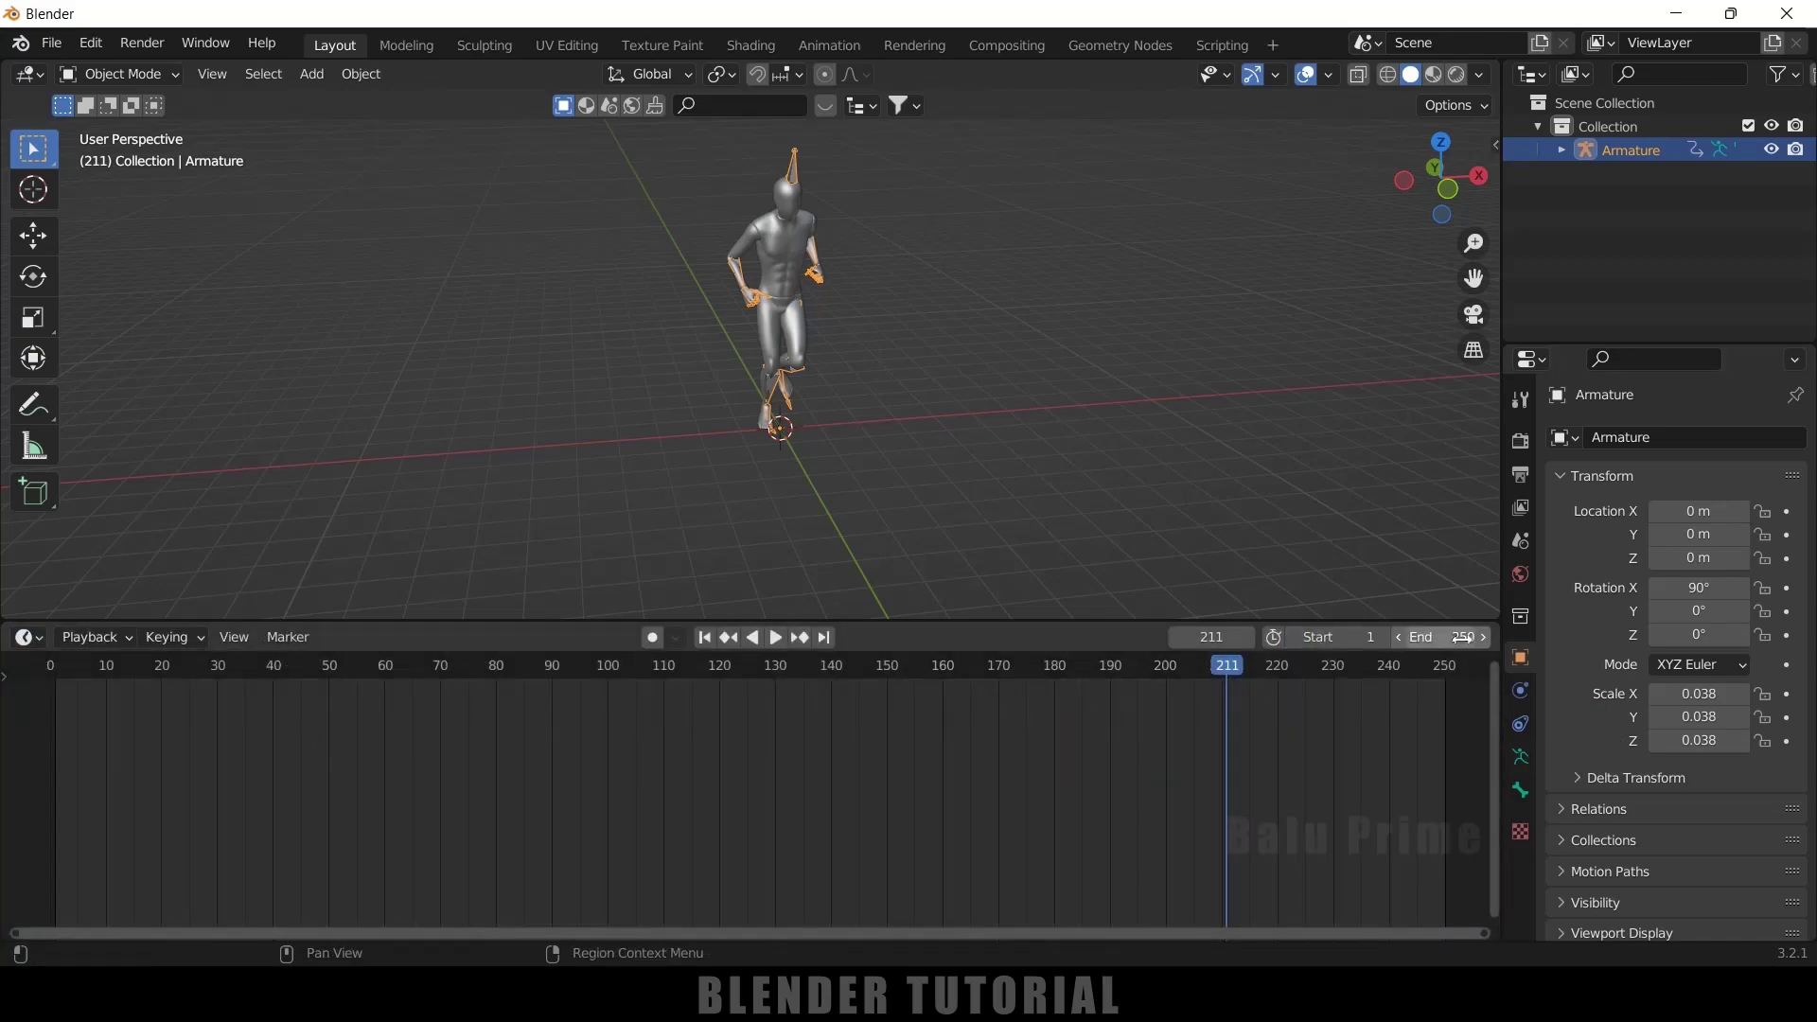
pyautogui.press('Escape')
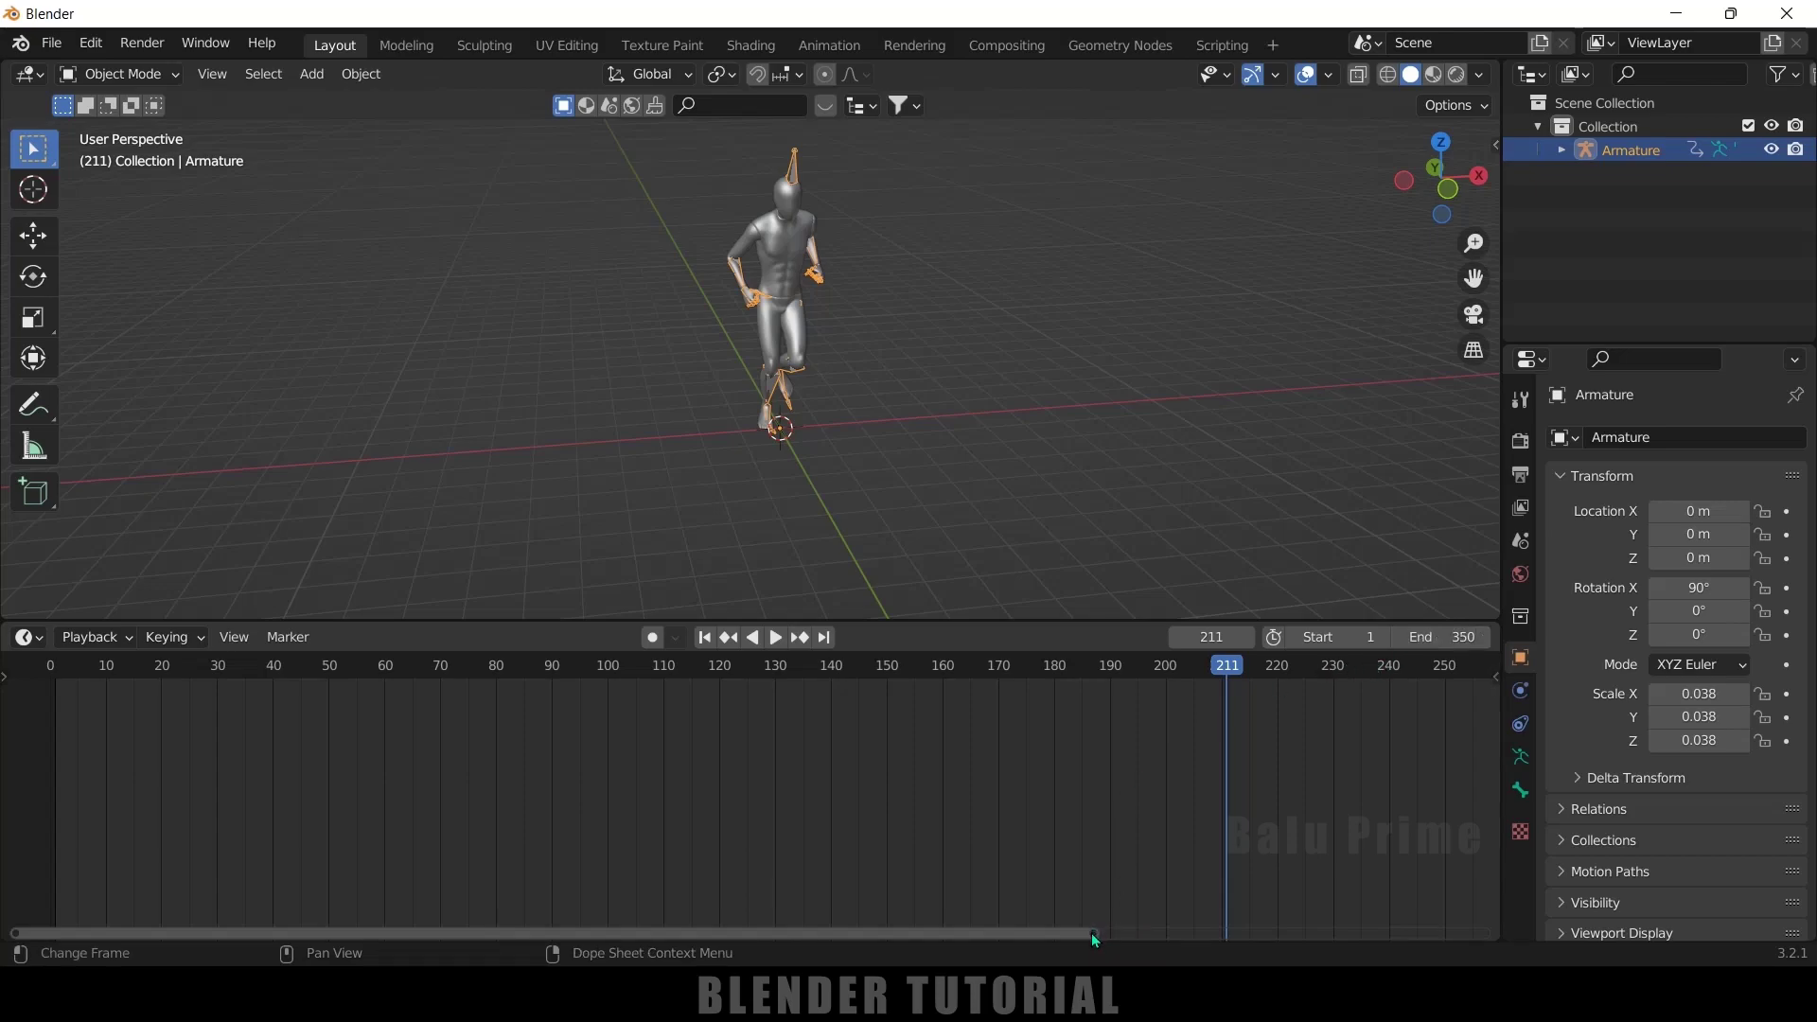
# Step: Fit the whole frame range in the timeline and play the animation to check the looping run
pyautogui.press('Home')
pyautogui.press('space')
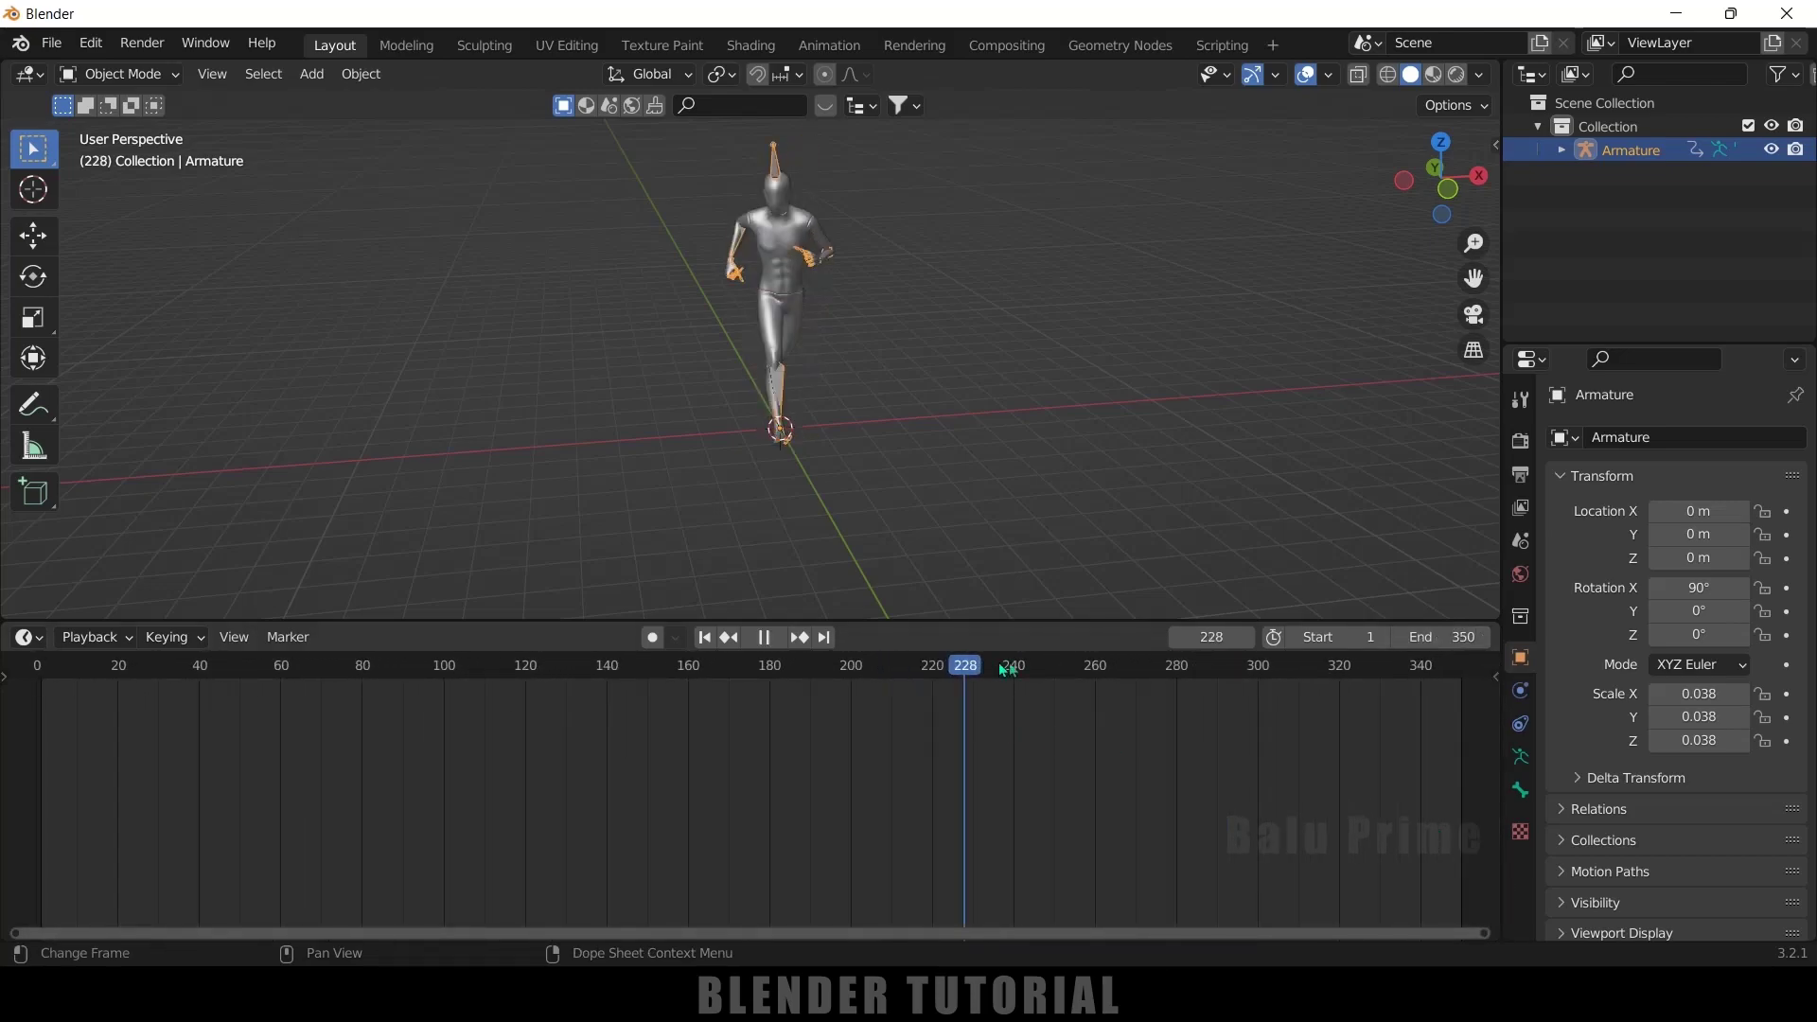
pyautogui.press('space')
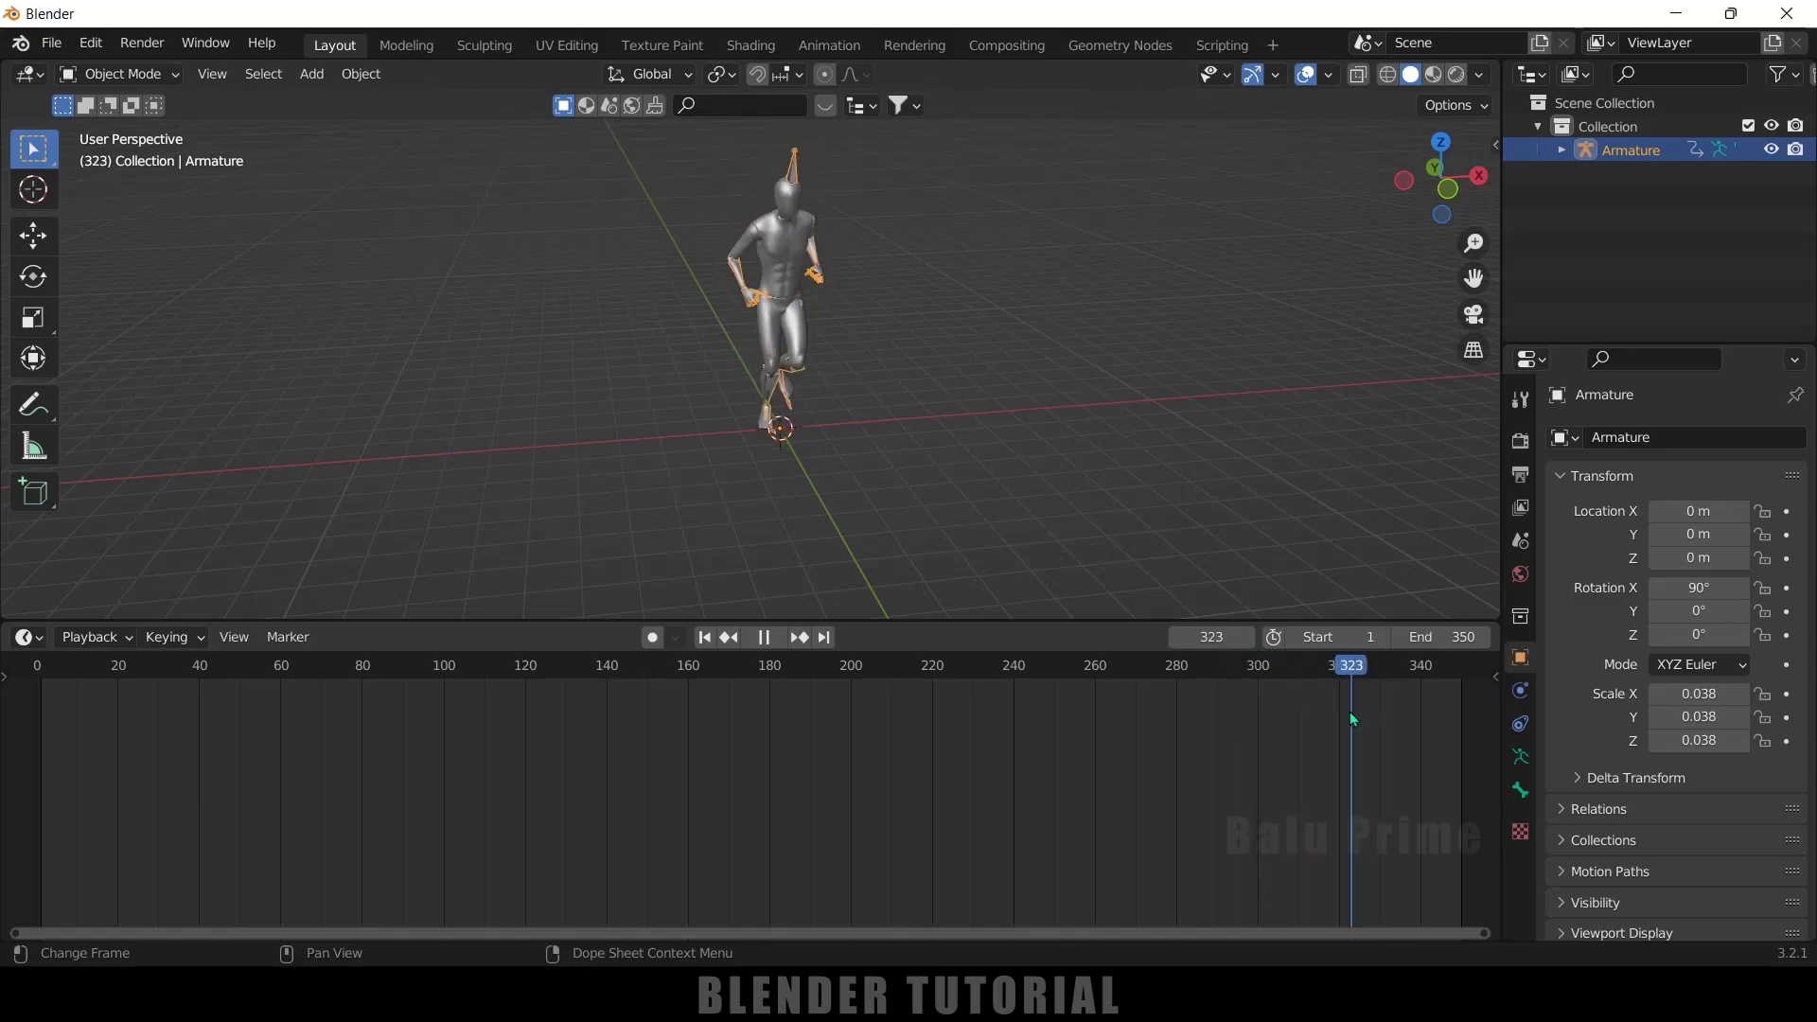
pyautogui.click(26, 642)
pyautogui.press('Escape')
# Step: Reopen the Nonlinear Animation editor and set the run strip's repeat to 31.2
pyautogui.click(27, 640)
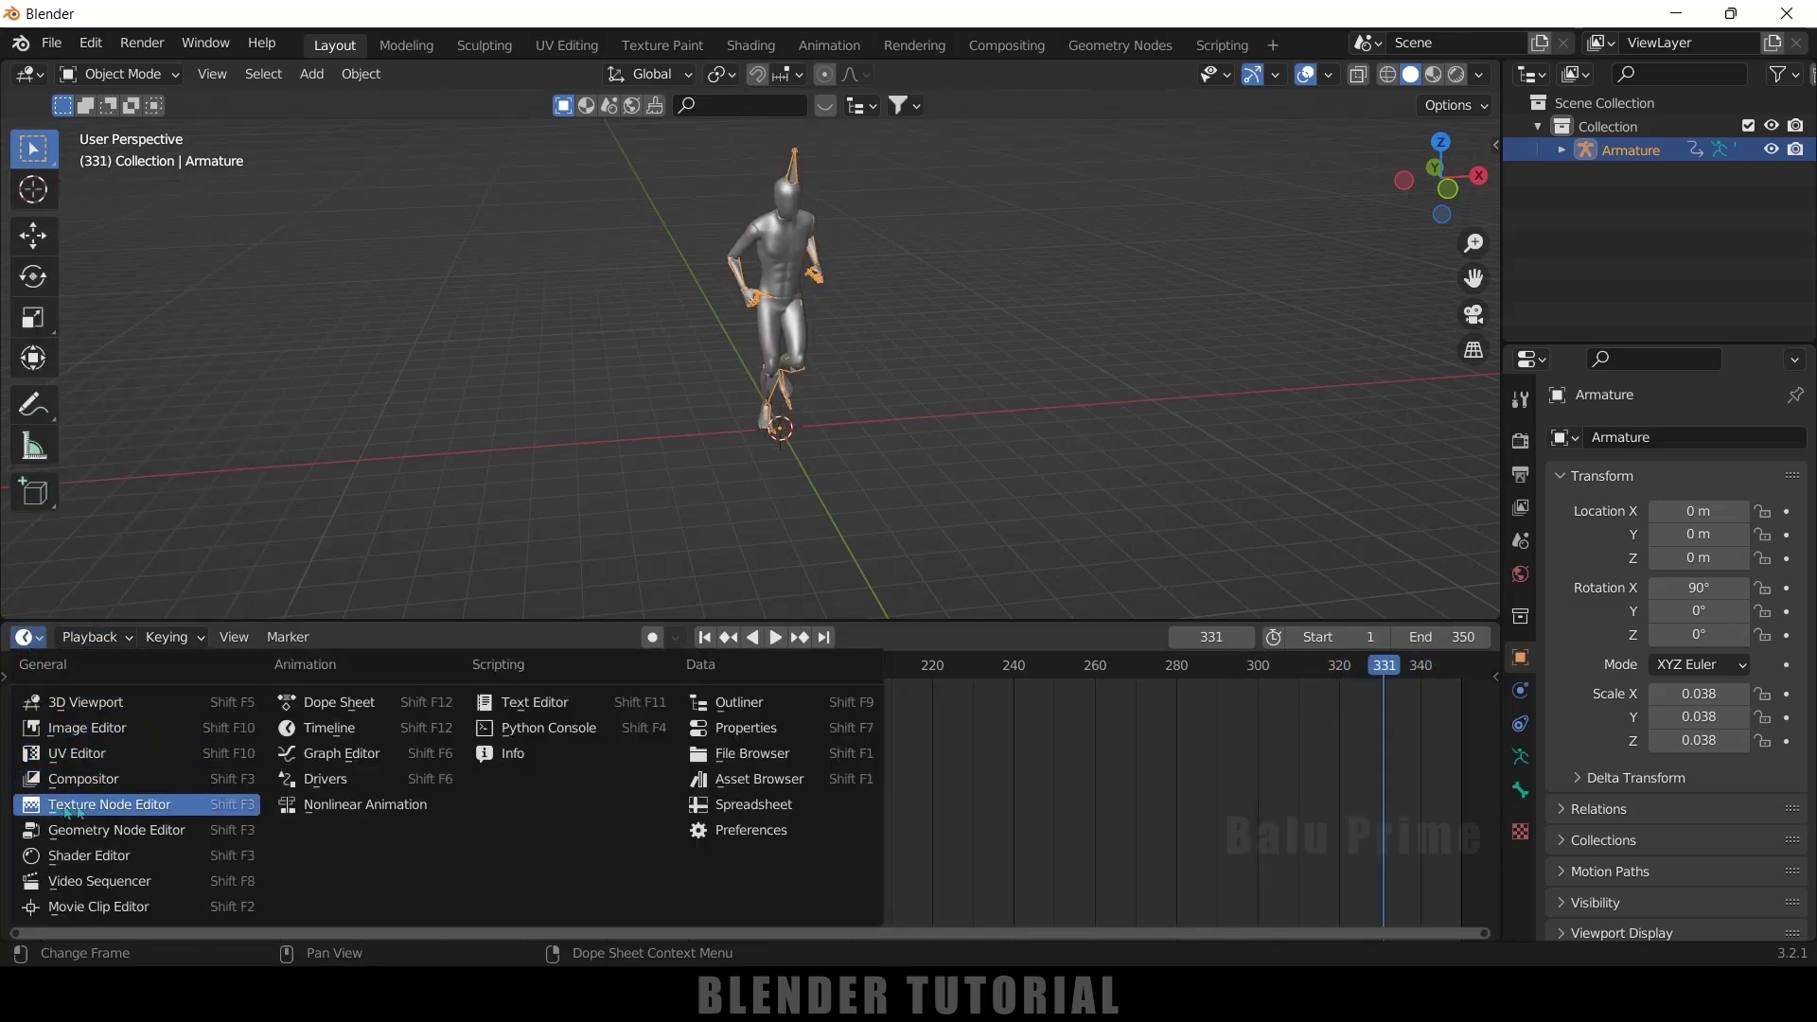
pyautogui.click(333, 804)
pyautogui.doubleClick(1401, 886)
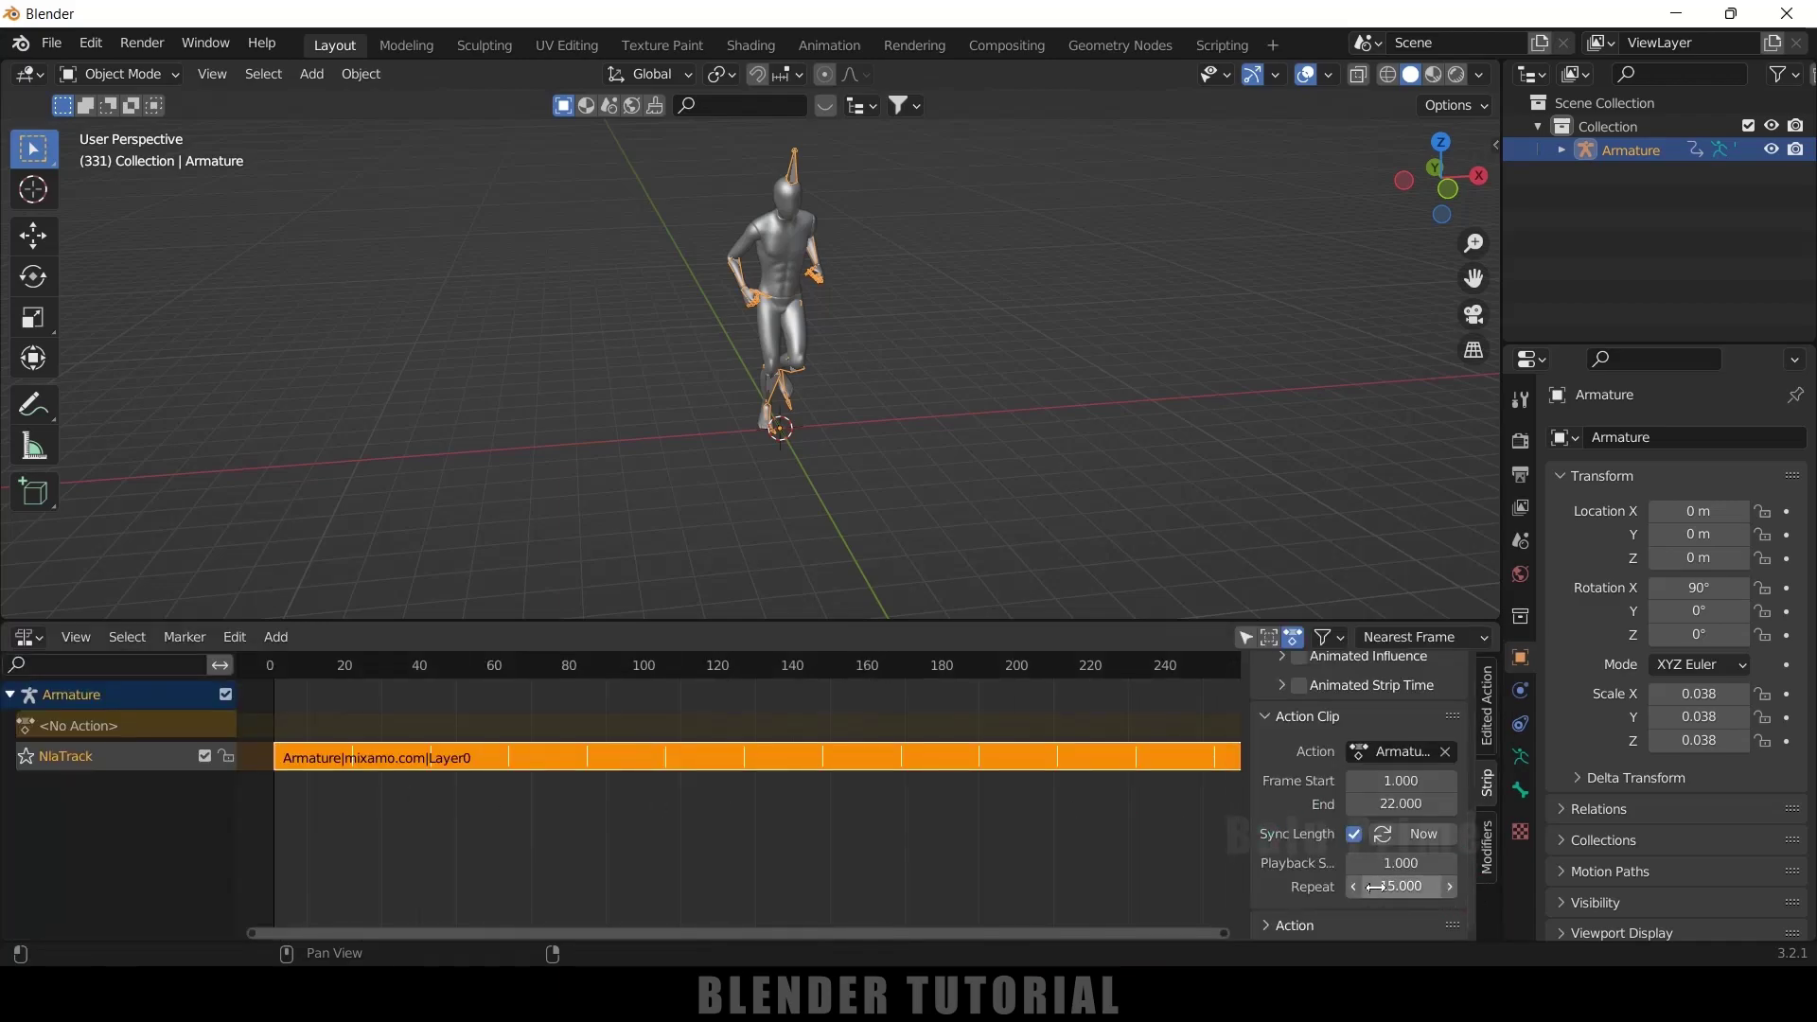
pyautogui.write('31.2')
pyautogui.press('Return')
# Step: Switch back to the Timeline, reduce its height and play the extended run animation
pyautogui.click(26, 637)
pyautogui.click(329, 728)
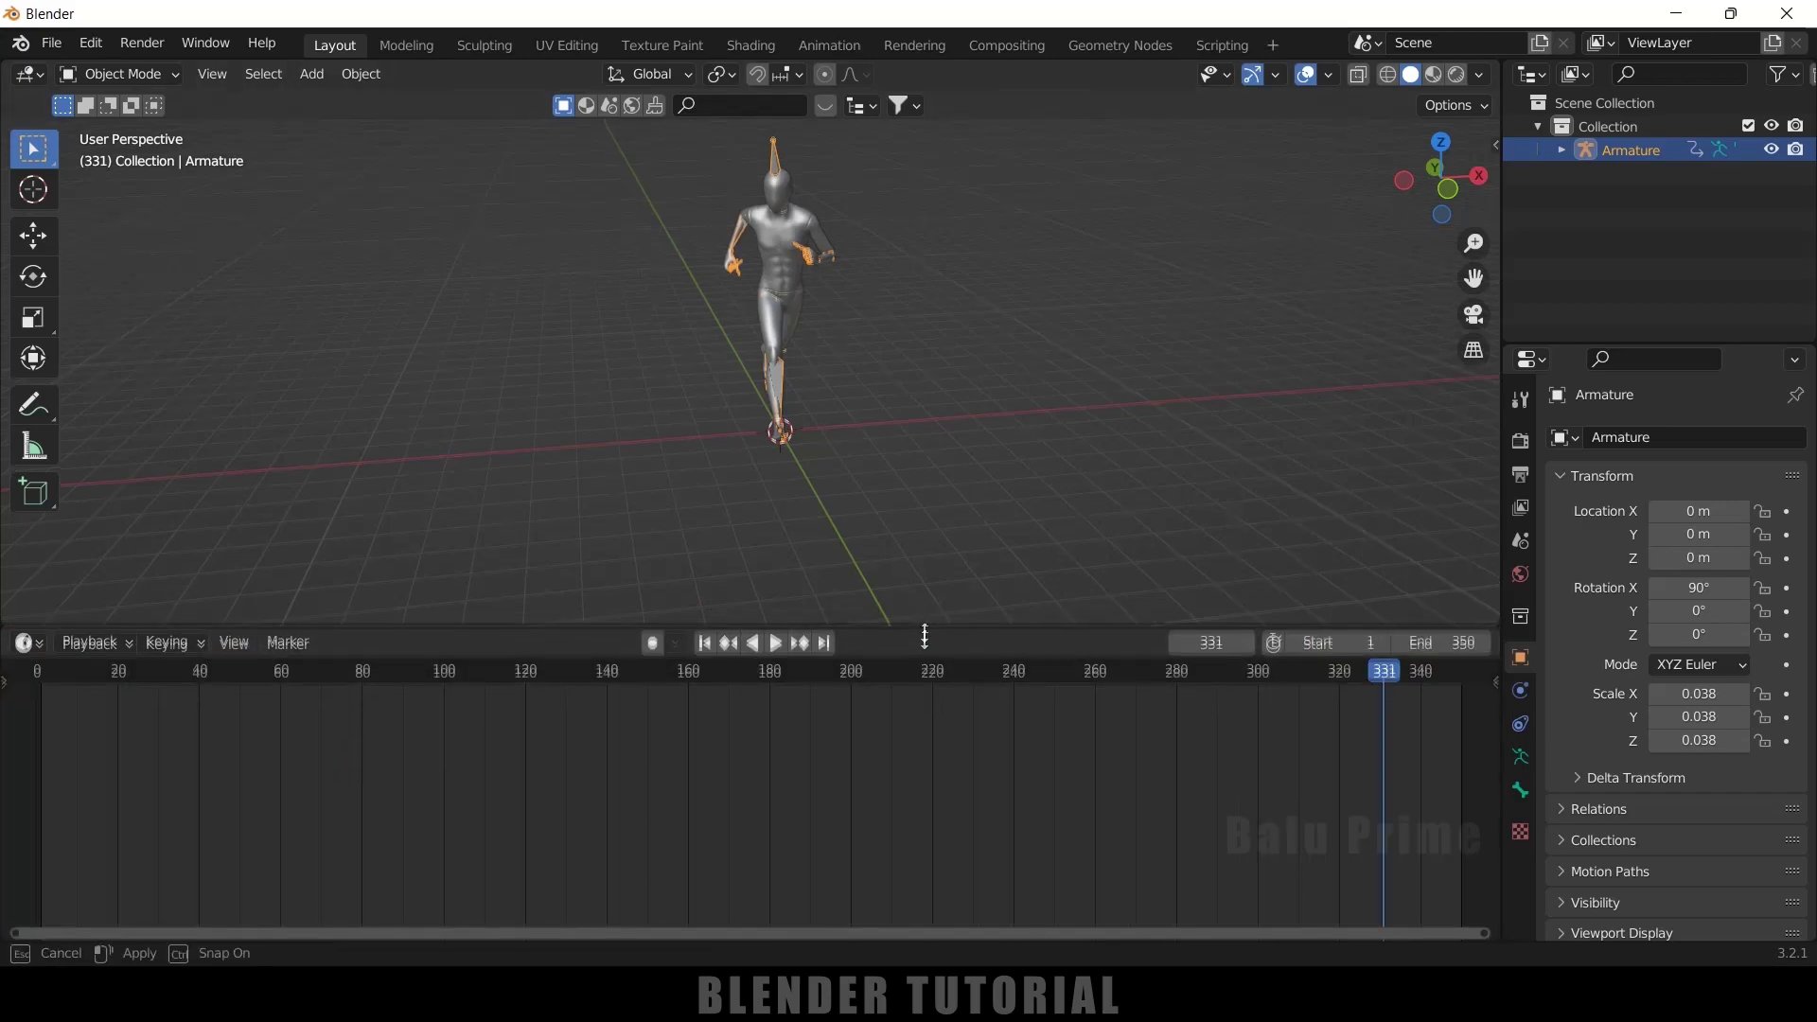
pyautogui.moveTo(918, 625); pyautogui.dragTo(953, 765)
pyautogui.press('space')
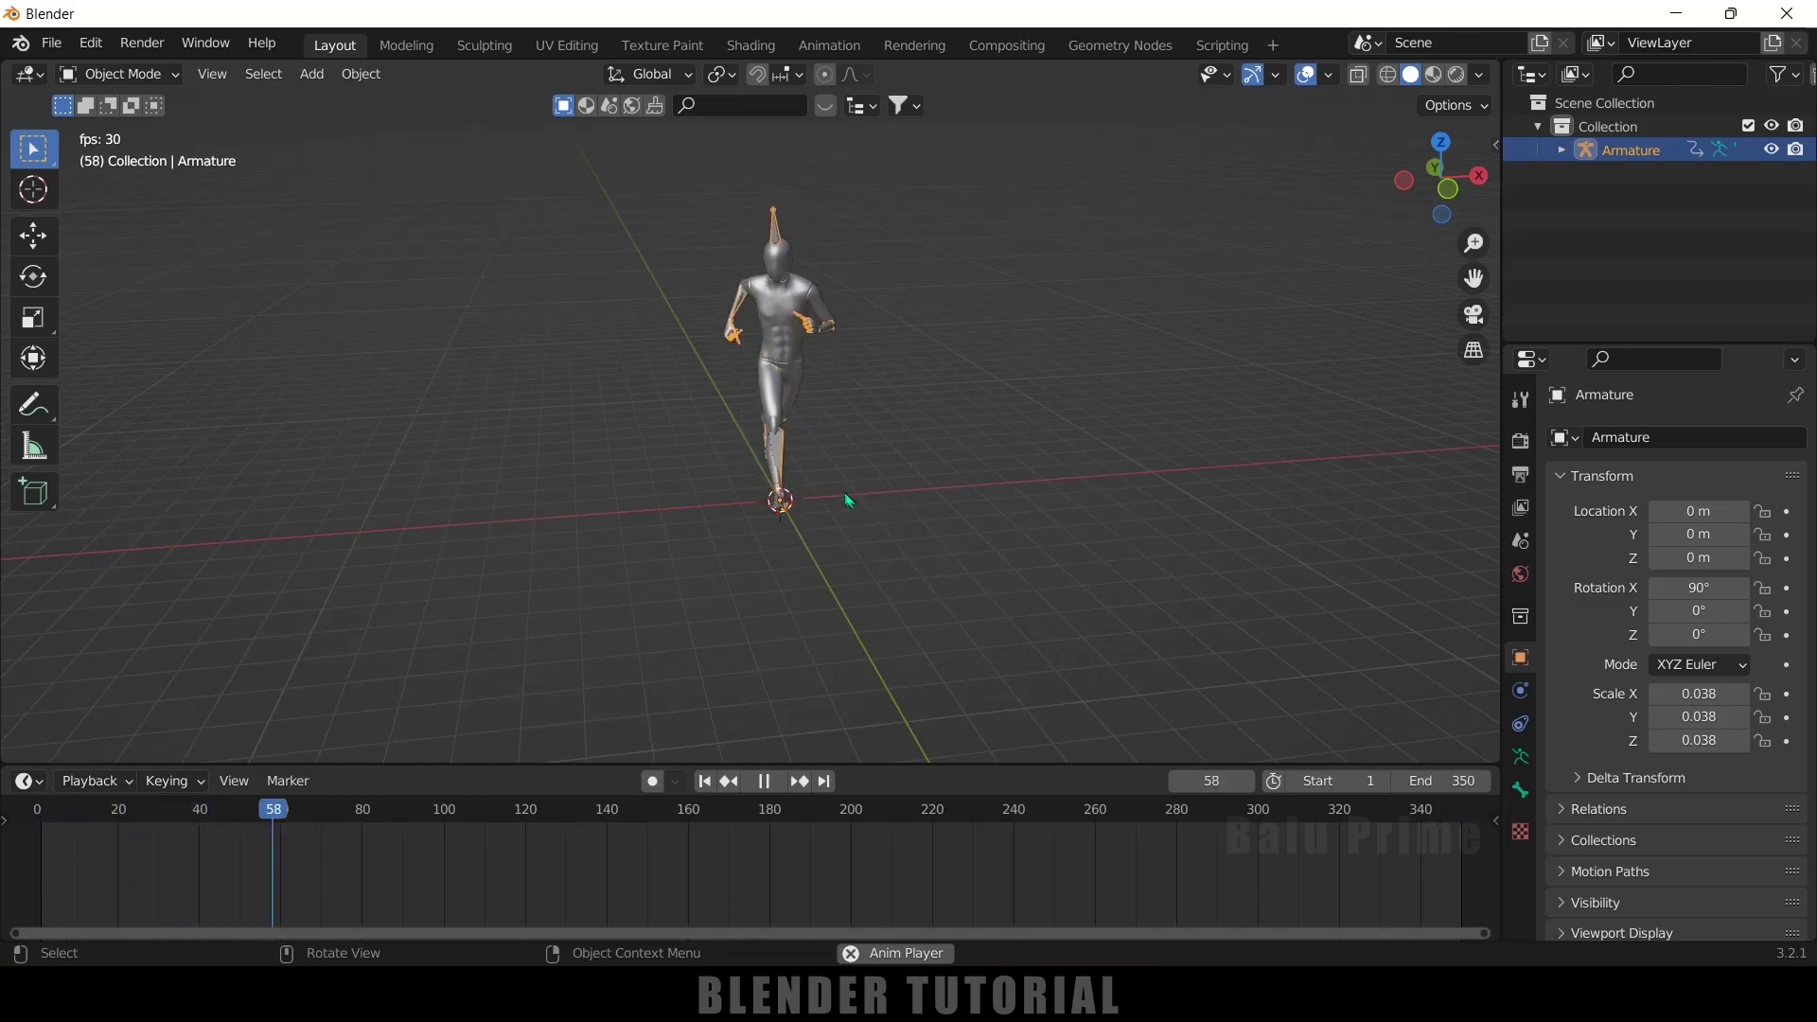
pyautogui.press('space')
# Step: Hide the armature in the viewport so that only the character mesh shows
pyautogui.moveTo(994, 503); pyautogui.dragTo(924, 316, button='middle')
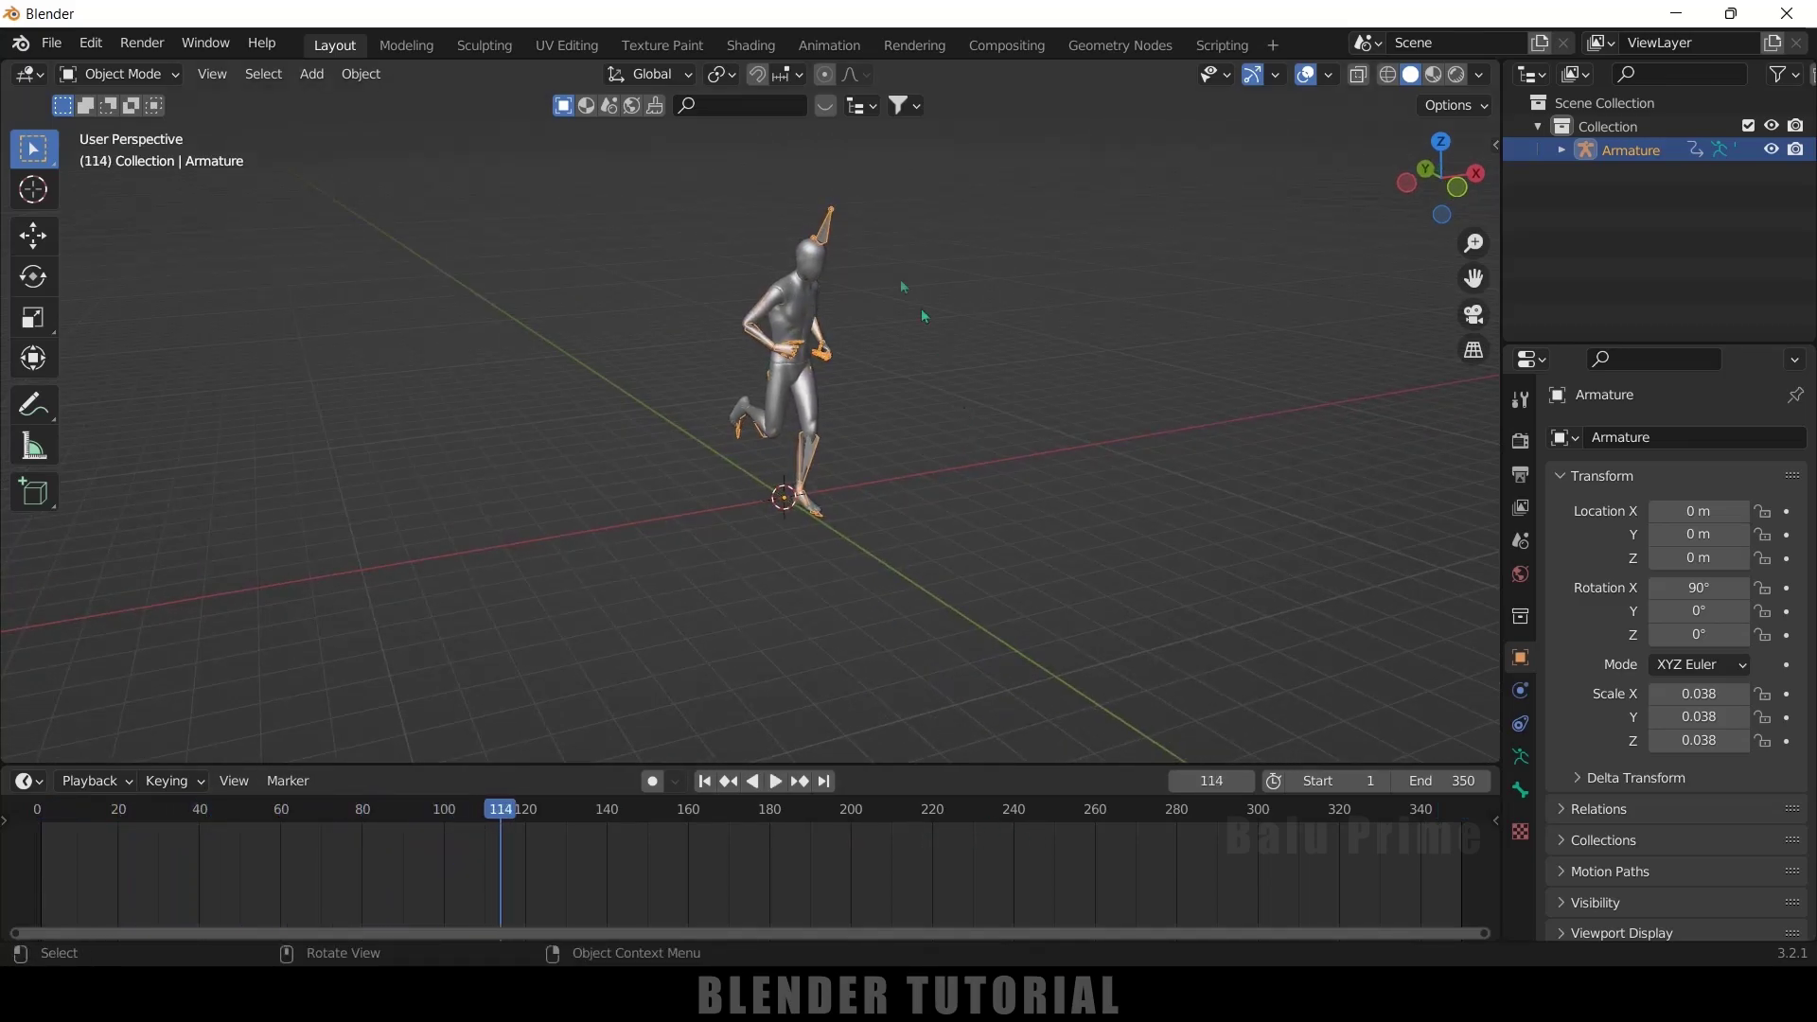
pyautogui.click(1771, 149)
pyautogui.keyDown('shift'); pyautogui.moveTo(970, 296); pyautogui.dragTo(1032, 478, button='middle'); pyautogui.keyUp('shift')
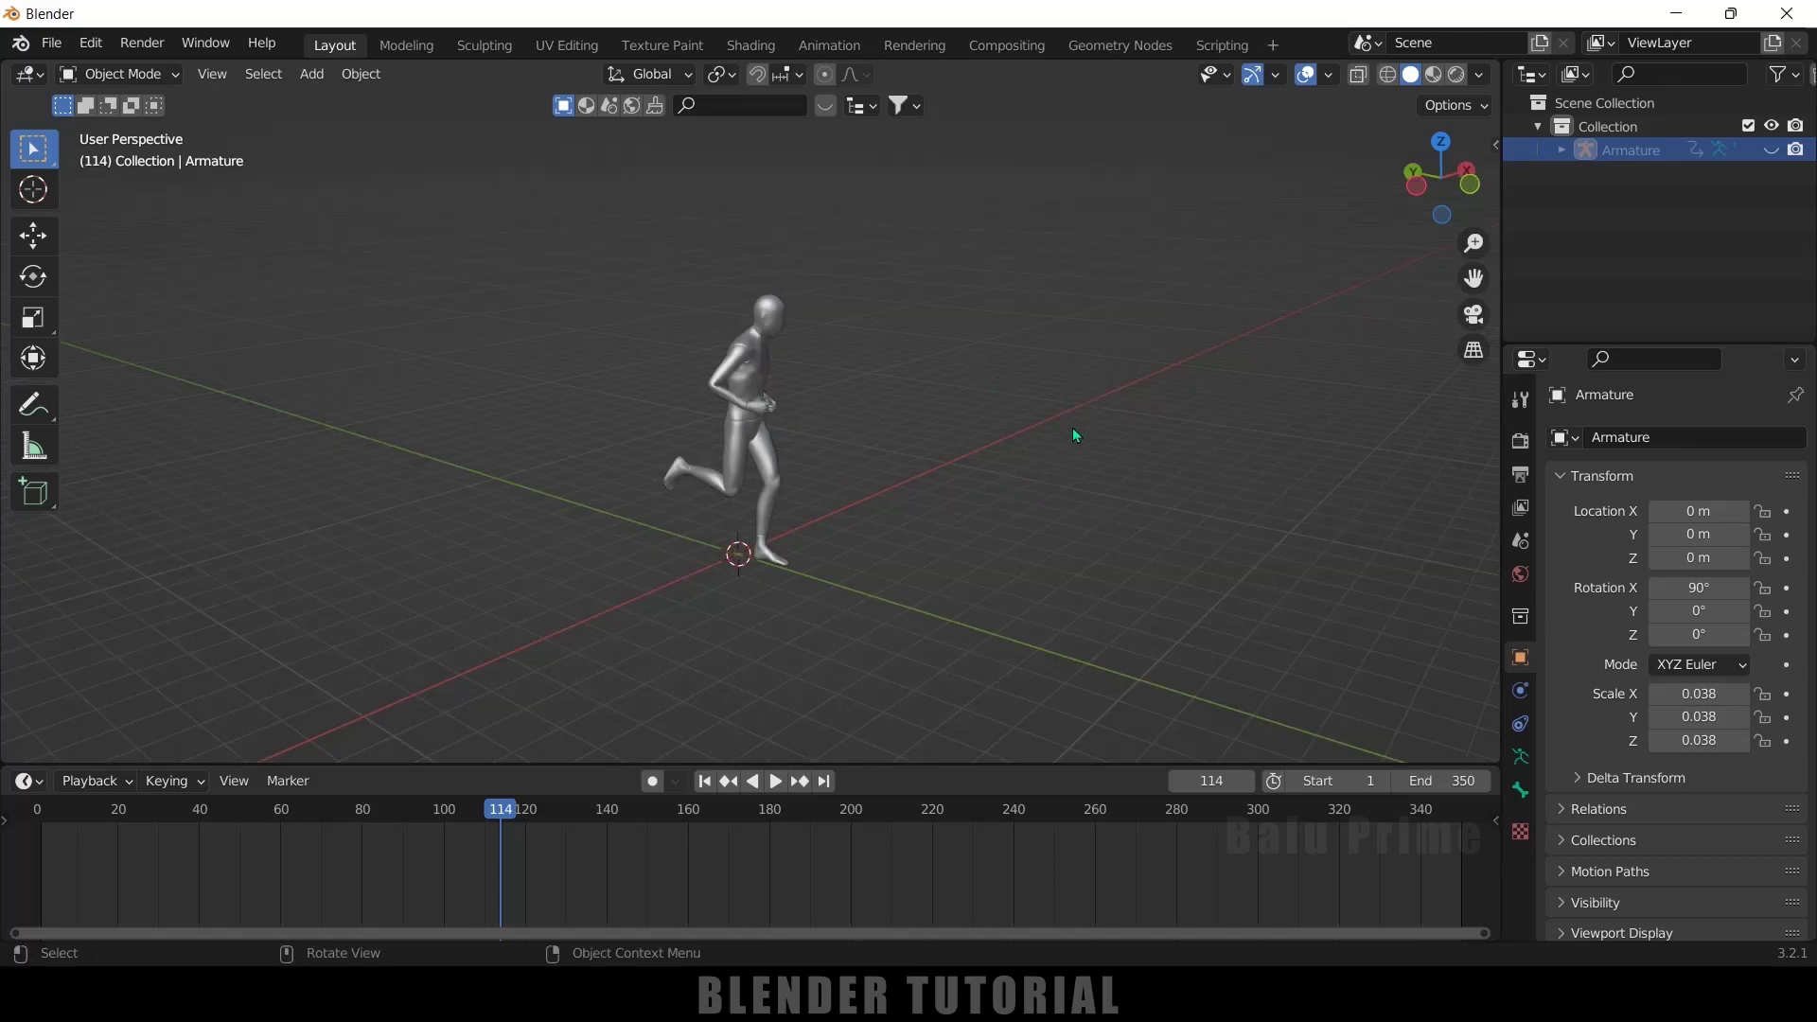
# Step: Add a cube mesh at the world origin beneath the character
pyautogui.click(312, 73)
pyautogui.moveTo(388, 101)
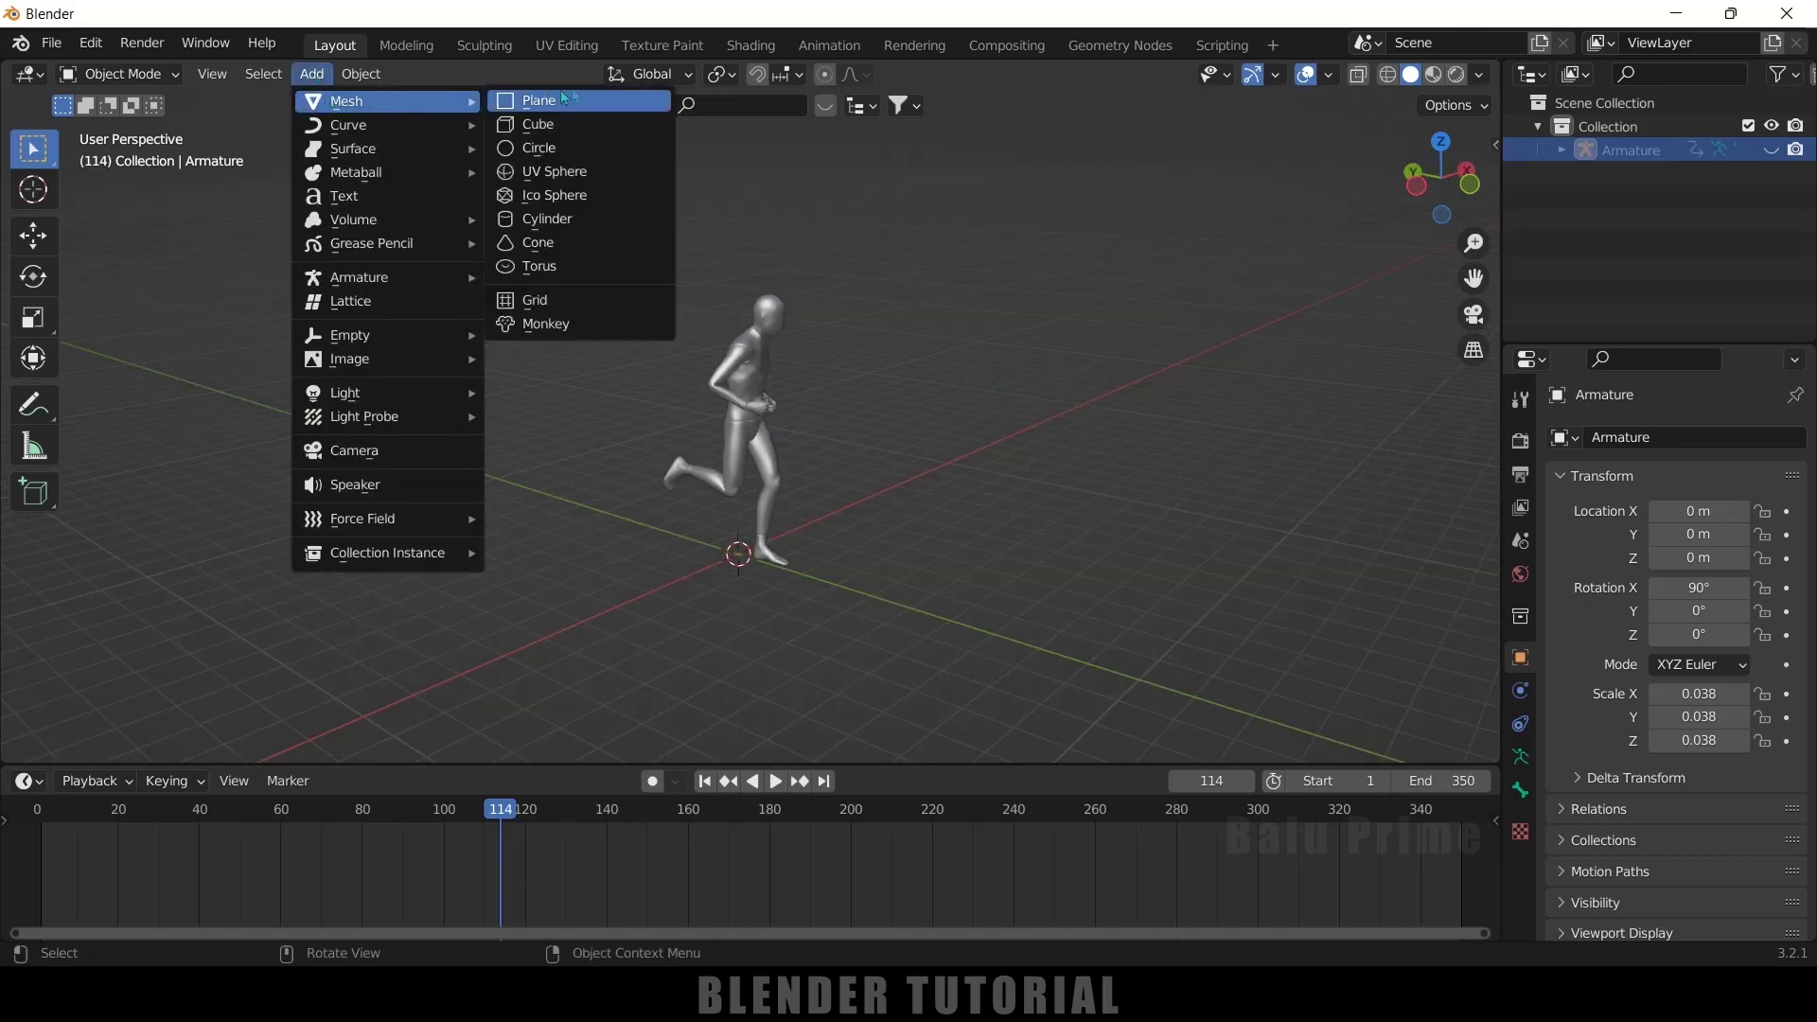
pyautogui.click(575, 125)
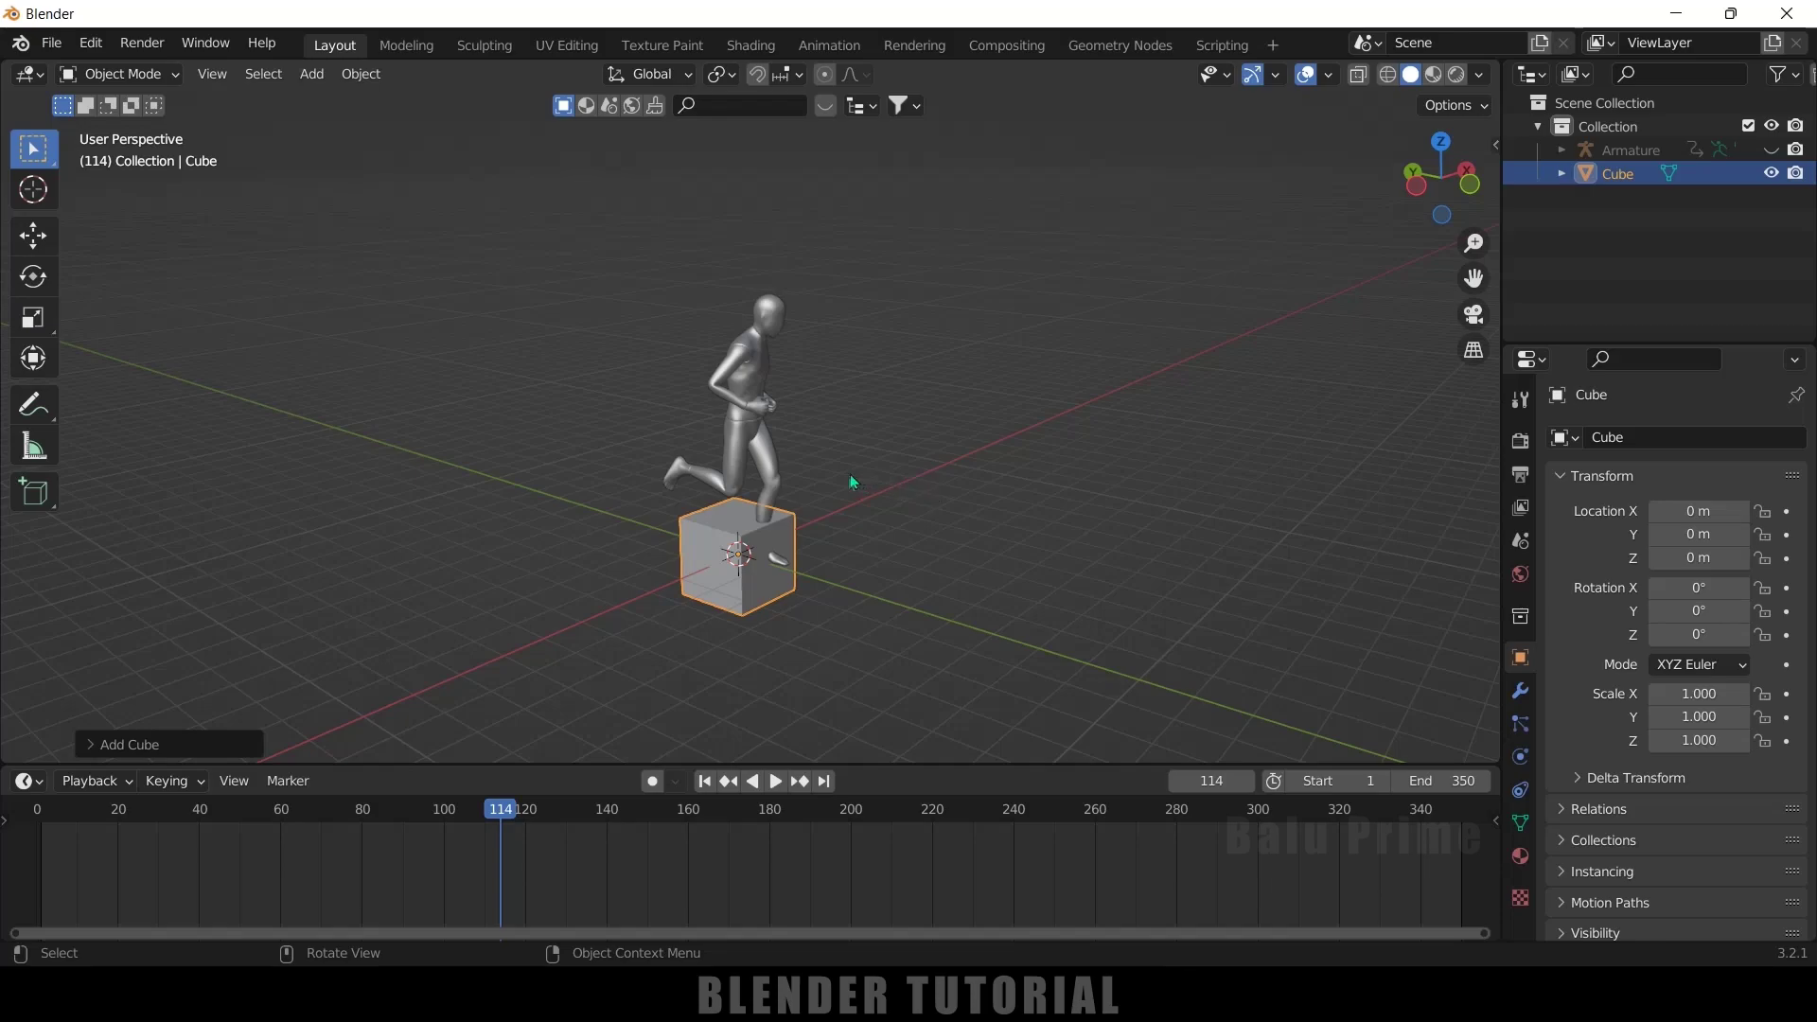
# Step: Scale the cube uniformly to about 2.54, playing the run in between to check that it covers the character's width
pyautogui.press('s')
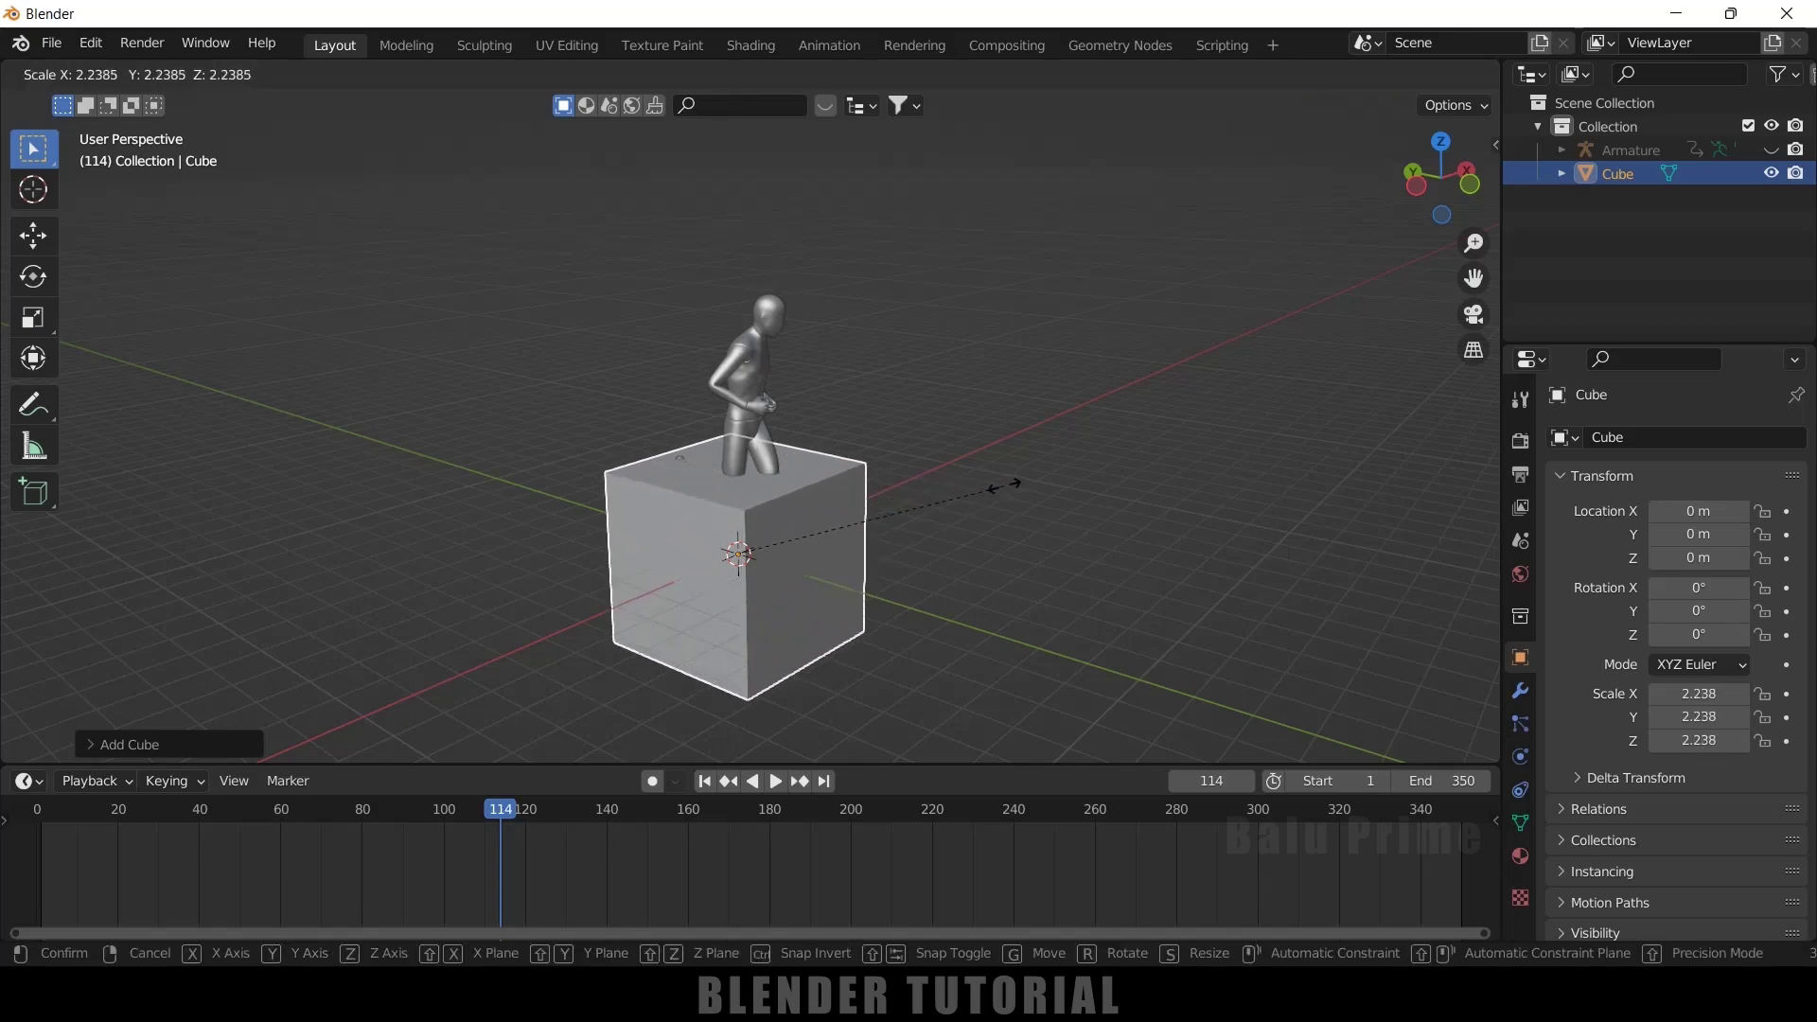
pyautogui.click(1003, 485)
pyautogui.moveTo(985, 430); pyautogui.dragTo(1196, 519, button='middle')
pyautogui.press('space')
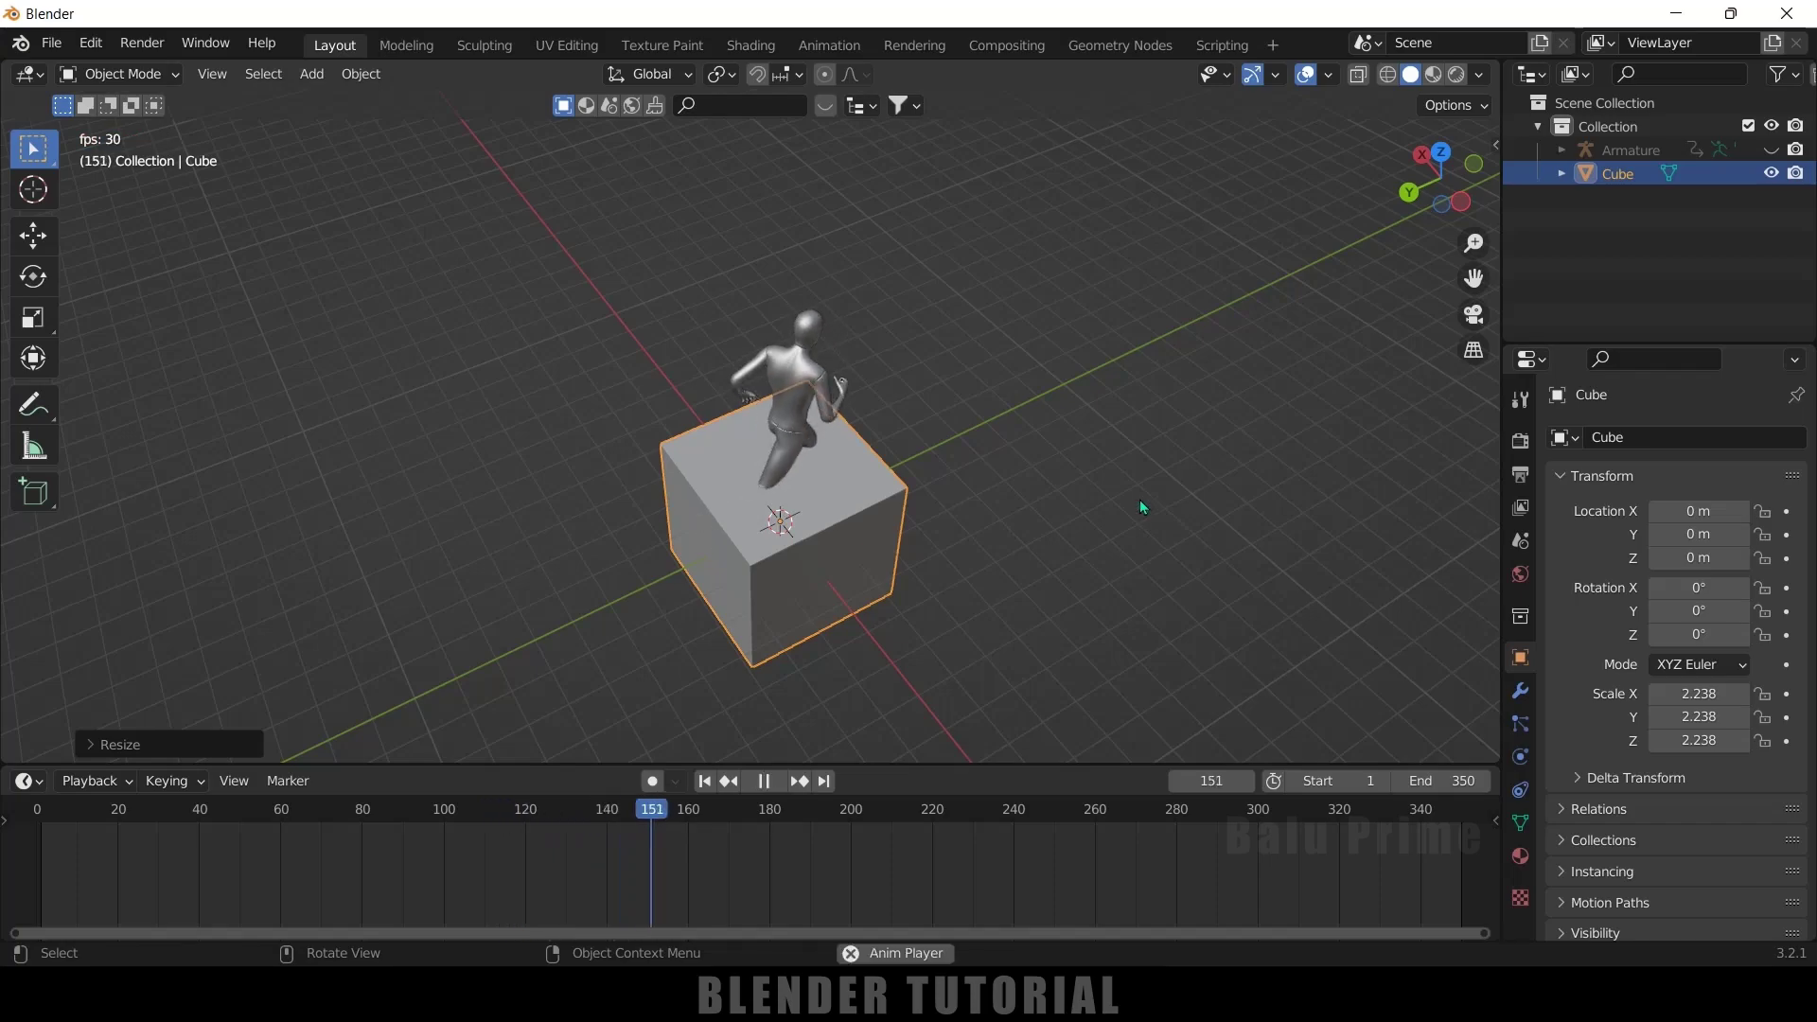
pyautogui.press('space')
pyautogui.press('s')
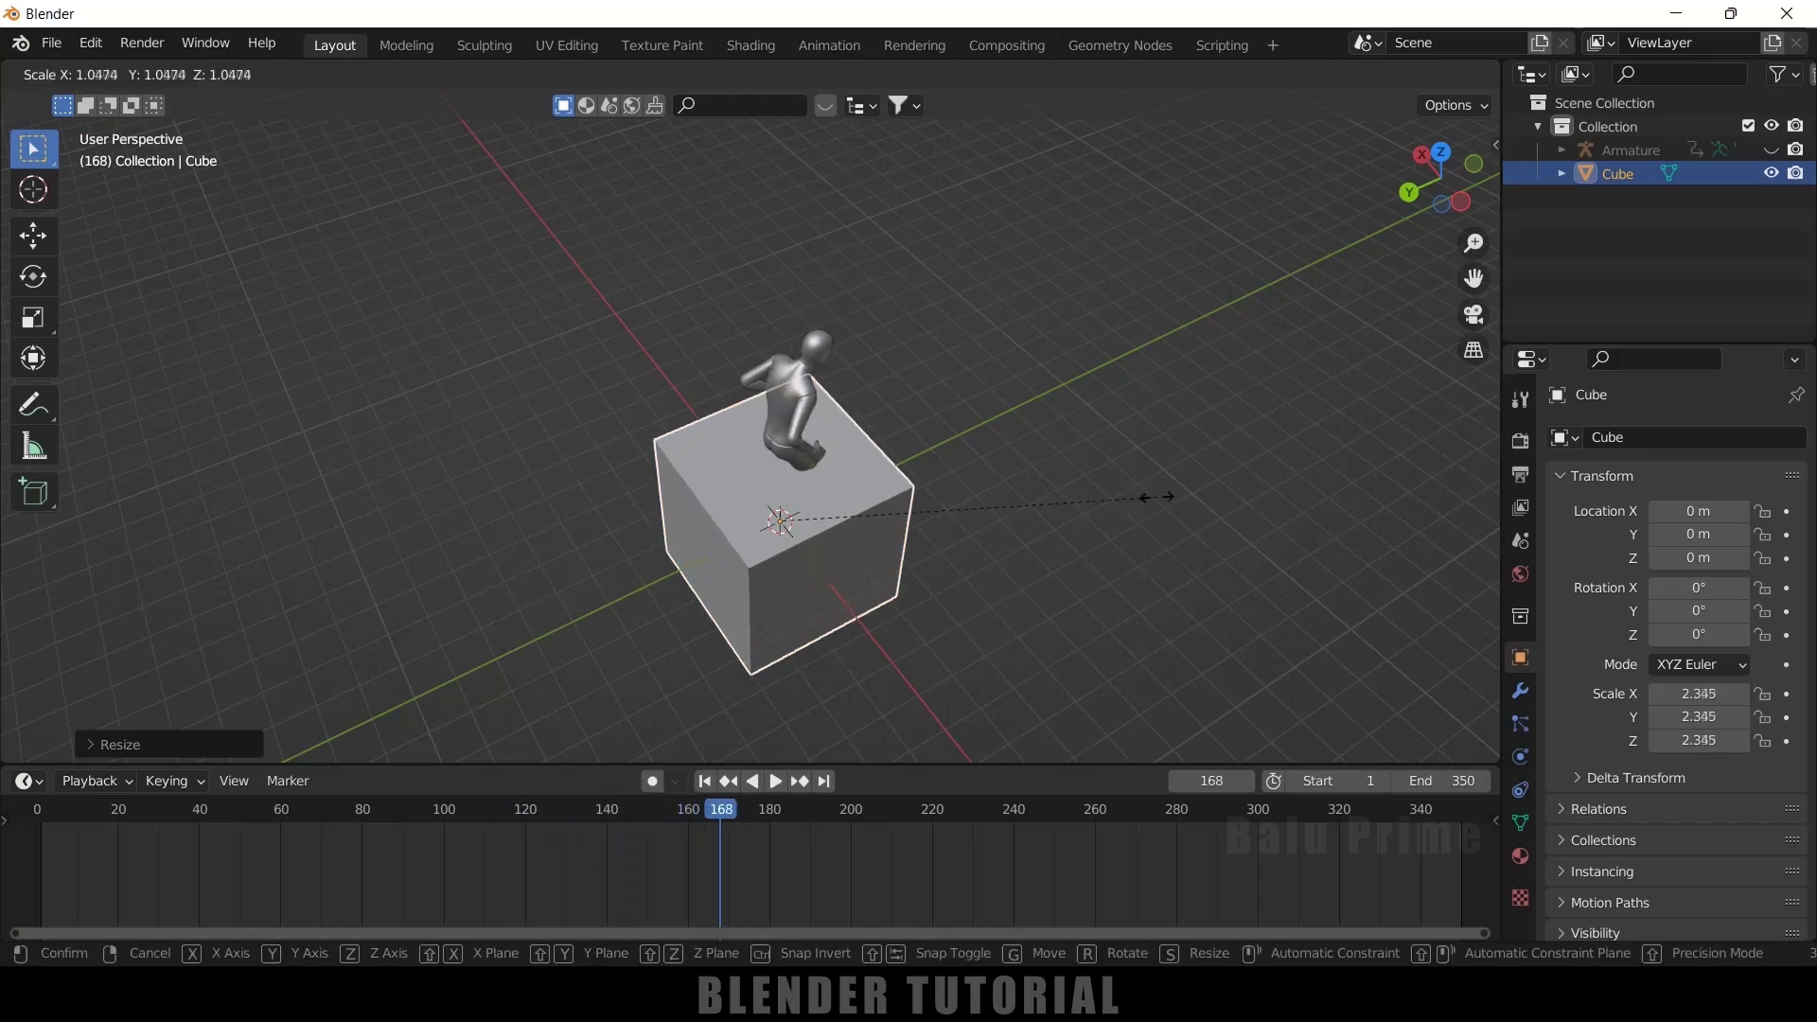
pyautogui.click(1189, 496)
pyautogui.press('space')
pyautogui.press('space')
# Step: Stretch the cube along the global Z axis to a Z scale of about 4.446
pyautogui.moveTo(1189, 496); pyautogui.dragTo(856, 379, button='middle')
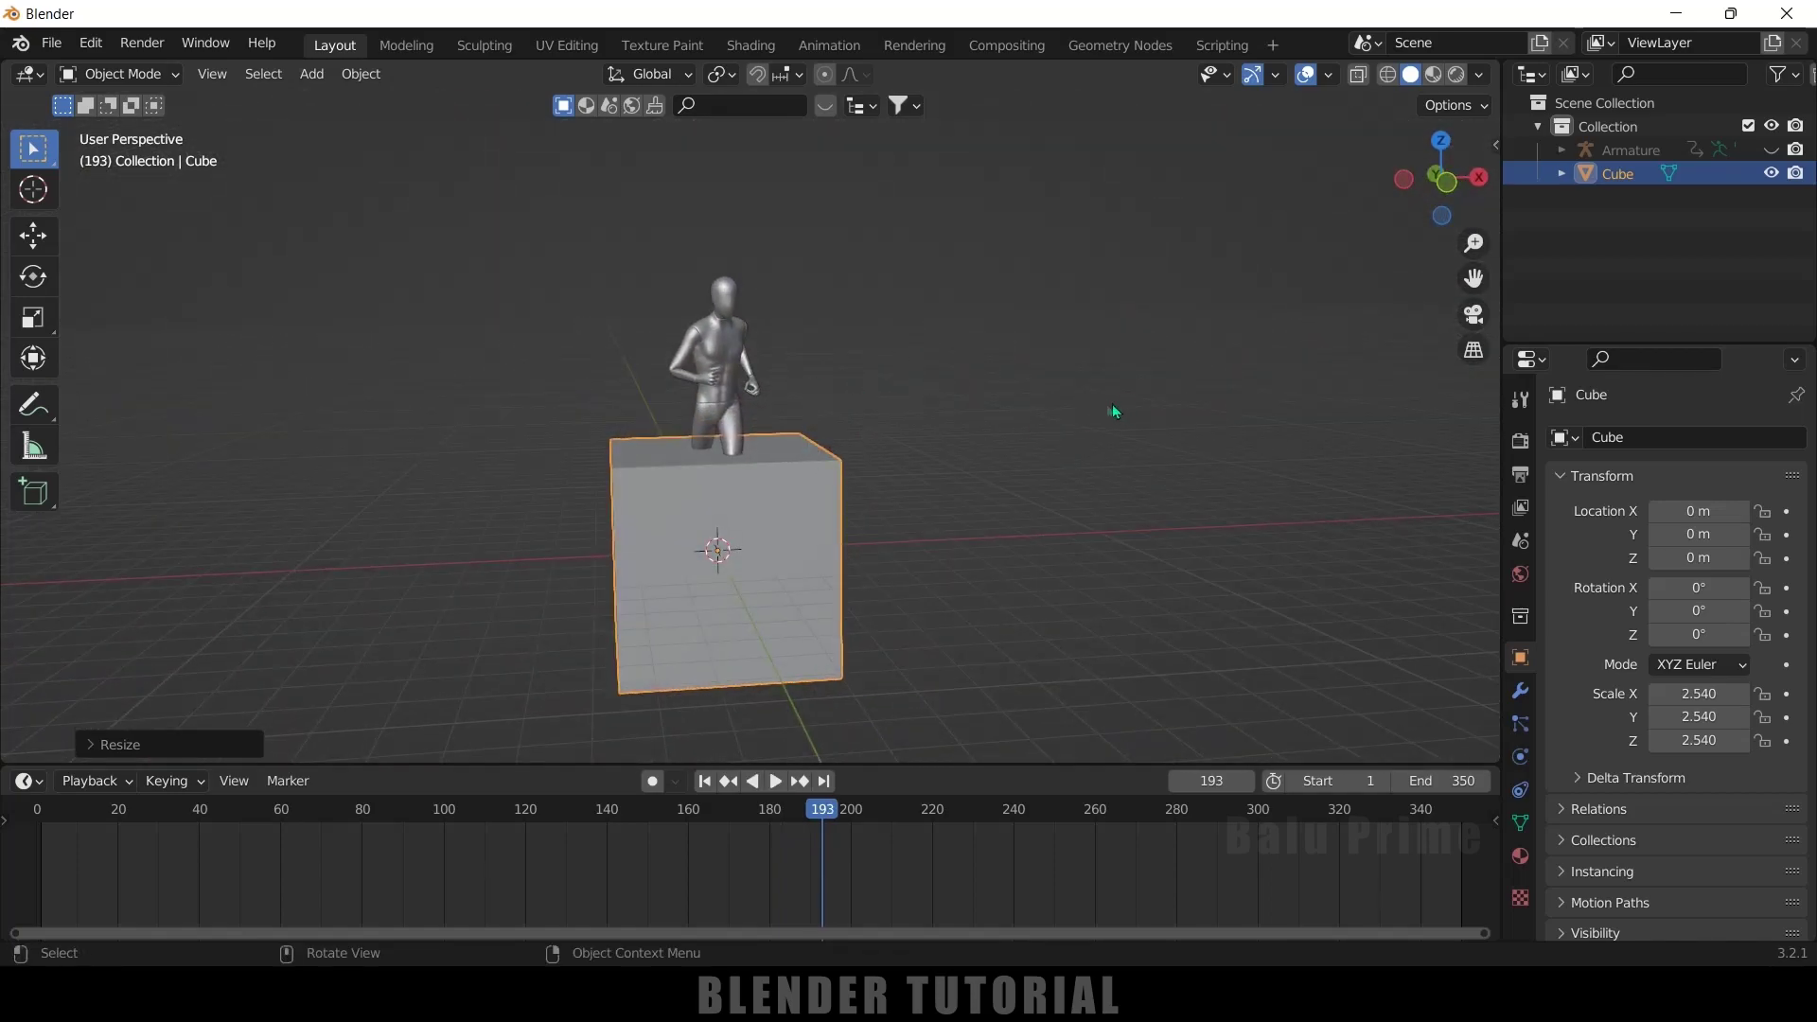
pyautogui.press('s')
pyautogui.press('z')
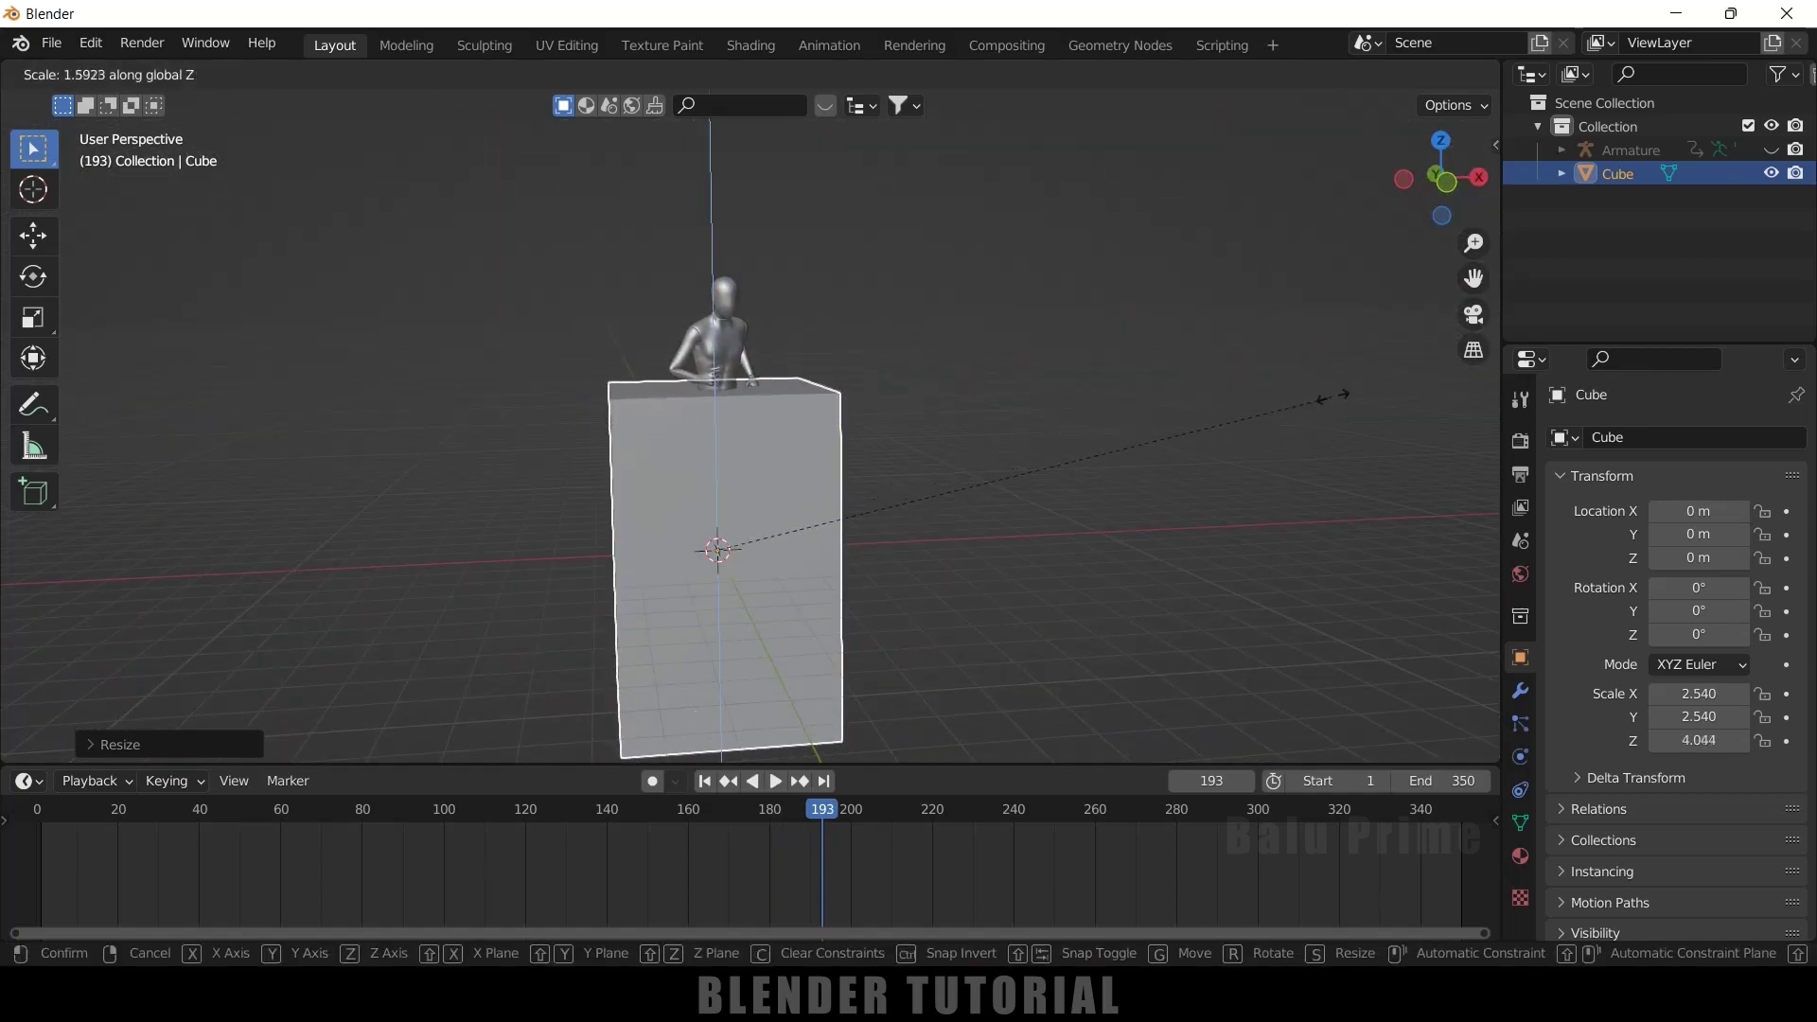
pyautogui.click(1401, 389)
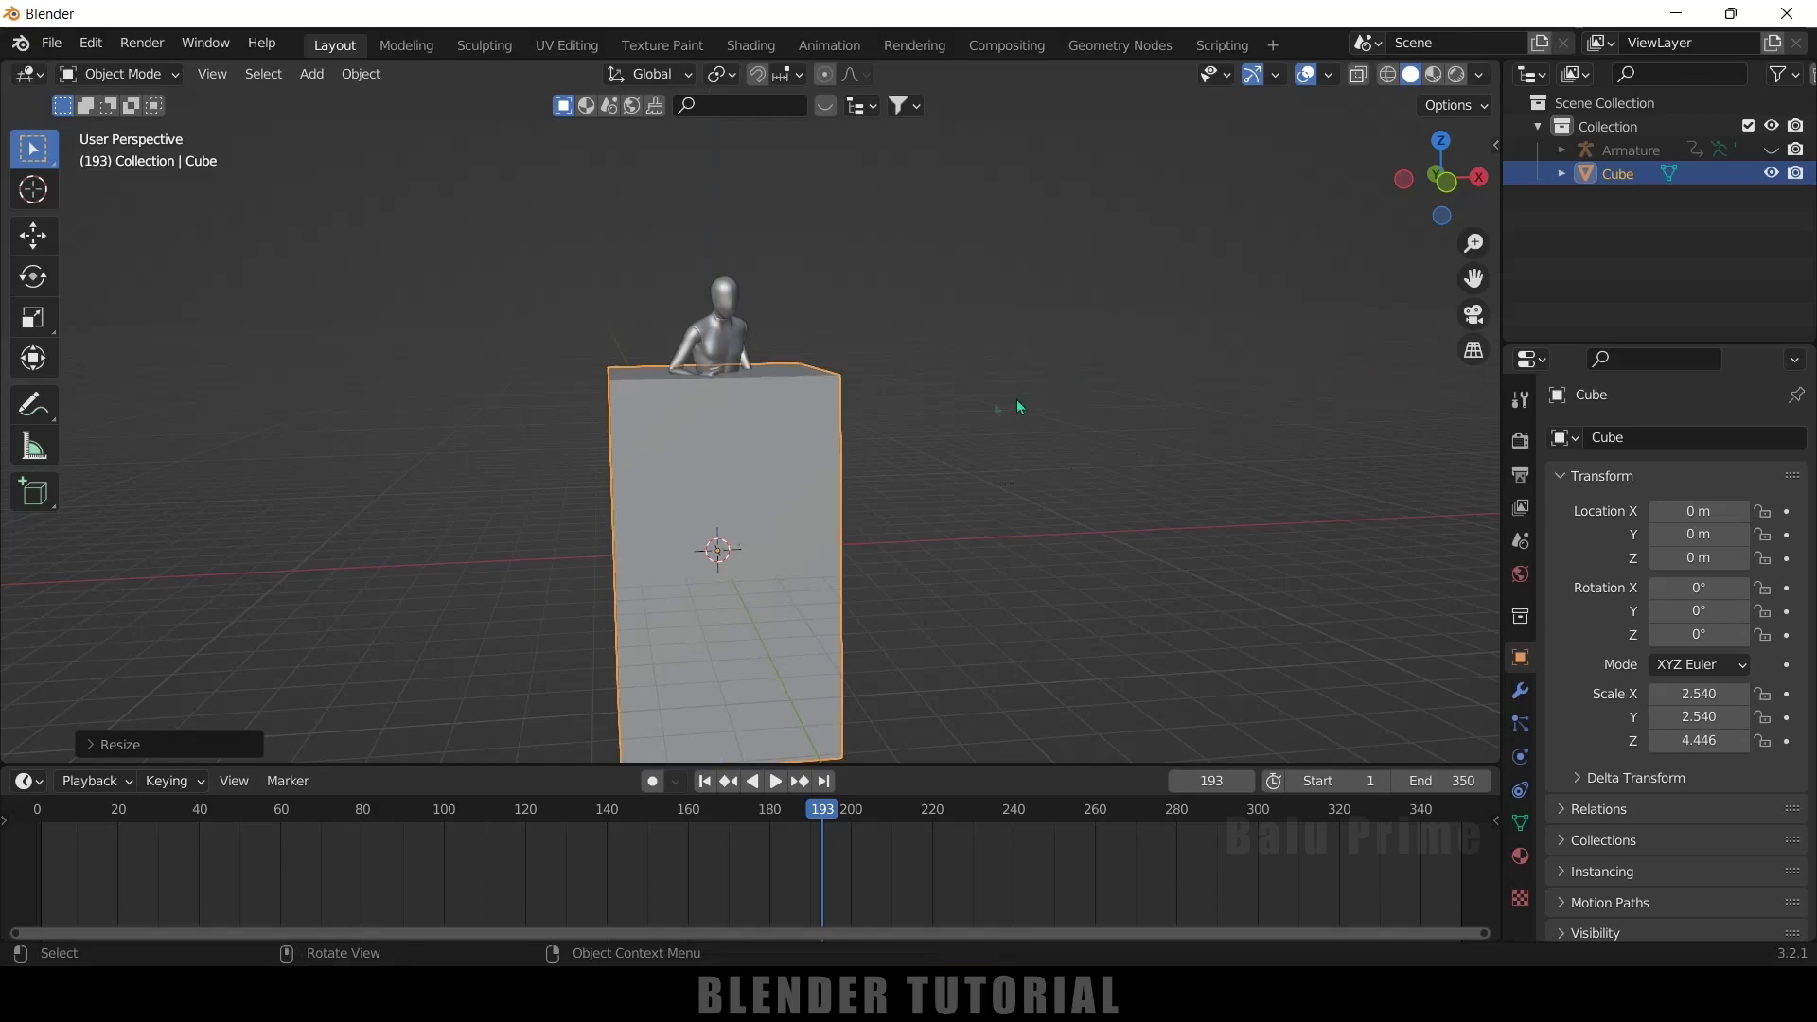
# Step: Turn on X-ray display and, in front view, raise the cube above the character's head to about Z 11.452 m
pyautogui.click(1359, 81)
pyautogui.moveTo(1174, 388); pyautogui.dragTo(1128, 377, button='middle')
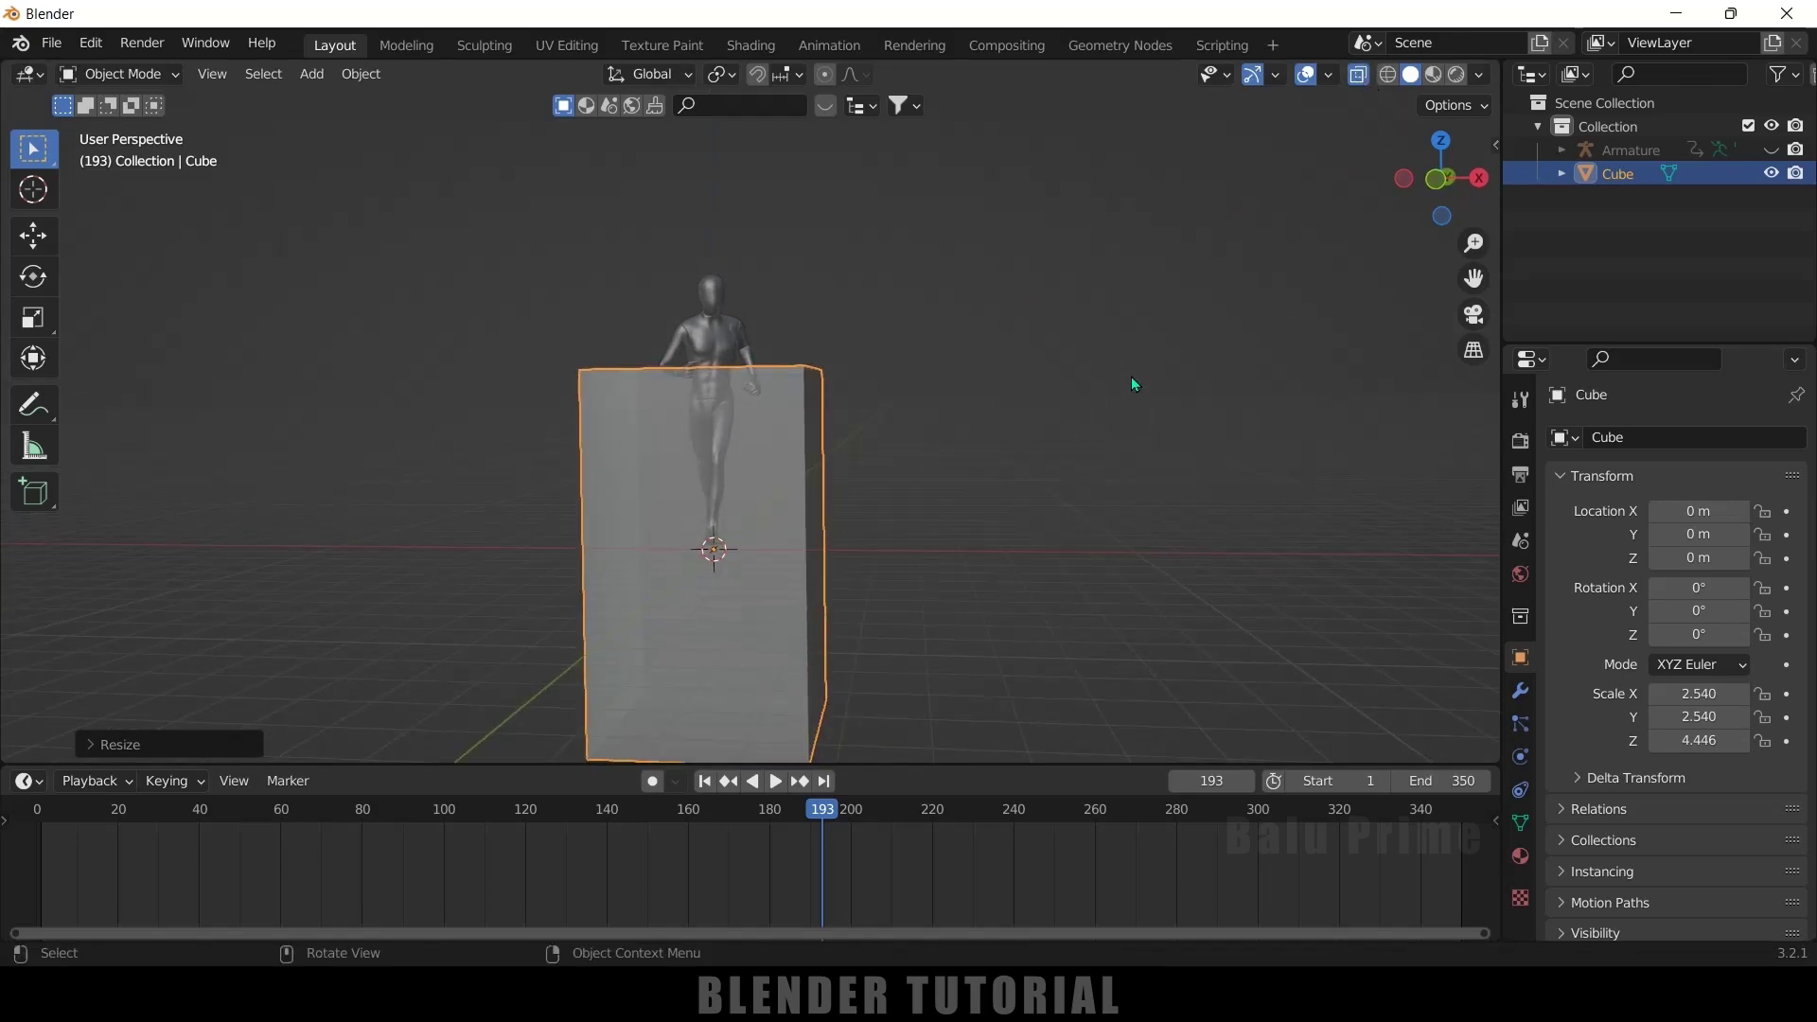
pyautogui.press('KP_1')
pyautogui.click(33, 237)
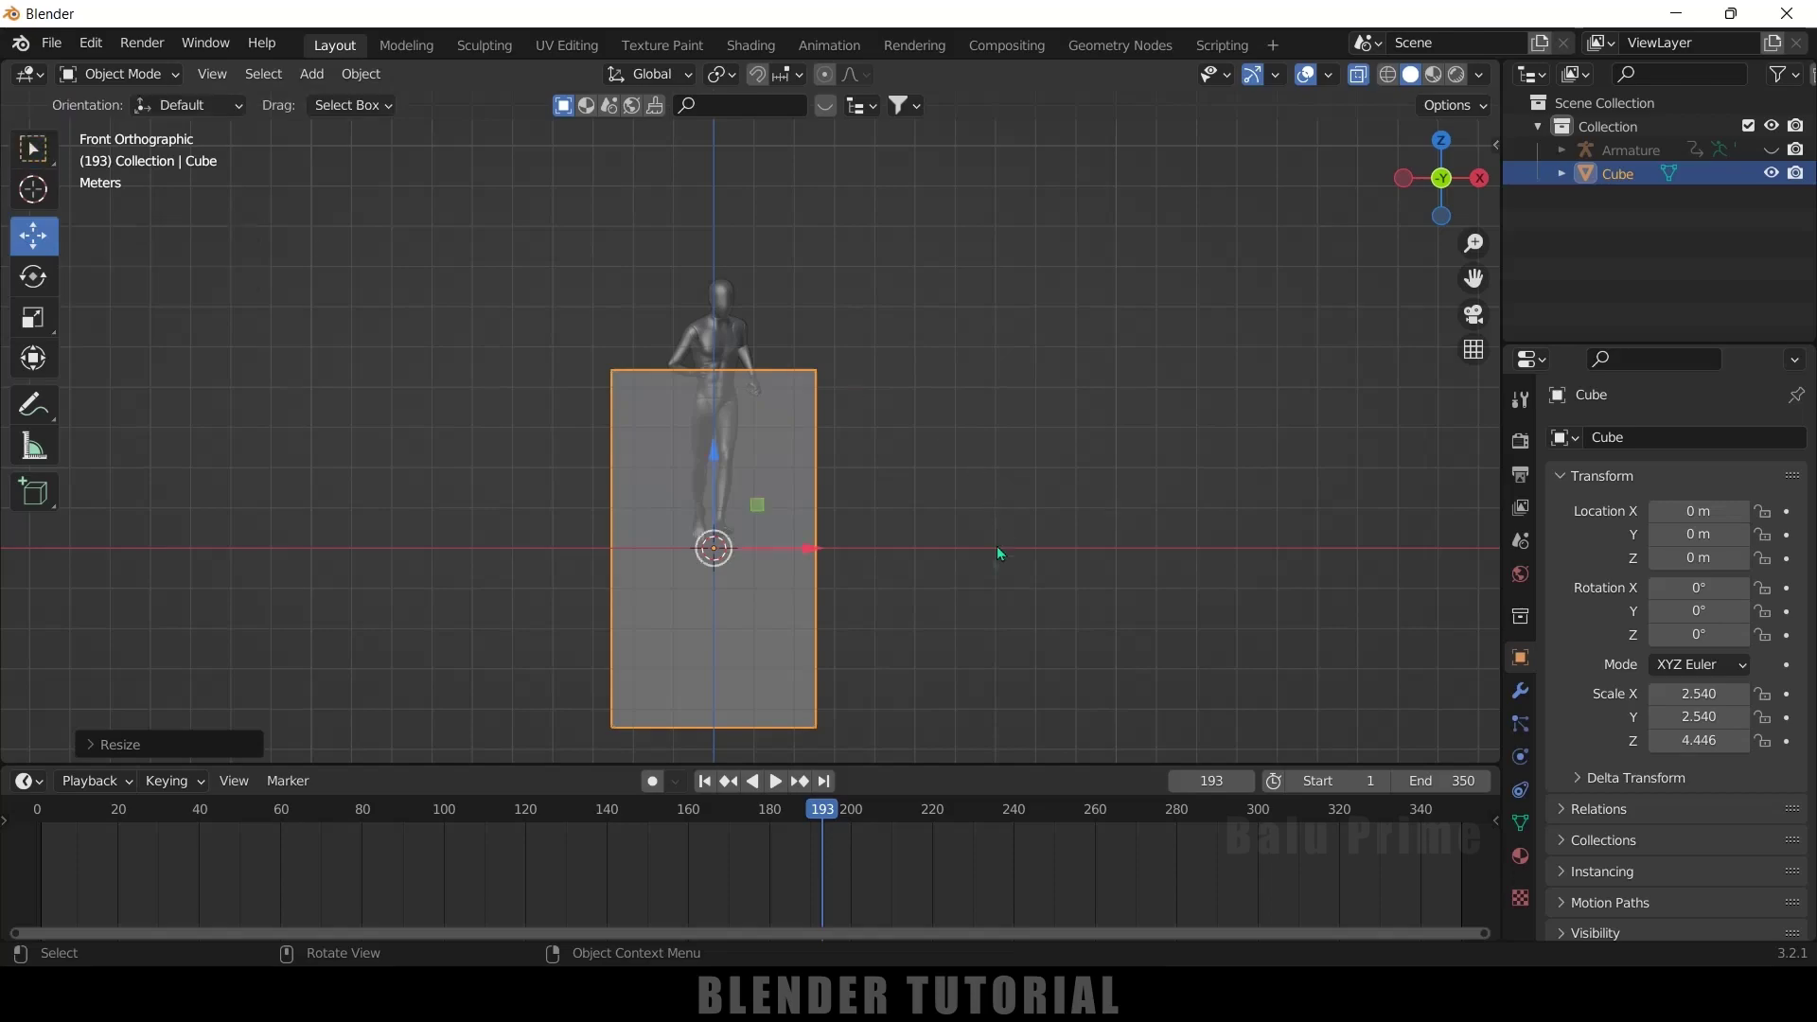
pyautogui.moveTo(715, 455); pyautogui.dragTo(807, 667)
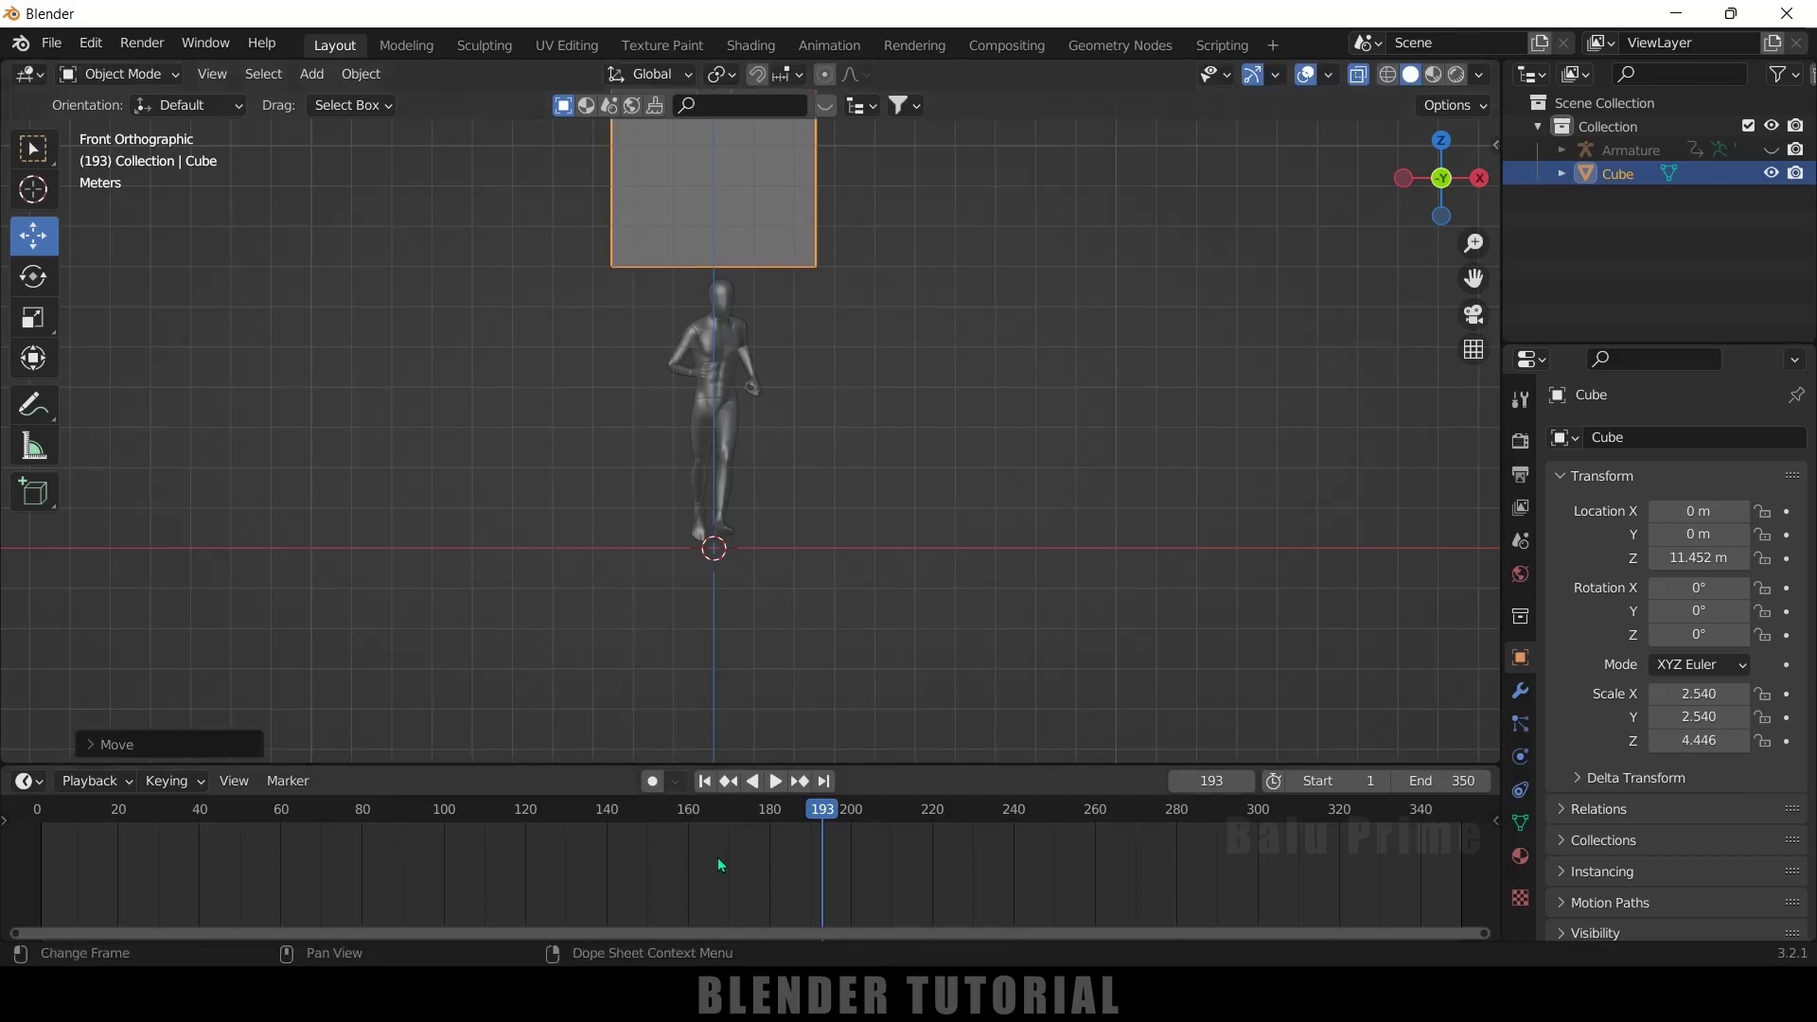
# Step: Insert a Location keyframe for the raised cube at frame 1
pyautogui.click(706, 782)
pyautogui.click(825, 252)
pyautogui.click(813, 254)
pyautogui.press('i')
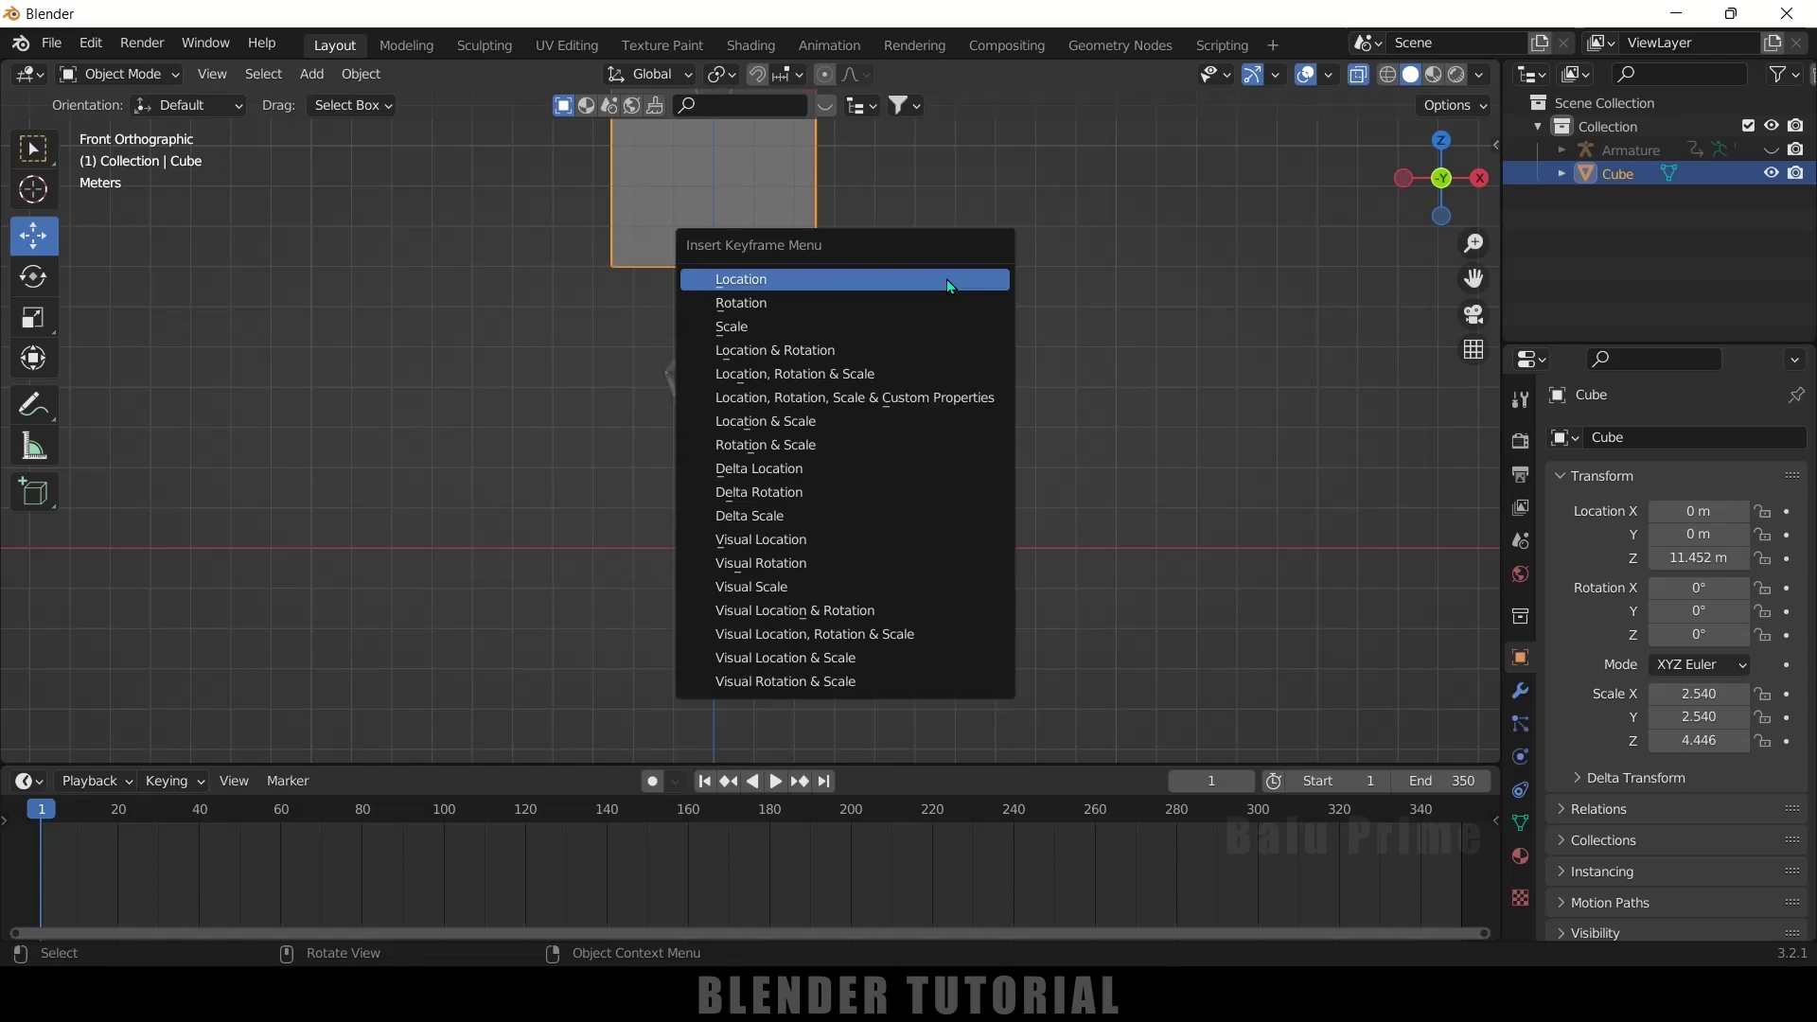
pyautogui.click(834, 279)
# Step: At frame 320, lower the cube to about Z 4.2282 m so it encloses the character, and insert a Location keyframe
pyautogui.click(774, 781)
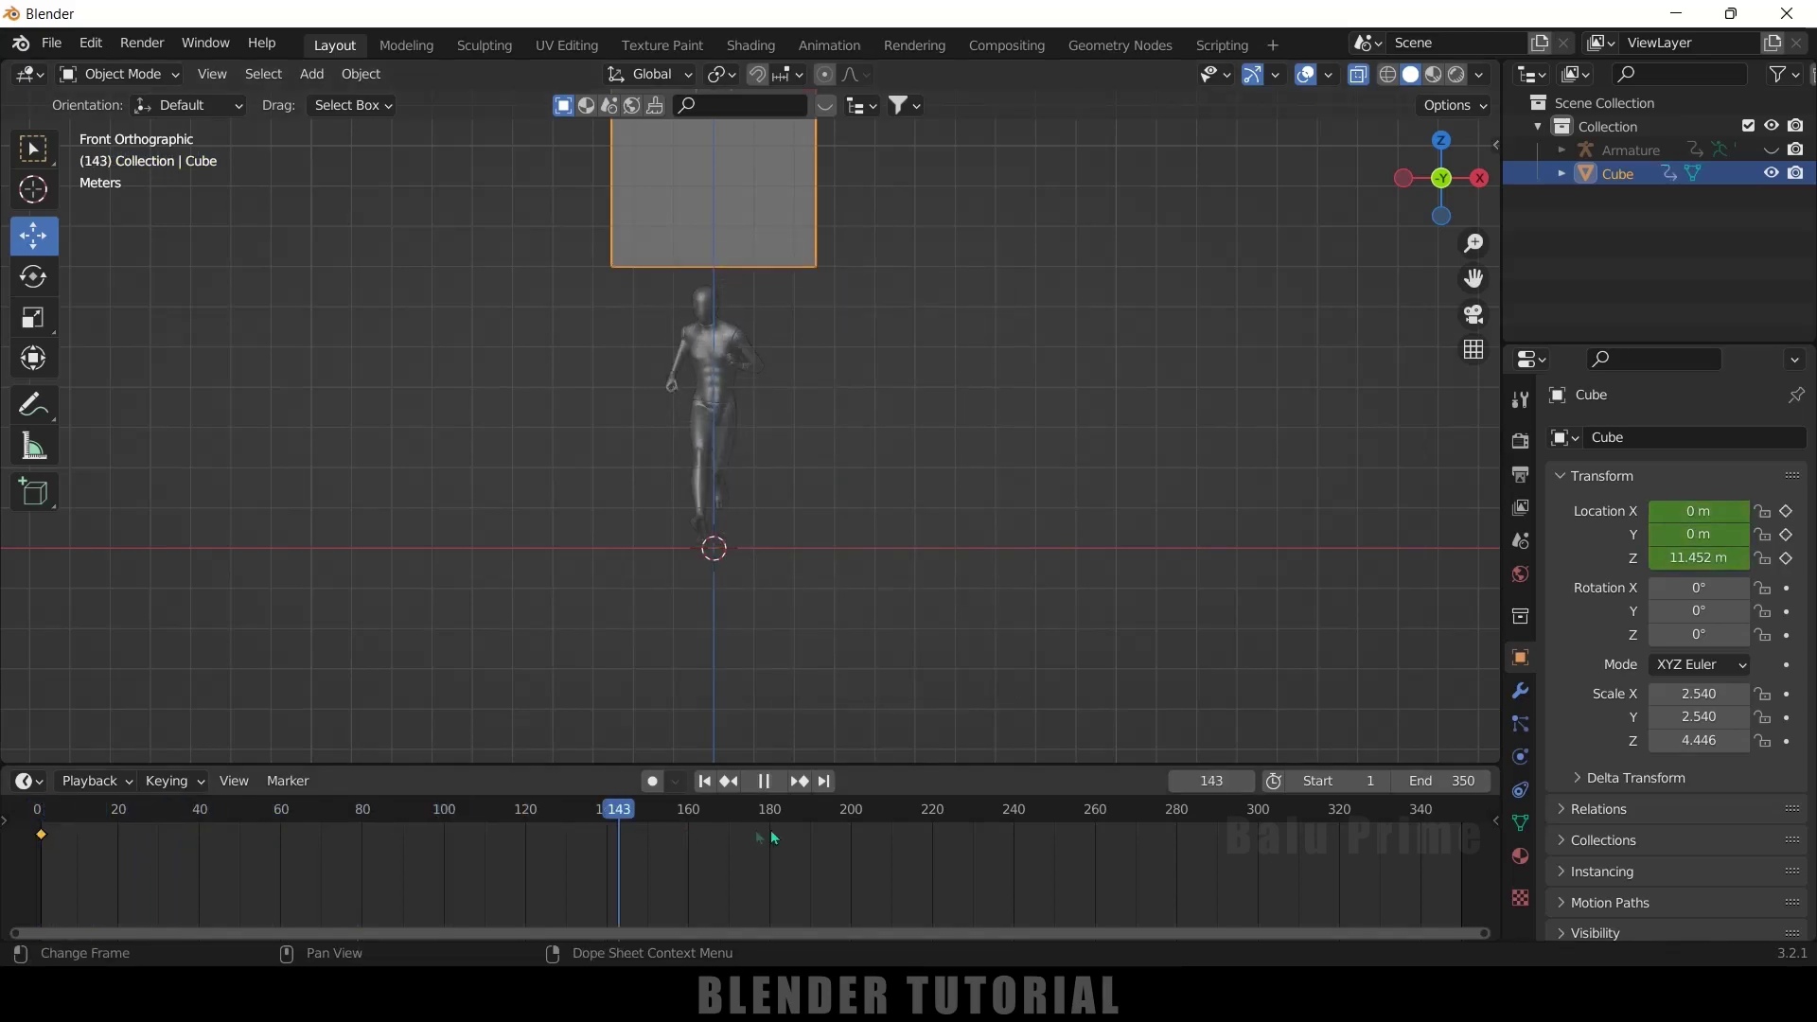
pyautogui.moveTo(771, 831); pyautogui.dragTo(1340, 828)
pyautogui.press('space')
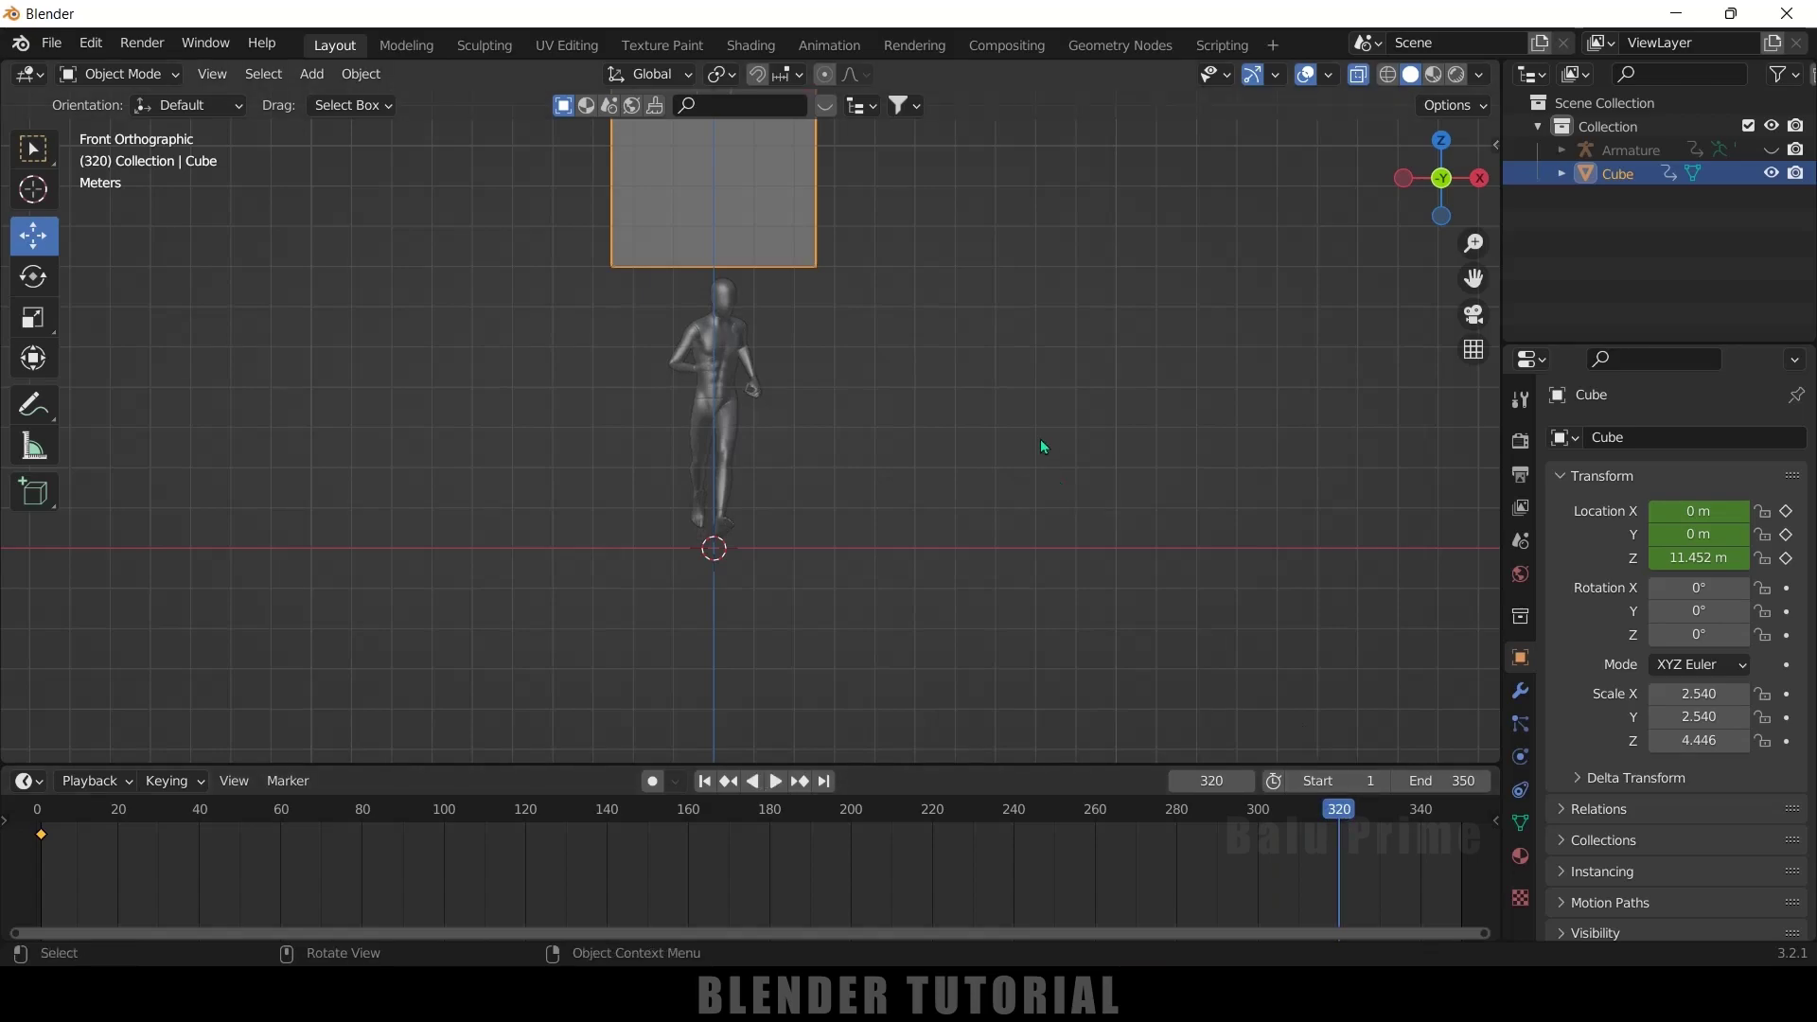
pyautogui.scroll(-1, 1042, 439)
pyautogui.keyDown('shift'); pyautogui.moveTo(957, 243); pyautogui.dragTo(1047, 417, button='middle'); pyautogui.keyUp('shift')
pyautogui.moveTo(826, 219); pyautogui.dragTo(813, 465)
pyautogui.moveTo(602, 497); pyautogui.dragTo(920, 577, button='middle')
pyautogui.scroll(5, 1024, 511)
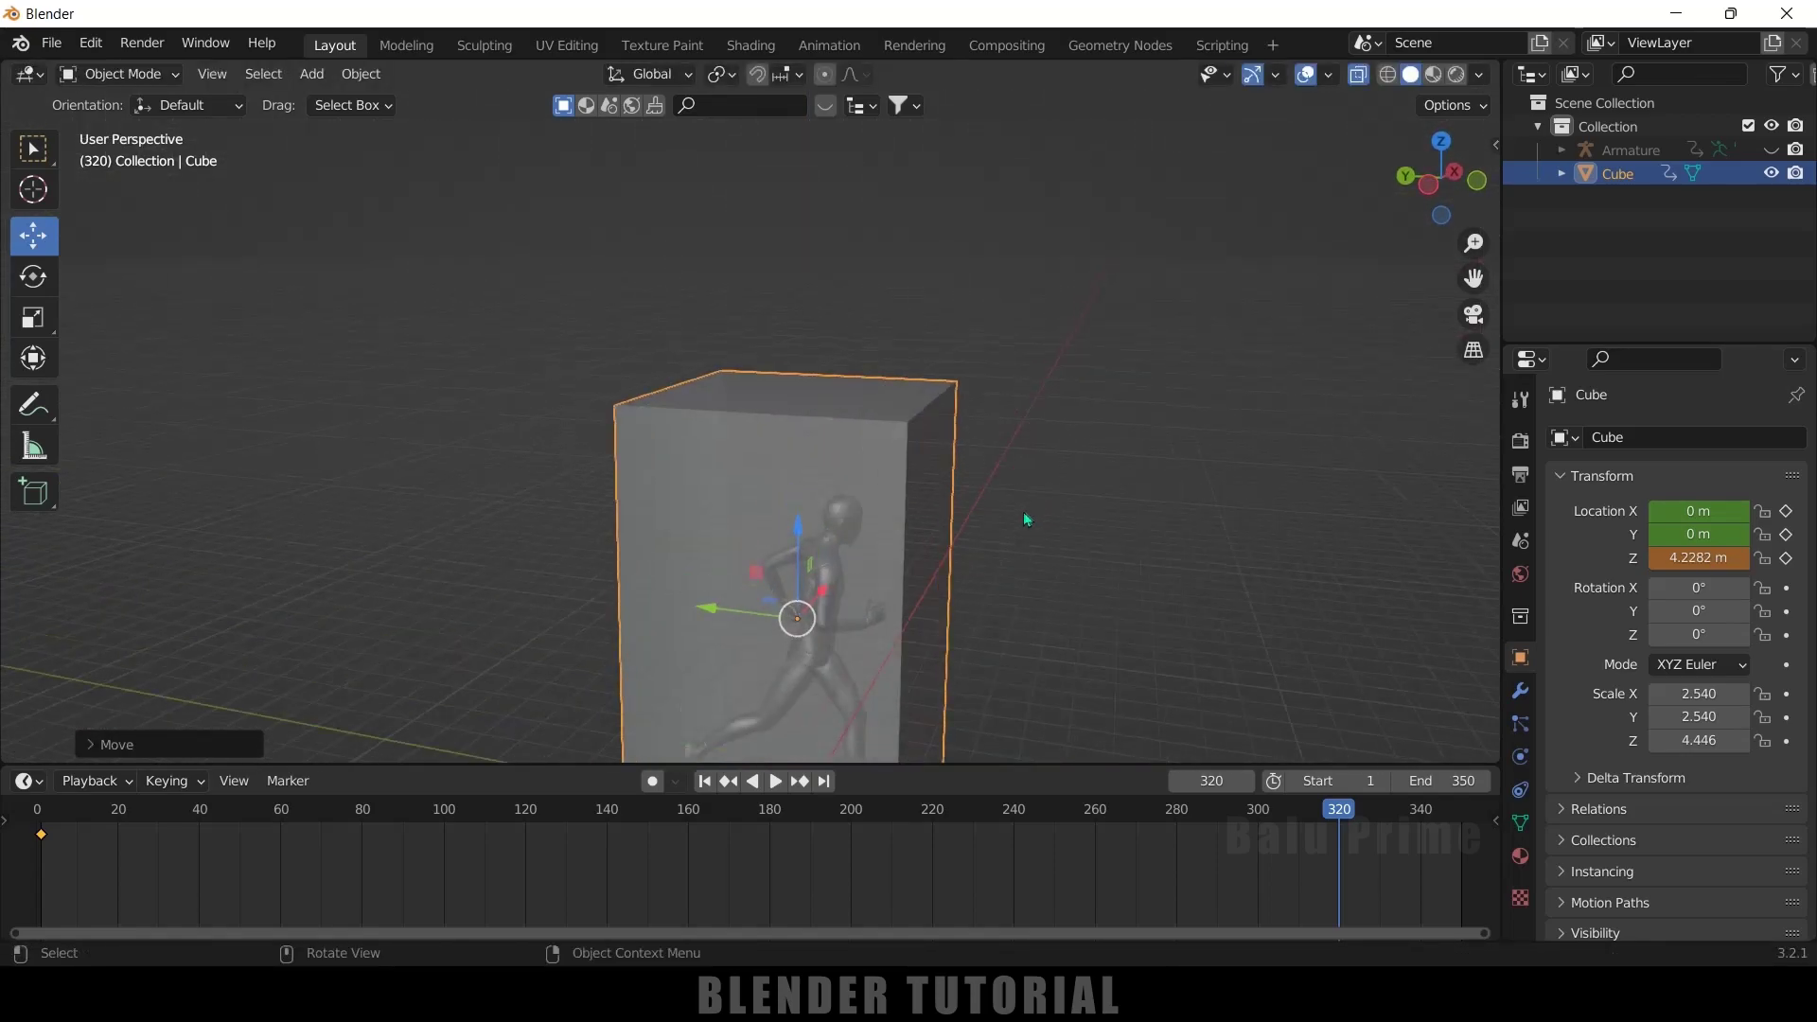
pyautogui.press('i')
pyautogui.click(1091, 287)
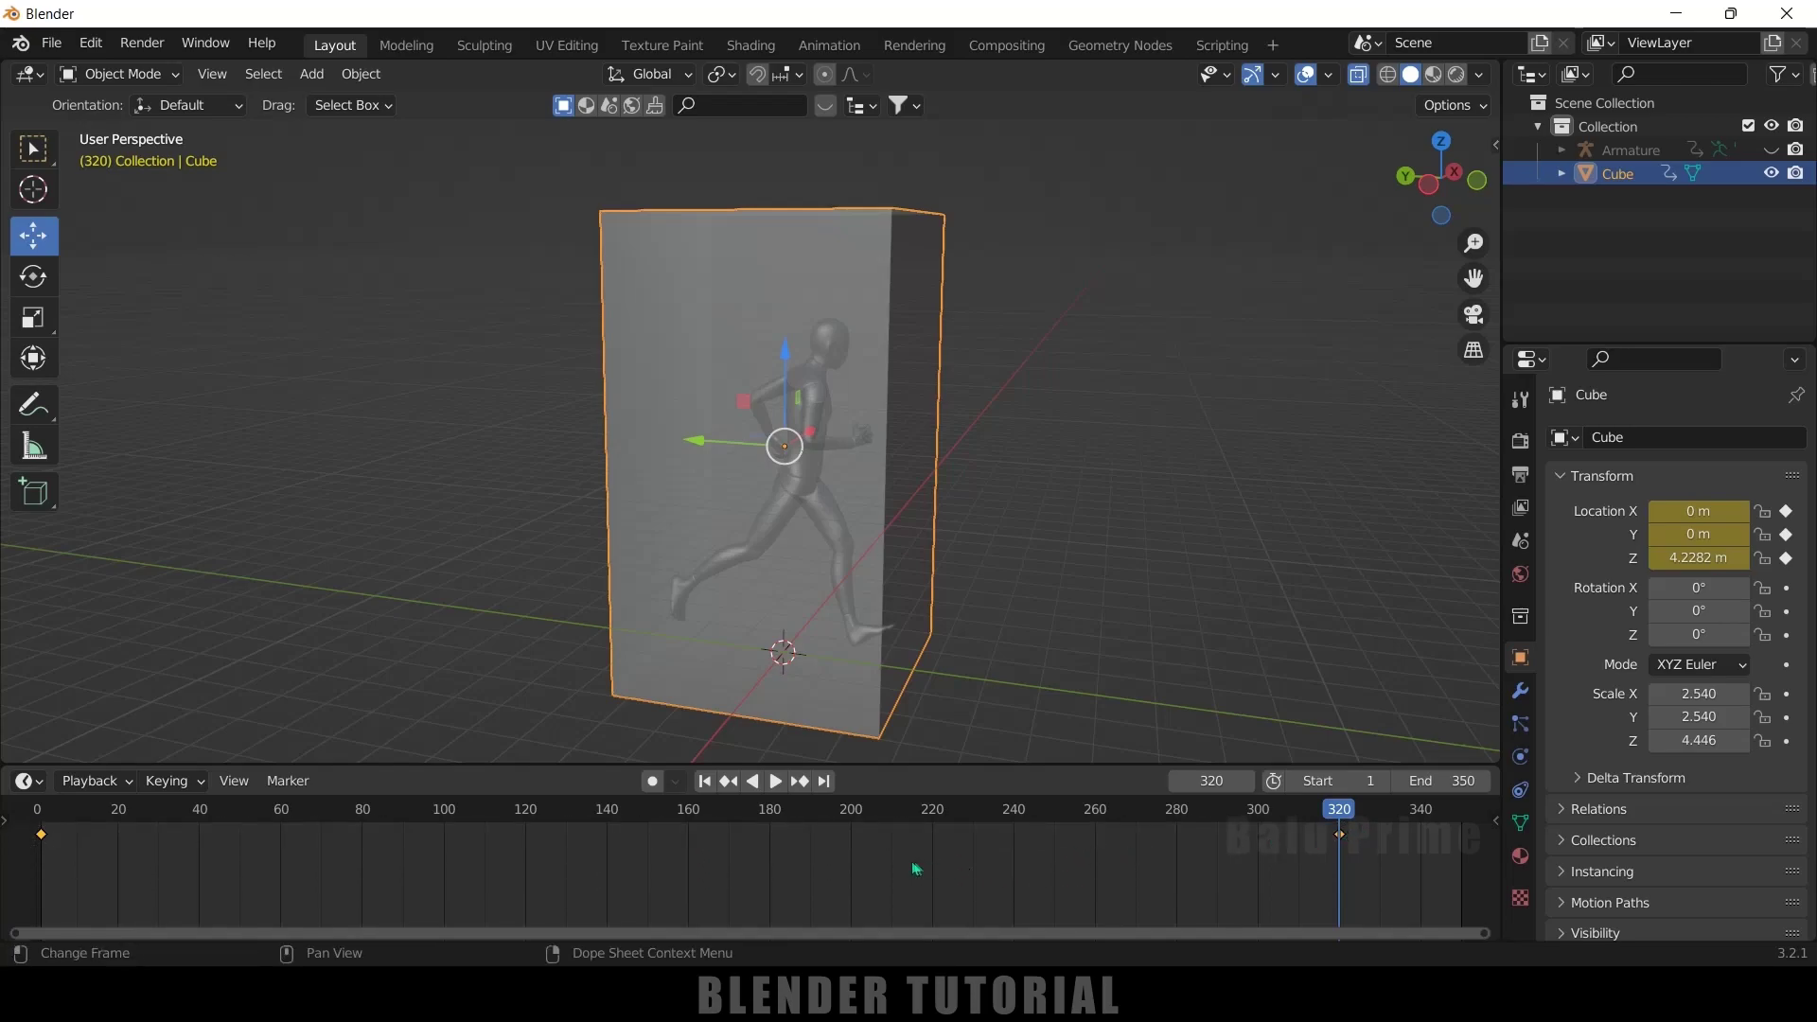
# Step: Try to set the cube's keyframe interpolation to Linear and play the descent from the first frame
pyautogui.press('t')
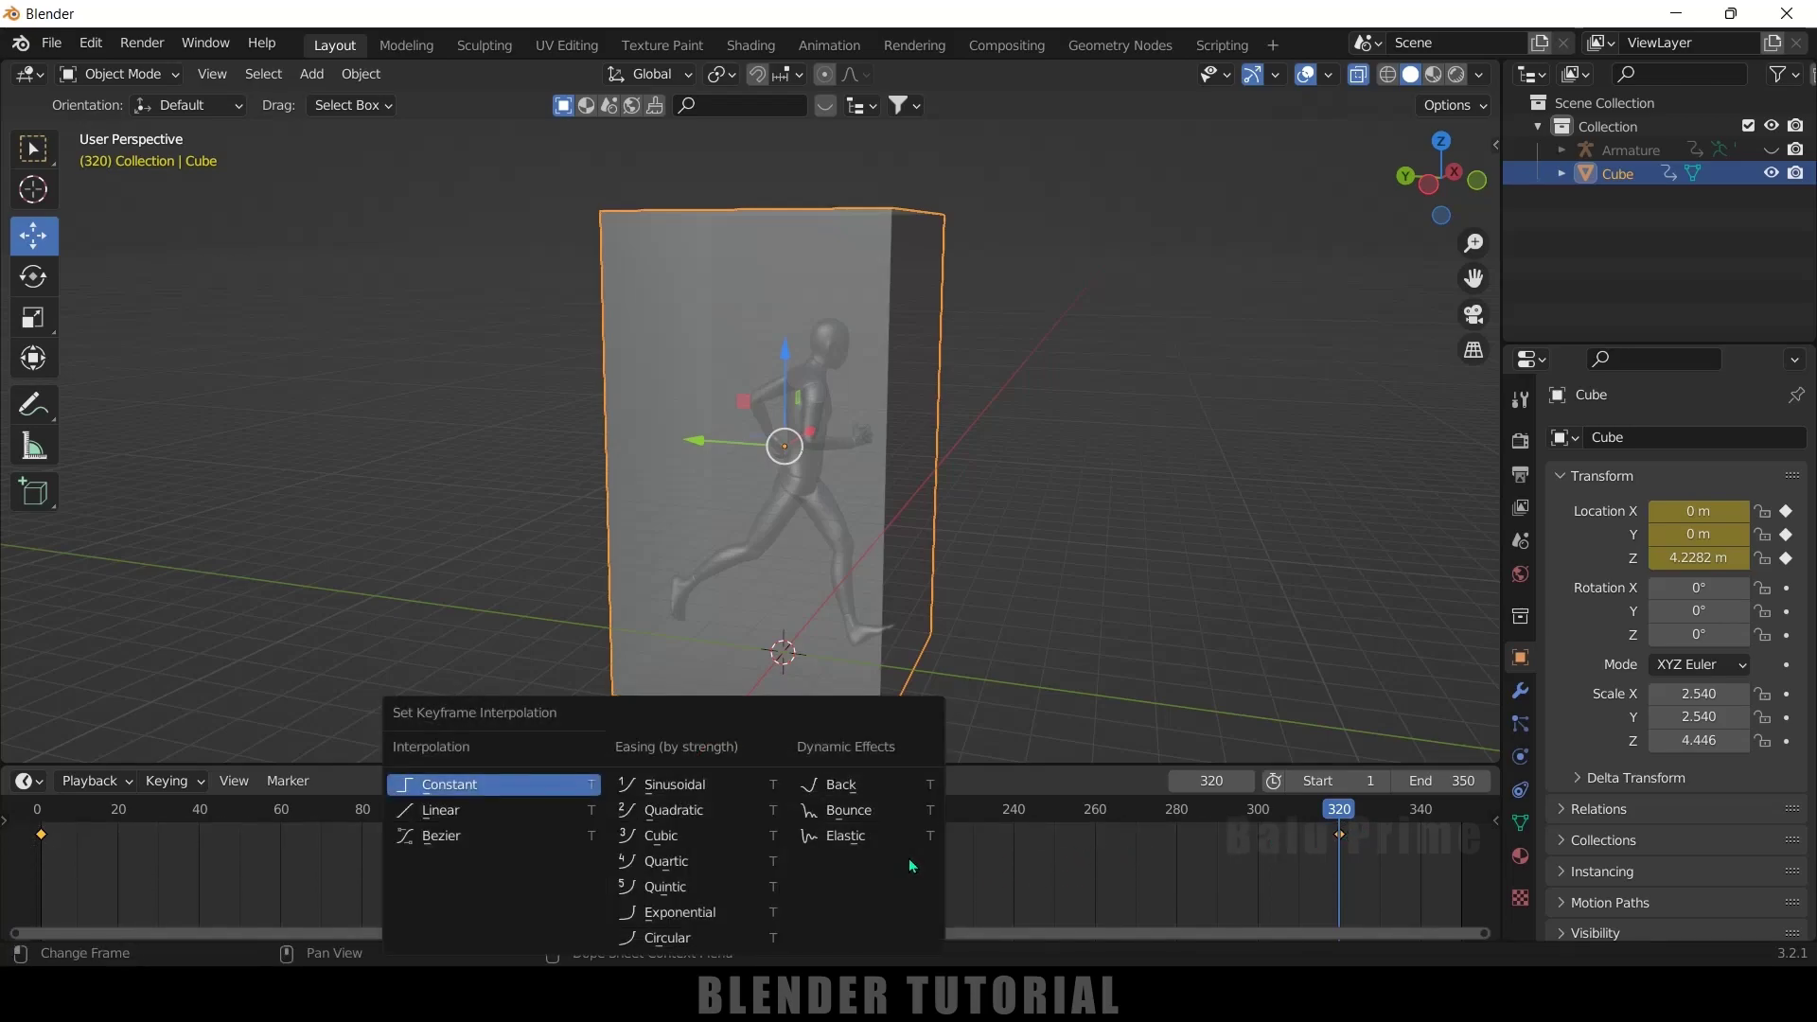
pyautogui.click(478, 819)
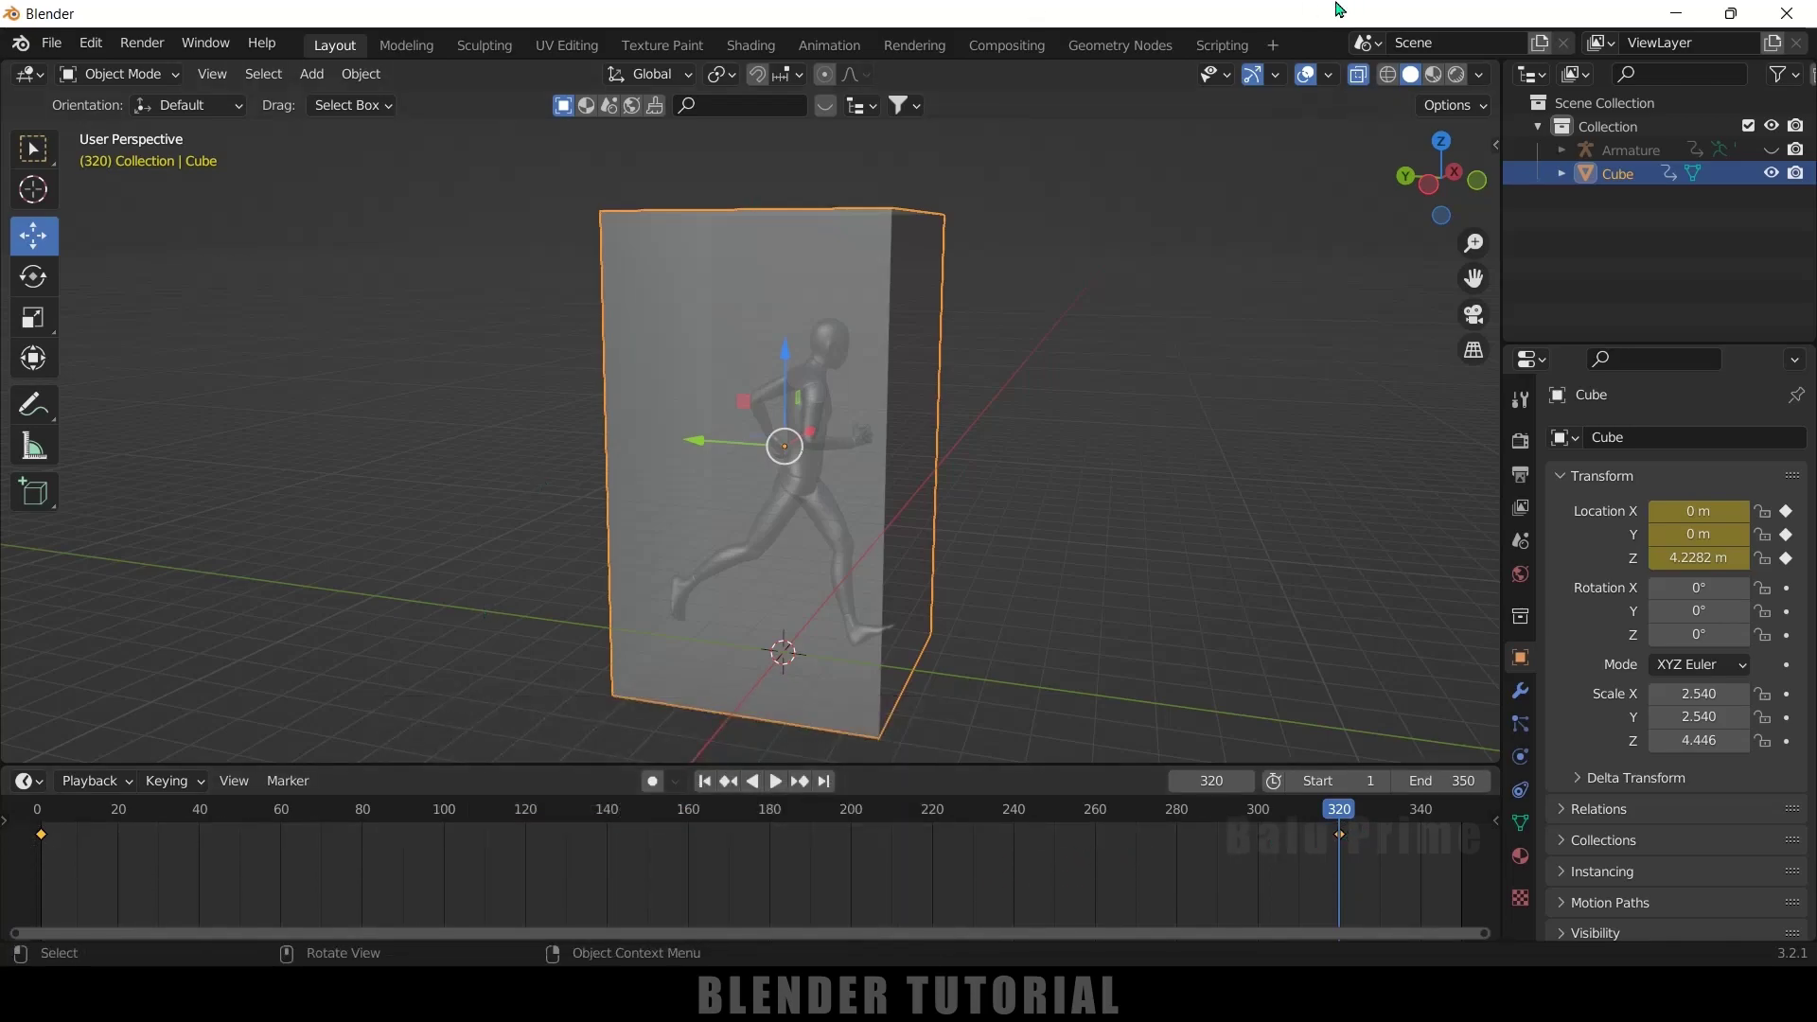
pyautogui.click(45, 828)
pyautogui.press('space')
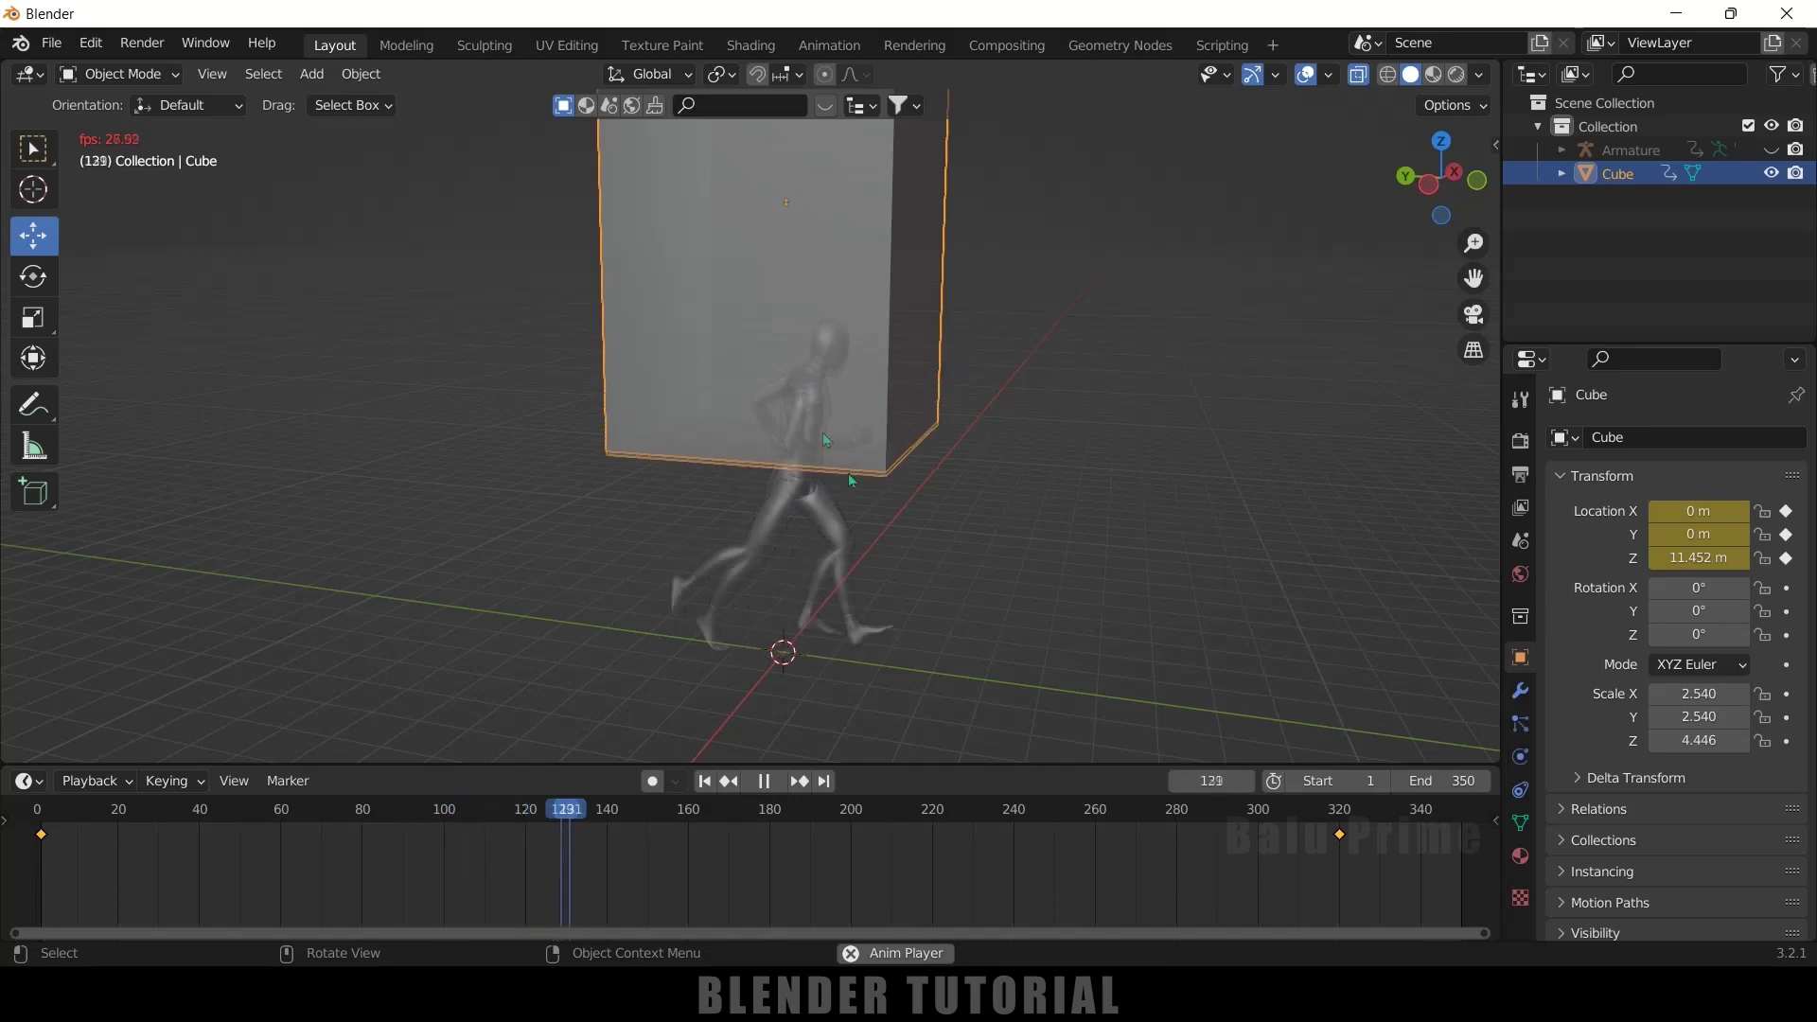
pyautogui.press('space')
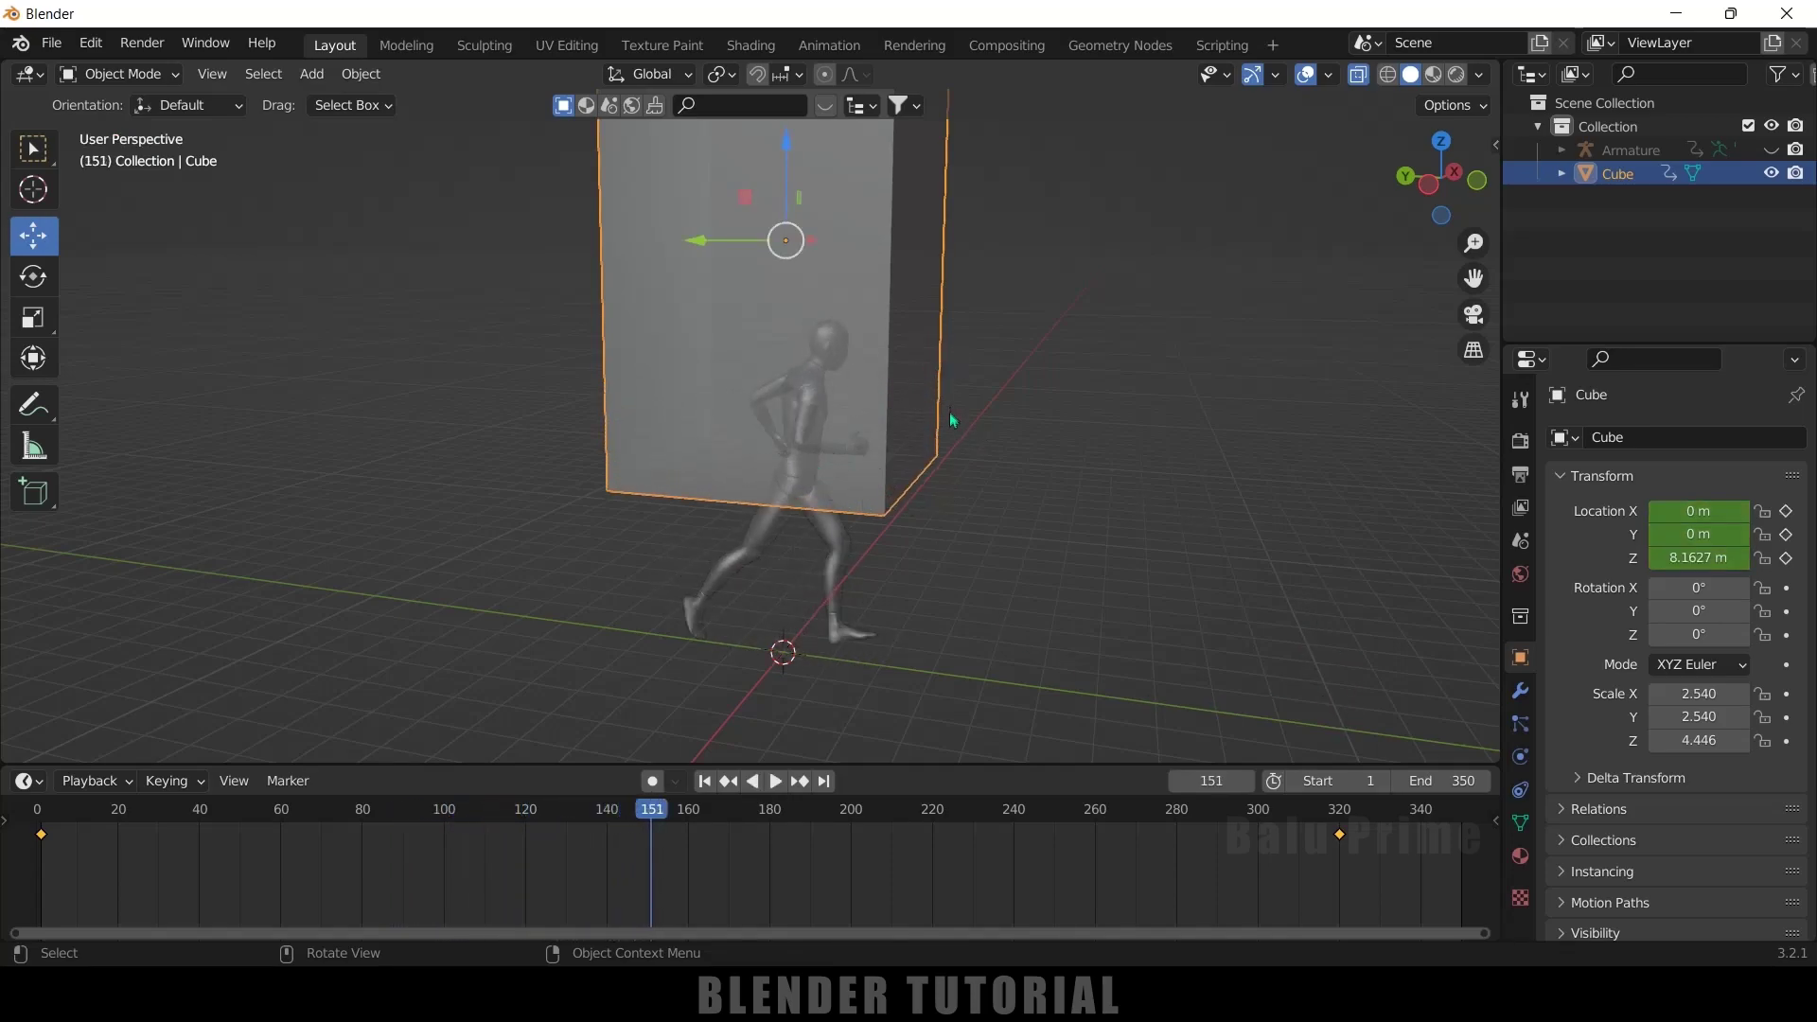
# Step: Select both cube keyframes, set their interpolation to Linear and play back the descent
pyautogui.moveTo(1403, 866); pyautogui.dragTo(7, 843)
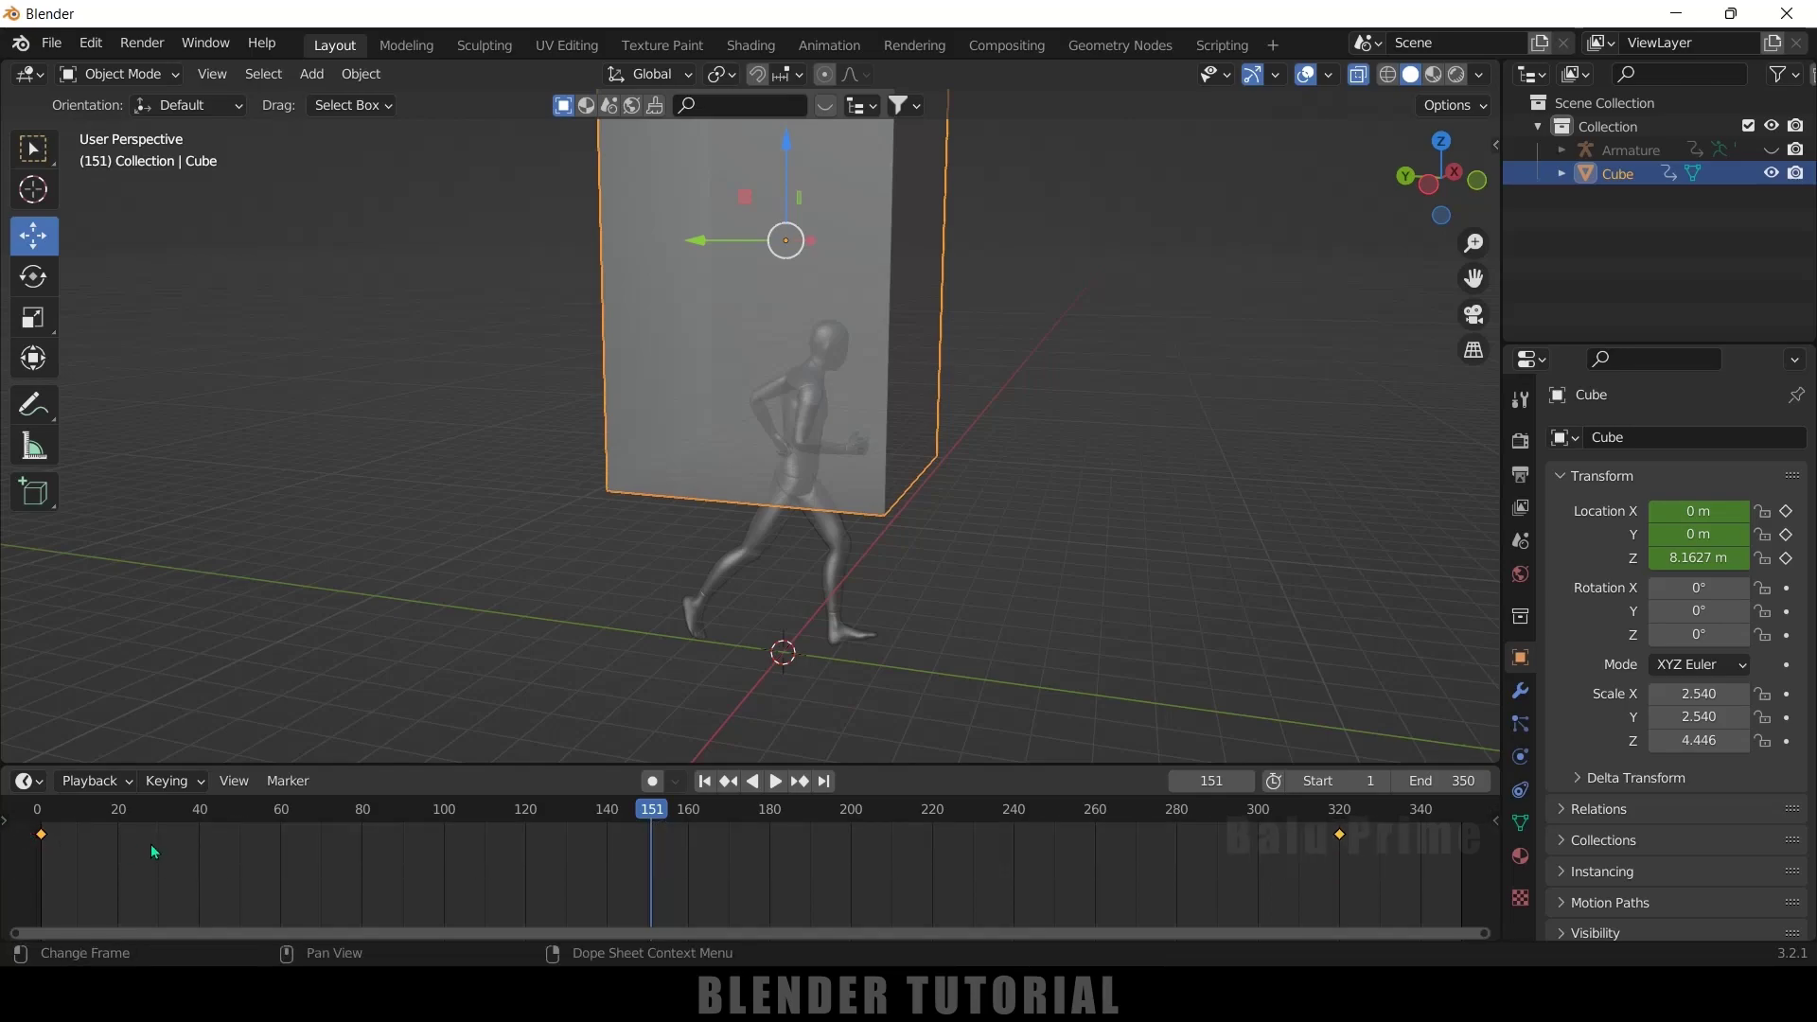
pyautogui.press('t')
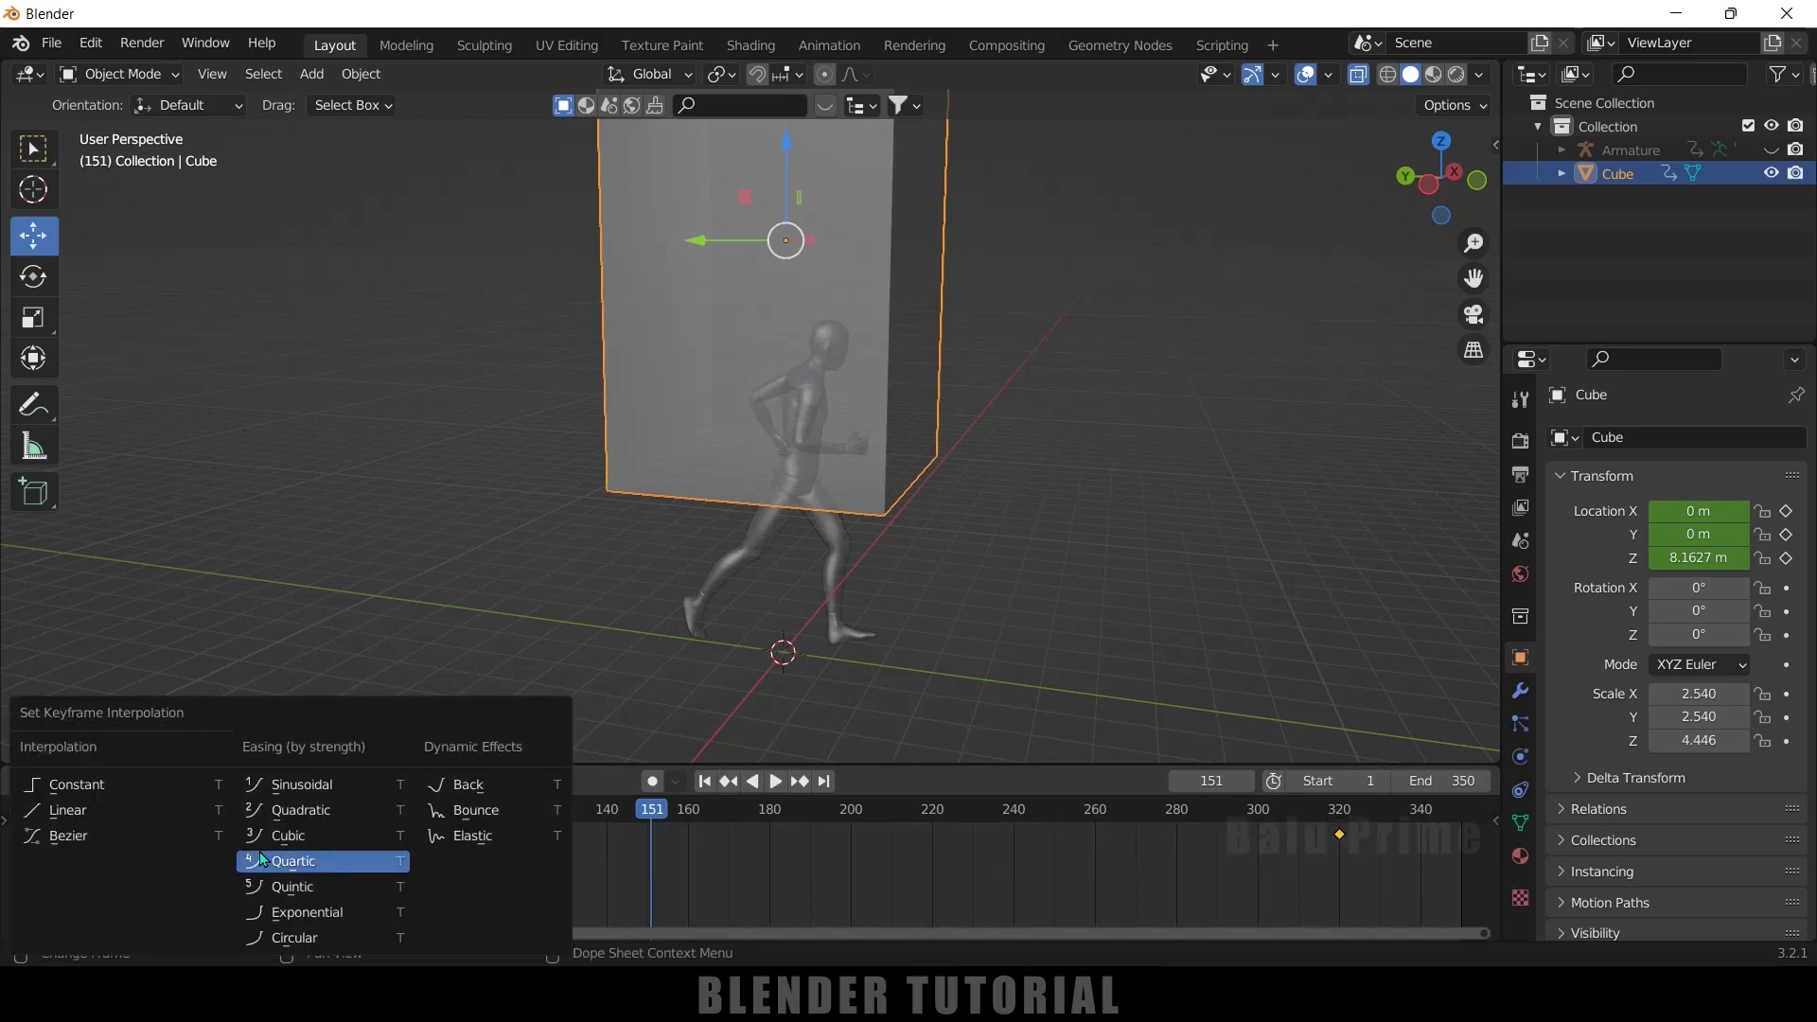
pyautogui.click(83, 813)
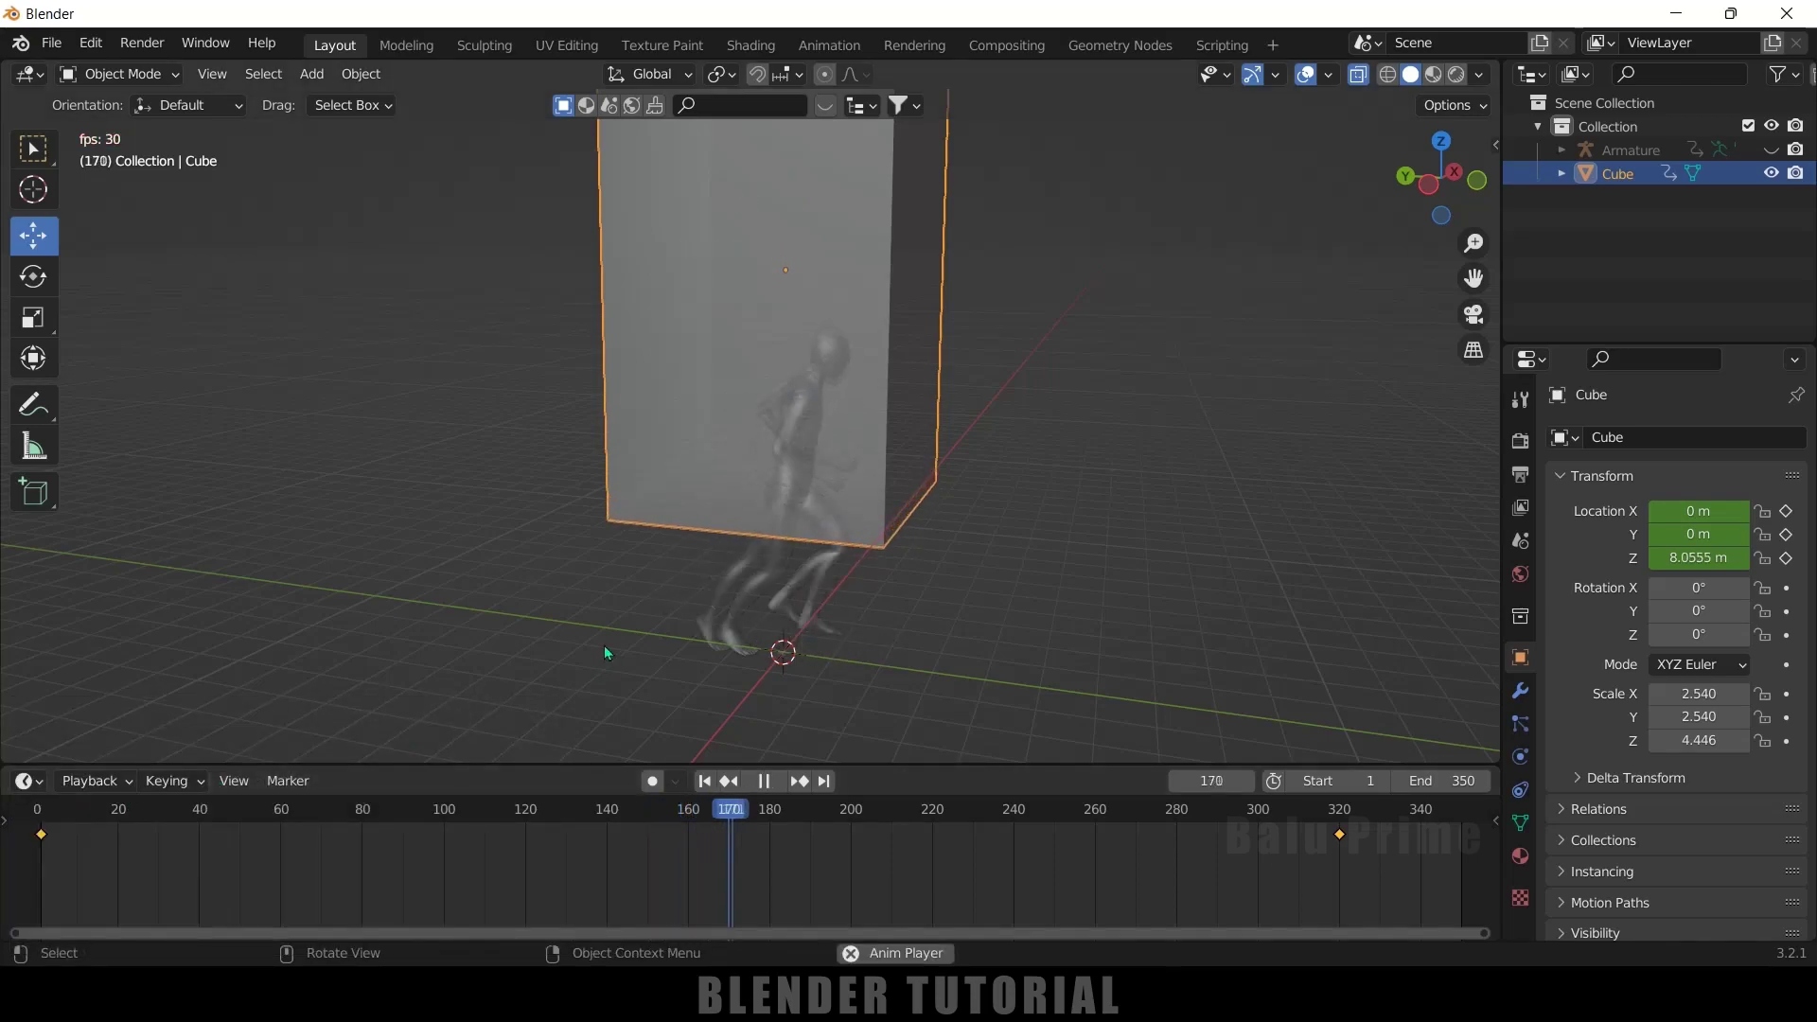
pyautogui.press('Escape')
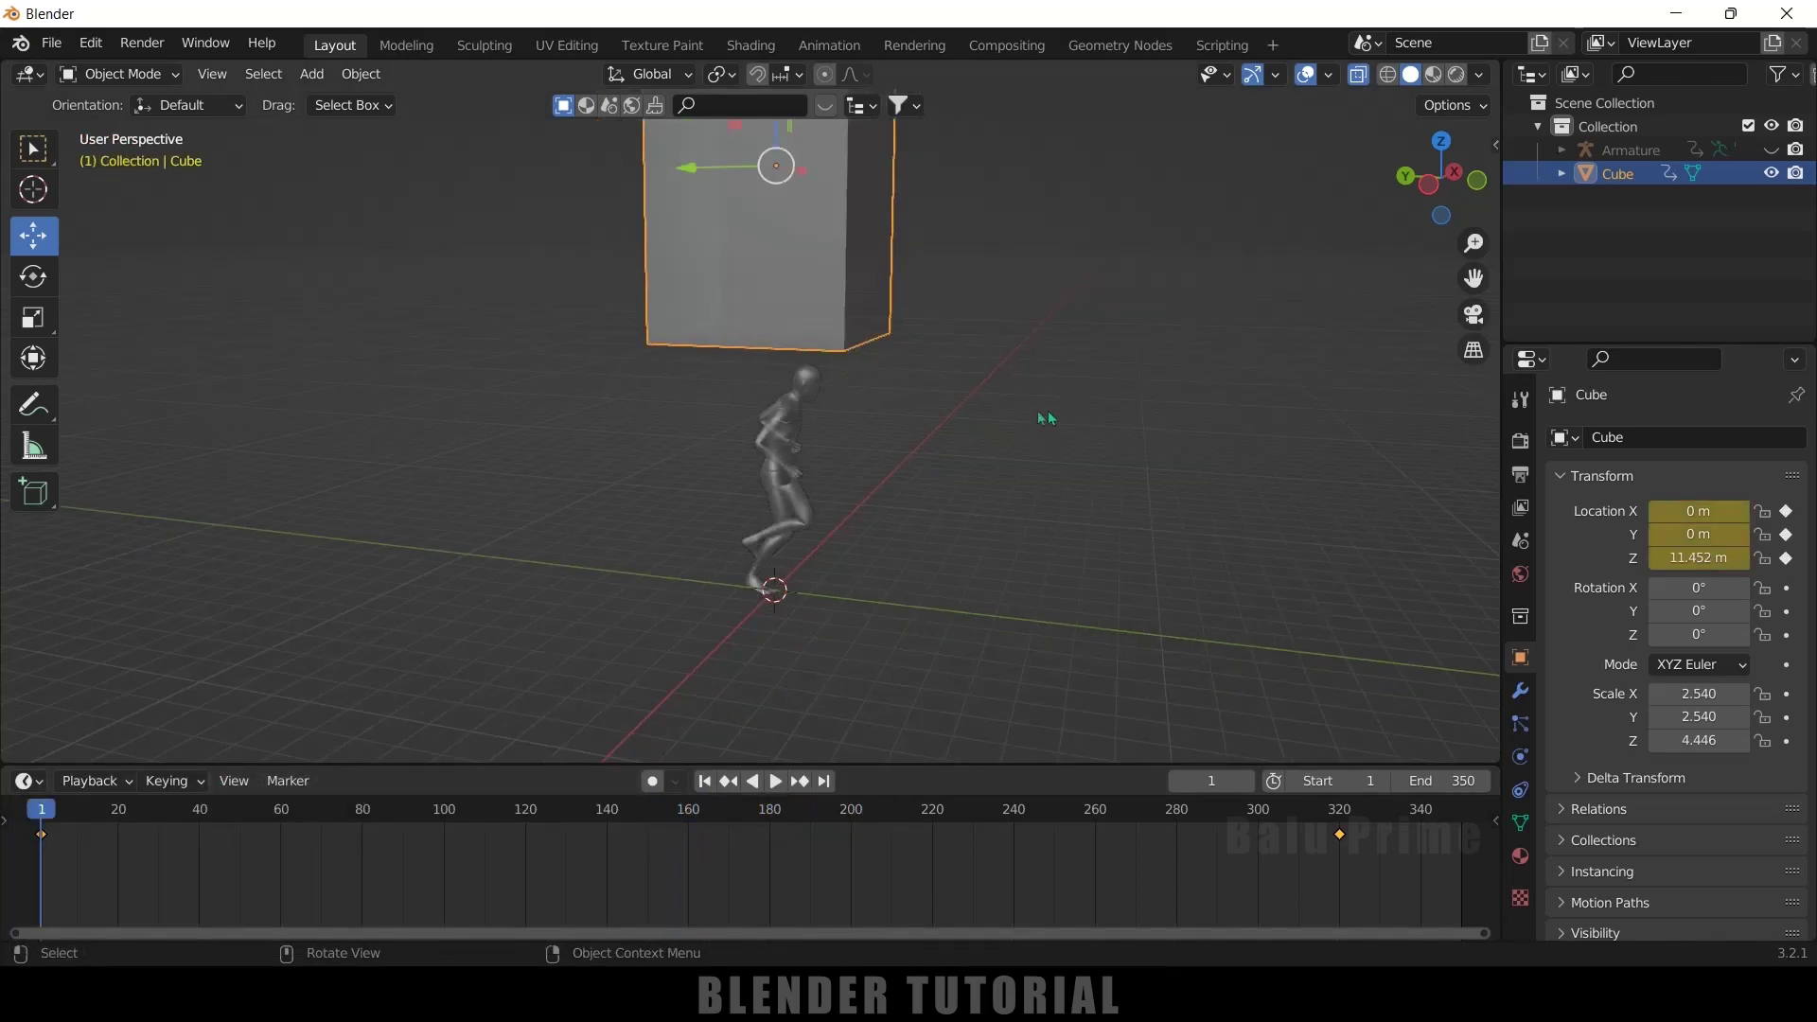
# Step: Add a Boolean modifier in Difference mode to the character mesh, with operand type Object and the cube as its object
pyautogui.moveTo(775, 167); pyautogui.dragTo(828, 166, button='middle')
pyautogui.click(818, 473)
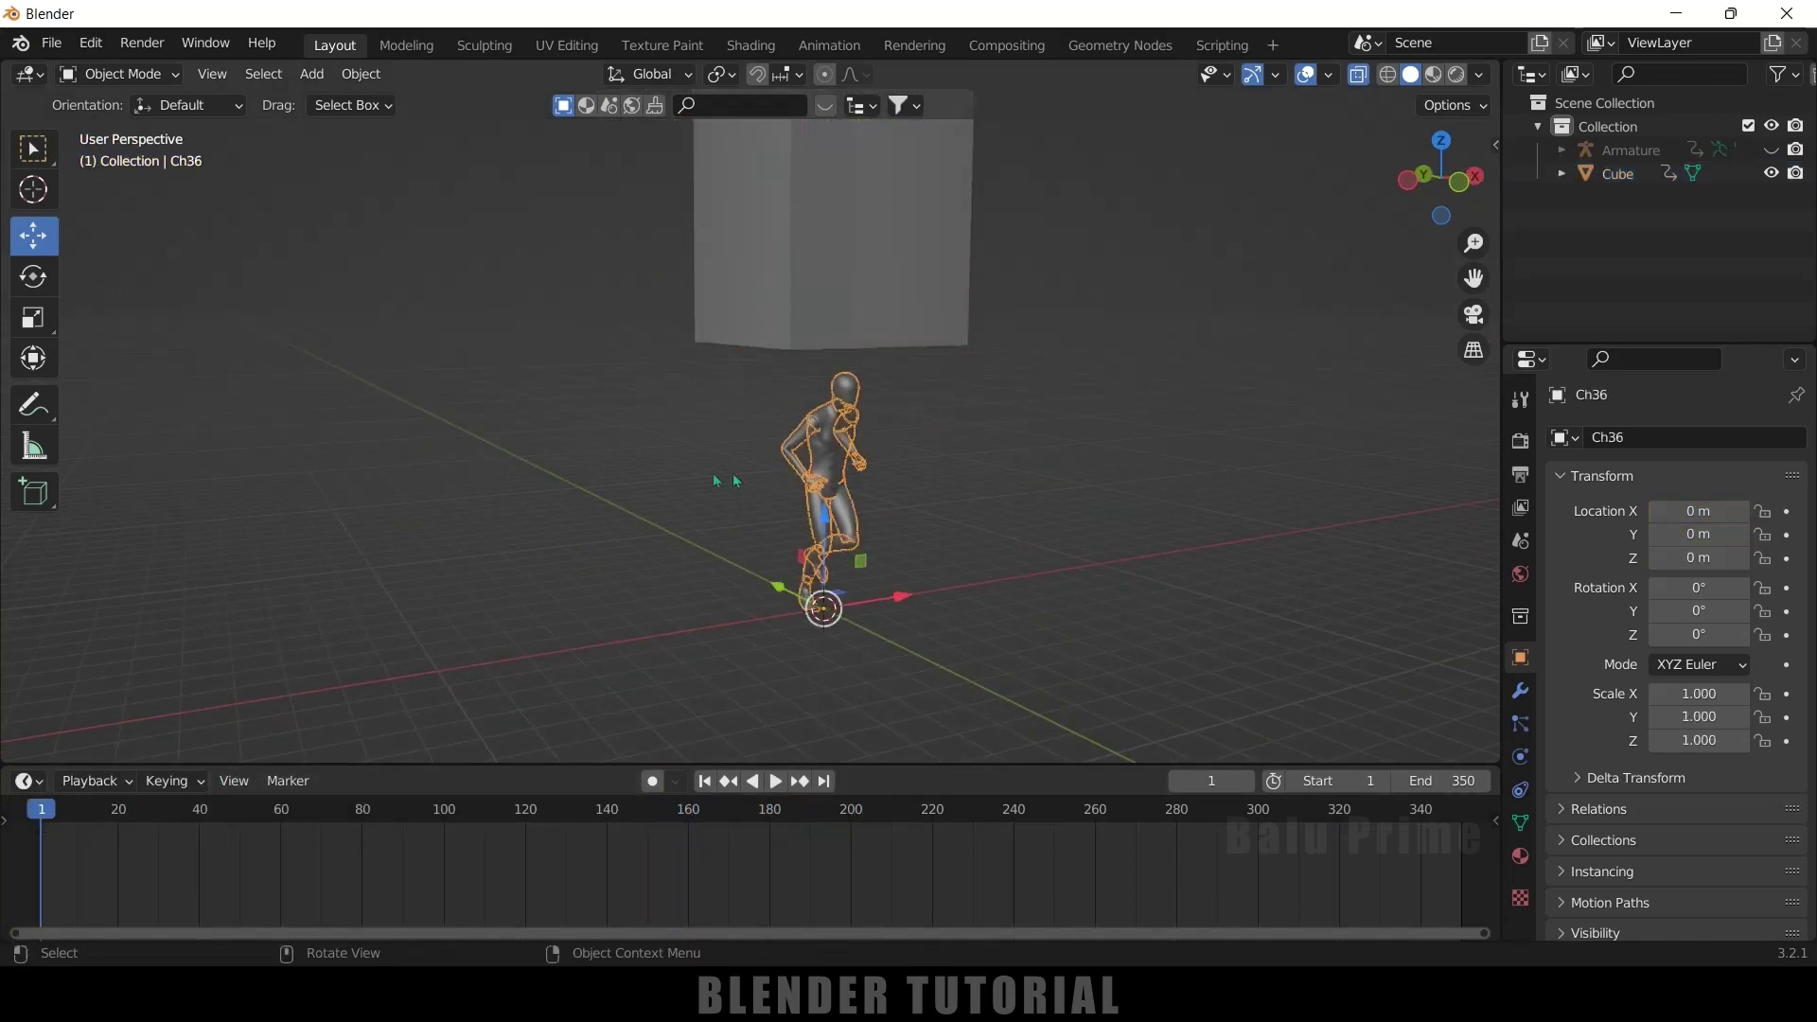
pyautogui.click(1521, 692)
pyautogui.click(1611, 438)
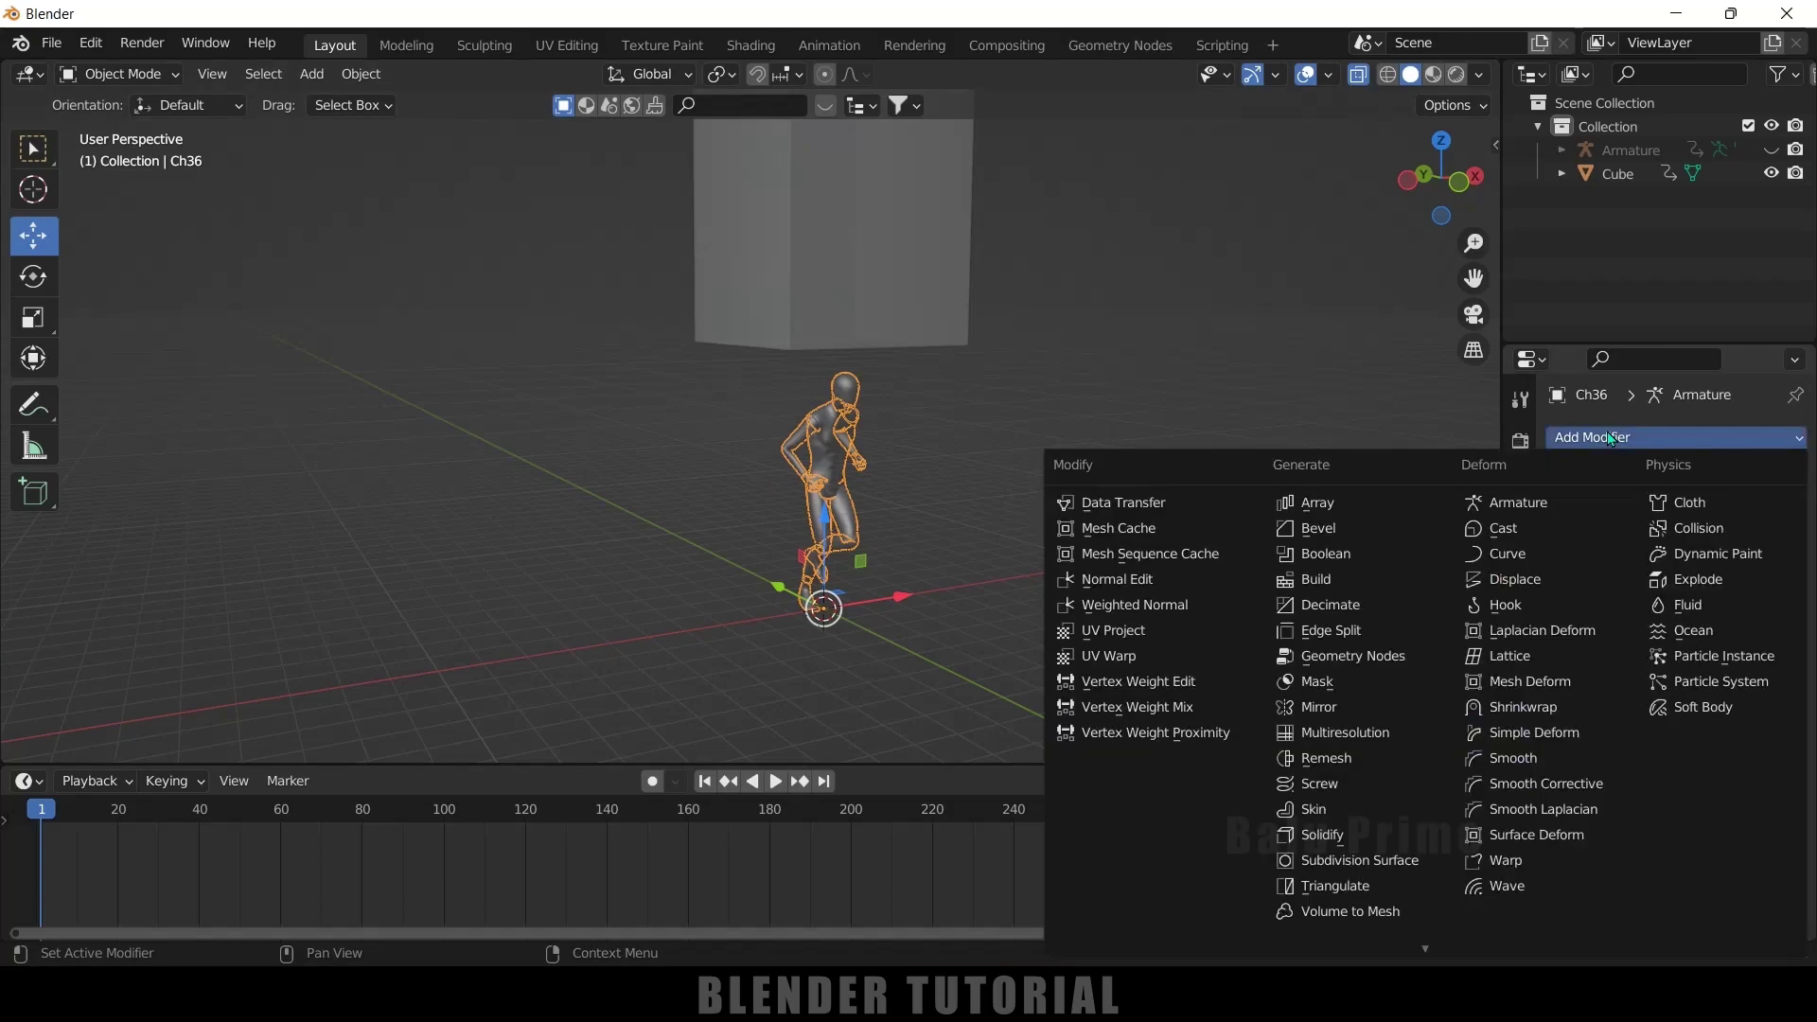
pyautogui.click(1327, 551)
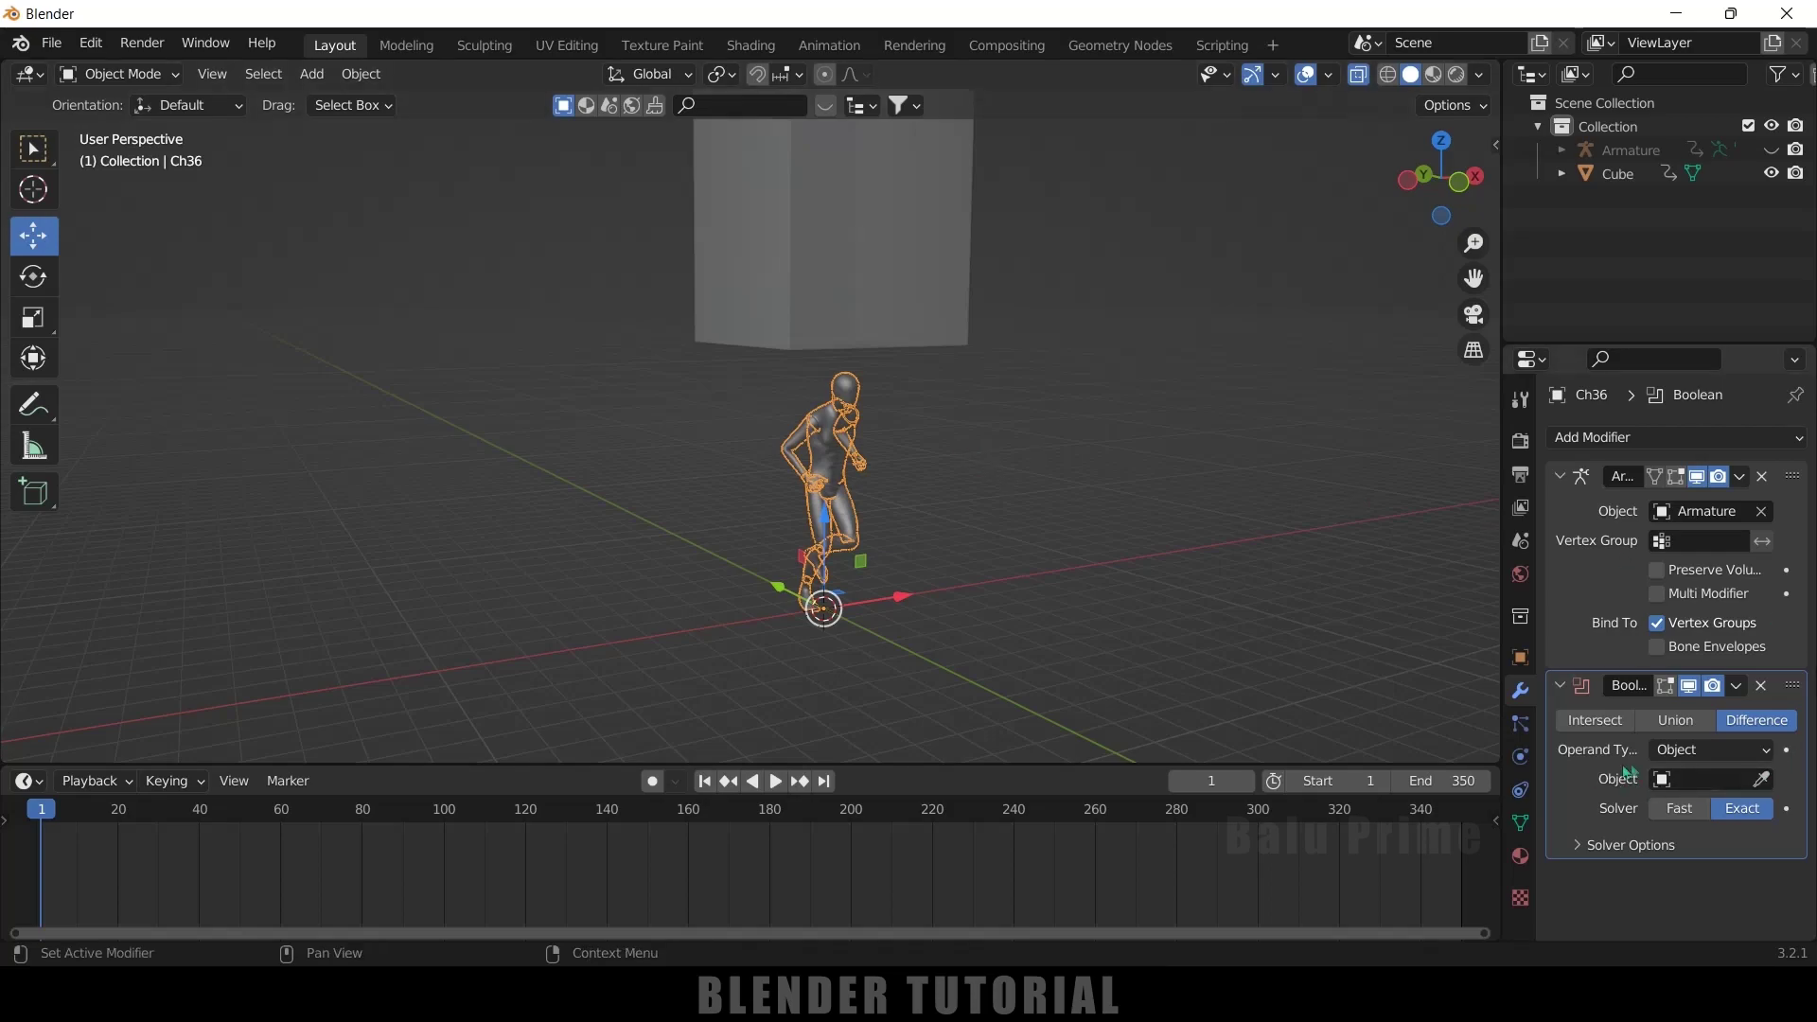
pyautogui.click(1724, 748)
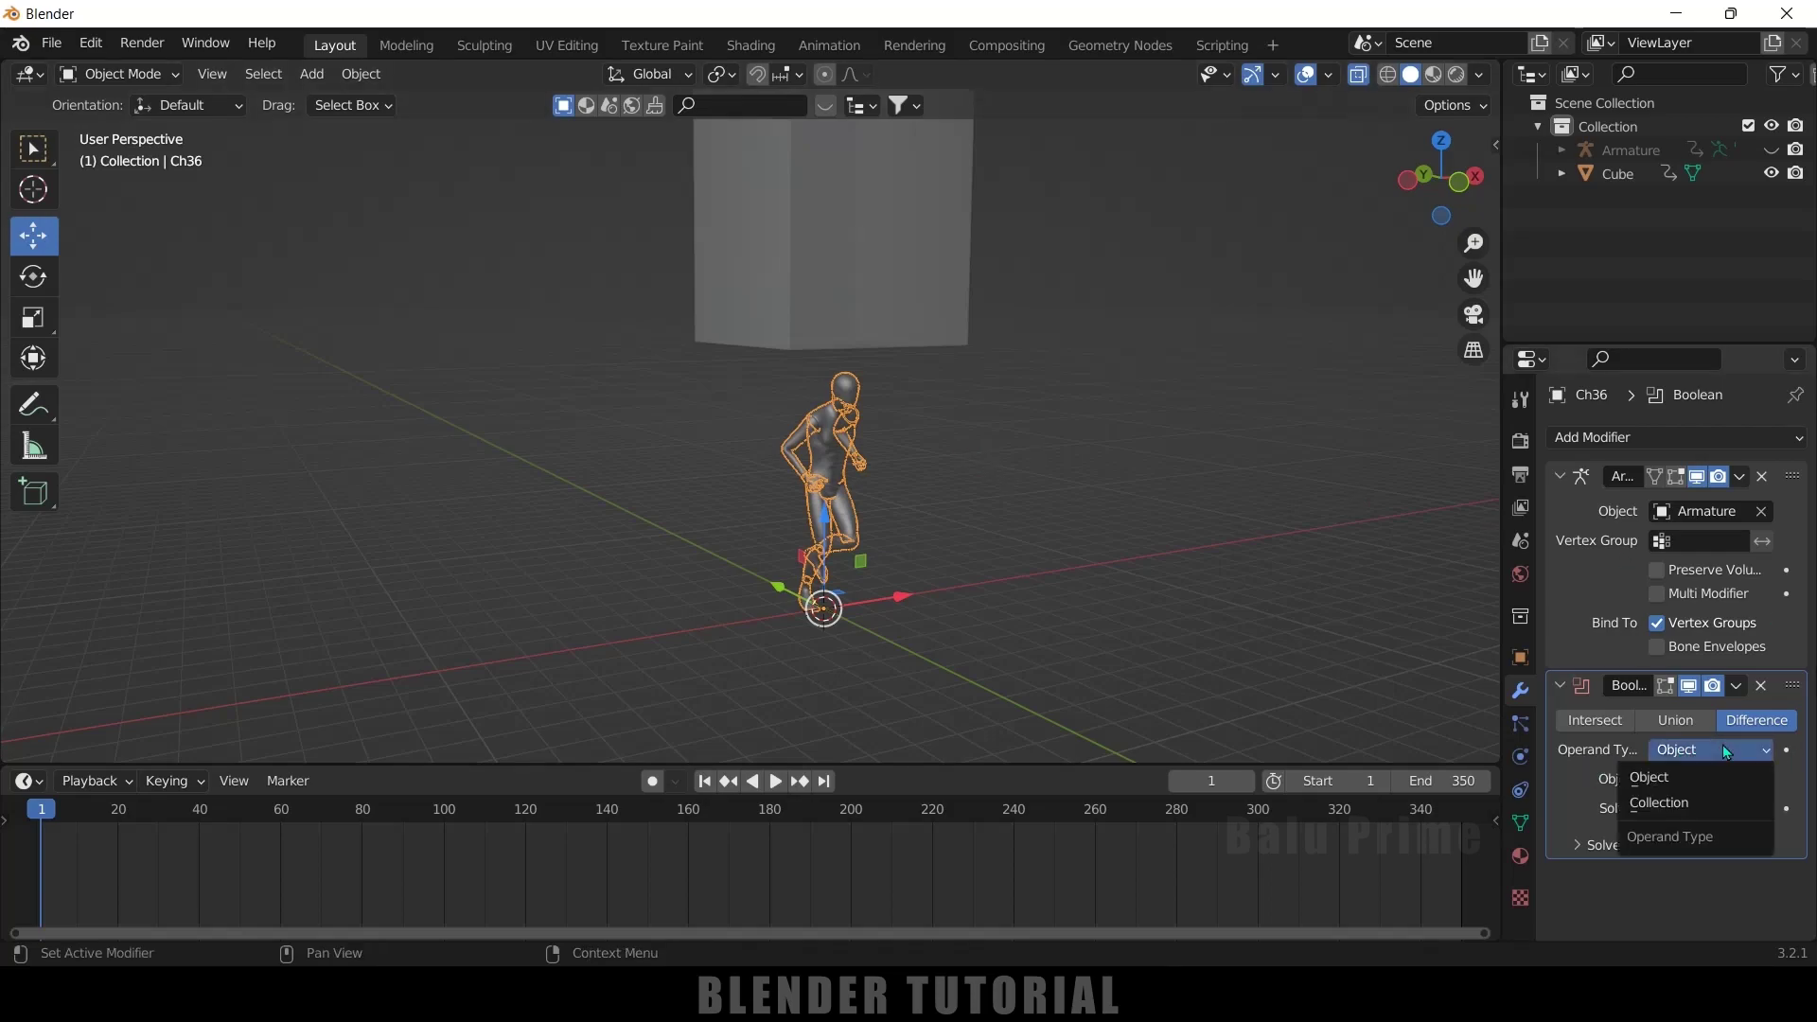
pyautogui.click(1696, 774)
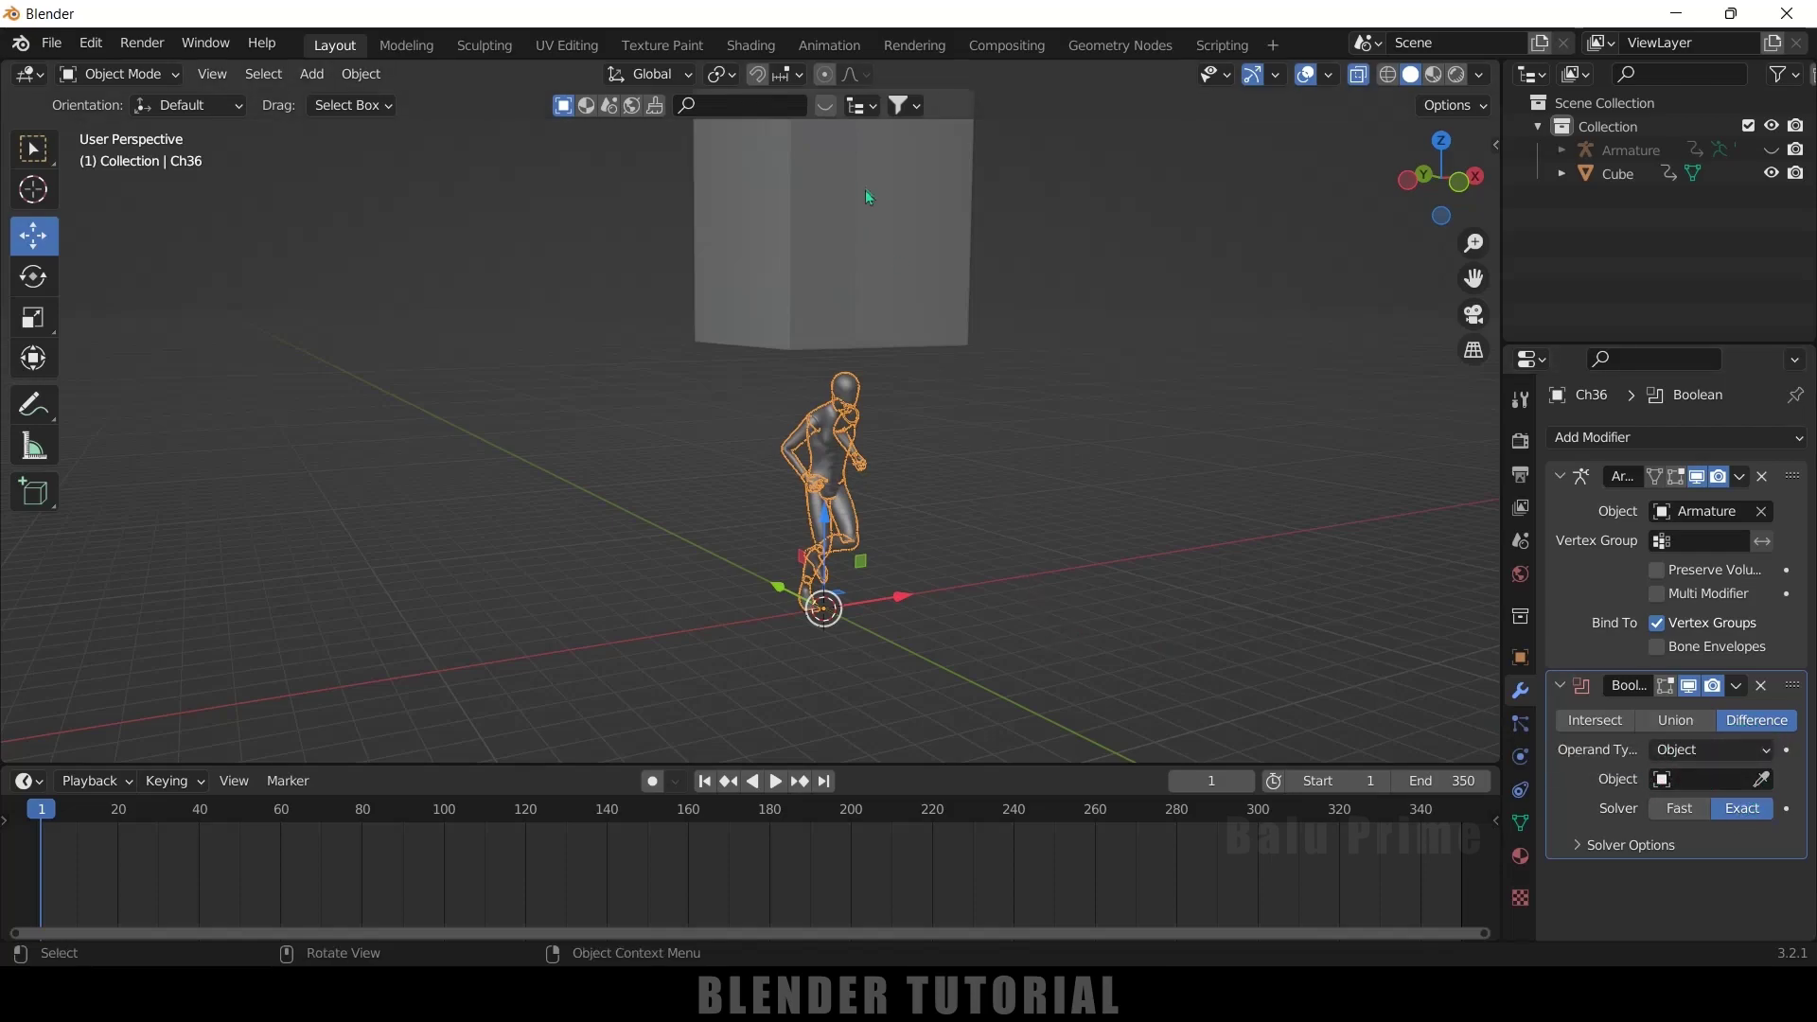
pyautogui.click(1761, 781)
pyautogui.click(923, 245)
# Step: Play the animation and switch the Boolean modifier's solver to Fast
pyautogui.press('space')
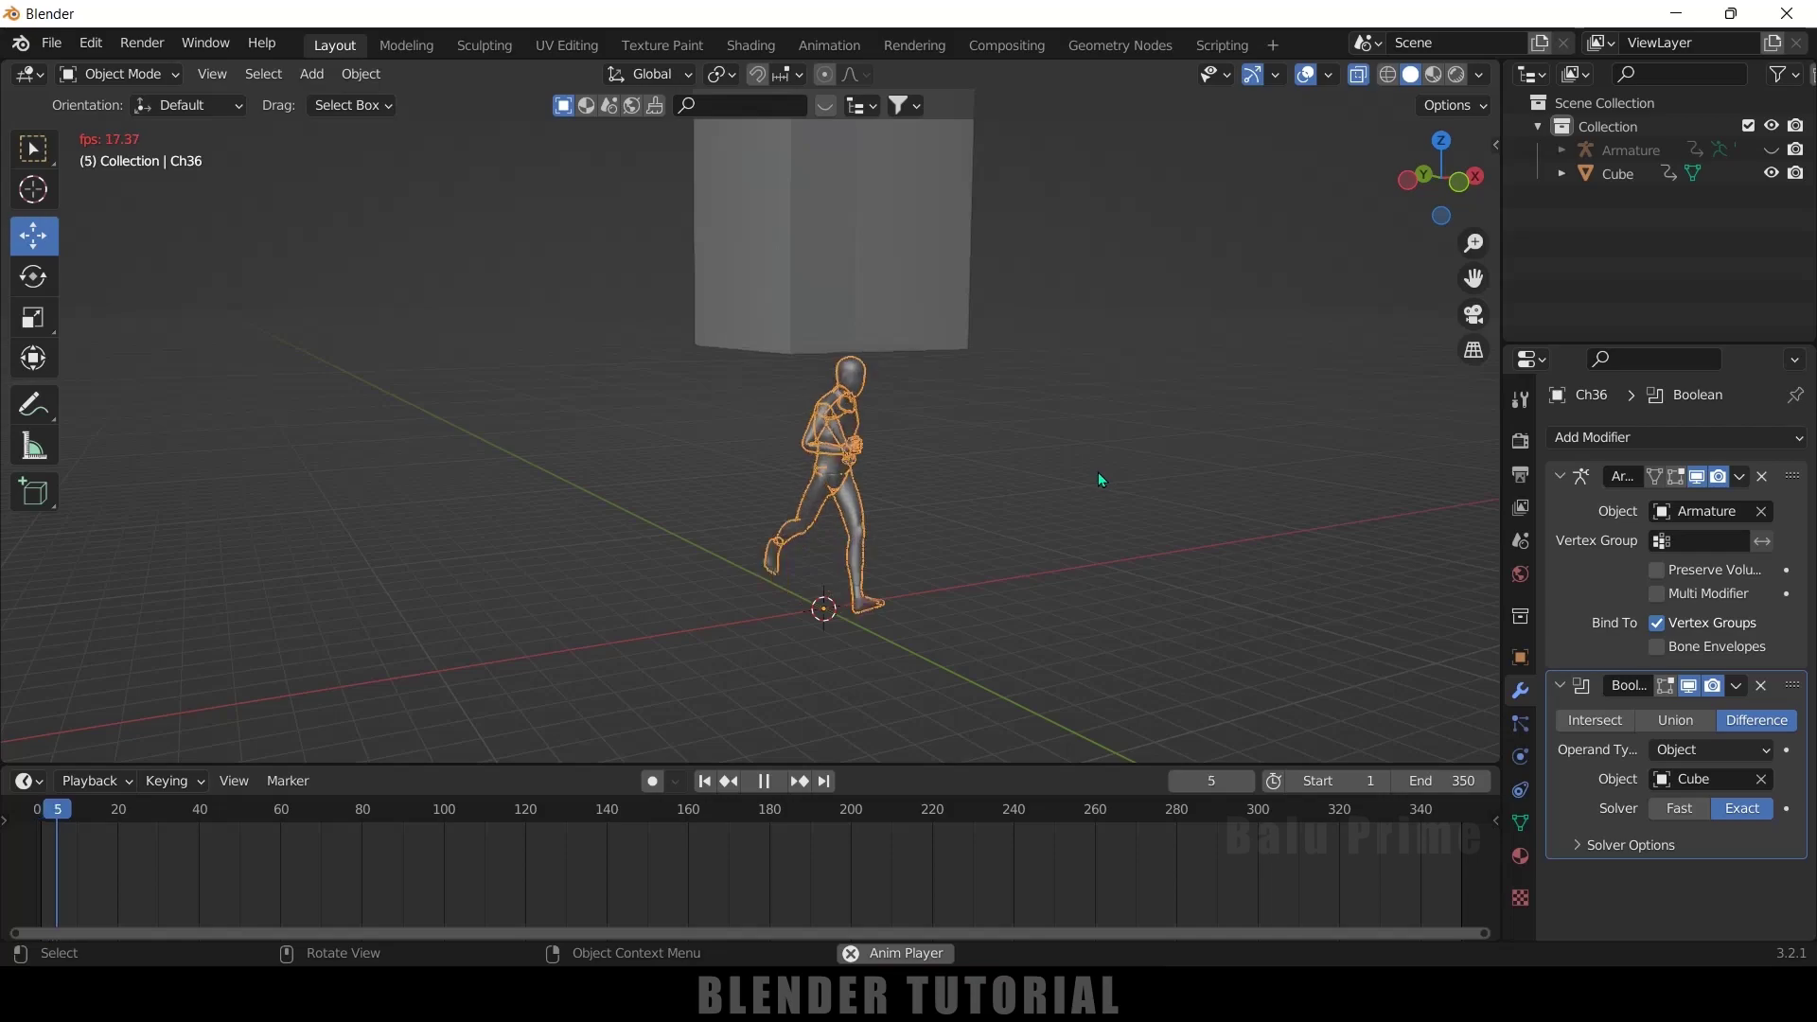
pyautogui.click(1672, 812)
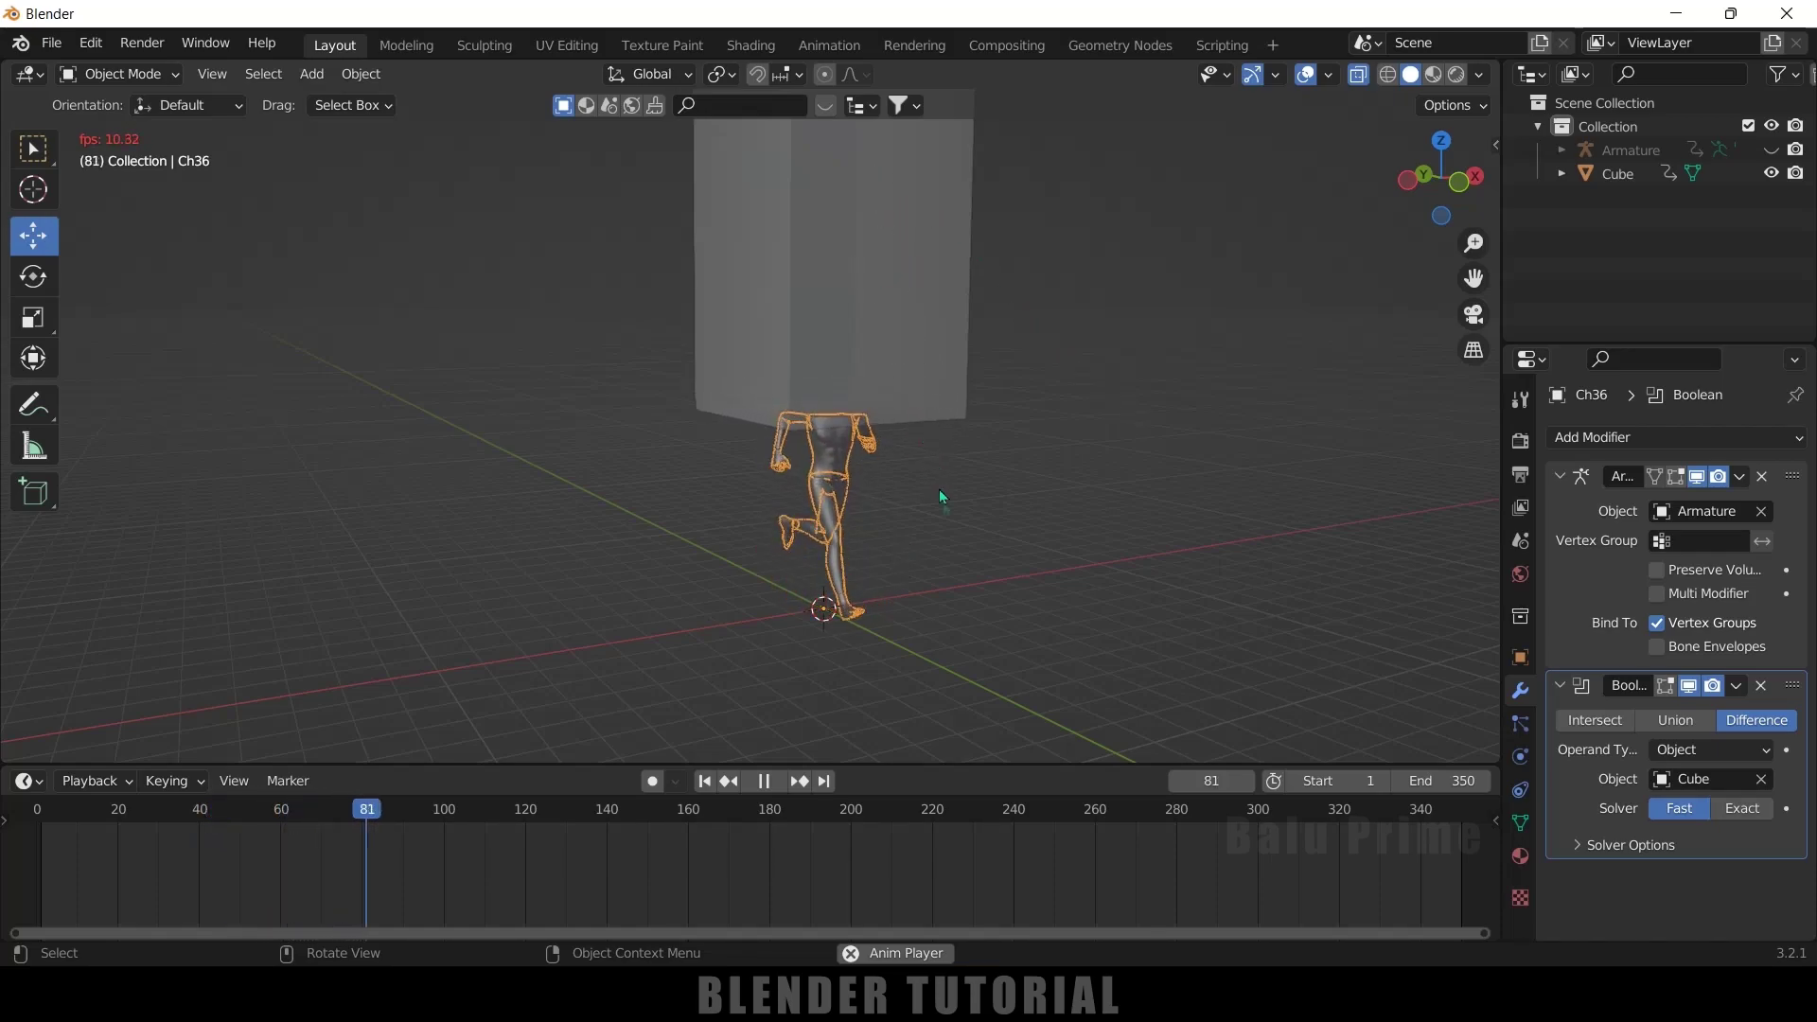
pyautogui.press('space')
# Step: Hide the cube in the viewport, turn off X-ray display and play the character's cut-away animation
pyautogui.scroll(2, 941, 537)
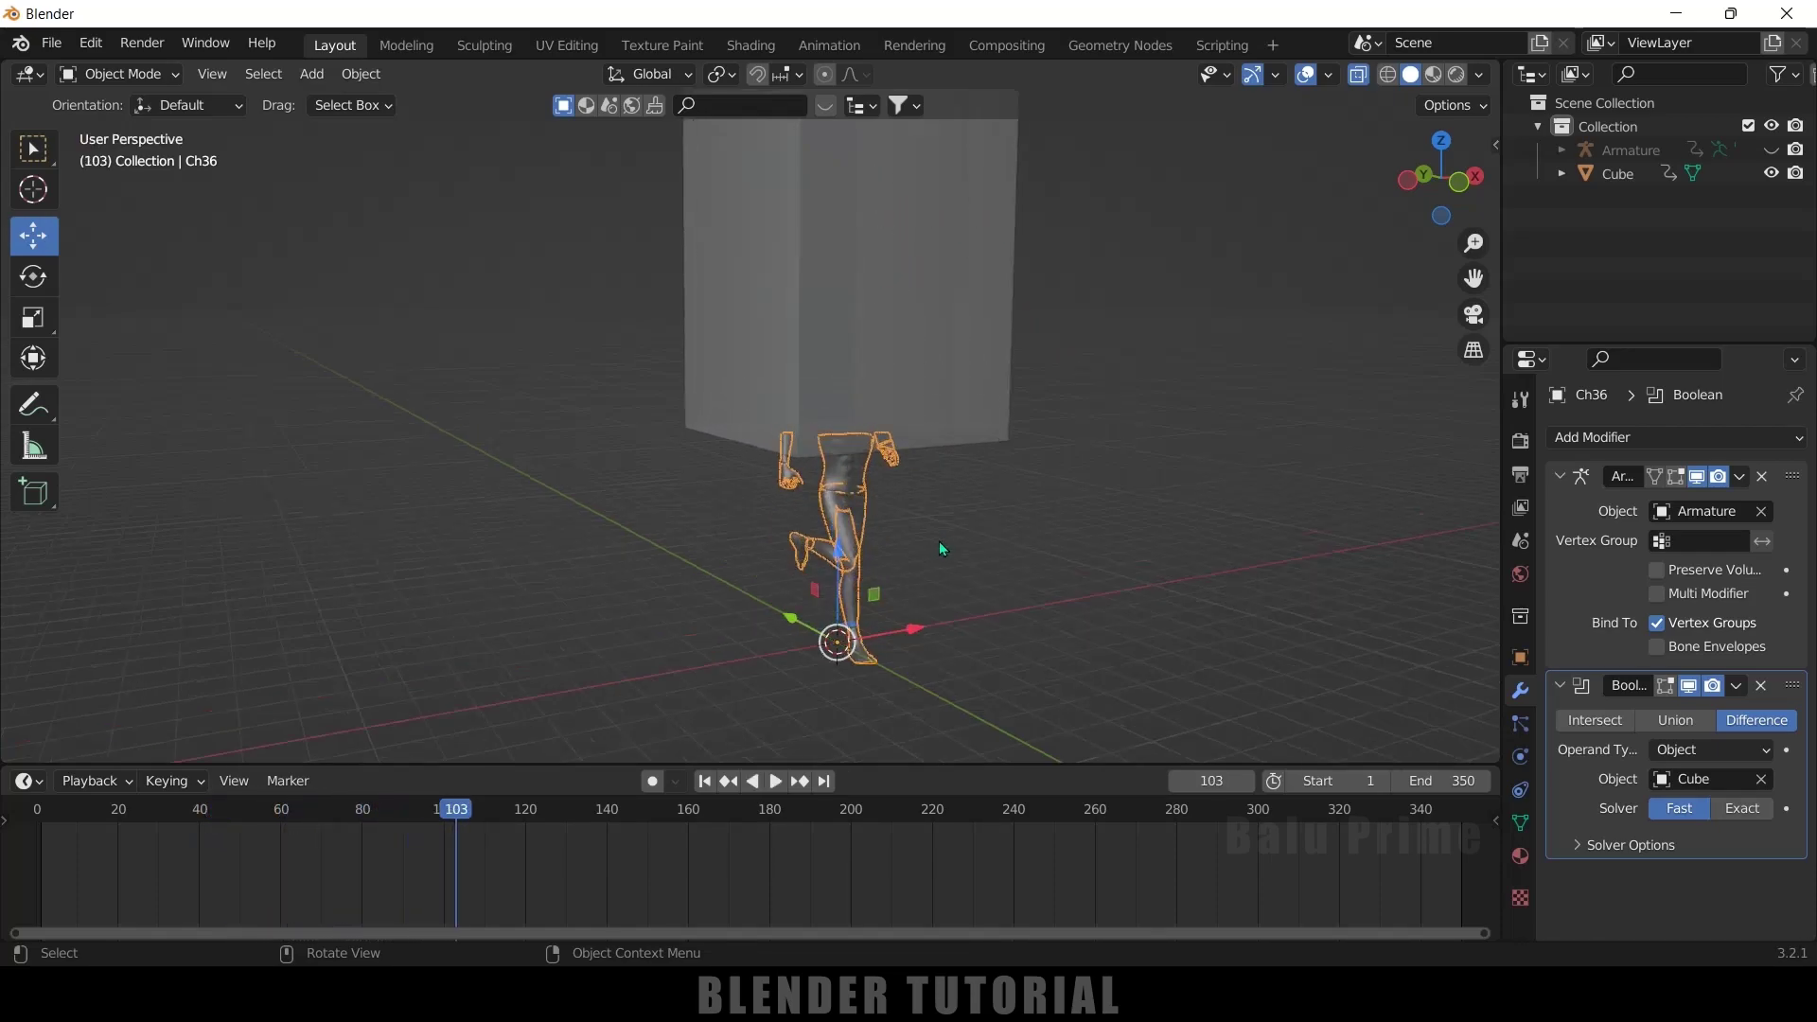
pyautogui.click(1766, 174)
pyautogui.press('space')
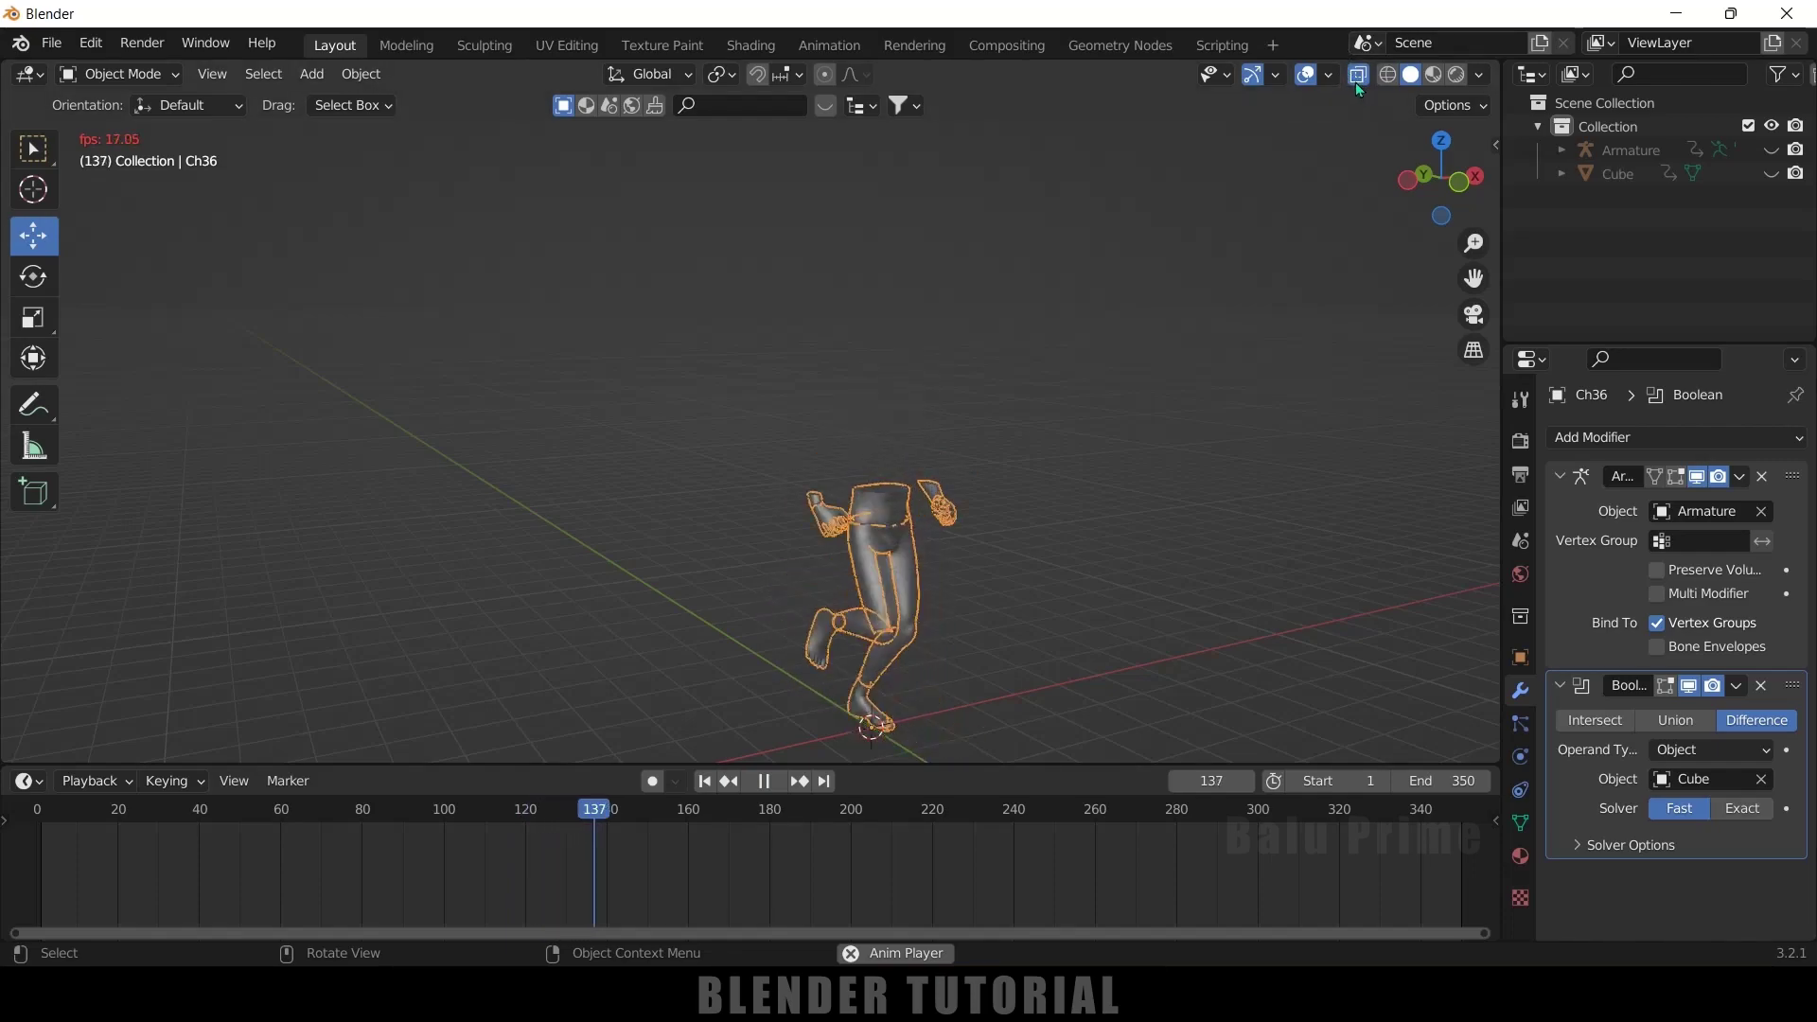
pyautogui.press('space')
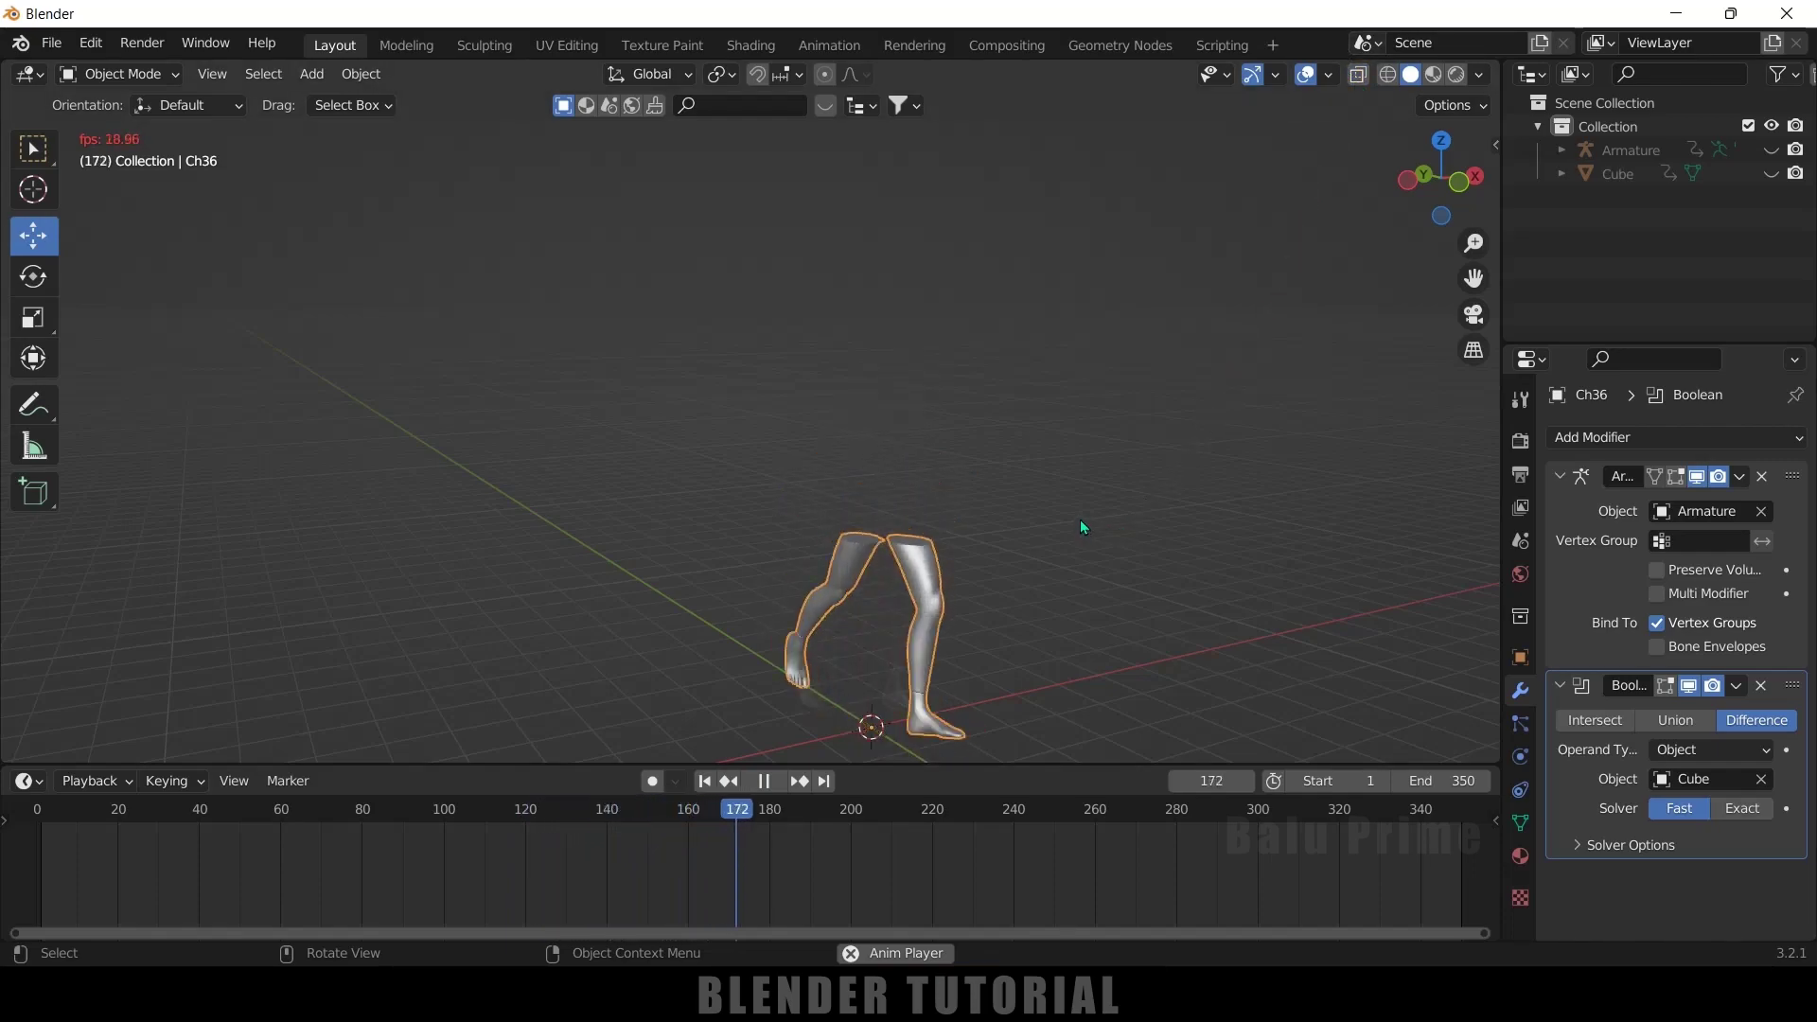
# Step: Examine the cut ends of the character's legs up close, briefly toggling the cube's visibility
pyautogui.moveTo(1081, 520); pyautogui.dragTo(1231, 549, button='middle')
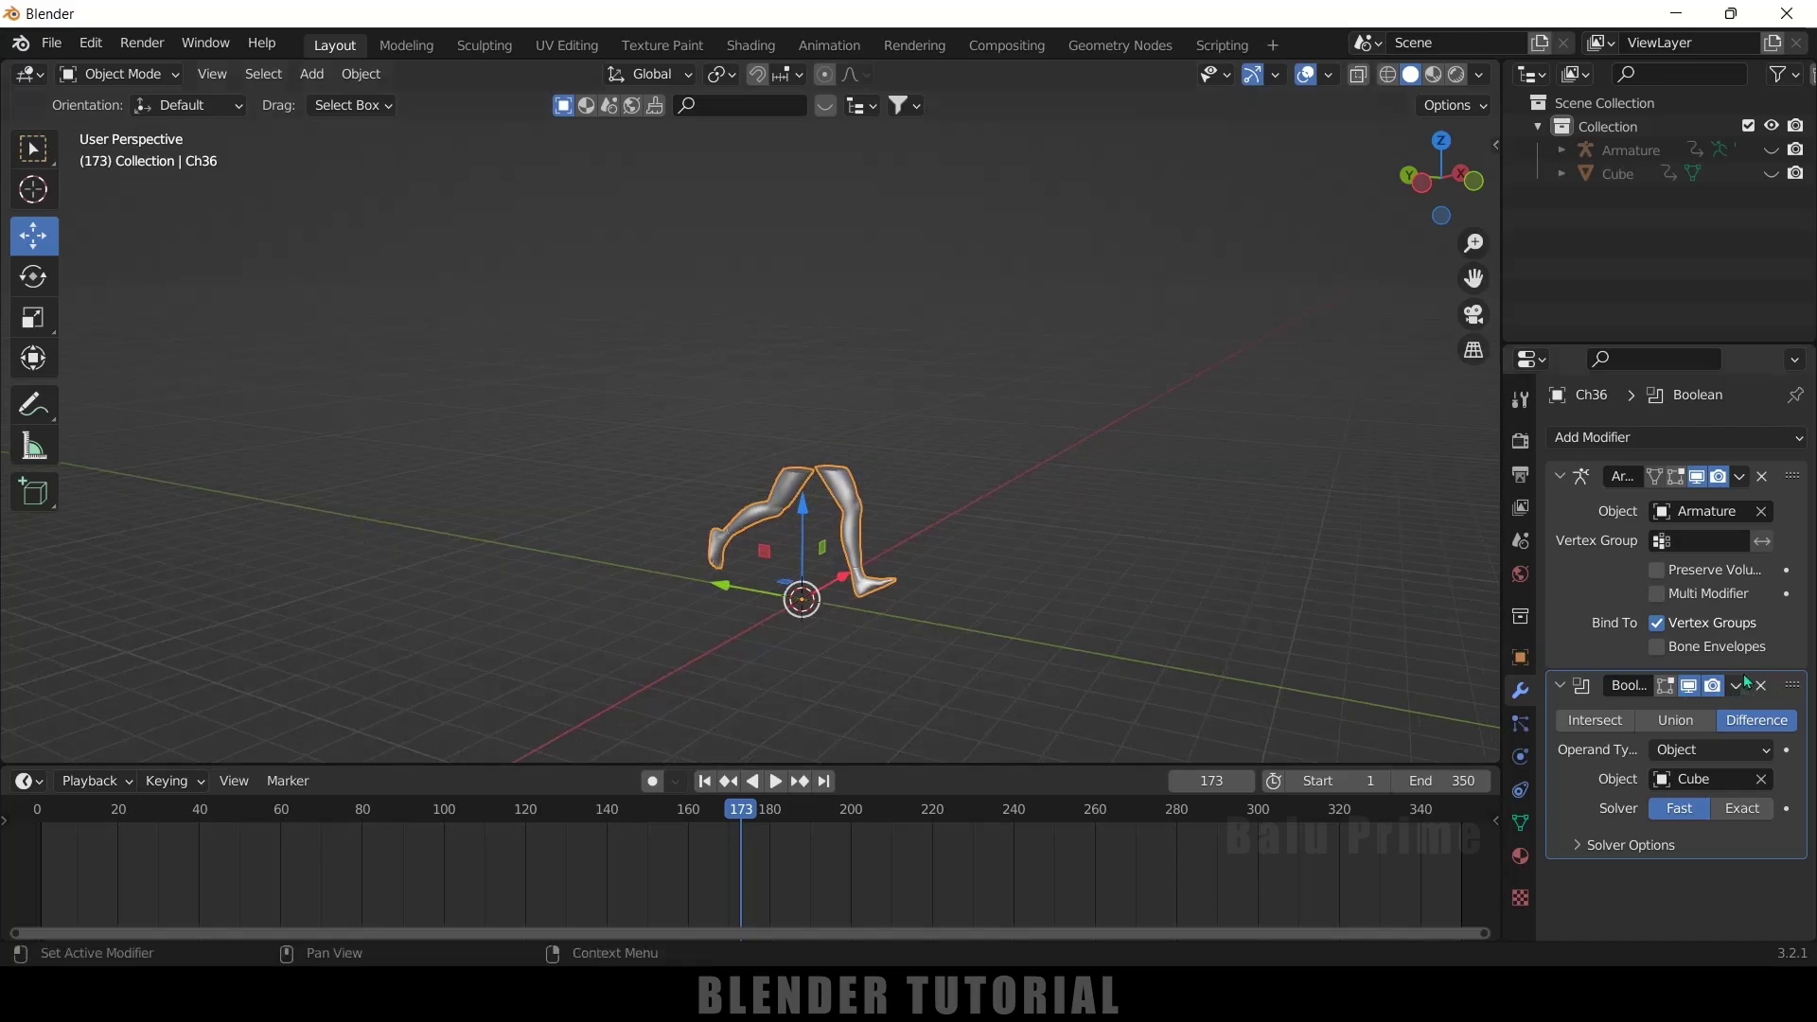
pyautogui.click(1772, 176)
pyautogui.click(1772, 177)
pyautogui.moveTo(852, 492); pyautogui.dragTo(632, 220, button='middle')
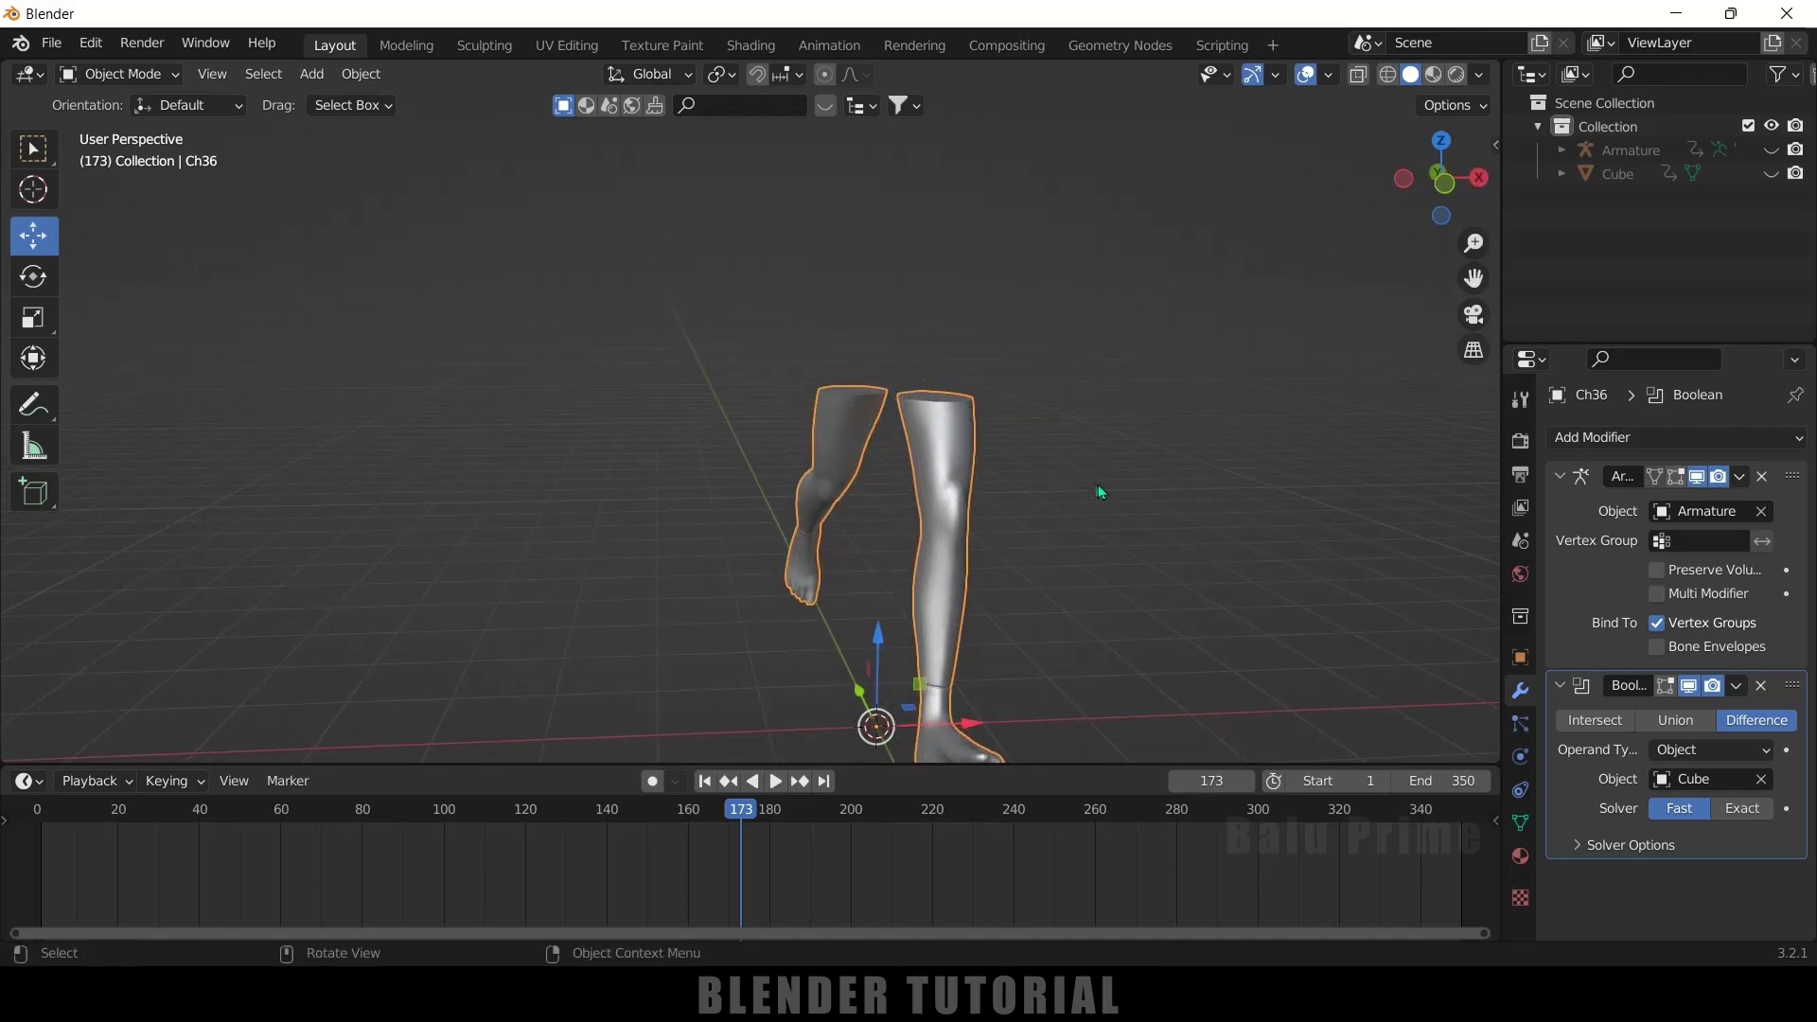
pyautogui.keyDown('shift'); pyautogui.moveTo(1099, 479); pyautogui.dragTo(803, 359, button='middle'); pyautogui.keyUp('shift')
pyautogui.scroll(3, 845, 364)
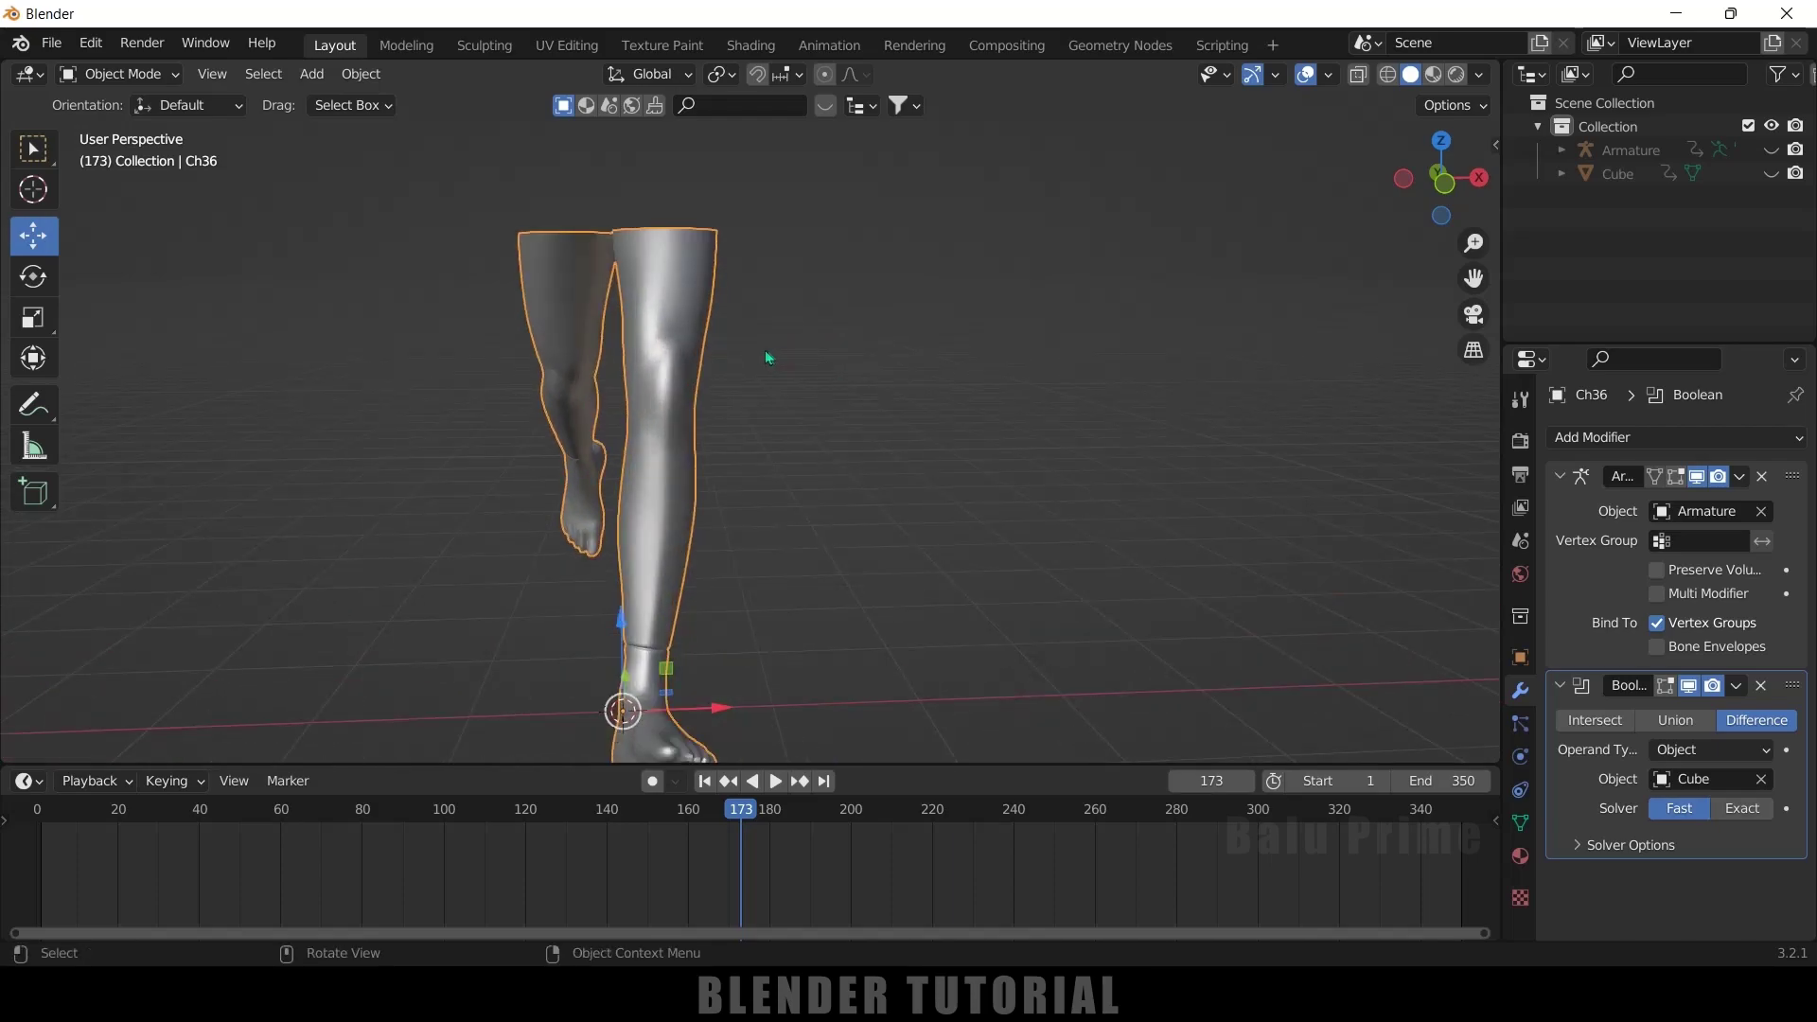
# Step: Show the cube in the viewport again and return the animation to frame 1
pyautogui.moveTo(647, 358); pyautogui.dragTo(884, 390, button='middle')
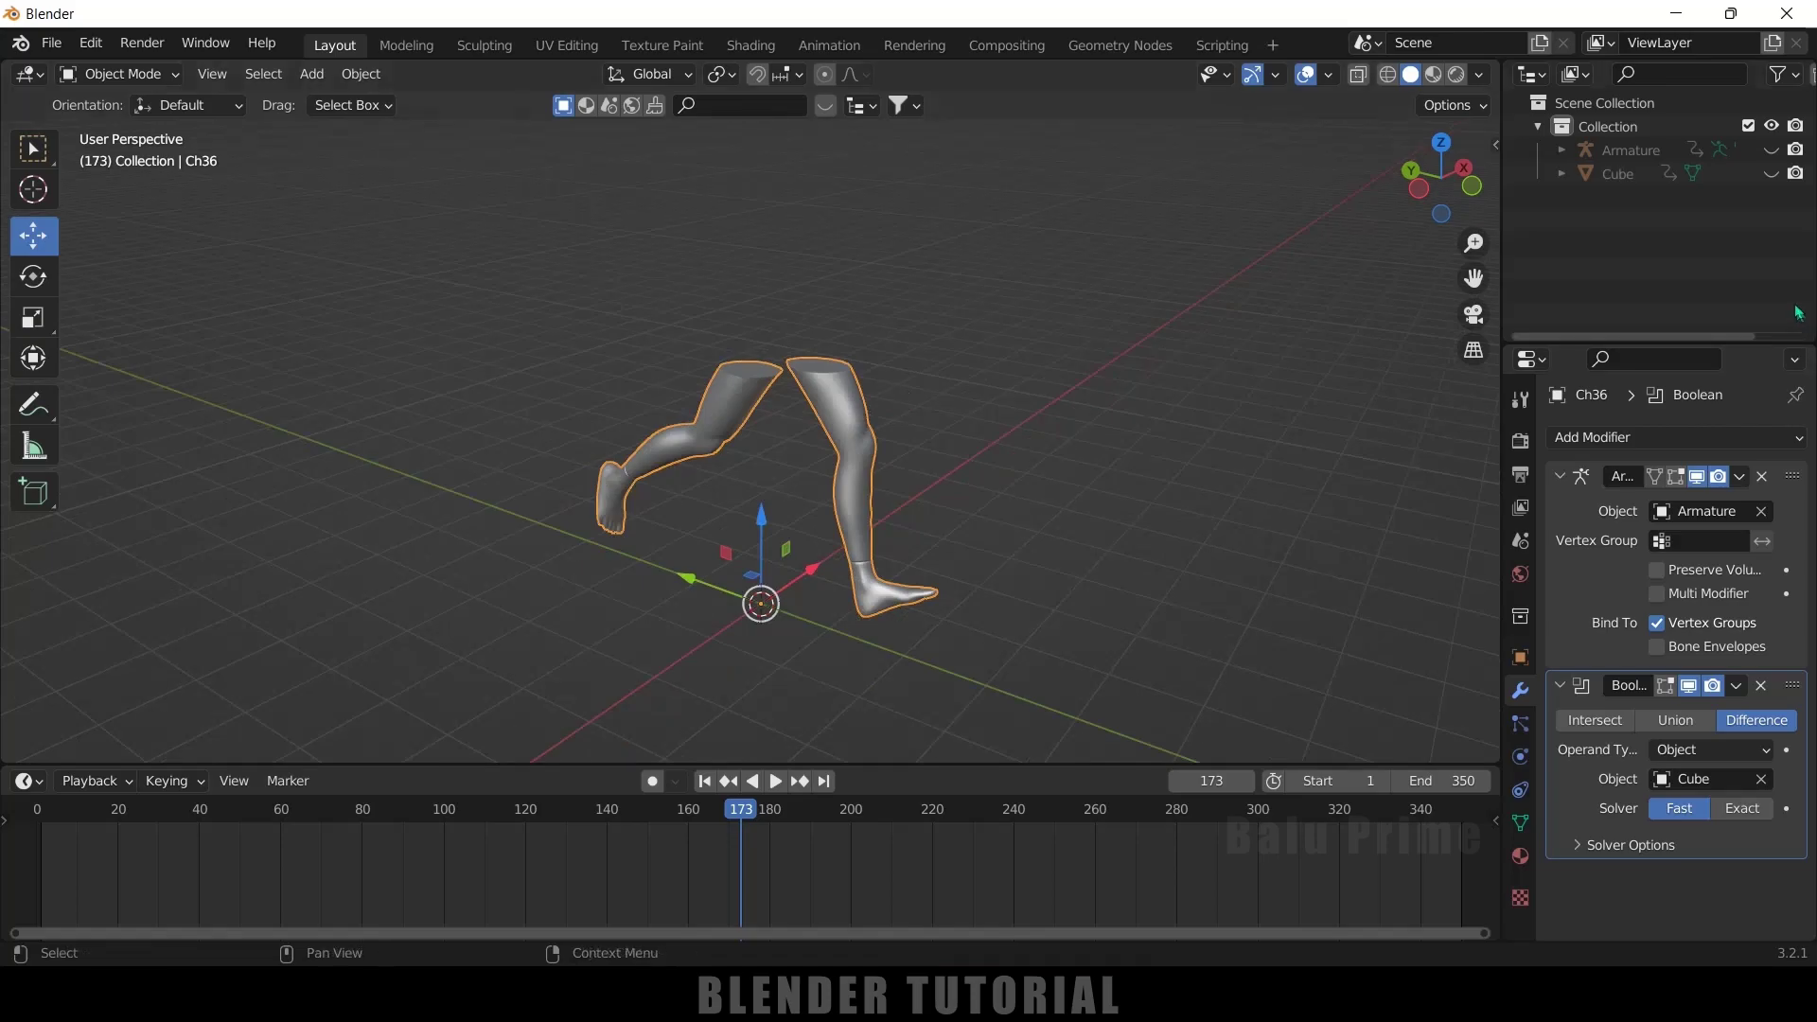
pyautogui.click(1770, 174)
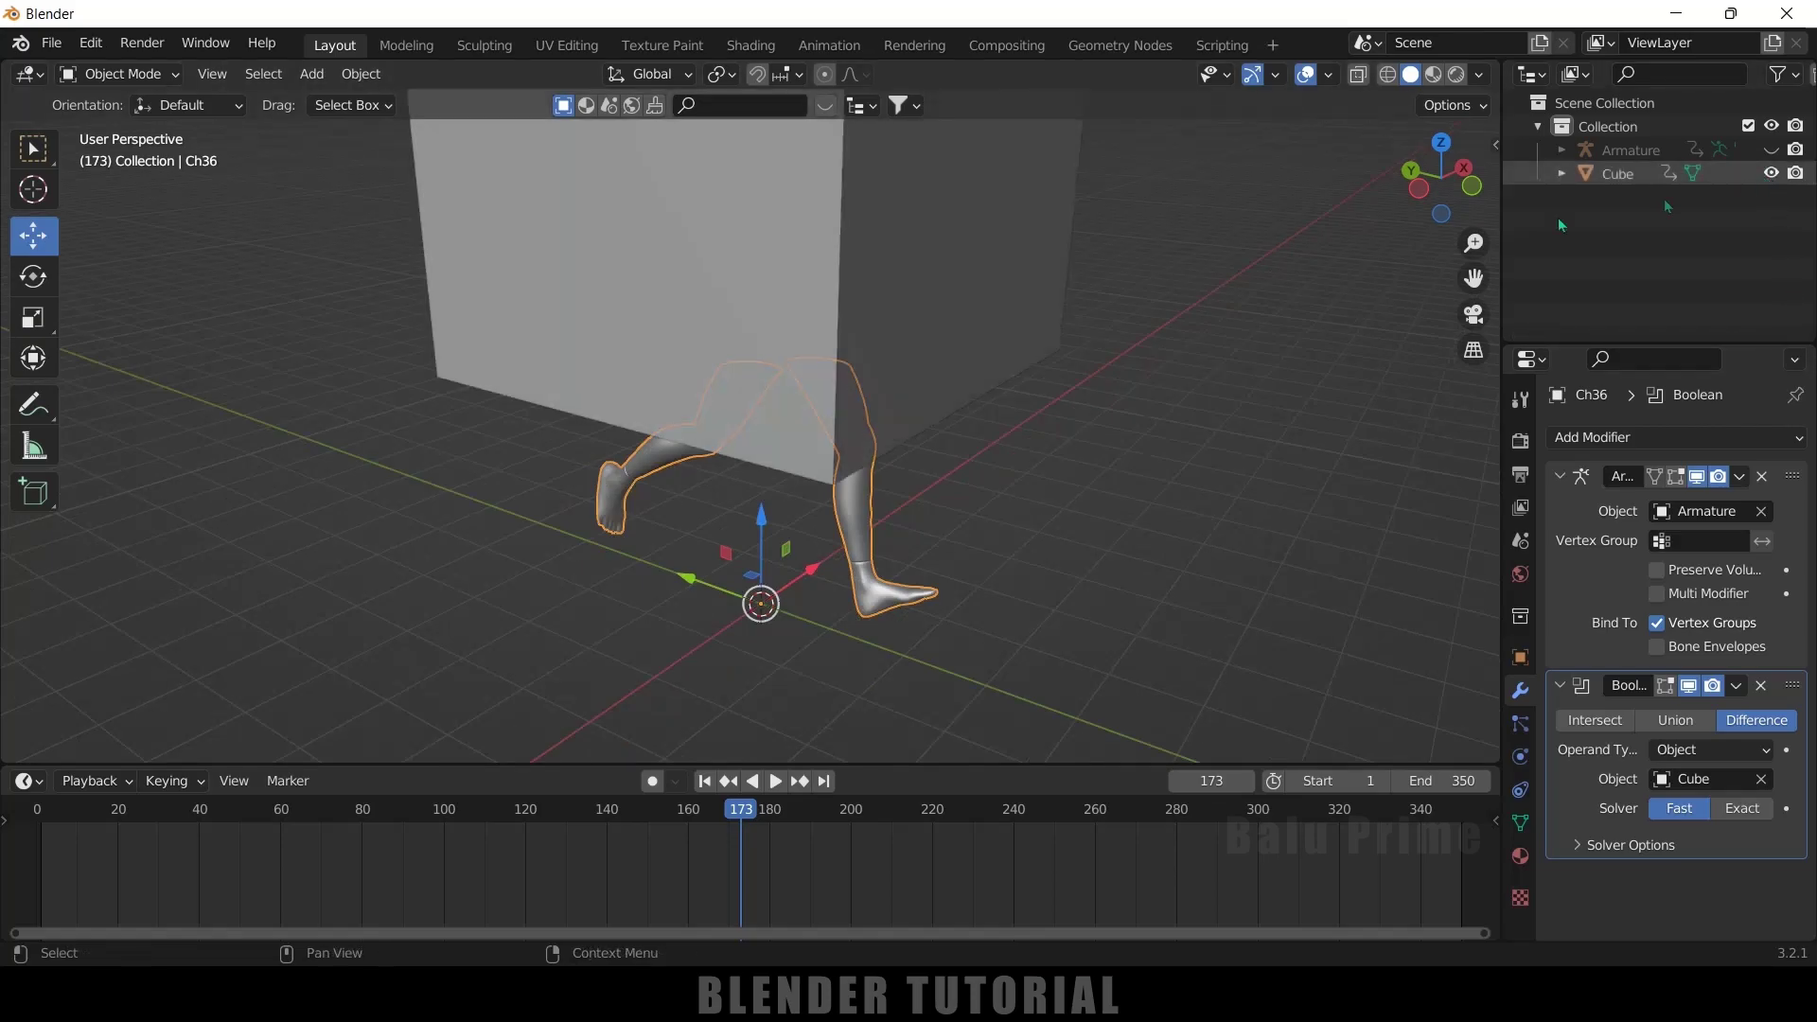
pyautogui.click(704, 781)
pyautogui.scroll(-3, 972, 531)
pyautogui.scroll(2, 1019, 546)
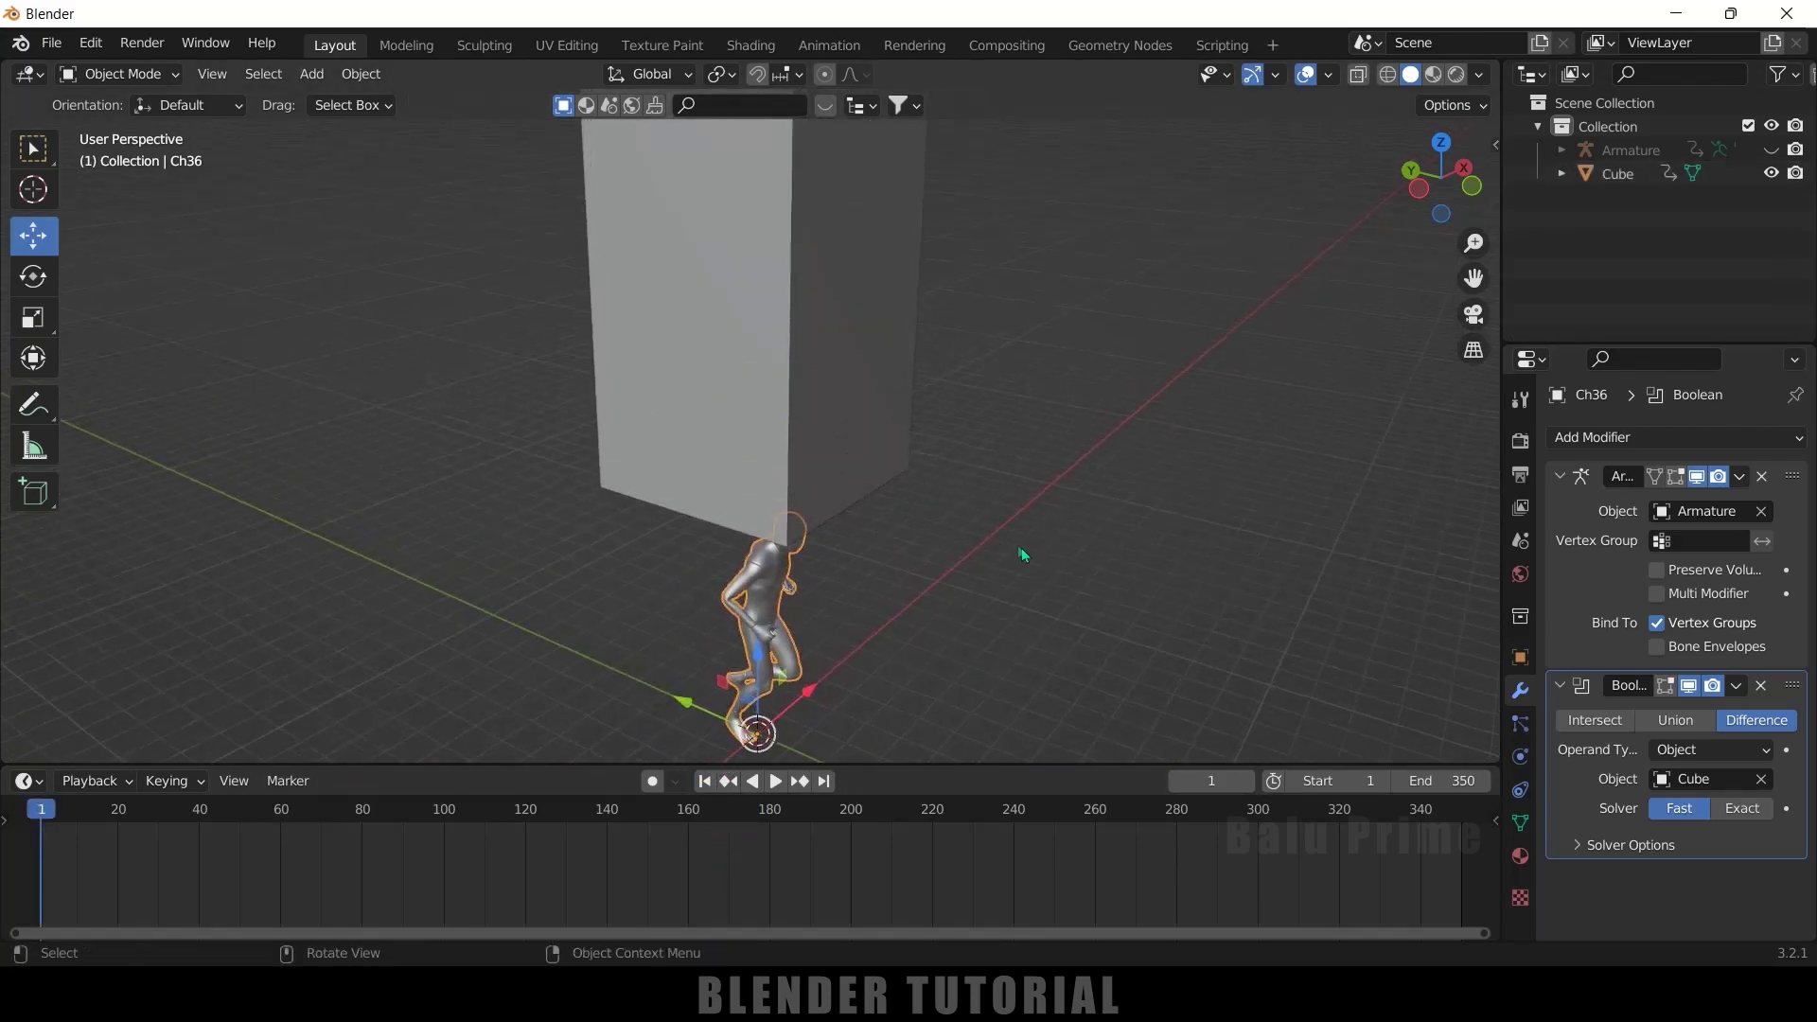
pyautogui.moveTo(1019, 545); pyautogui.dragTo(965, 495, button='middle')
# Step: Subdivide the whole cube mesh five times in Edit Mode and return to Object Mode
pyautogui.click(827, 308)
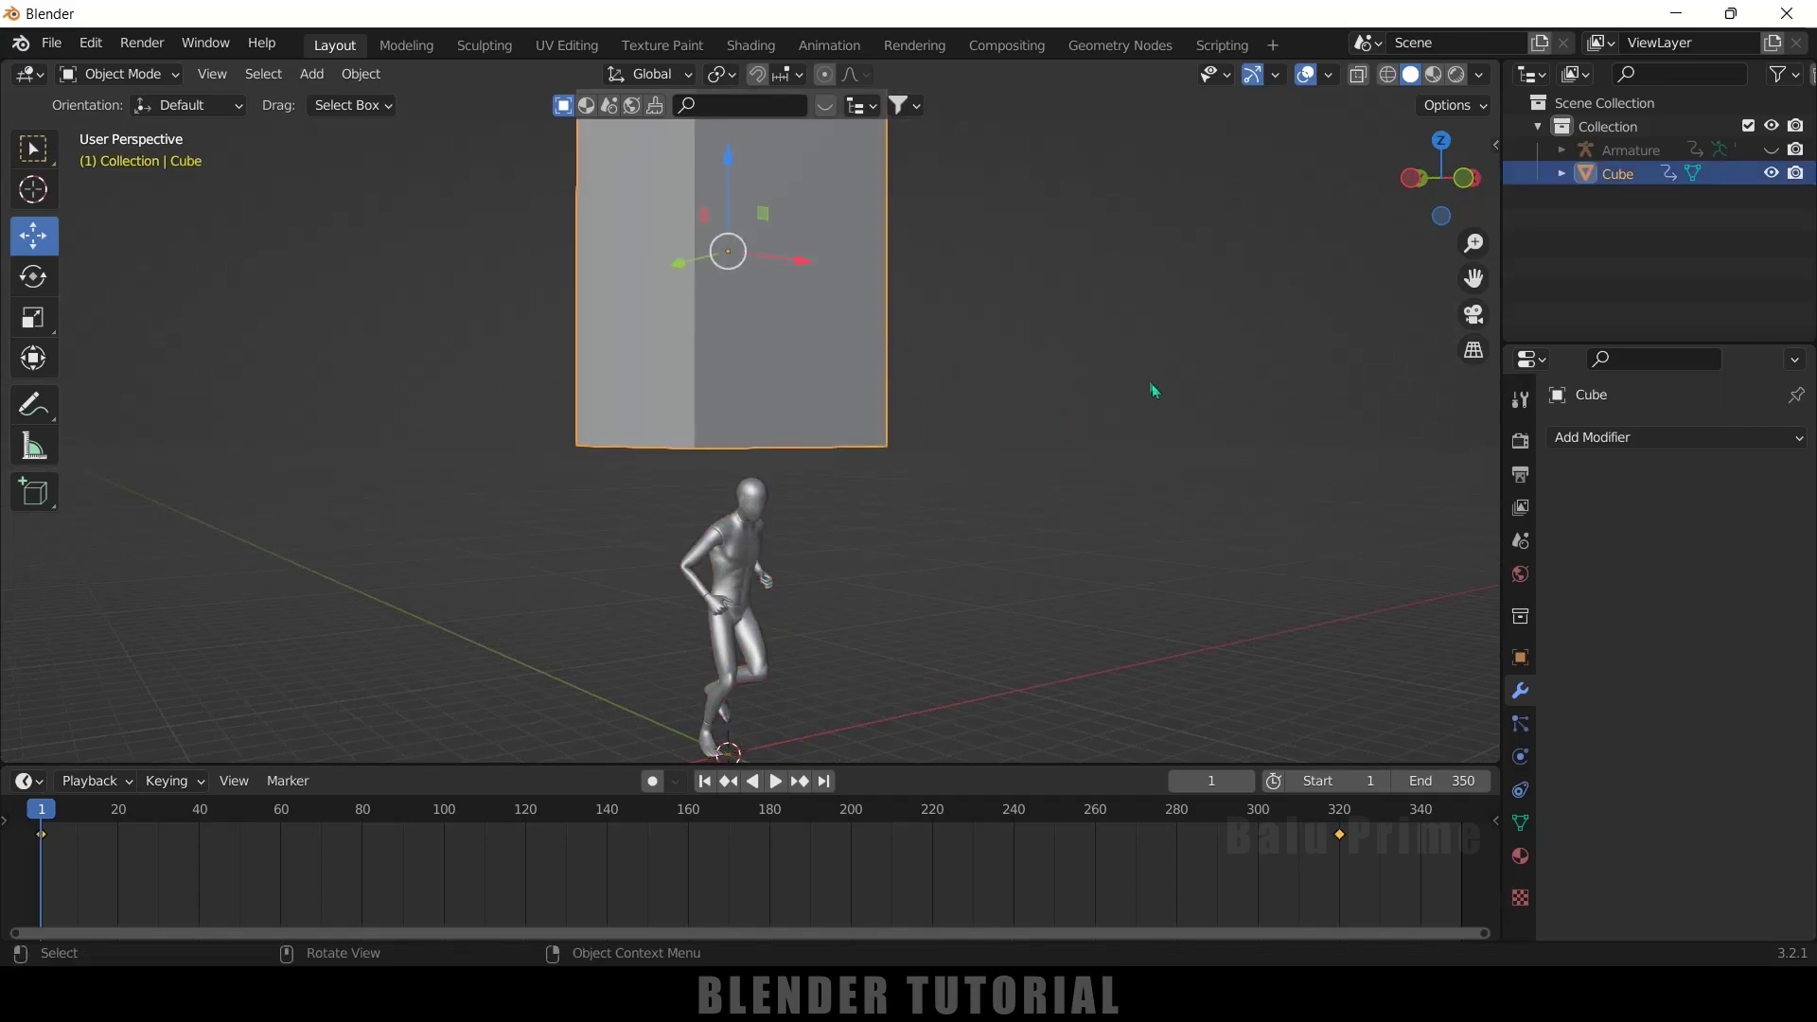
pyautogui.moveTo(1152, 388); pyautogui.dragTo(1168, 414, button='middle')
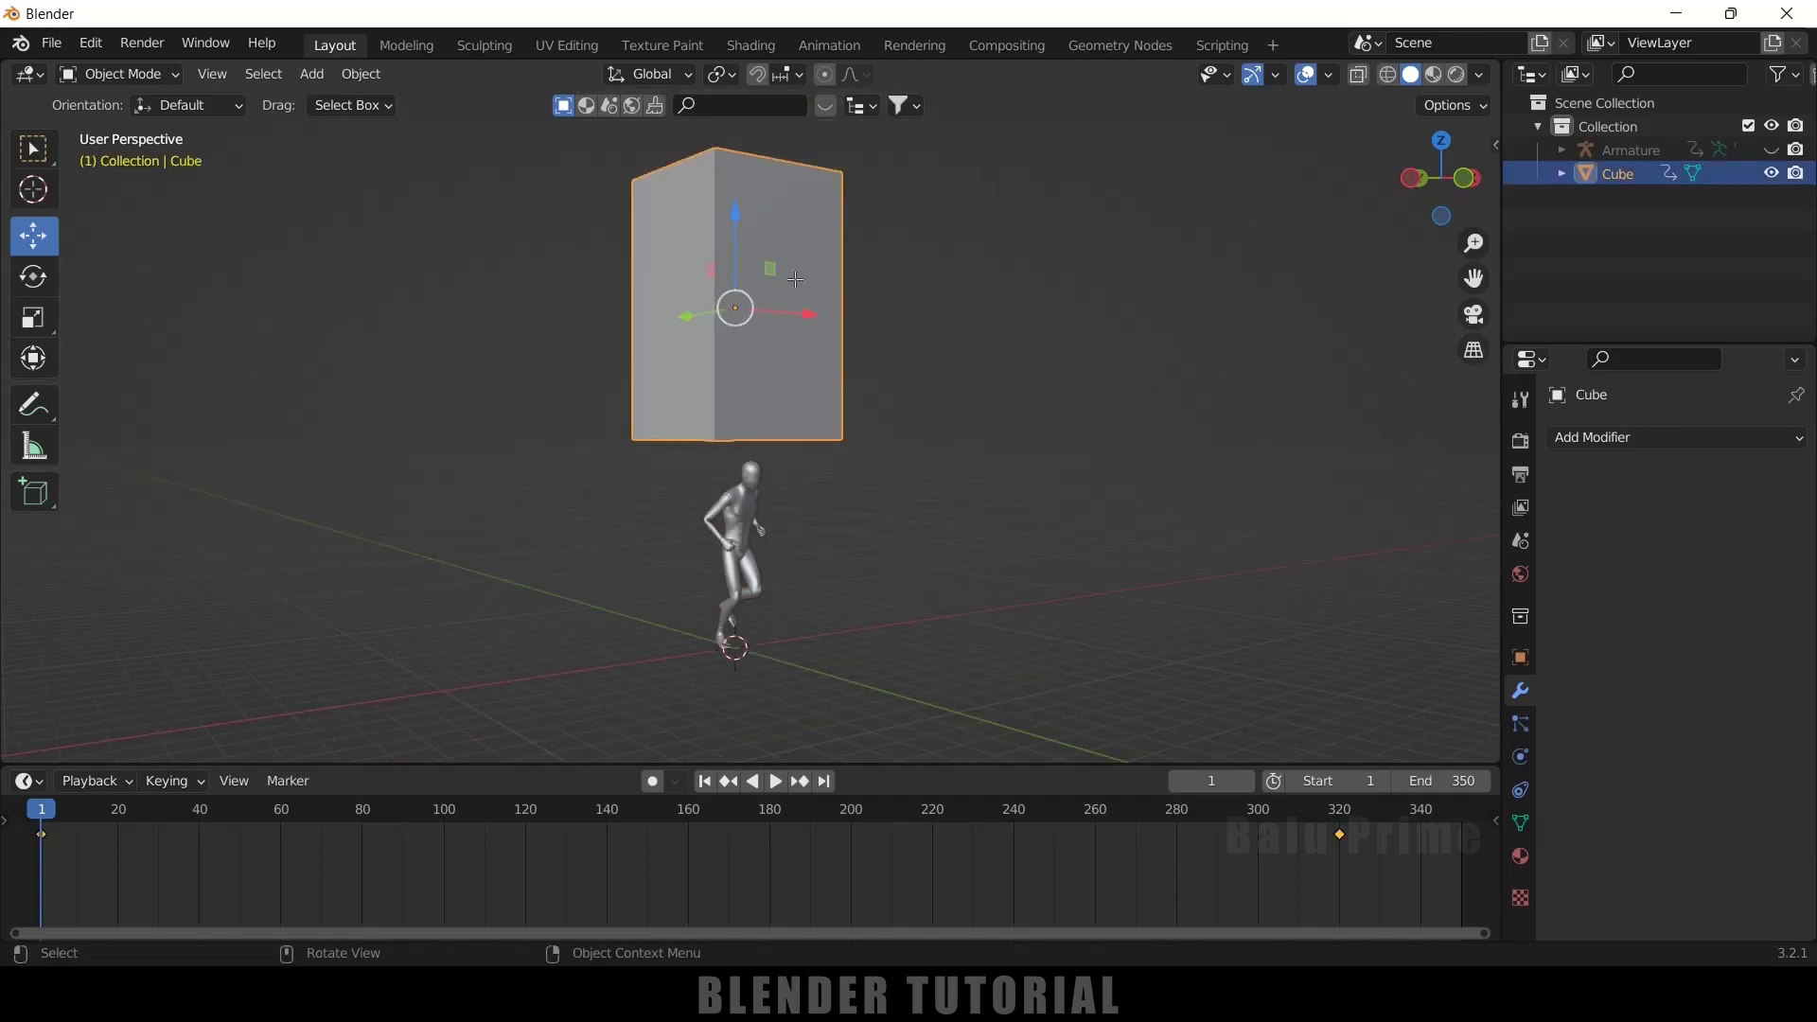
pyautogui.press('Tab')
pyautogui.rightClick(782, 225)
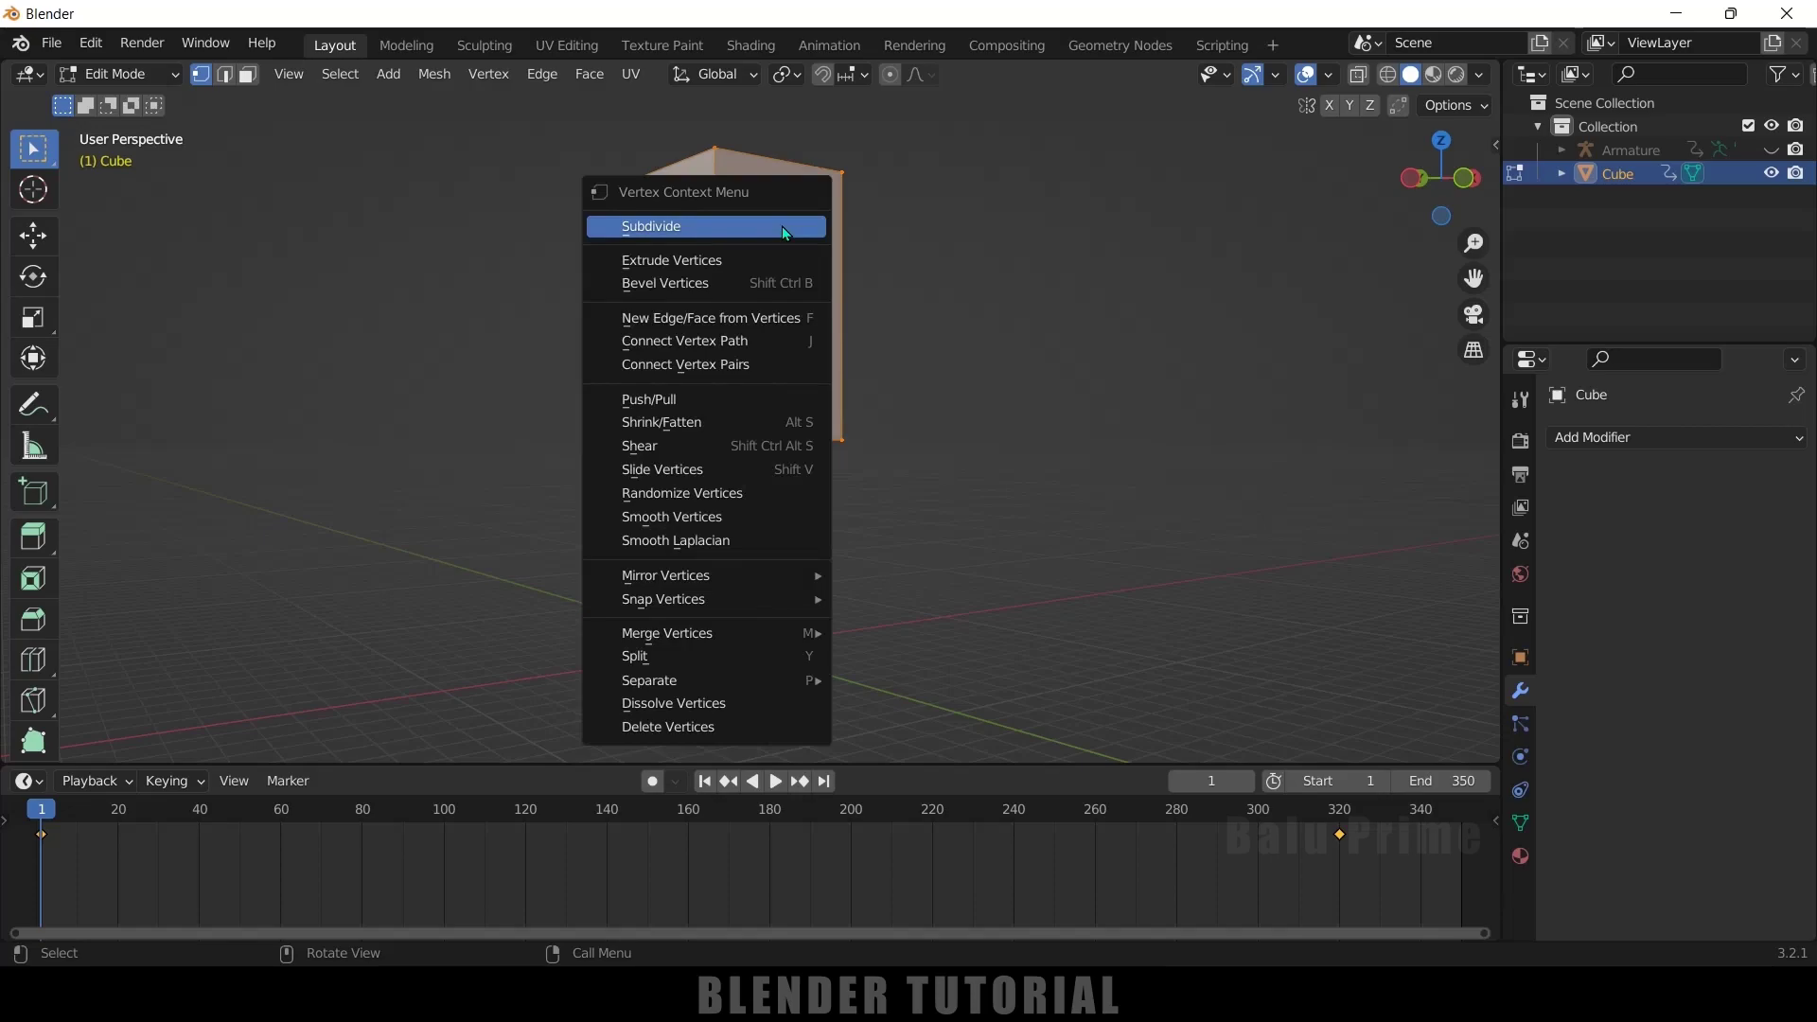
pyautogui.click(782, 227)
pyautogui.rightClick(784, 229)
pyautogui.click(782, 226)
pyautogui.rightClick(782, 225)
pyautogui.click(782, 225)
pyautogui.rightClick(782, 225)
pyautogui.click(782, 225)
pyautogui.rightClick(781, 225)
pyautogui.click(782, 225)
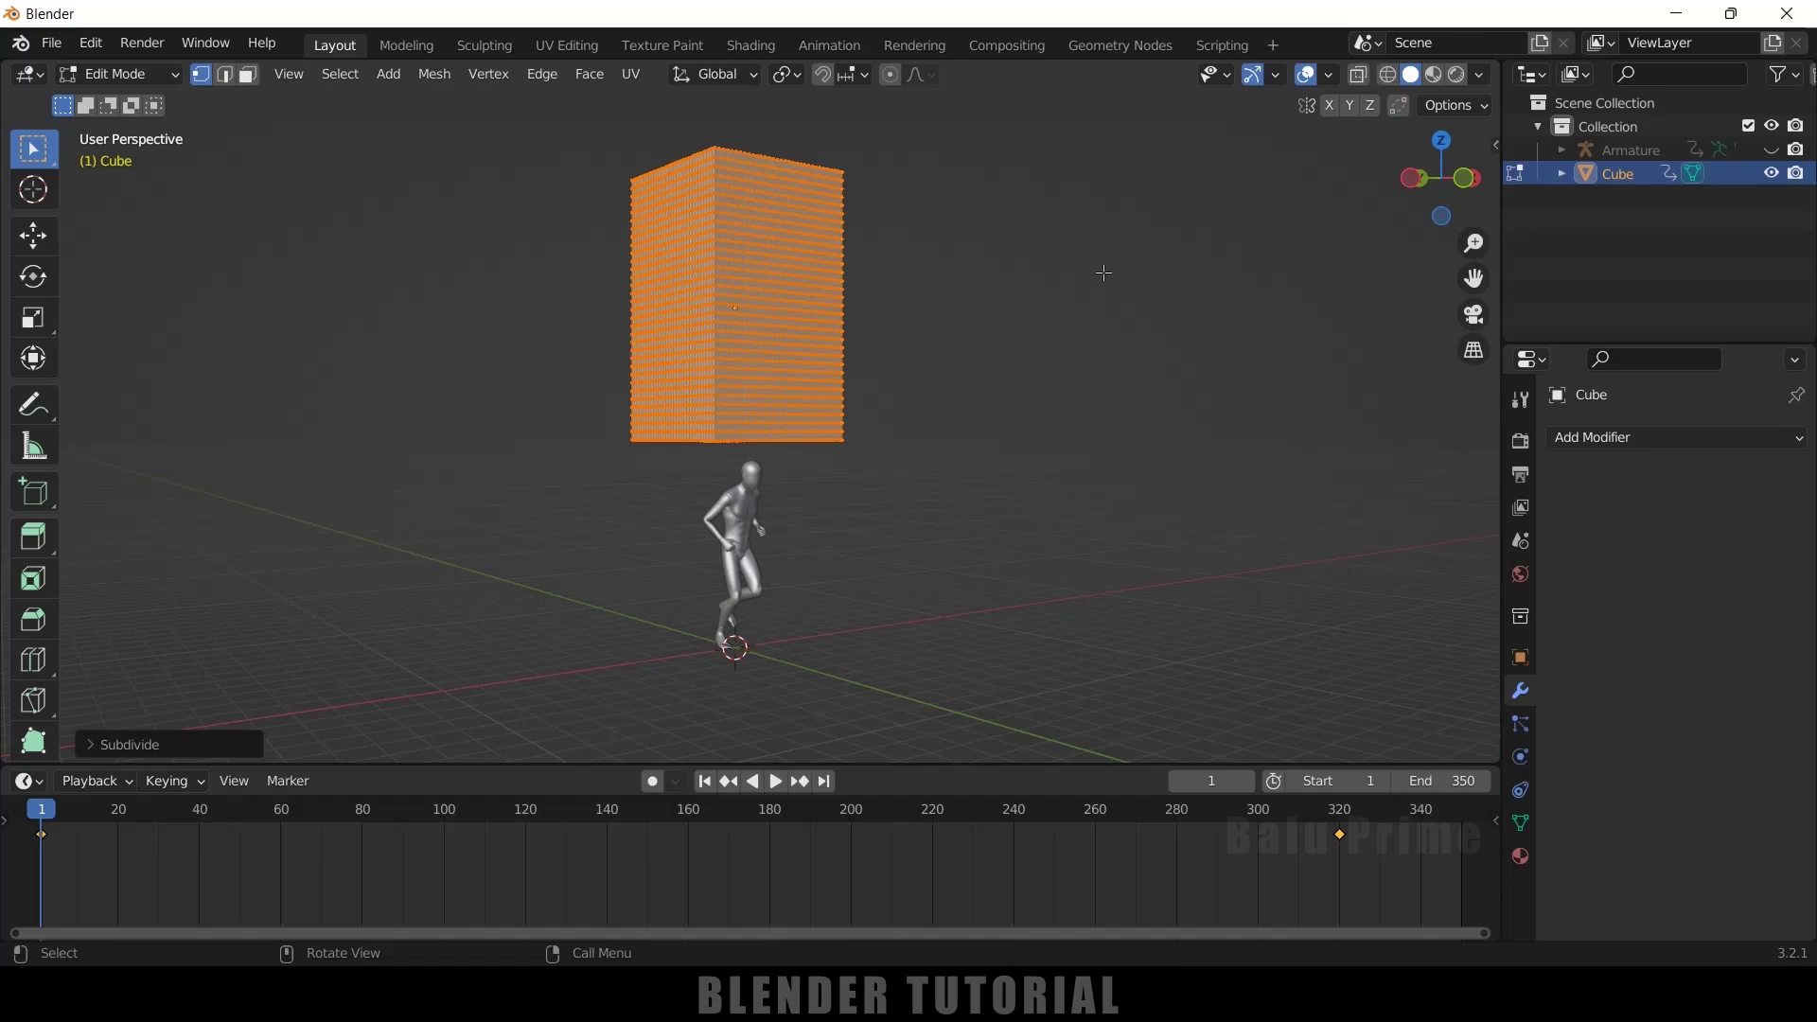
pyautogui.press('Tab')
# Step: Add a Displace modifier to the cube and give it a new texture of type Clouds
pyautogui.click(1221, 495)
pyautogui.click(800, 391)
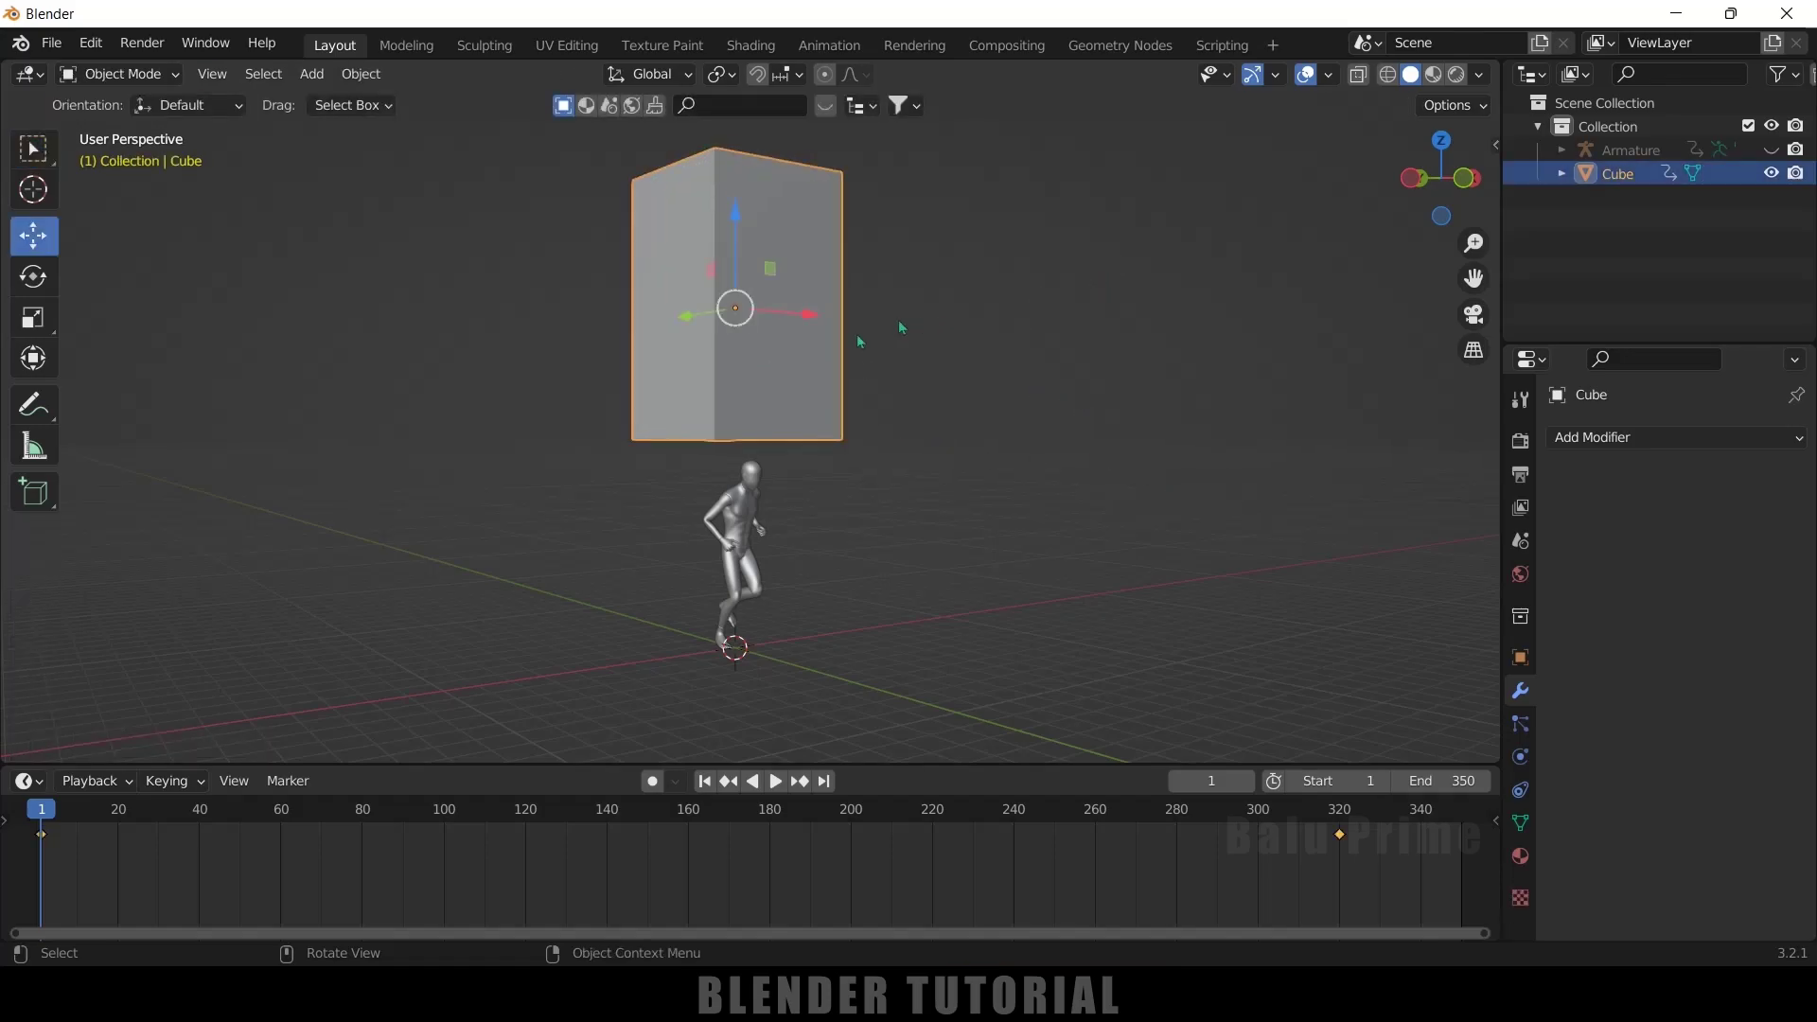
pyautogui.click(1610, 443)
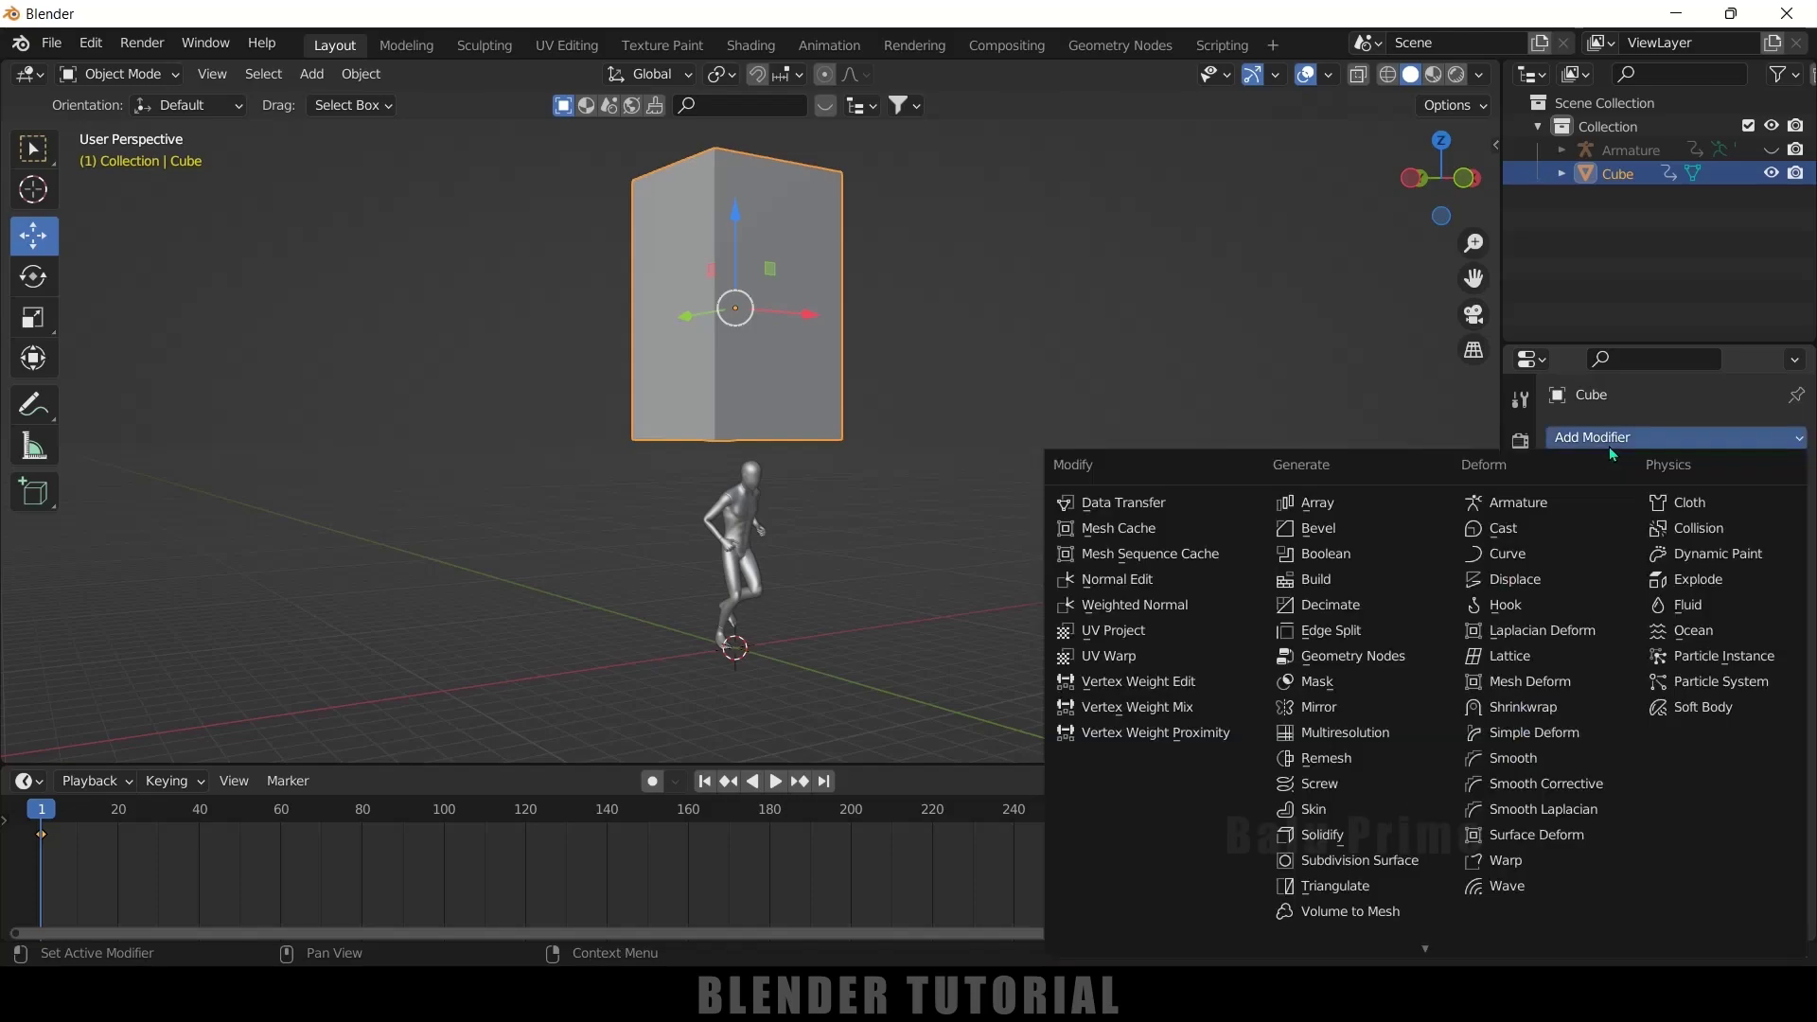
pyautogui.click(1514, 579)
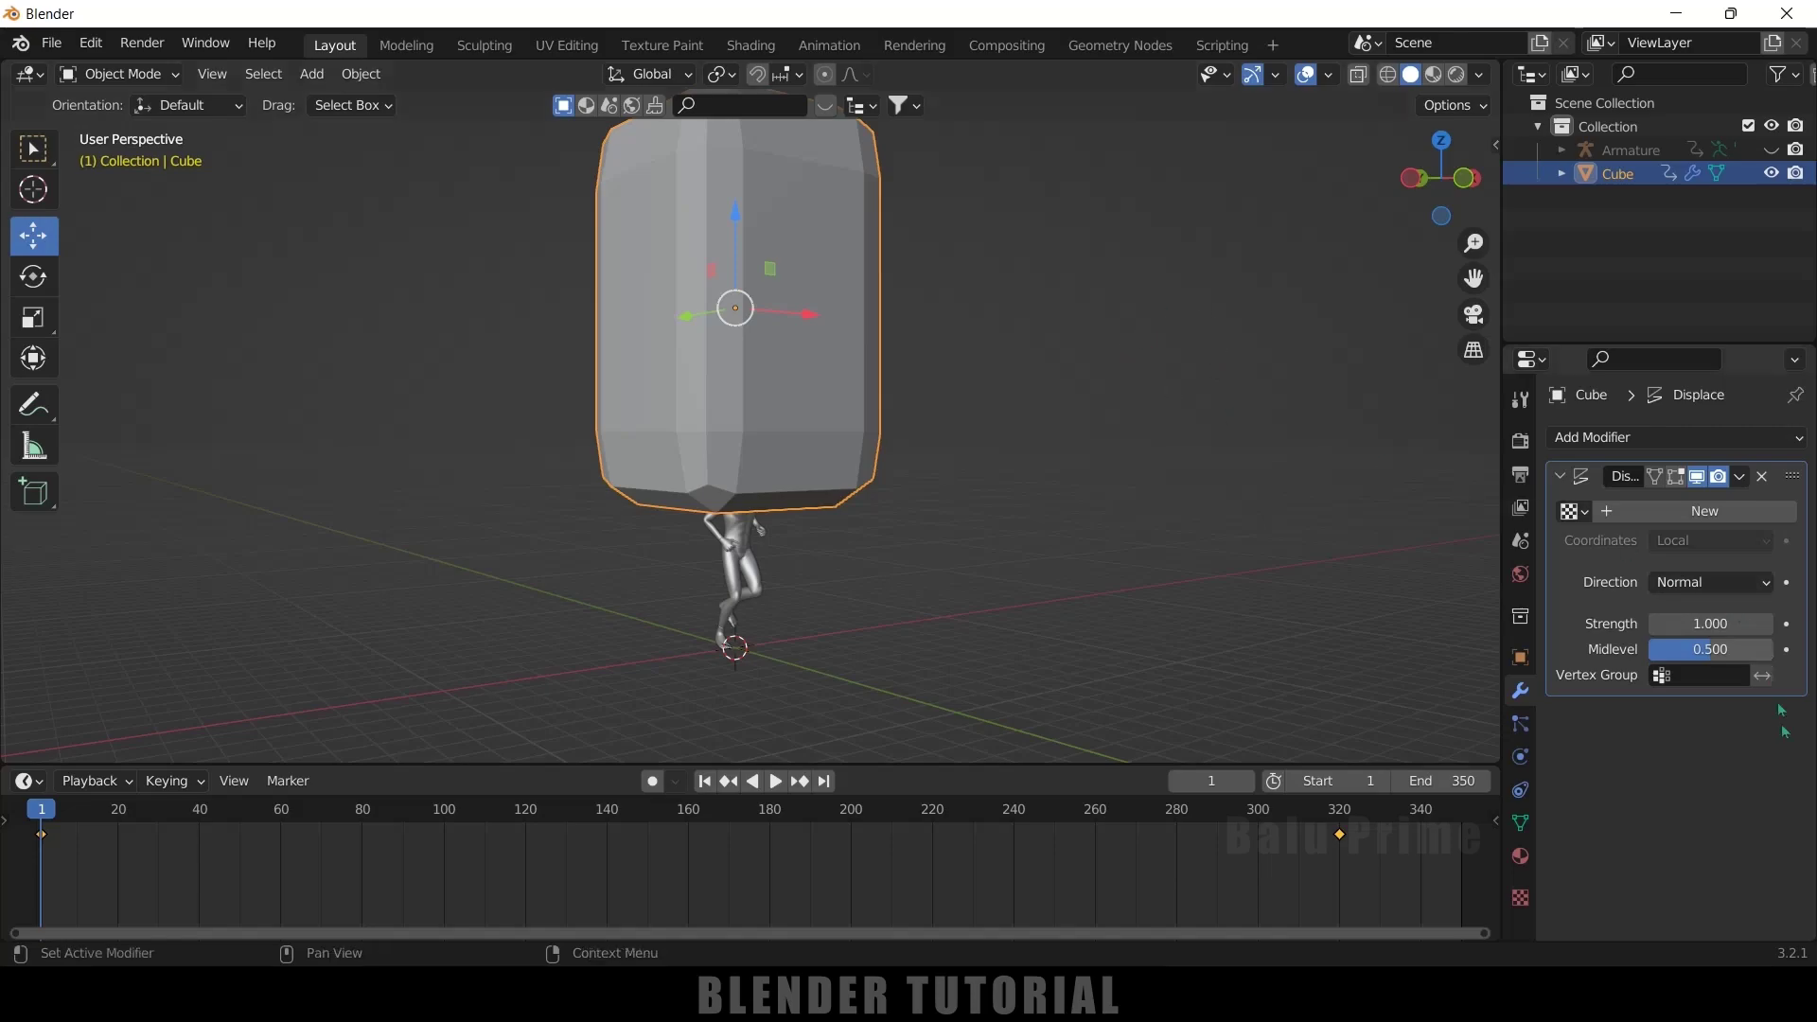
pyautogui.click(1524, 899)
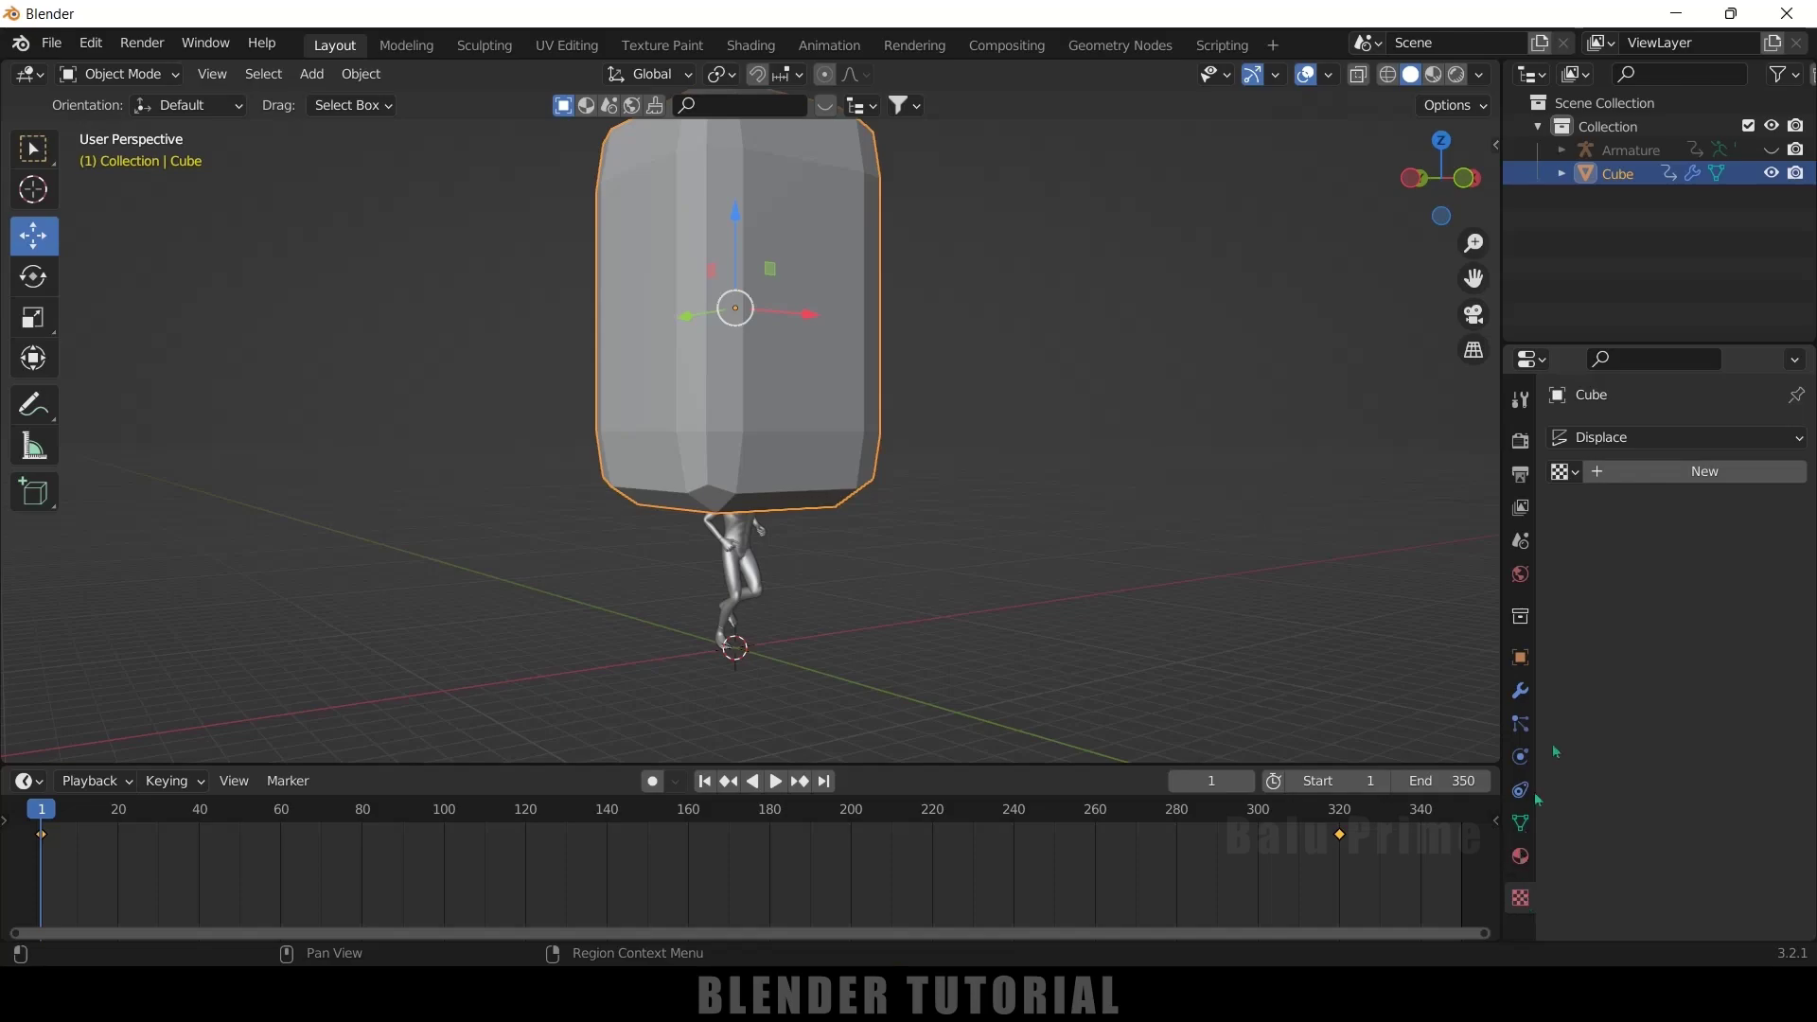
pyautogui.click(1667, 471)
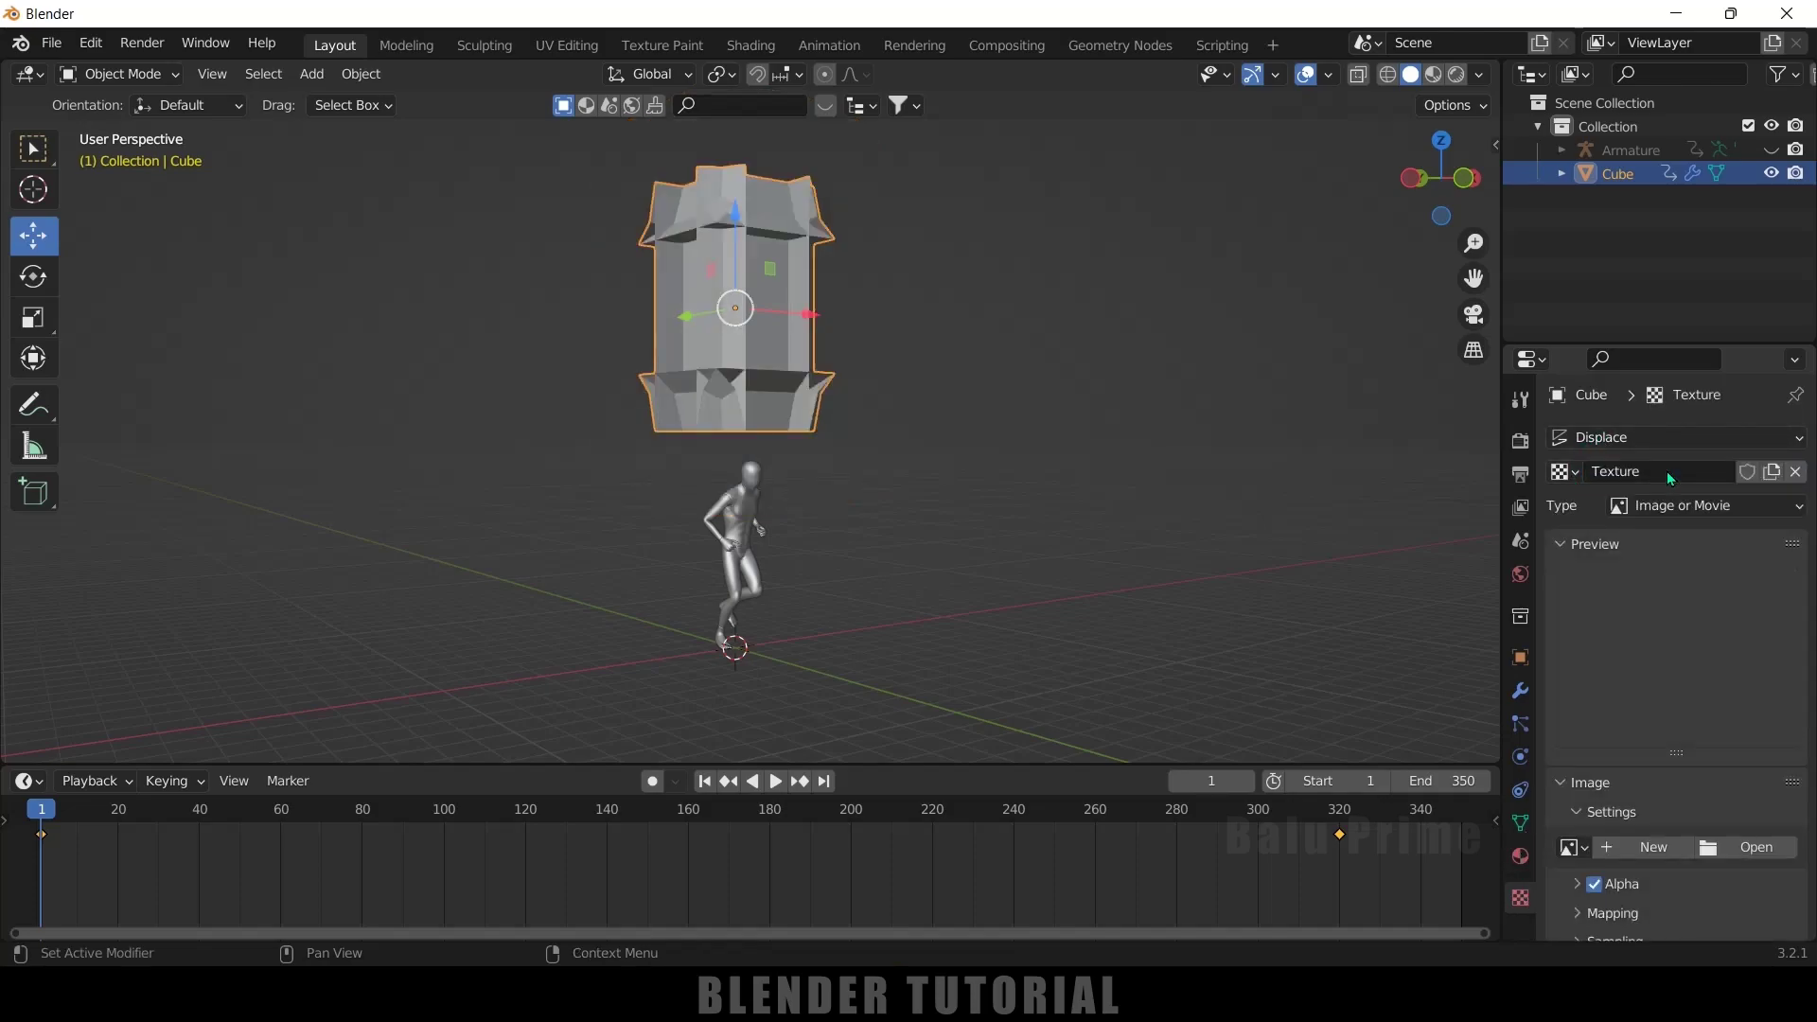
pyautogui.click(1677, 511)
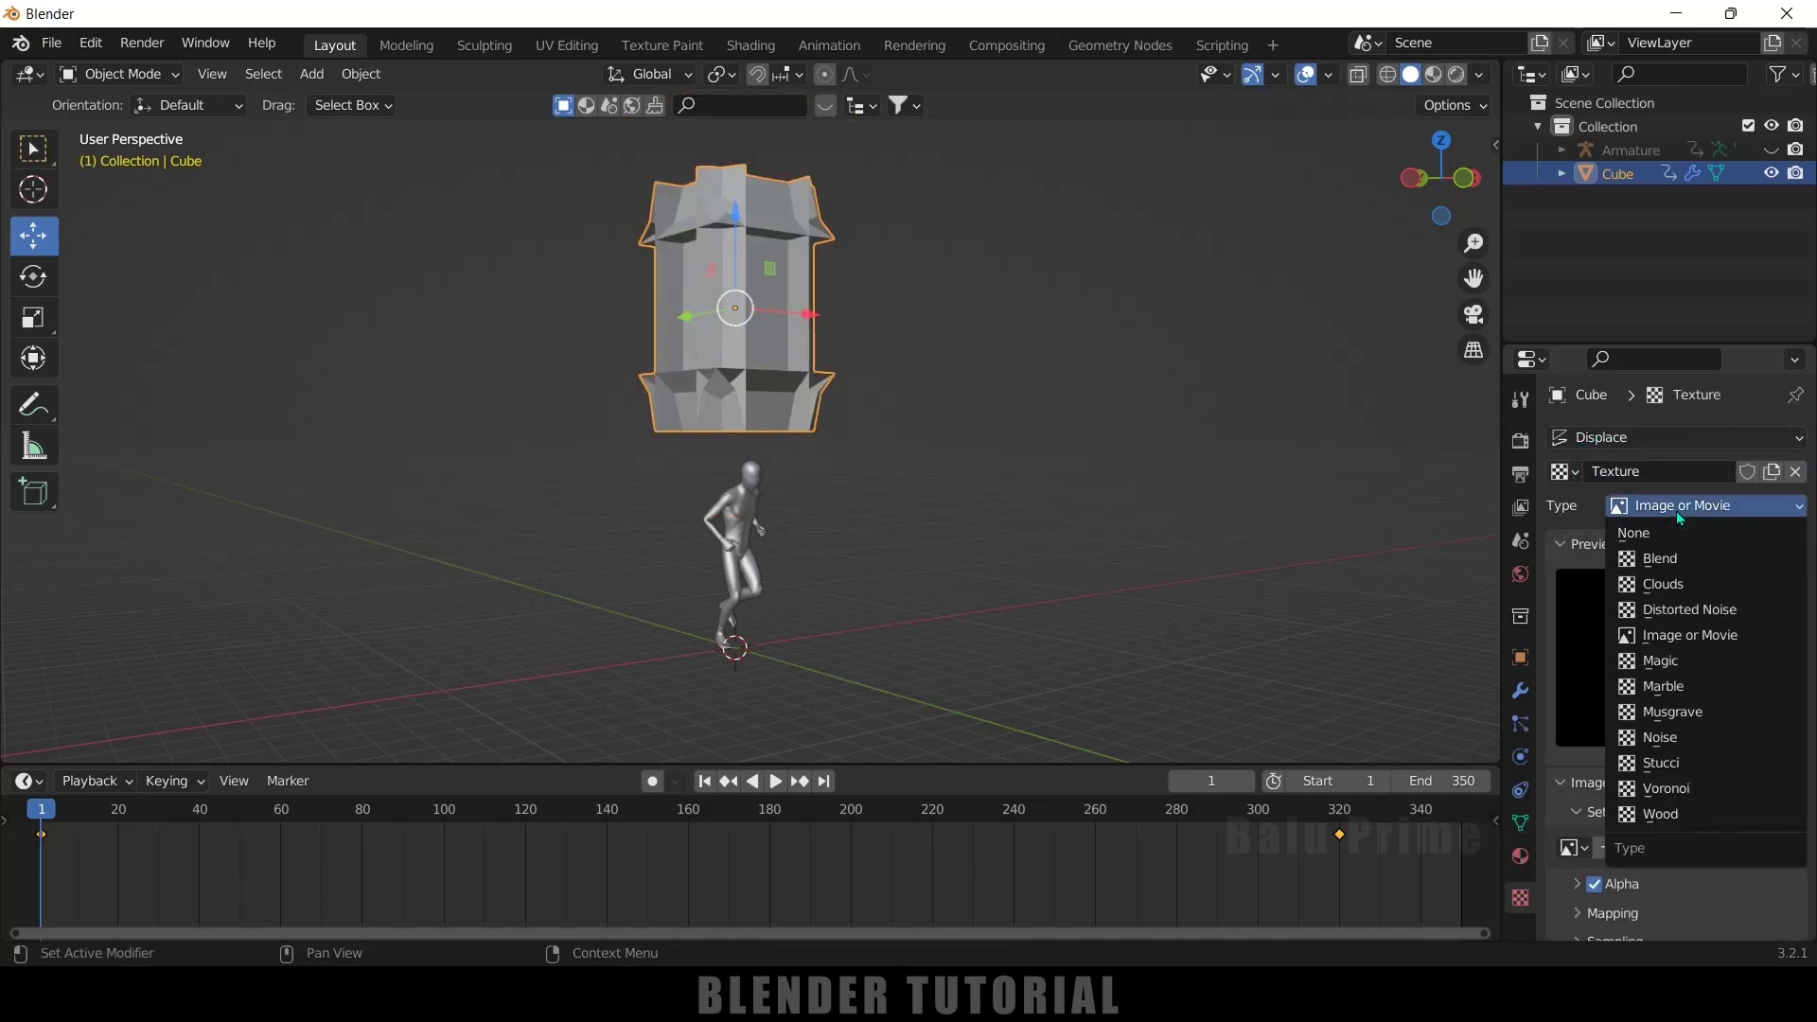
pyautogui.click(1673, 584)
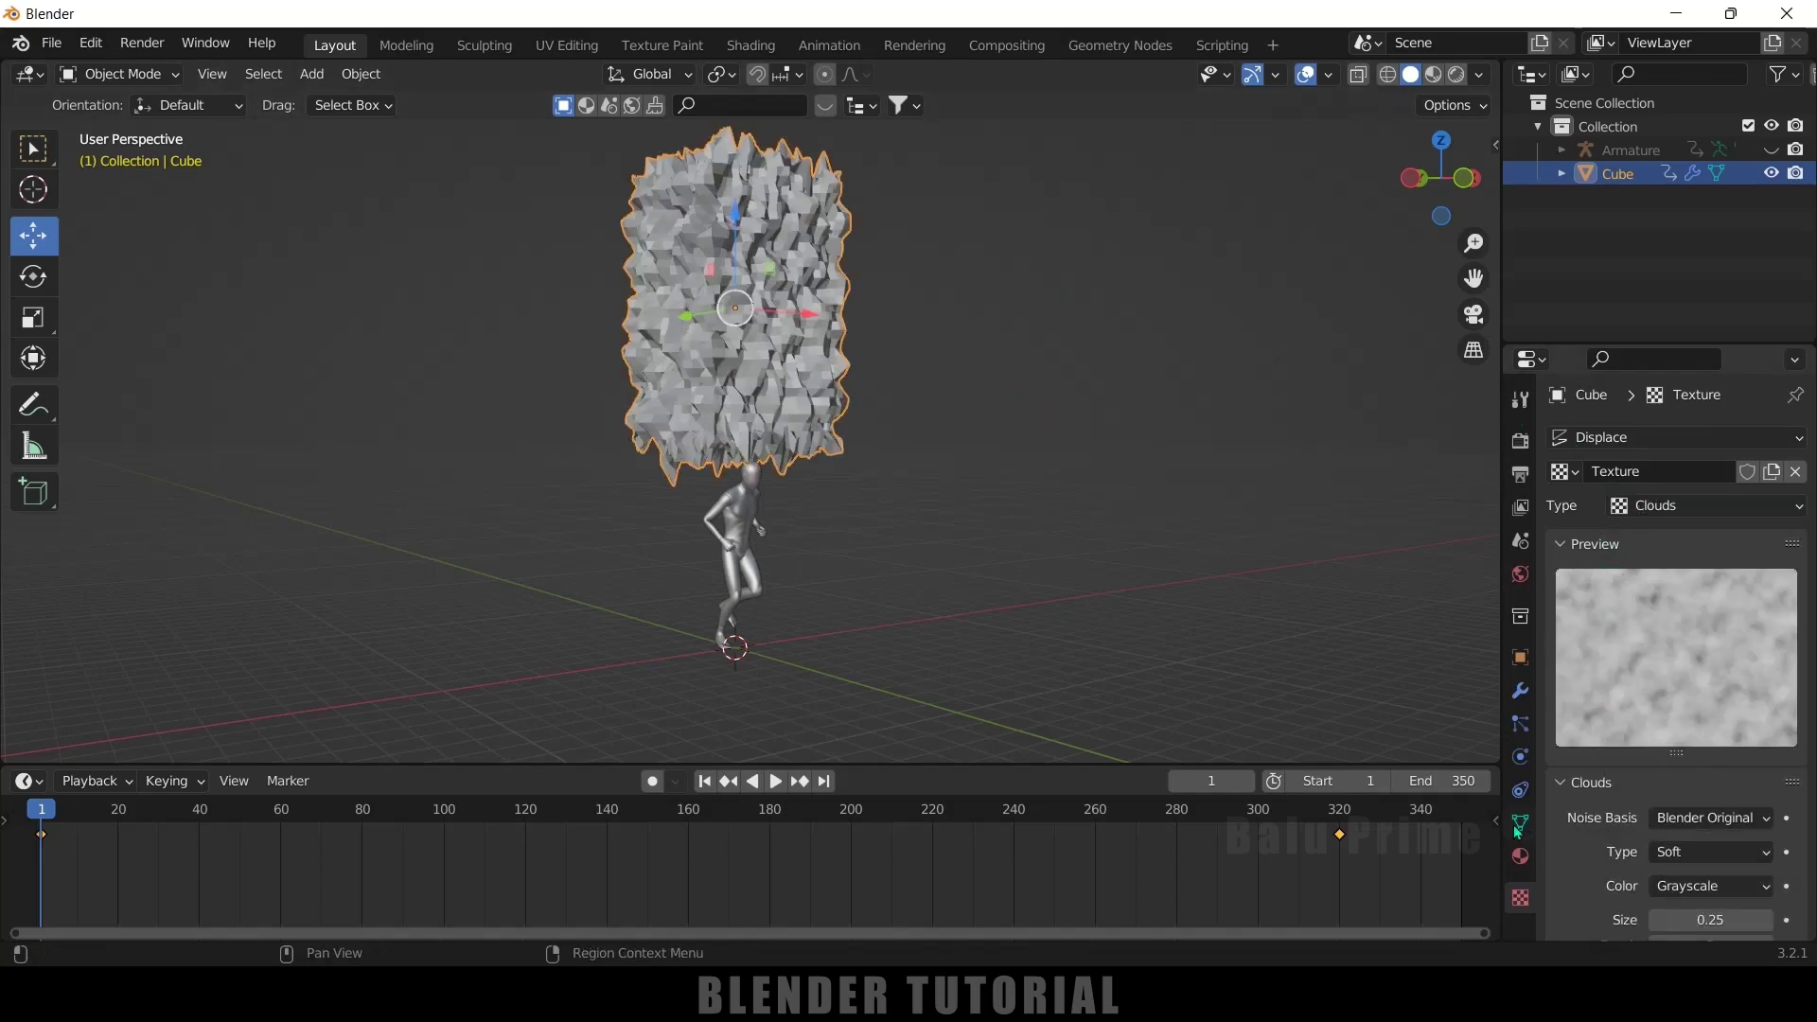
# Step: Set the cube's Displace modifier strength to 0.25 and inspect the rough underside
pyautogui.click(1521, 758)
pyautogui.click(1524, 697)
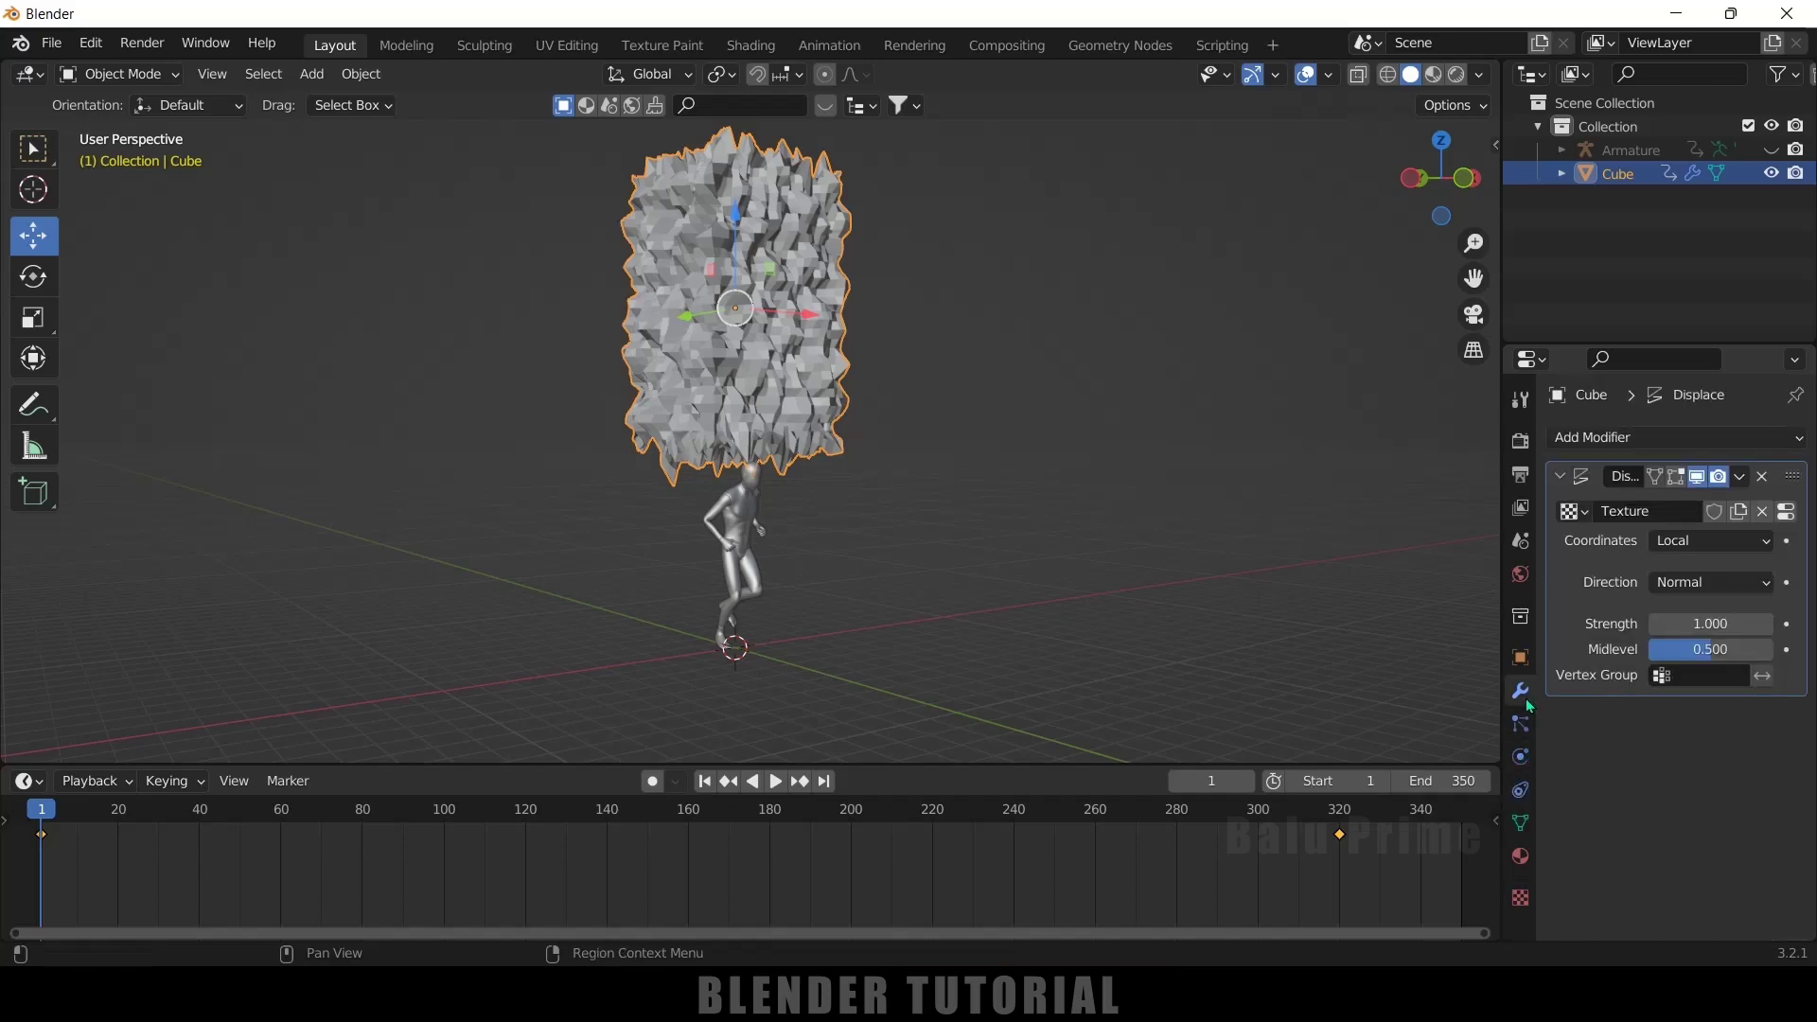
pyautogui.click(1708, 625)
pyautogui.write('.25')
pyautogui.press('Return')
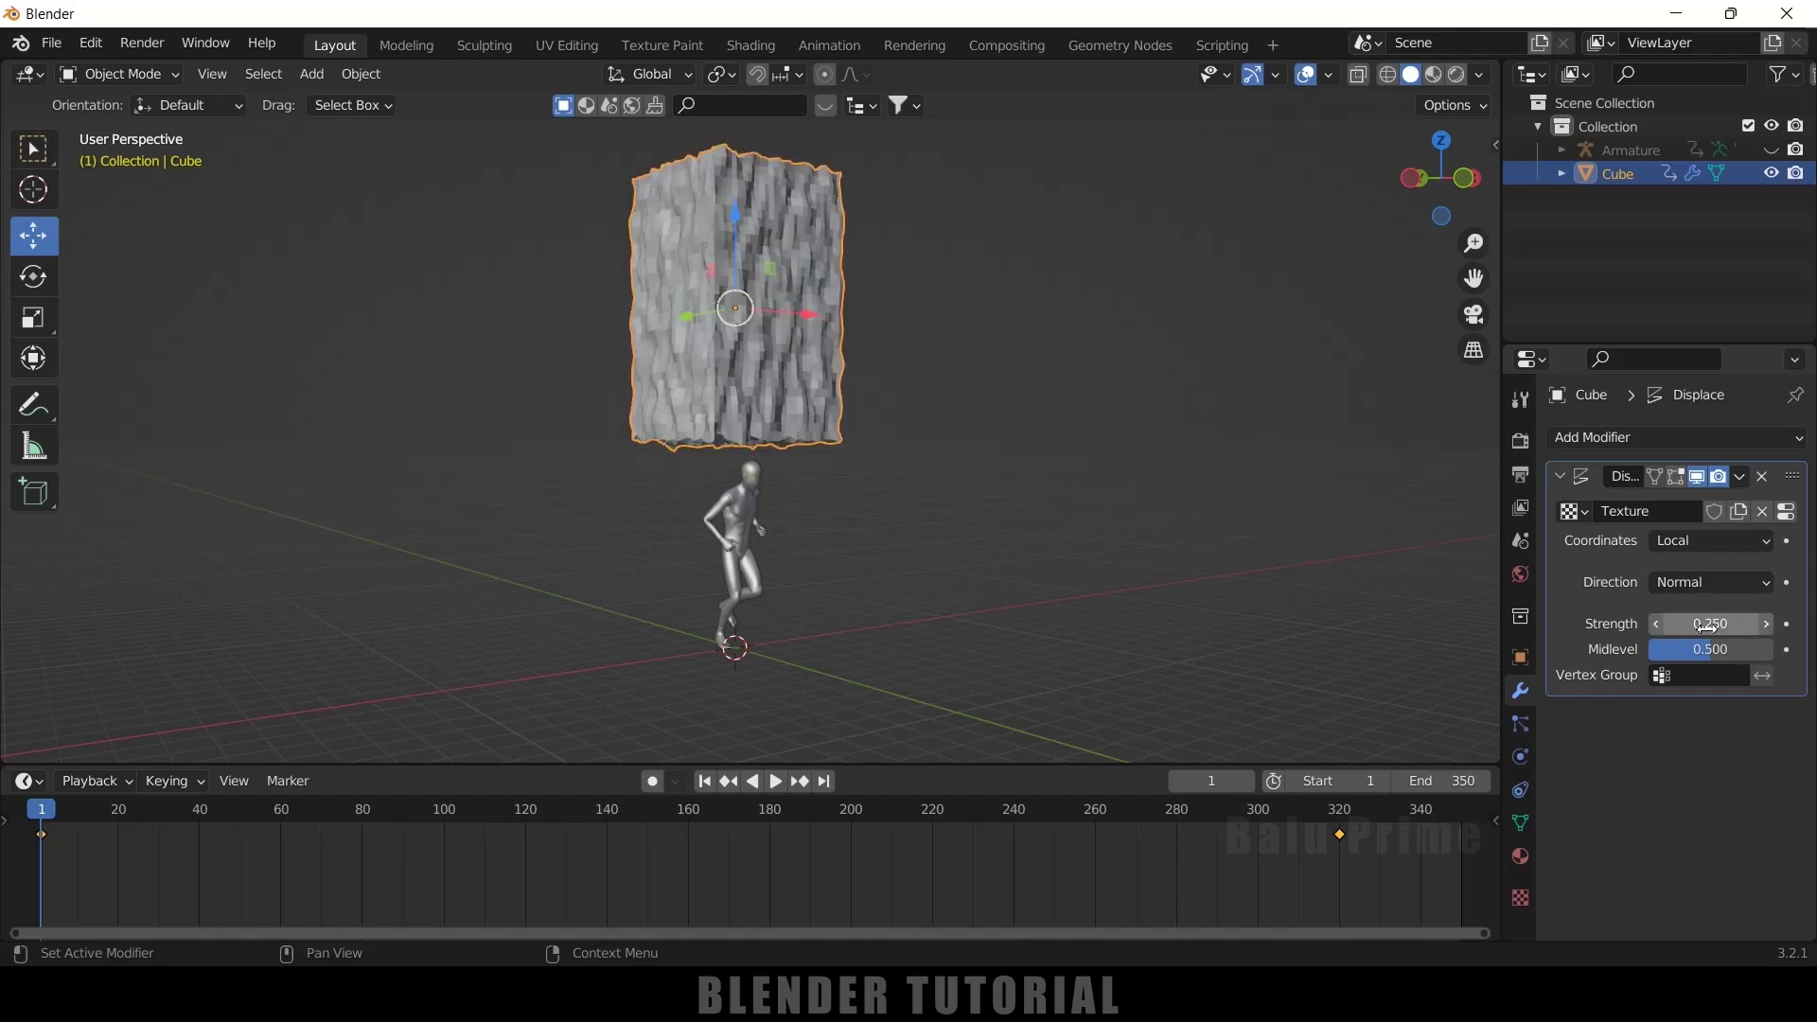
pyautogui.moveTo(1030, 523); pyautogui.dragTo(1043, 477, button='middle')
pyautogui.scroll(2, 1043, 477)
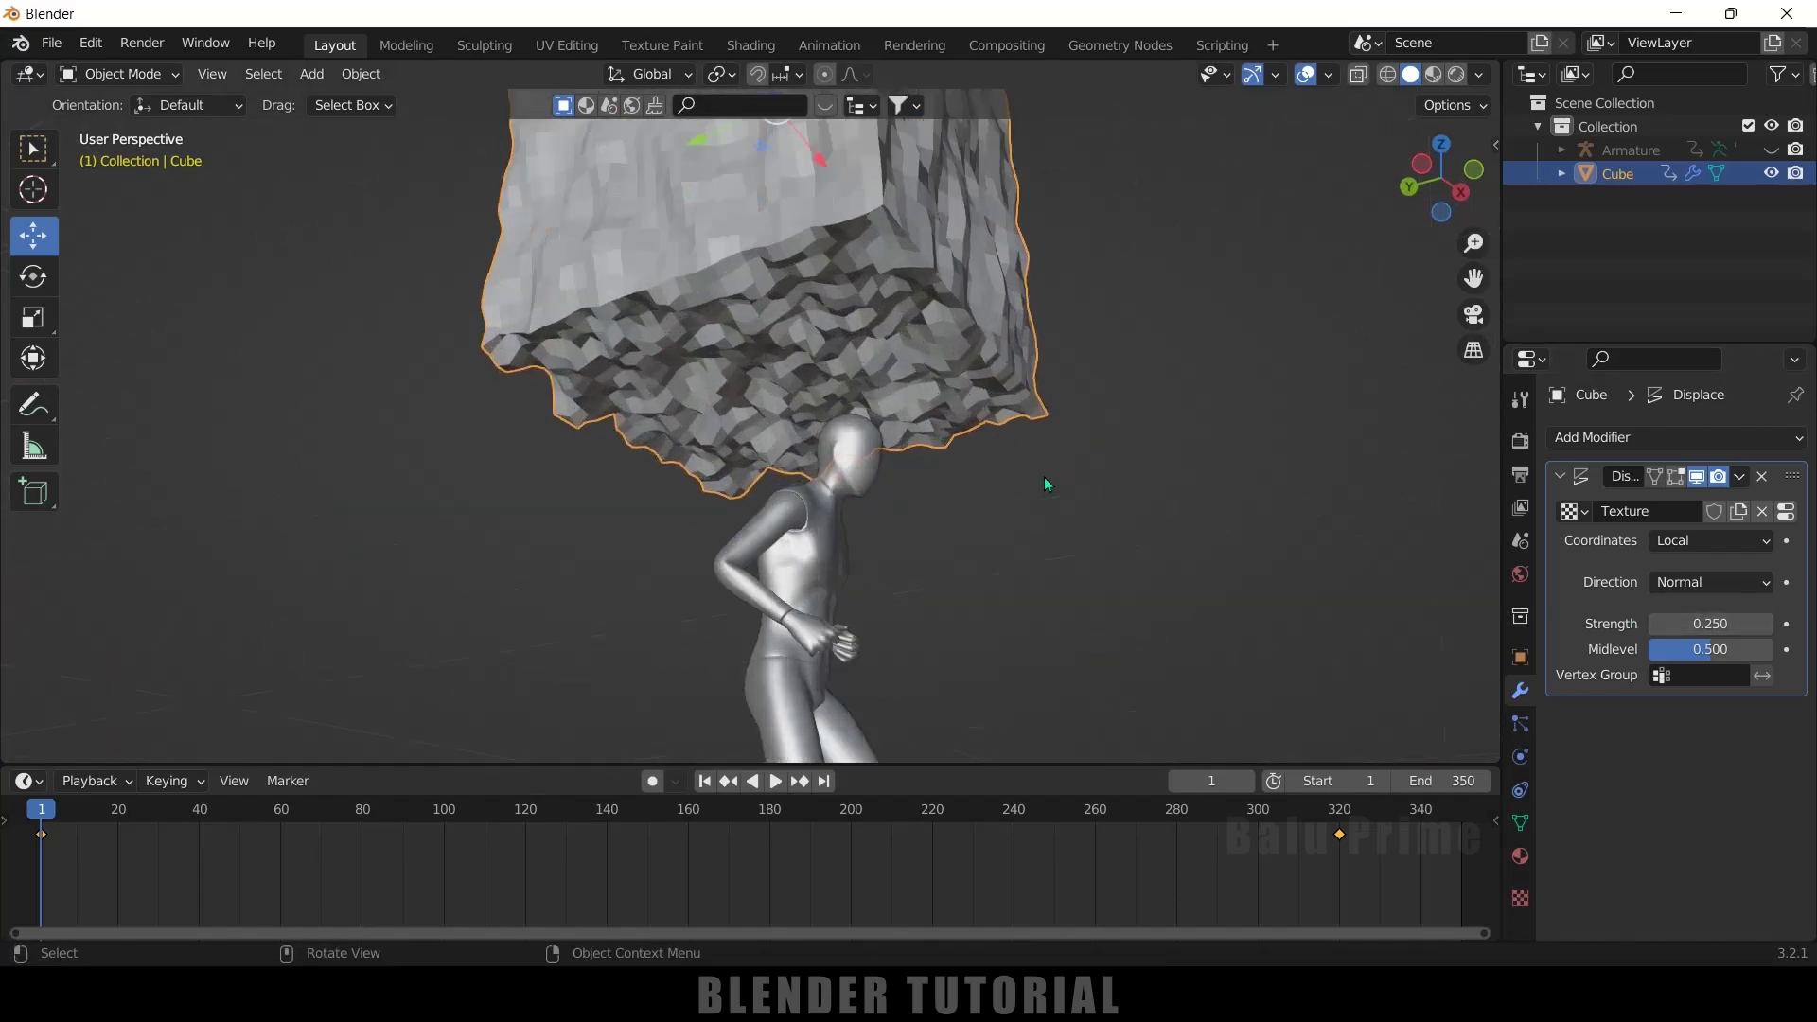
# Step: Shade the displaced cube smooth and play the animation to about frame 182
pyautogui.rightClick(914, 309)
pyautogui.click(898, 316)
pyautogui.scroll(-3, 898, 322)
pyautogui.moveTo(897, 321); pyautogui.dragTo(956, 504, button='middle')
pyautogui.press('space')
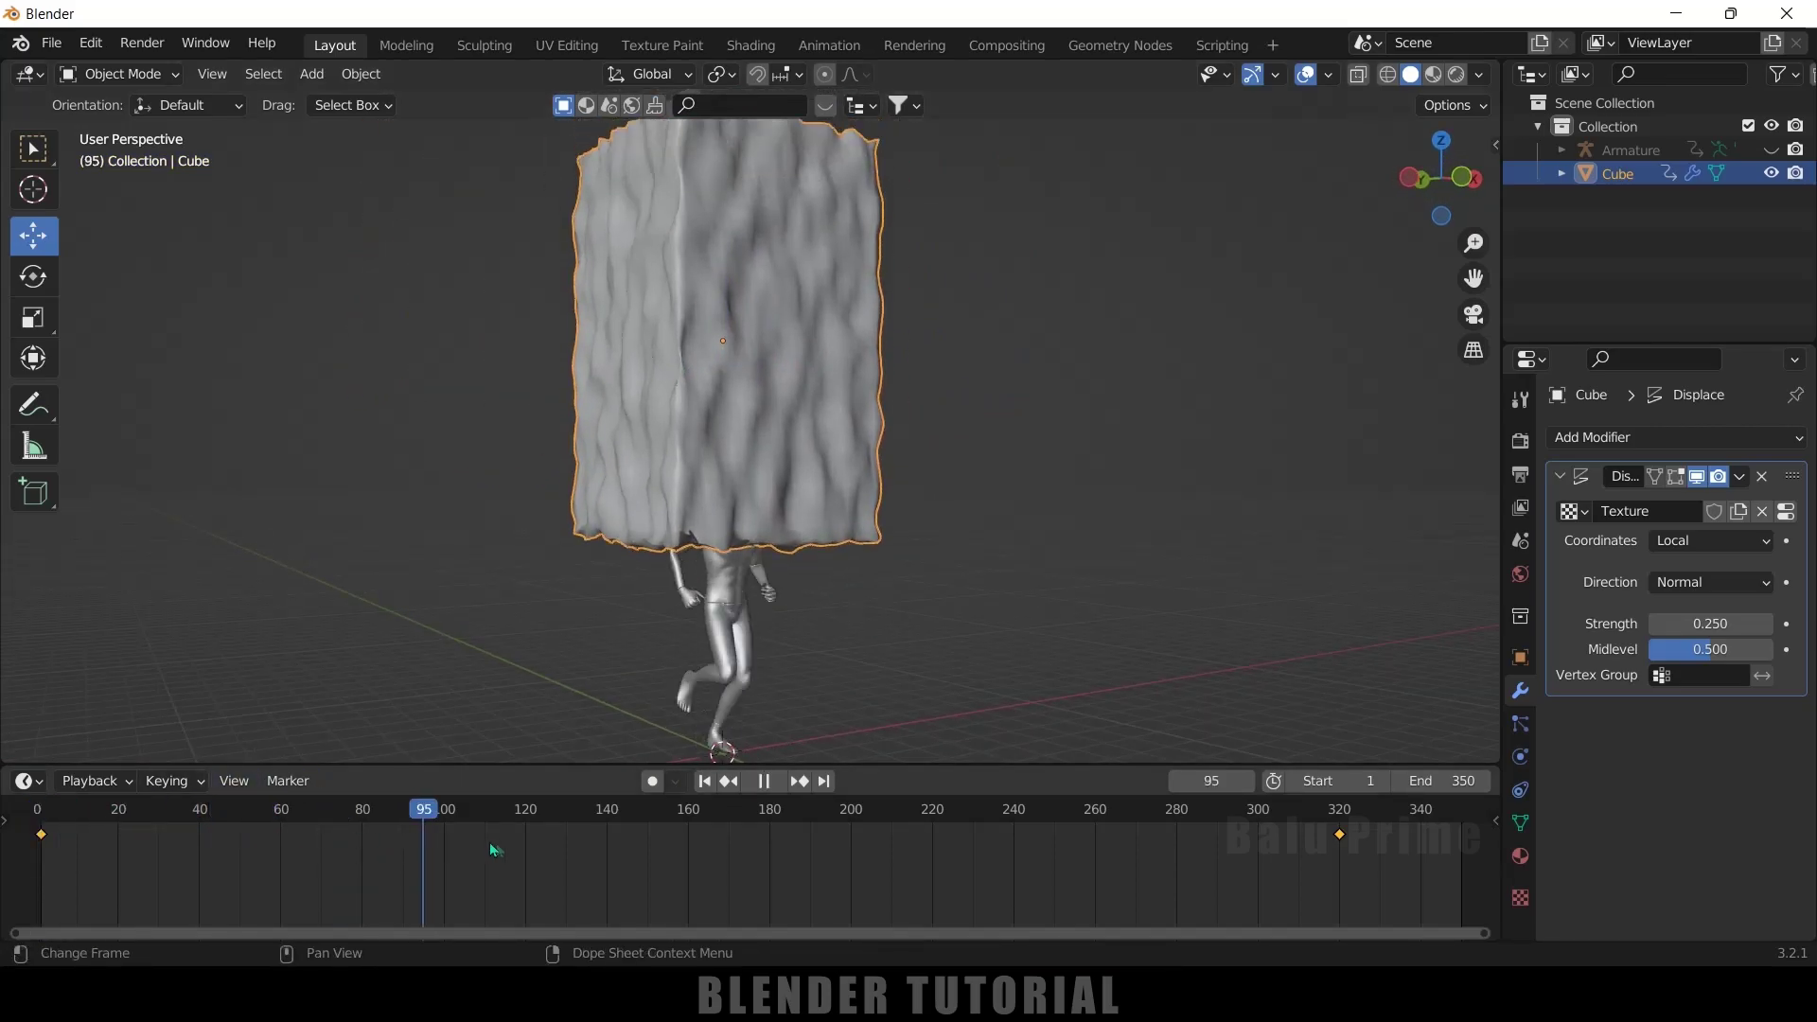
pyautogui.press('space')
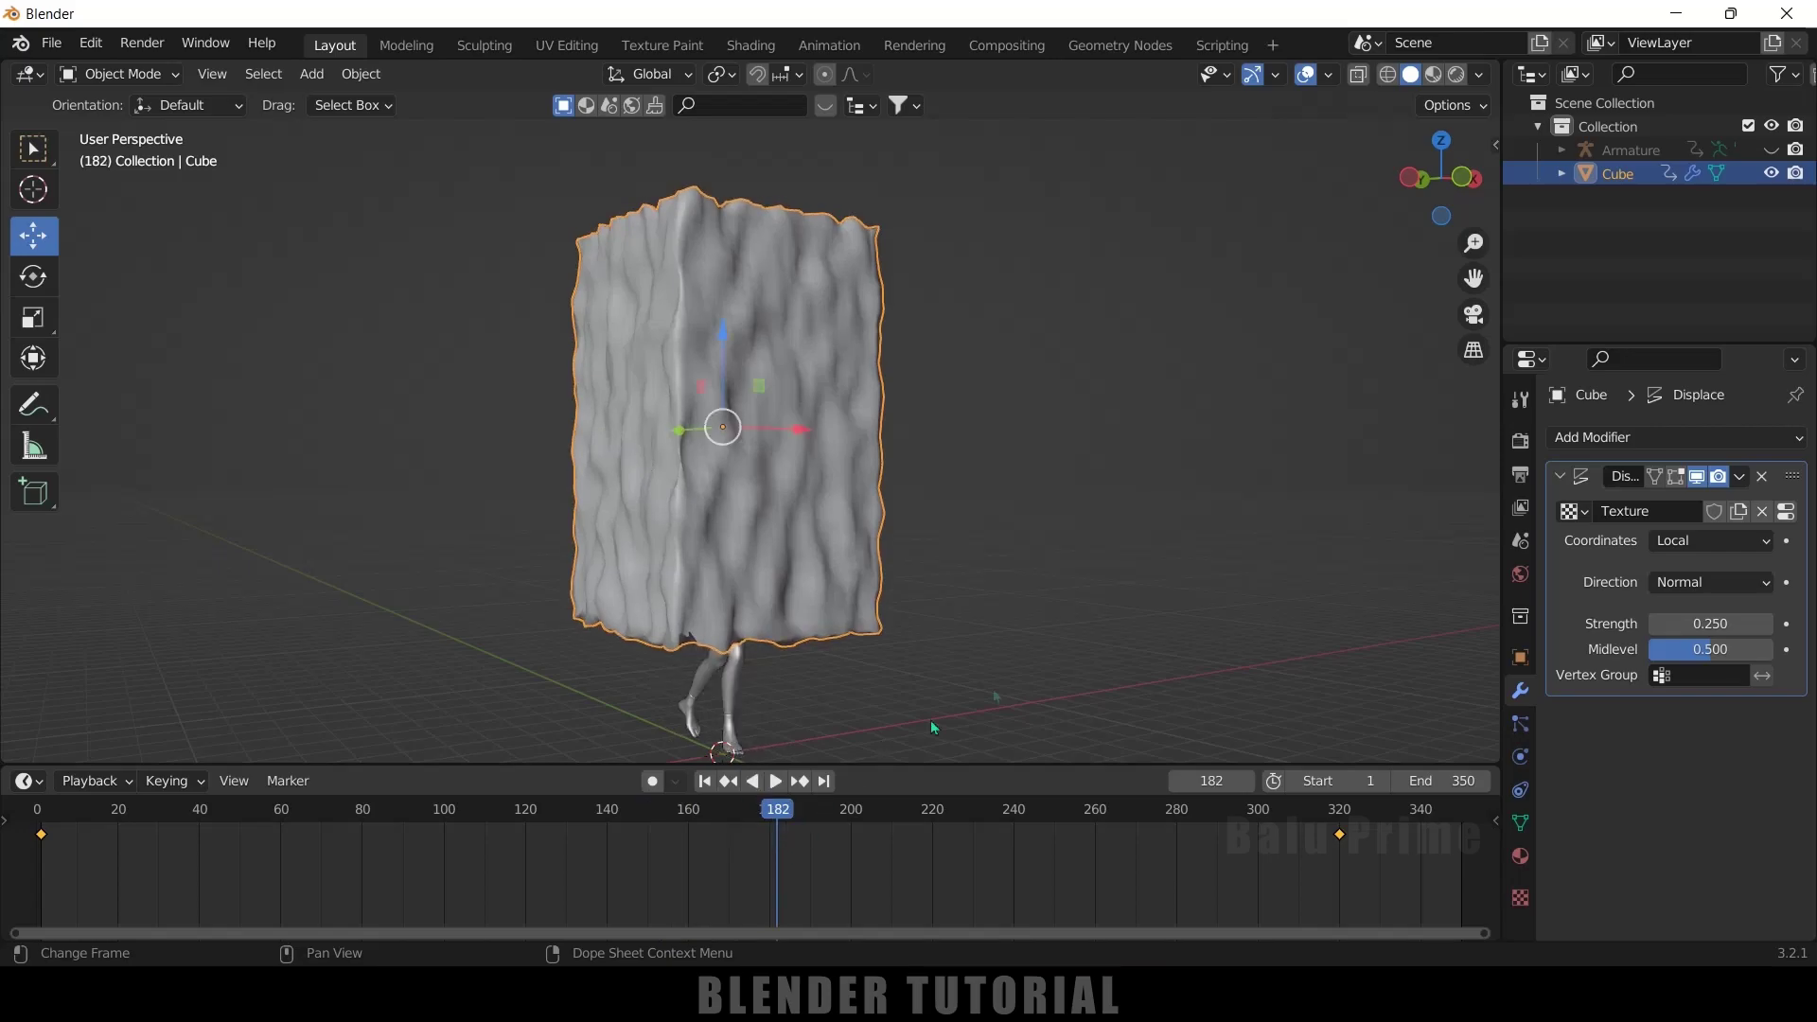
# Step: Hide the cube and examine the cut edges of the character's legs from several angles
pyautogui.click(1771, 173)
pyautogui.scroll(3, 750, 503)
pyautogui.moveTo(852, 454); pyautogui.dragTo(629, 519, button='middle')
pyautogui.moveTo(793, 847); pyautogui.dragTo(651, 824)
pyautogui.scroll(-3, 745, 449)
pyautogui.moveTo(765, 496); pyautogui.dragTo(866, 504, button='middle')
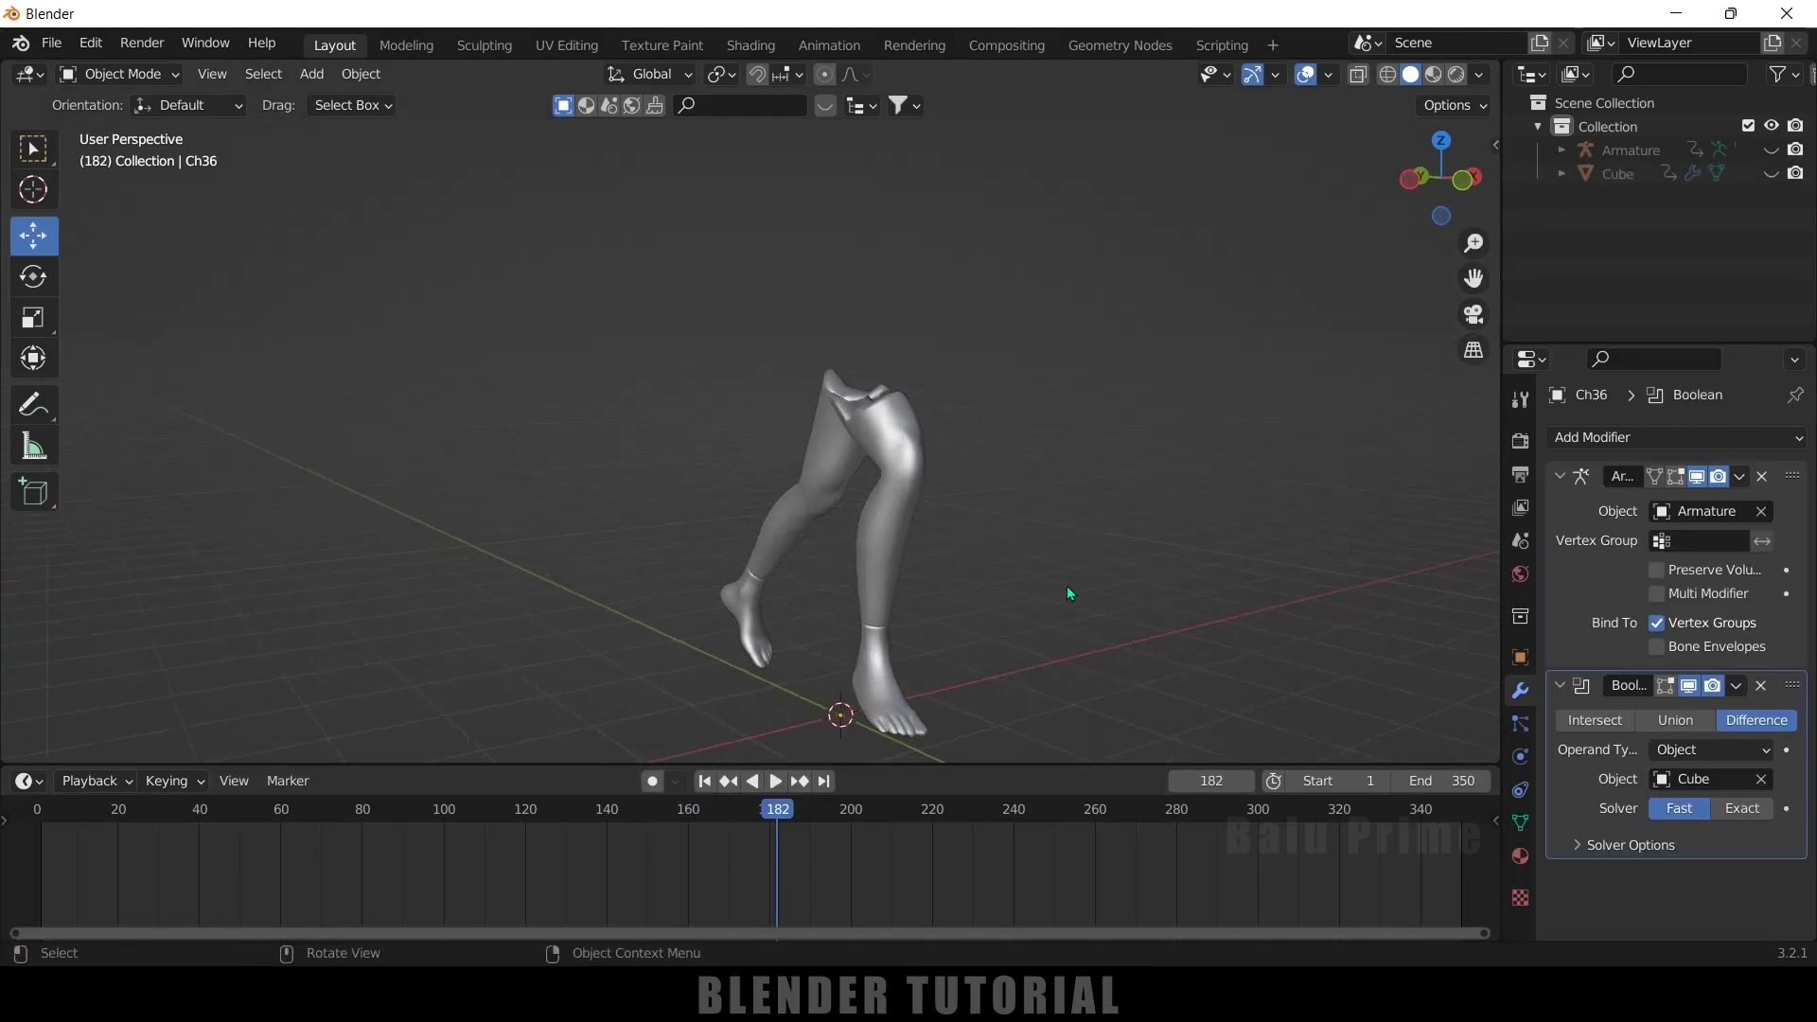
pyautogui.scroll(-3, 1065, 587)
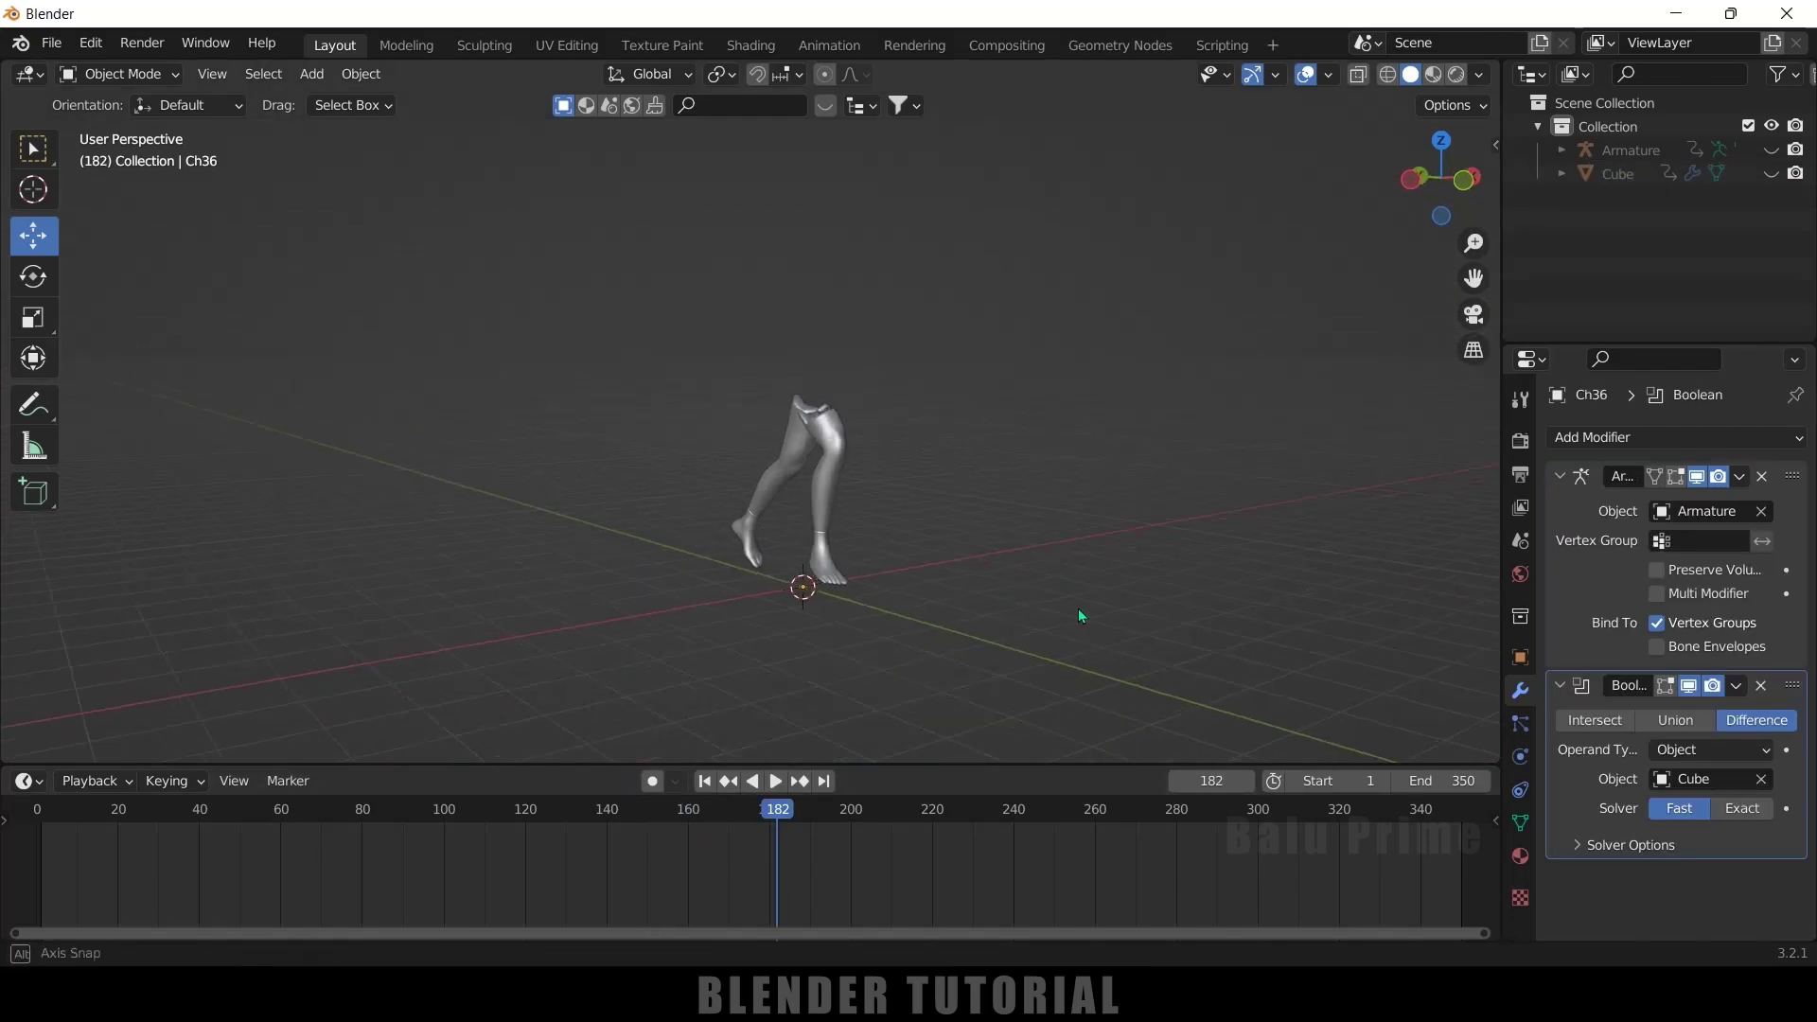
pyautogui.moveTo(1077, 609); pyautogui.dragTo(1056, 462, button='middle')
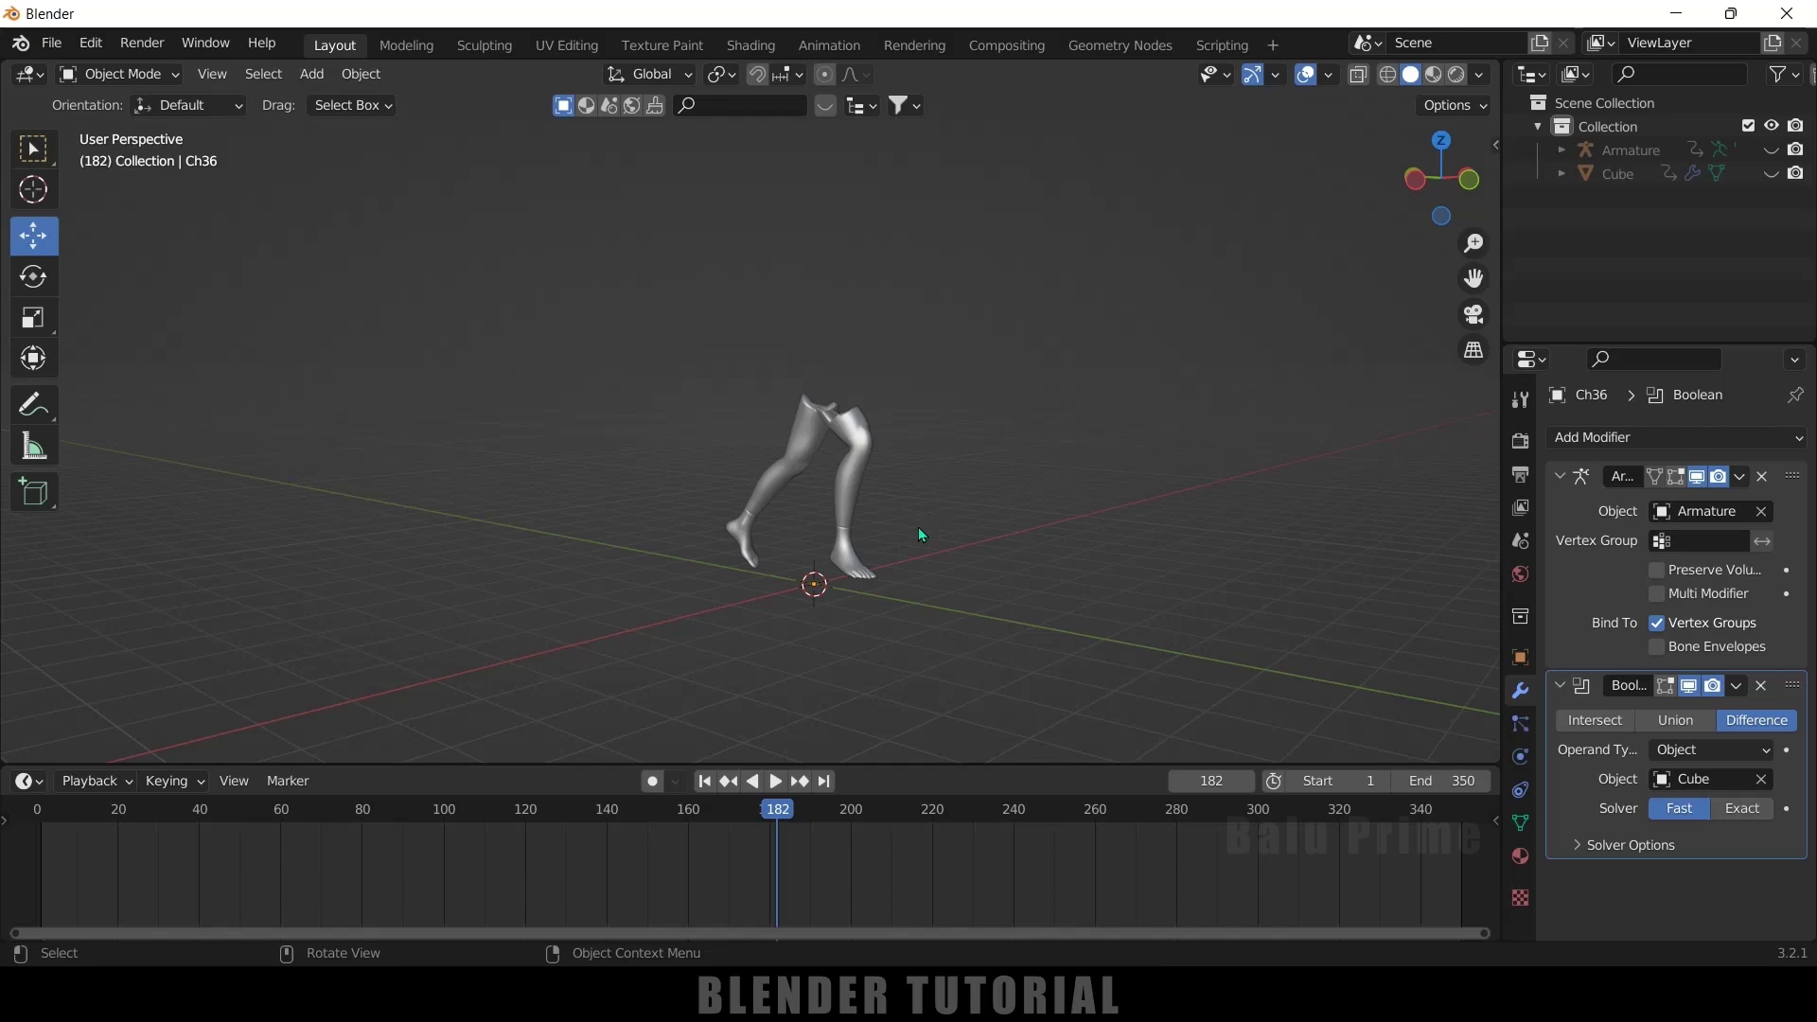
# Step: Show and select the cube again, returning the animation to frame 1
pyautogui.click(1771, 173)
pyautogui.click(1590, 175)
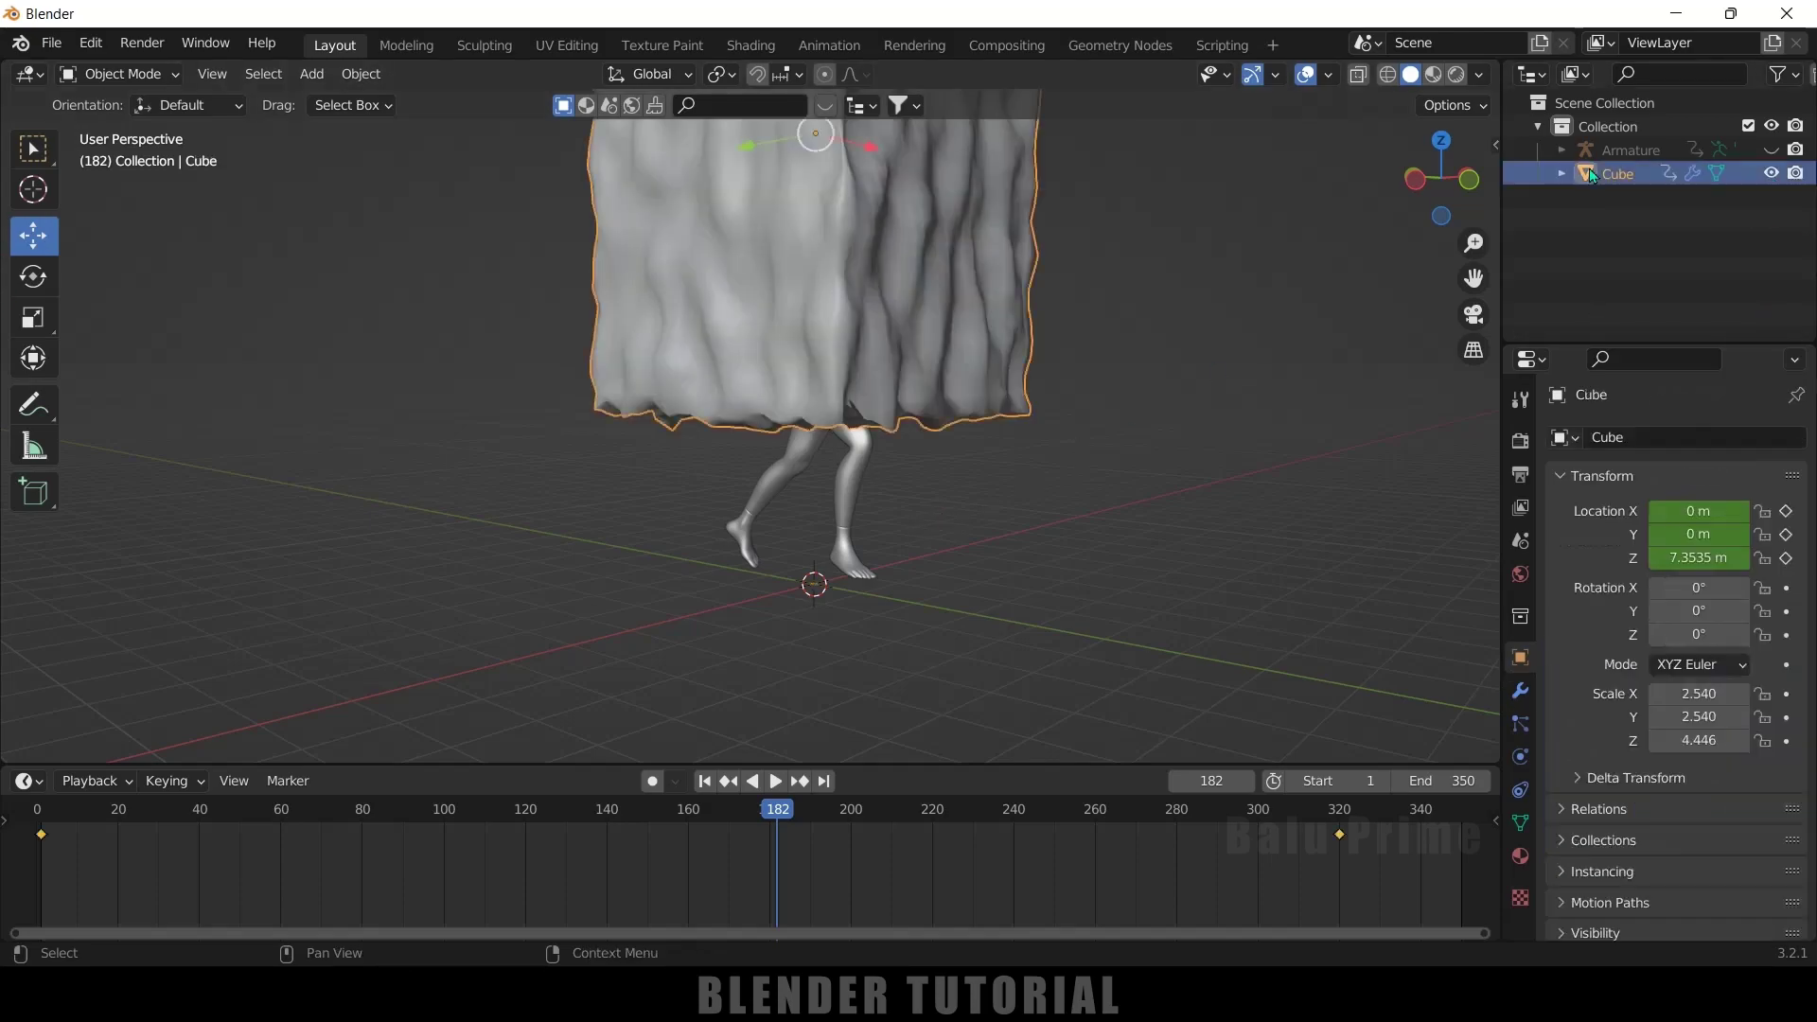
pyautogui.click(705, 782)
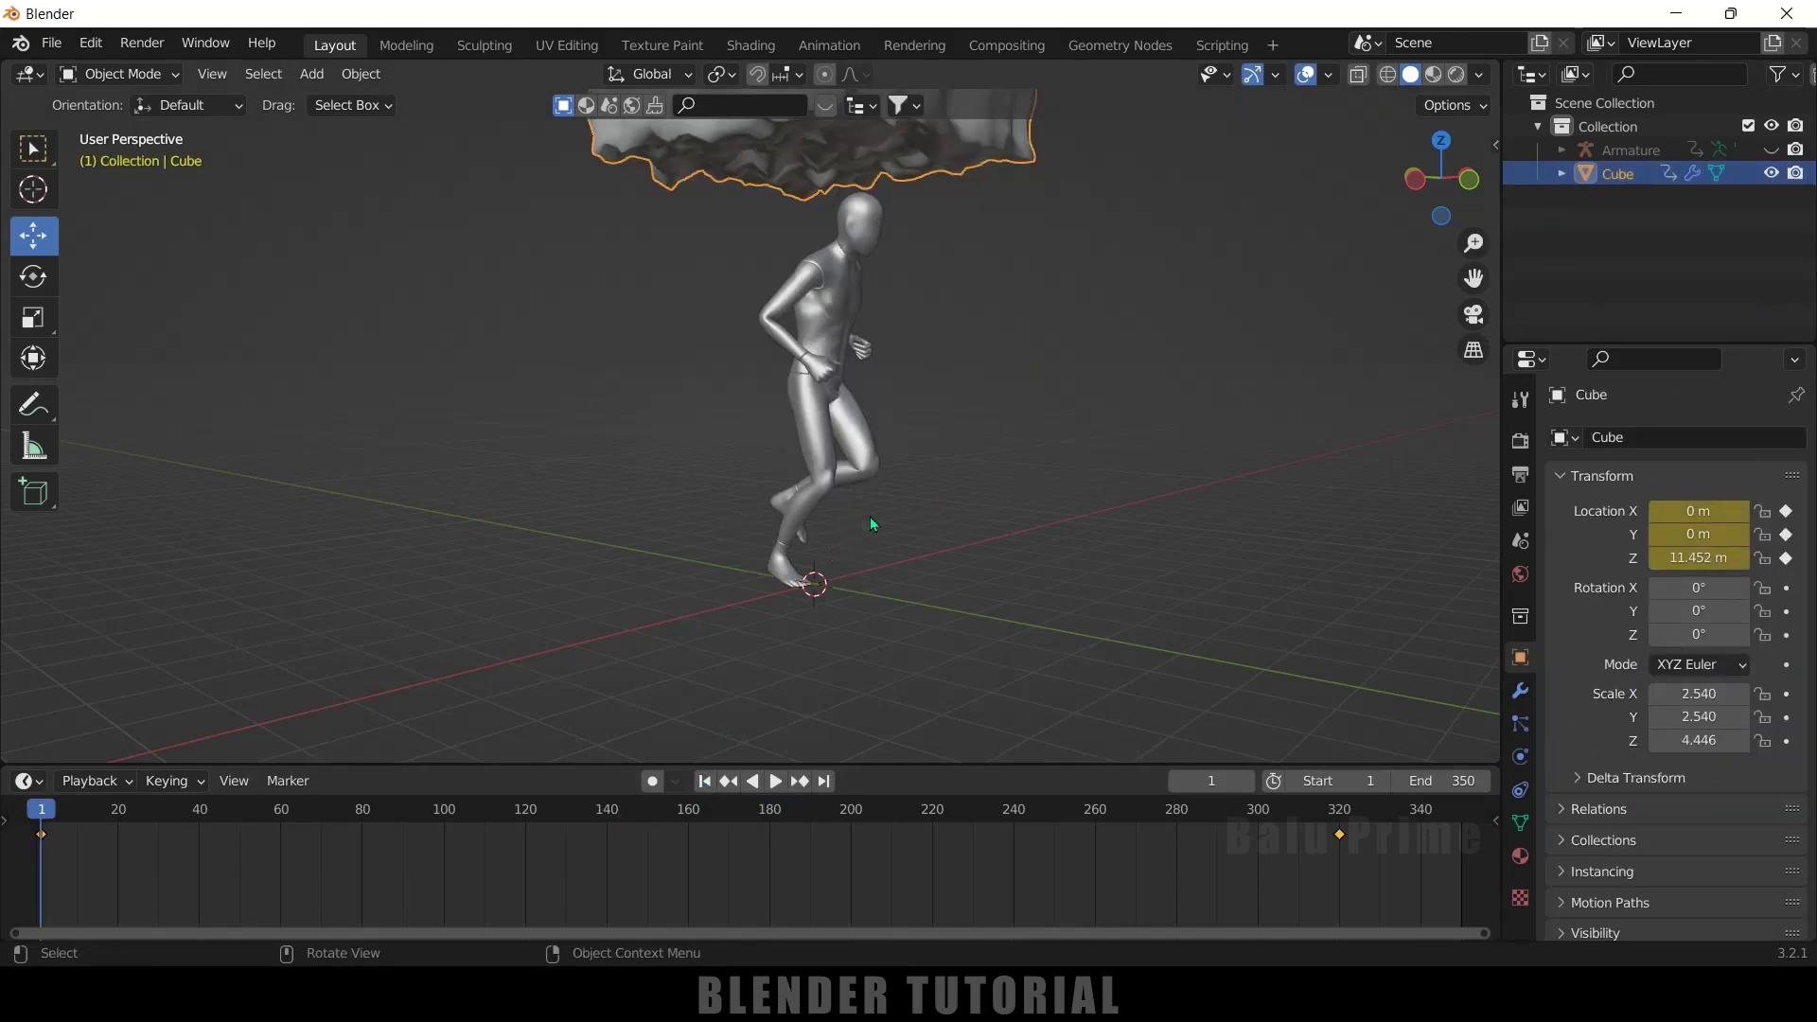
pyautogui.scroll(3, 979, 469)
# Step: Add a particle system to the character mesh
pyautogui.click(816, 526)
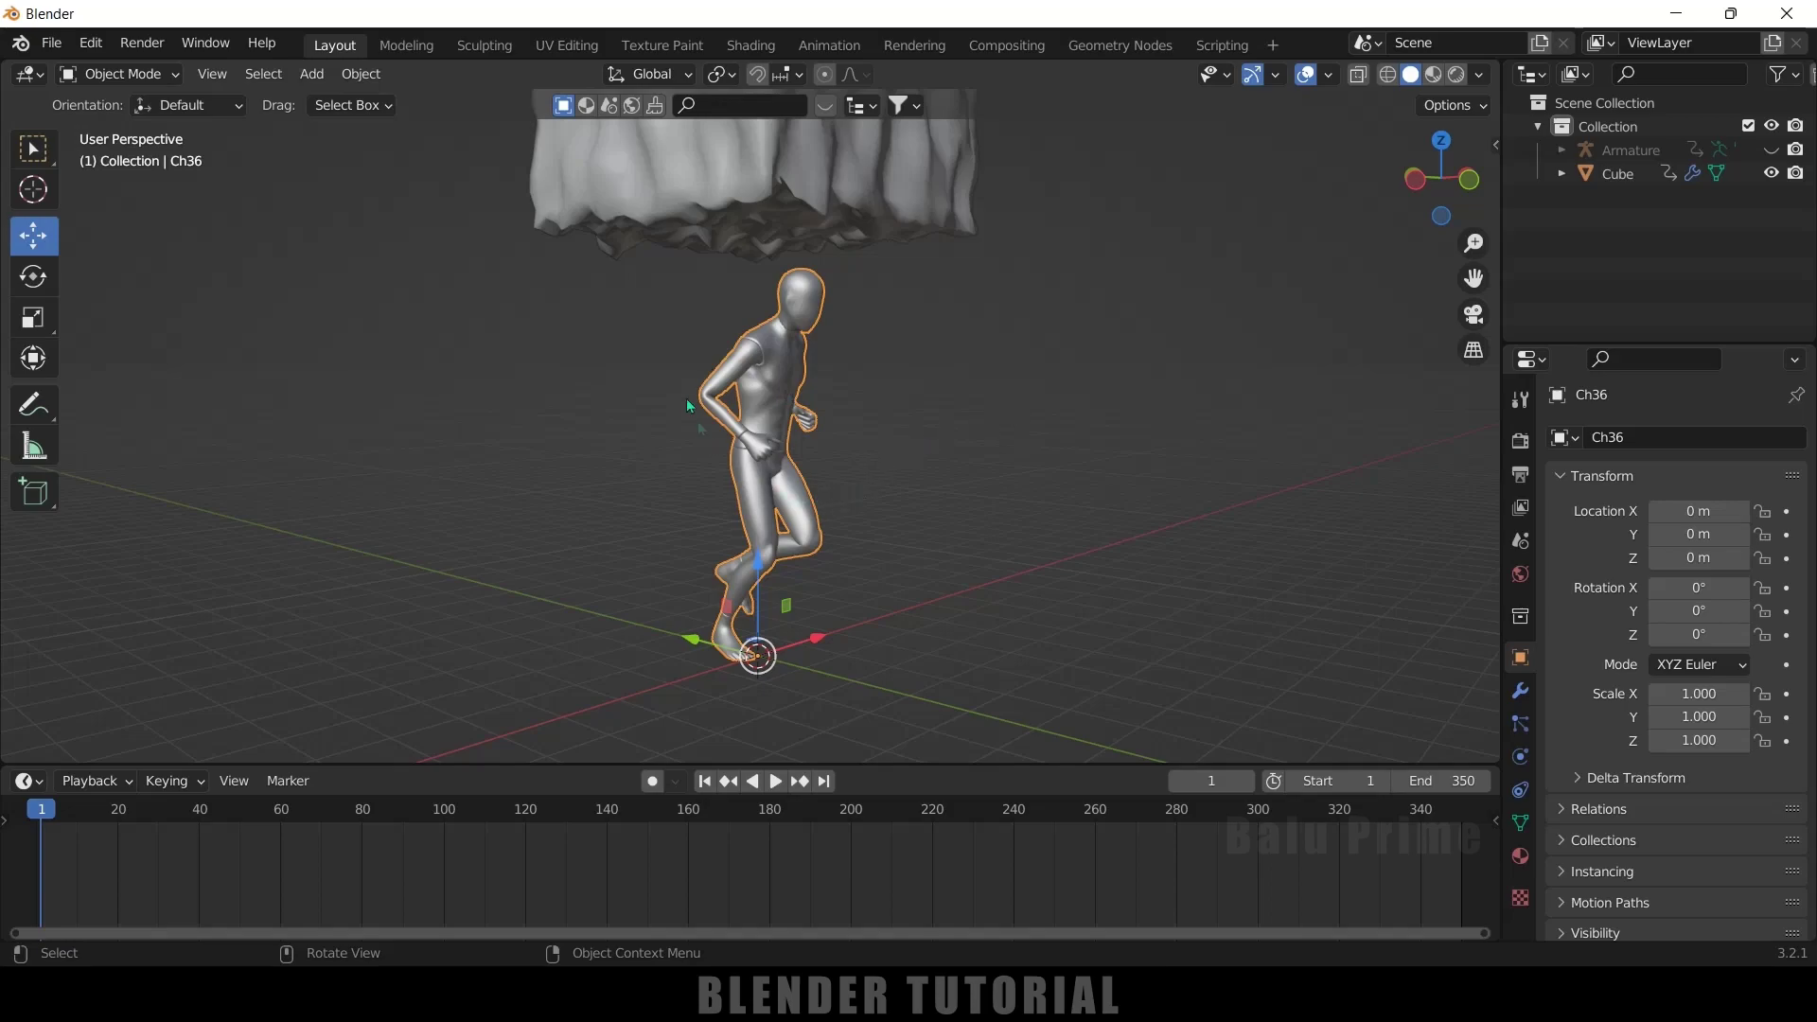
pyautogui.keyDown('shift'); pyautogui.click(756, 435); pyautogui.keyUp('shift')
pyautogui.keyDown('shift'); pyautogui.click(751, 452); pyautogui.keyUp('shift')
pyautogui.click(1520, 724)
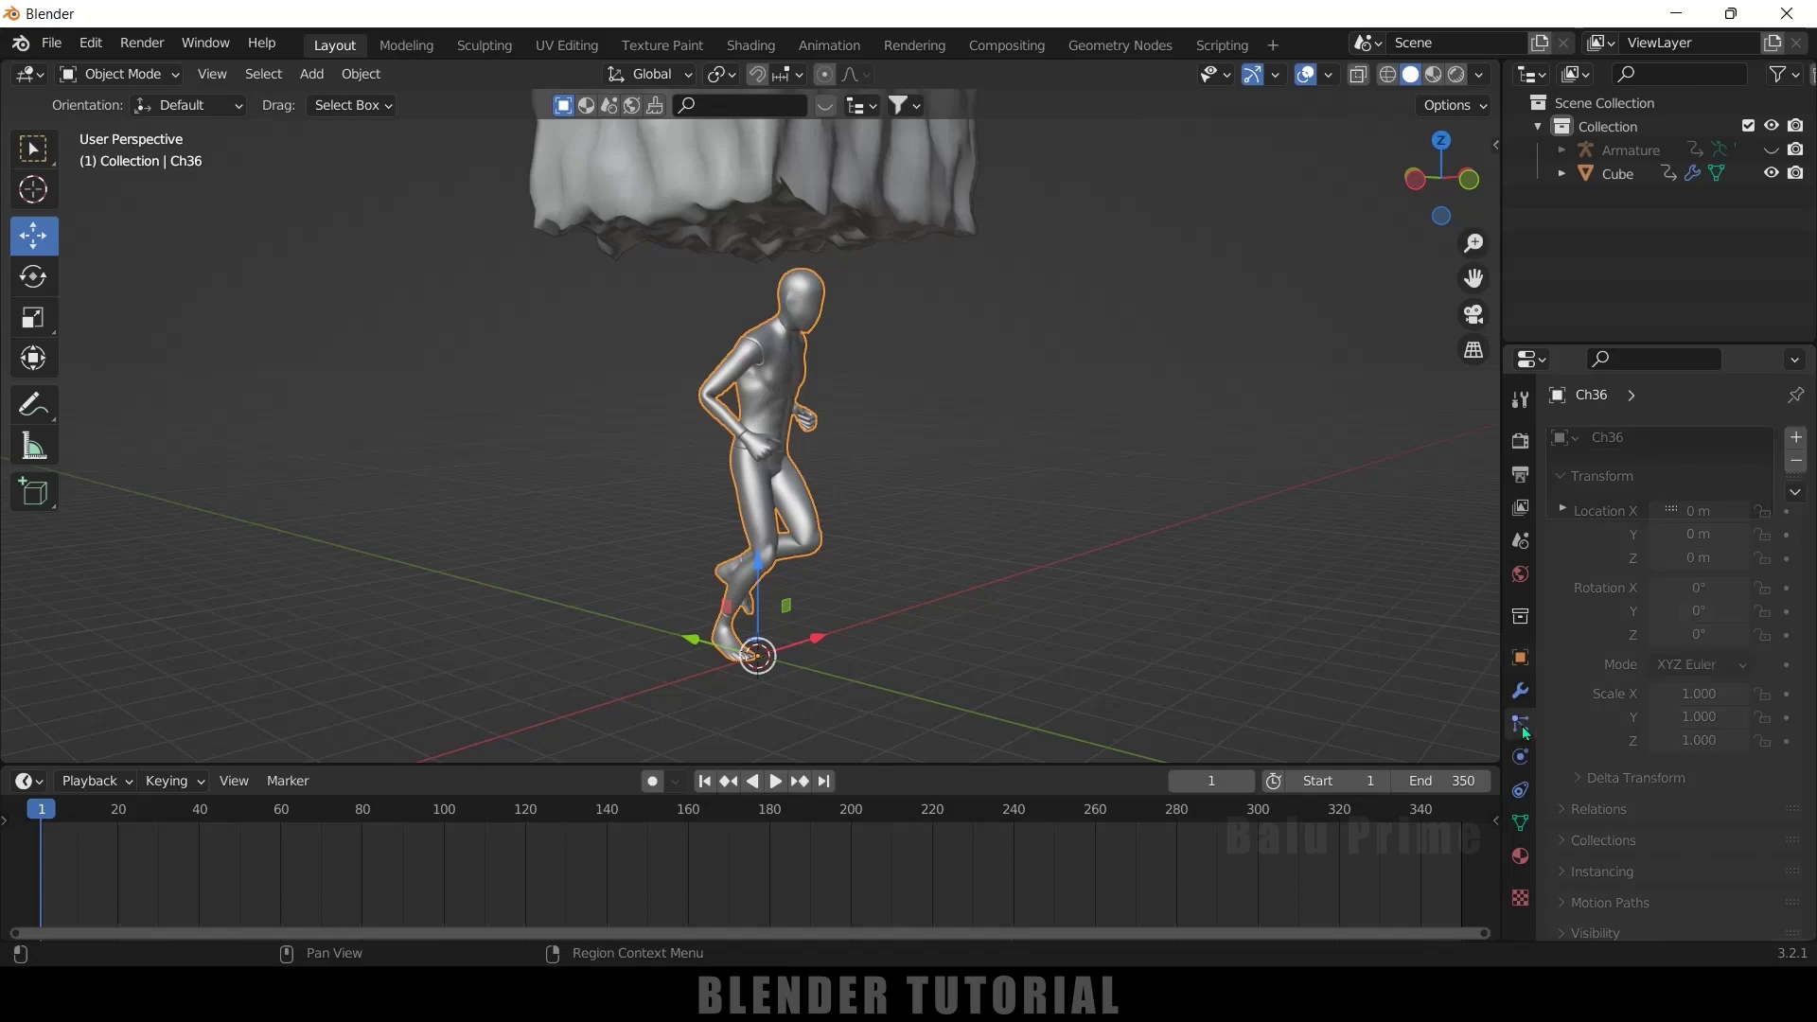
pyautogui.click(1792, 445)
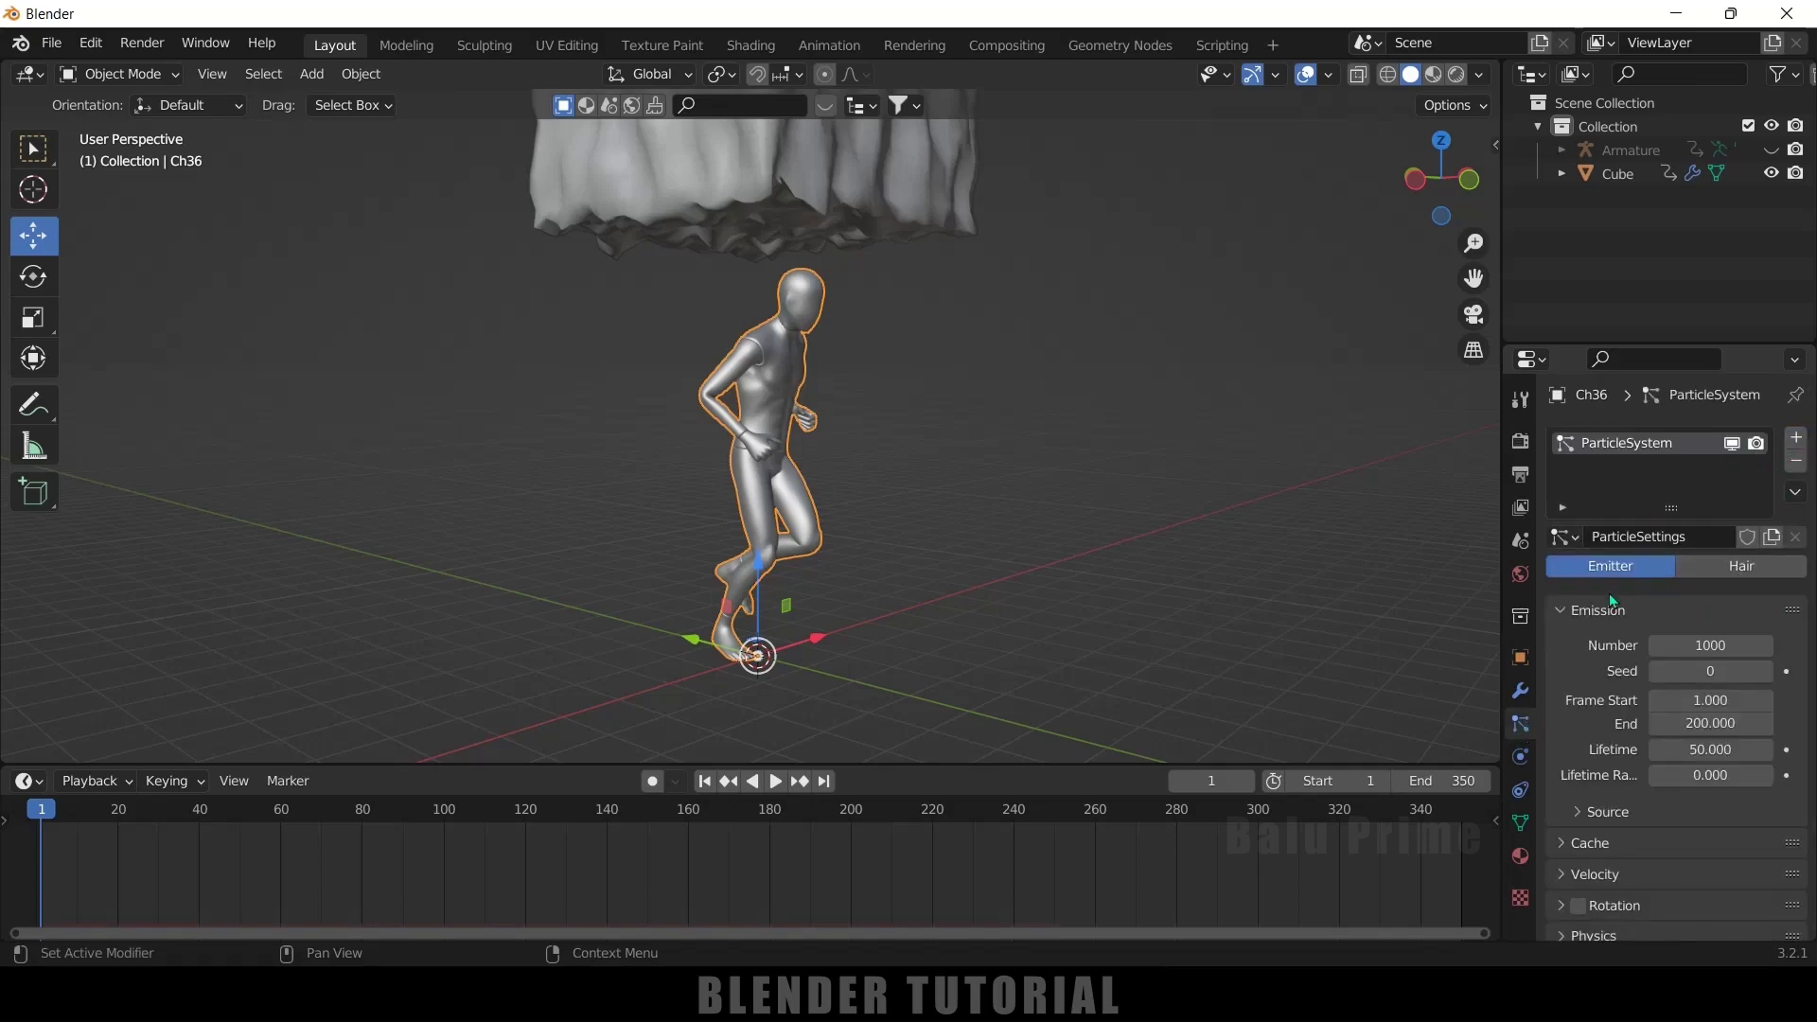
# Step: Enable Use Modifier Stack in the emission source settings of the character's particle system
pyautogui.scroll(-2, 1603, 613)
pyautogui.scroll(-2, 1604, 553)
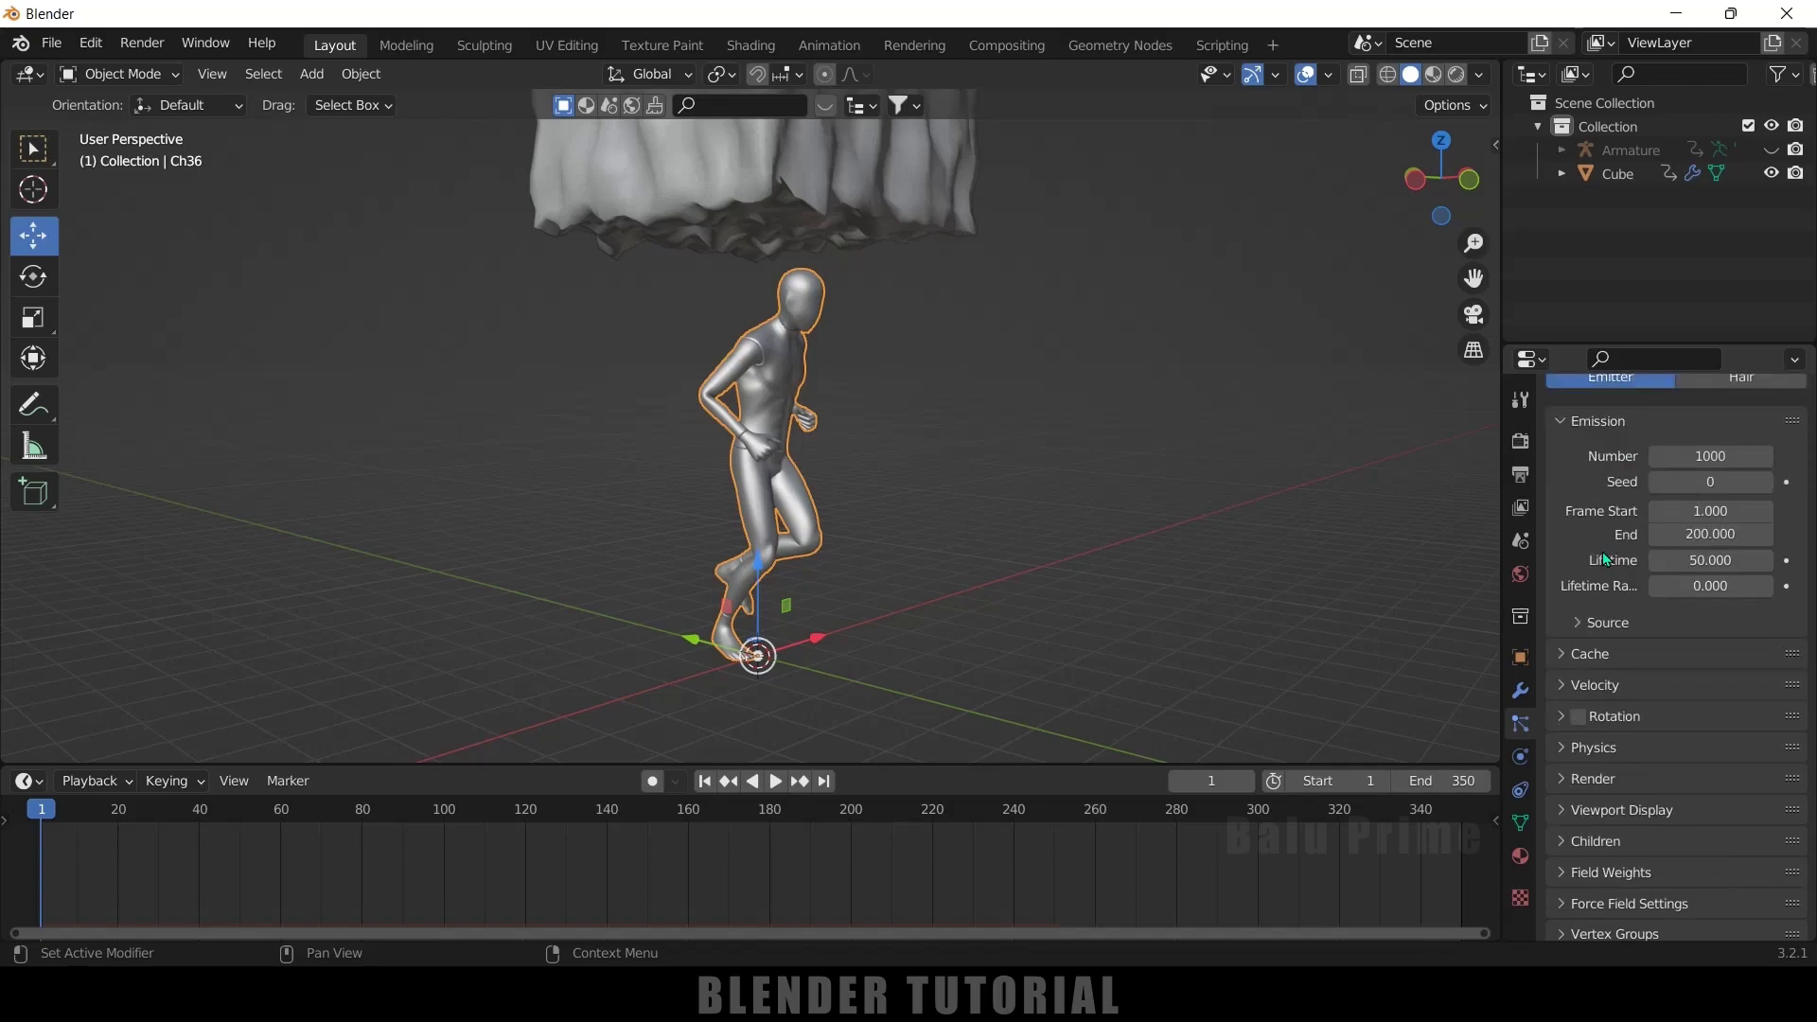
pyautogui.click(1586, 621)
pyautogui.scroll(-3, 1581, 615)
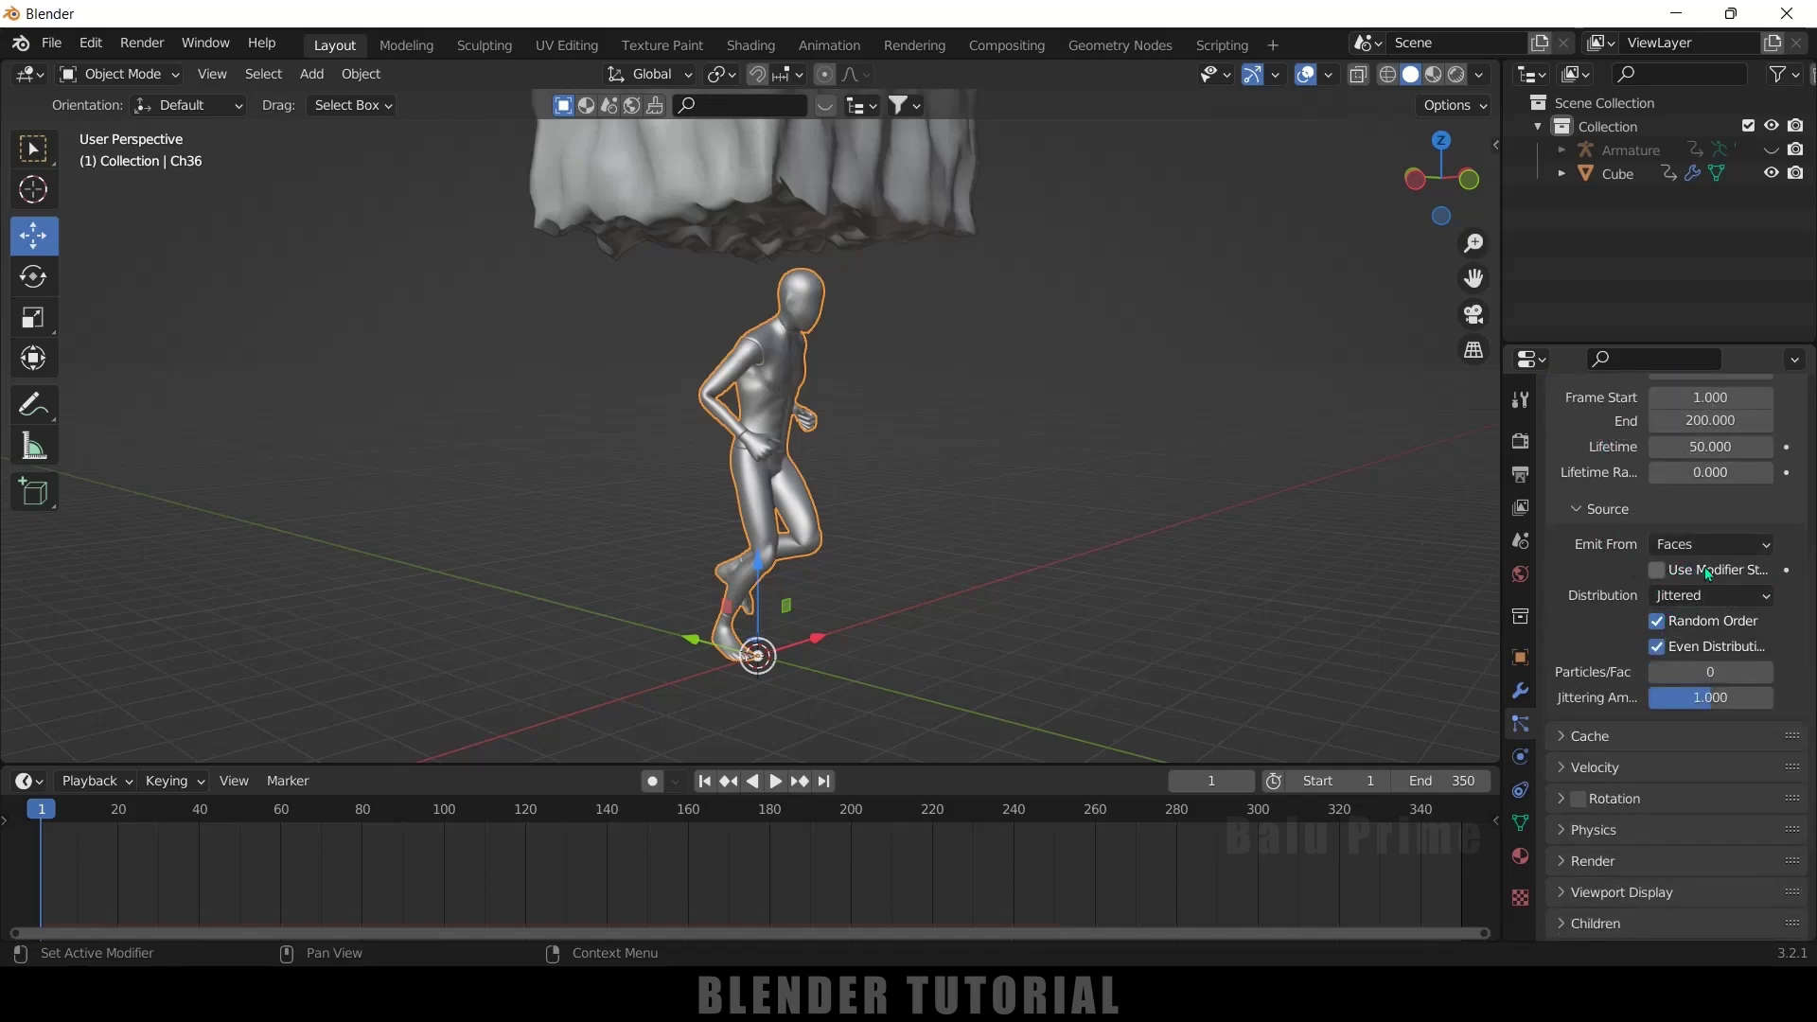
pyautogui.click(1658, 571)
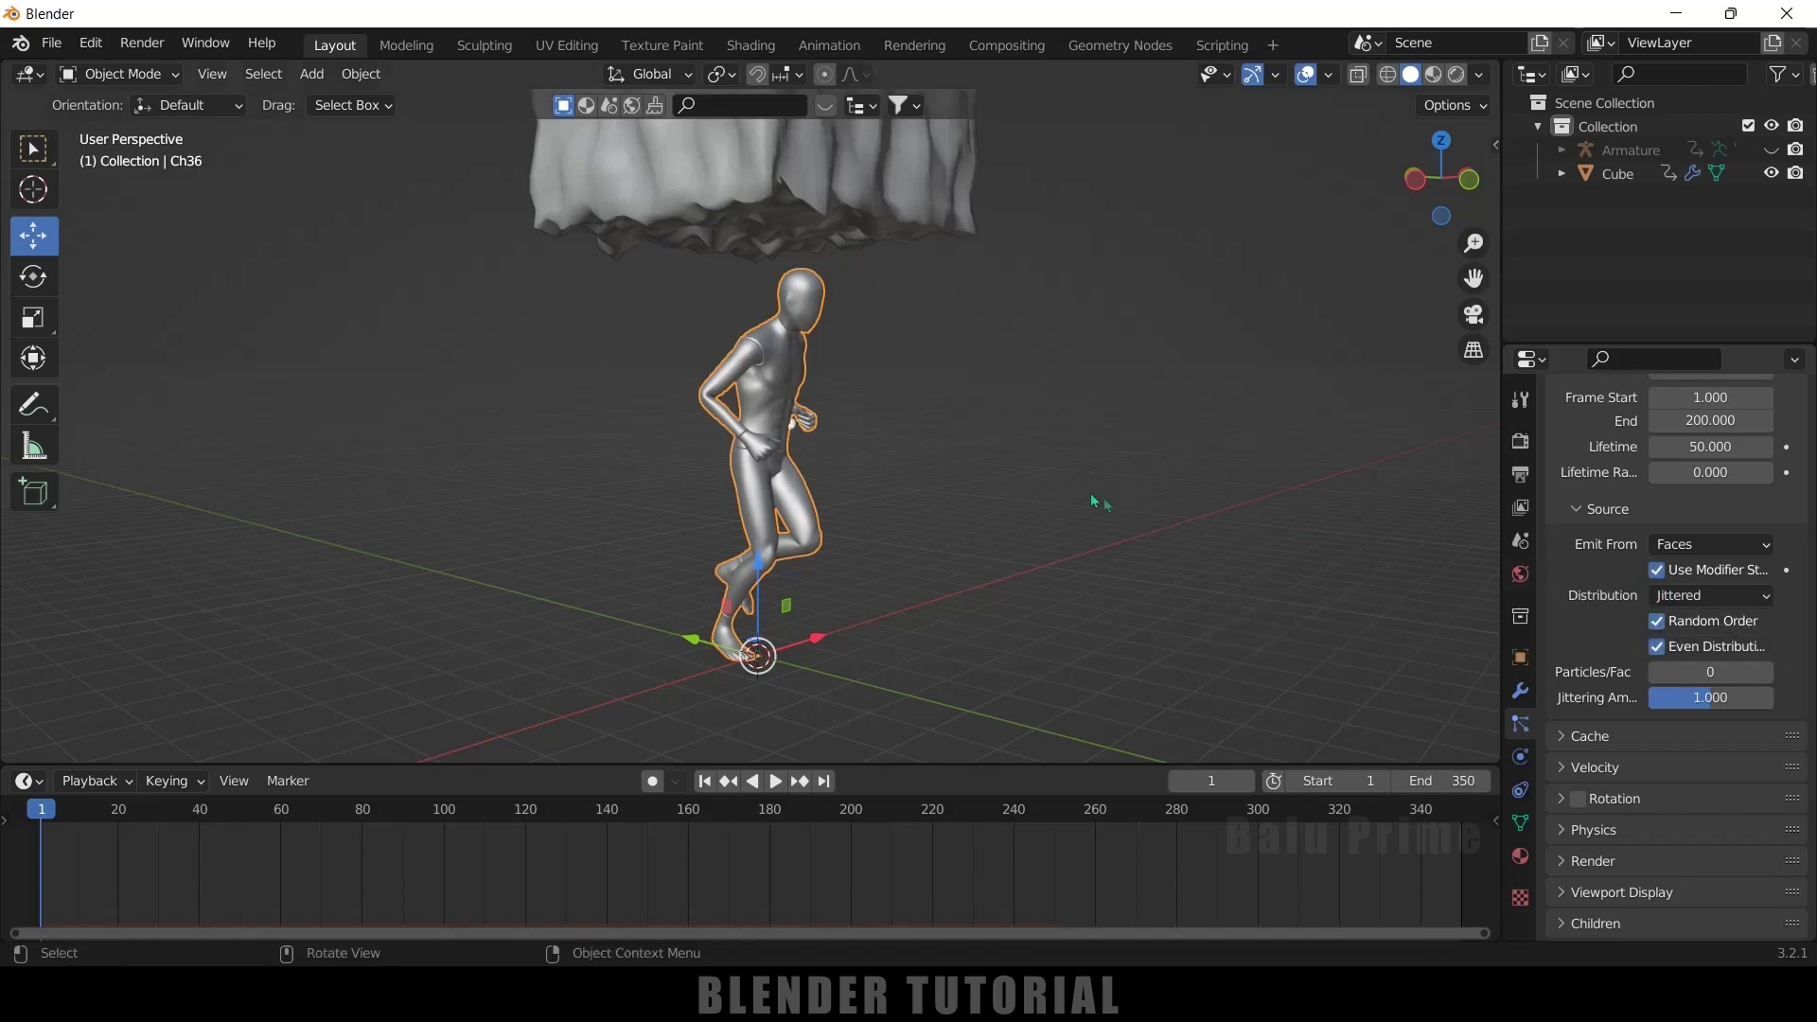
# Step: Play the particle emission to about frame 37 and examine the particles around the character
pyautogui.press('space')
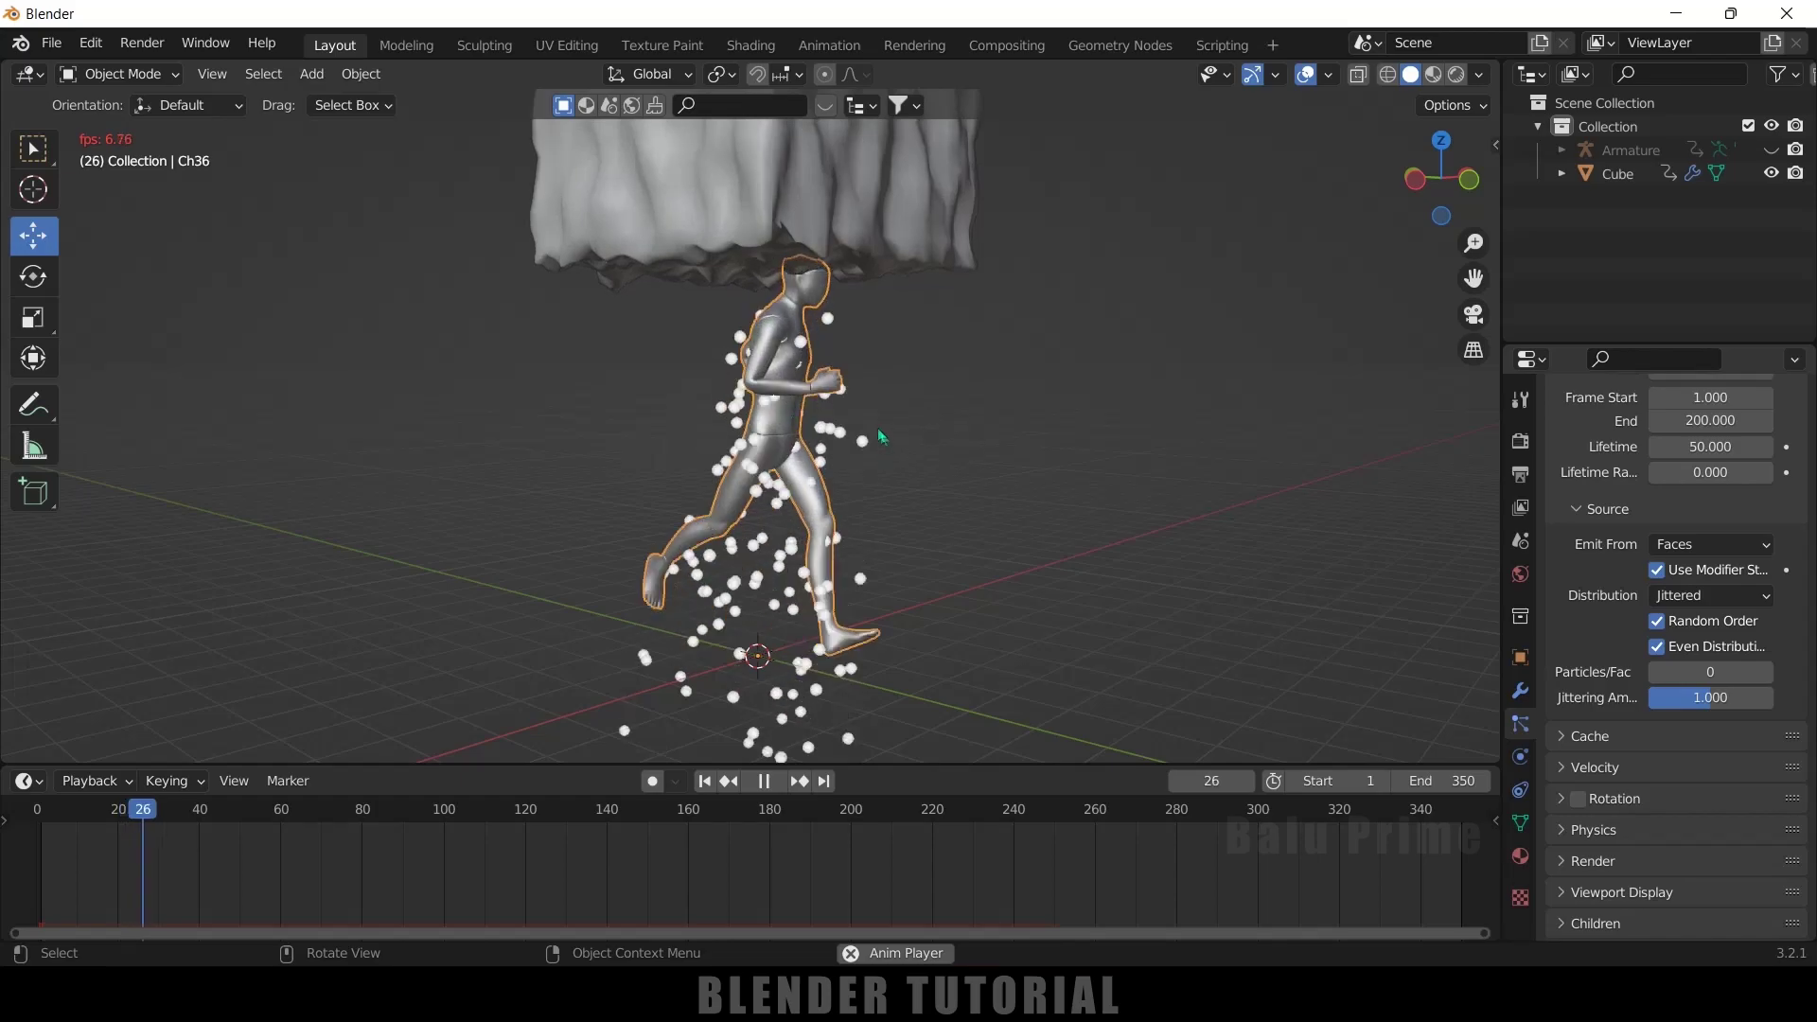
pyautogui.press('space')
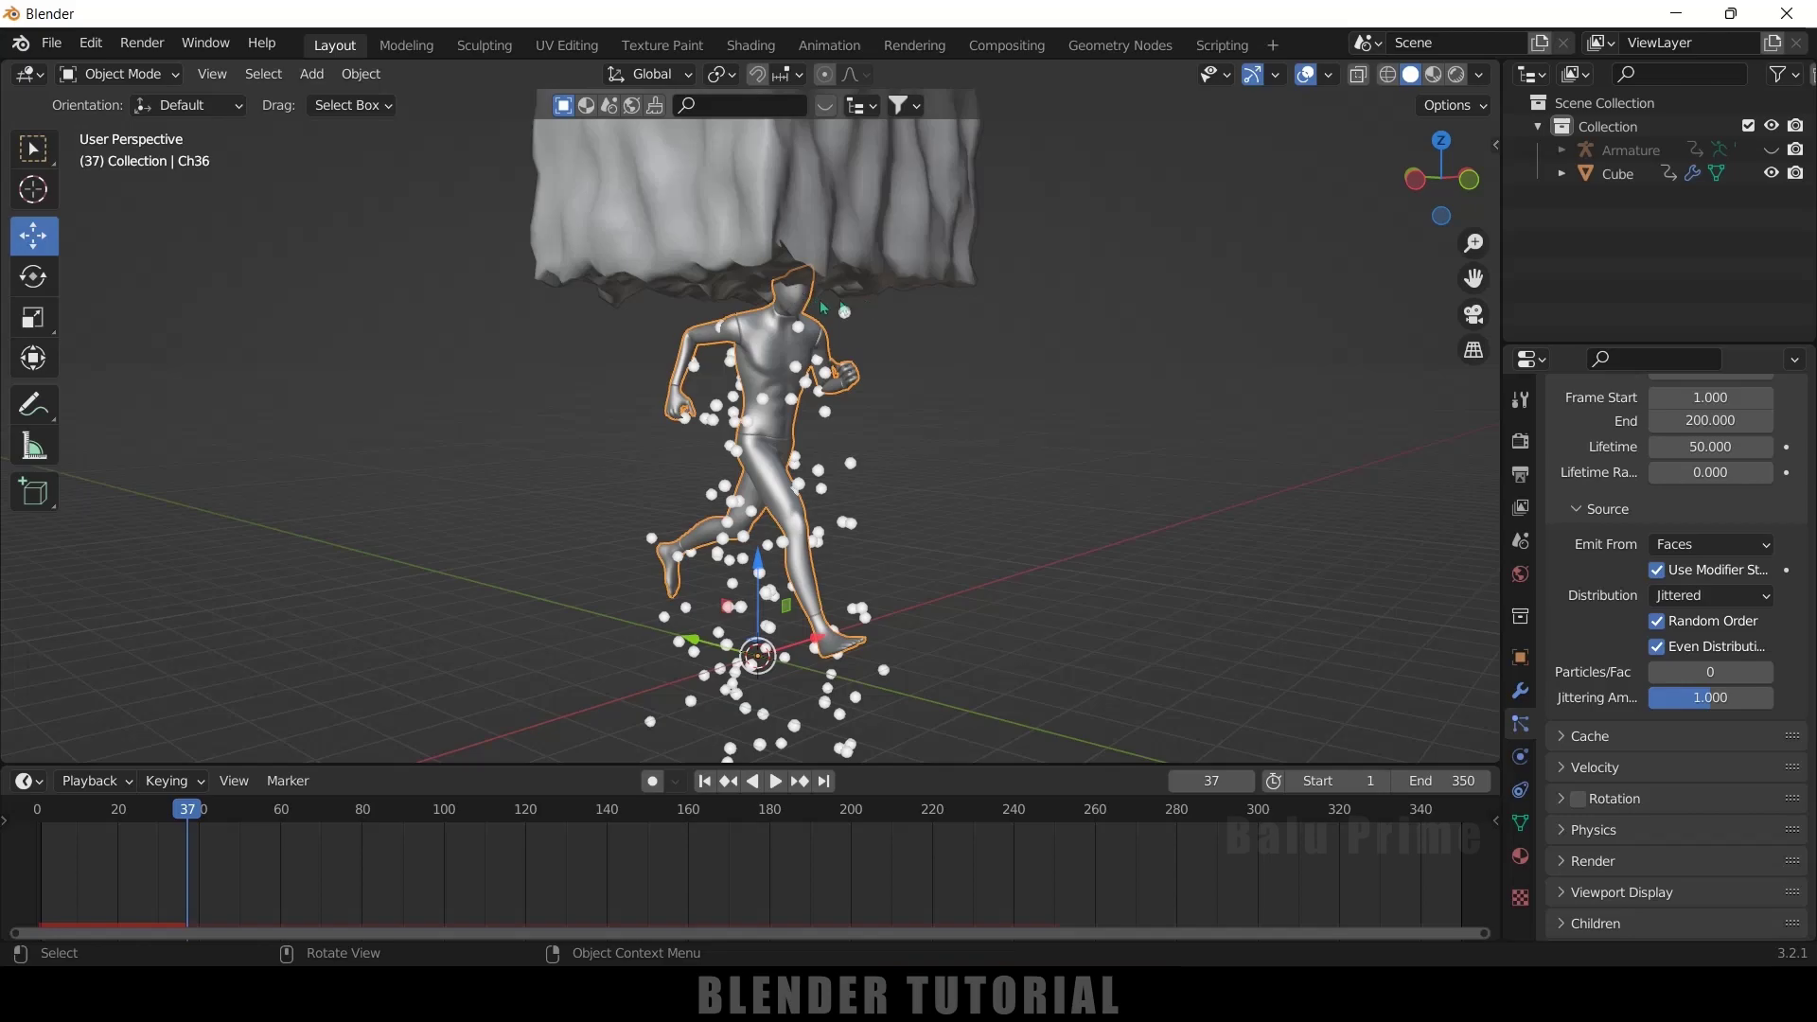
pyautogui.moveTo(822, 301); pyautogui.dragTo(793, 202, button='middle')
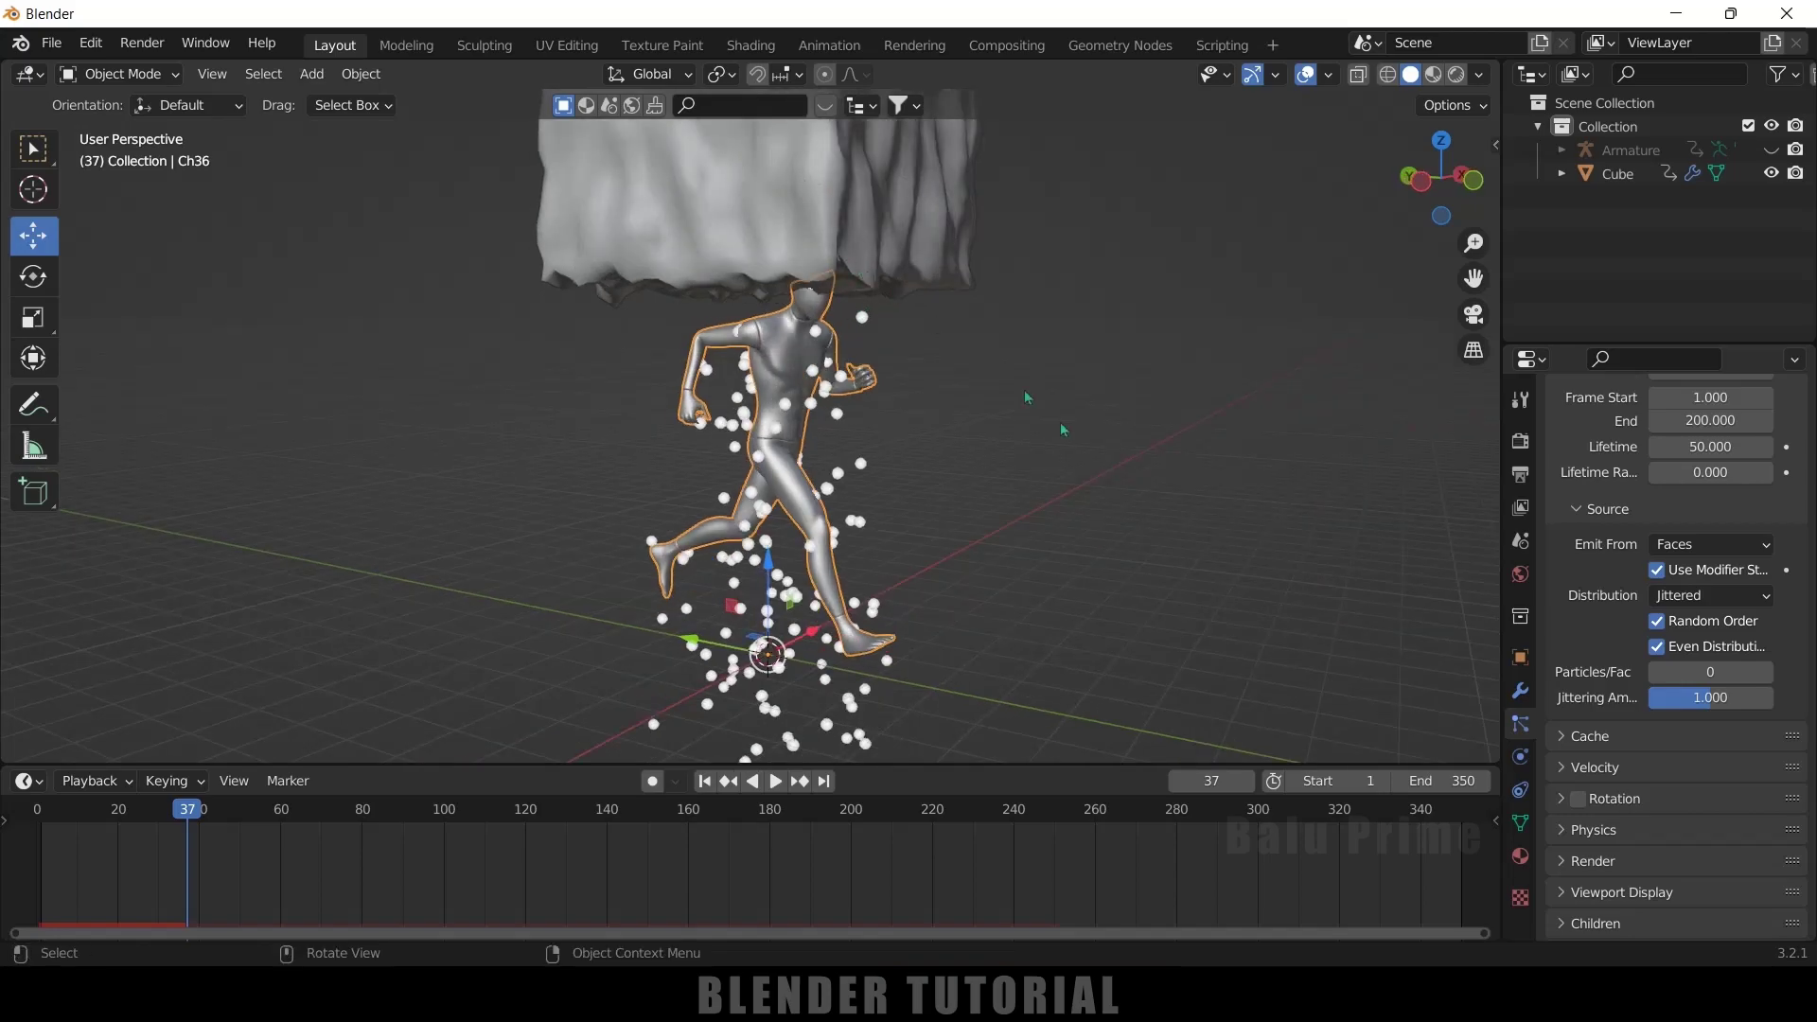
pyautogui.moveTo(979, 354); pyautogui.dragTo(1026, 392, button='middle')
# Step: Add Dynamic Paint physics to the character mesh and make it a canvas
pyautogui.click(1520, 691)
pyautogui.click(1520, 724)
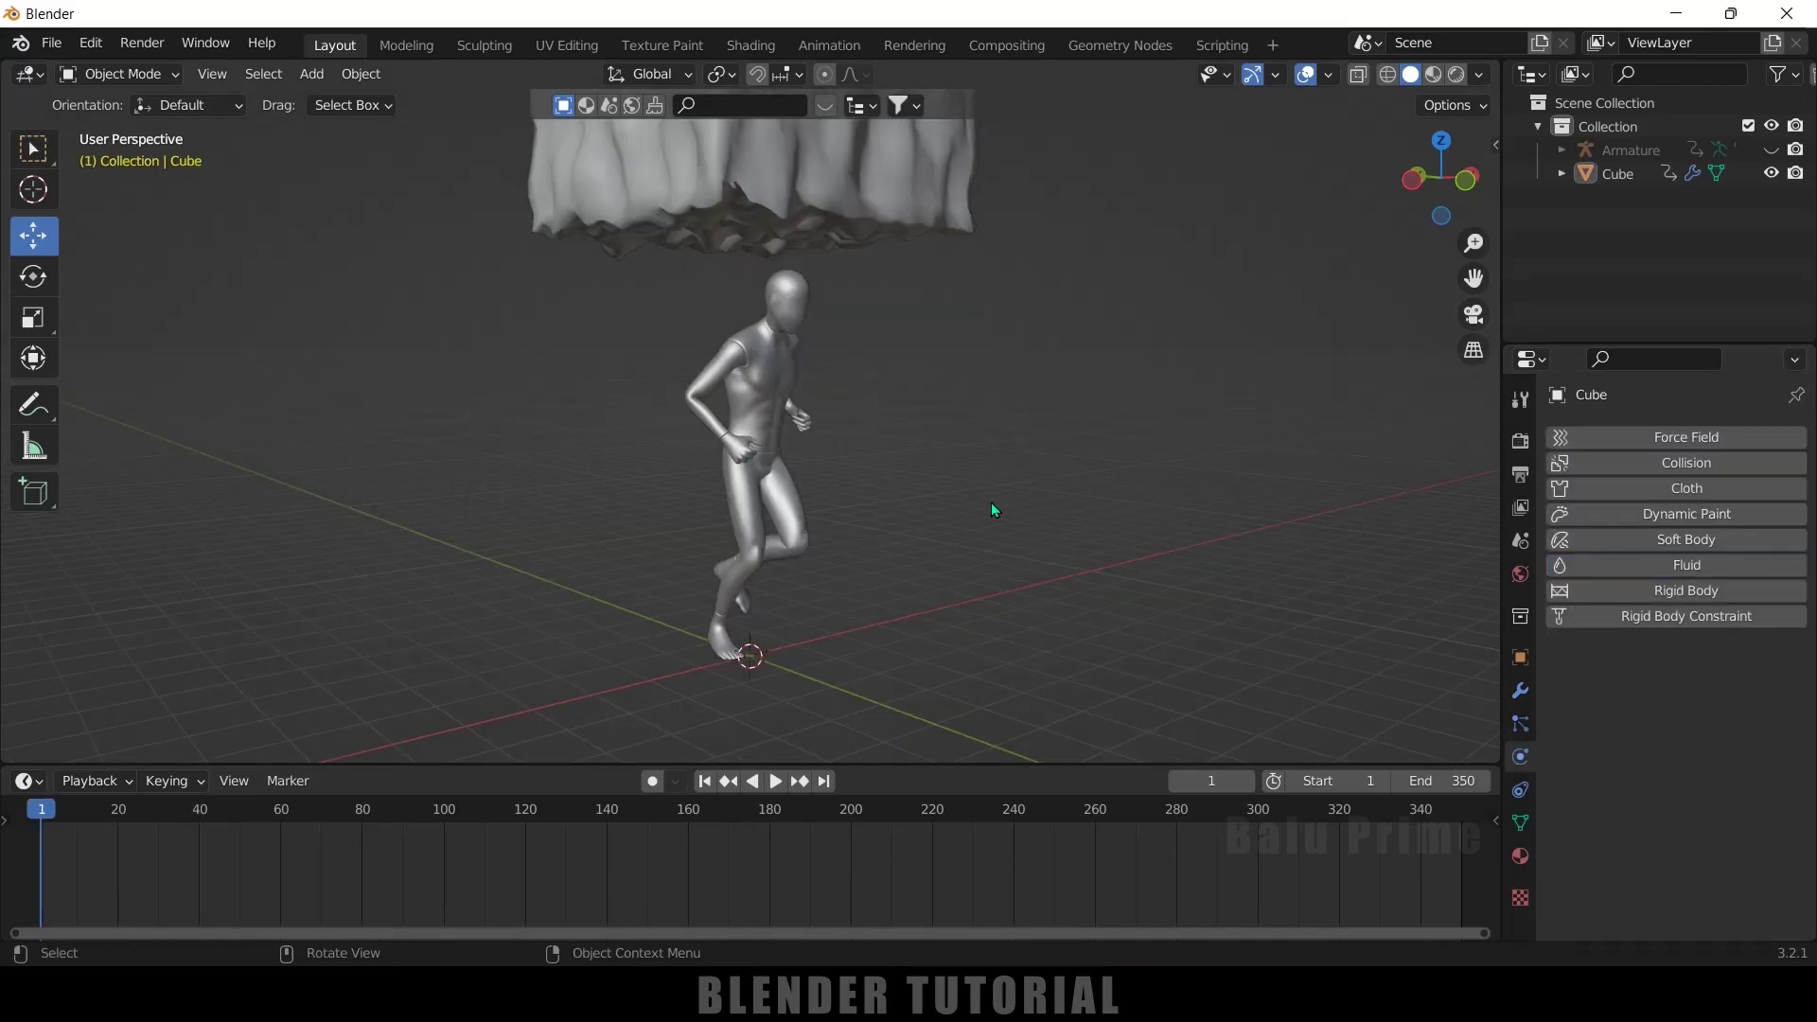
pyautogui.click(762, 358)
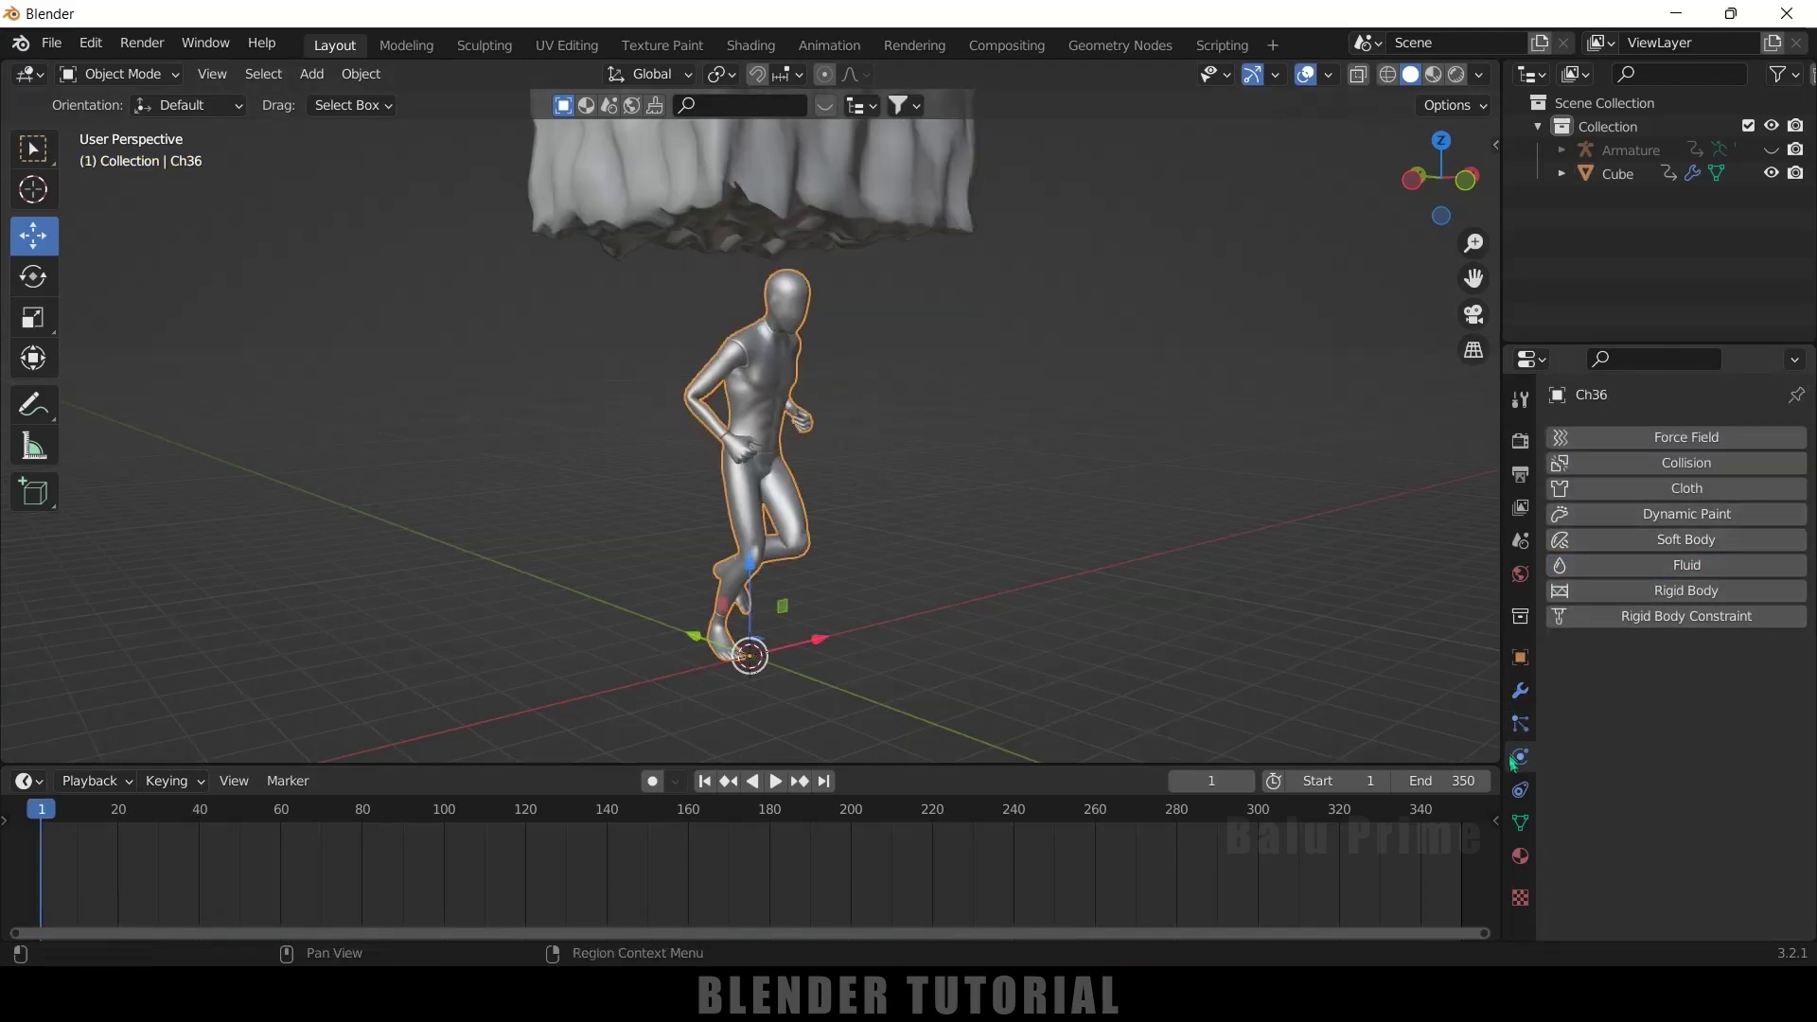
pyautogui.click(1680, 514)
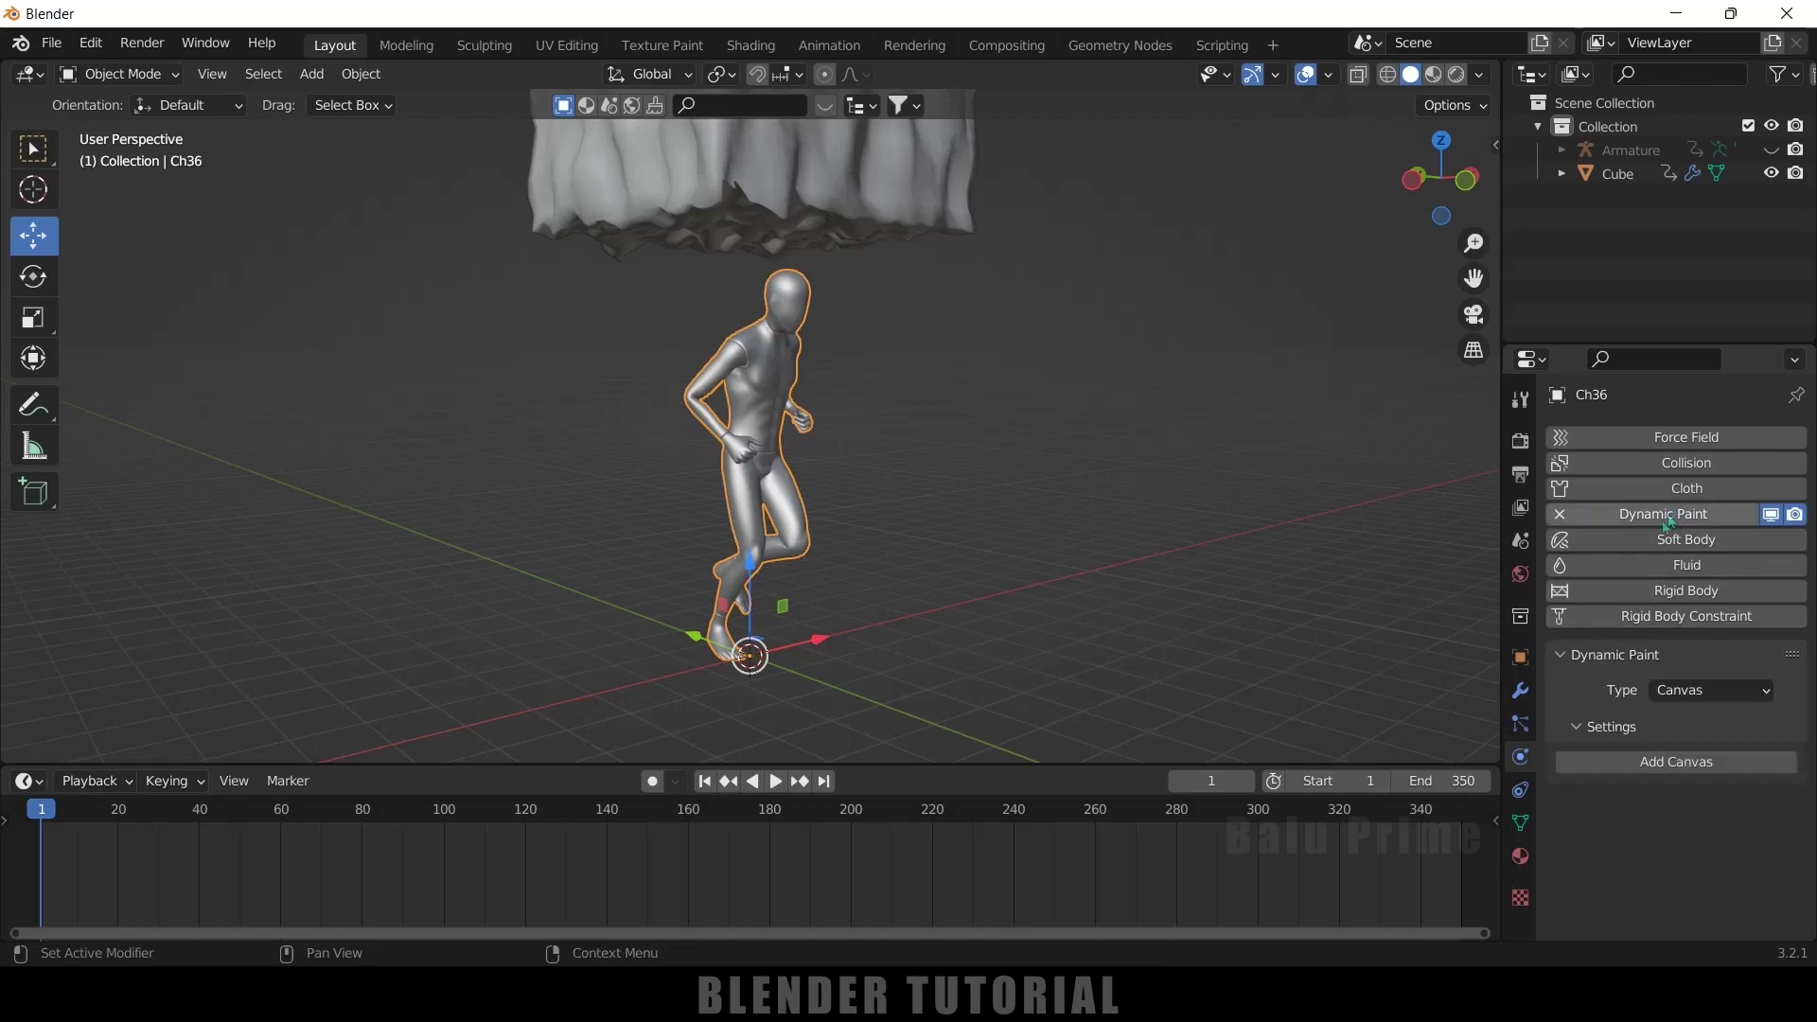
pyautogui.click(1702, 688)
pyautogui.click(1701, 725)
pyautogui.click(1664, 763)
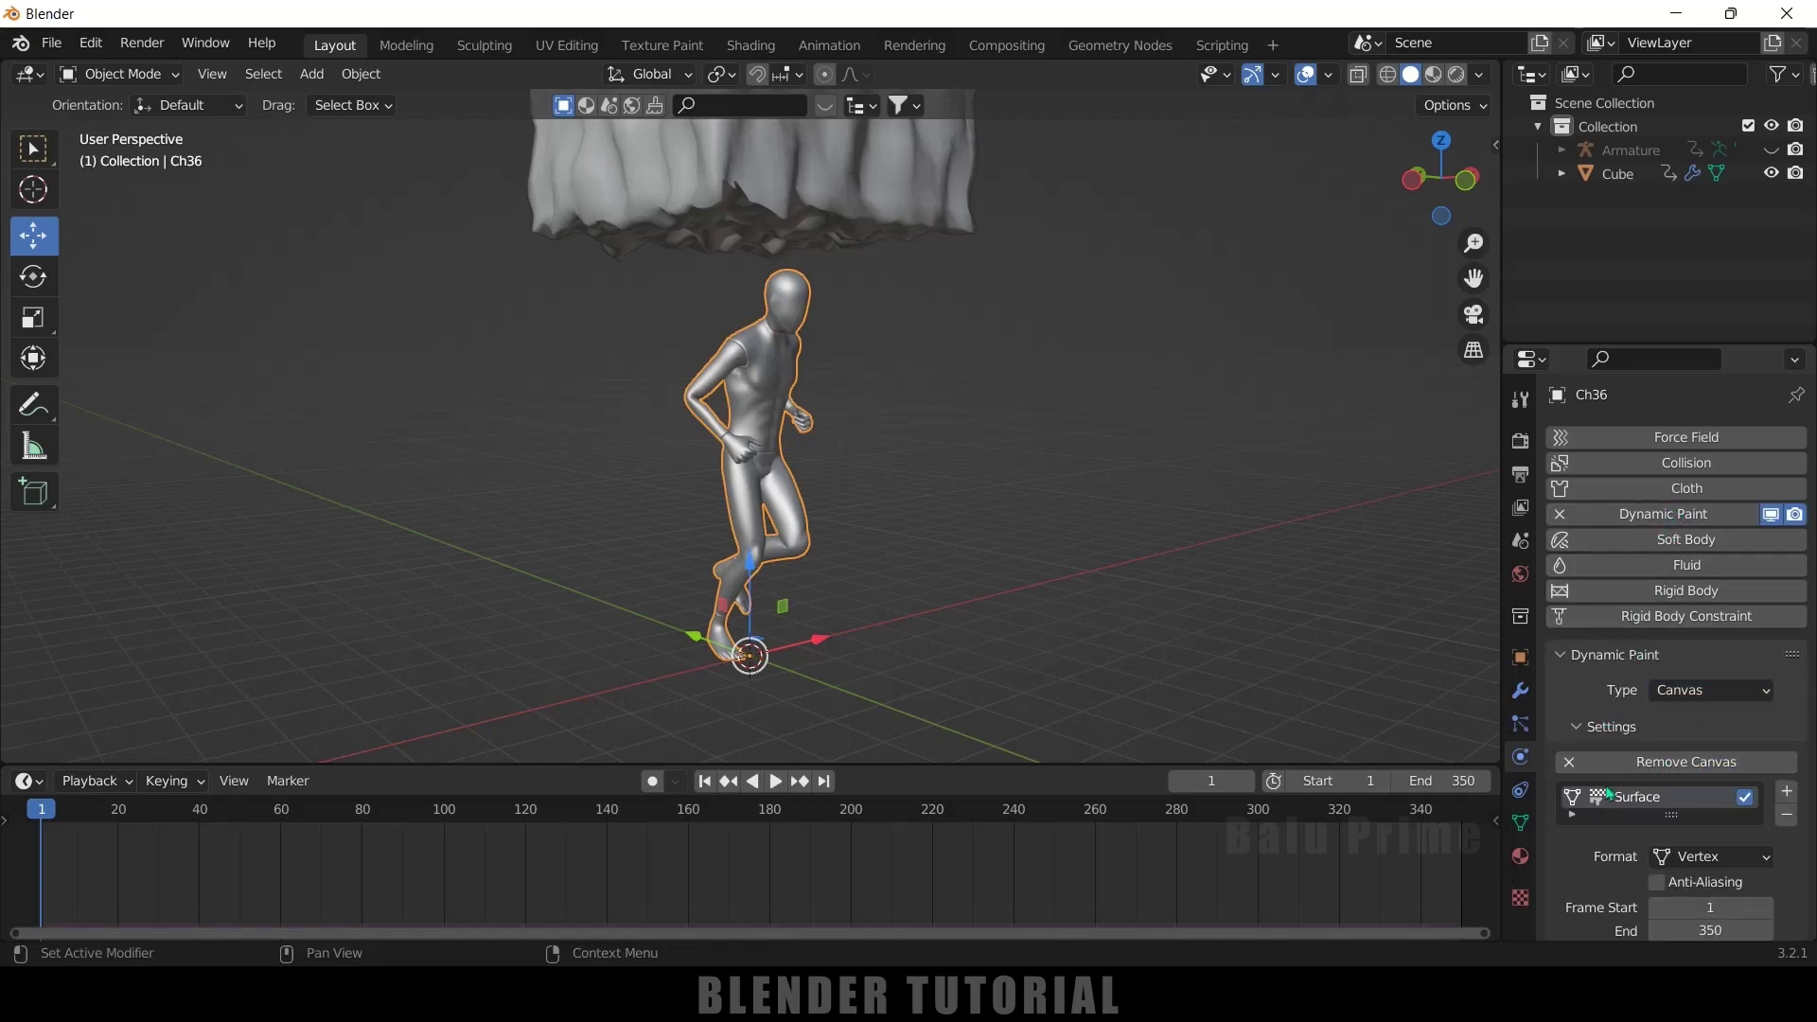
# Step: Enable anti-aliasing for the character's vertex canvas and set its surface type to Weight
pyautogui.scroll(-4, 1600, 785)
pyautogui.click(1709, 710)
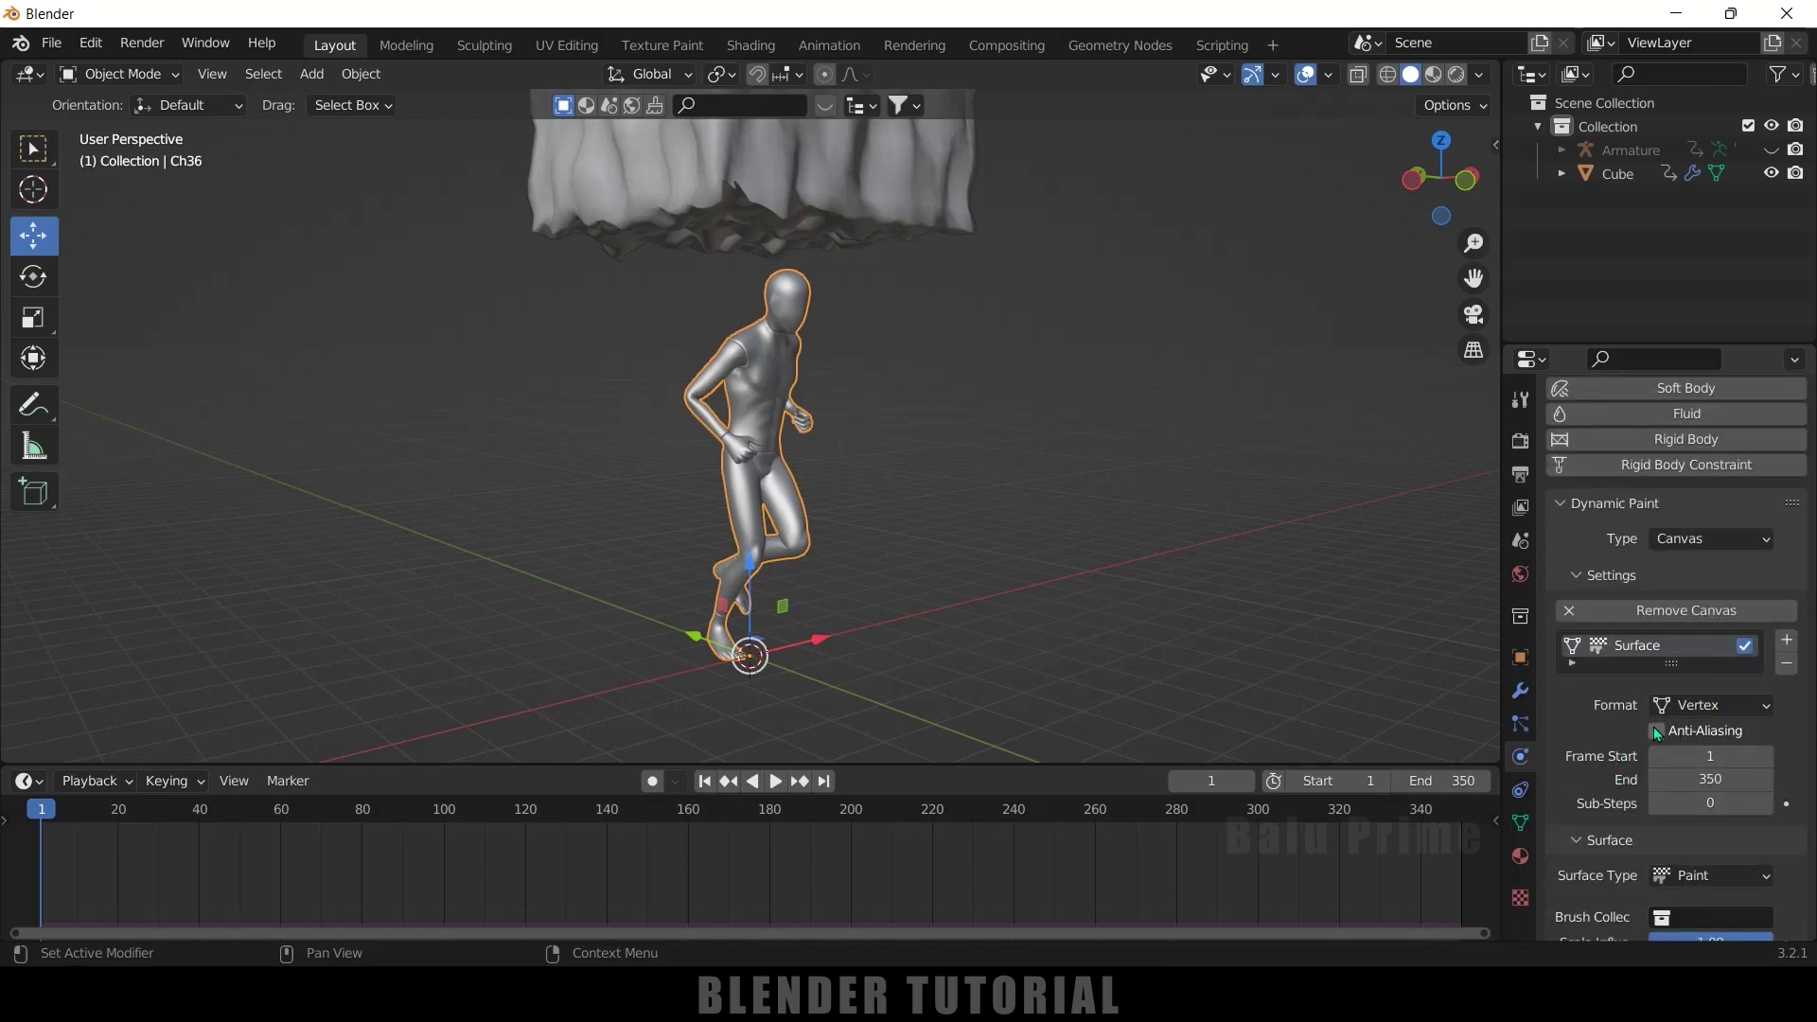
pyautogui.click(1657, 732)
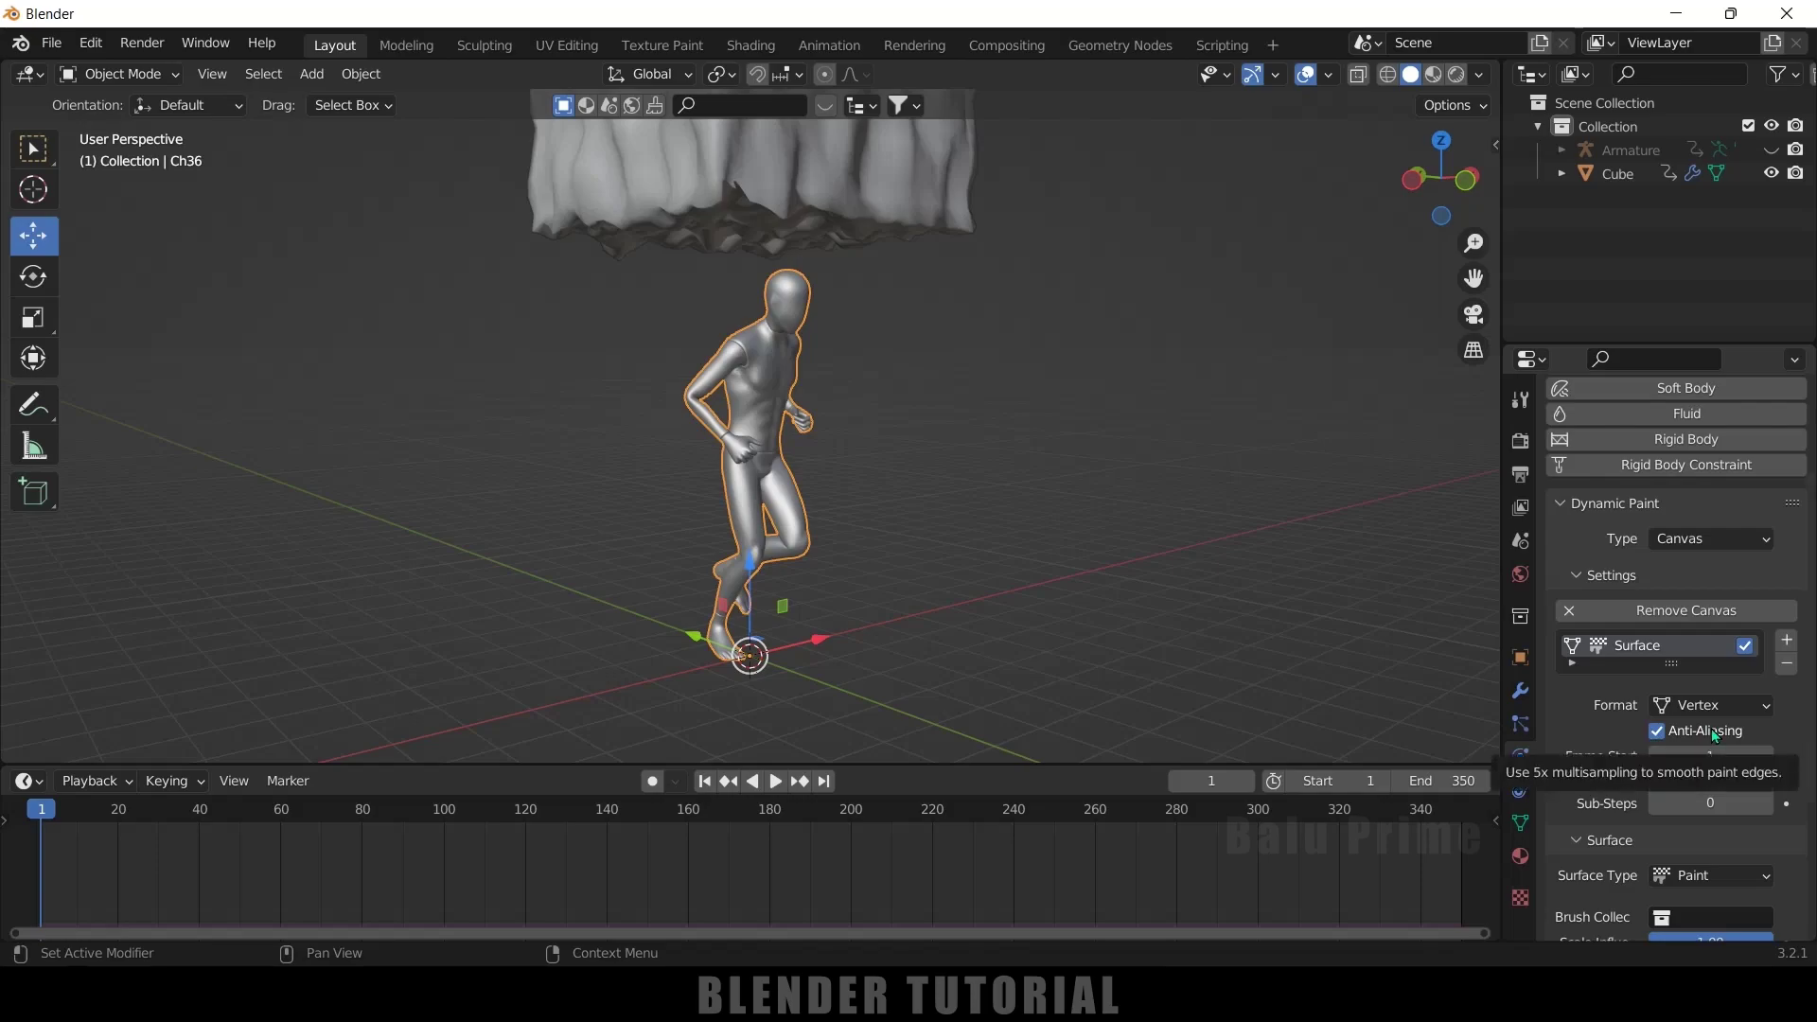
pyautogui.scroll(-5, 1614, 753)
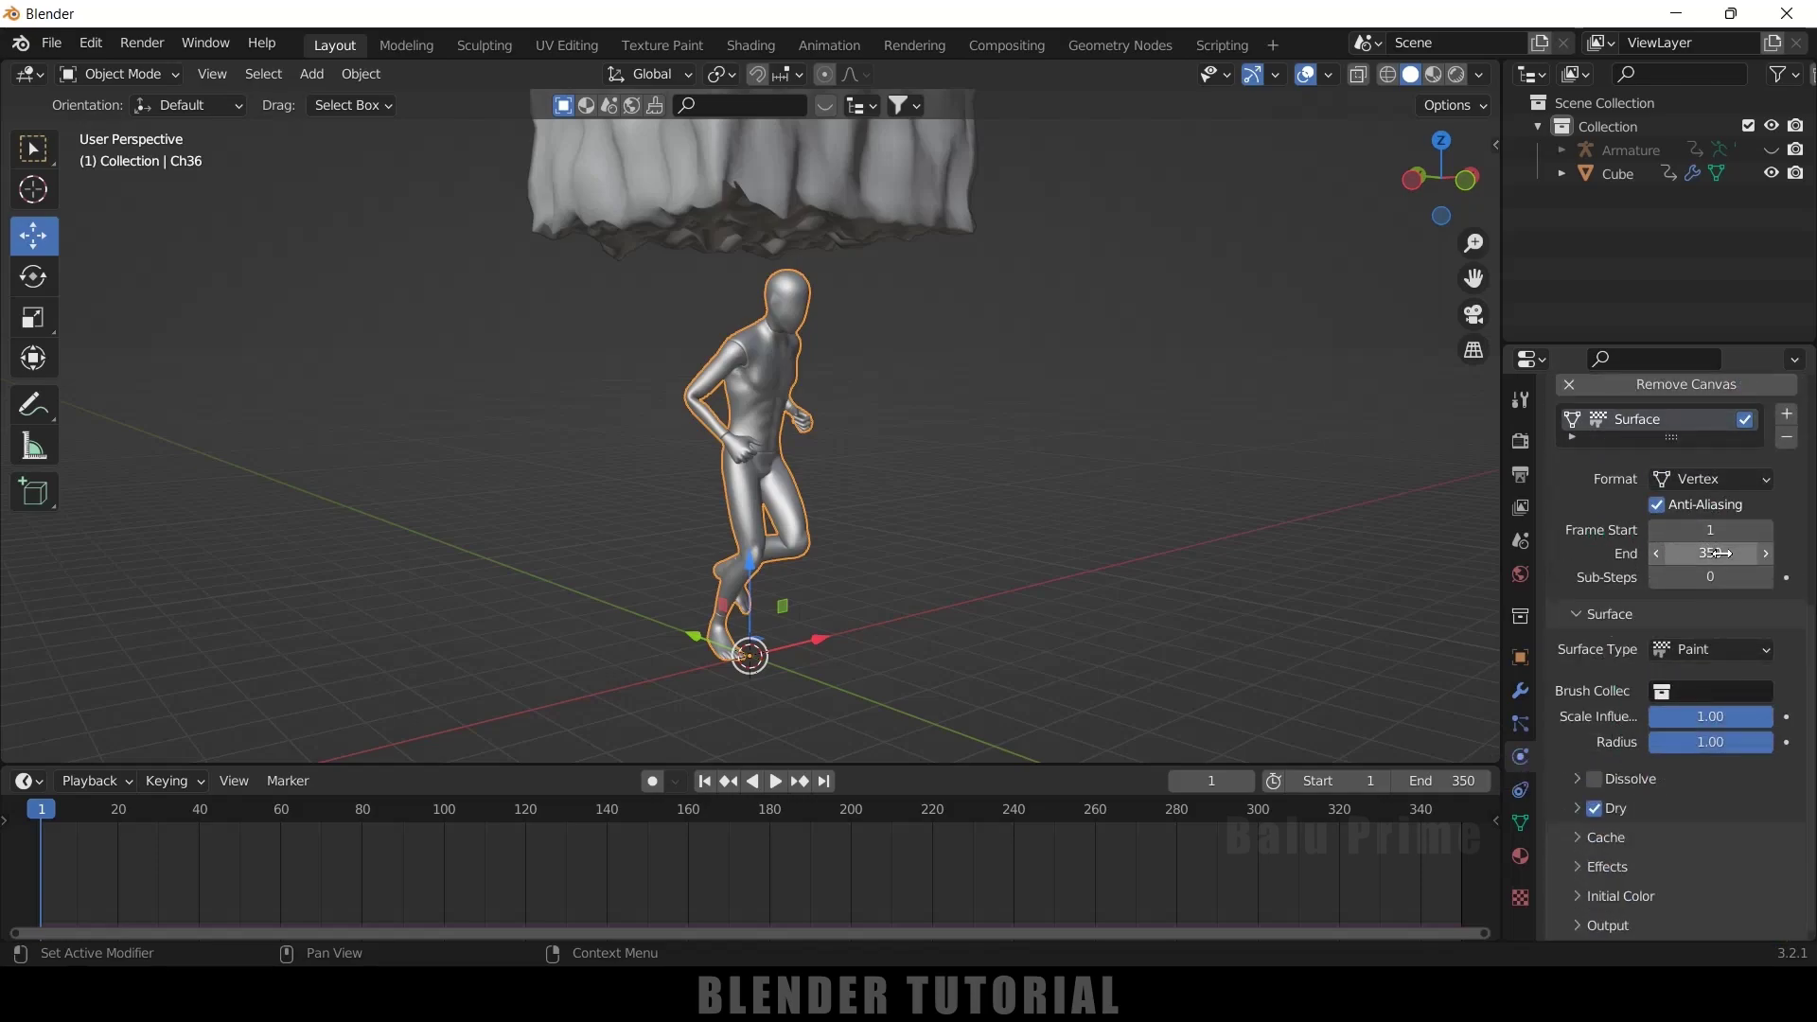
pyautogui.click(1701, 649)
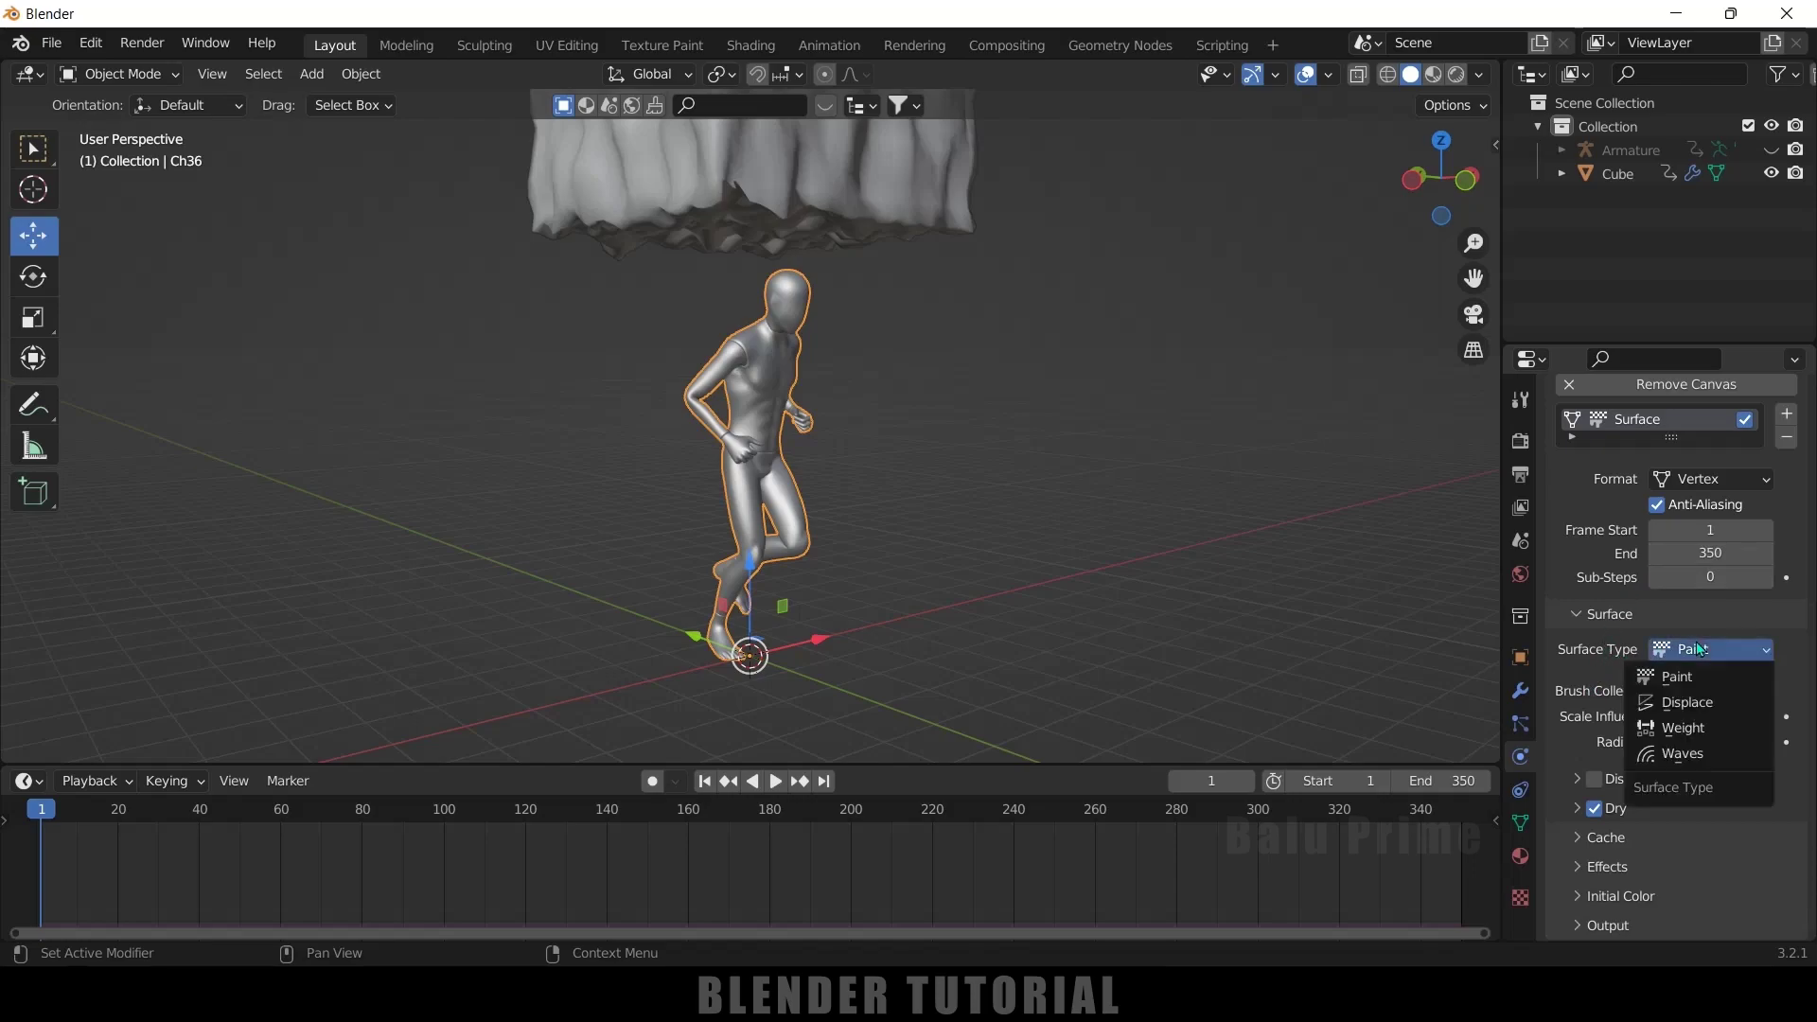
pyautogui.click(1684, 728)
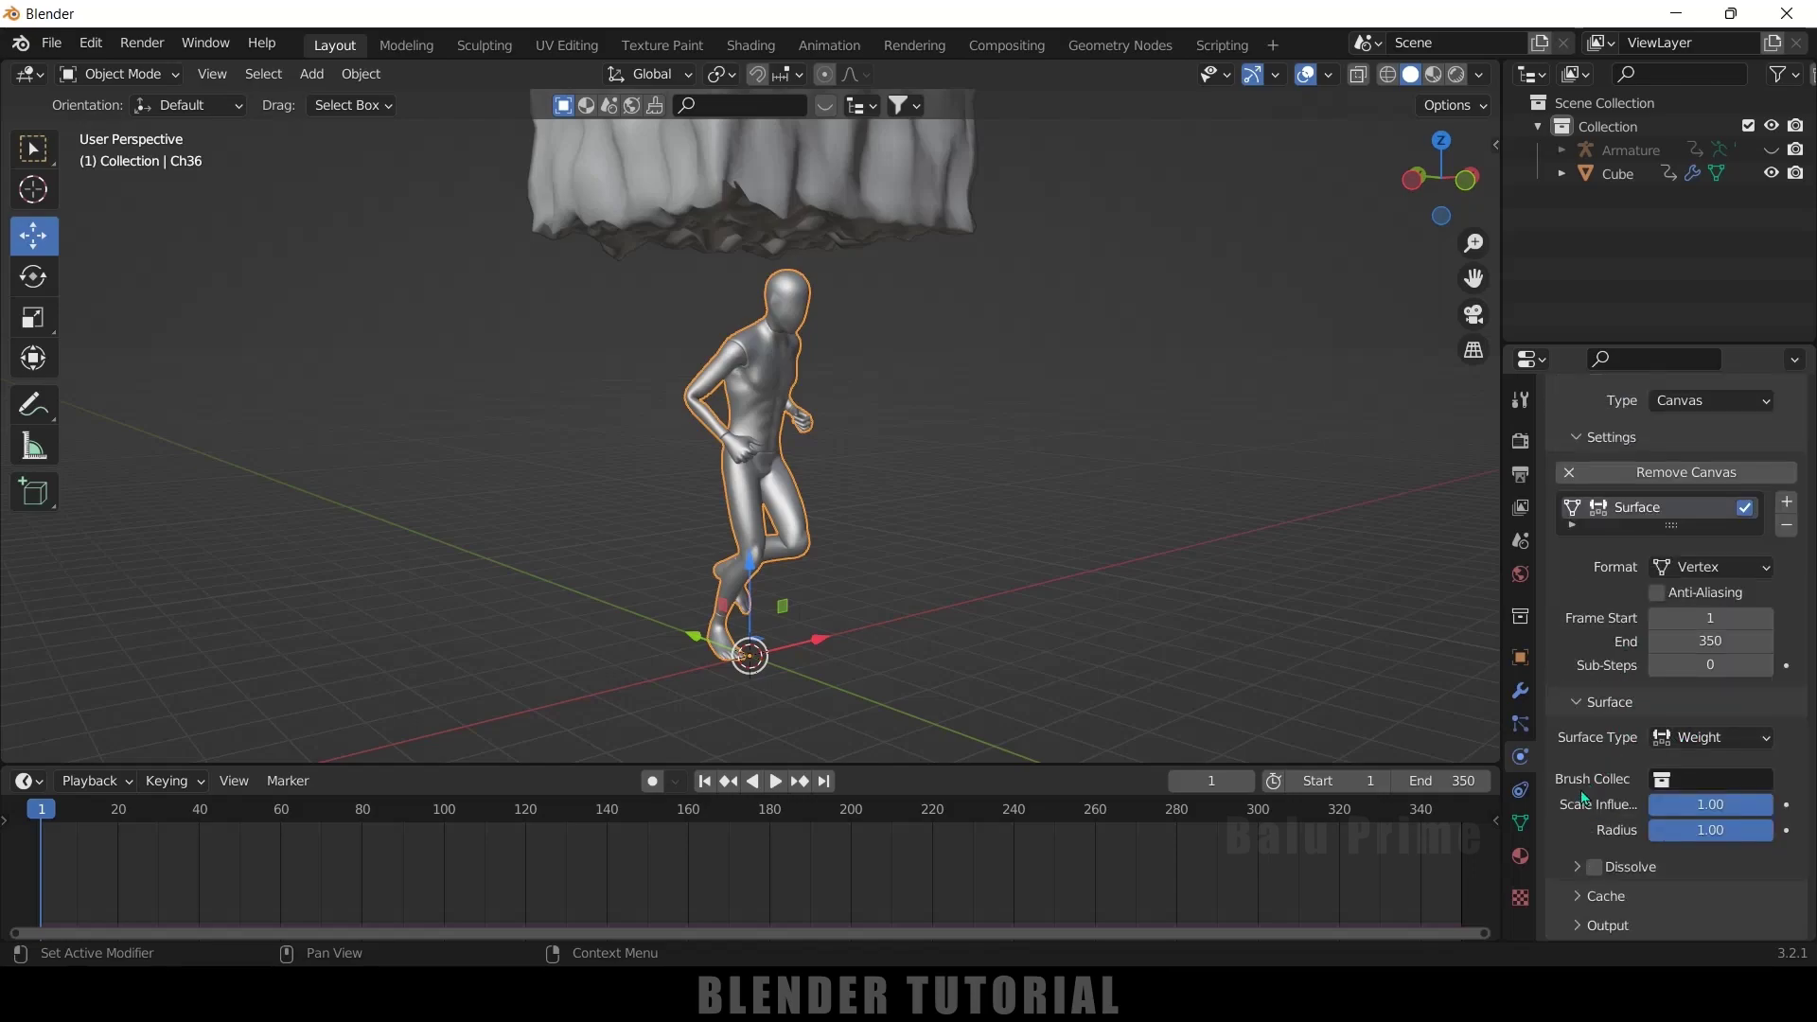
# Step: Add Dynamic Paint physics to the cube and make it a brush
pyautogui.click(848, 185)
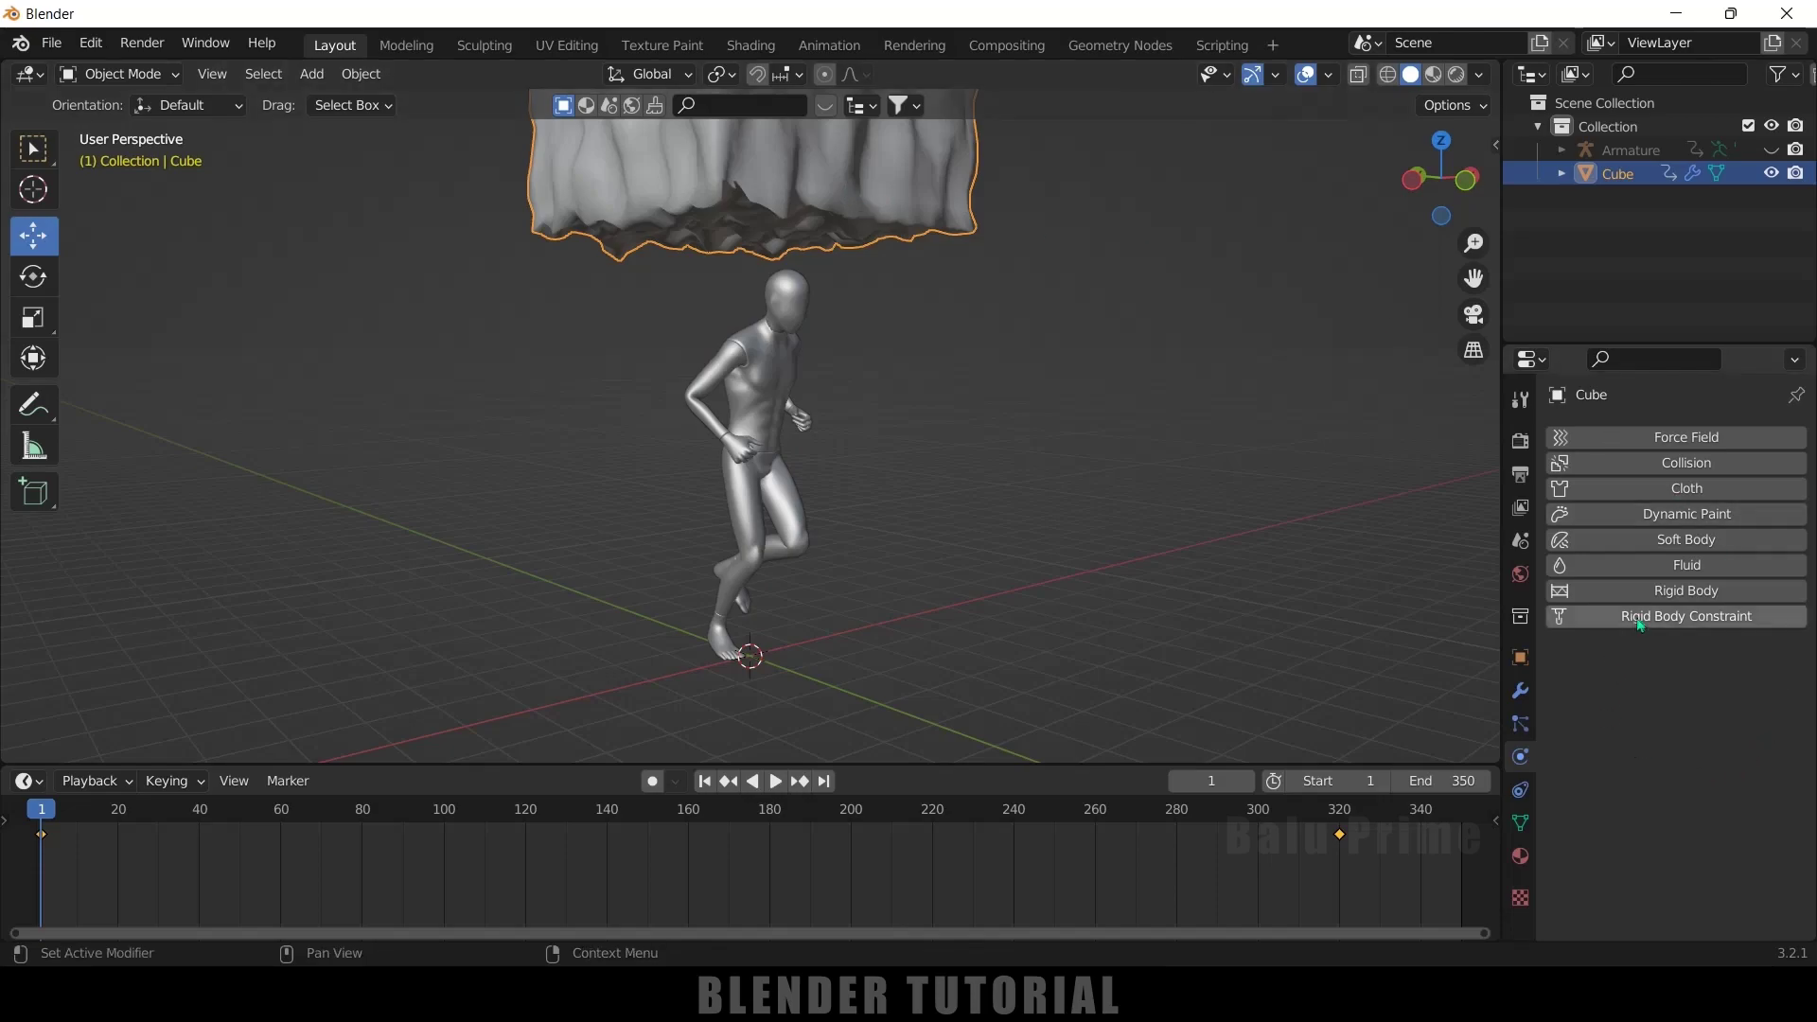
pyautogui.click(1669, 526)
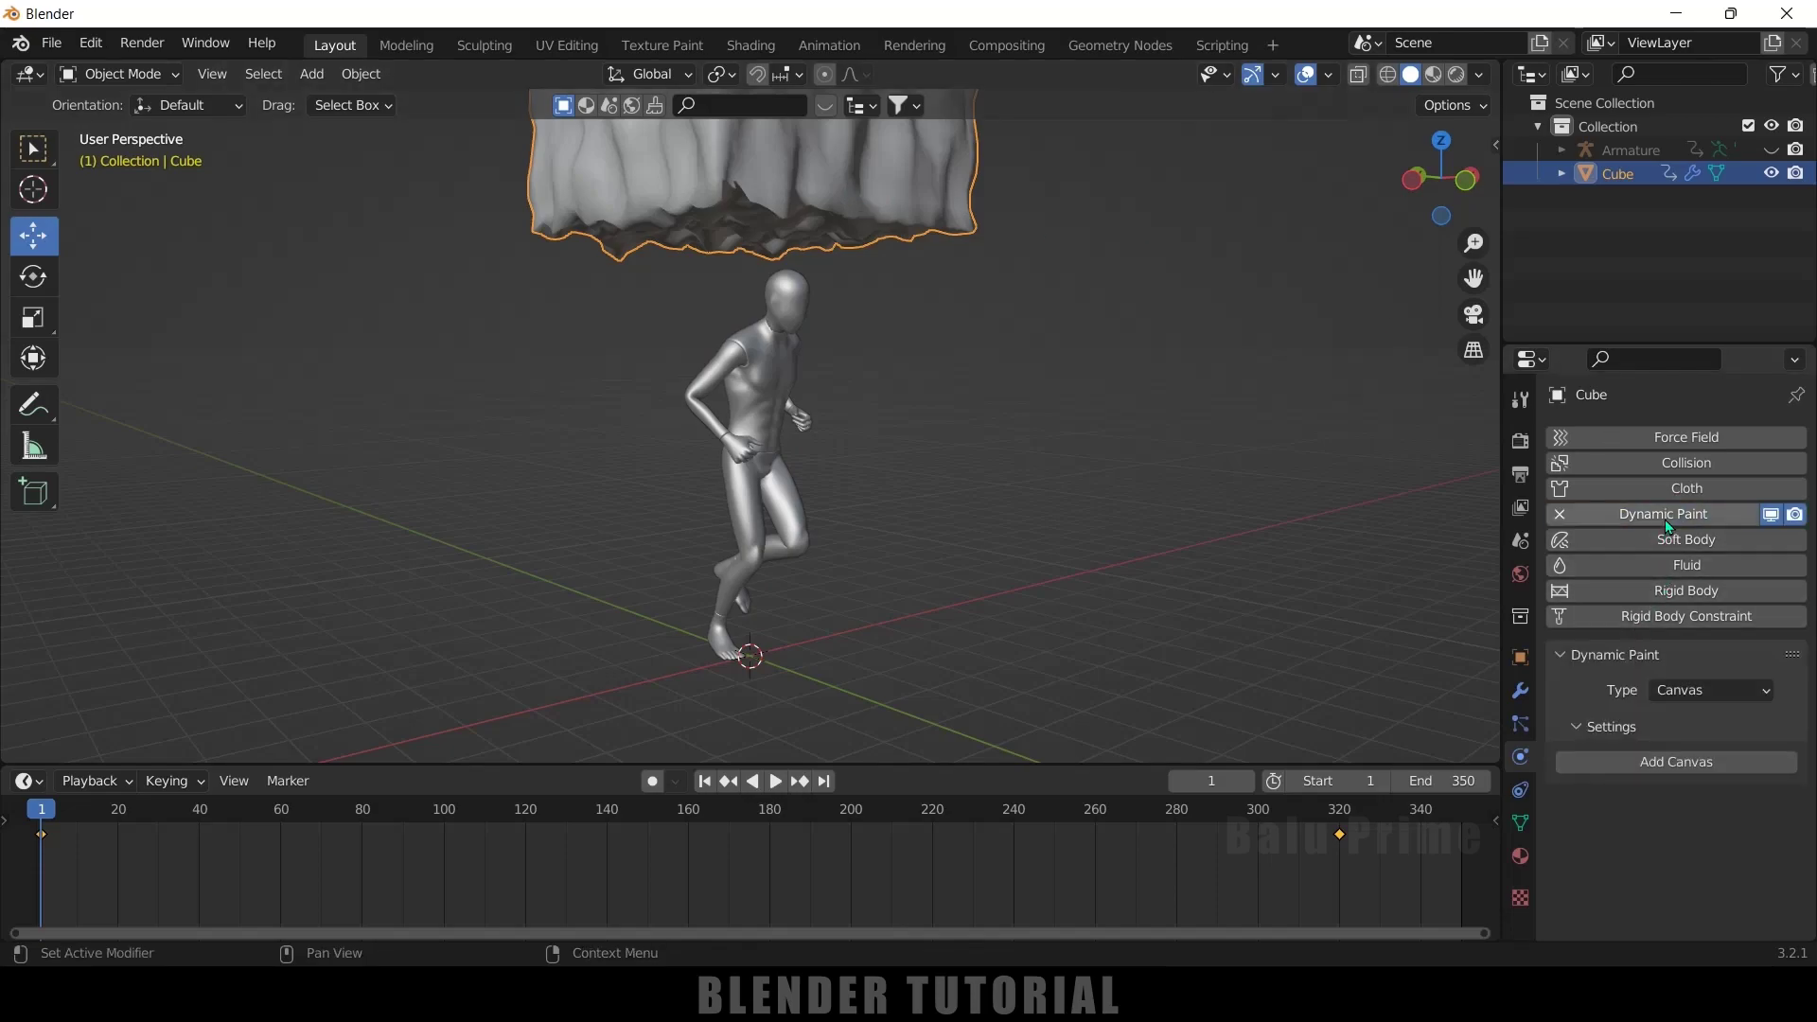
pyautogui.click(1703, 689)
pyautogui.click(1684, 748)
pyautogui.click(1694, 763)
# Step: Set the cube brush's paint source to Mesh Volume + Proximity with a distance of 0.25, and play the animation to about frame 51
pyautogui.scroll(-3, 1619, 816)
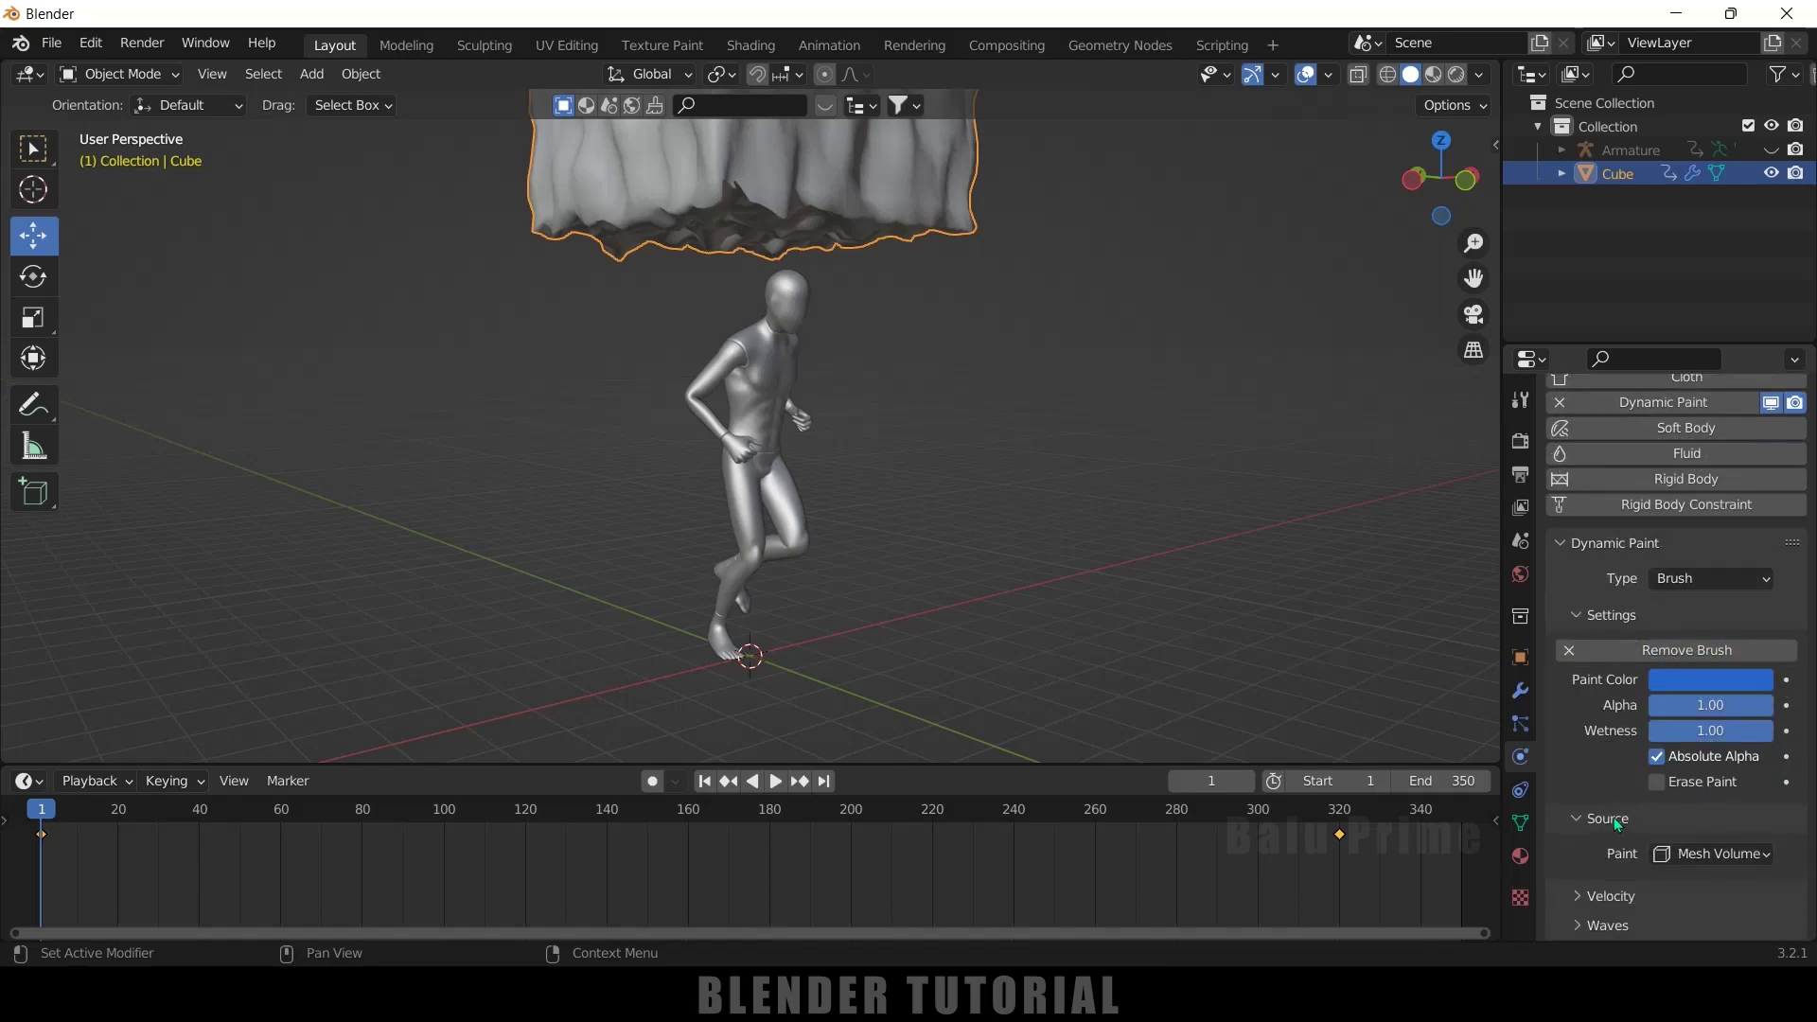
pyautogui.click(1701, 853)
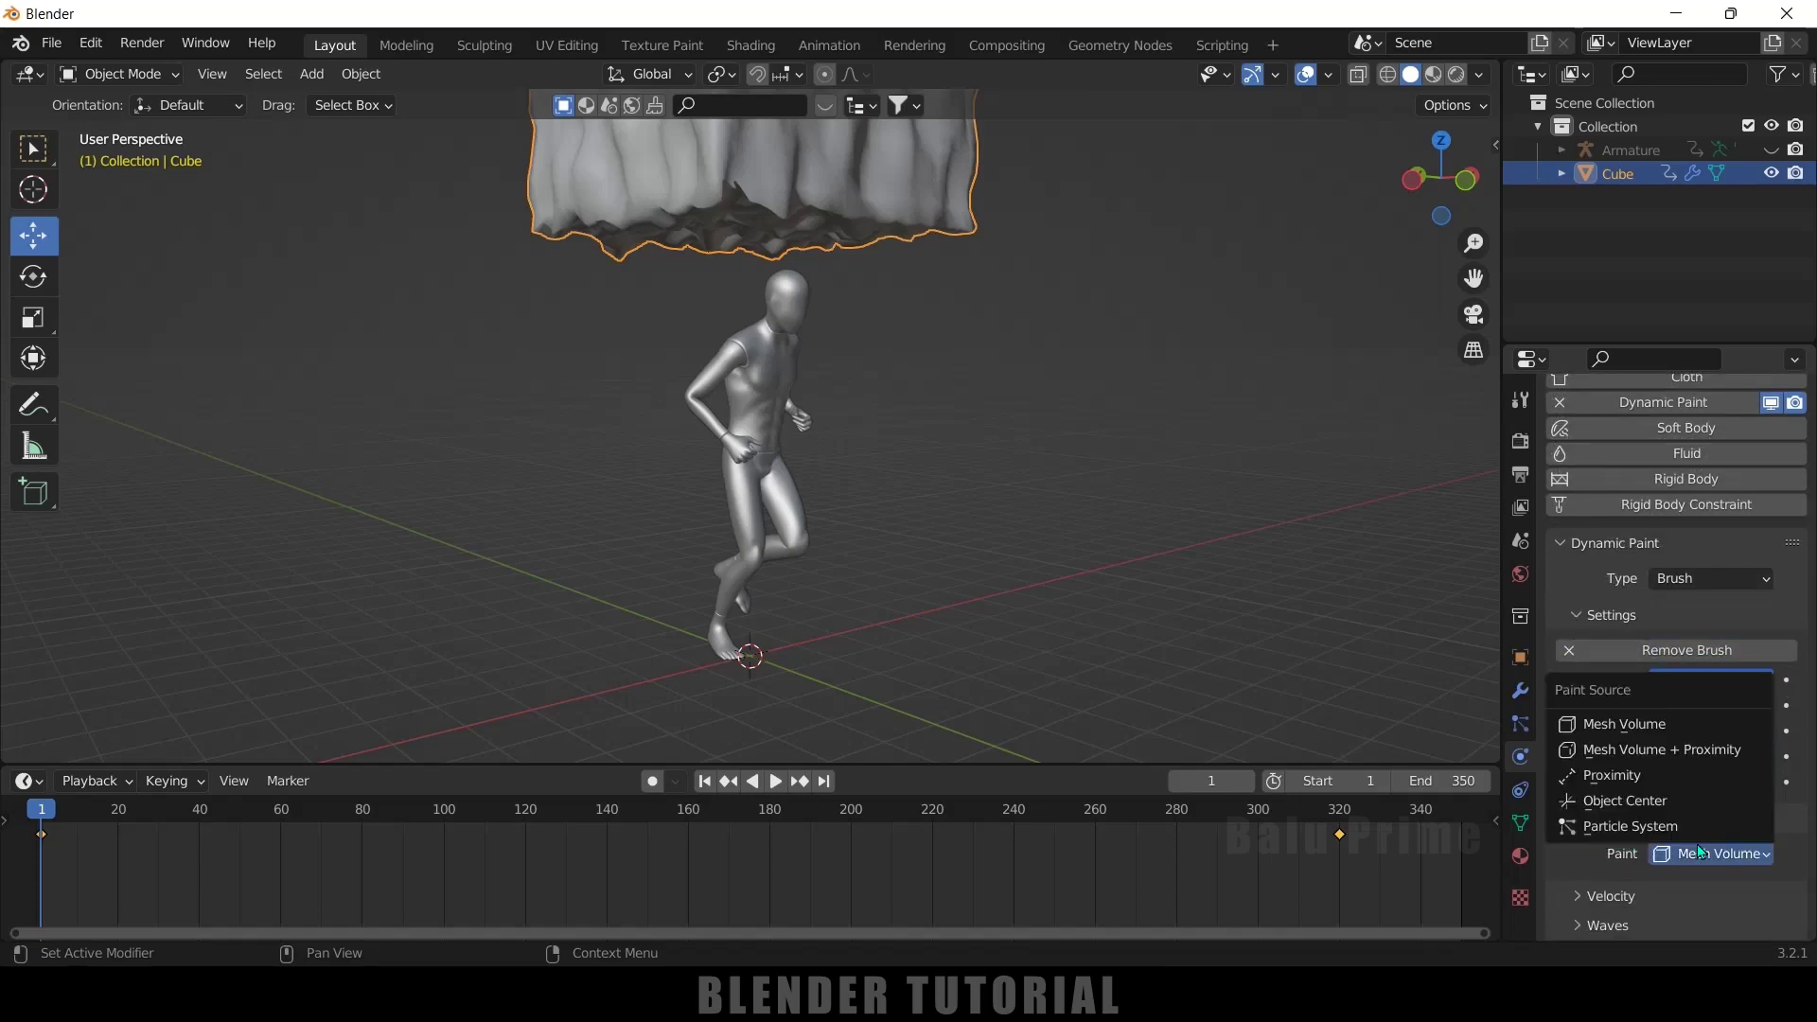
pyautogui.click(1642, 749)
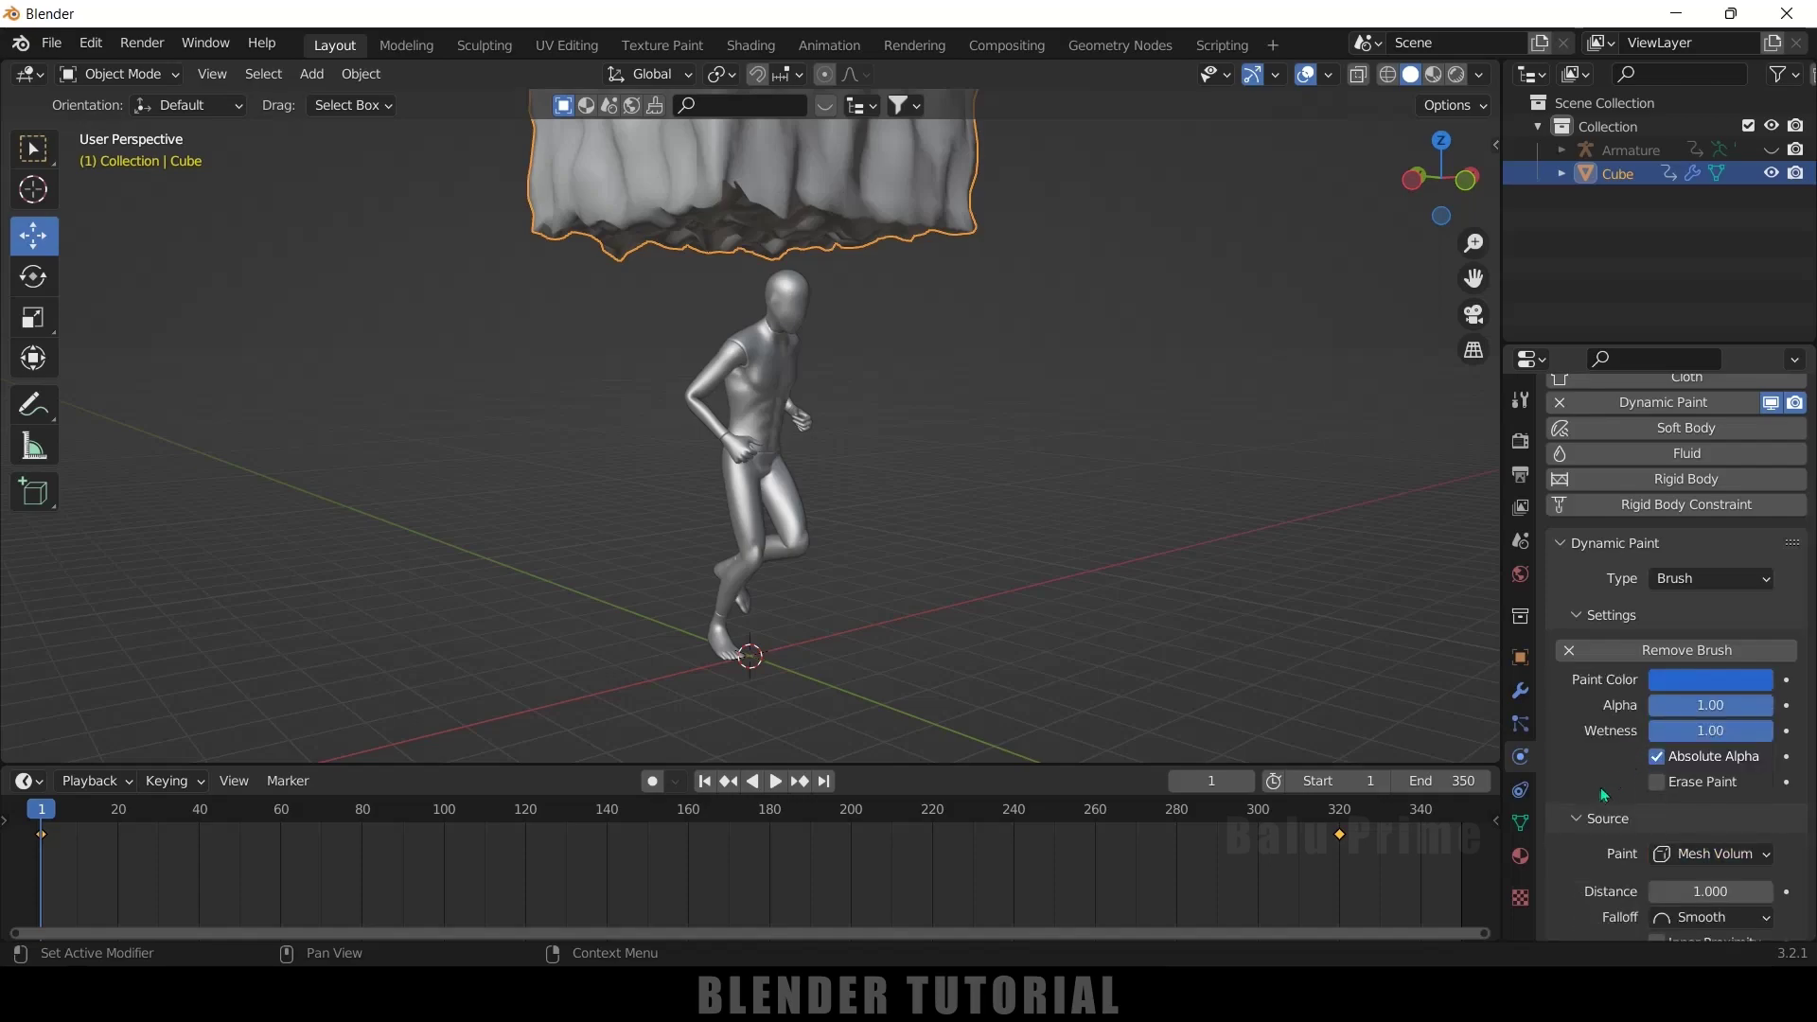
pyautogui.scroll(-4, 1666, 748)
pyautogui.click(1703, 730)
pyautogui.press('BackSpace')
pyautogui.press('Return')
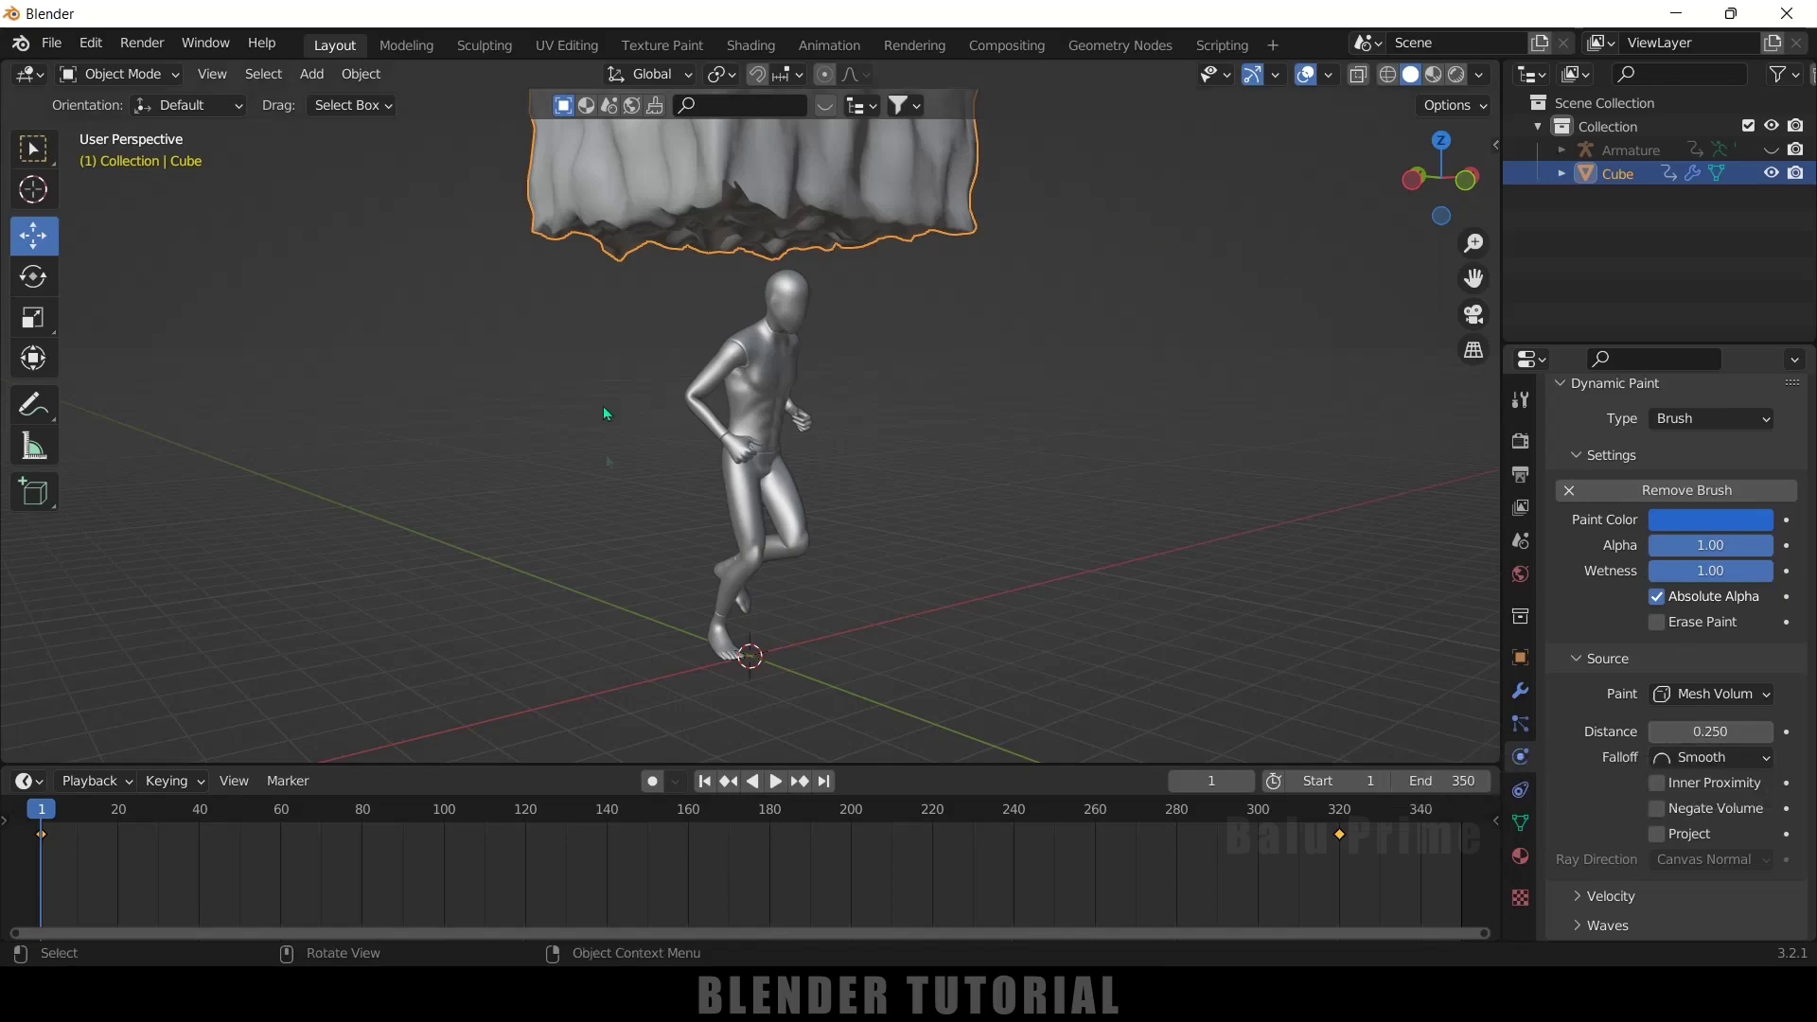
pyautogui.press('space')
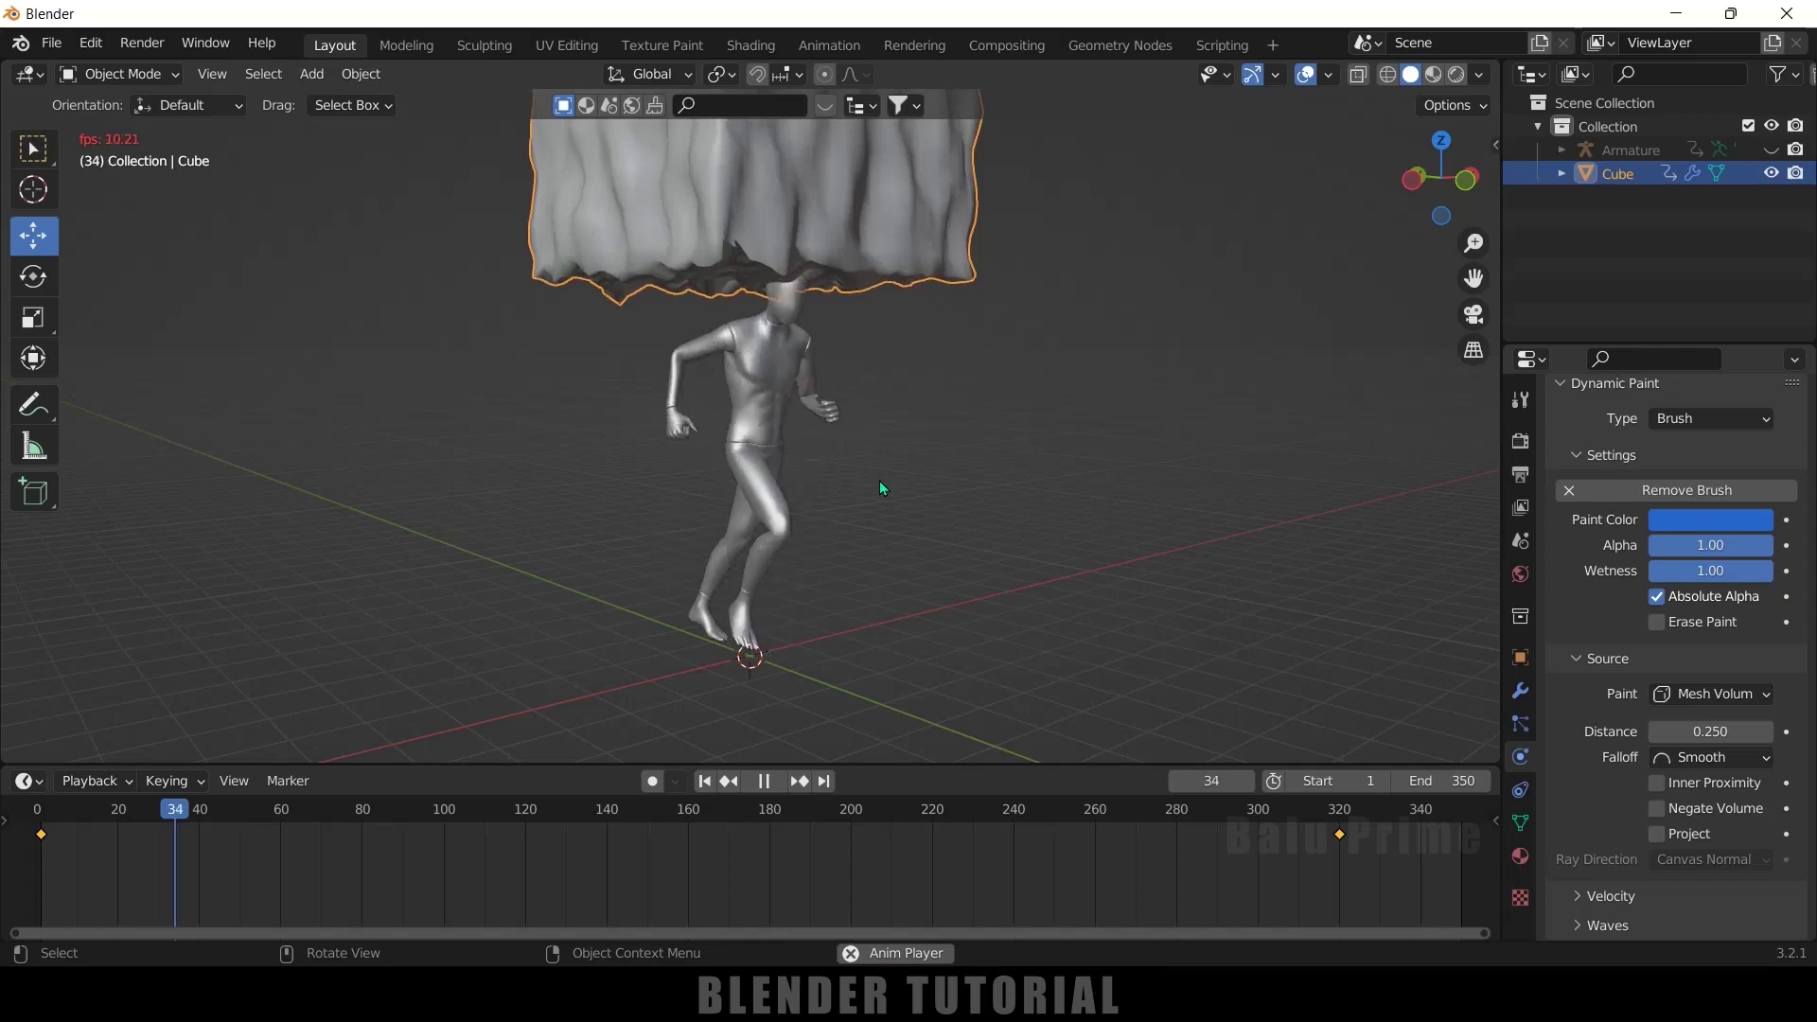
pyautogui.press('space')
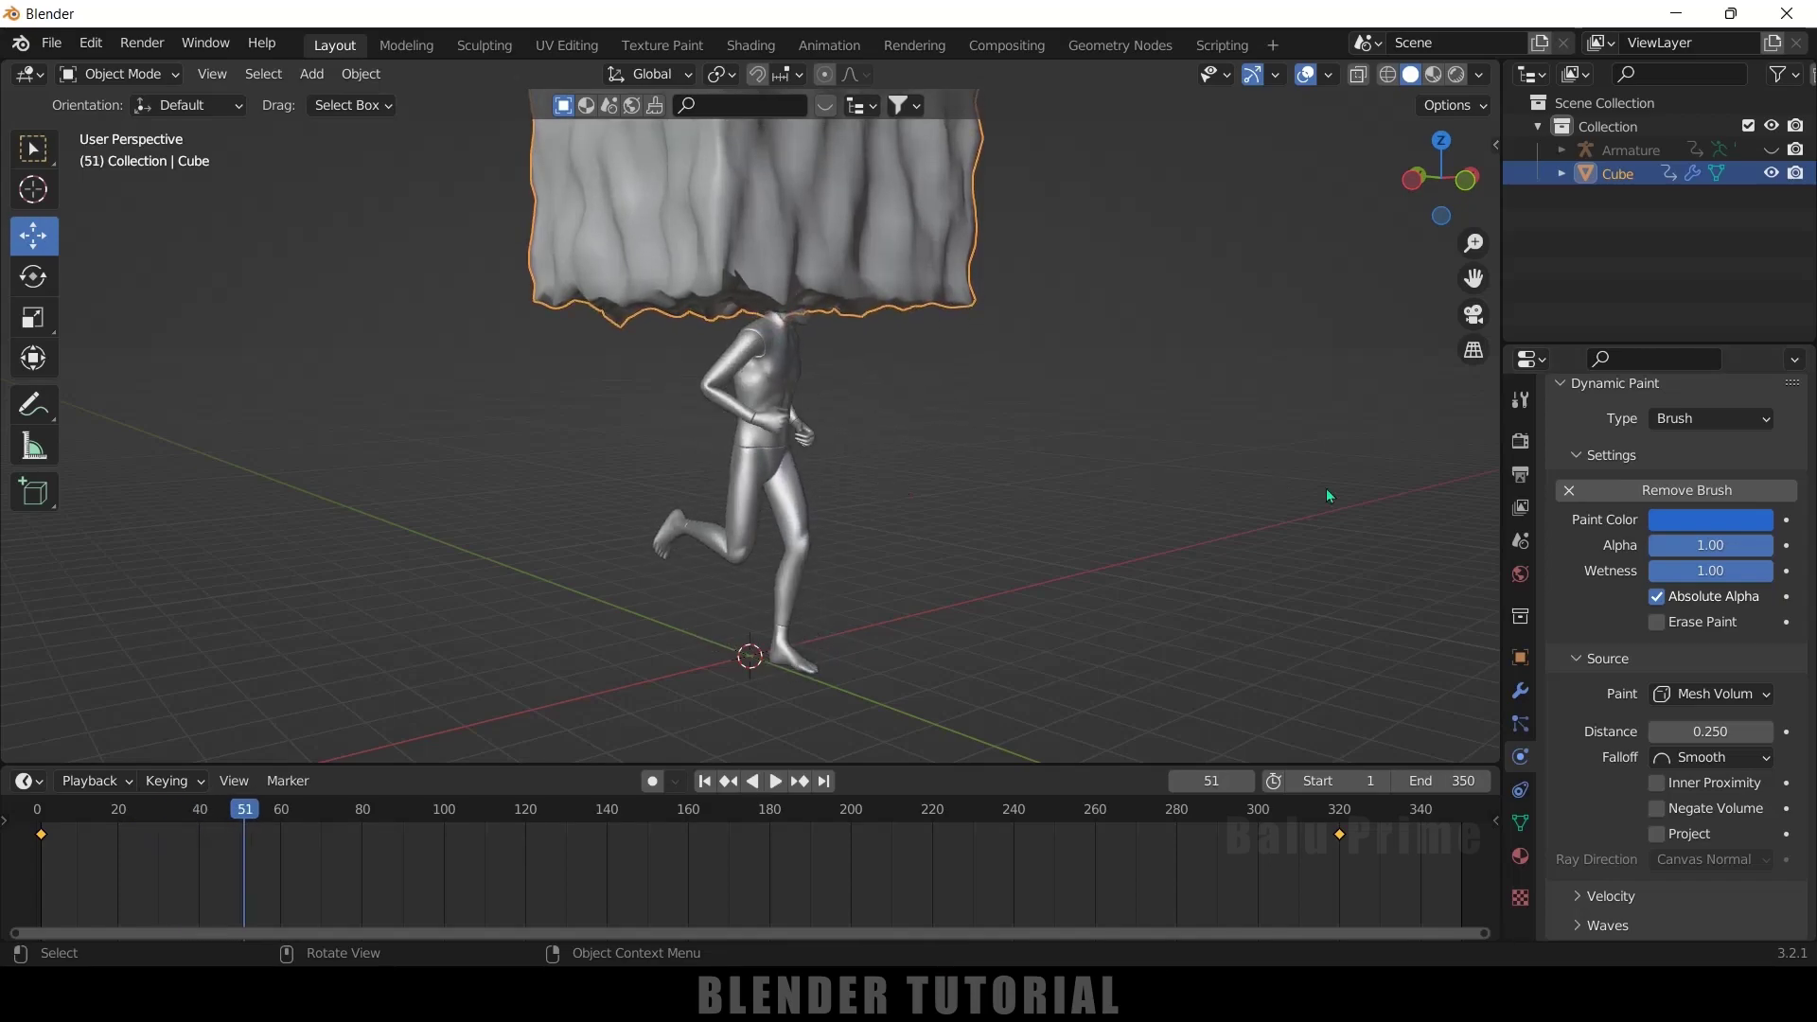
# Step: Add a new vertex group to the character mesh and name it "vertex group"
pyautogui.click(770, 414)
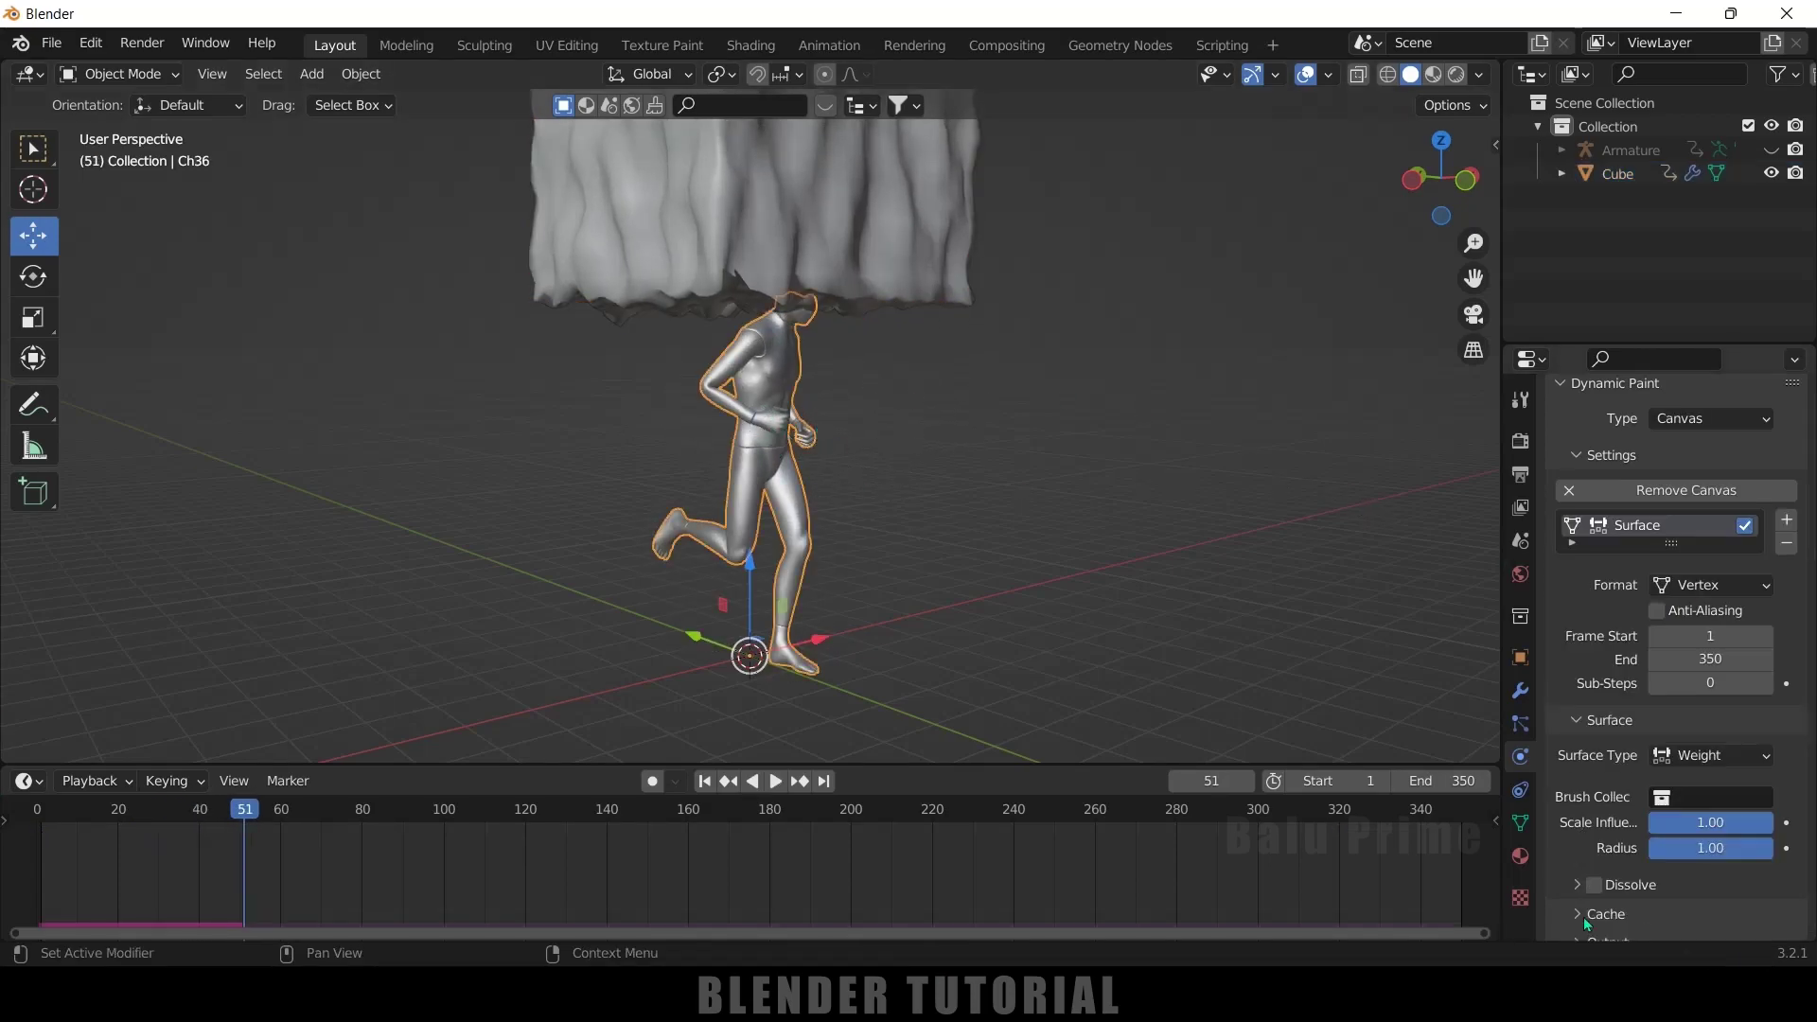
pyautogui.click(1520, 822)
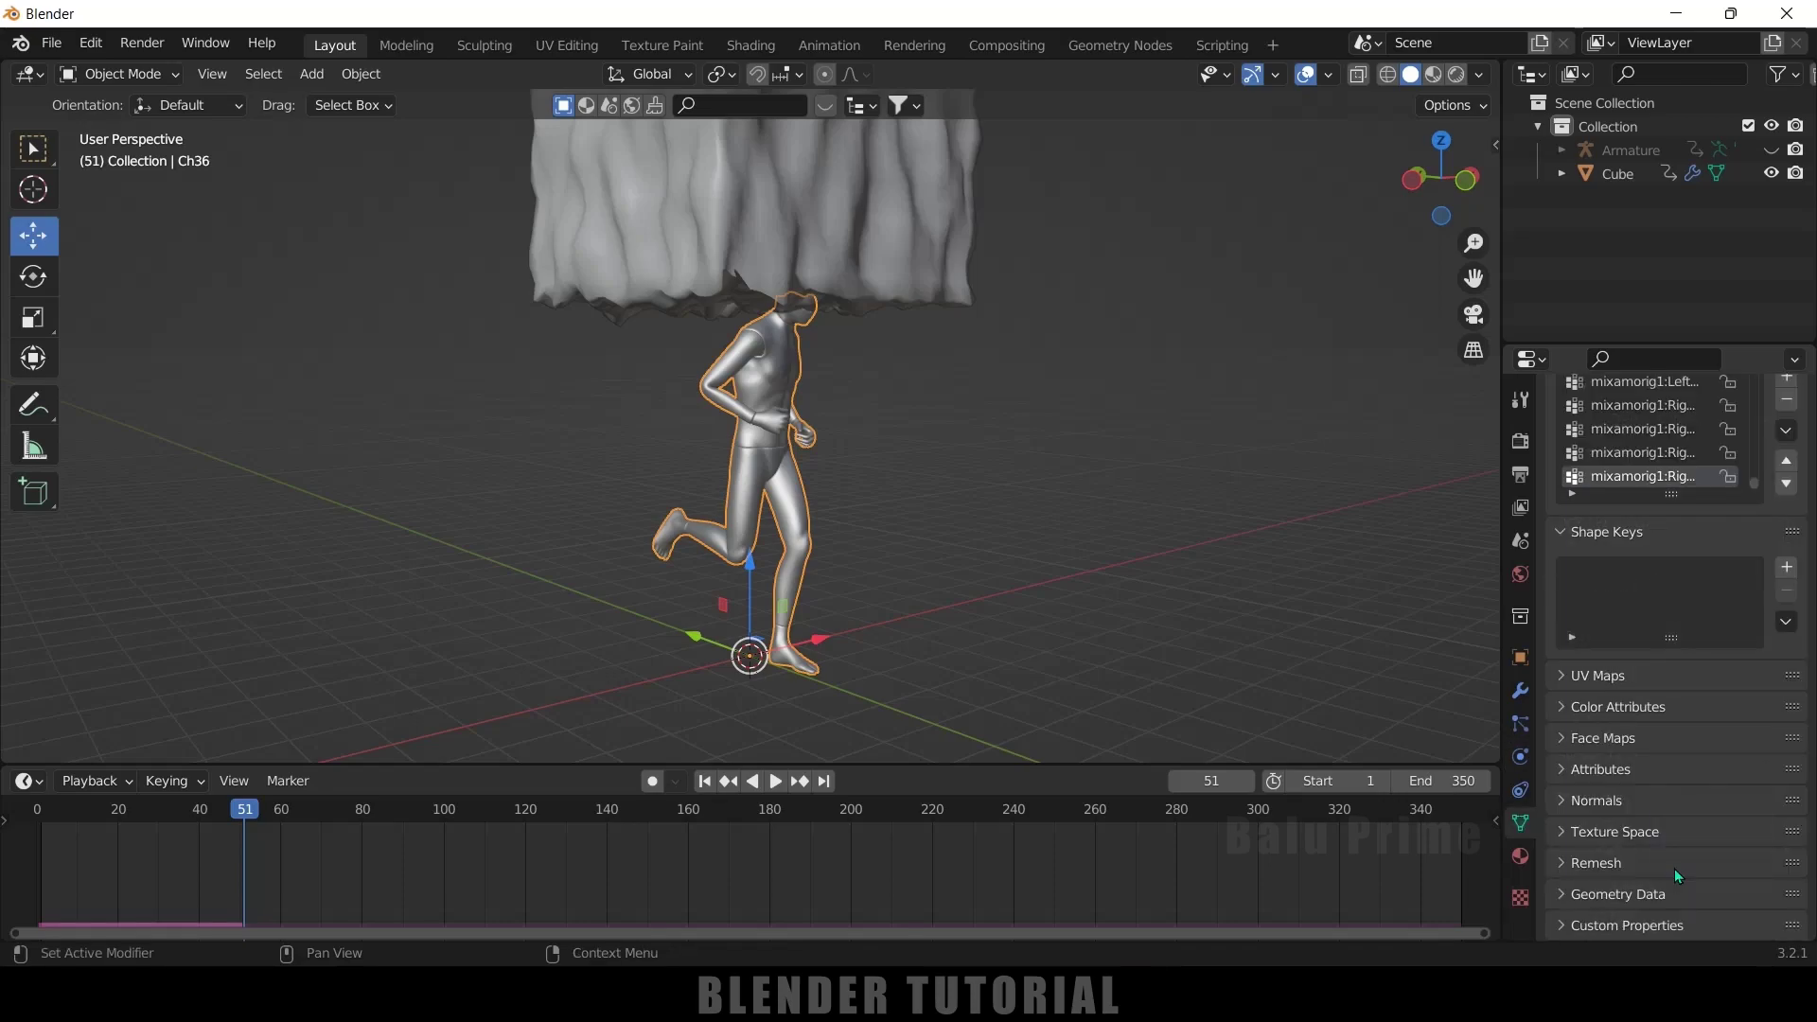
pyautogui.scroll(4, 1674, 869)
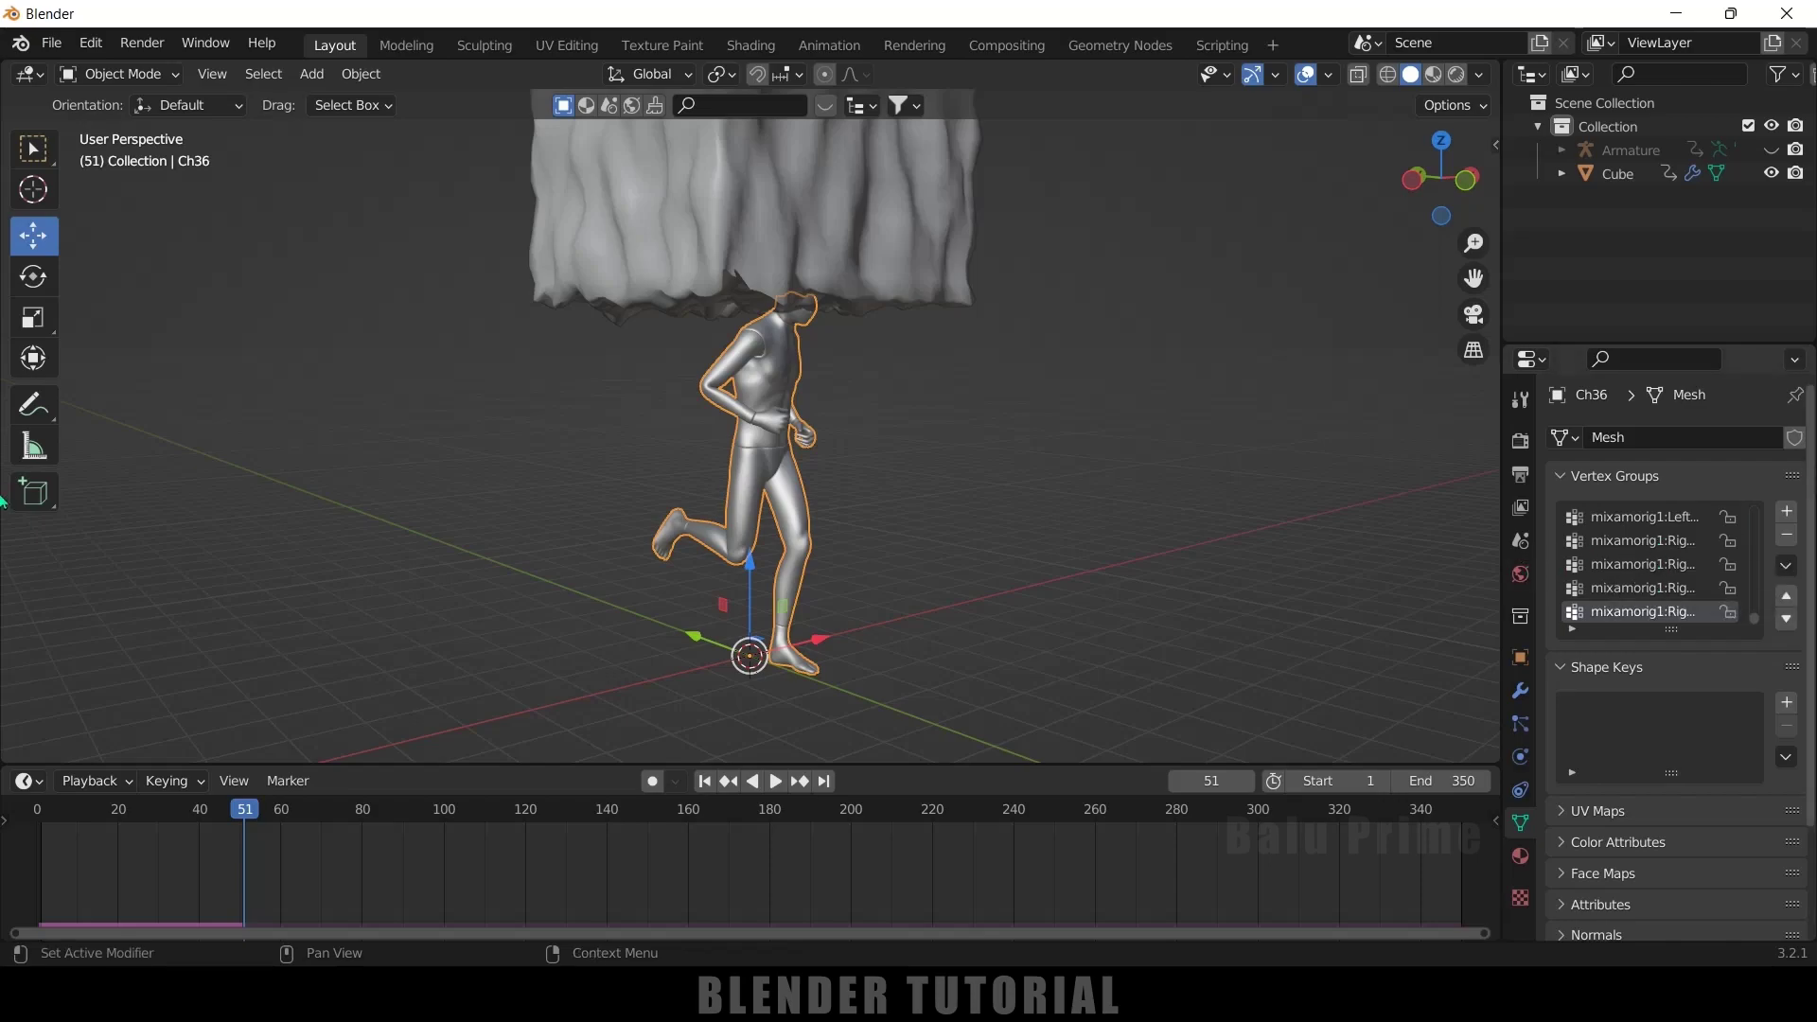
pyautogui.click(1789, 514)
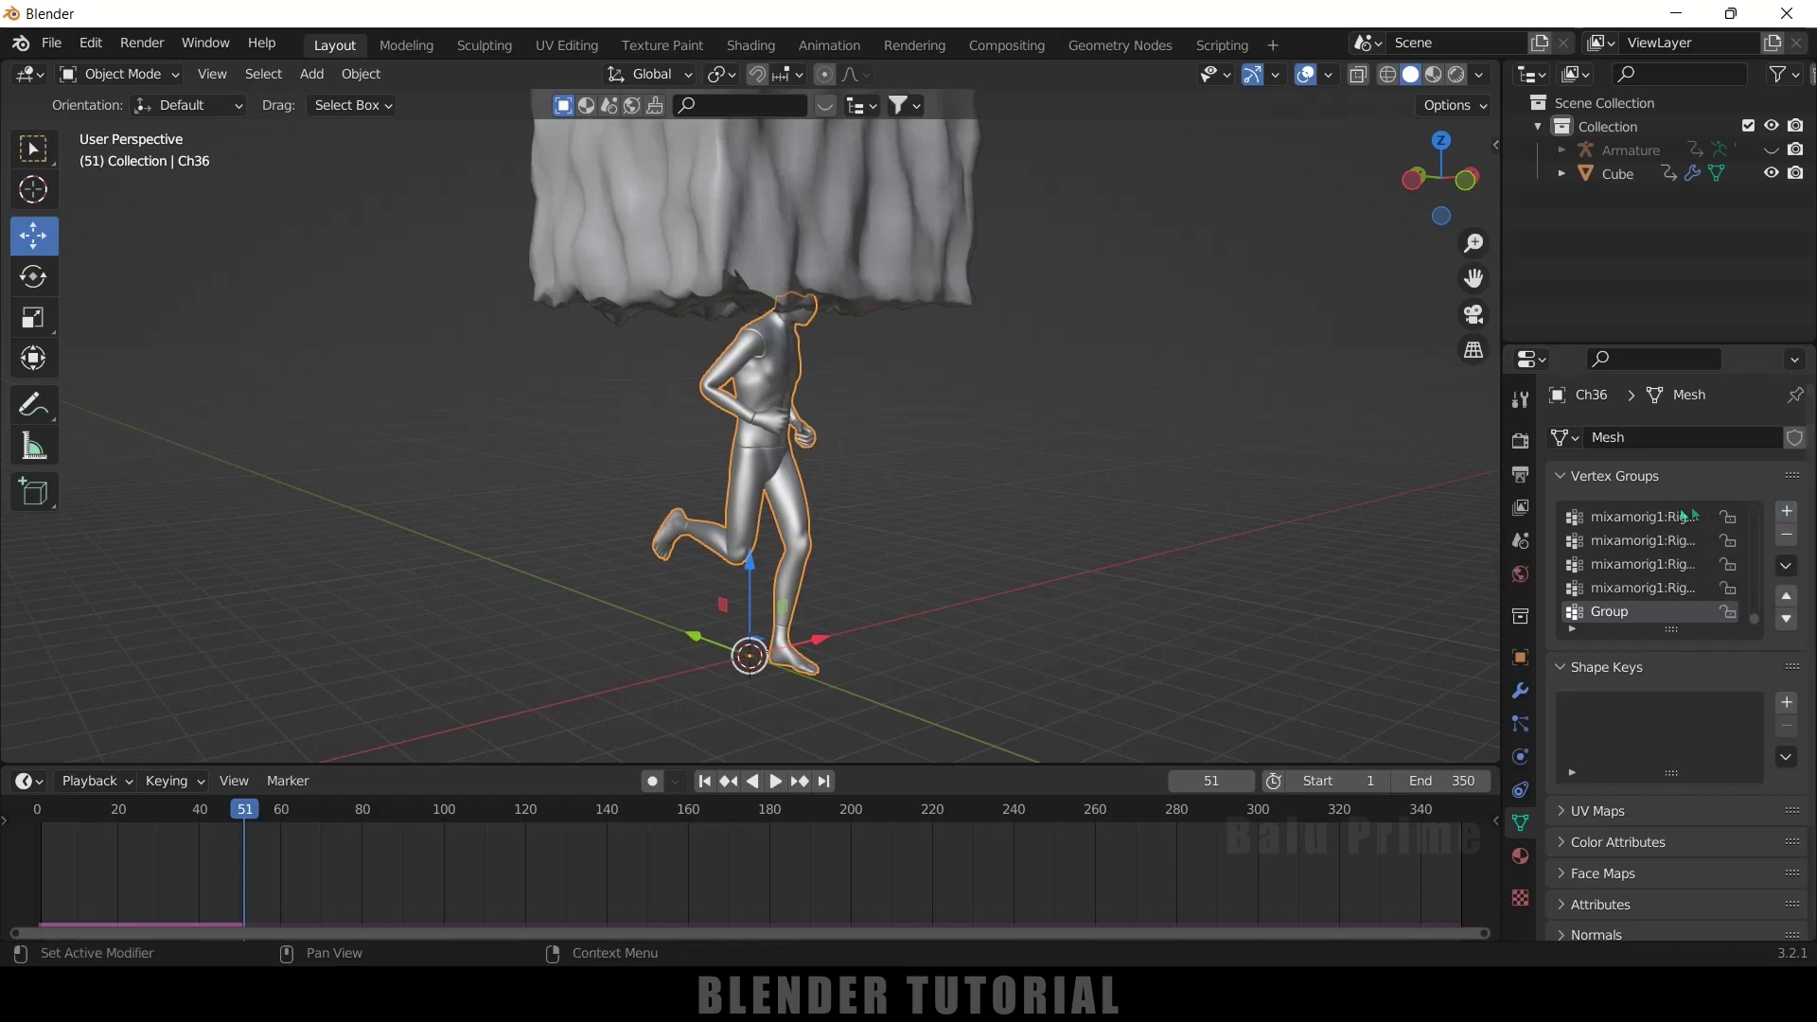
pyautogui.doubleClick(1629, 613)
pyautogui.write('vertex g')
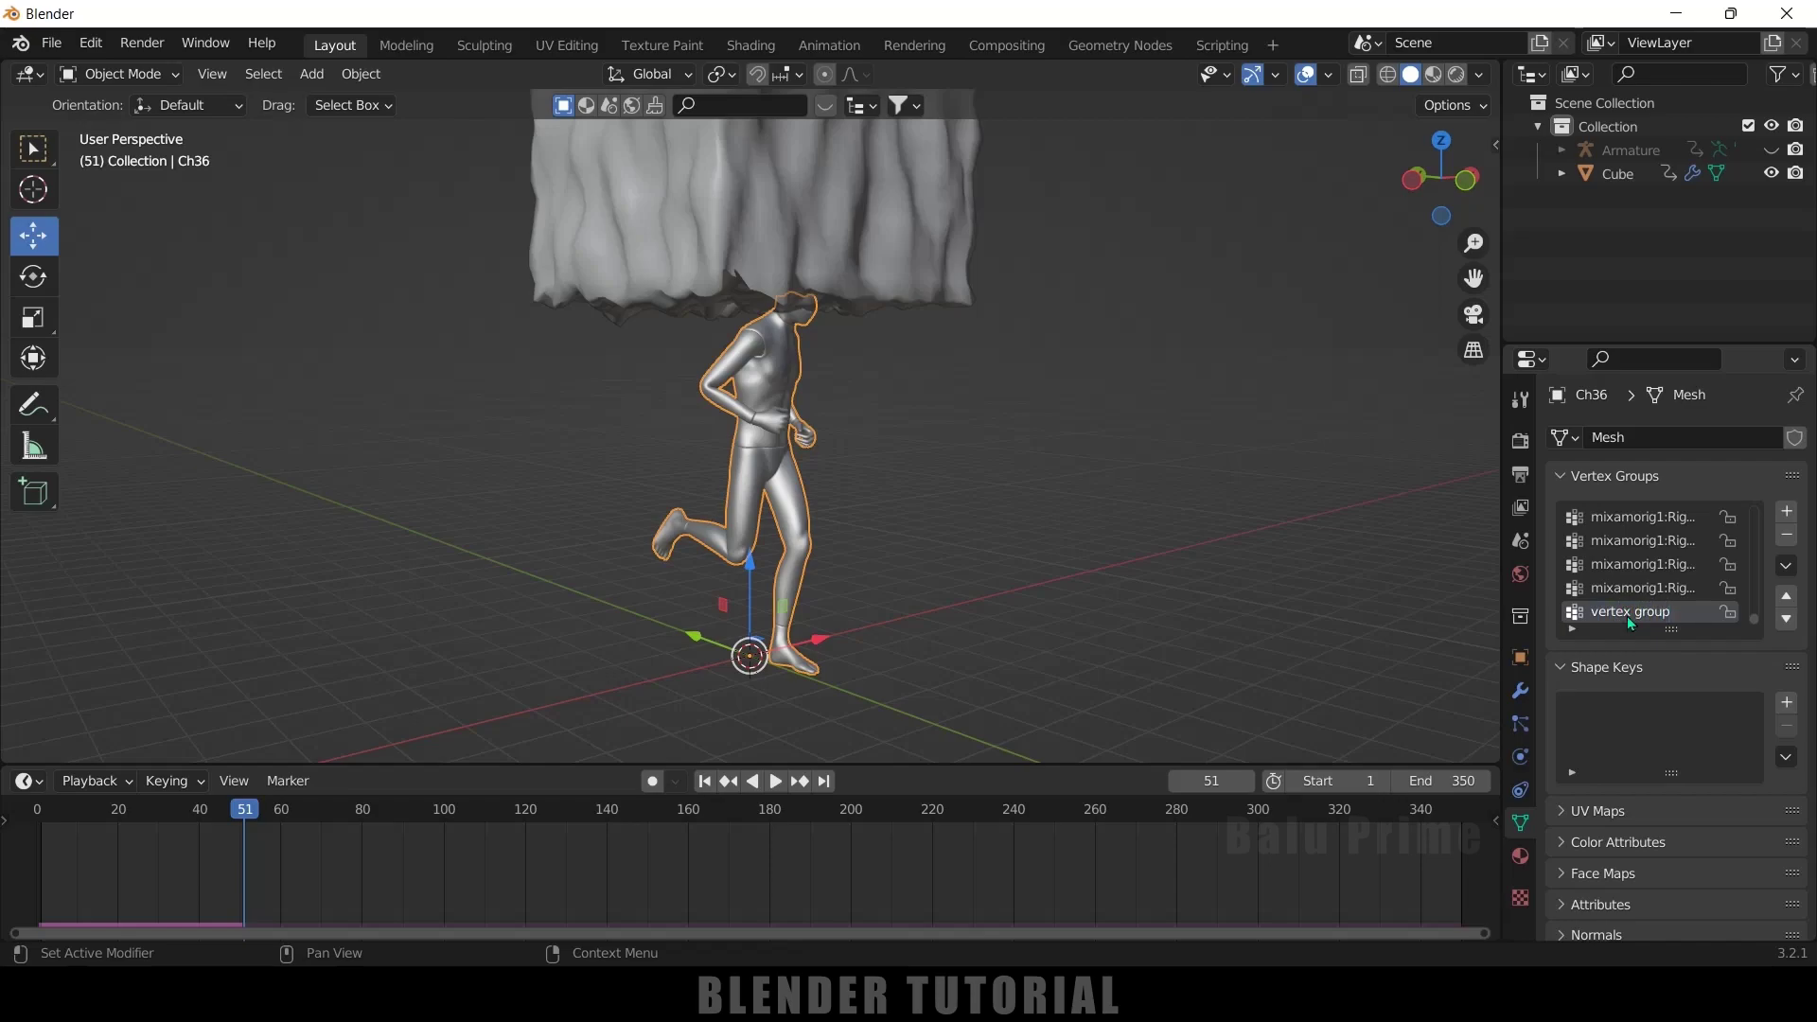
# Step: Assign "vertex group" as the output vertex group of the character's Dynamic Paint canvas
pyautogui.click(1521, 757)
pyautogui.scroll(-8, 1602, 828)
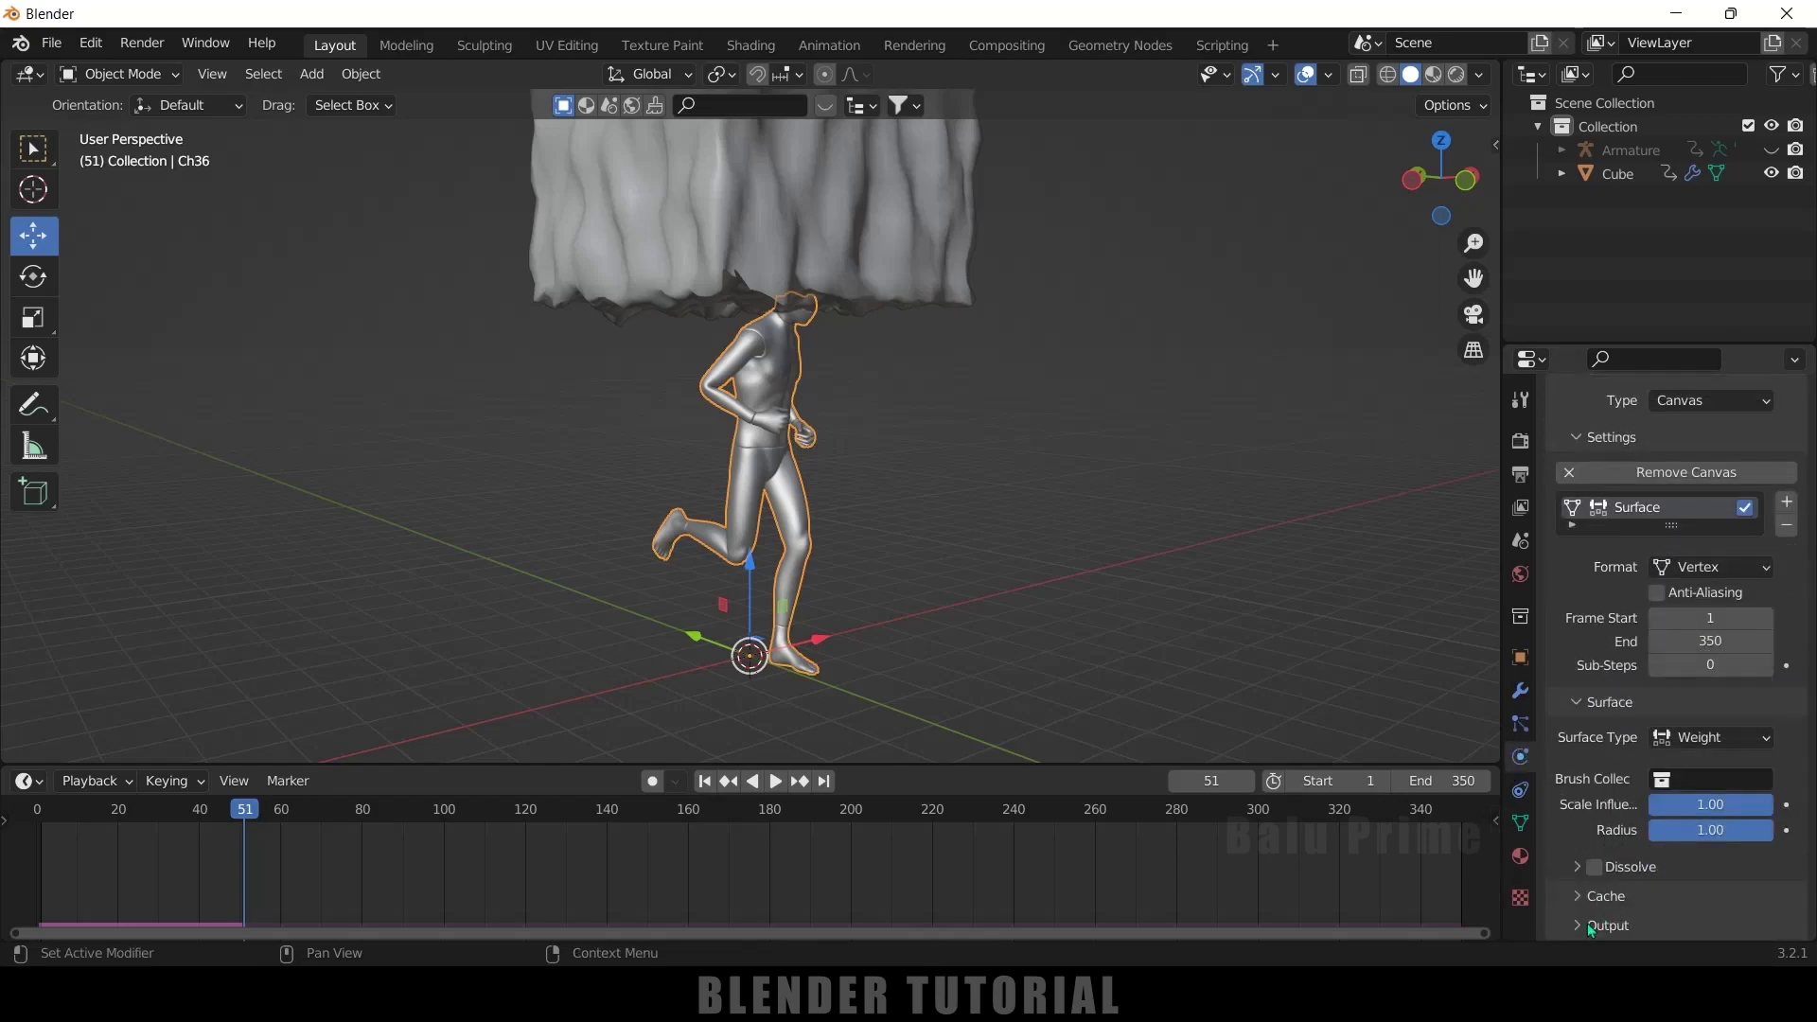
pyautogui.click(1577, 925)
pyautogui.scroll(-1, 1609, 899)
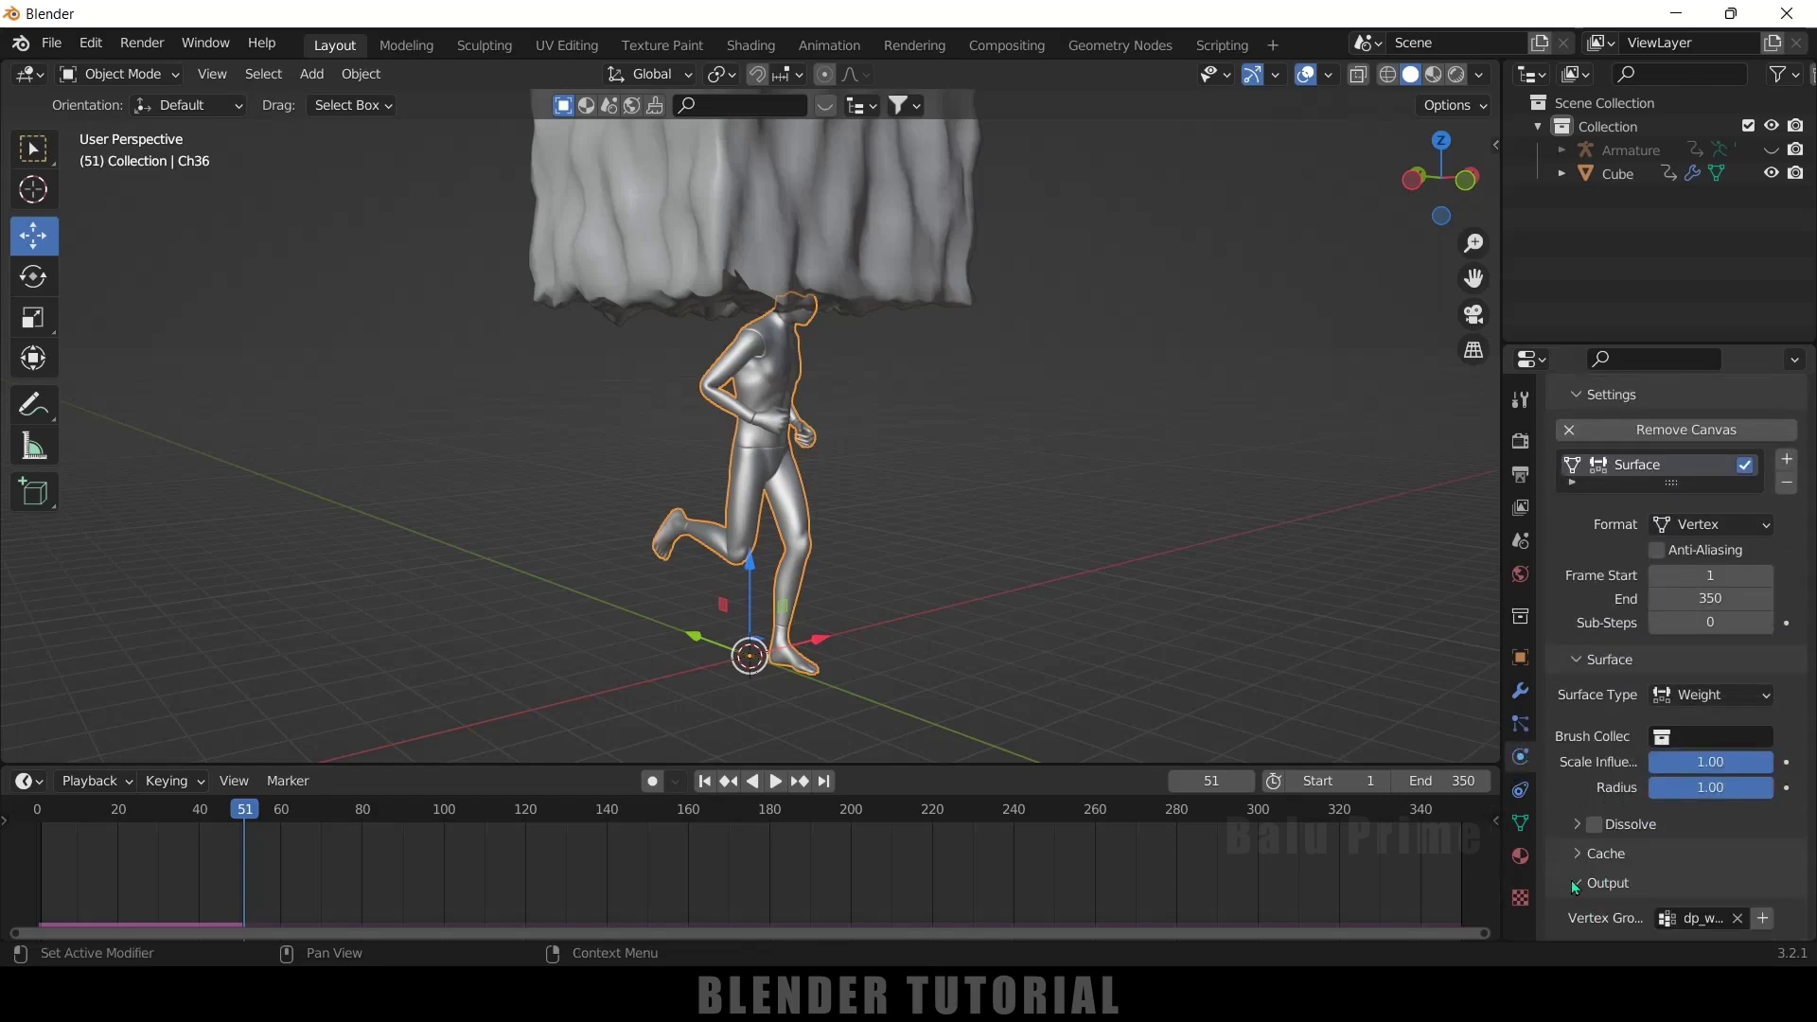
pyautogui.click(1711, 916)
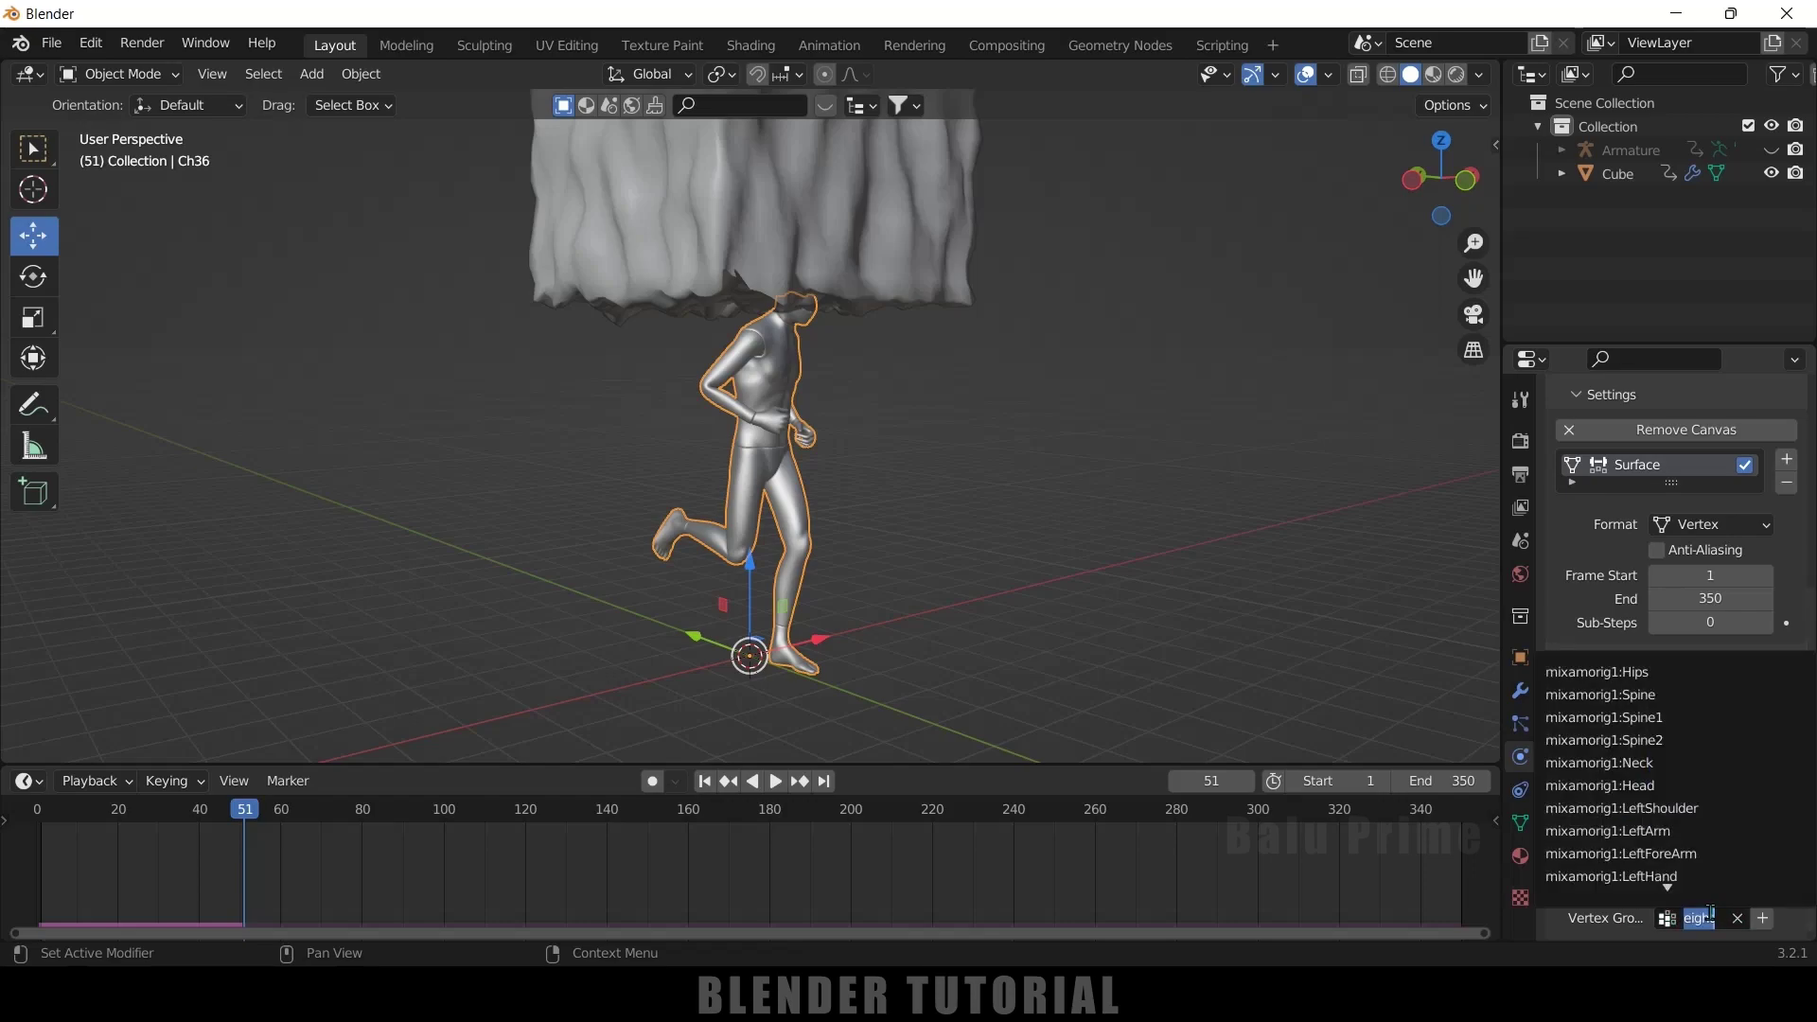
pyautogui.scroll(-10, 1609, 871)
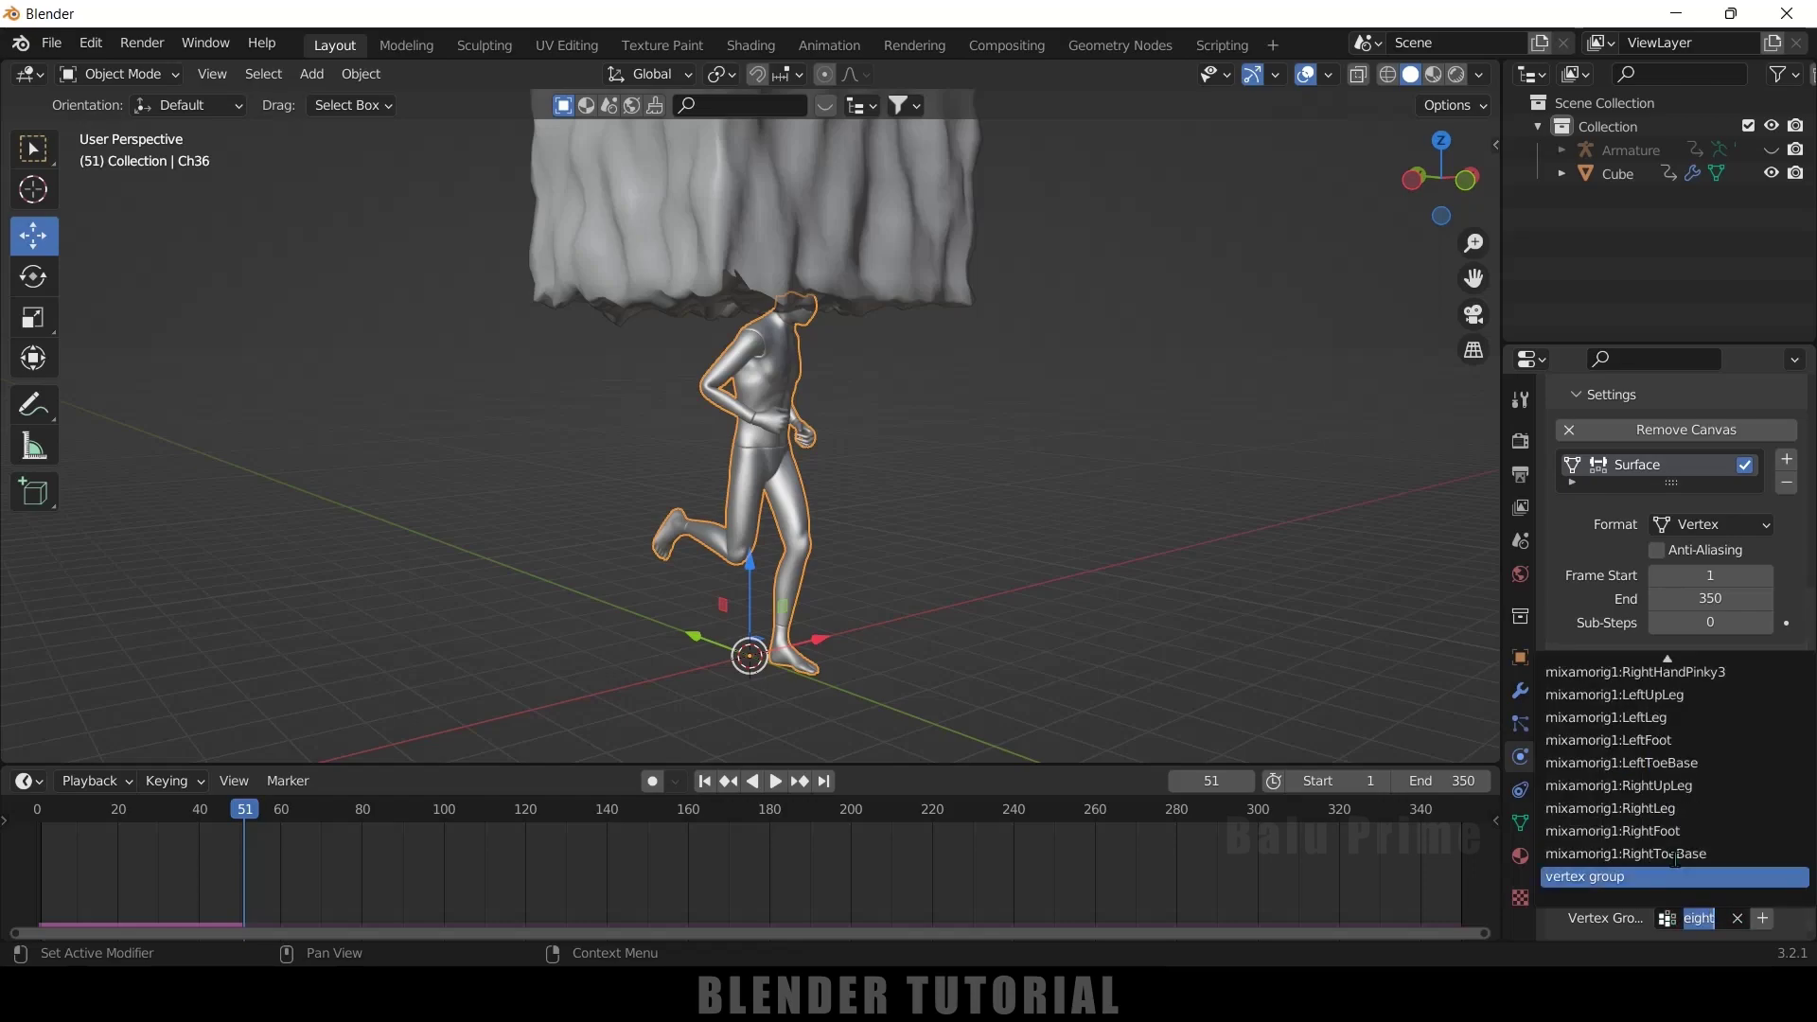
pyautogui.click(1614, 877)
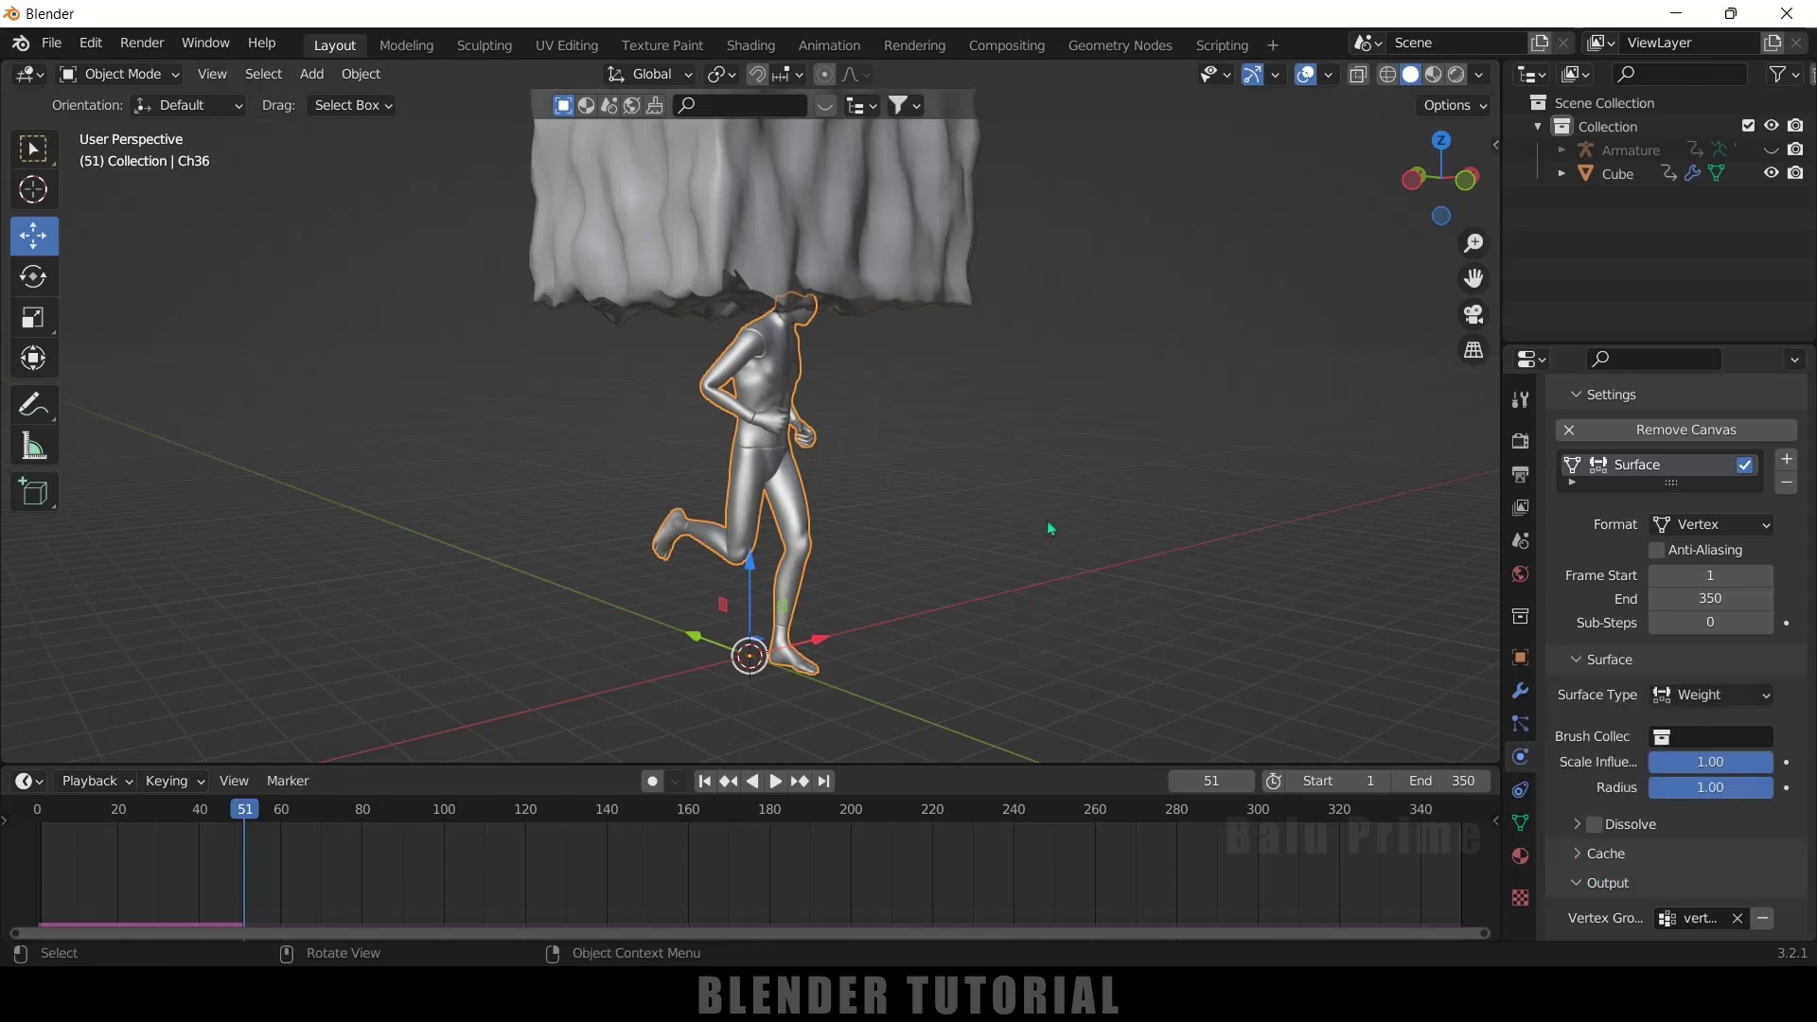
# Step: Switch the character mesh to Weight Paint mode and look at the weights near the cube's lower edge
pyautogui.click(1115, 499)
pyautogui.click(735, 421)
pyautogui.click(110, 76)
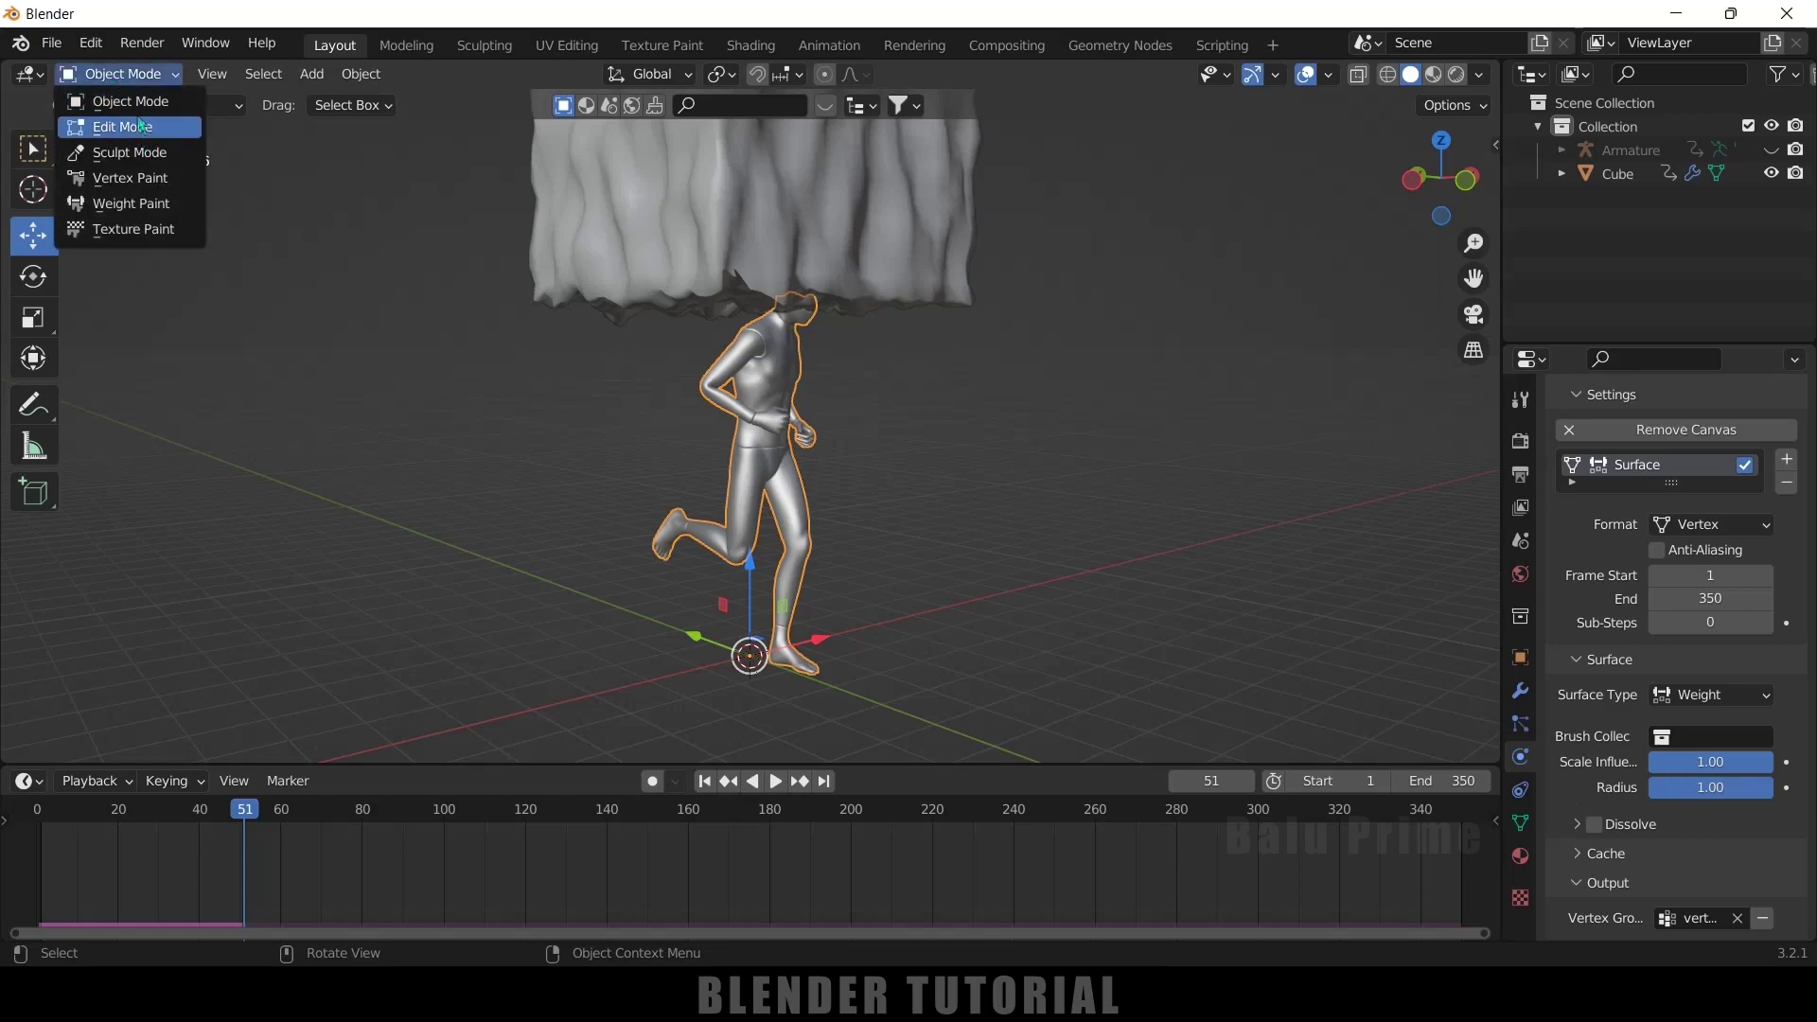
pyautogui.click(131, 203)
pyautogui.scroll(4, 959, 360)
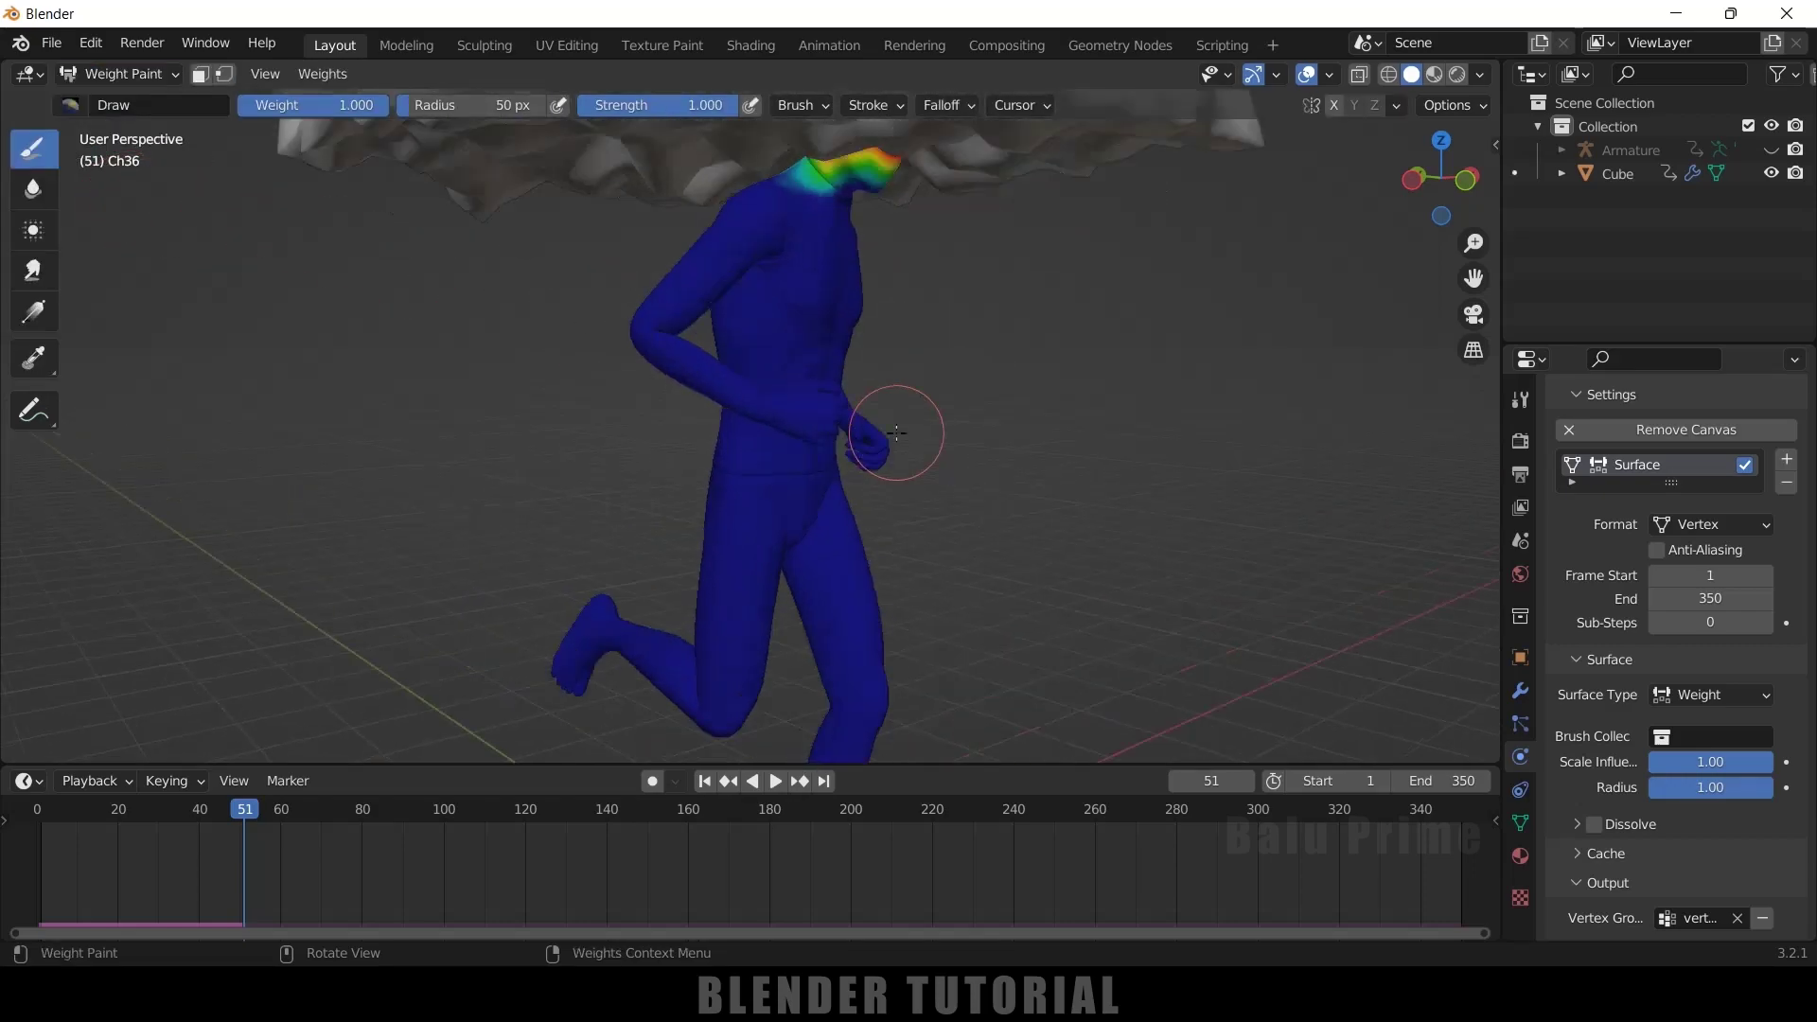
pyautogui.moveTo(959, 359); pyautogui.dragTo(869, 381, button='middle')
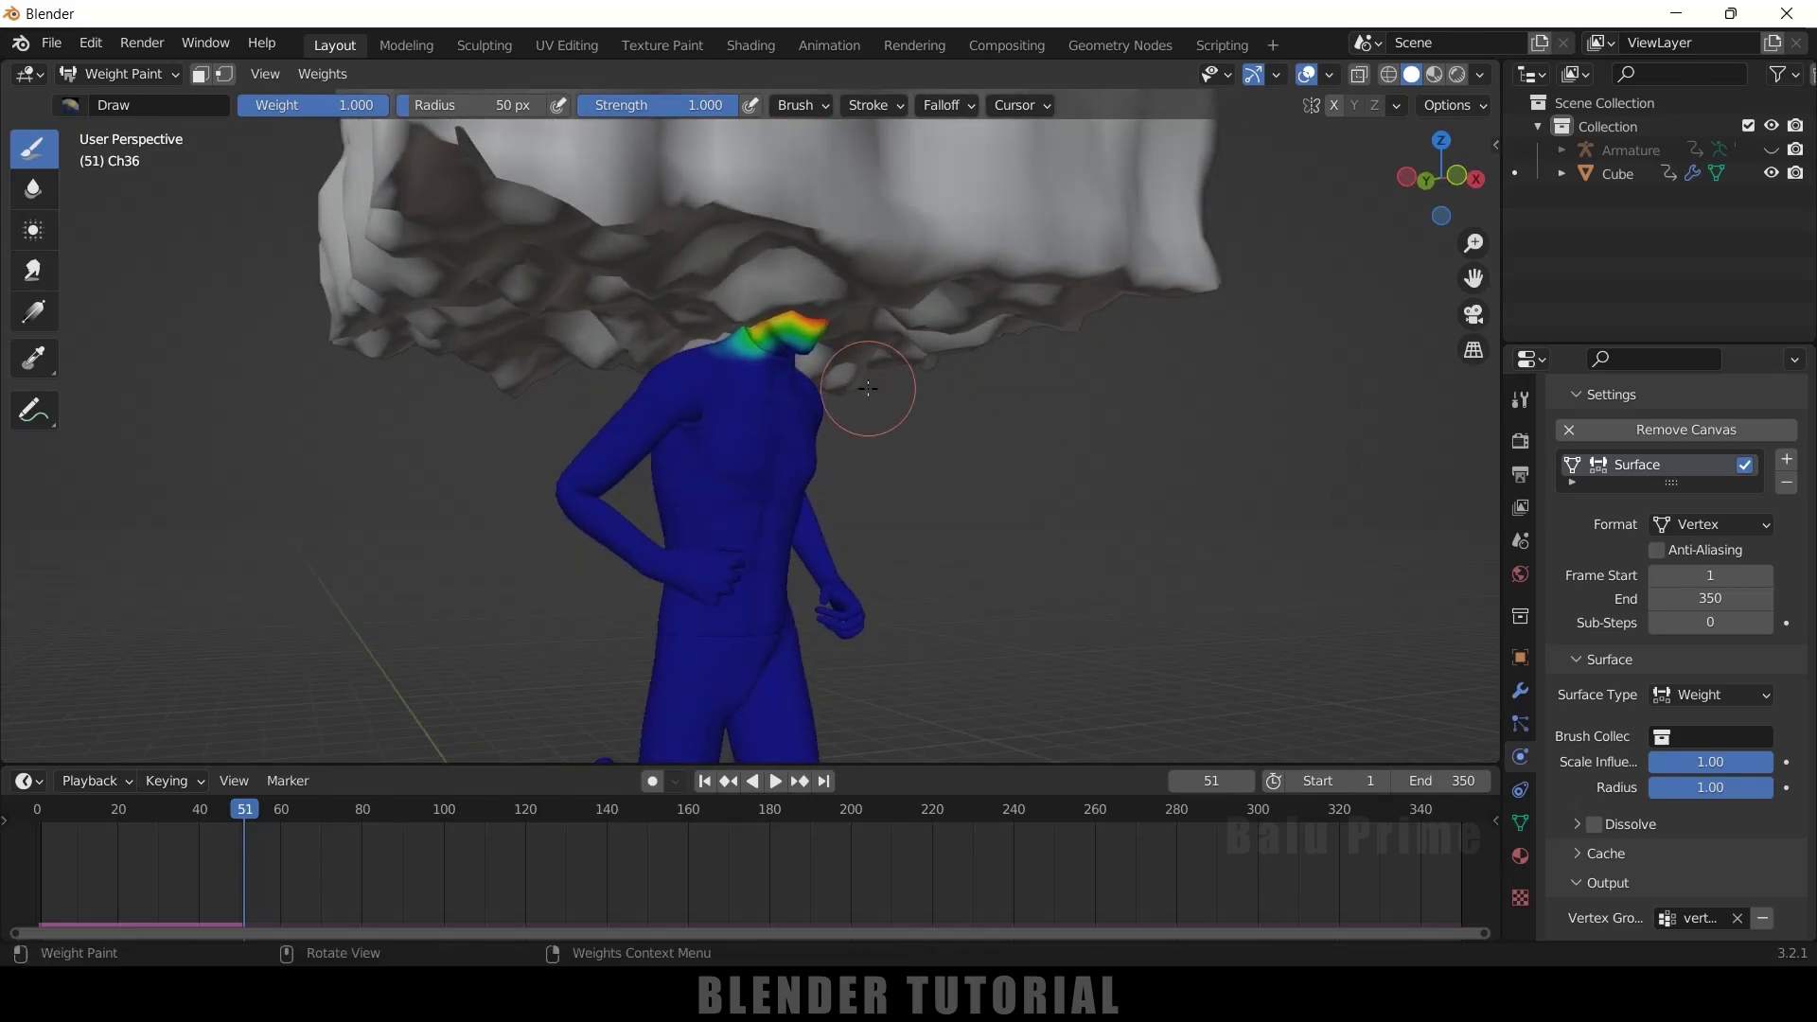
# Step: Turn on X-ray display and examine the painted weights around the character's head and neck
pyautogui.click(1360, 75)
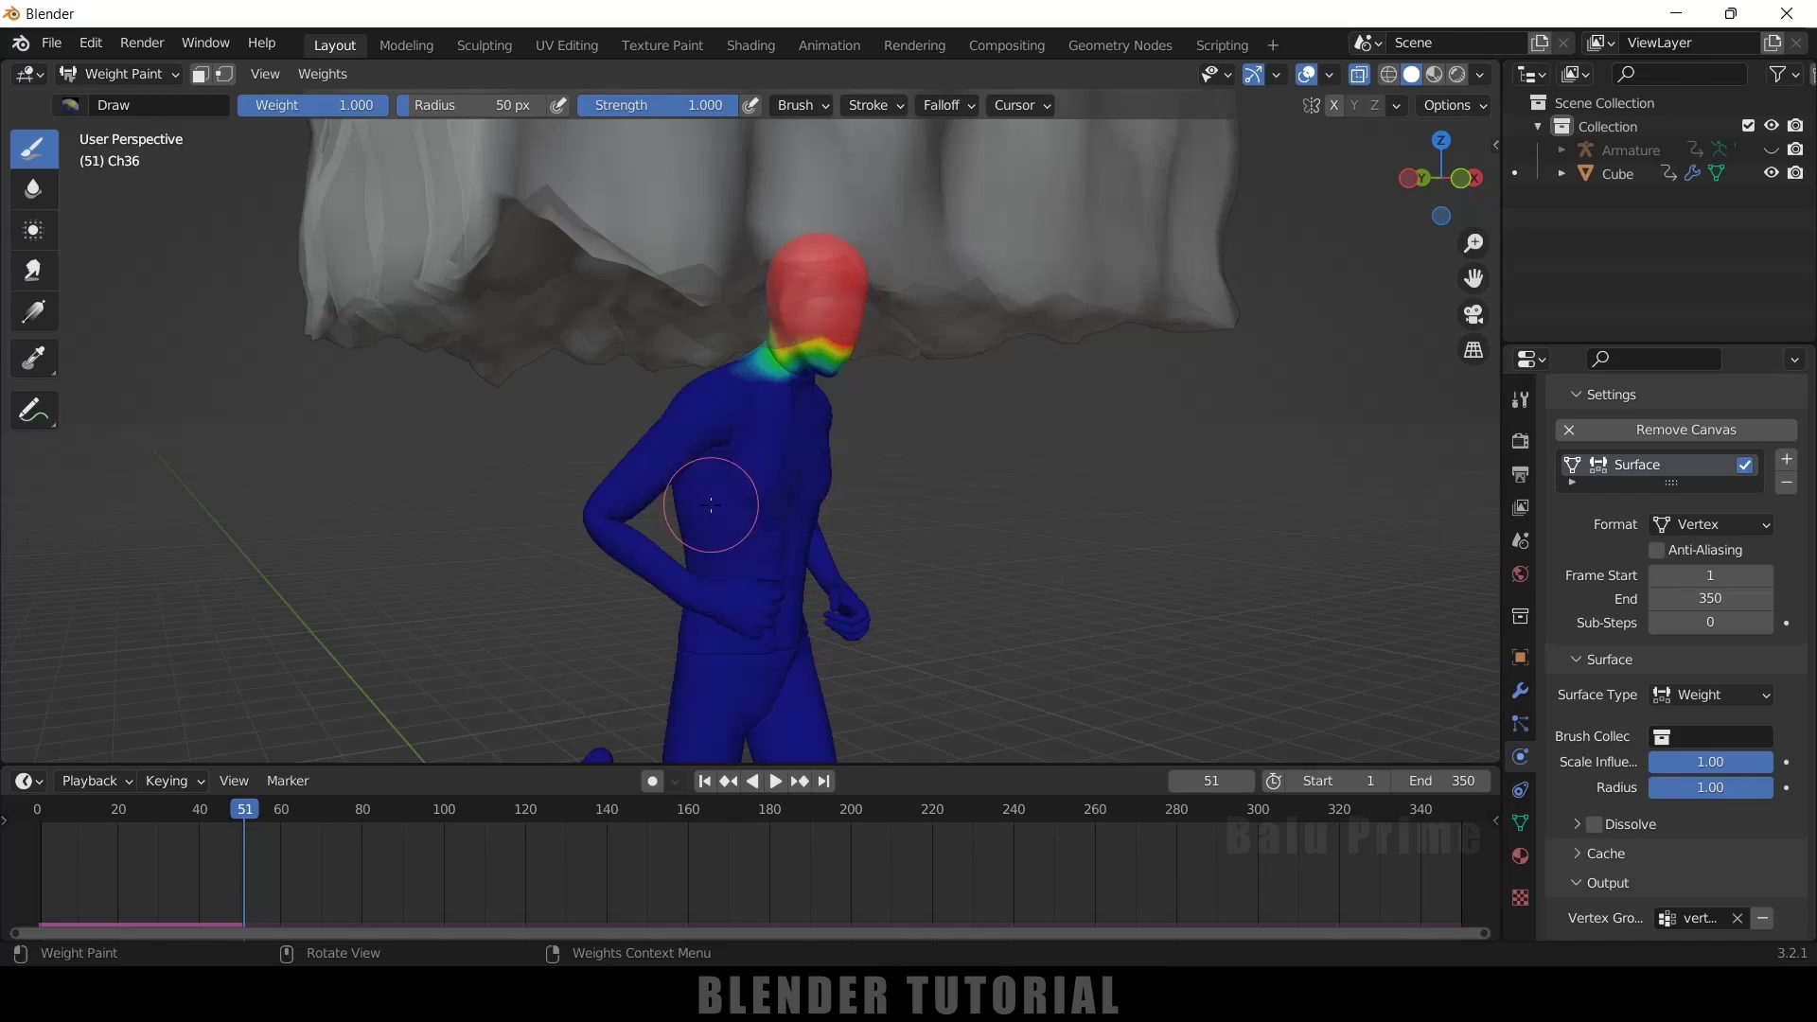
pyautogui.scroll(3, 937, 487)
pyautogui.moveTo(946, 479); pyautogui.dragTo(1016, 476, button='middle')
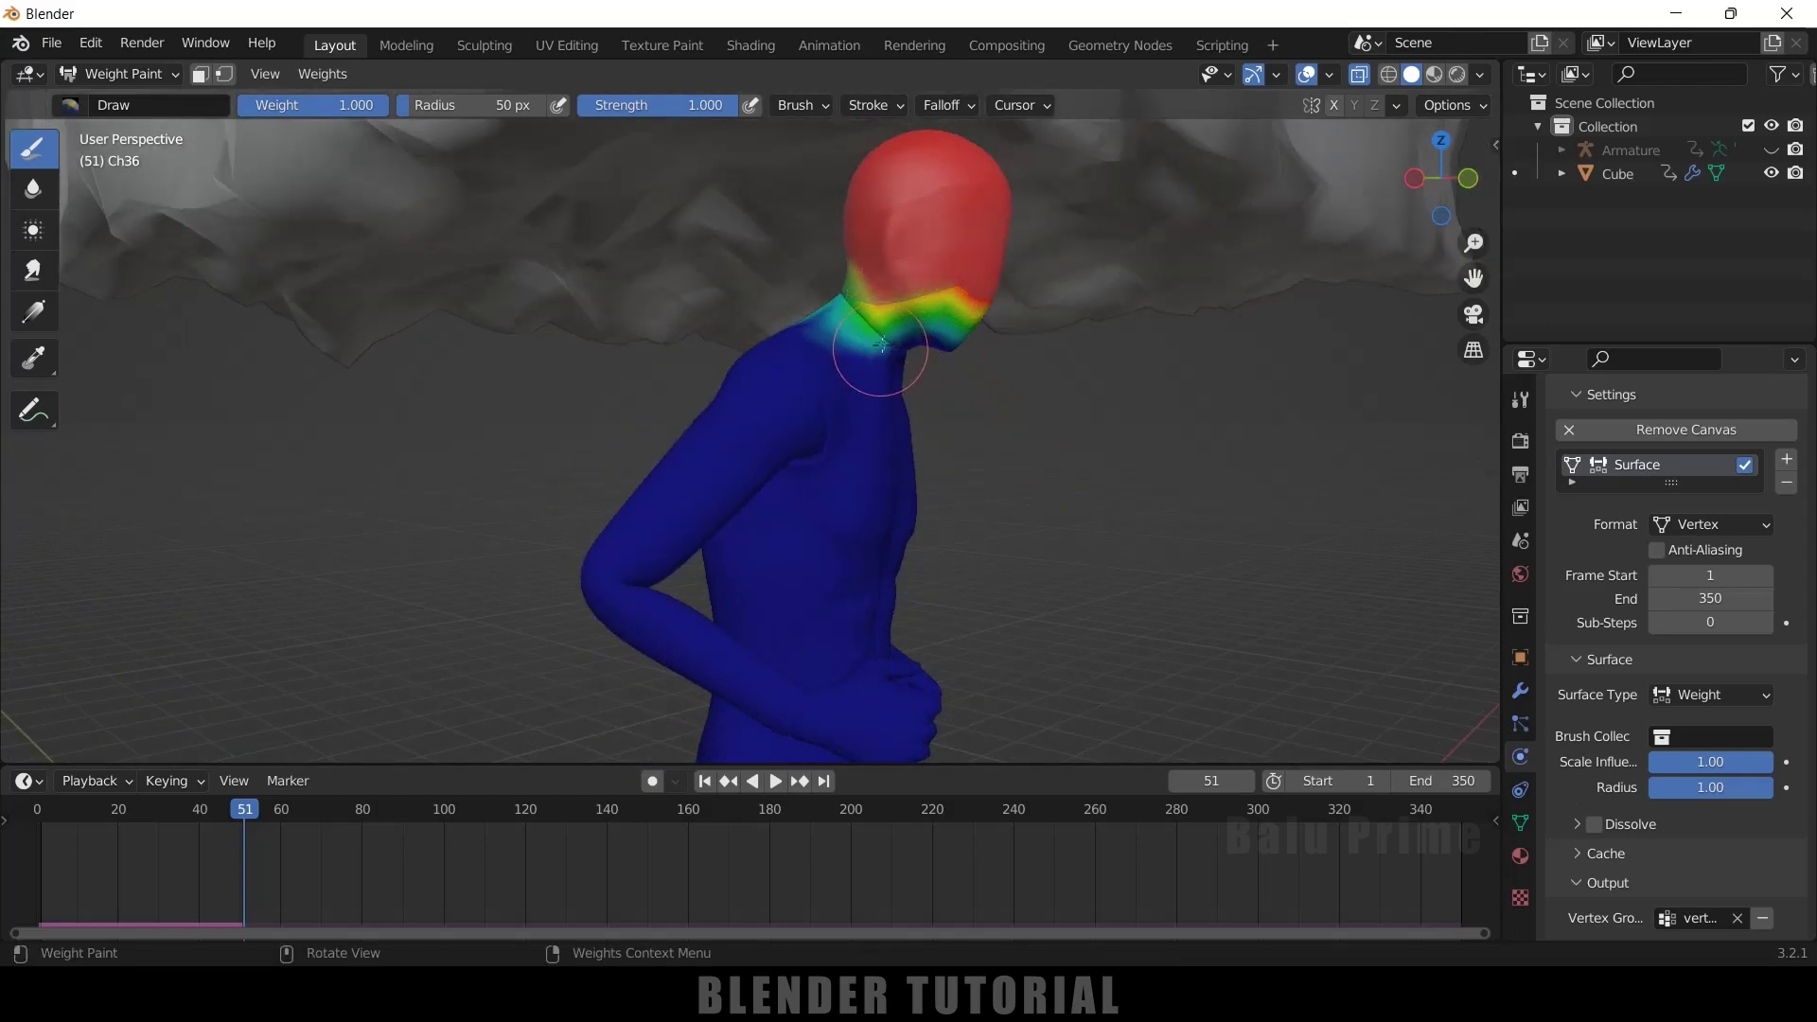
pyautogui.moveTo(932, 312)
pyautogui.mouseDown()
pyautogui.moveTo(909, 360)
pyautogui.moveTo(957, 373)
pyautogui.moveTo(928, 318)
pyautogui.moveTo(937, 341)
pyautogui.moveTo(960, 326)
pyautogui.moveTo(952, 352)
pyautogui.mouseUp()
# Step: Return to Object Mode and set the source distance of the cube's Dynamic Paint brush to 0.1
pyautogui.click(123, 74)
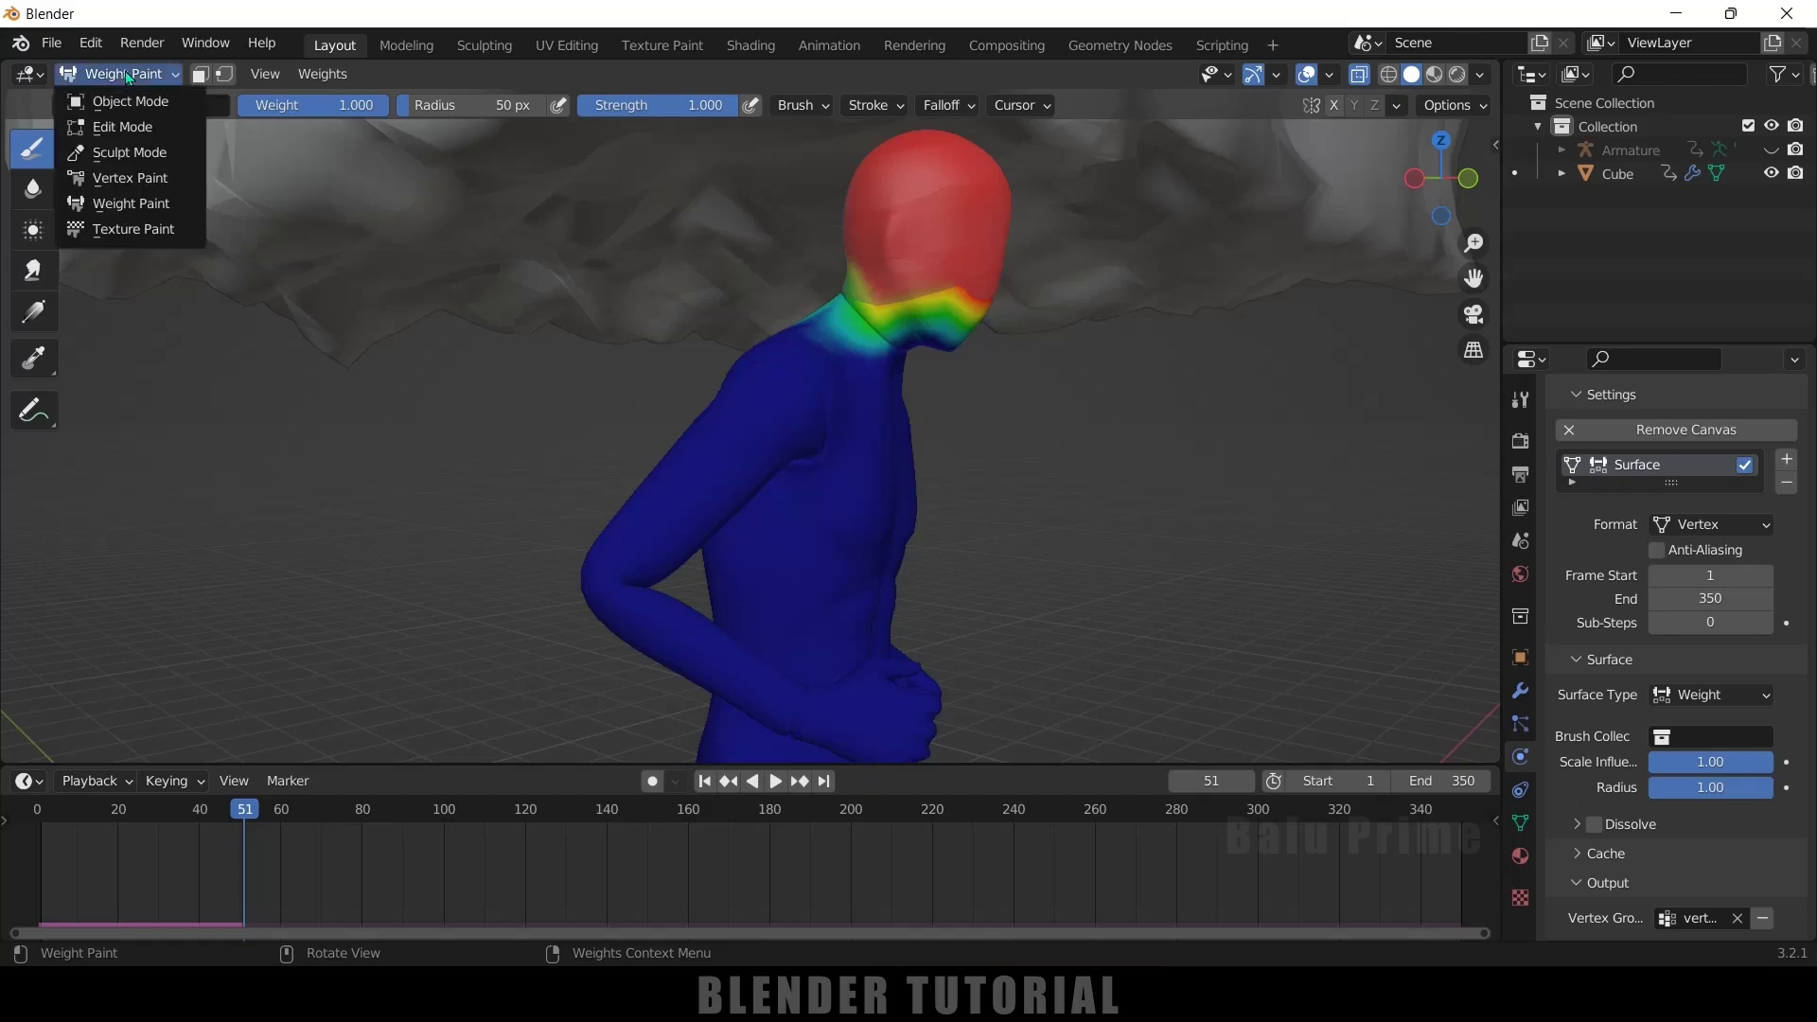
pyautogui.click(130, 101)
pyautogui.click(1125, 270)
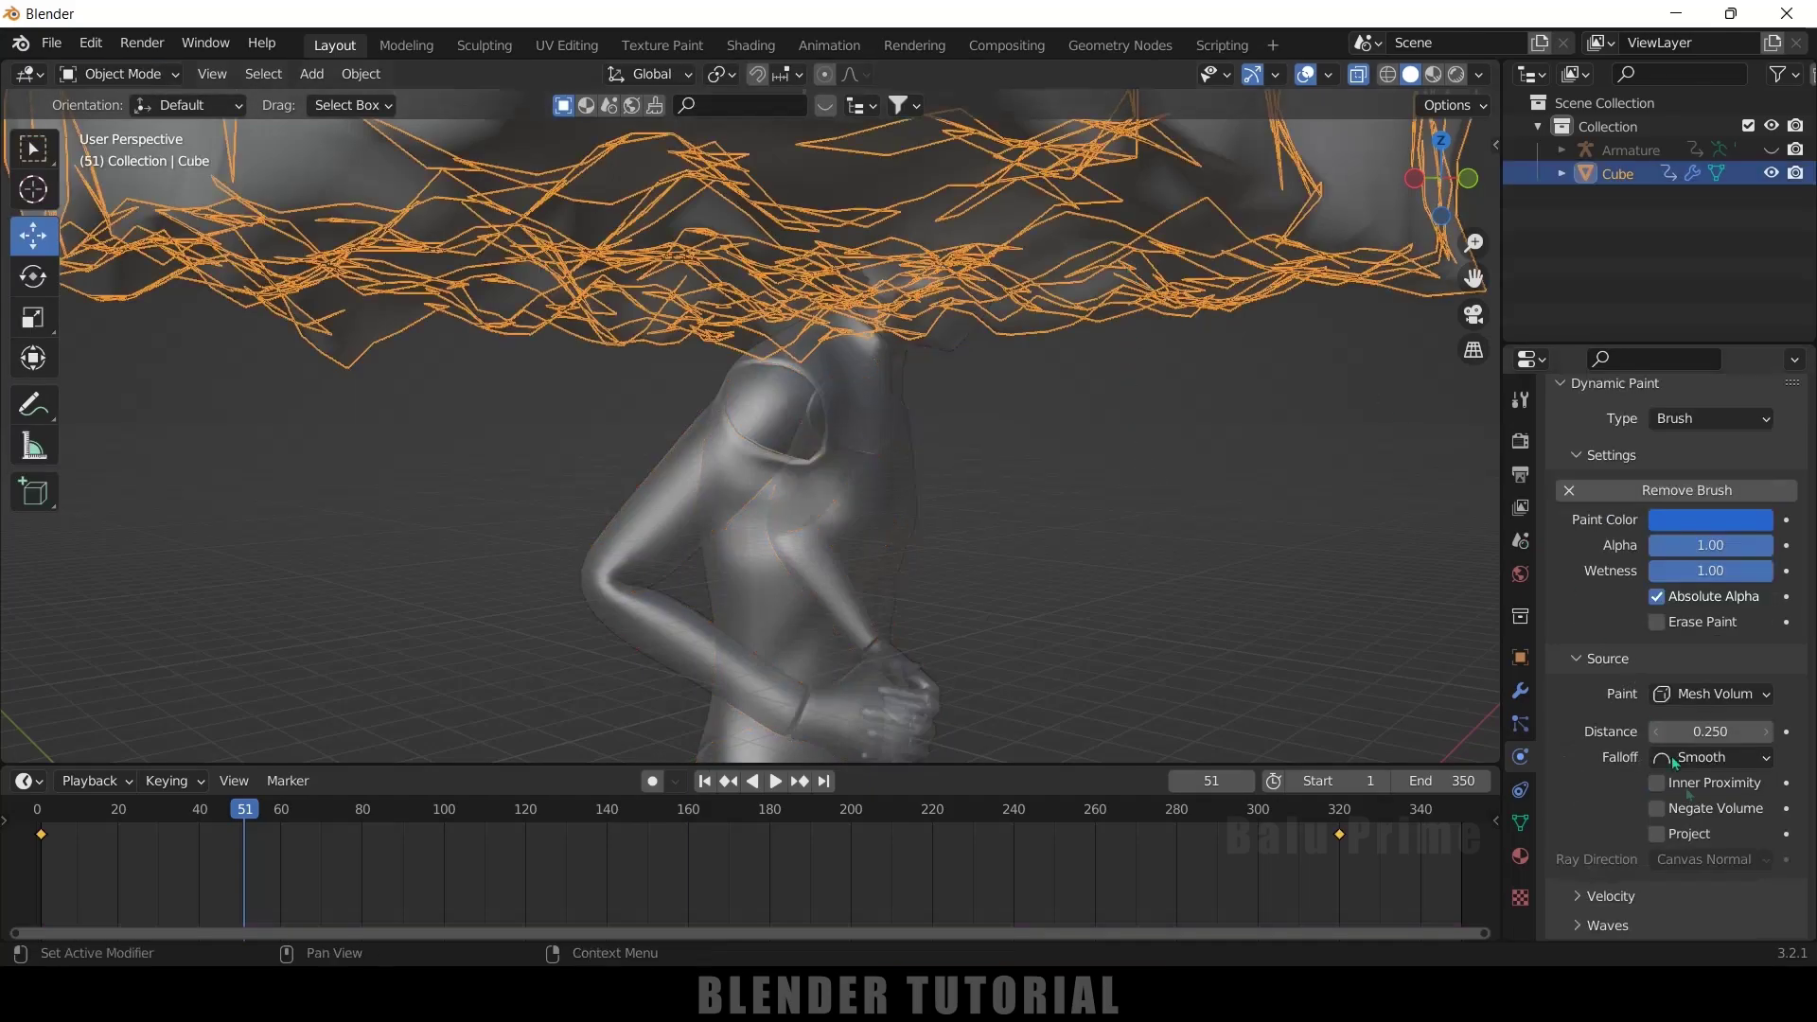
pyautogui.click(1713, 733)
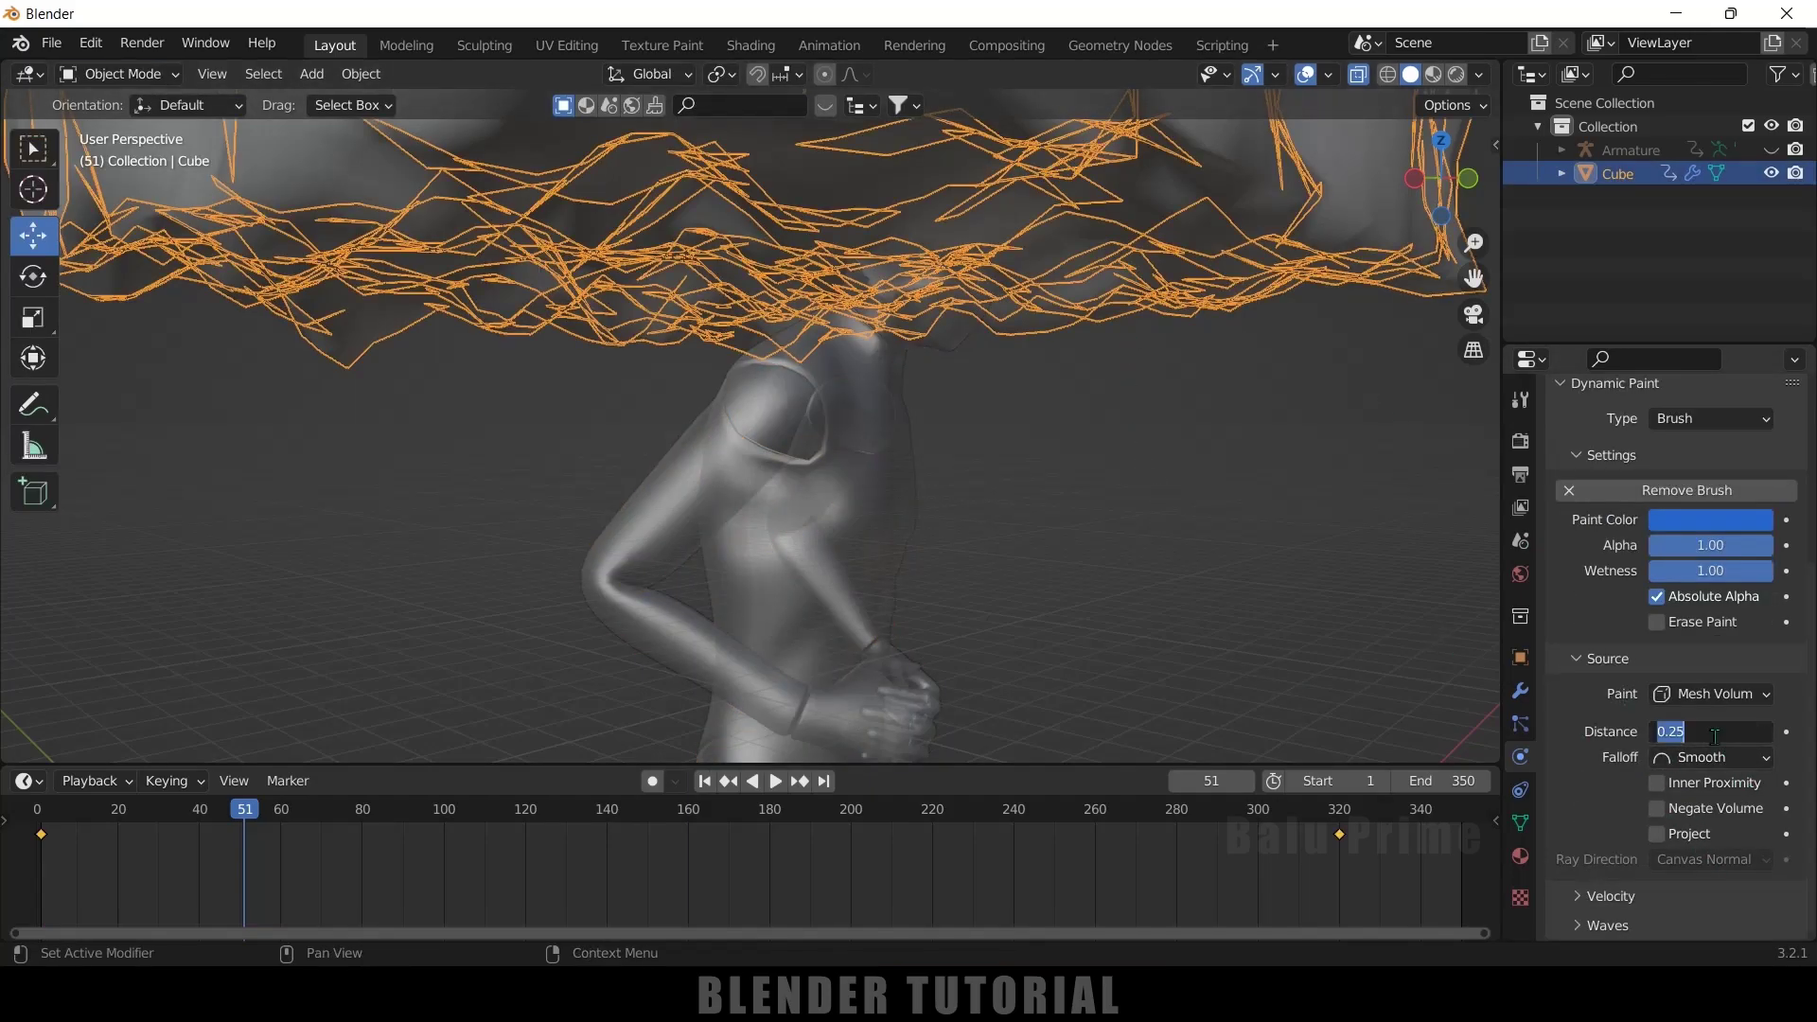
pyautogui.write('0.1')
pyautogui.press('Return')
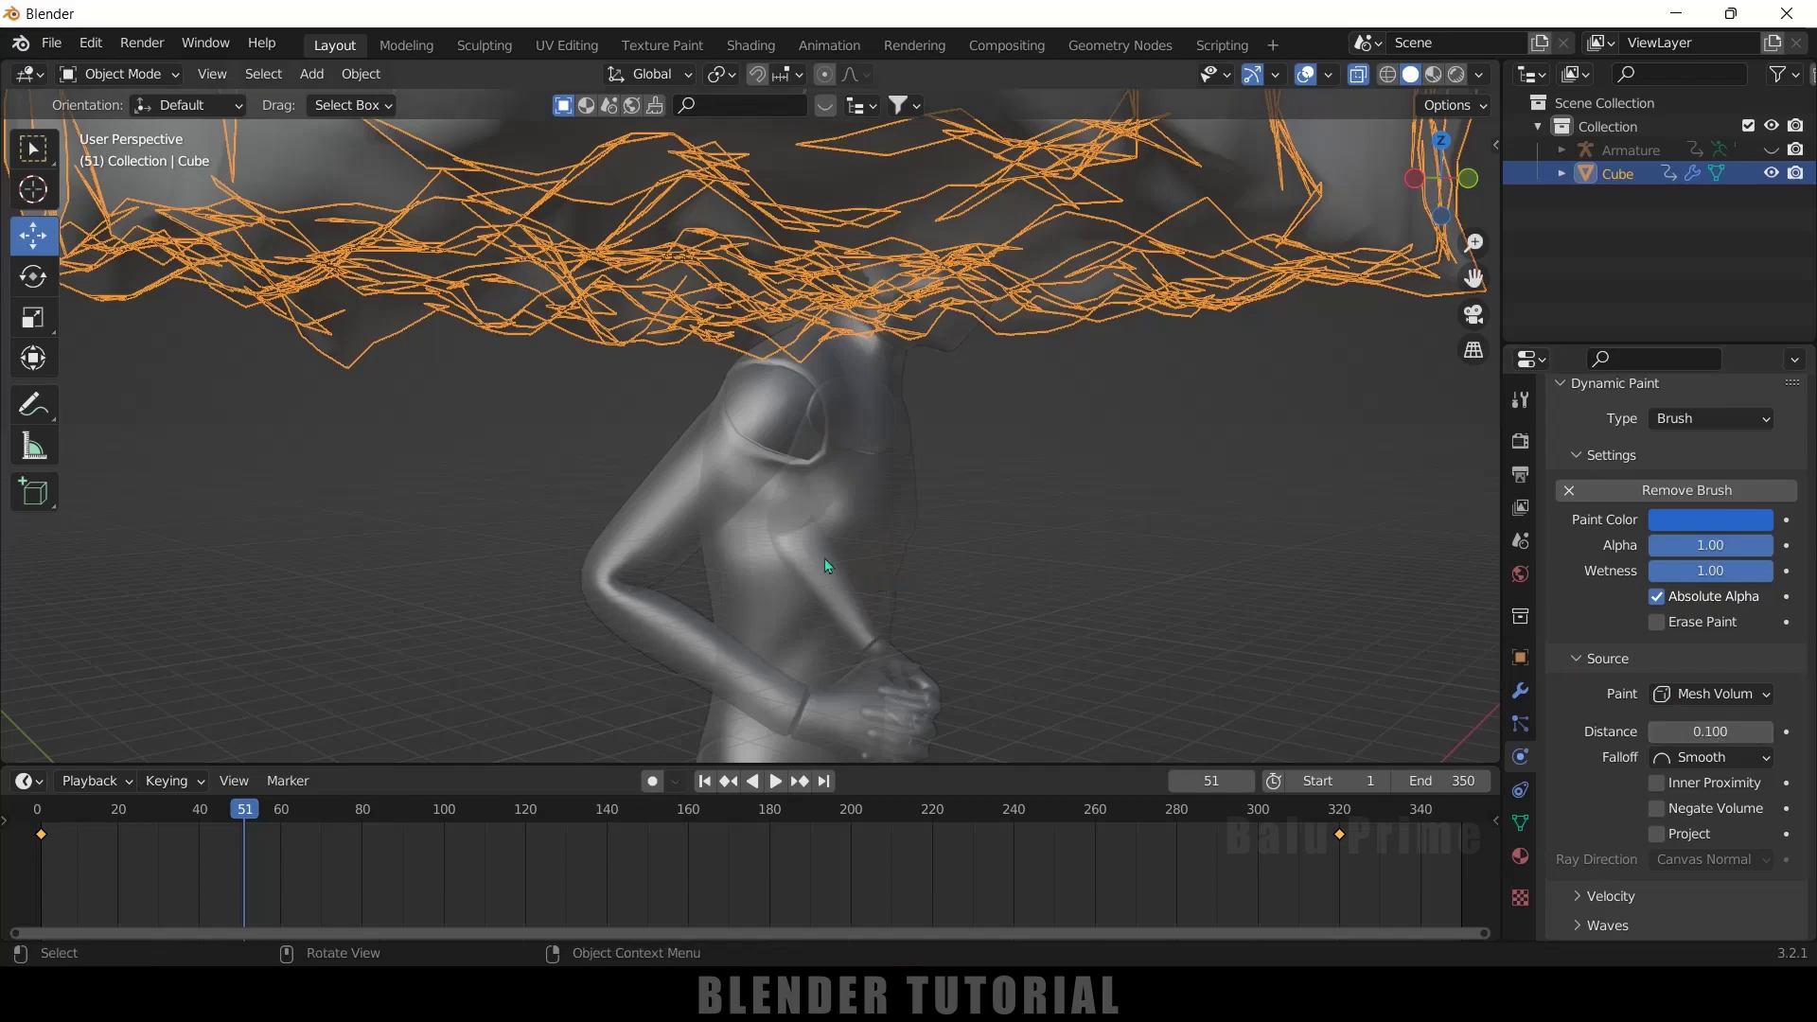
# Step: Switch the character mesh to Weight Paint mode and examine the painted band around the head and neck
pyautogui.click(761, 520)
pyautogui.click(121, 74)
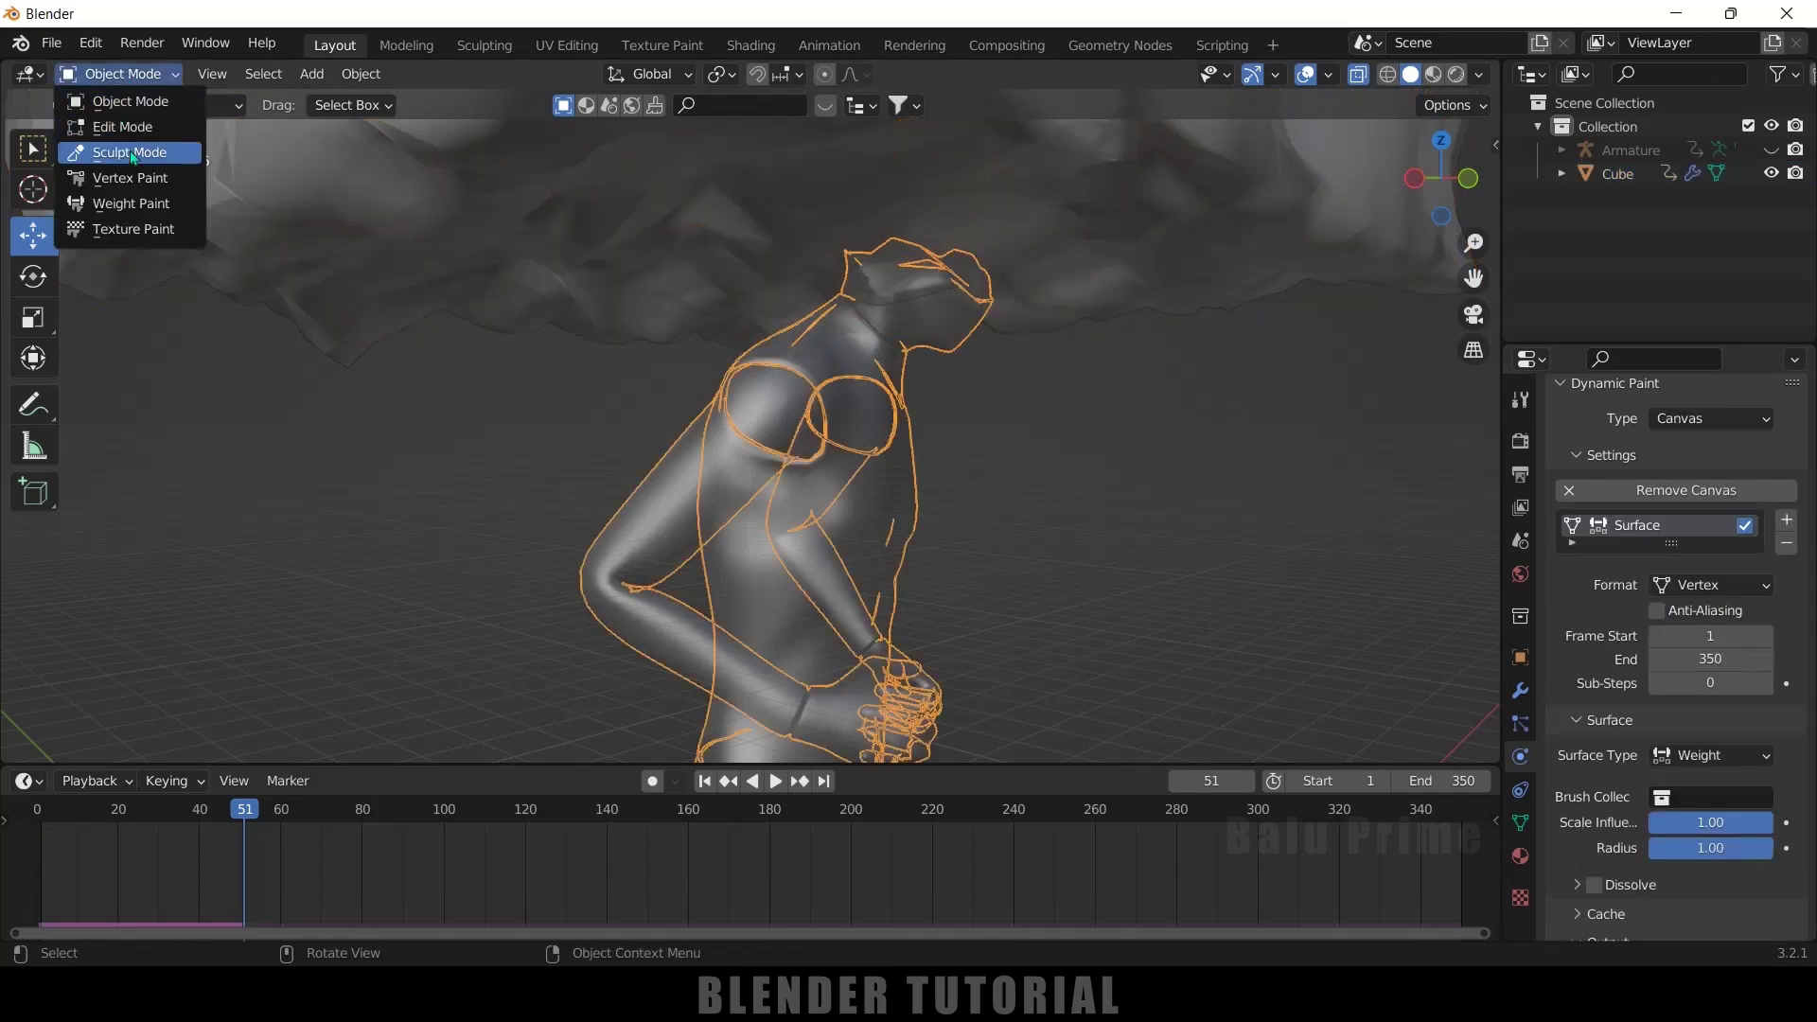
pyautogui.click(131, 204)
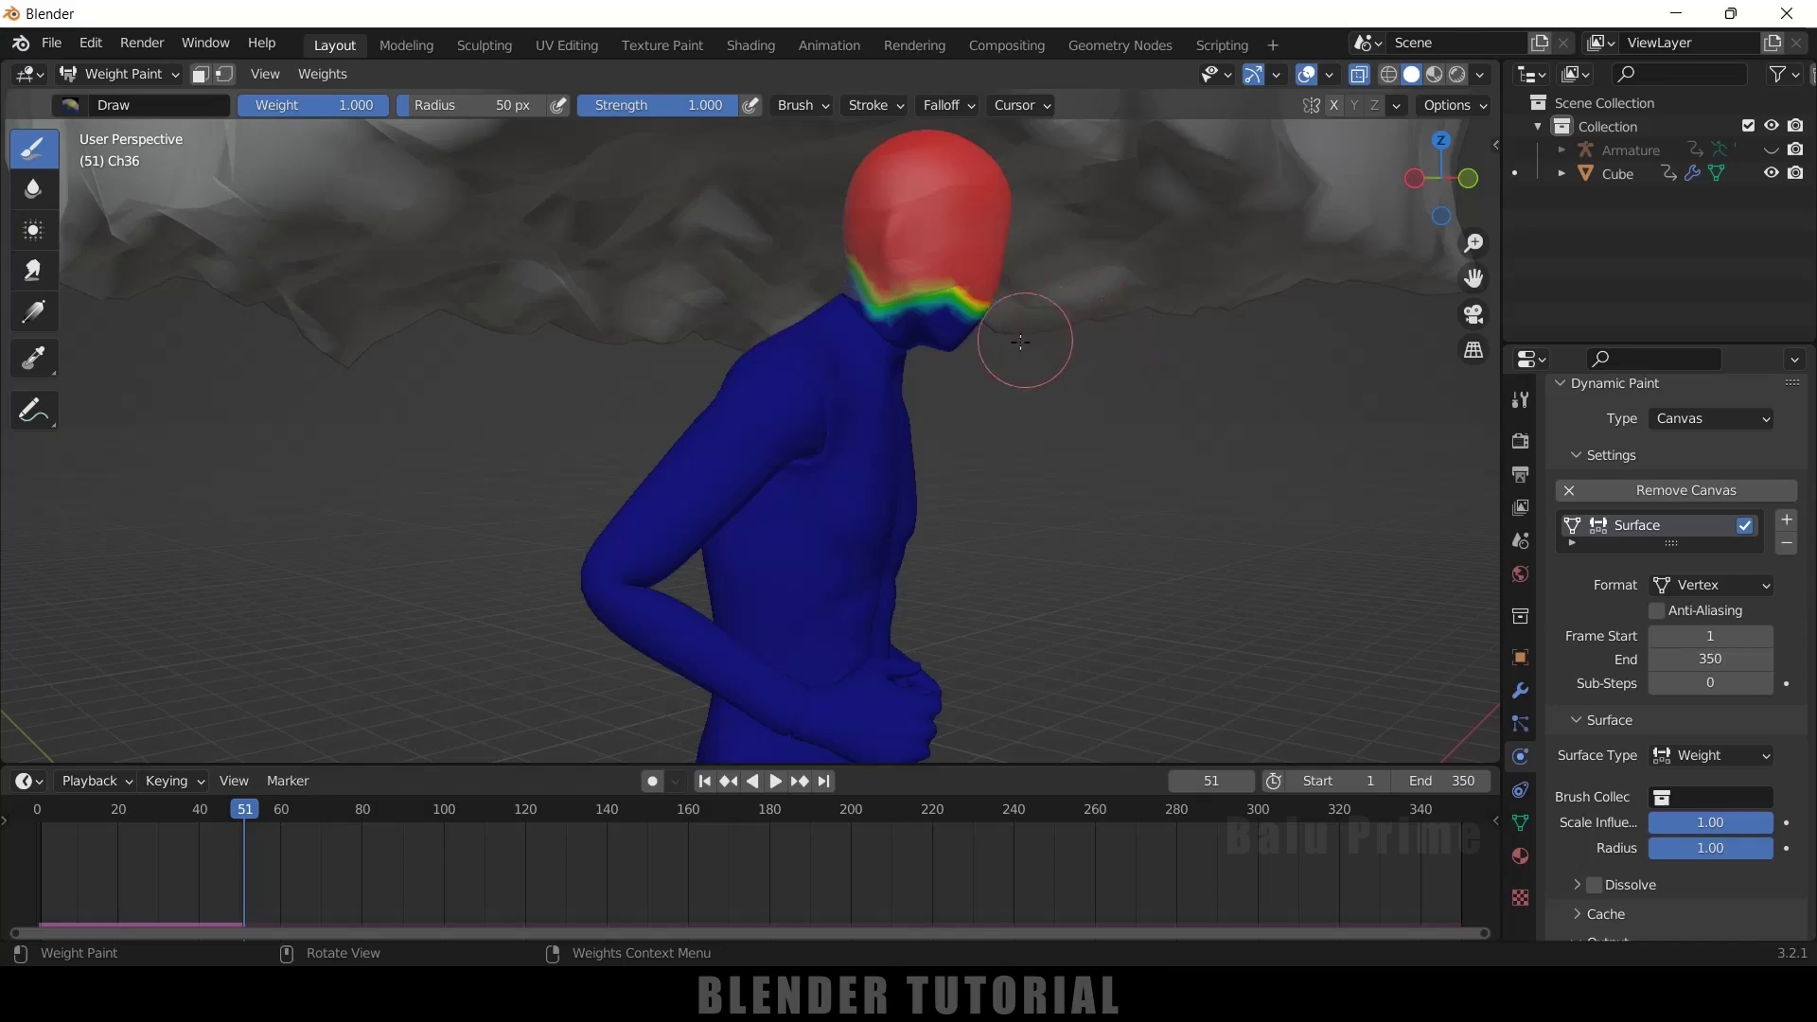
pyautogui.scroll(5, 1032, 326)
pyautogui.scroll(-5, 1076, 225)
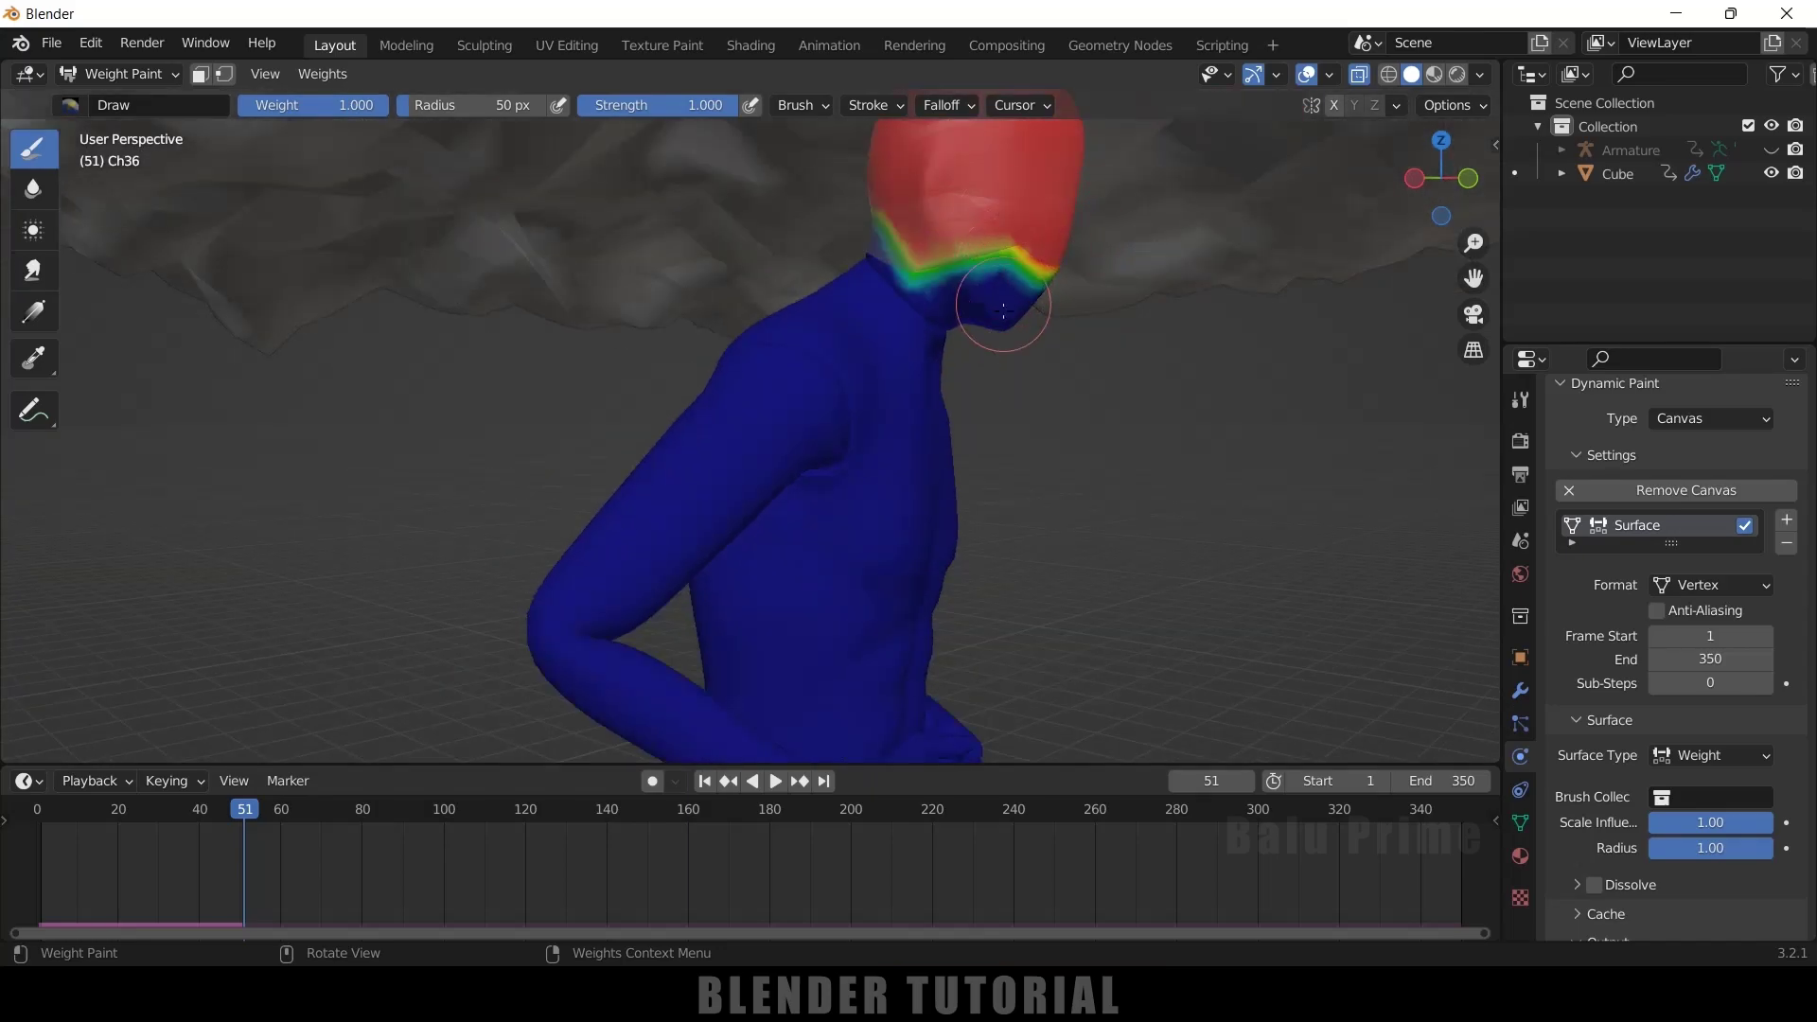
# Step: Return to Object Mode with X-ray display off and hide the cube
pyautogui.hotkey('ctrl', 'Tab')
pyautogui.click(829, 353)
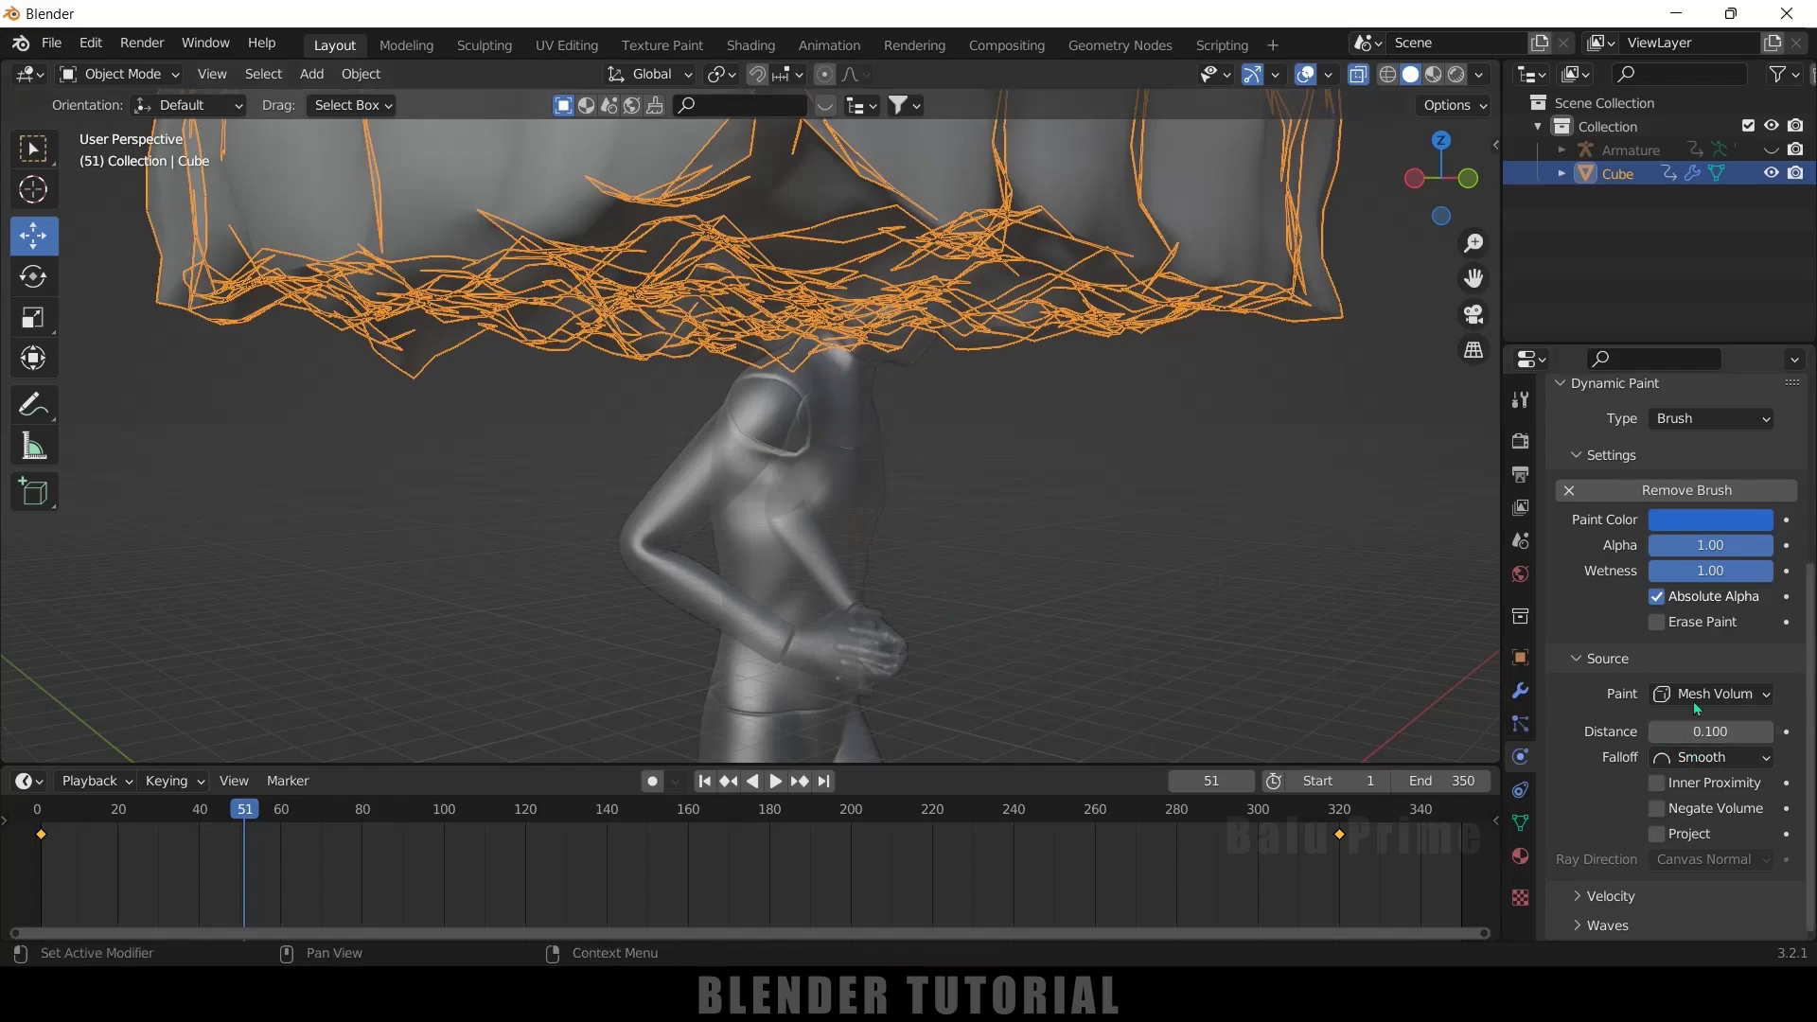
pyautogui.moveTo(1161, 560); pyautogui.dragTo(1455, 470, button='middle')
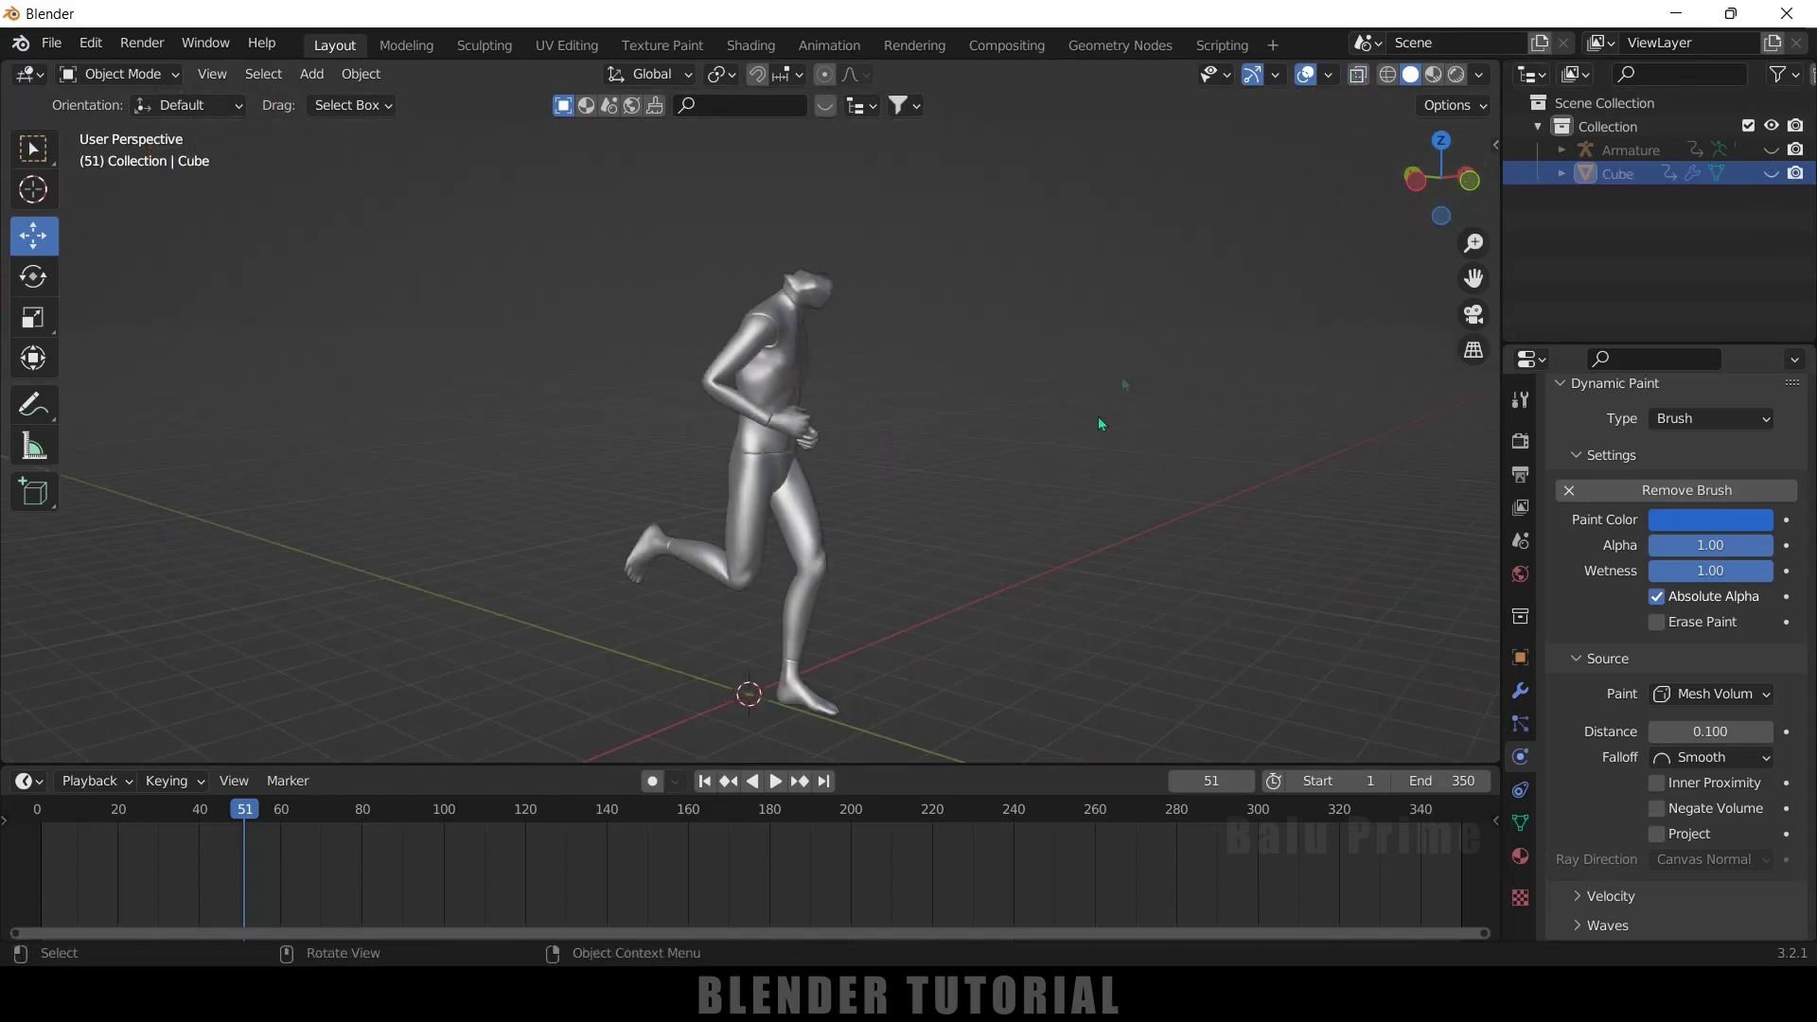
# Step: Duplicate the character mesh in place
pyautogui.click(734, 411)
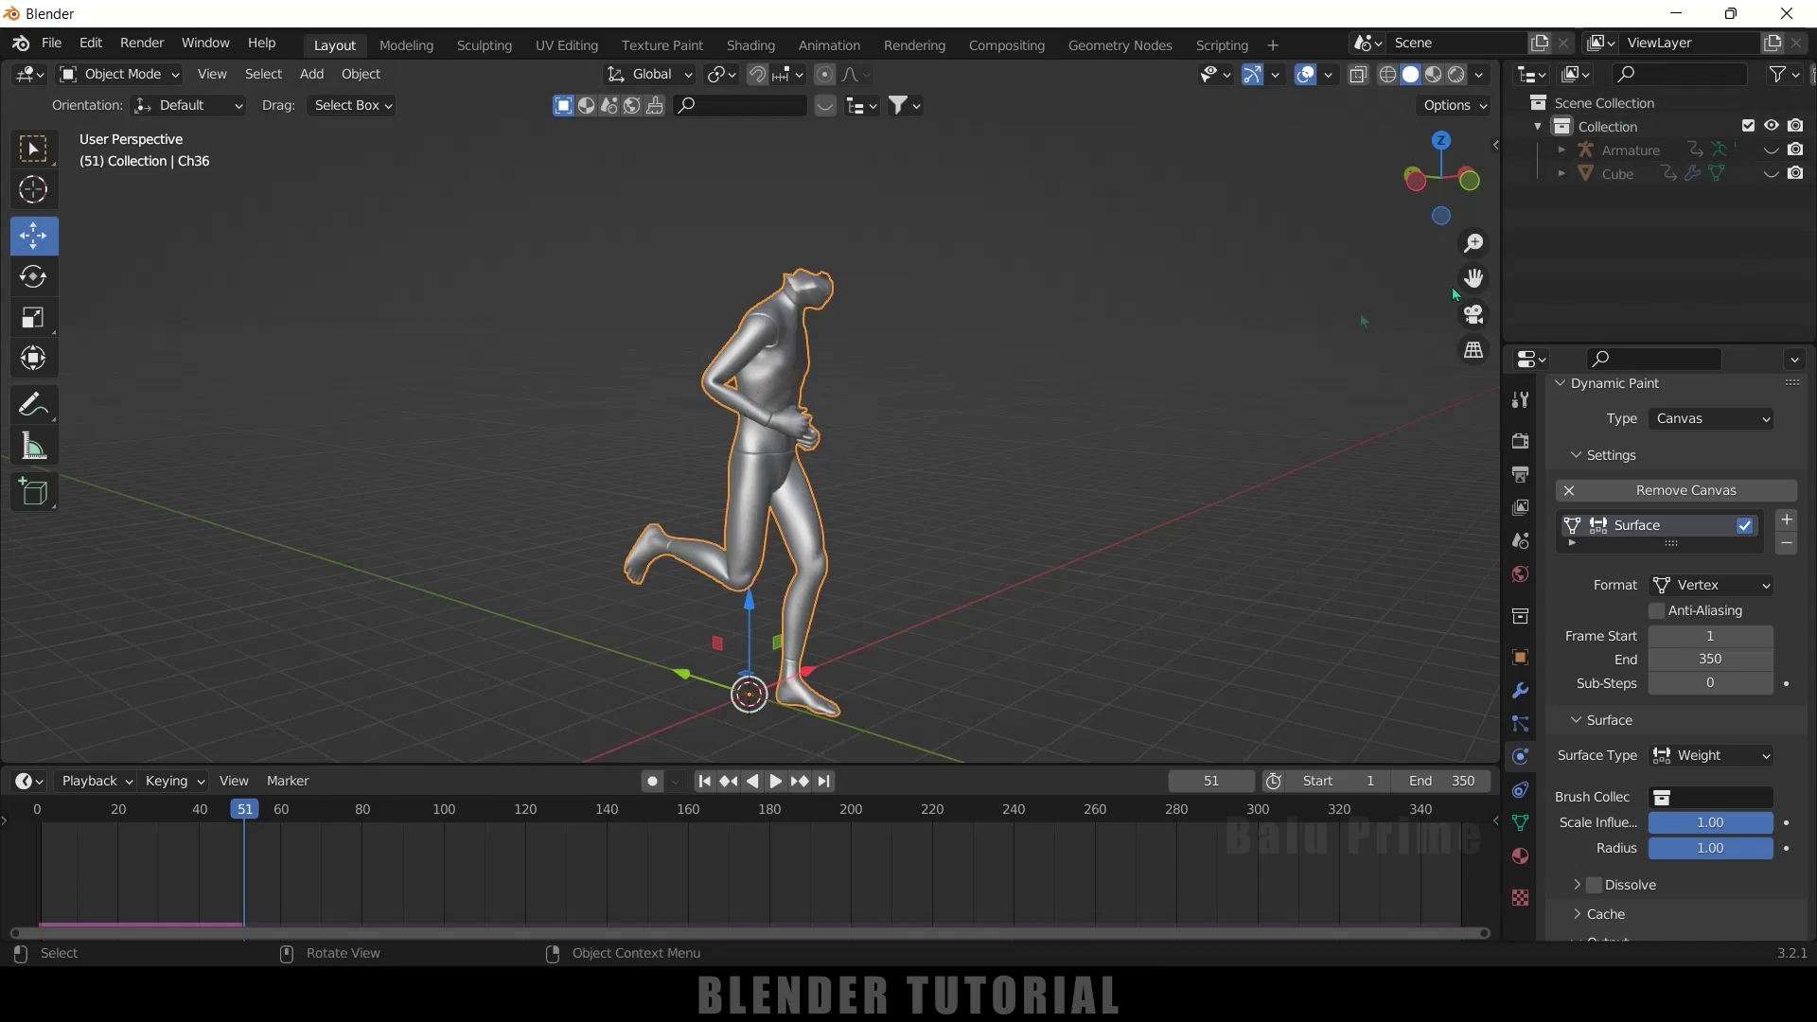
pyautogui.hotkey('shift', 'd')
pyautogui.rightClick(1045, 402)
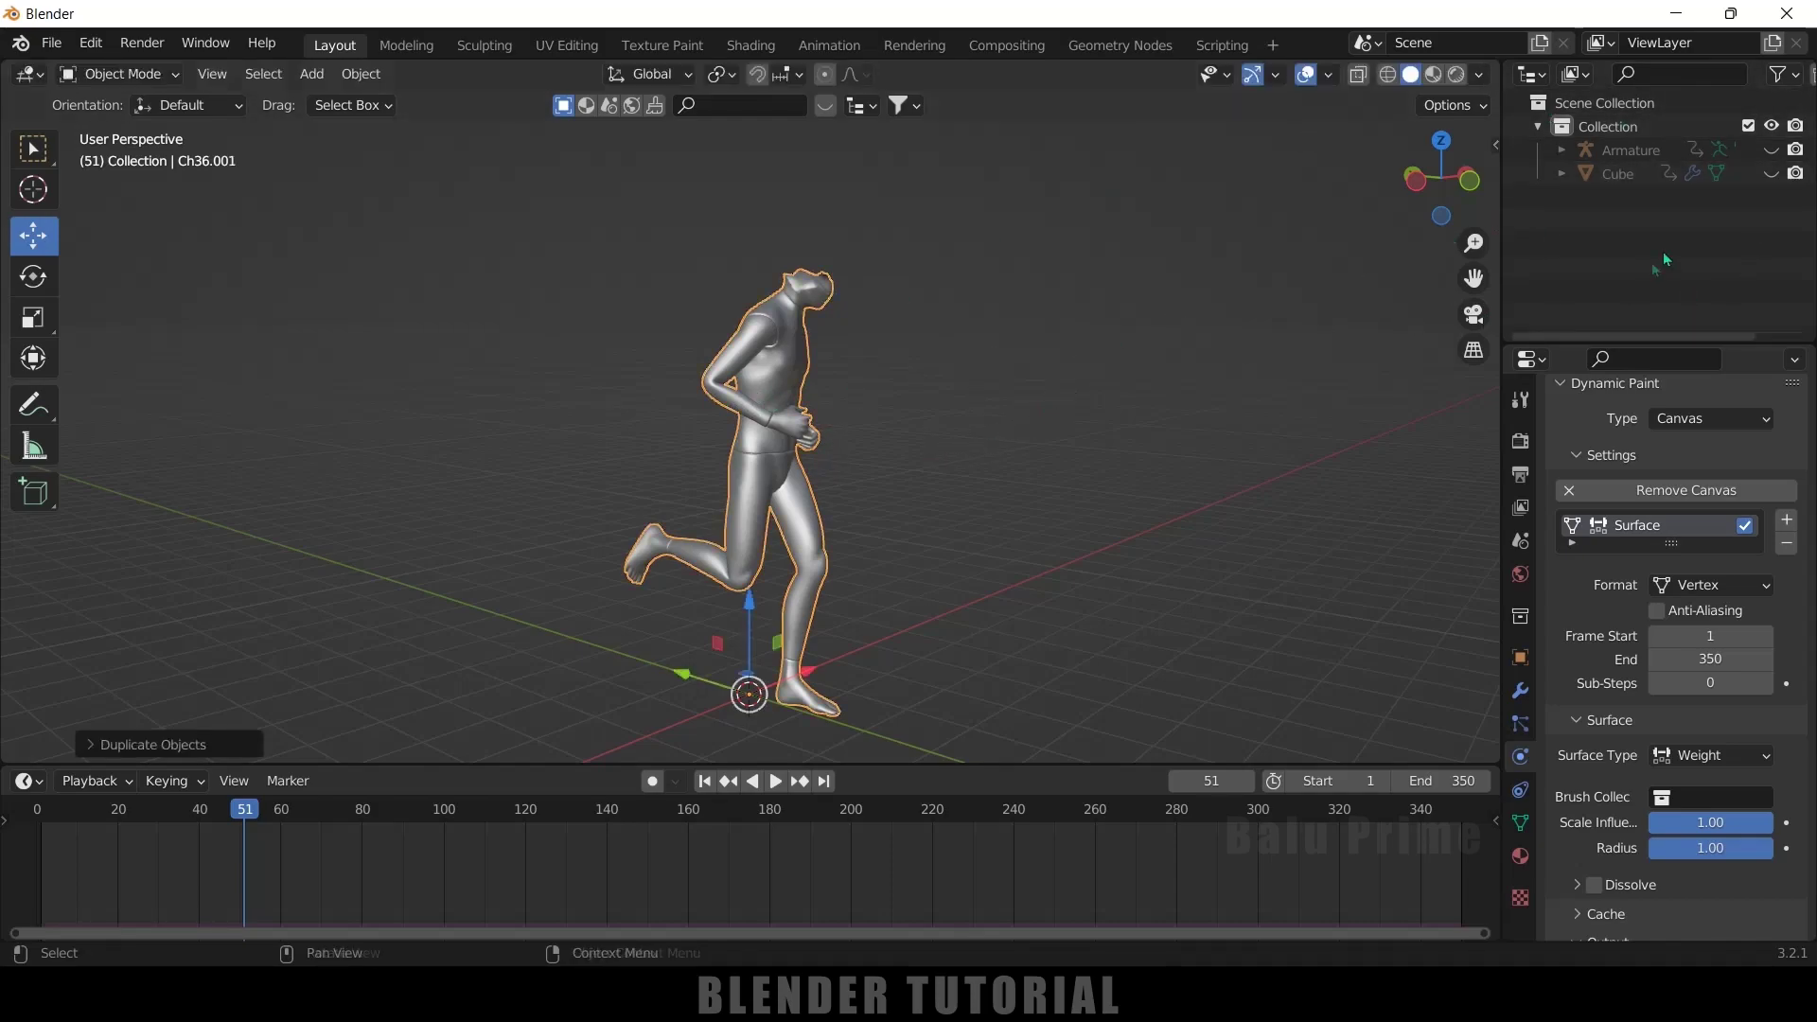
# Step: Rename the duplicated mesh "duplicate particles" and hide the original Ch36 mesh
pyautogui.click(1563, 150)
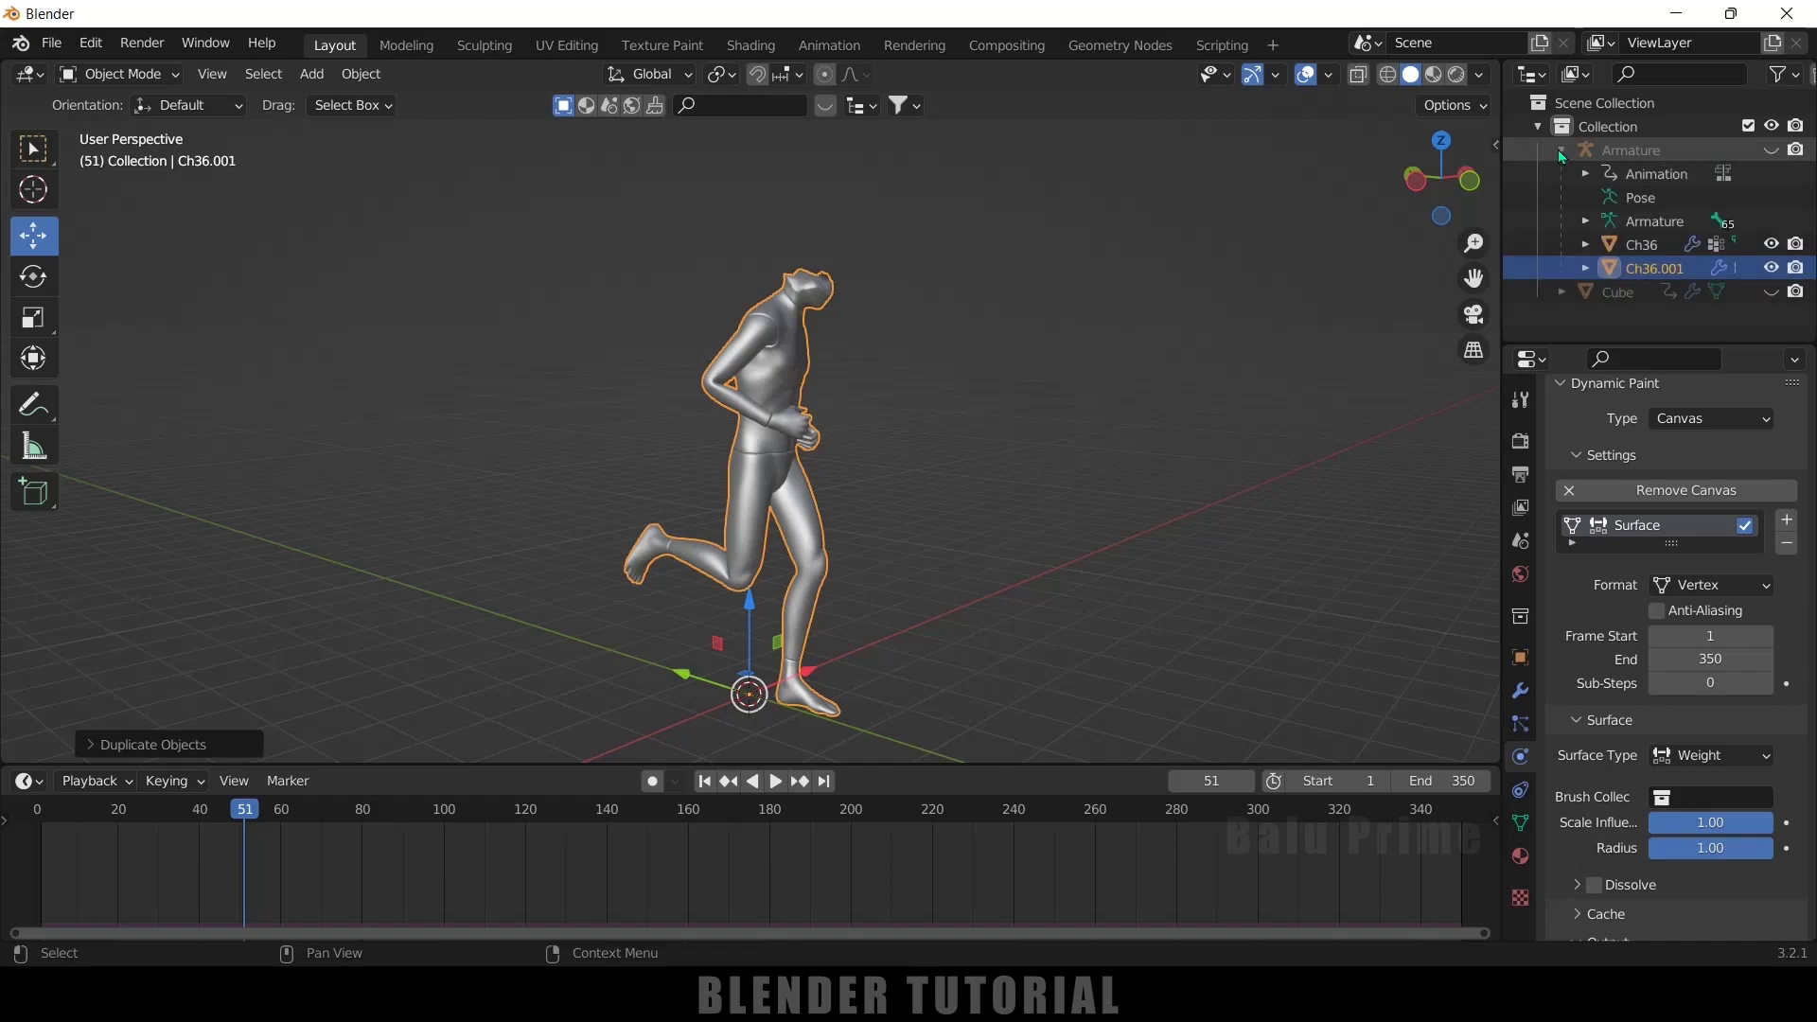
pyautogui.doubleClick(1632, 266)
pyautogui.write('duplicate particles')
pyautogui.press('Return')
pyautogui.click(1643, 248)
pyautogui.click(1771, 245)
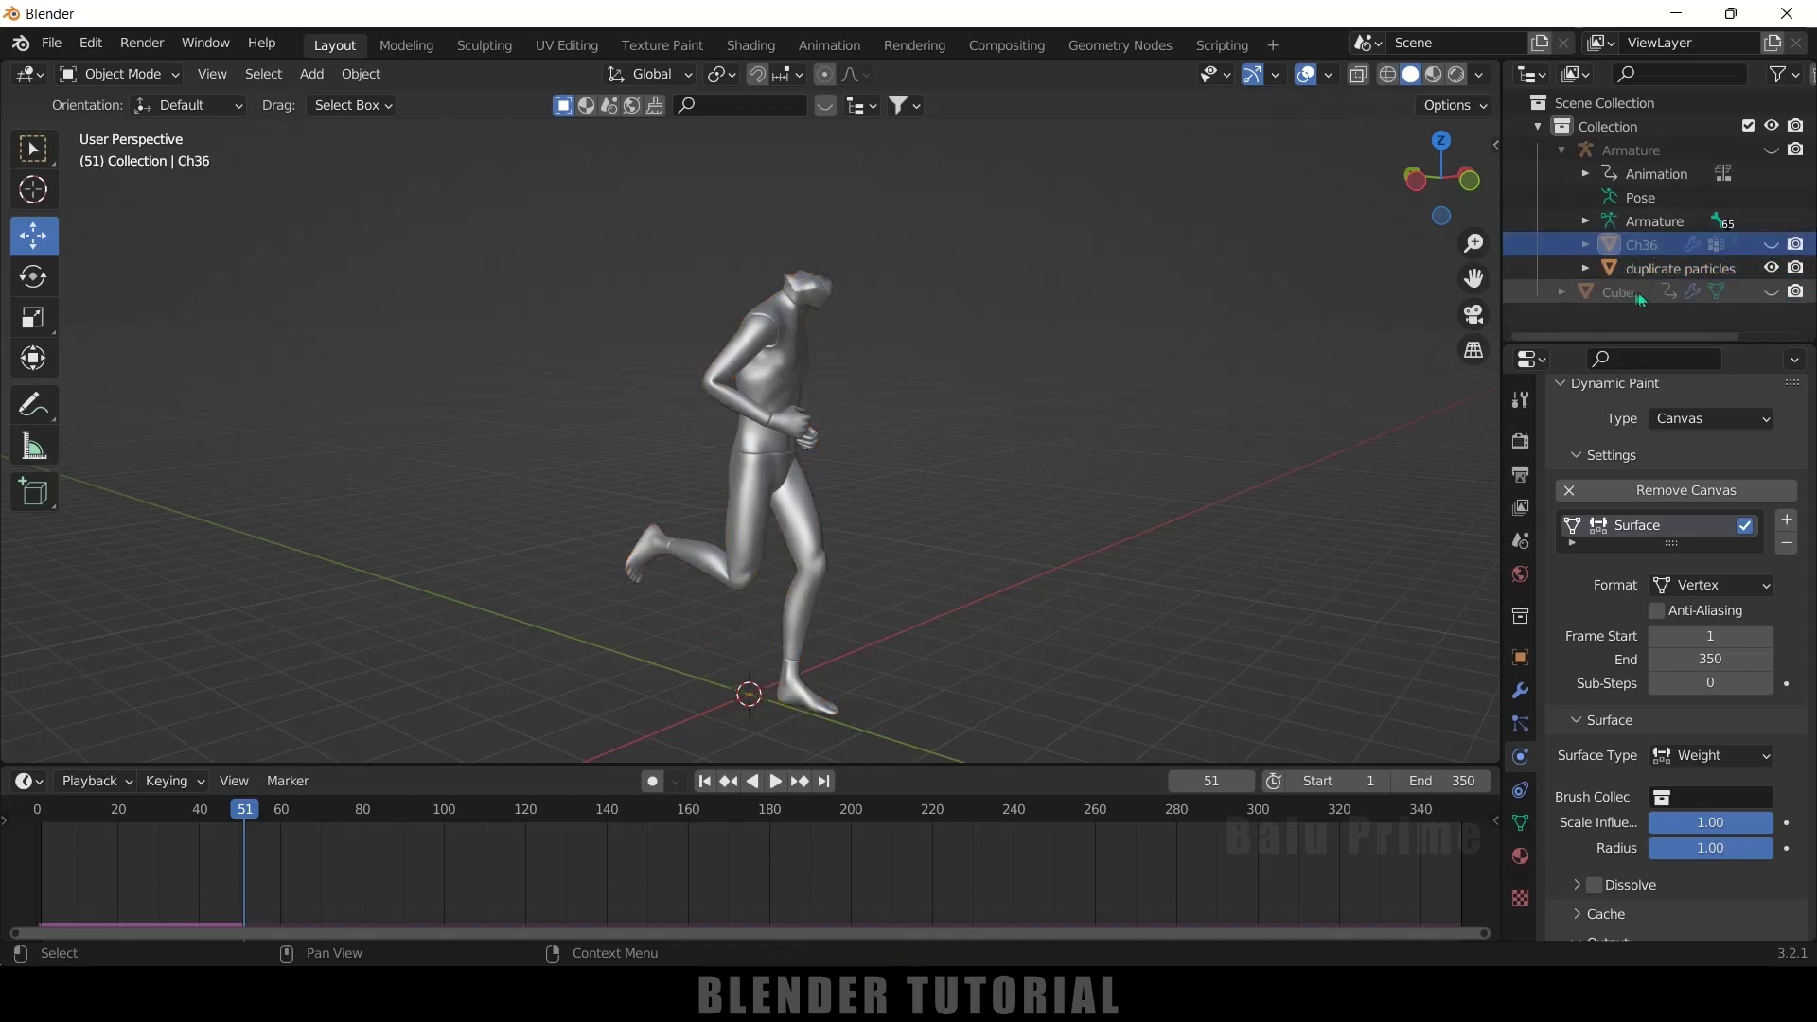
# Step: Add a Mask modifier to the "duplicate particles" mesh
pyautogui.click(1655, 265)
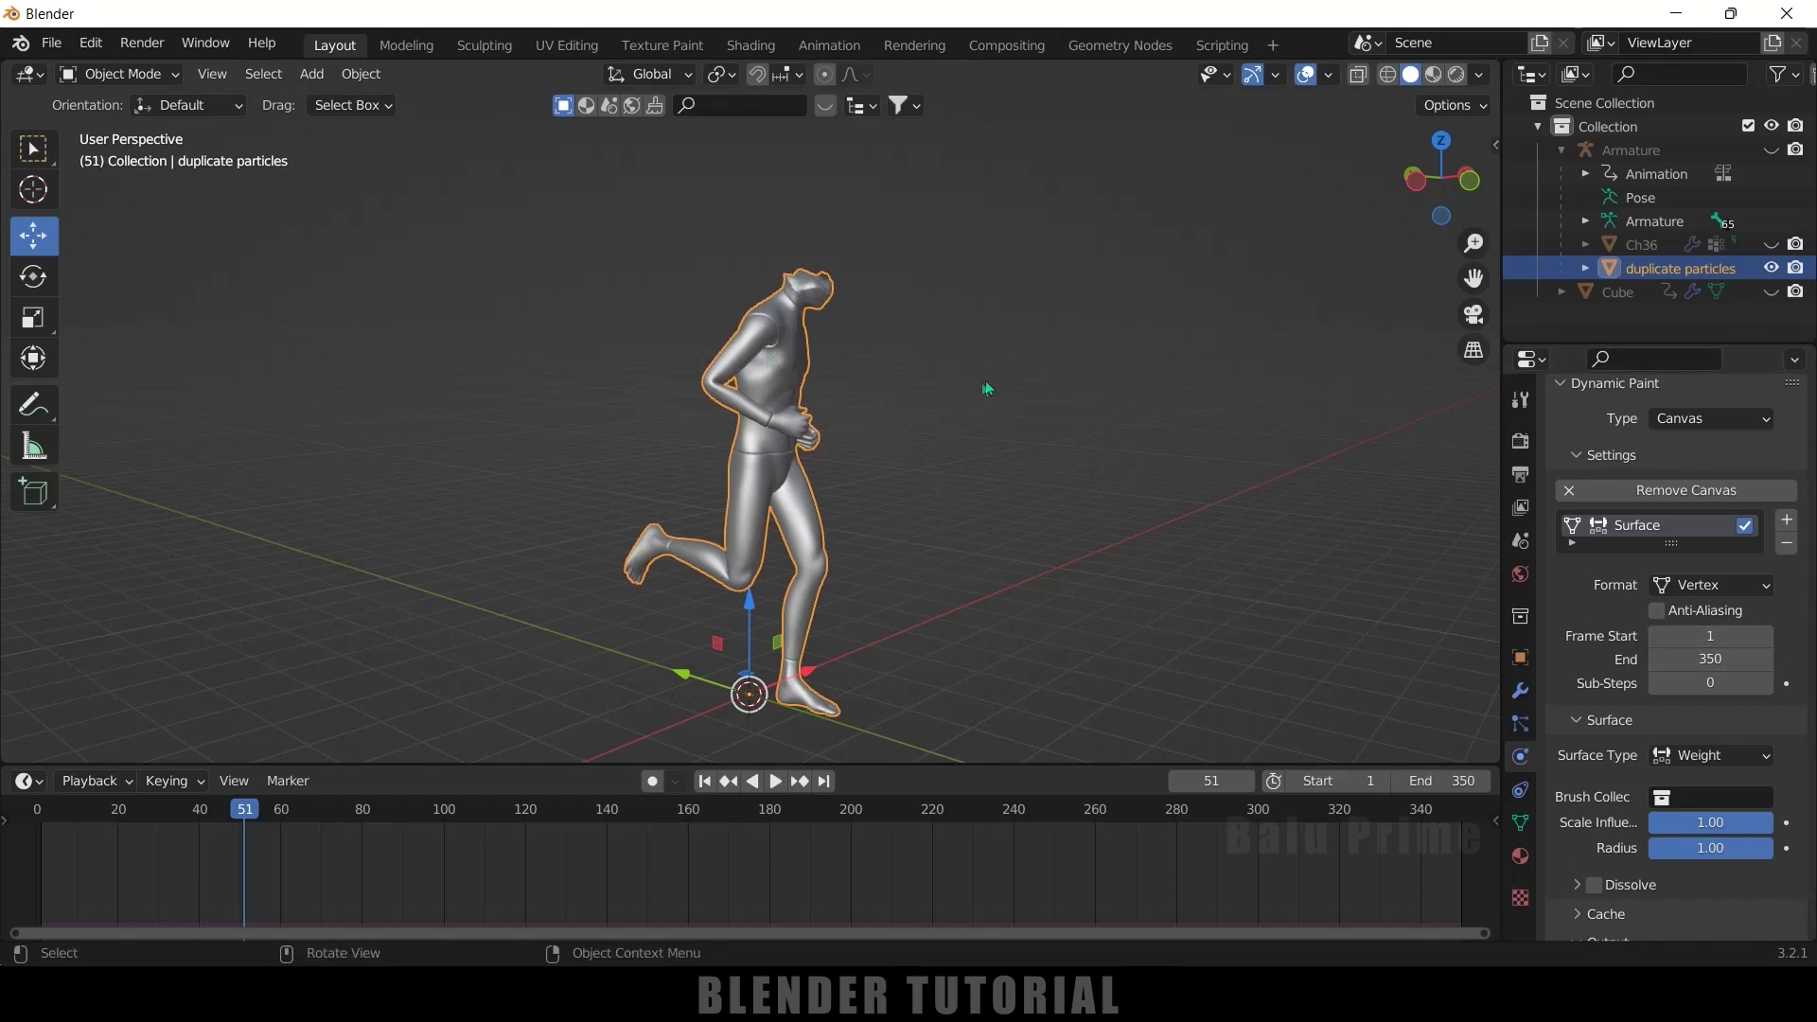
pyautogui.click(1521, 691)
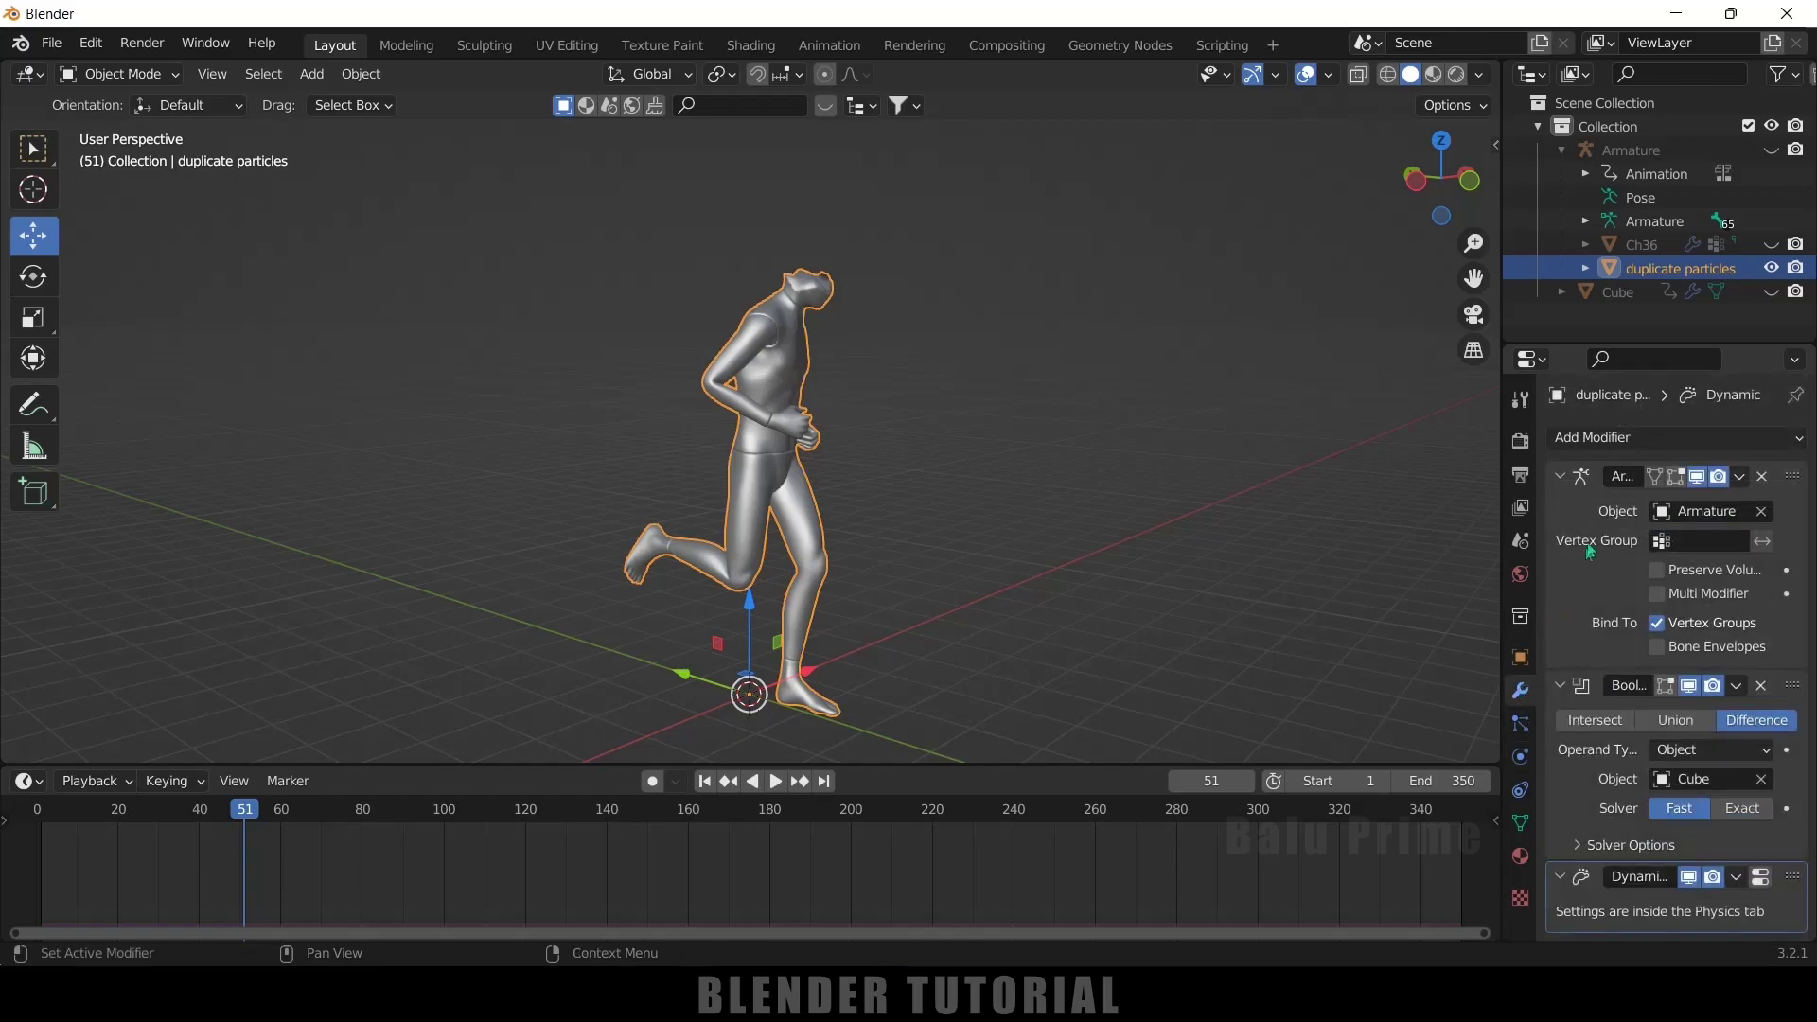
pyautogui.click(1597, 437)
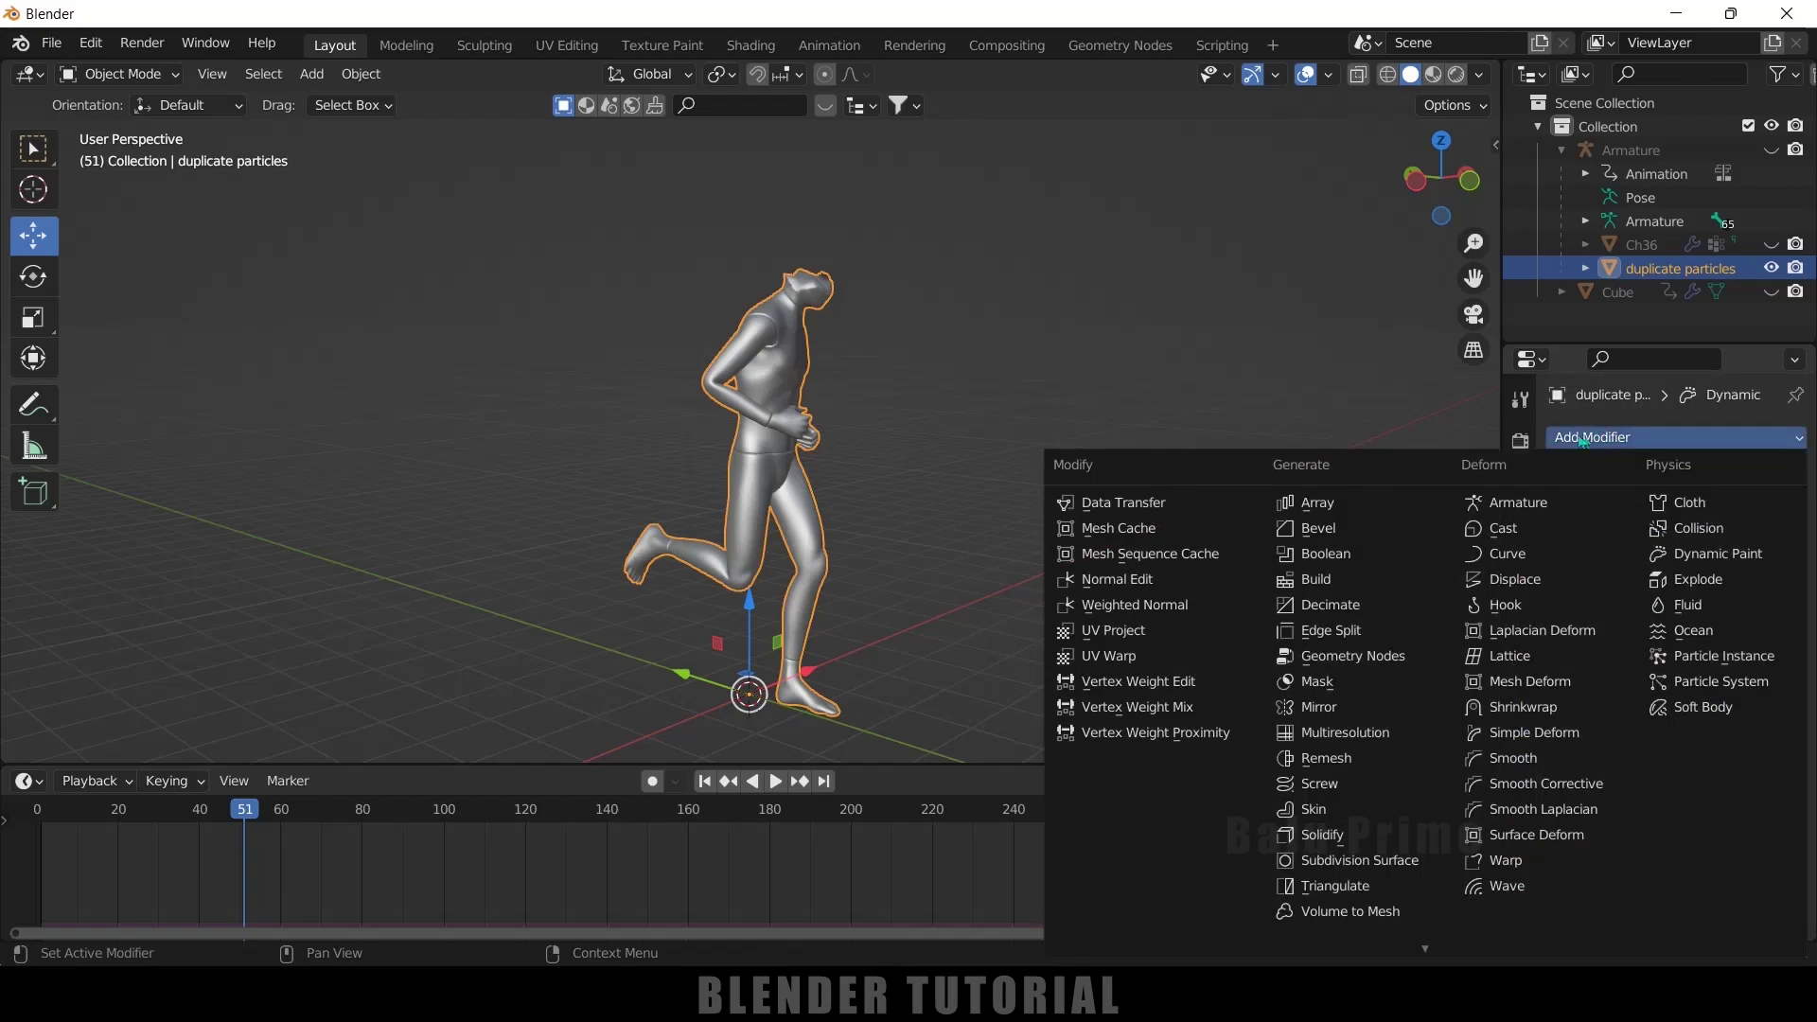
pyautogui.click(1582, 439)
pyautogui.click(1583, 439)
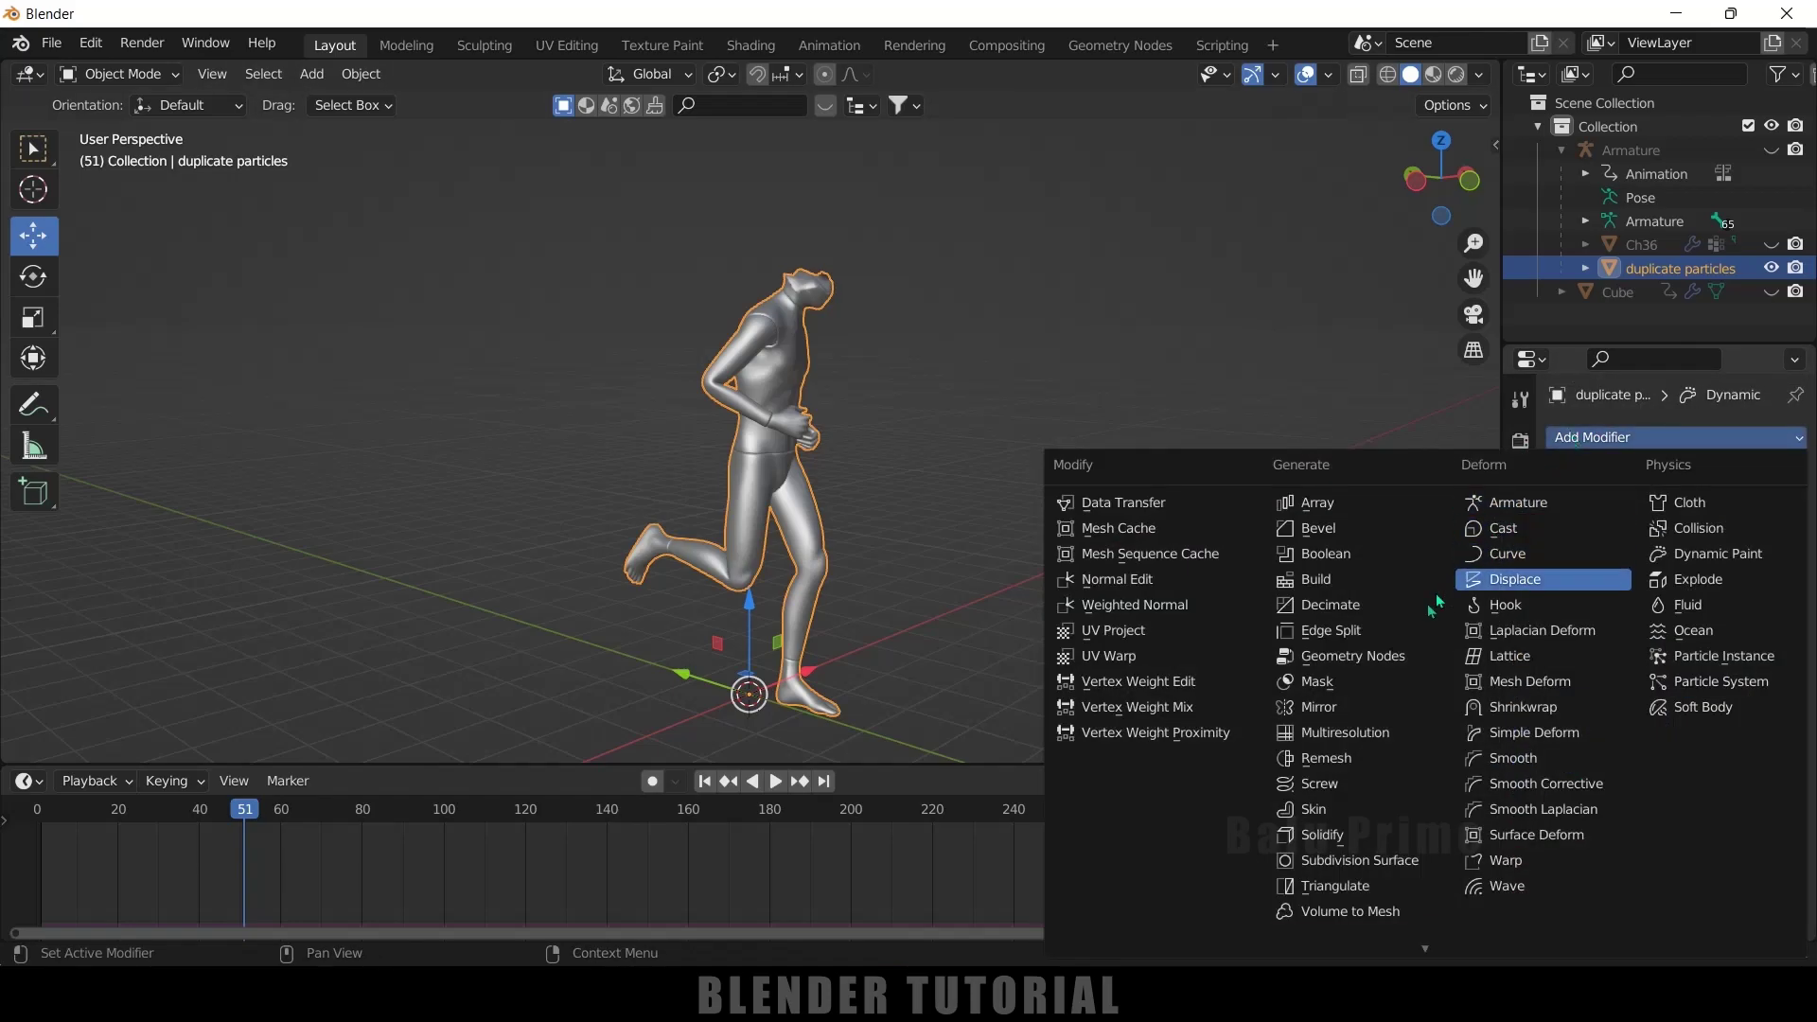
pyautogui.click(1316, 684)
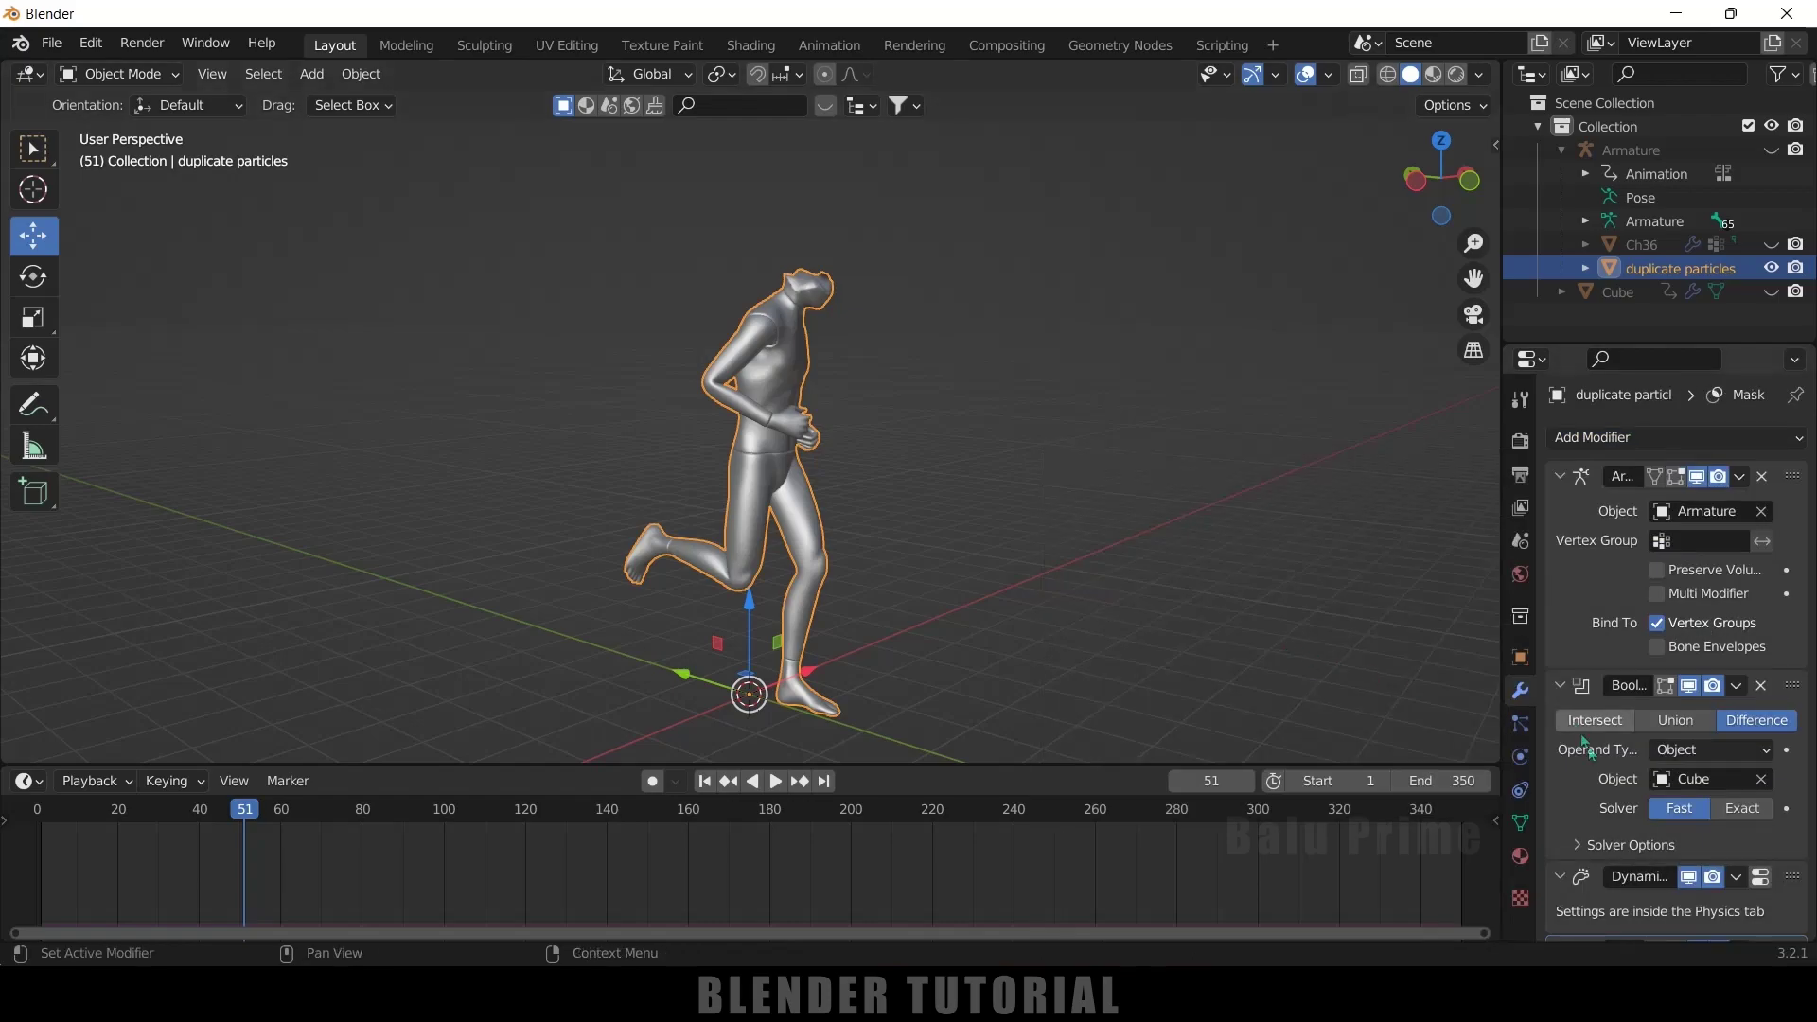
# Step: Set the Mask modifier's vertex group to "vertex group"
pyautogui.scroll(-4, 1609, 787)
pyautogui.click(1654, 869)
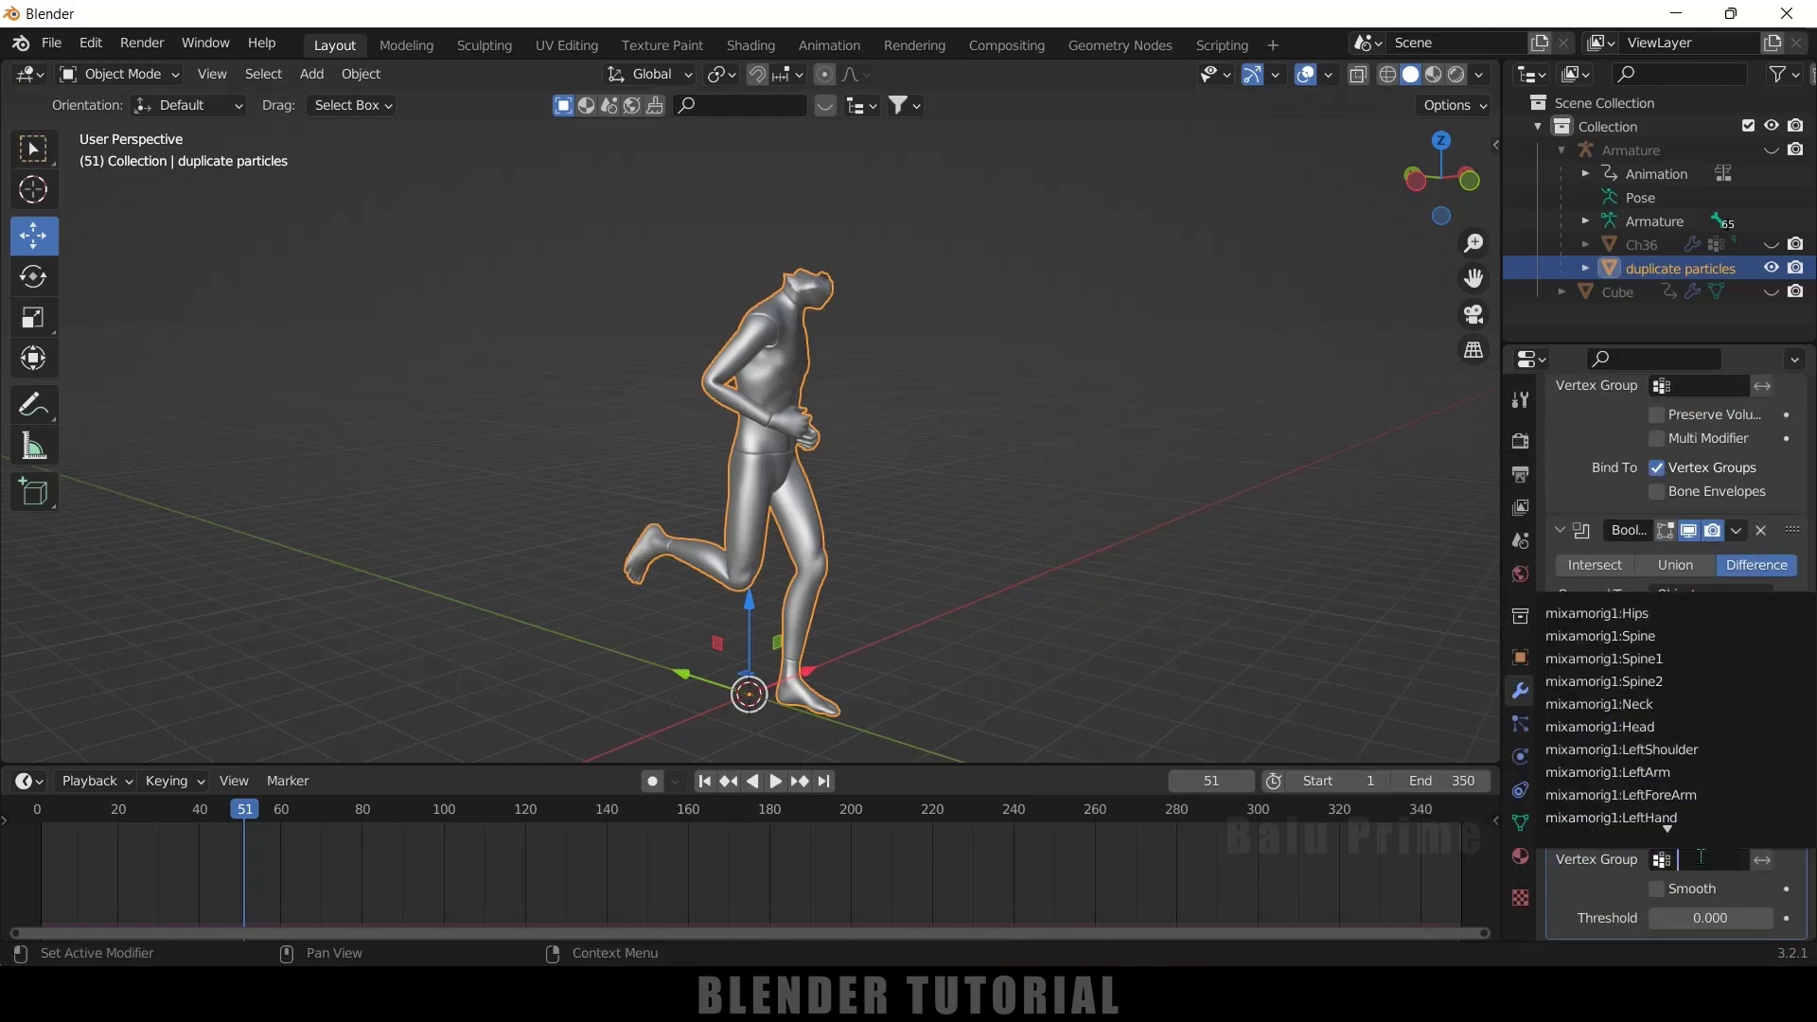
pyautogui.scroll(-10, 1671, 798)
pyautogui.scroll(-15, 1672, 797)
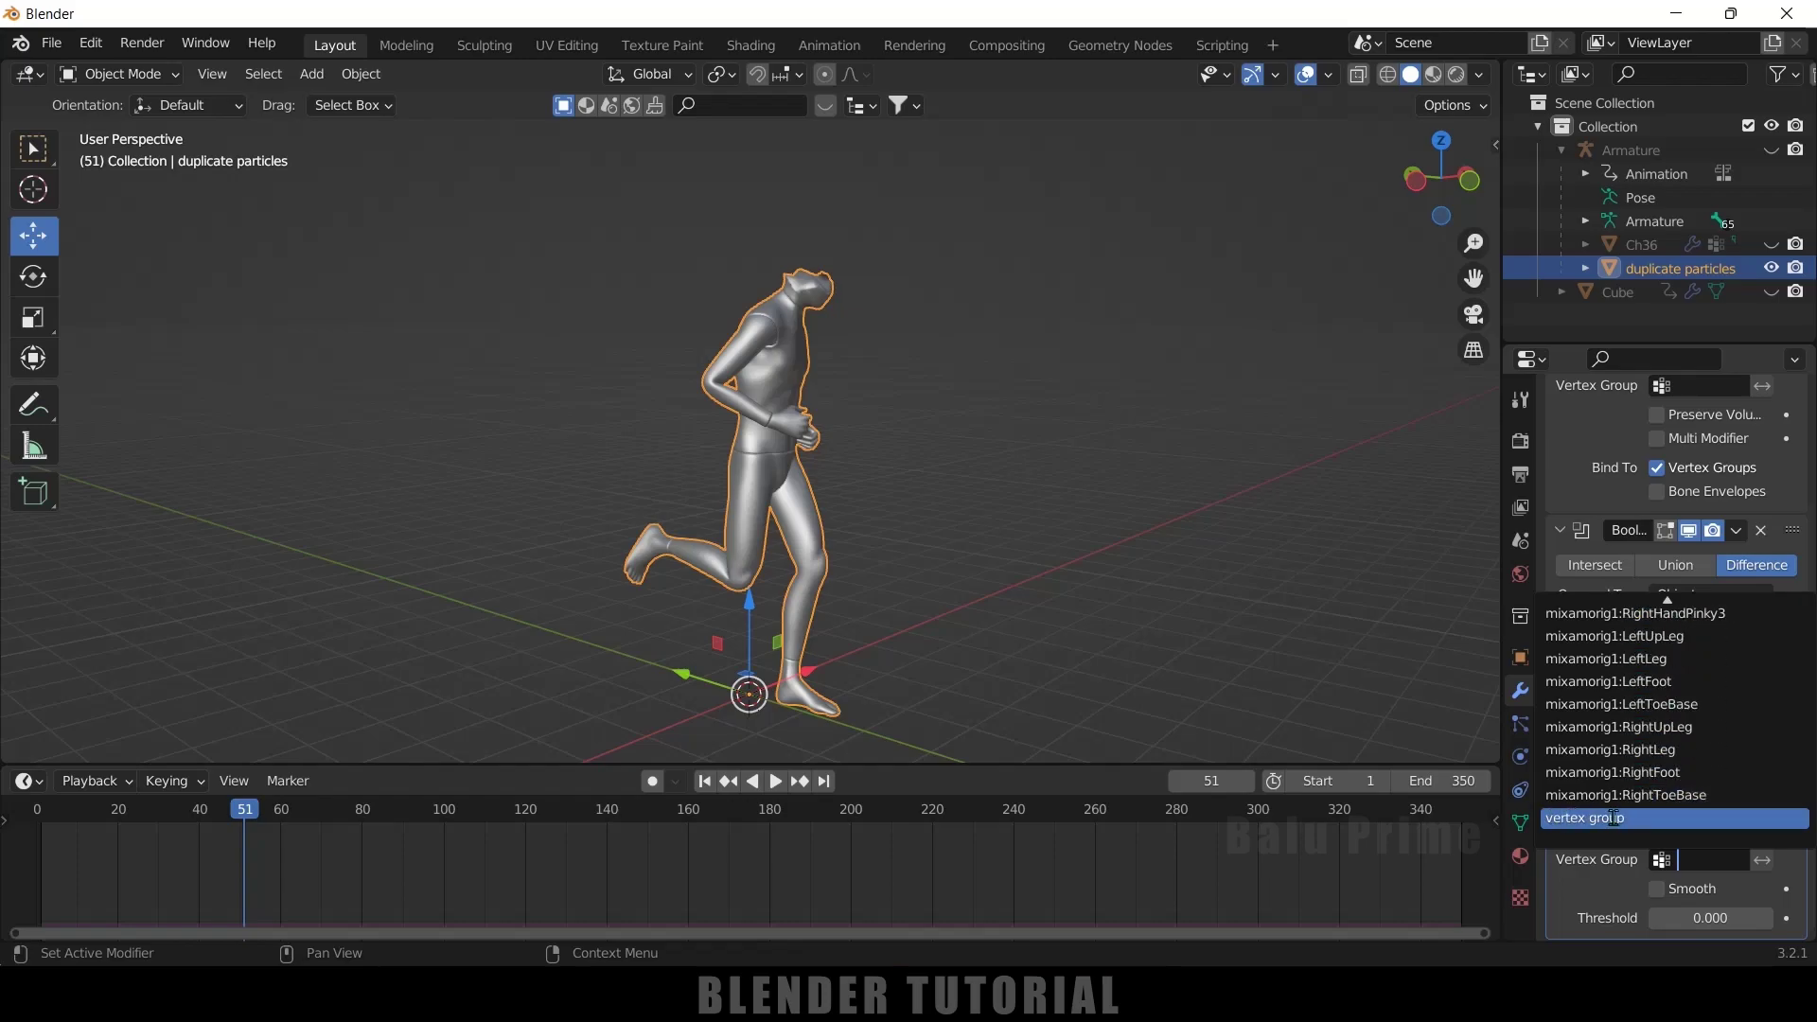
pyautogui.click(1592, 820)
# Step: Run through the animation and examine the masked part of the duplicate mesh from several angles
pyautogui.moveTo(945, 305); pyautogui.dragTo(827, 435, button='middle')
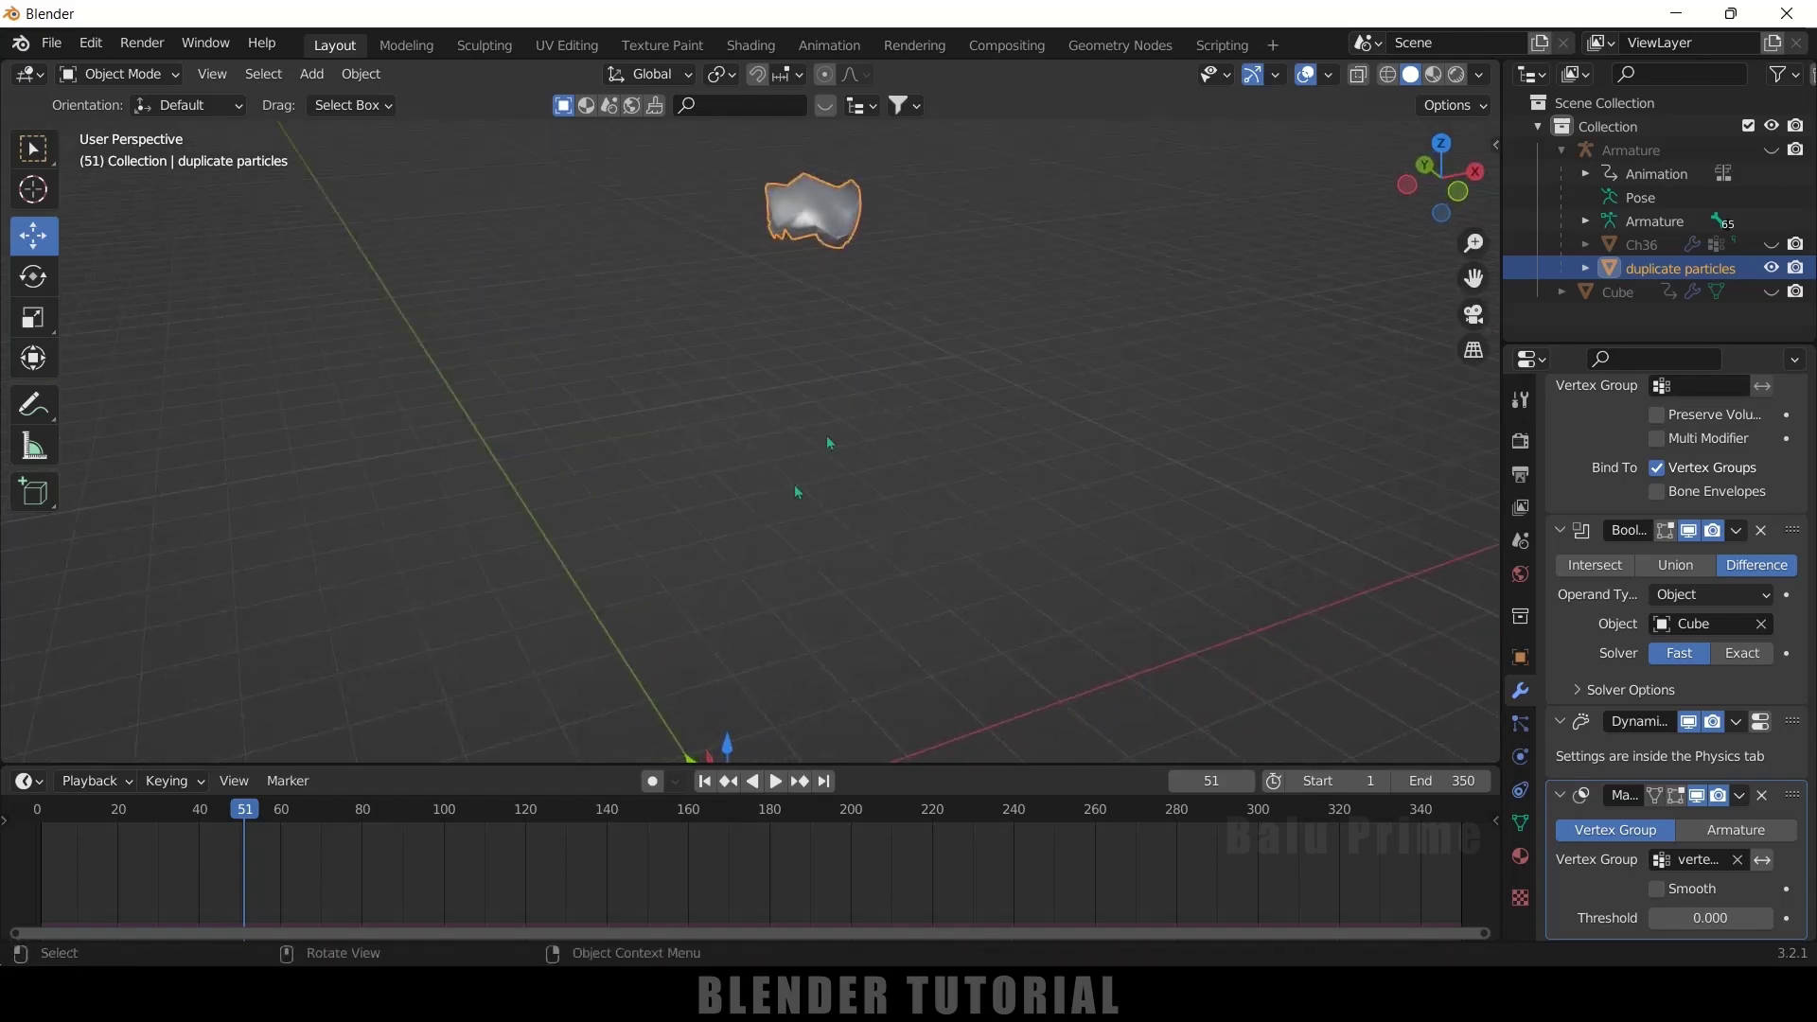
pyautogui.moveTo(251, 822); pyautogui.dragTo(464, 838)
pyautogui.press('space')
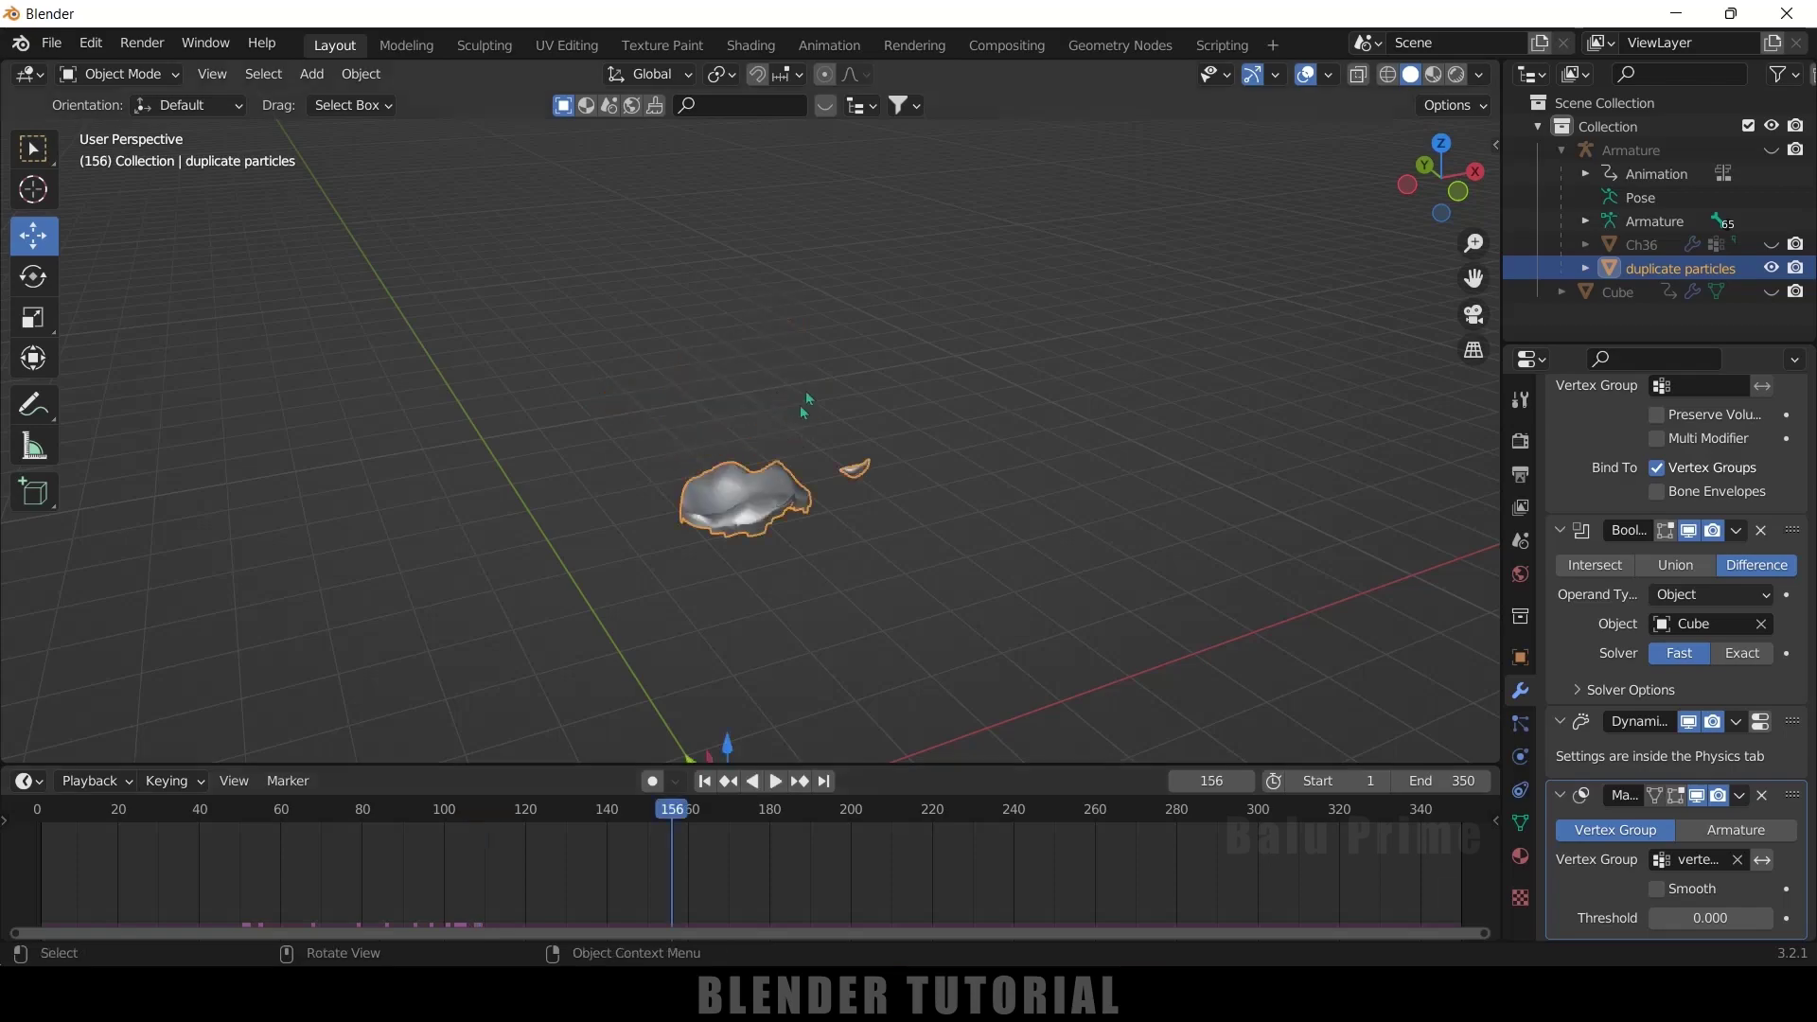
pyautogui.moveTo(795, 514)
pyautogui.mouseDown(button='middle')
pyautogui.moveTo(802, 492)
pyautogui.moveTo(844, 492)
pyautogui.moveTo(795, 505)
pyautogui.mouseUp(button='middle')
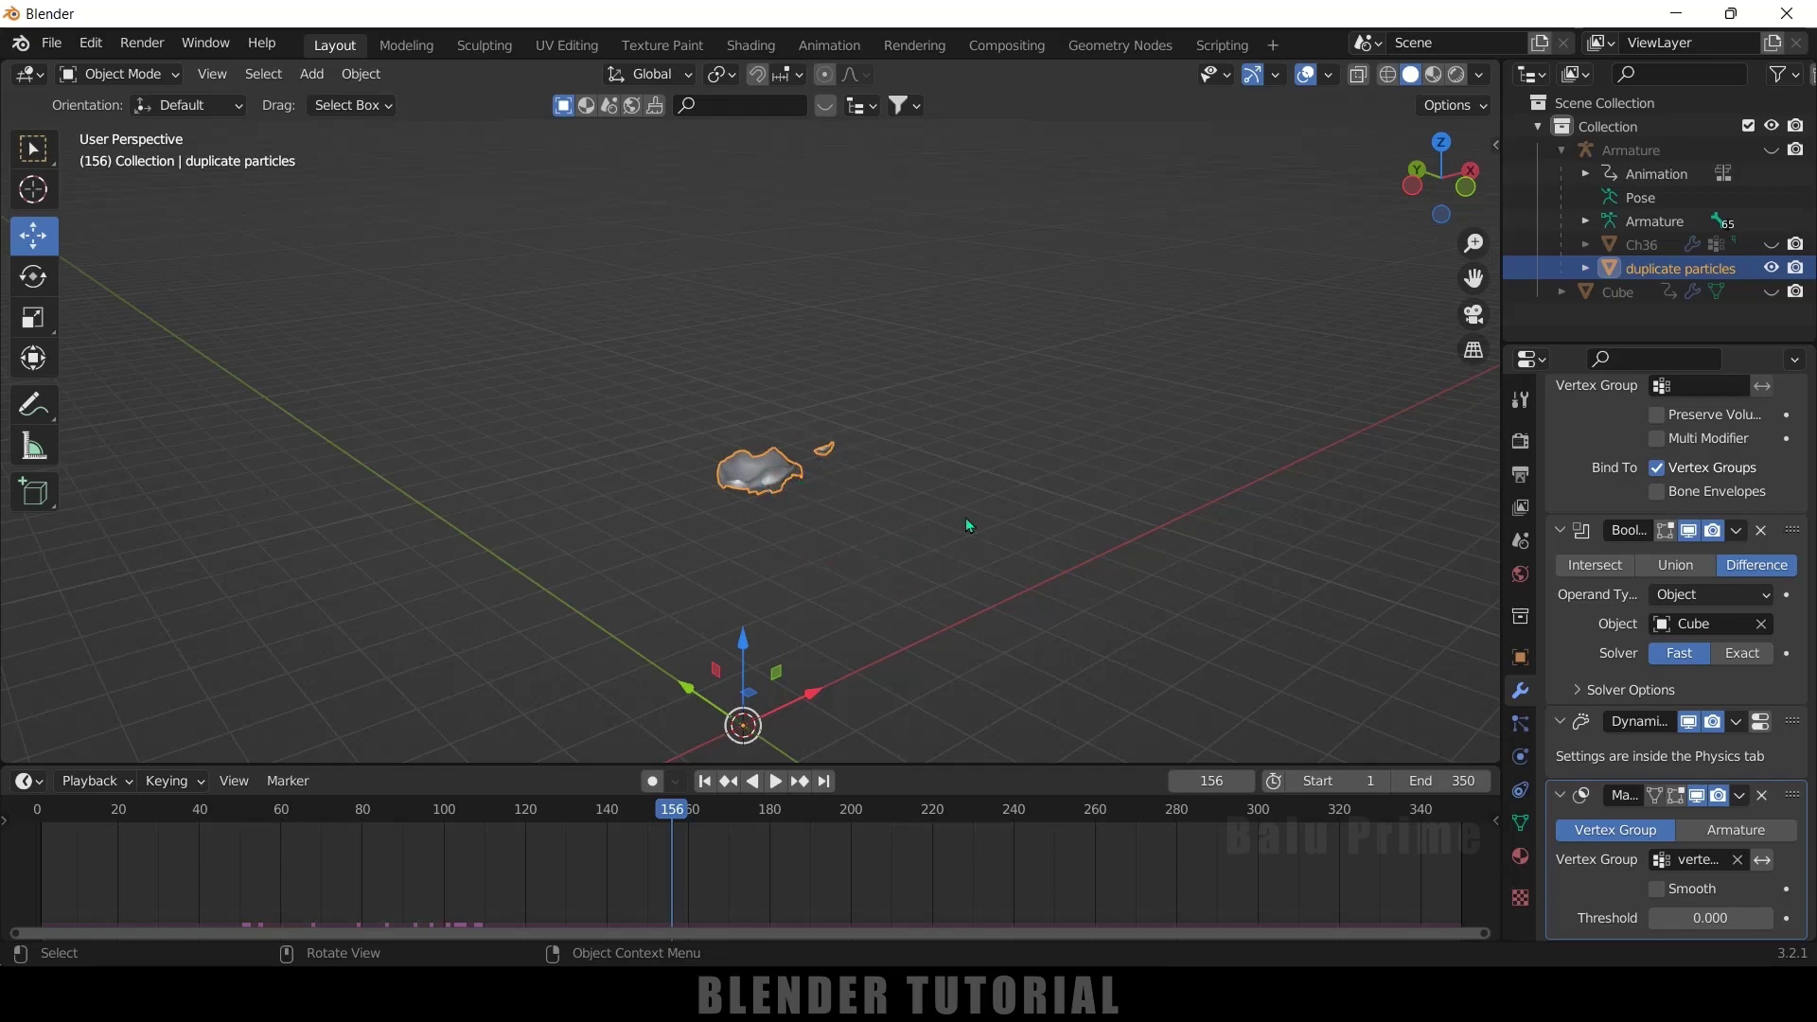
# Step: Add an emitter particle system to "duplicate particles" and enable Use Modifier Stack for its emission source
pyautogui.click(1520, 724)
pyautogui.scroll(-5, 1592, 616)
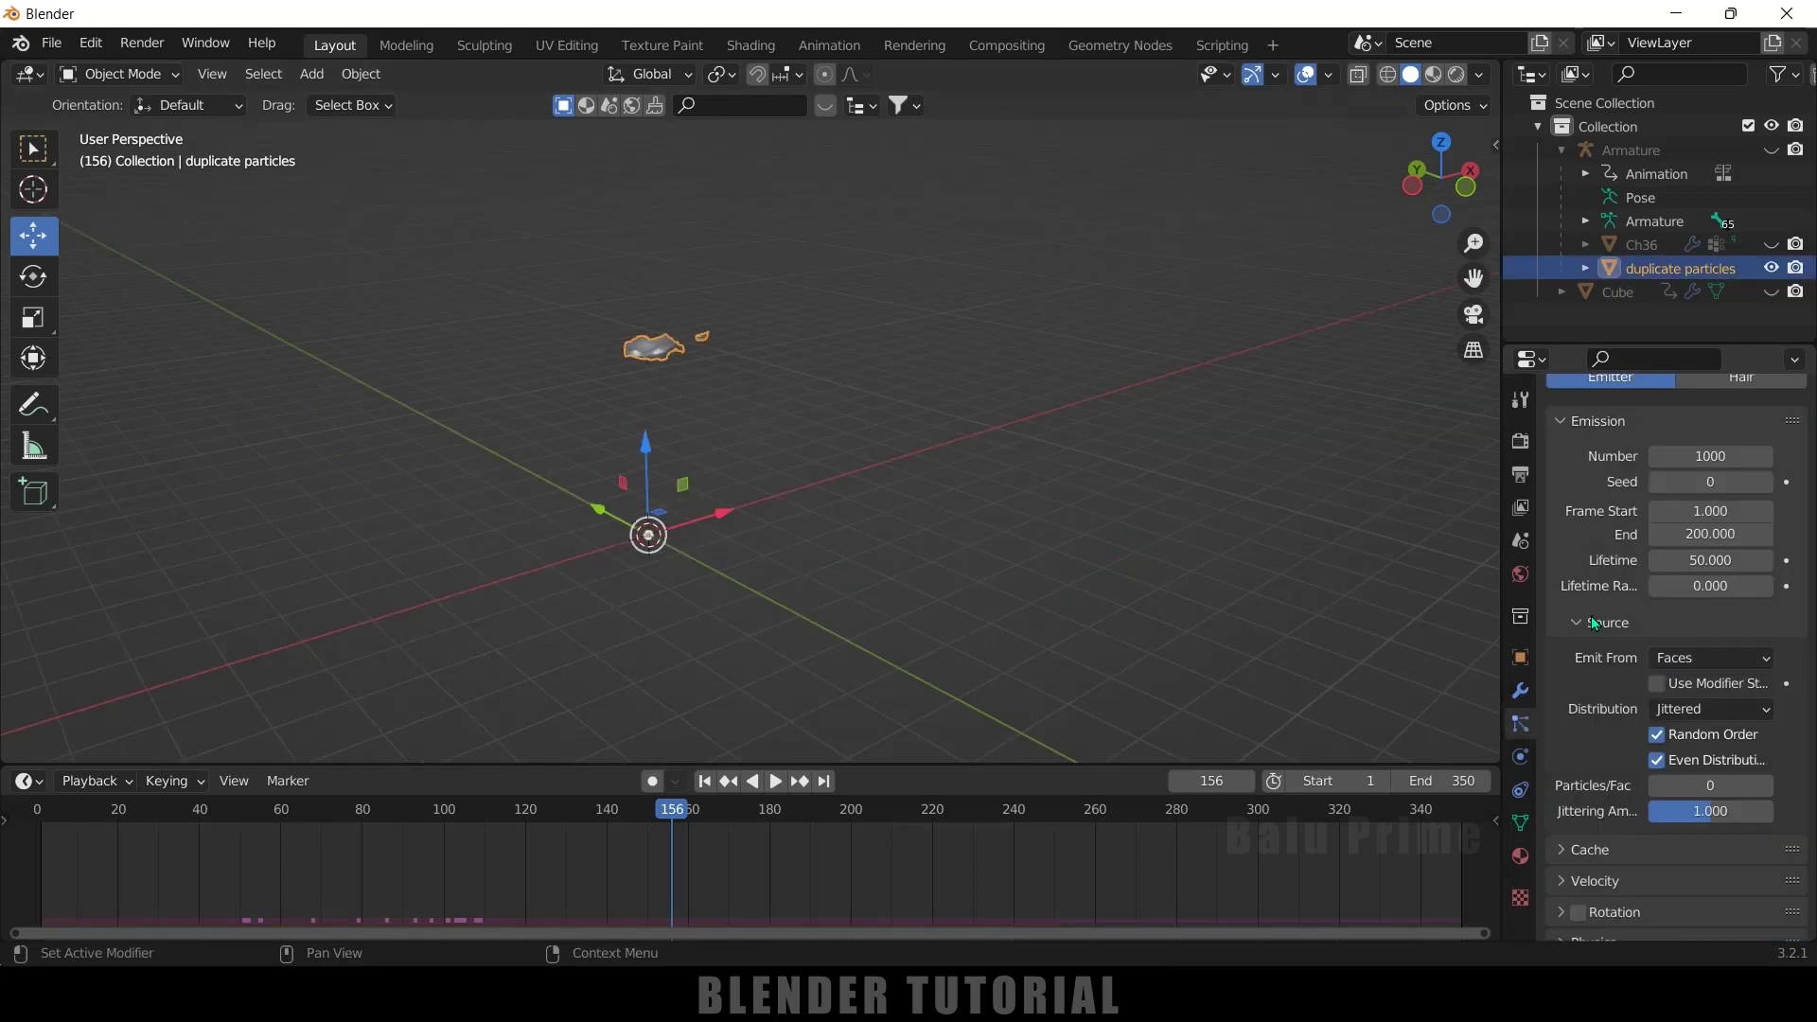
pyautogui.click(1656, 683)
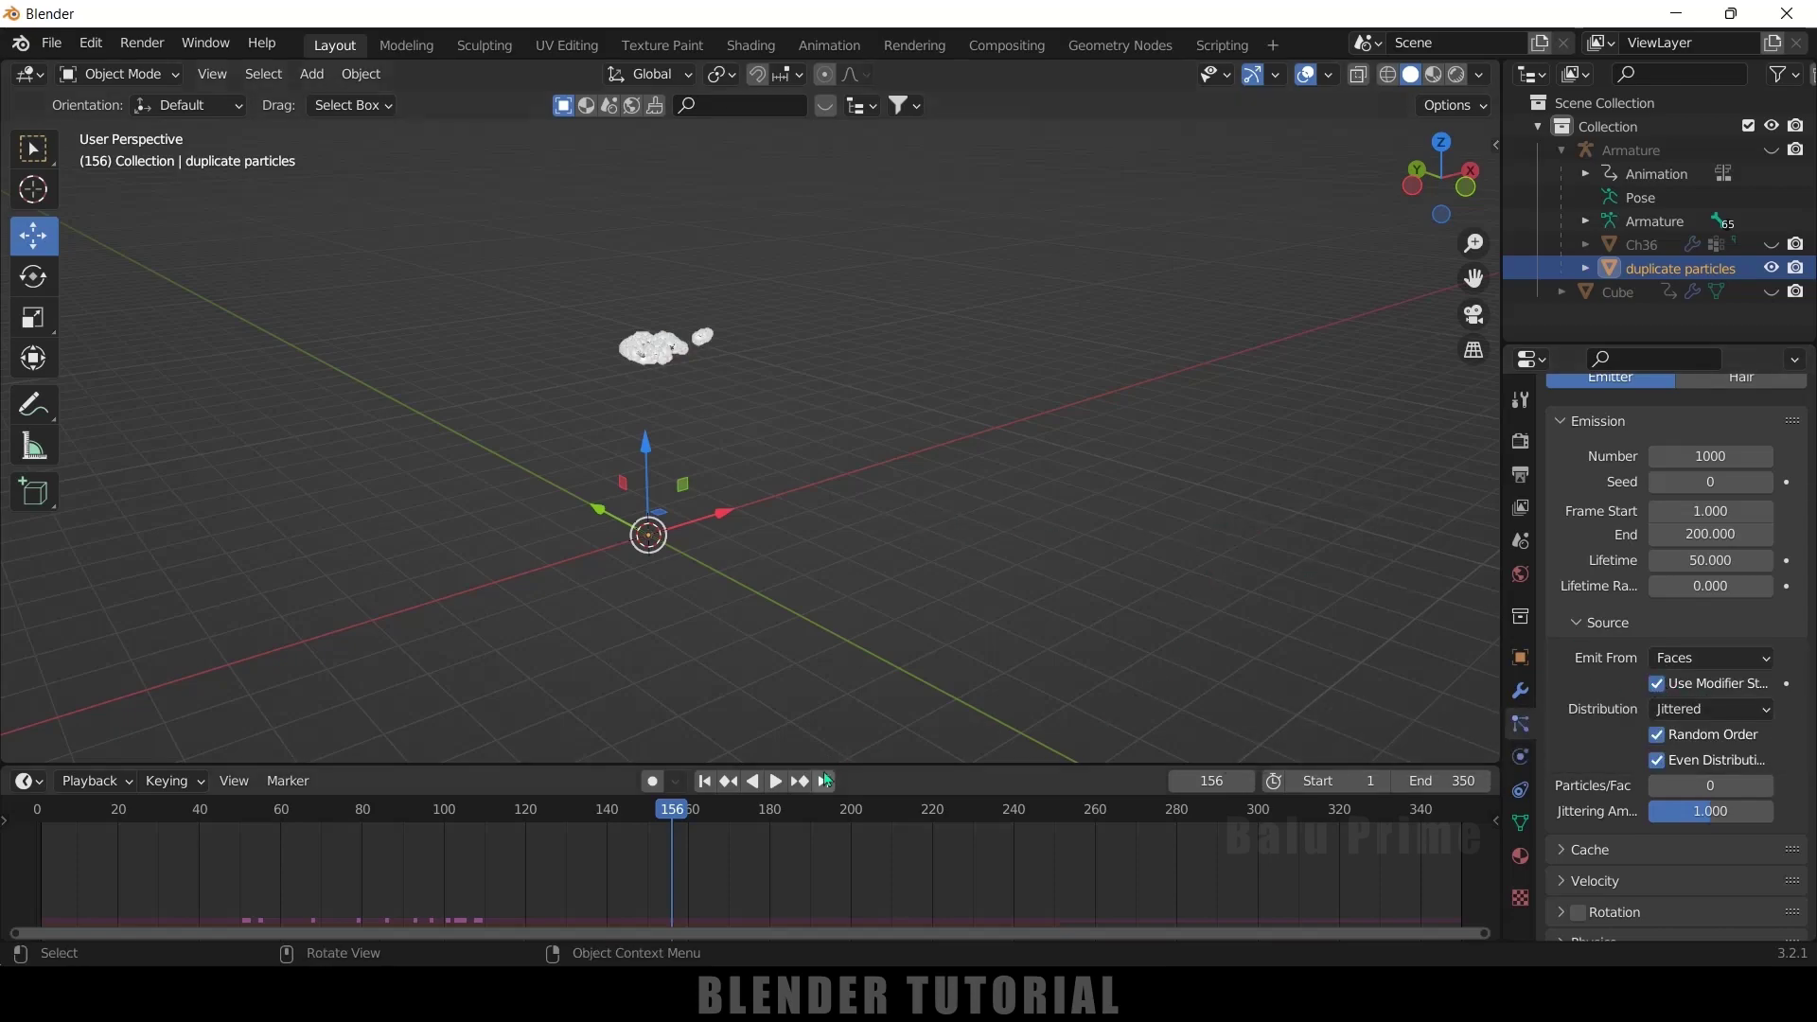
# Step: Play the animation from the current frame and again from frame 1 to check the particle emission, and return to frame 1
pyautogui.click(774, 781)
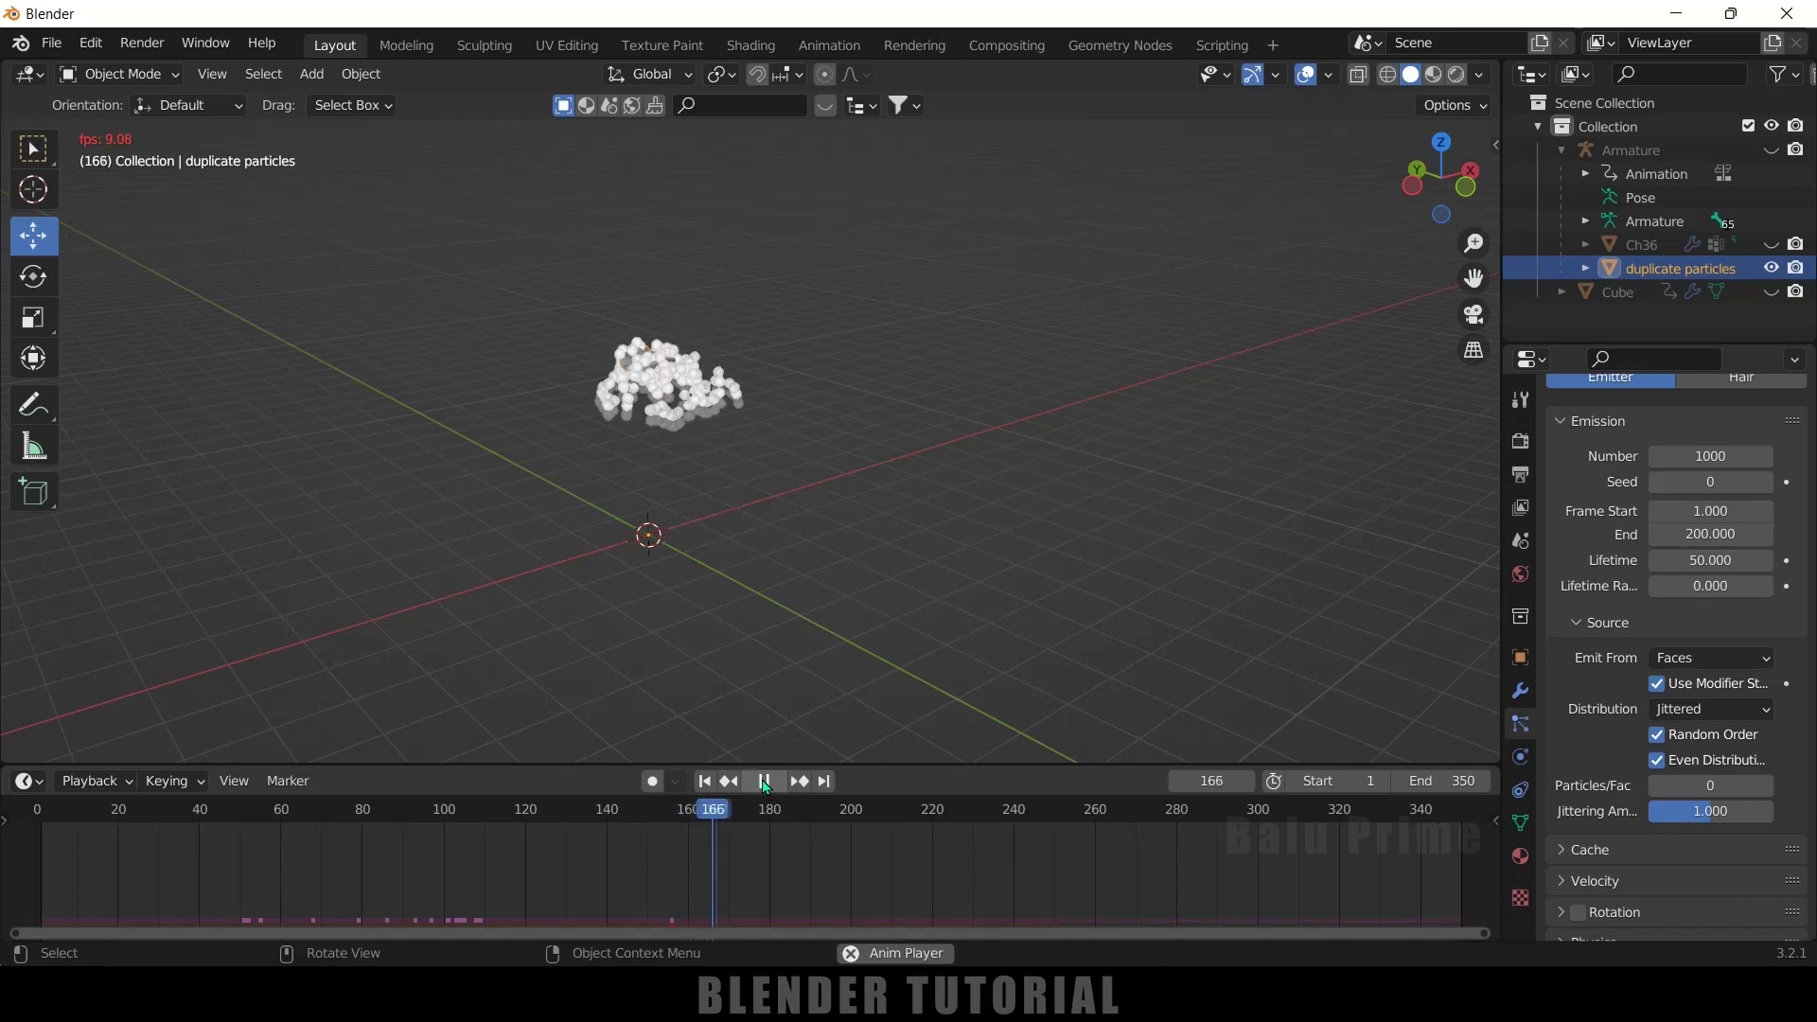
pyautogui.click(774, 781)
pyautogui.hotkey('shift', 'Left')
pyautogui.keyDown('shift'); pyautogui.moveTo(721, 704); pyautogui.dragTo(827, 612, button='middle'); pyautogui.keyUp('shift')
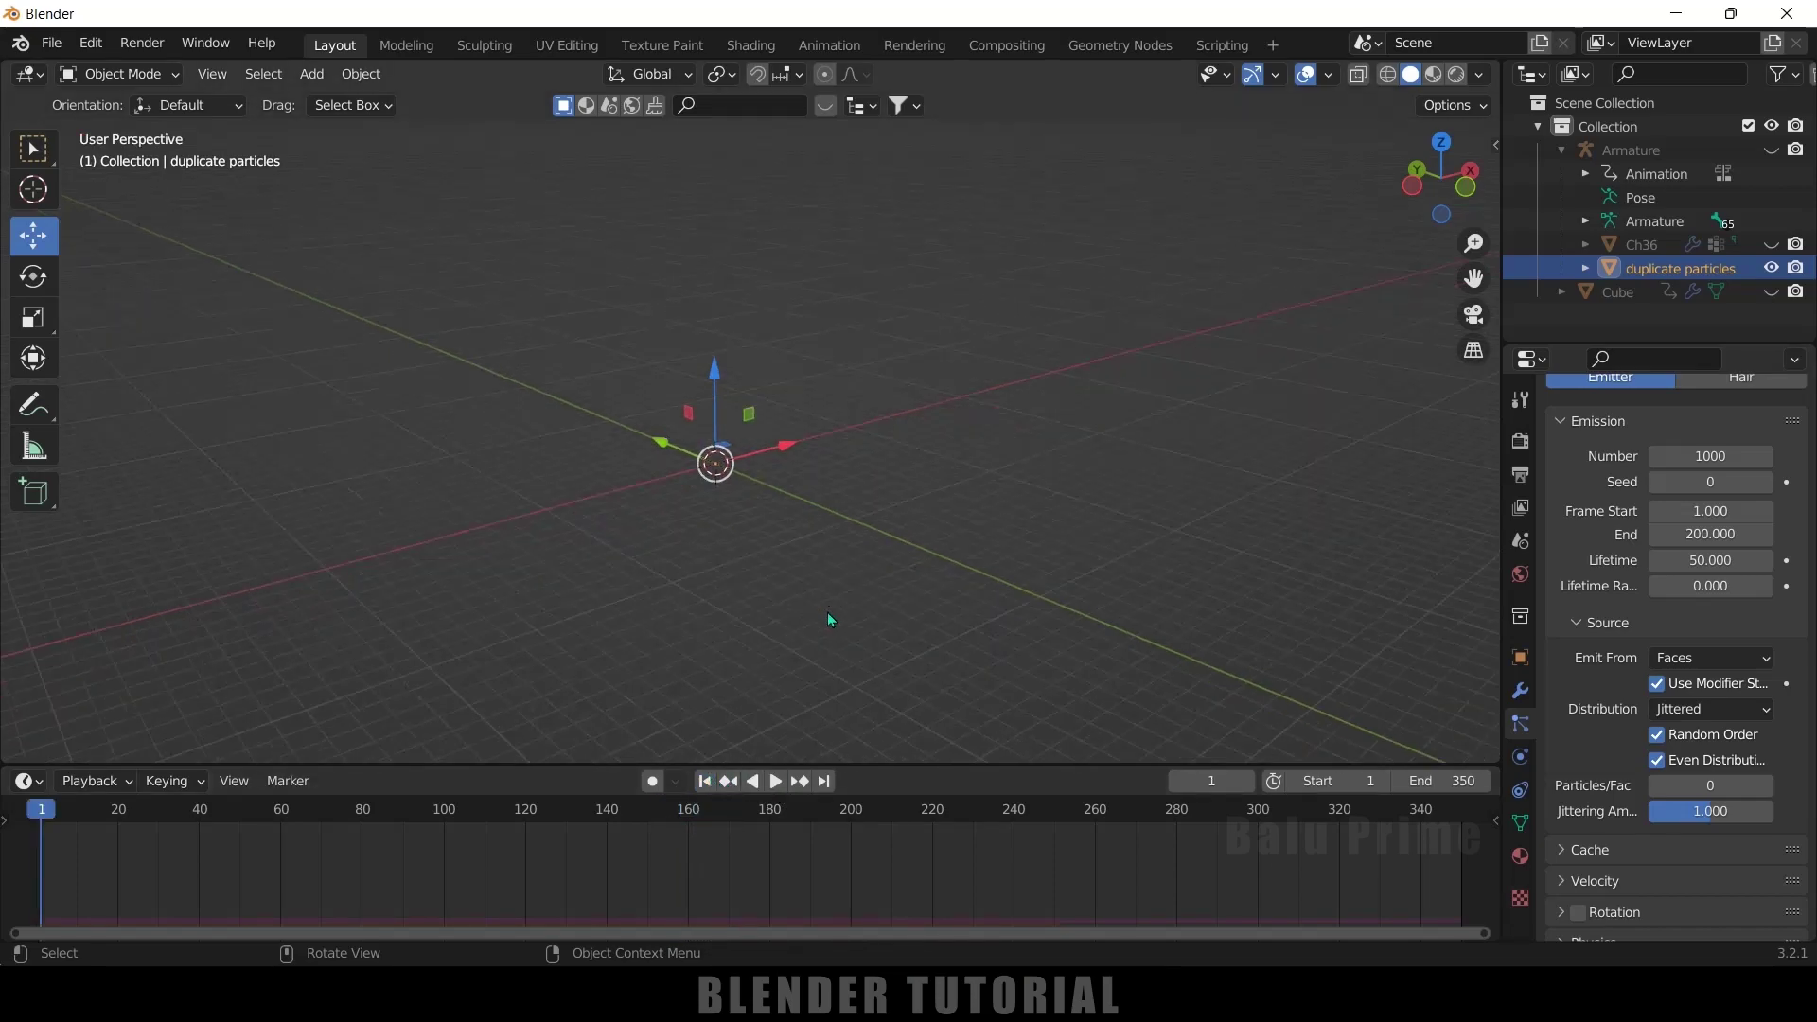
pyautogui.click(781, 784)
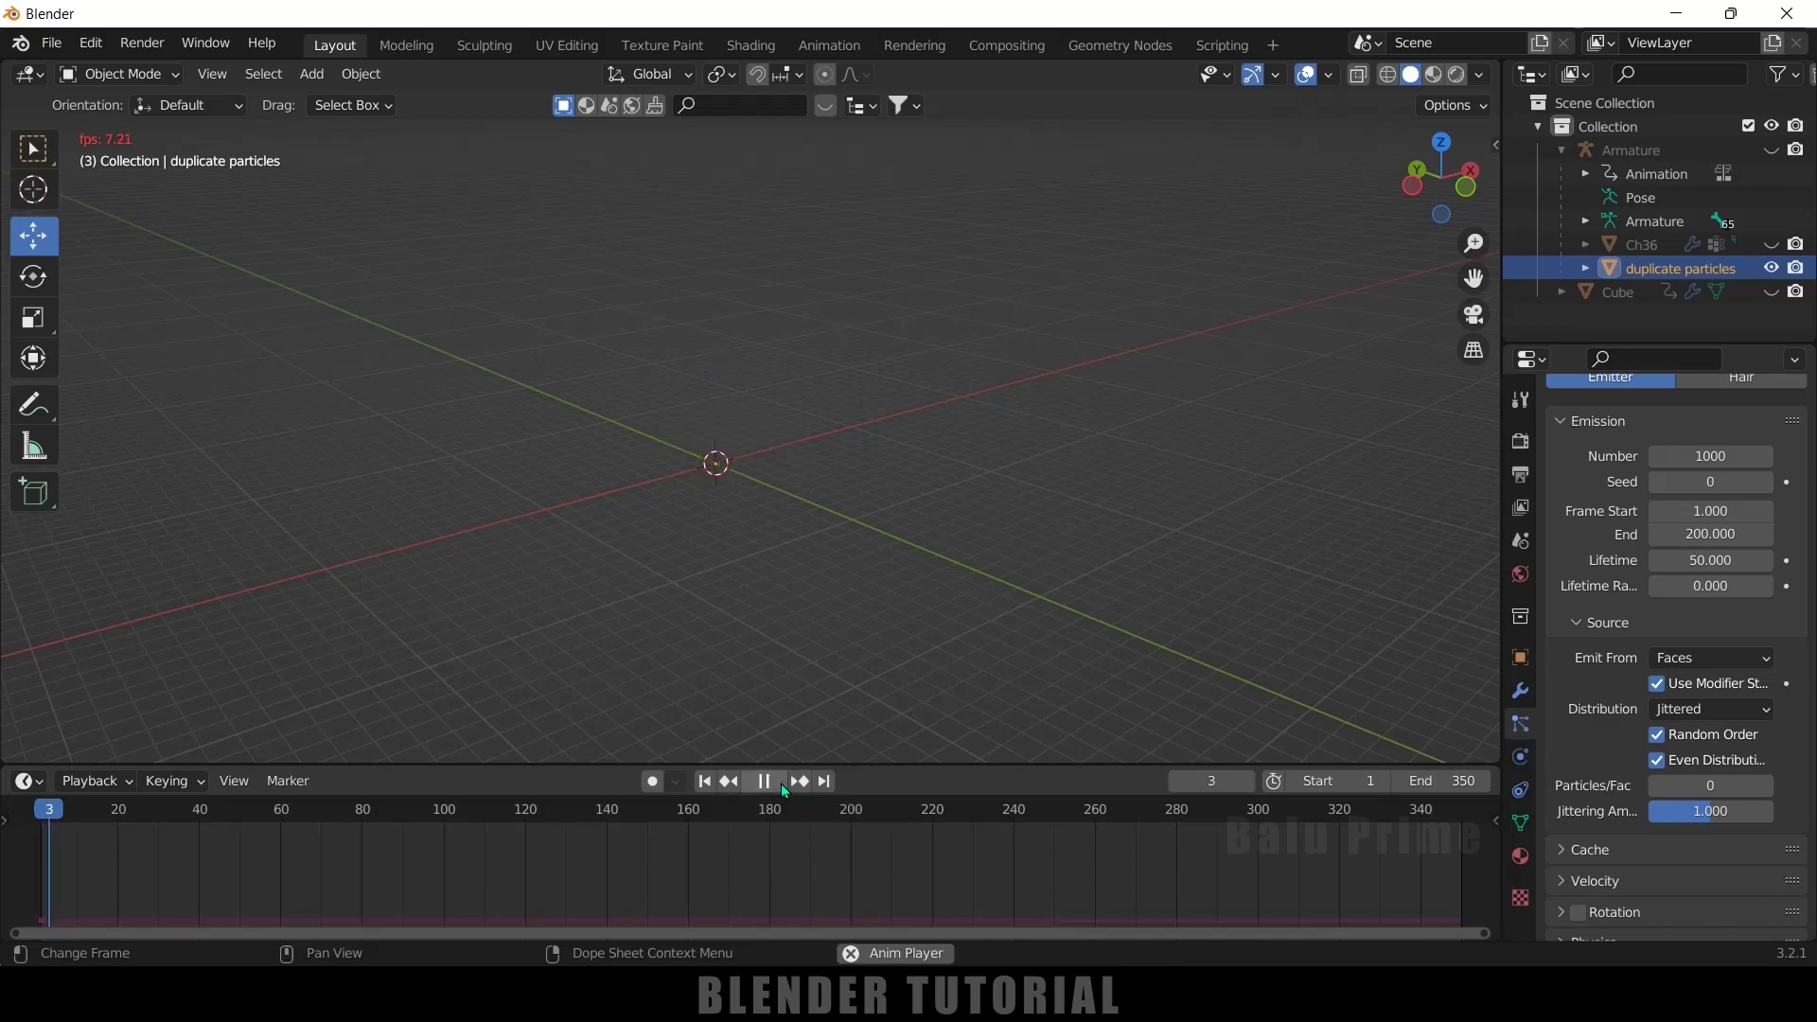
pyautogui.moveTo(756, 564); pyautogui.dragTo(704, 482, button='middle')
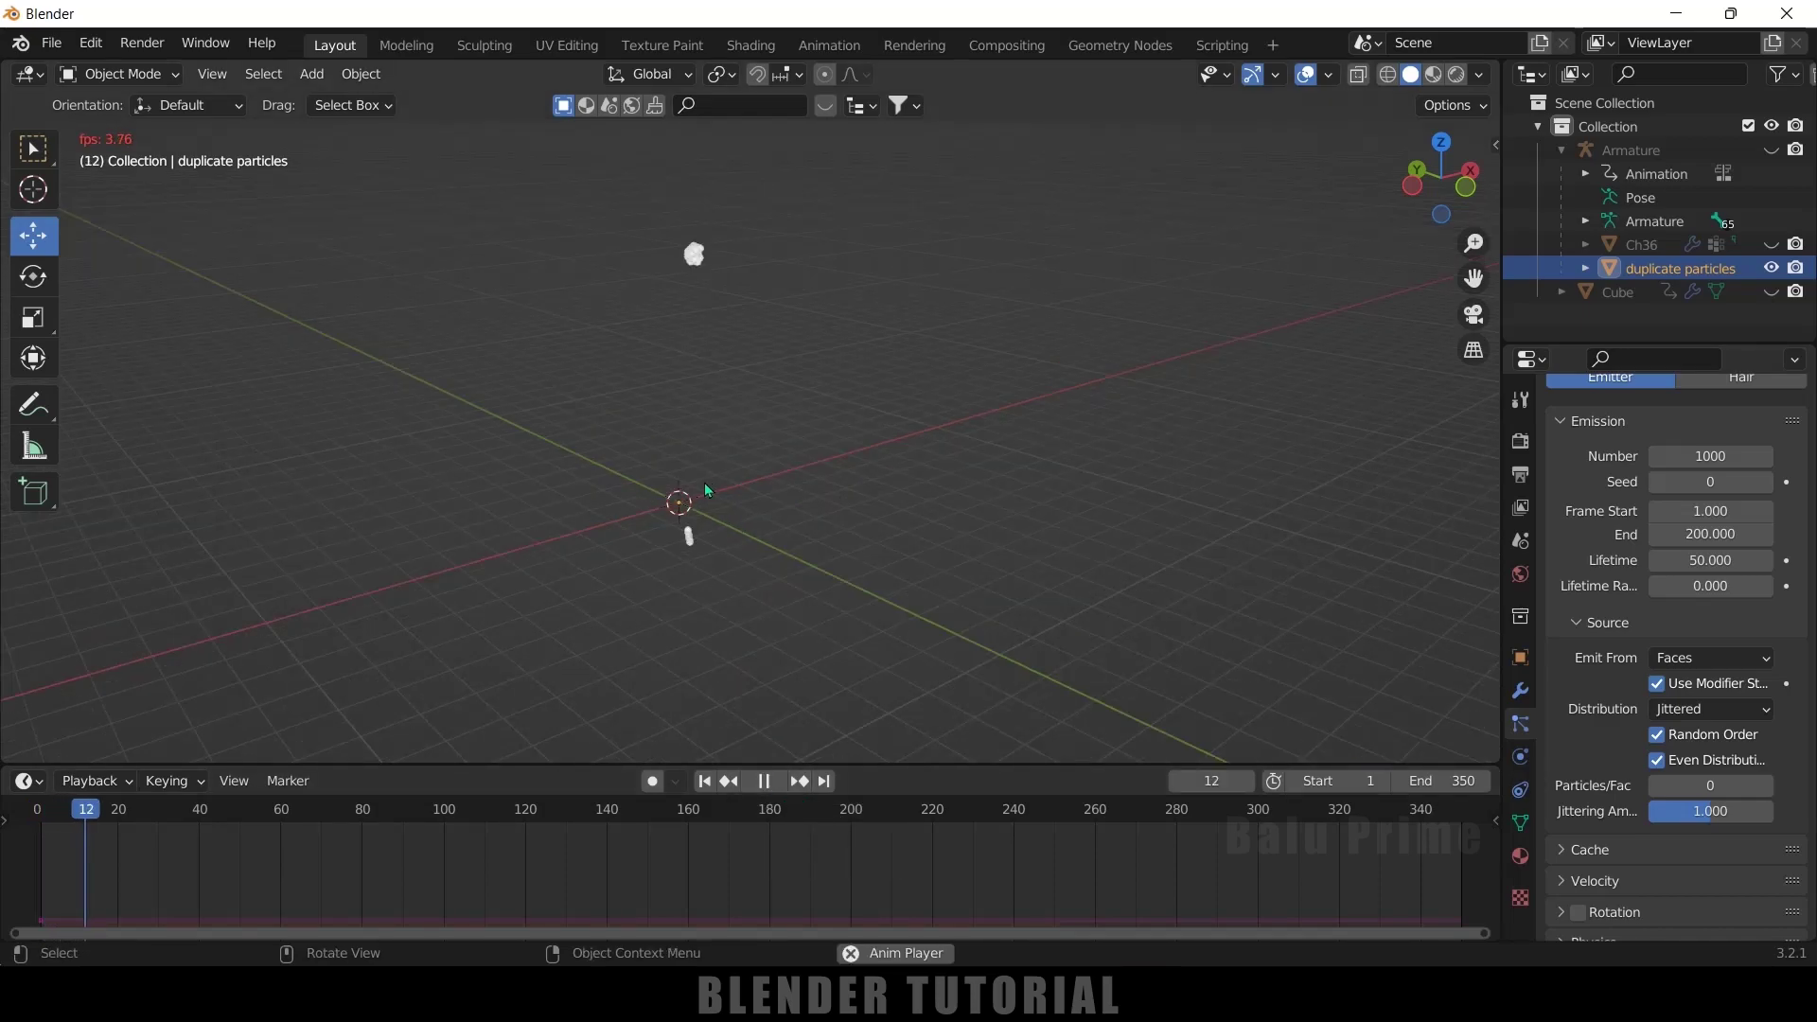
pyautogui.click(752, 783)
pyautogui.click(704, 782)
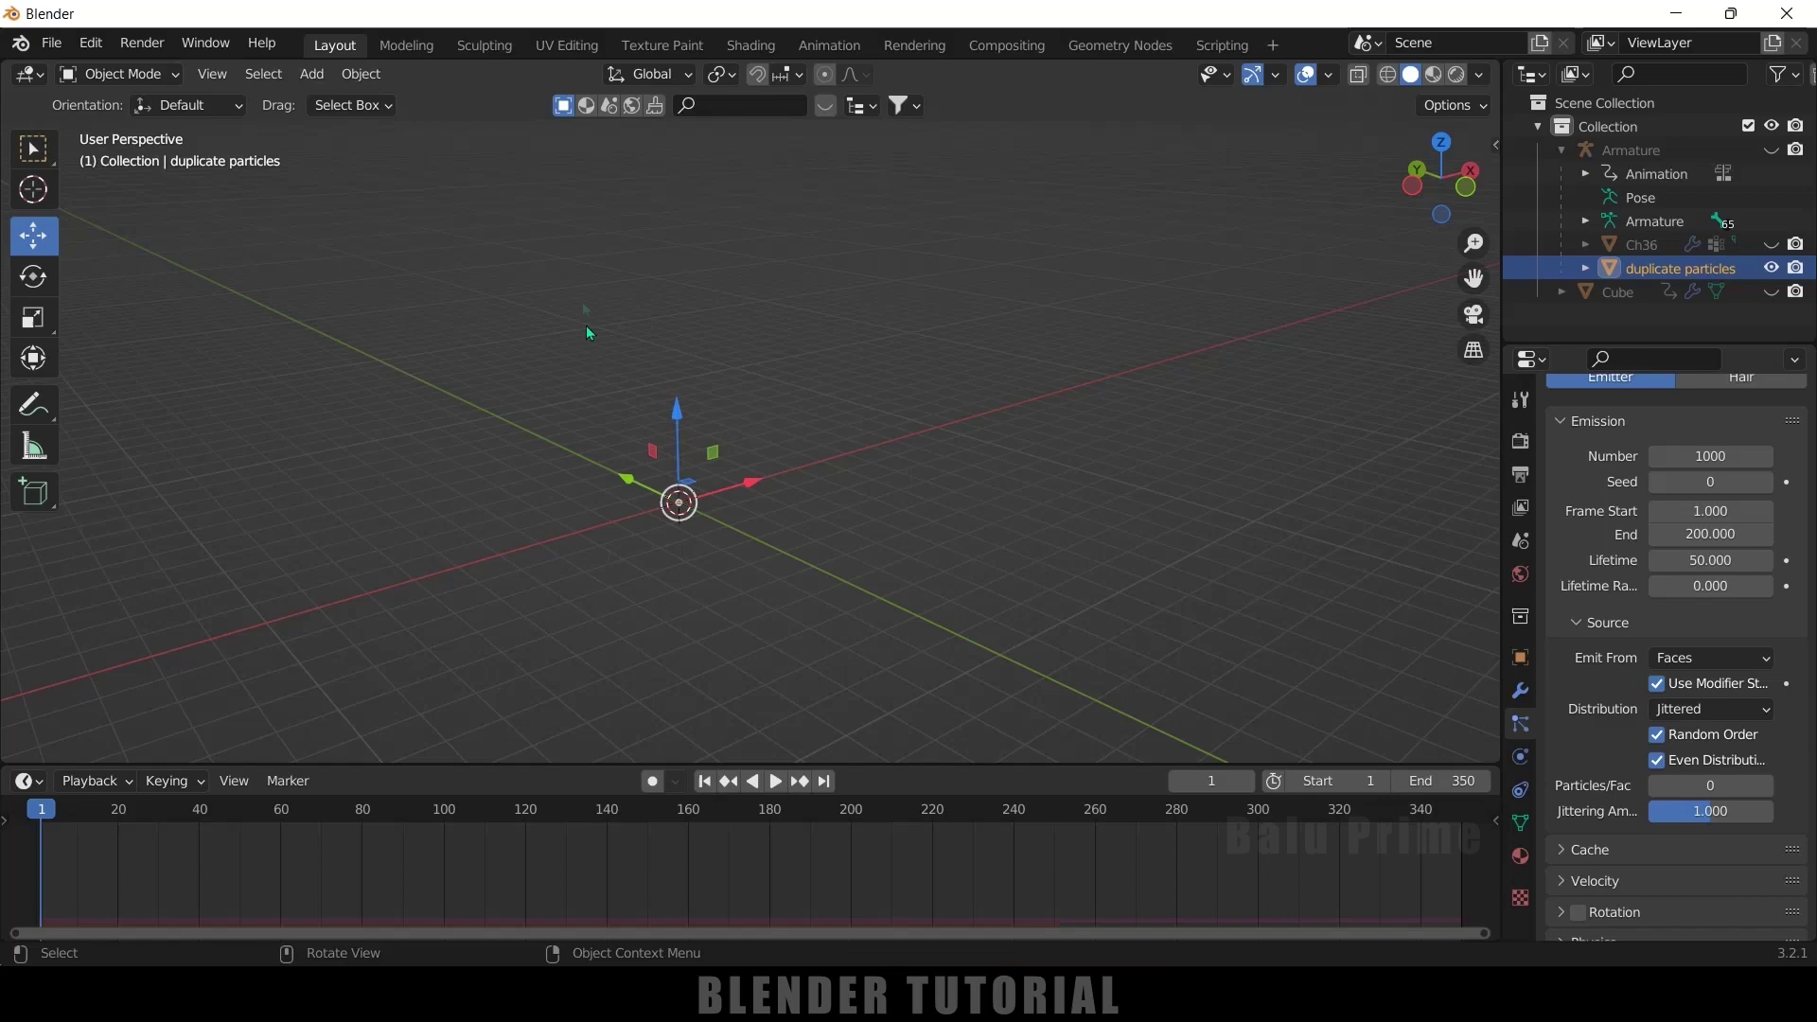
# Step: Unhide the cube and the original Ch36 character mesh
pyautogui.click(1770, 294)
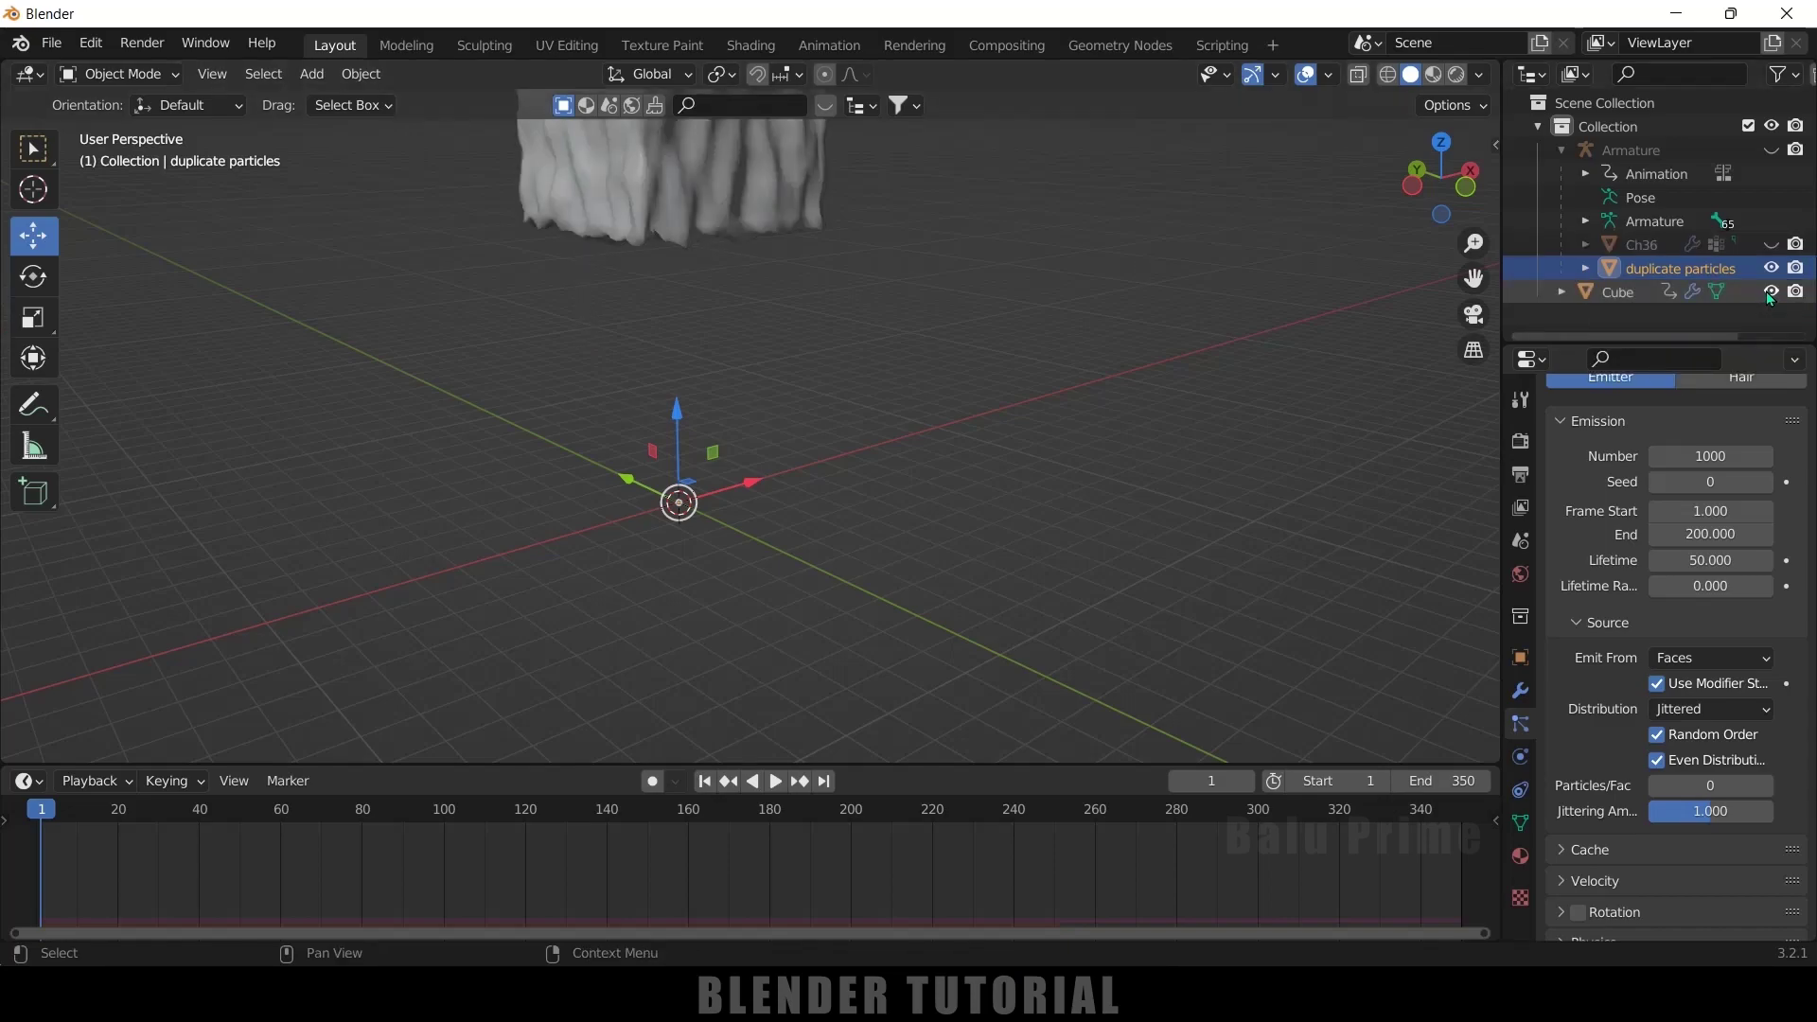
pyautogui.click(1771, 244)
pyautogui.moveTo(951, 352); pyautogui.dragTo(965, 389, button='middle')
pyautogui.moveTo(824, 657); pyautogui.dragTo(856, 700, button='middle')
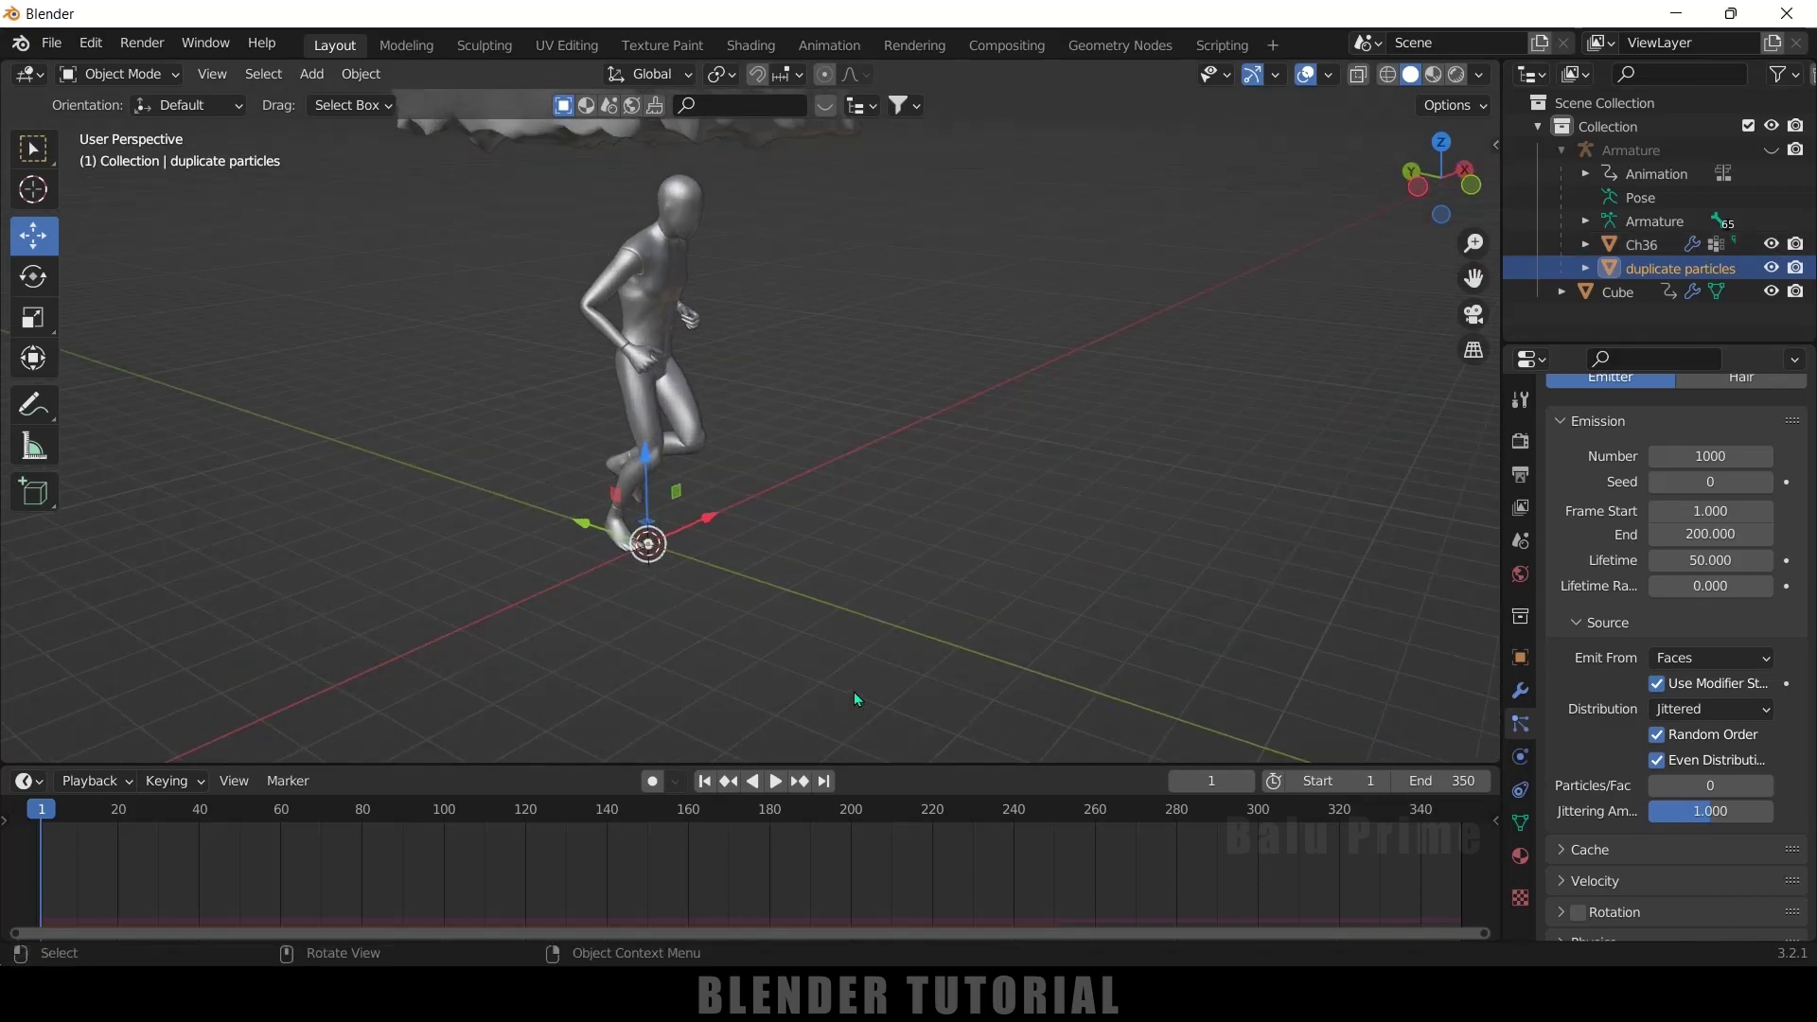
# Step: Play the opening frames to check where particles are emitted on the running character, and stop the playback
pyautogui.press('space')
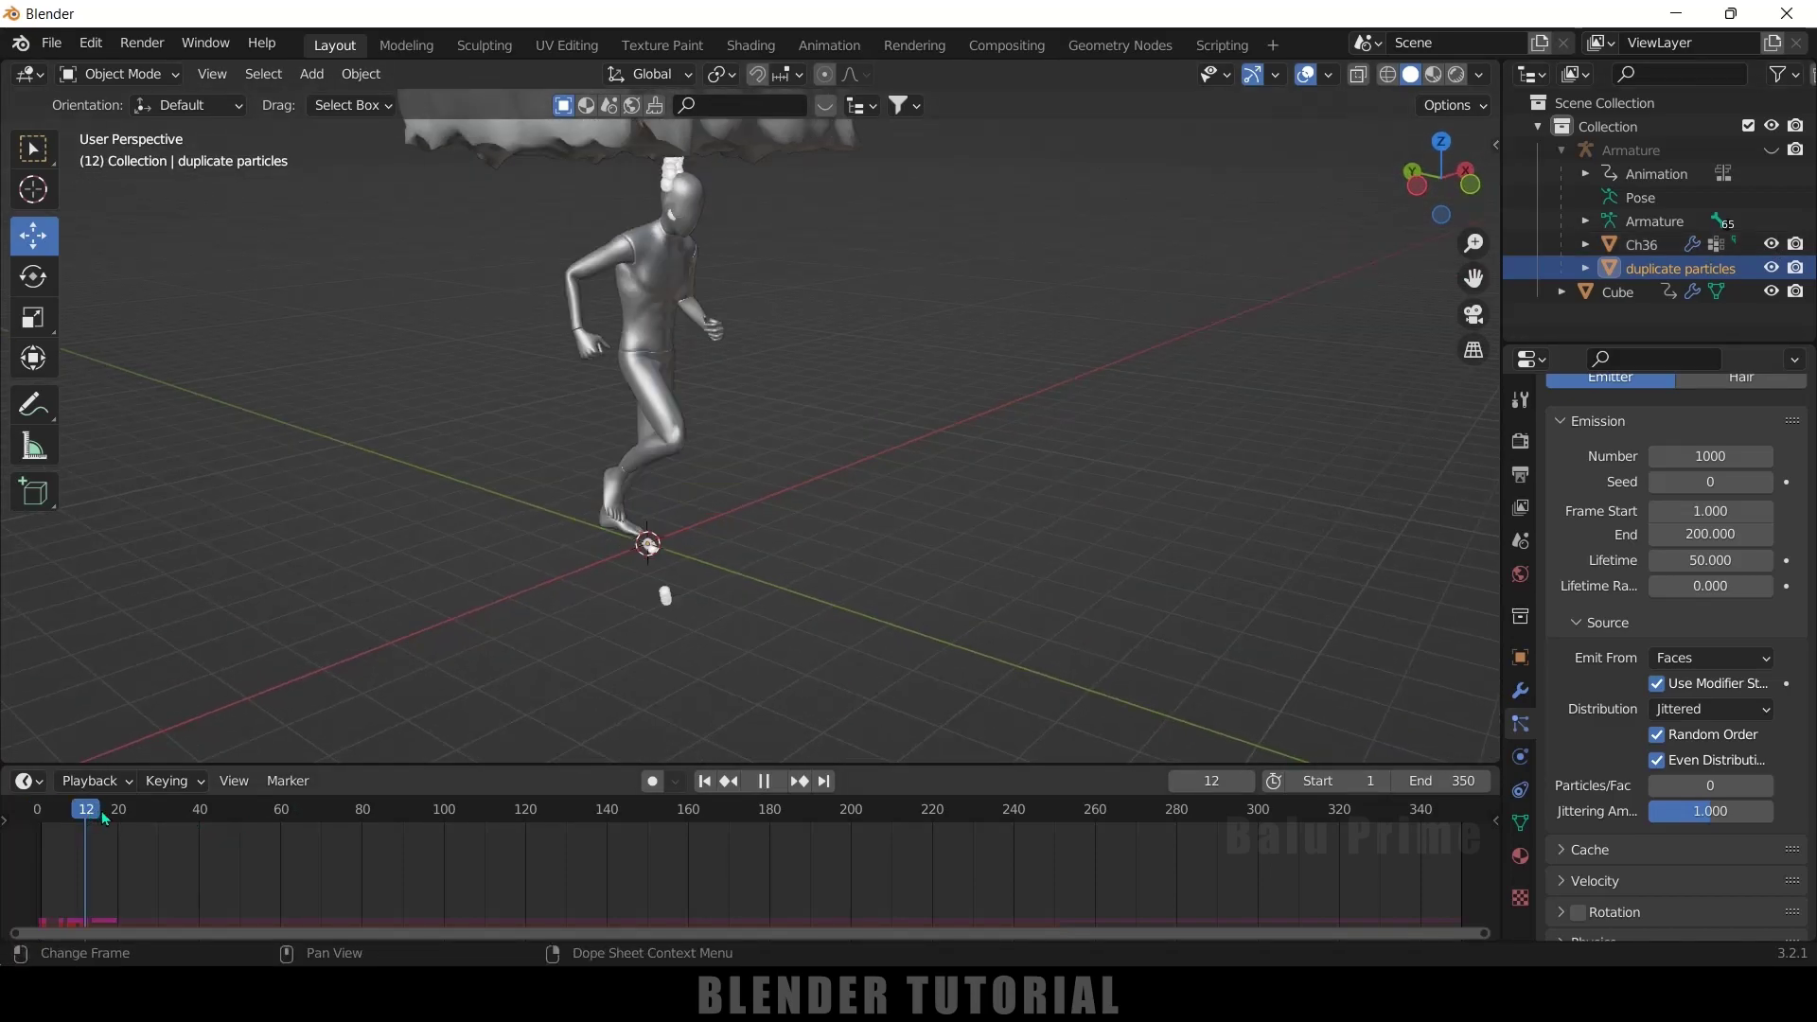
pyautogui.press('space')
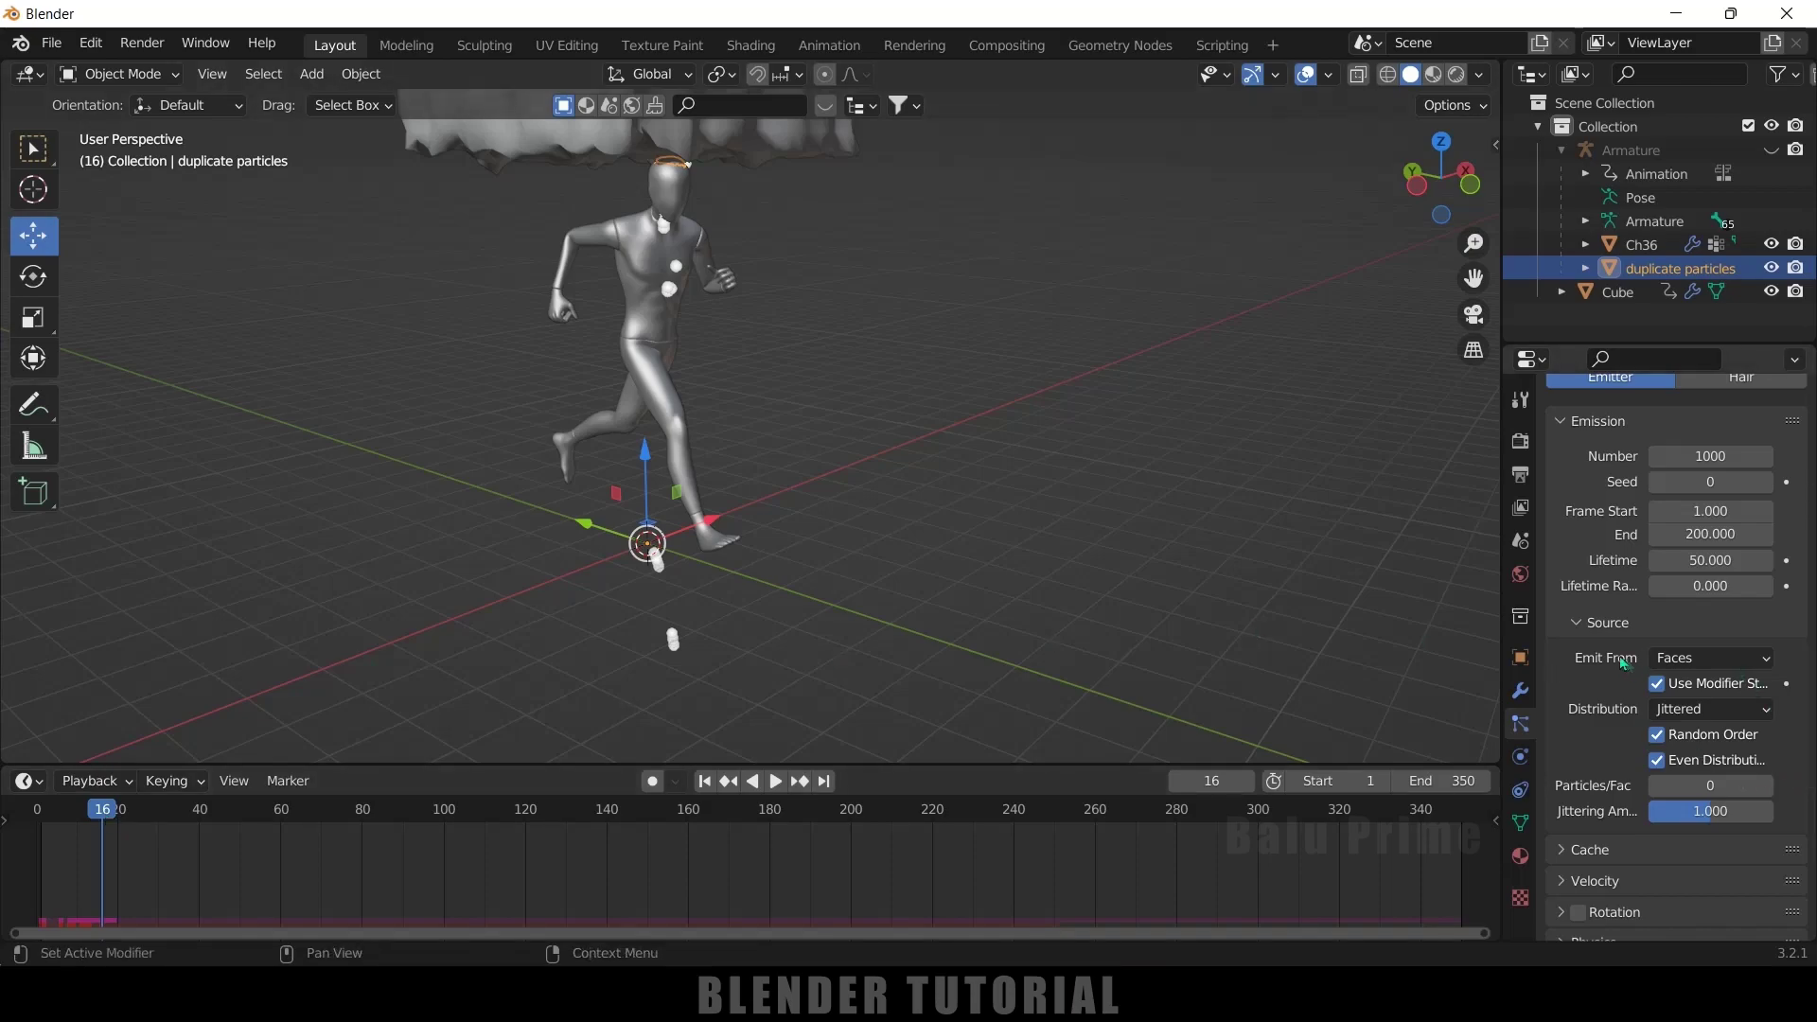
pyautogui.scroll(4, 1619, 606)
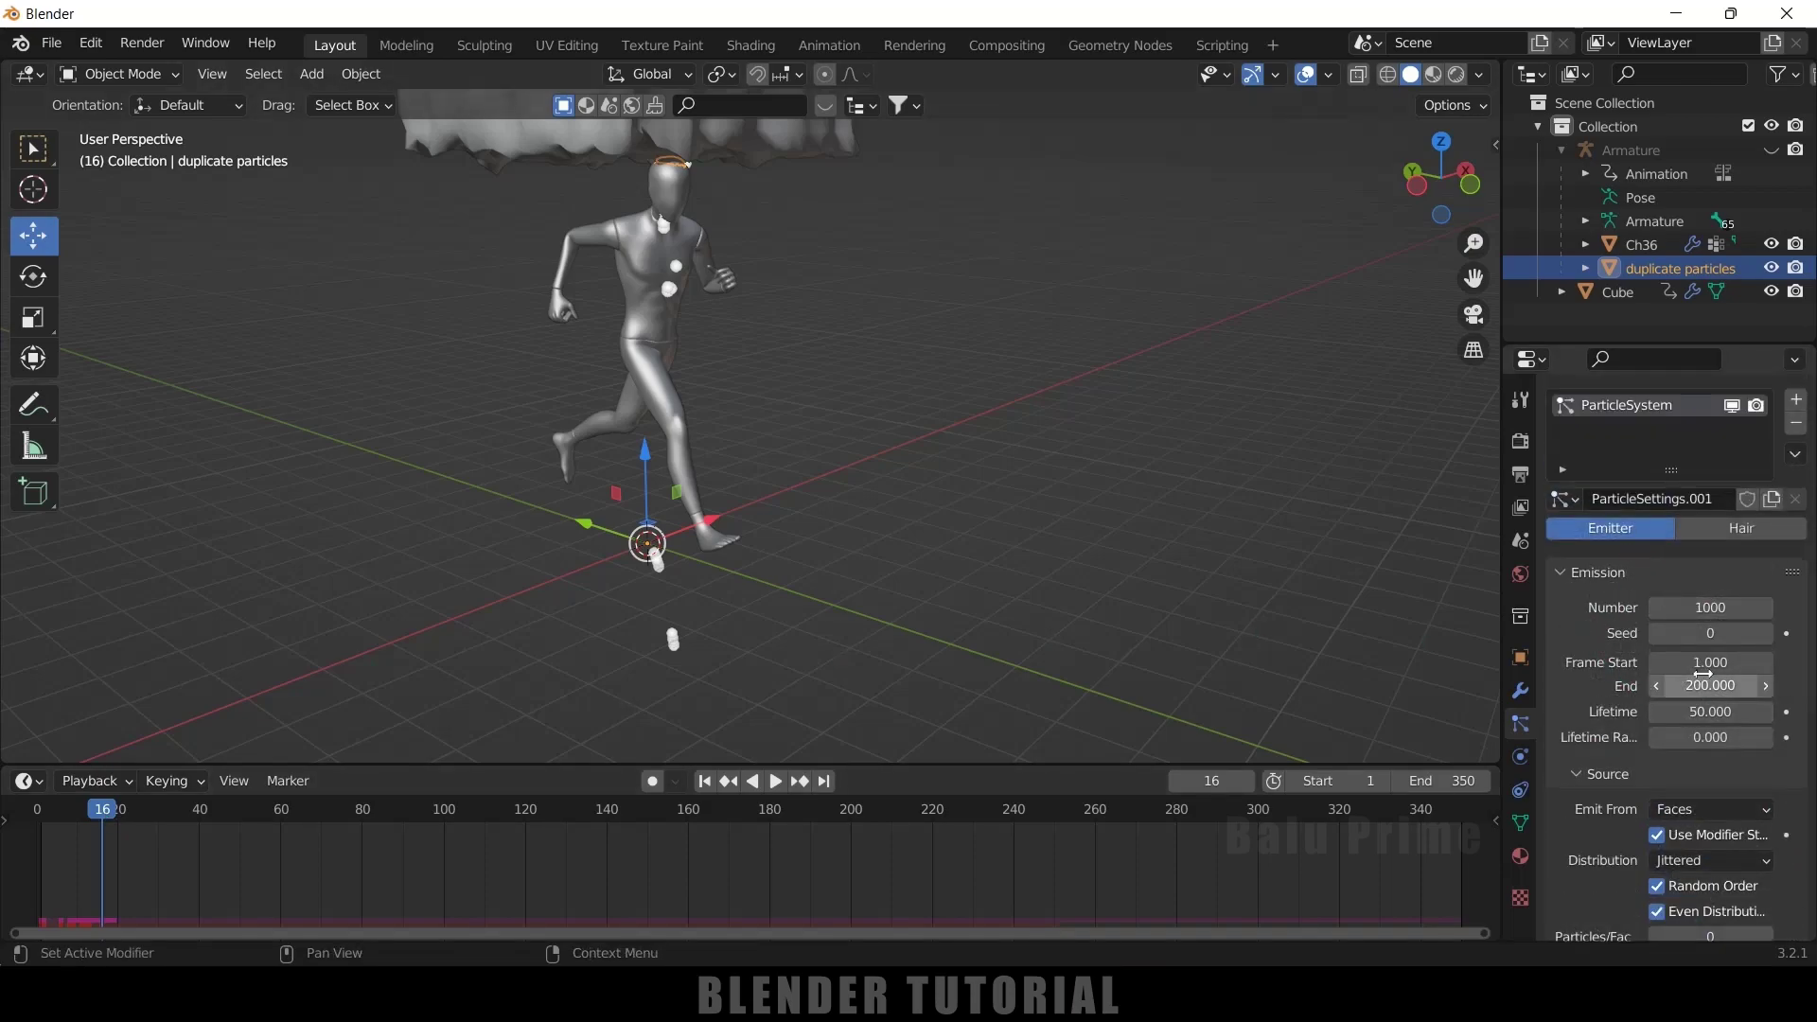
# Step: Set the particle emission's start frame to 16
pyautogui.click(1718, 663)
pyautogui.write('16')
pyautogui.press('Return')
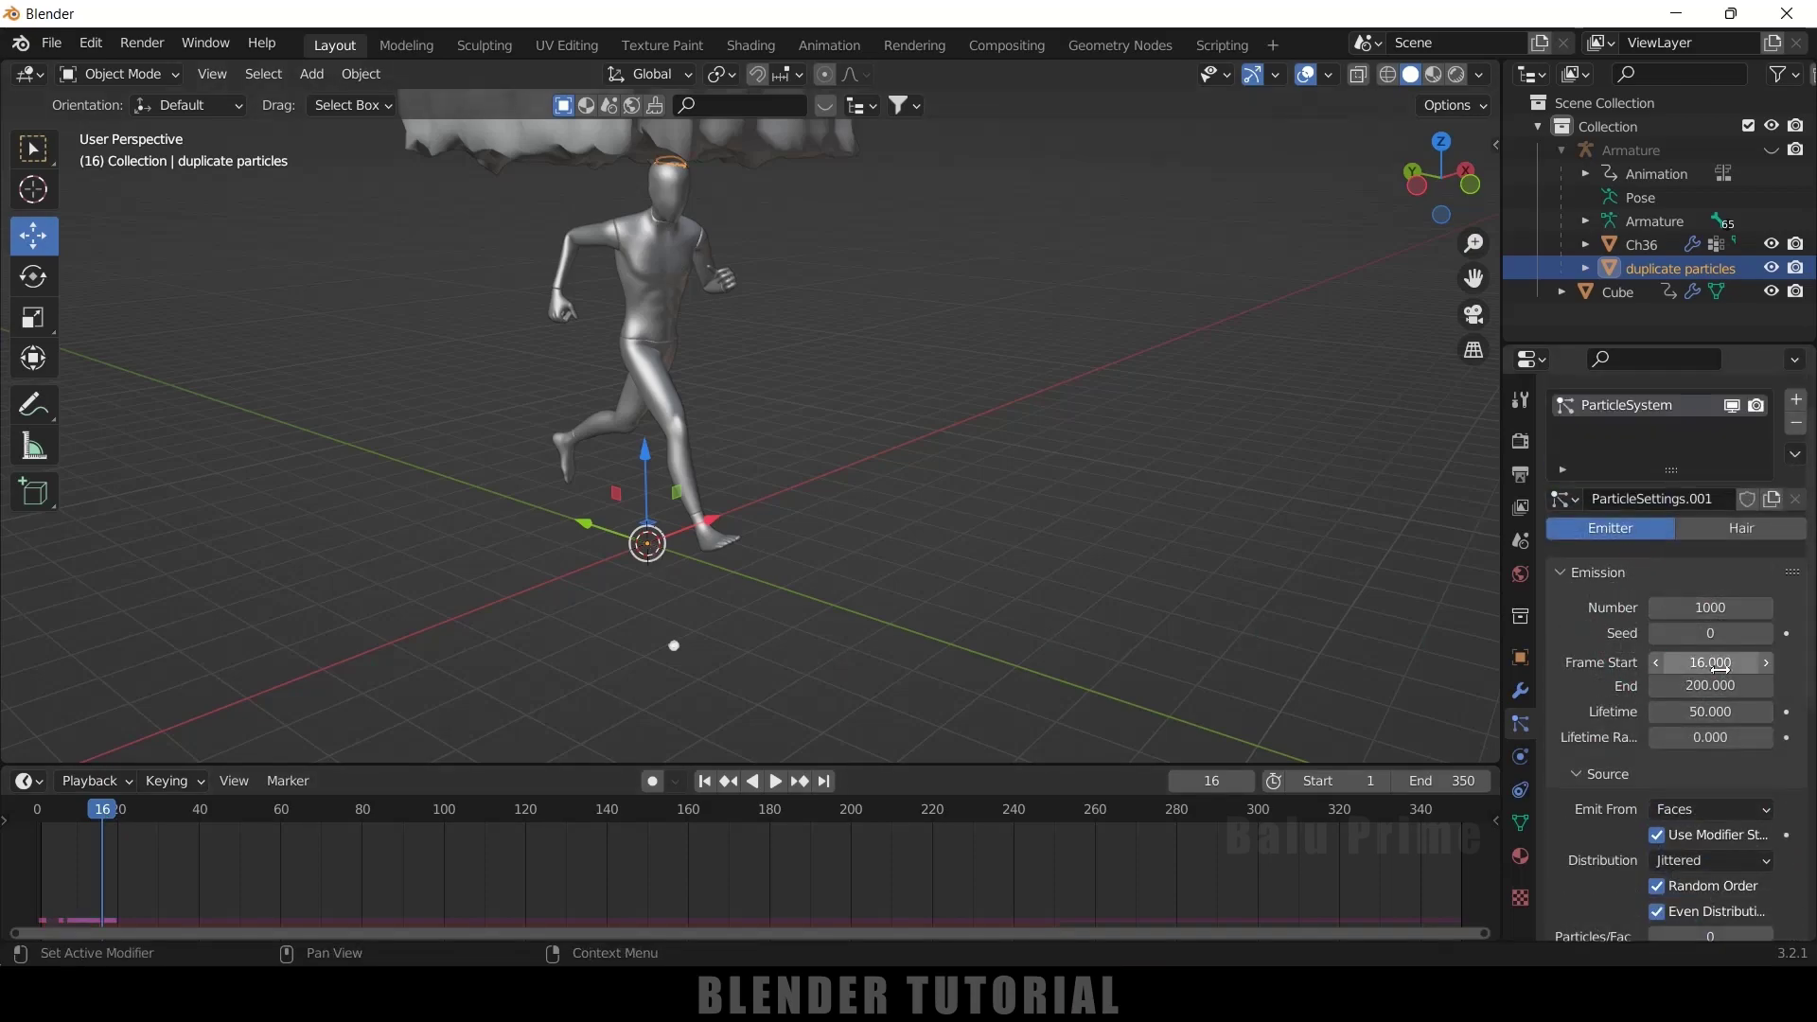
# Step: Play the final part of the animation from frame 274 under the cube and set the particle emission's end frame to 315
pyautogui.click(1153, 816)
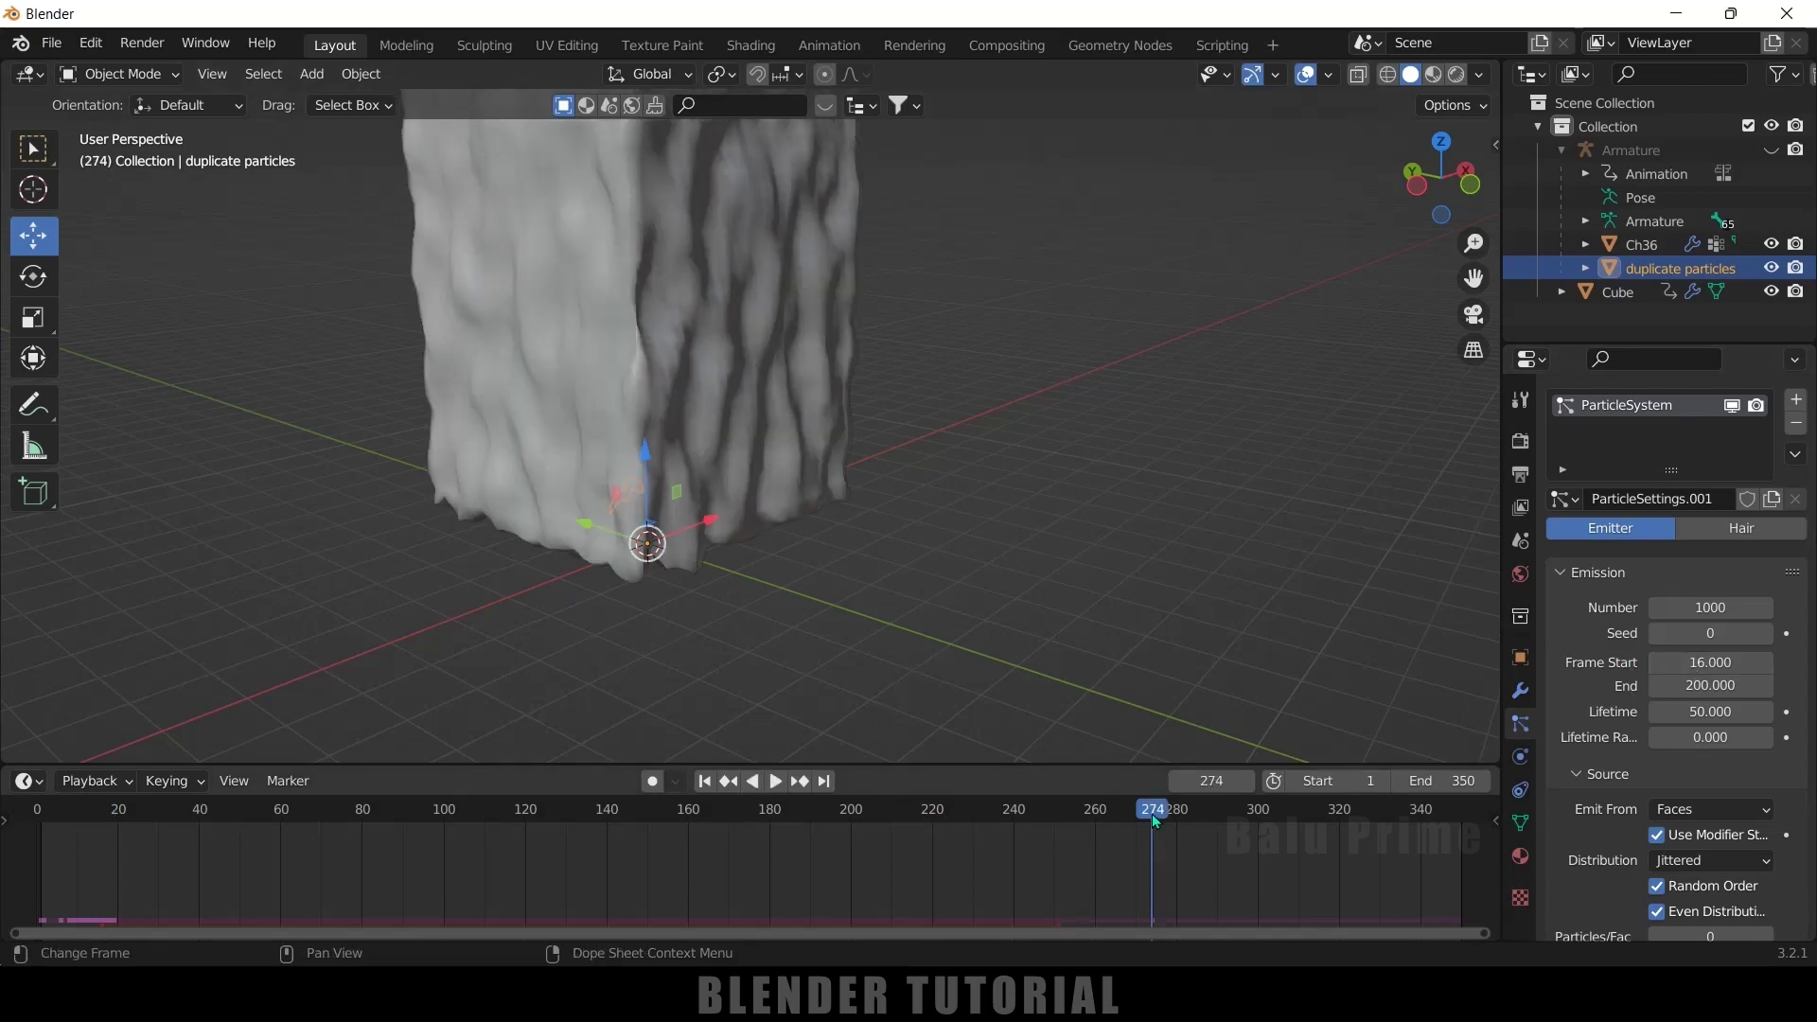
pyautogui.moveTo(811, 596); pyautogui.dragTo(1049, 537, button='middle')
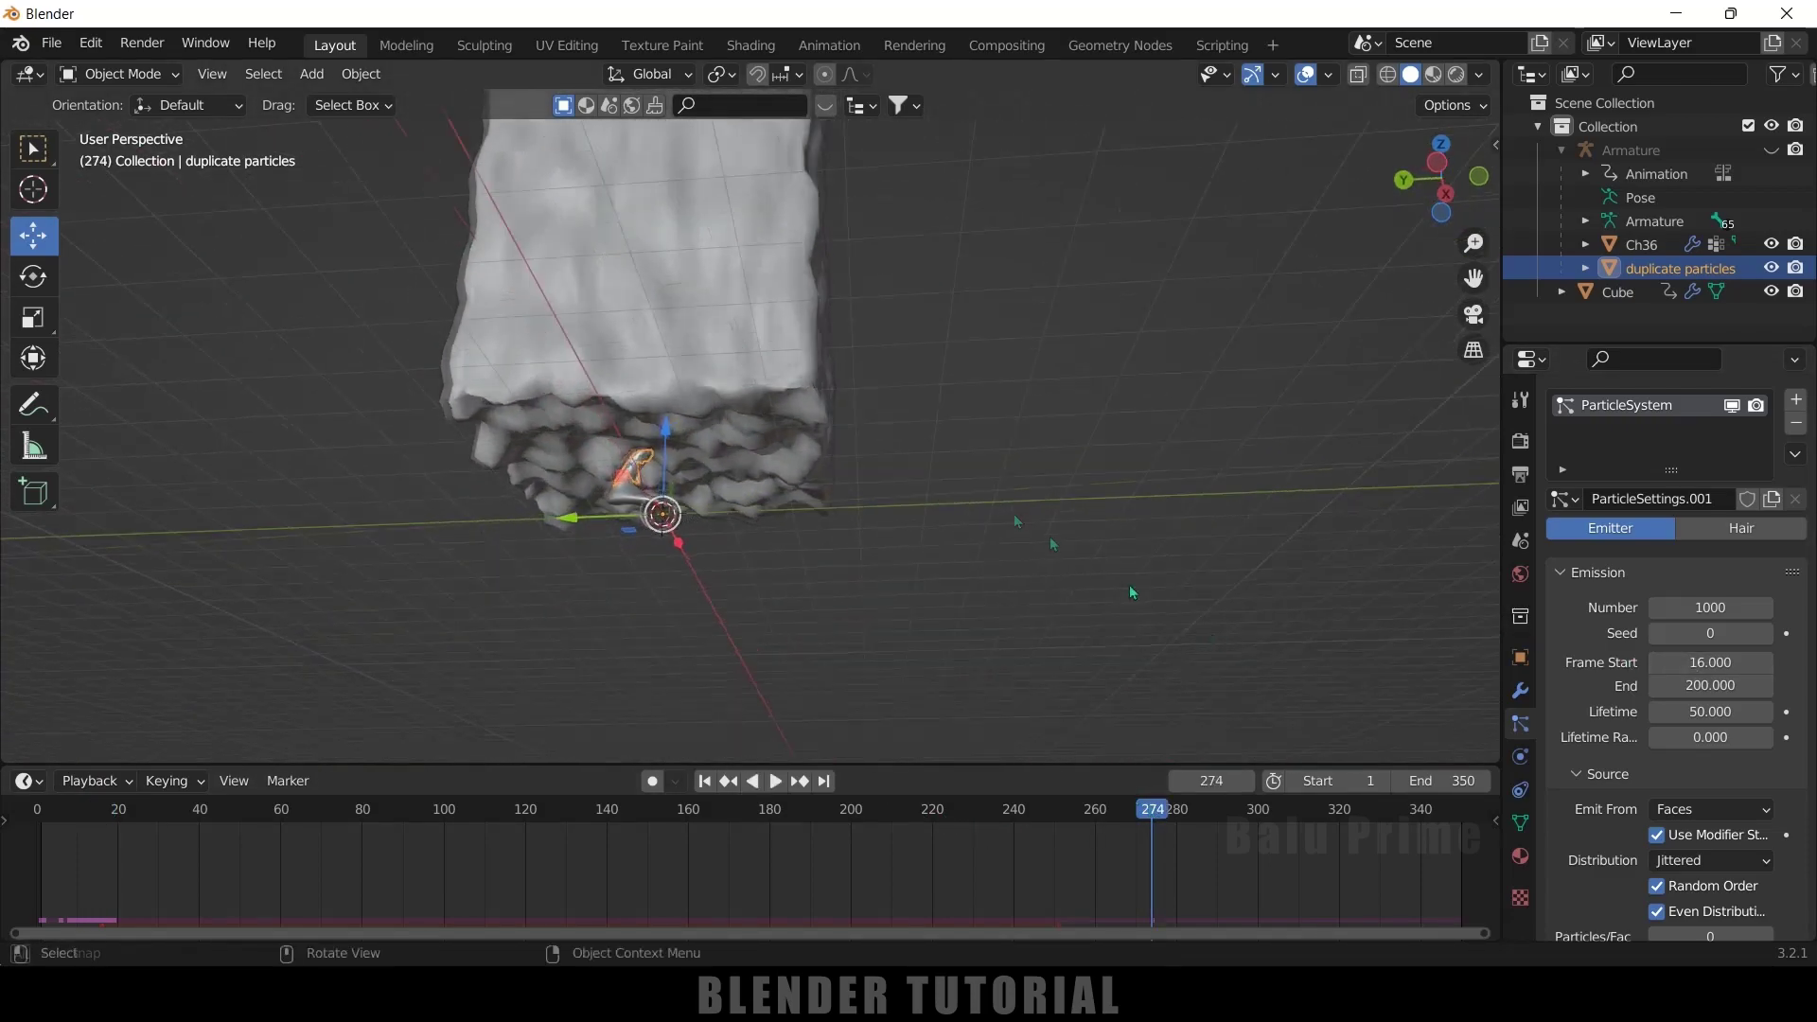
pyautogui.press('space')
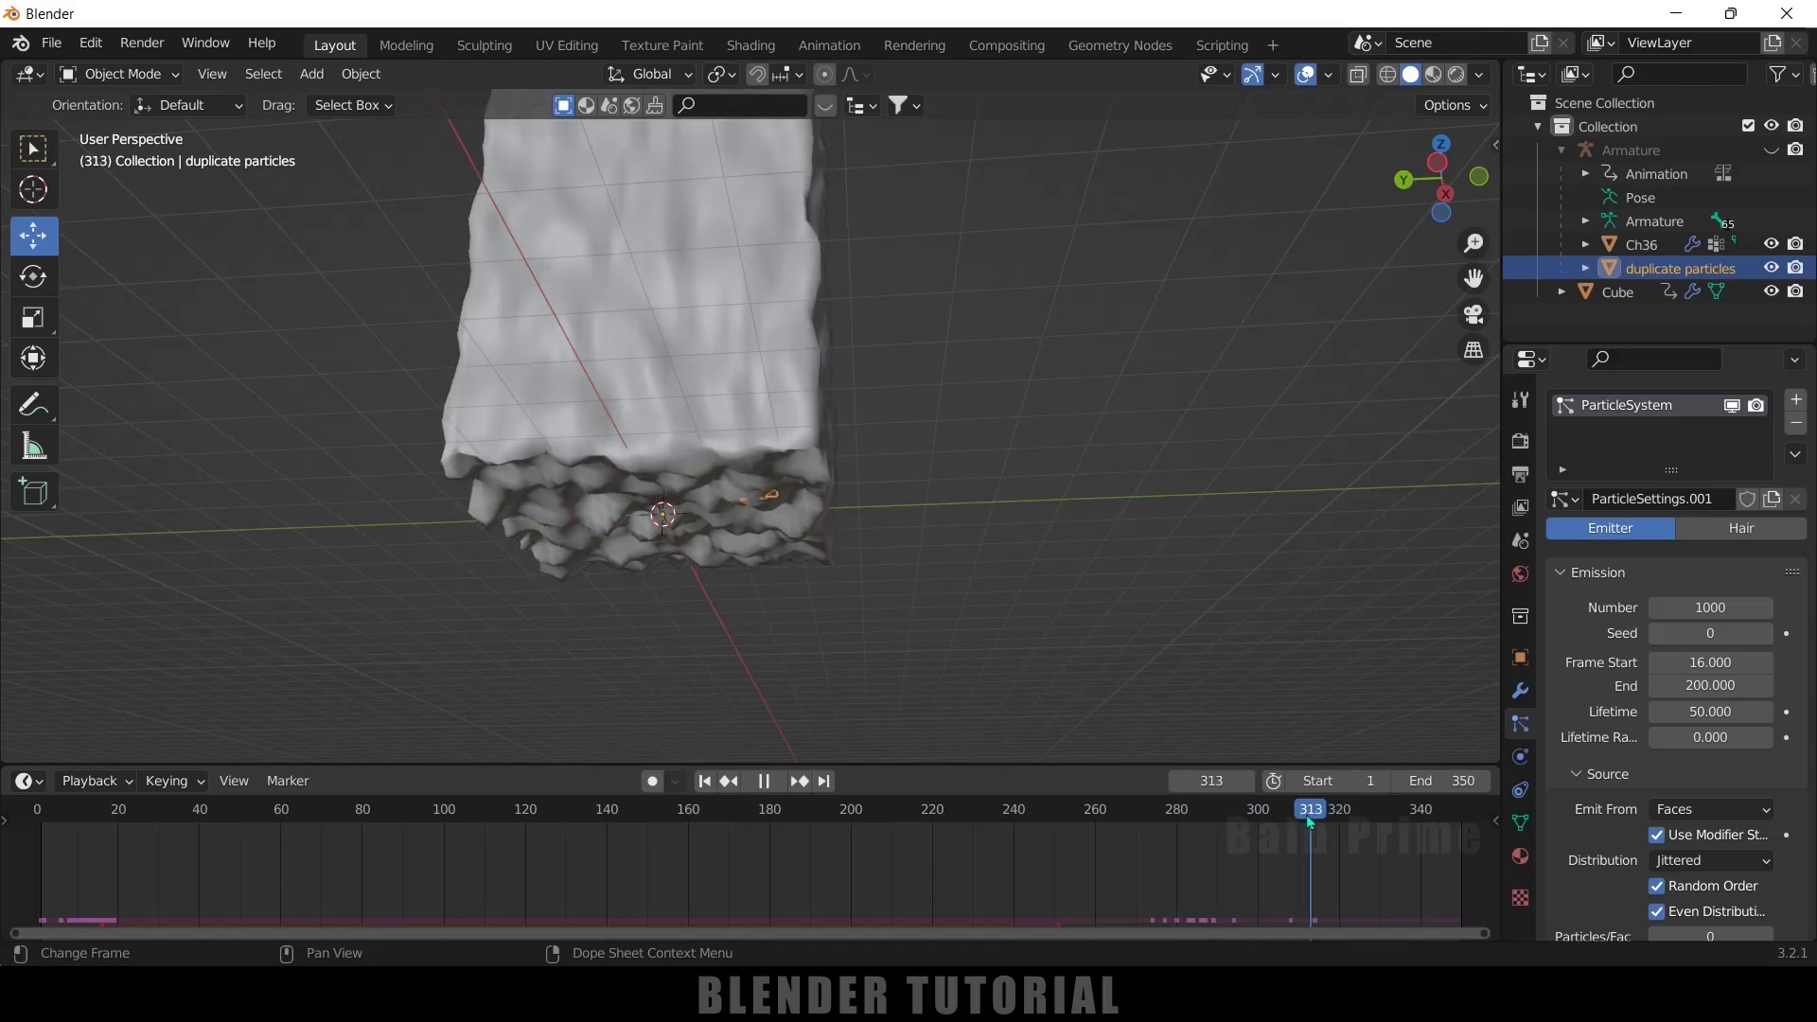
pyautogui.press('space')
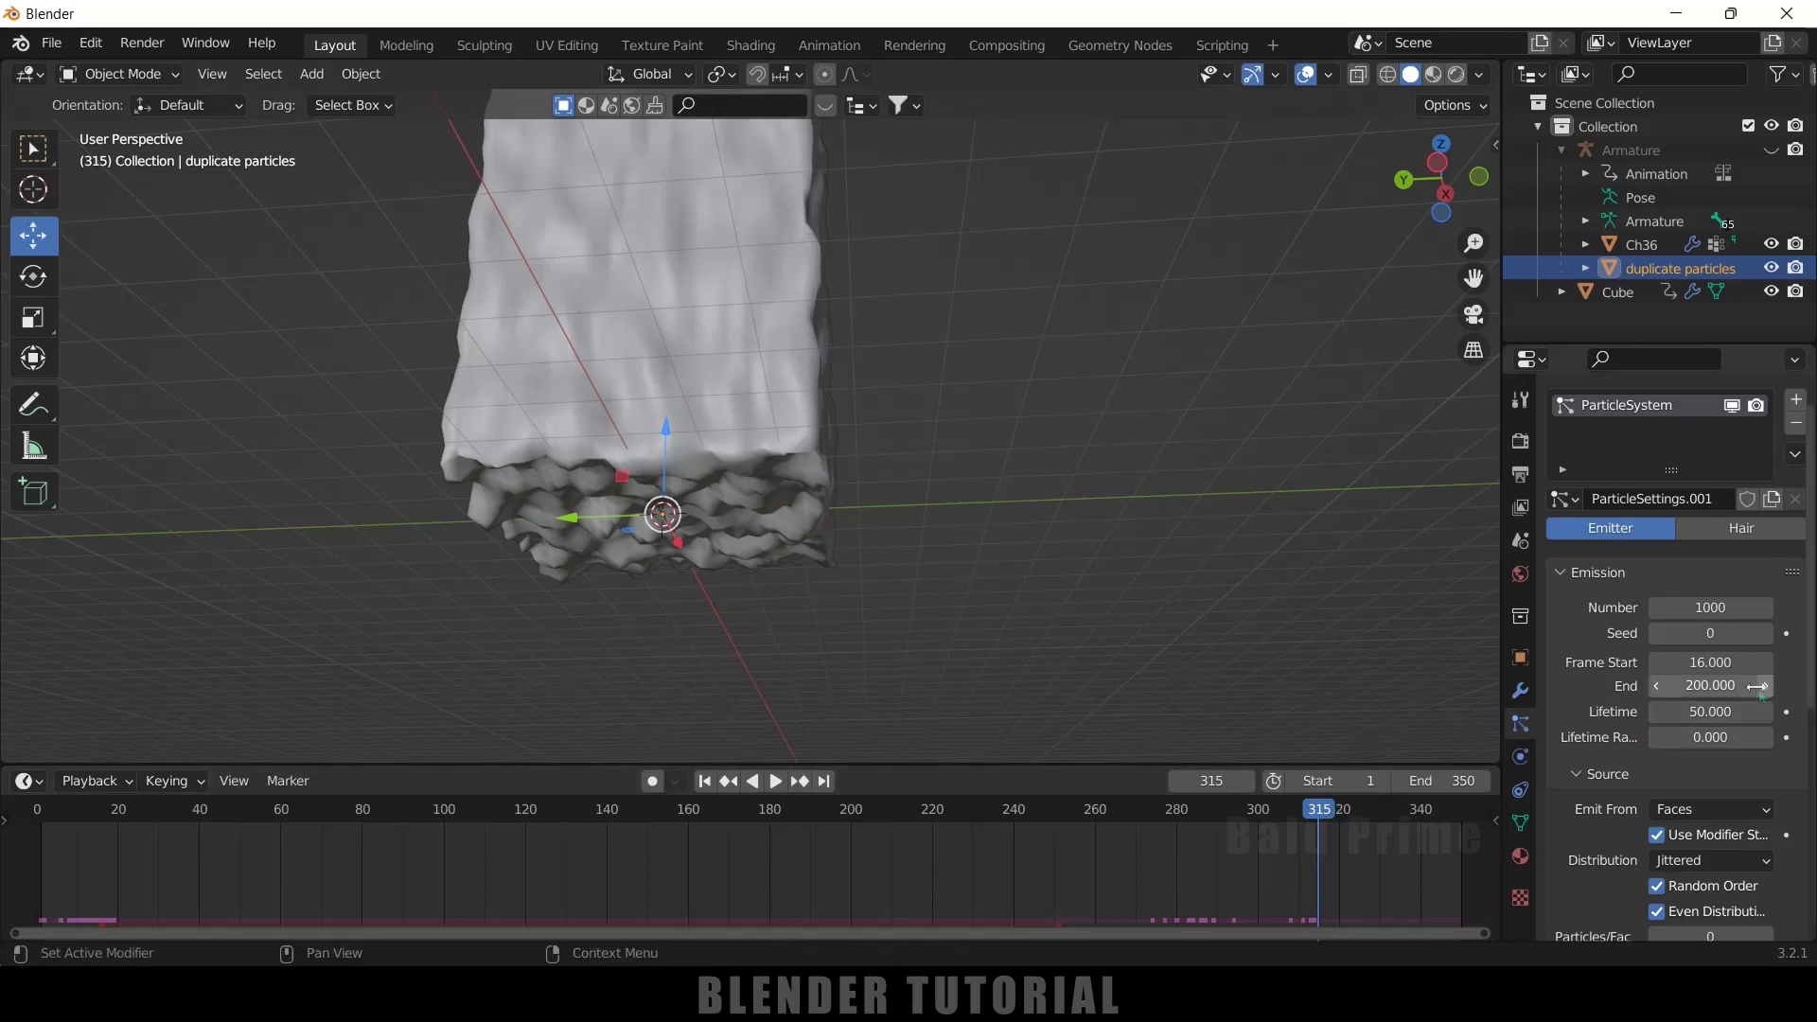
pyautogui.click(1705, 688)
pyautogui.write('315')
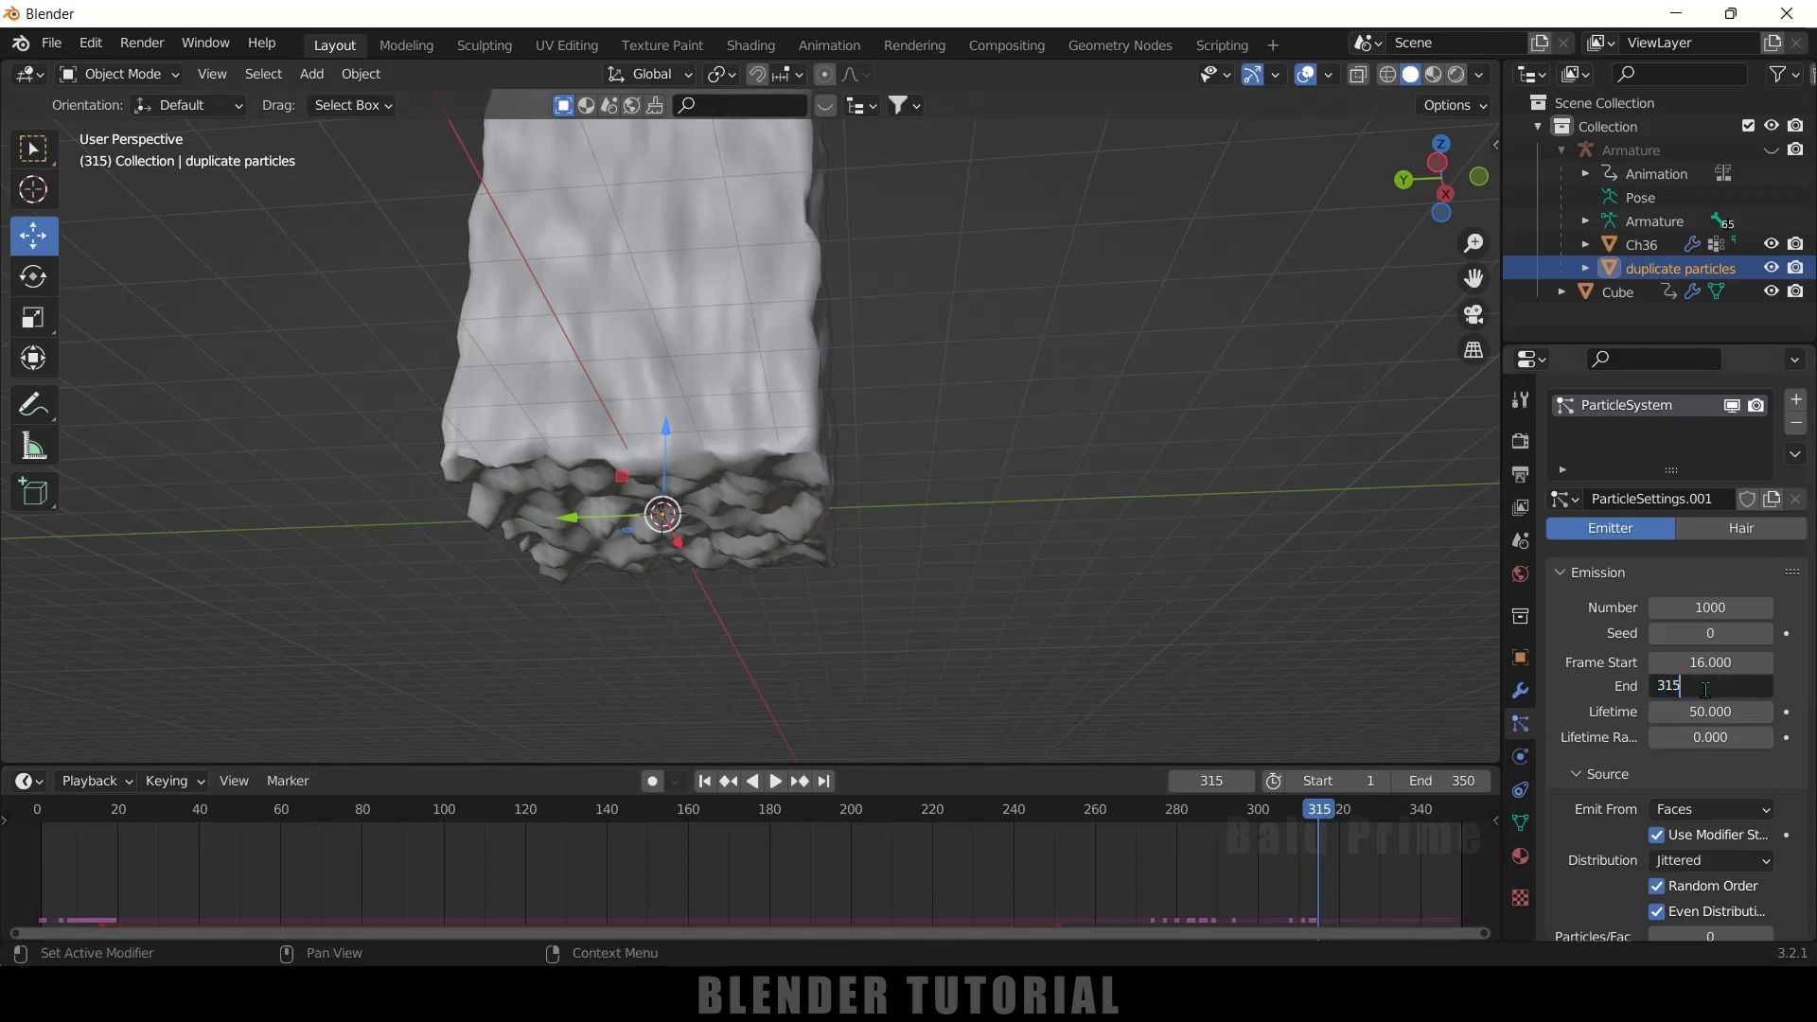
pyautogui.press('Return')
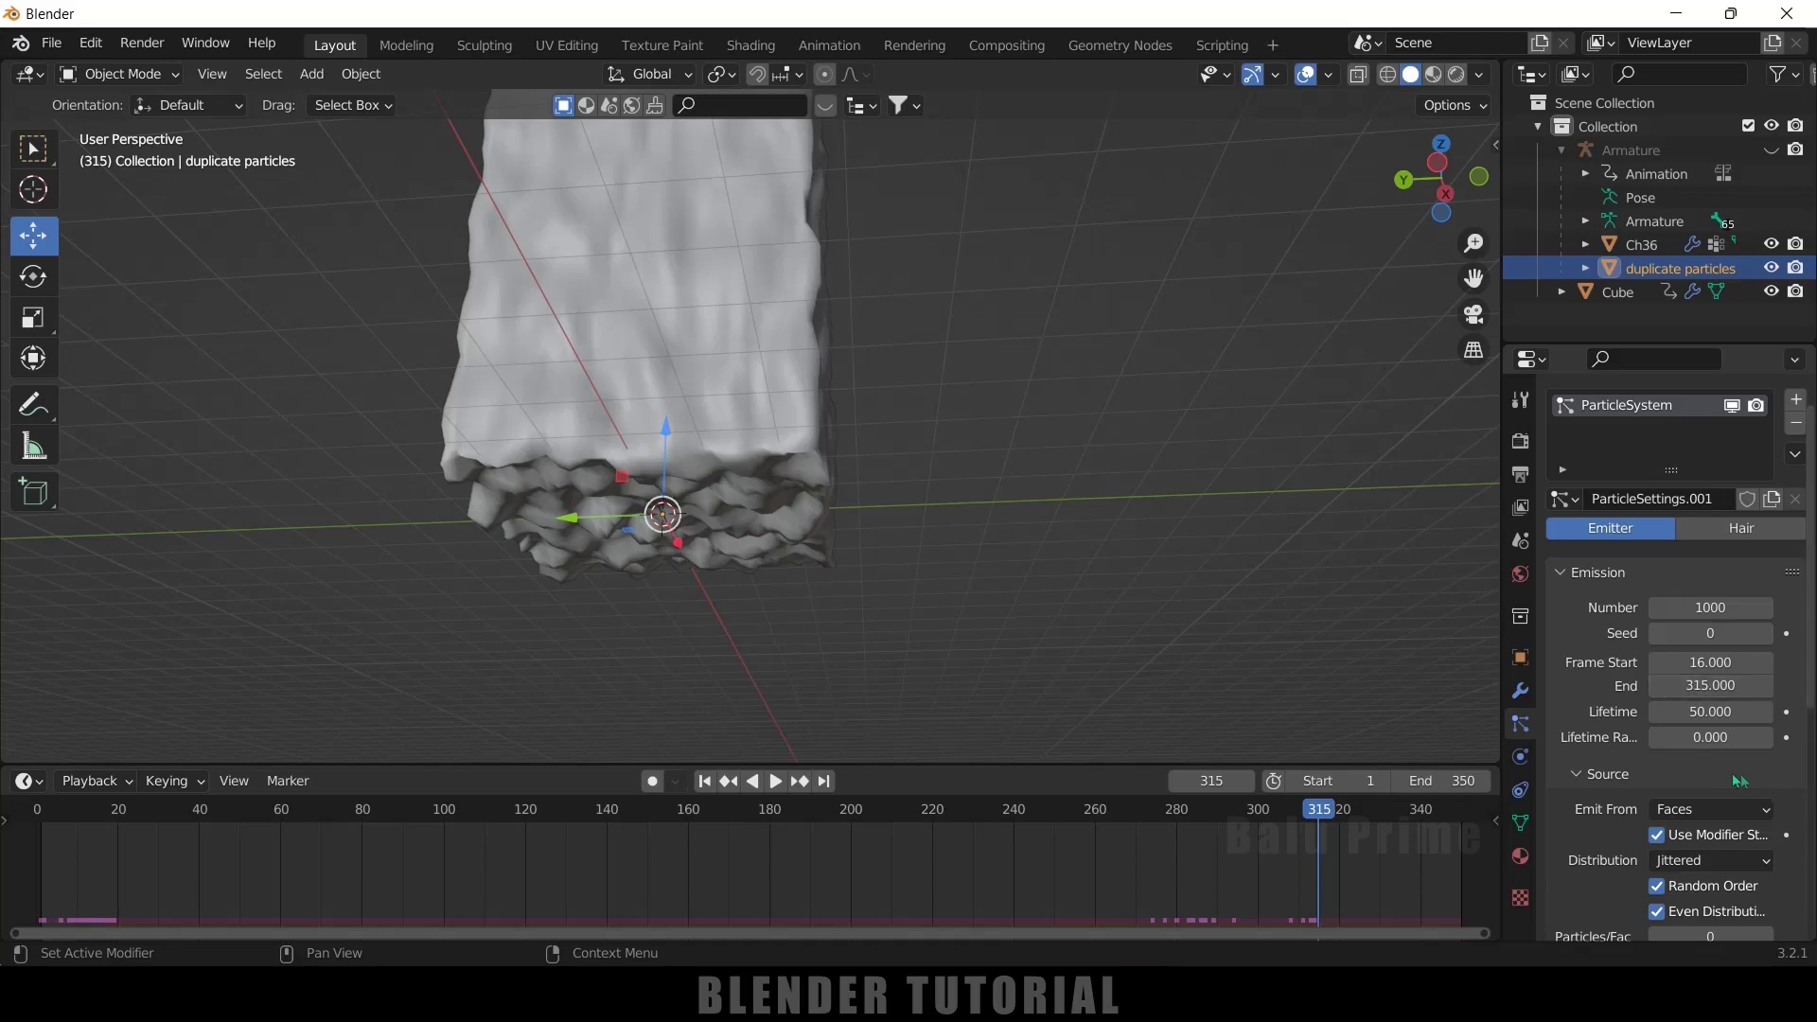
# Step: Set the particle lifetime to 350 frames
pyautogui.click(1712, 711)
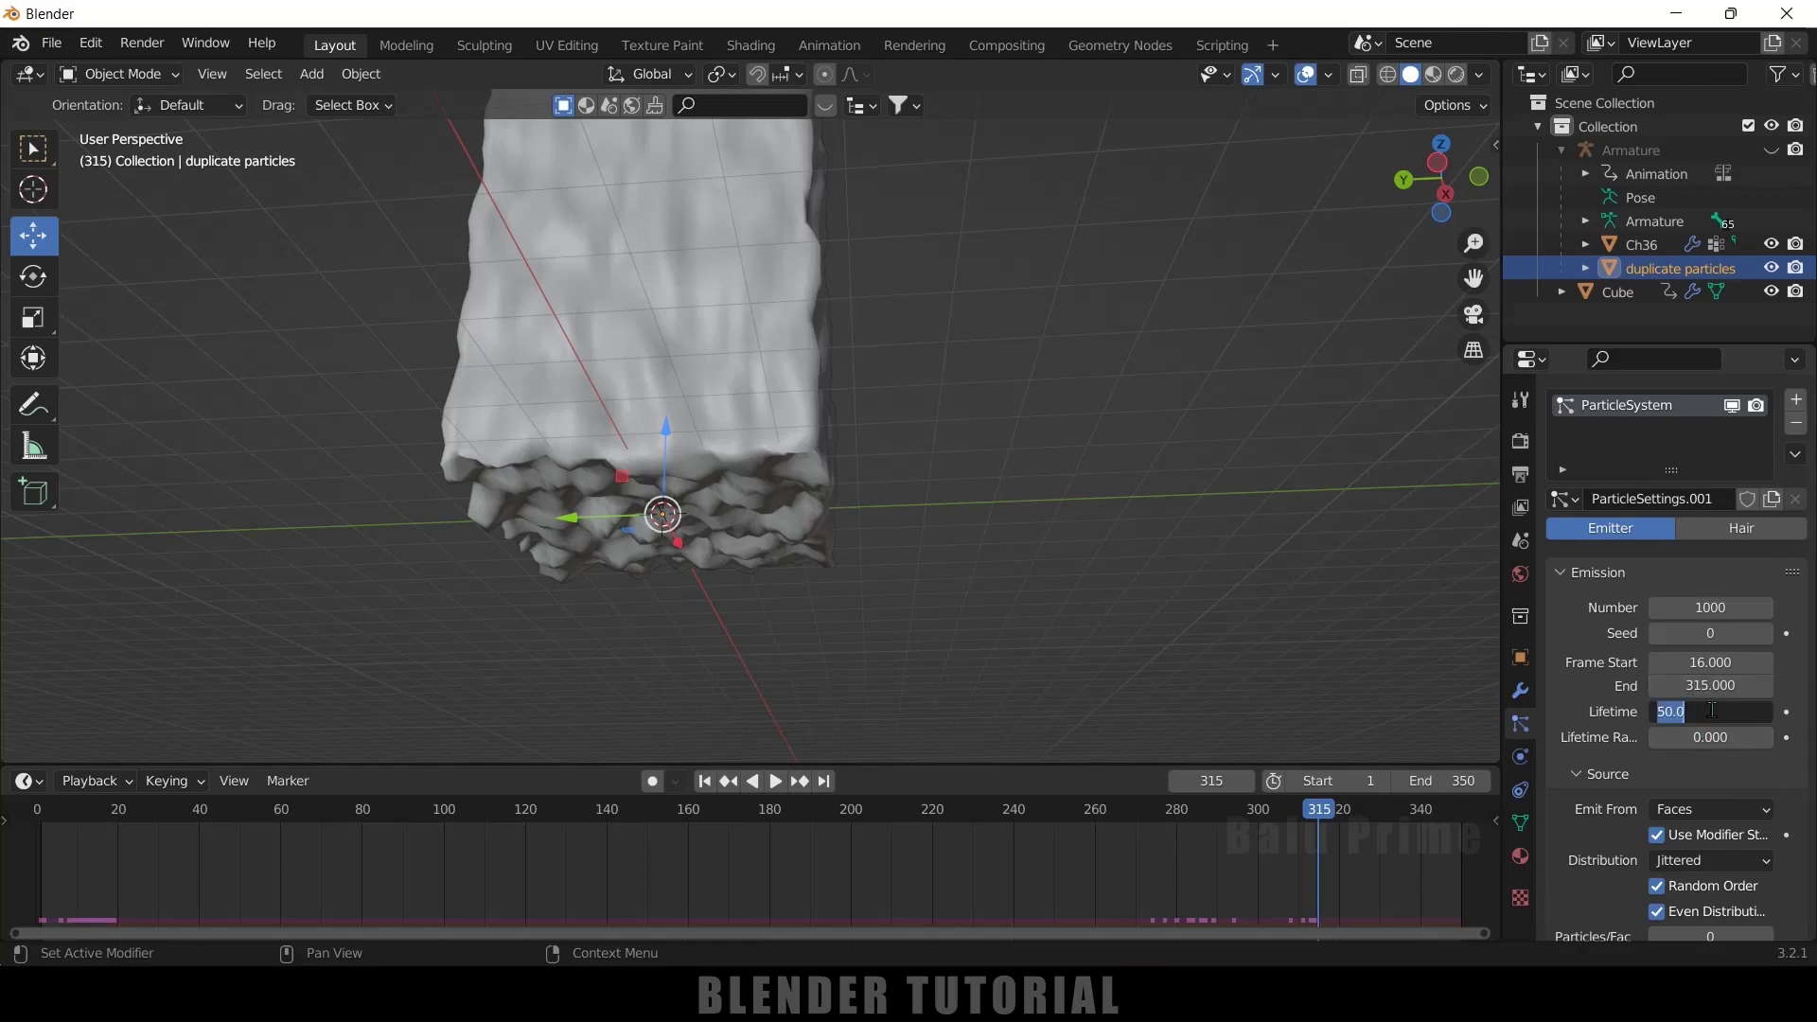
pyautogui.write('3')
pyautogui.press('Return')
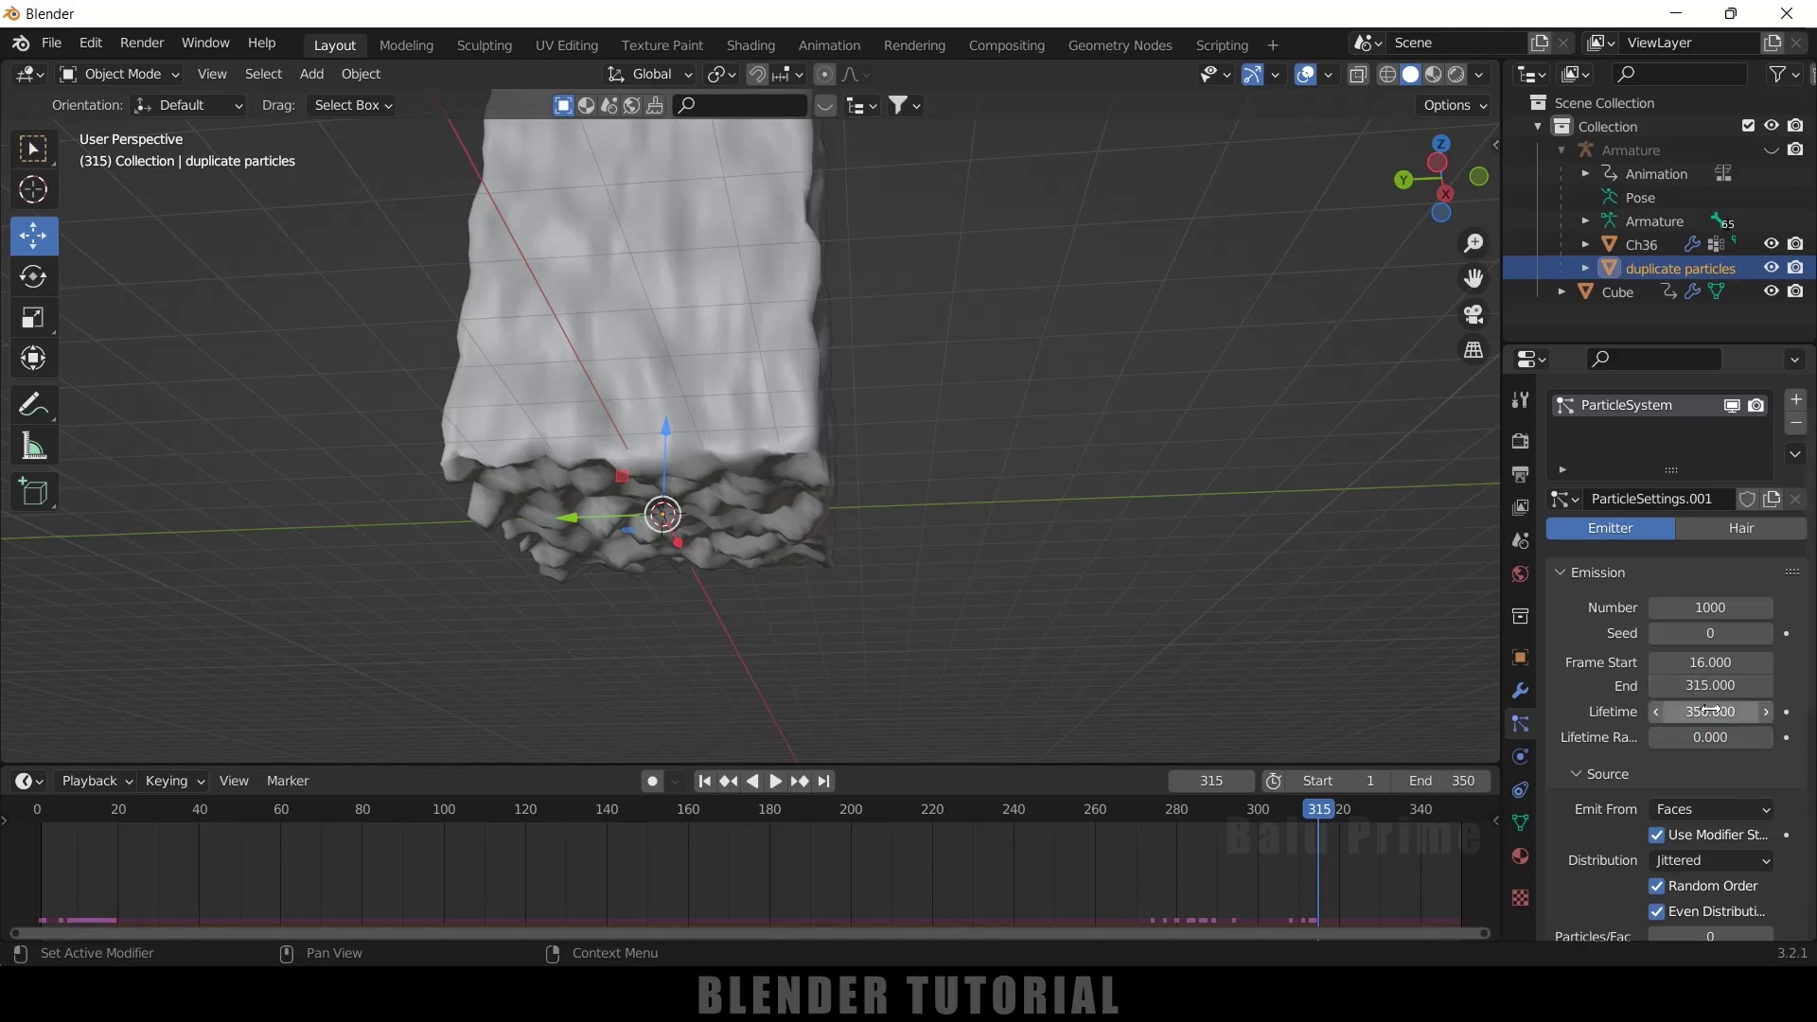
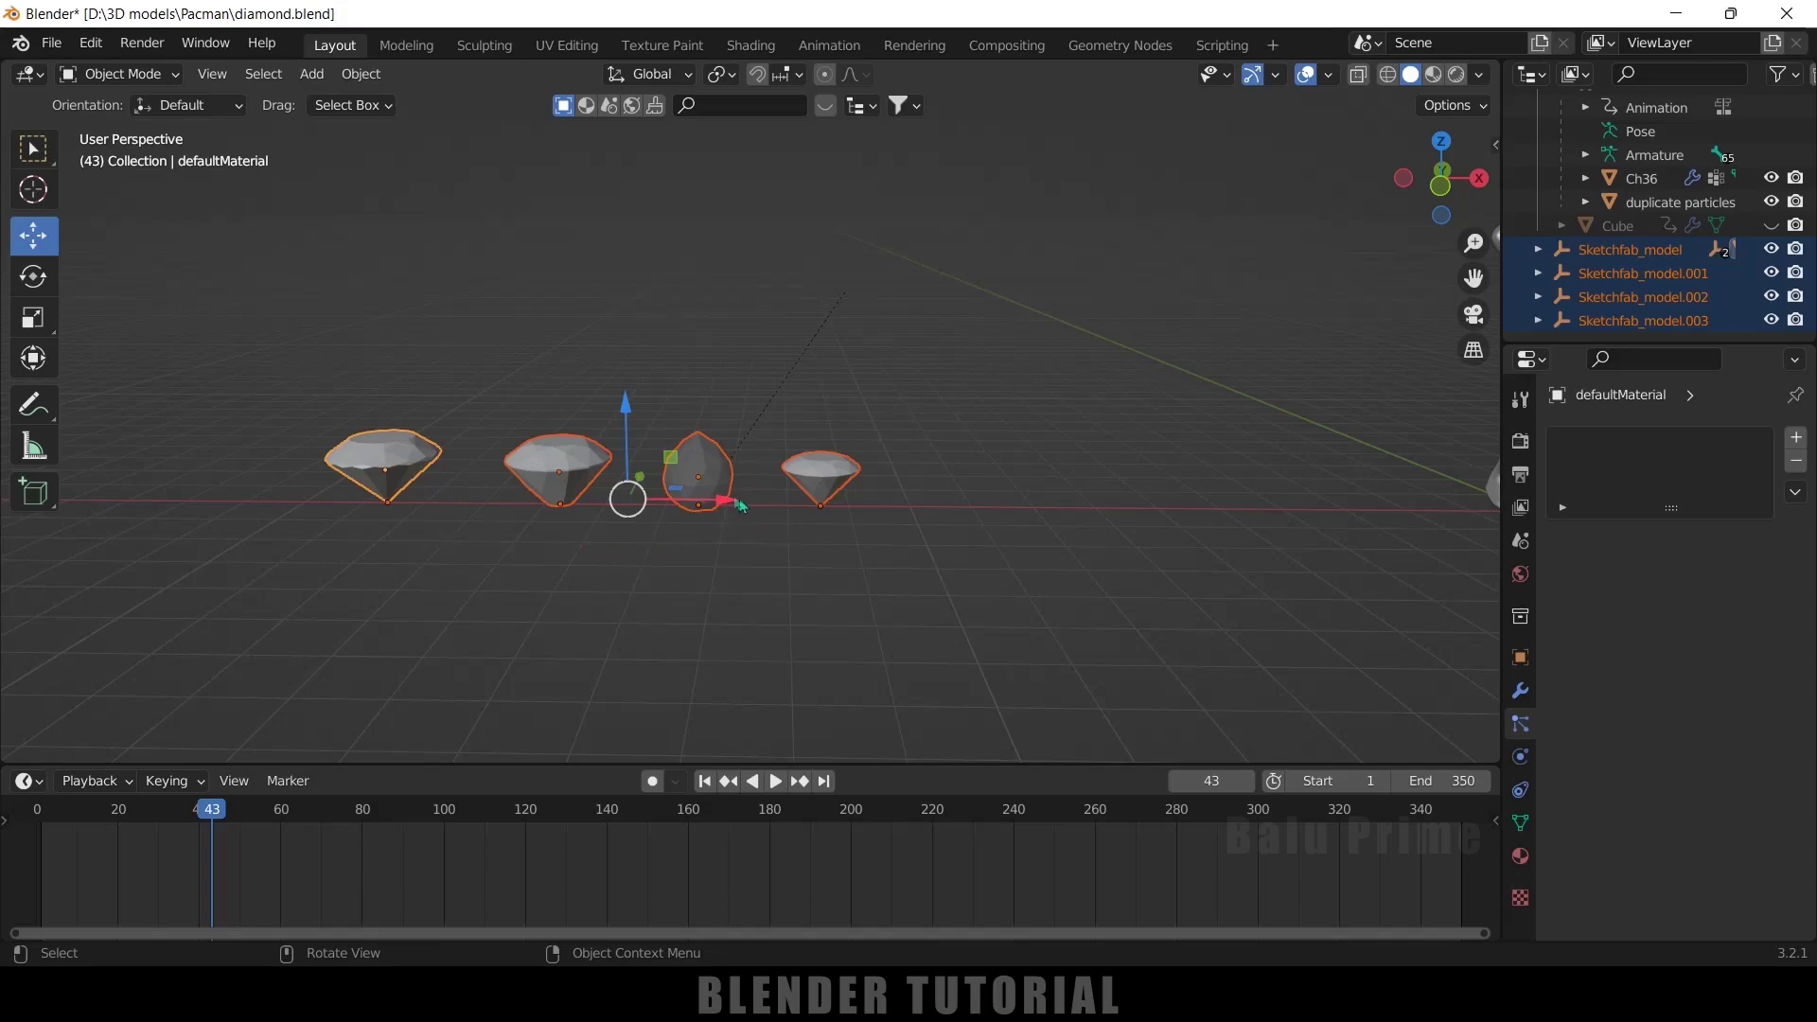
# Step: Create a new collection while the four diamond models are selected, and rename it "diamonds"
pyautogui.moveTo(974, 588); pyautogui.dragTo(227, 452)
pyautogui.rightClick(1615, 273)
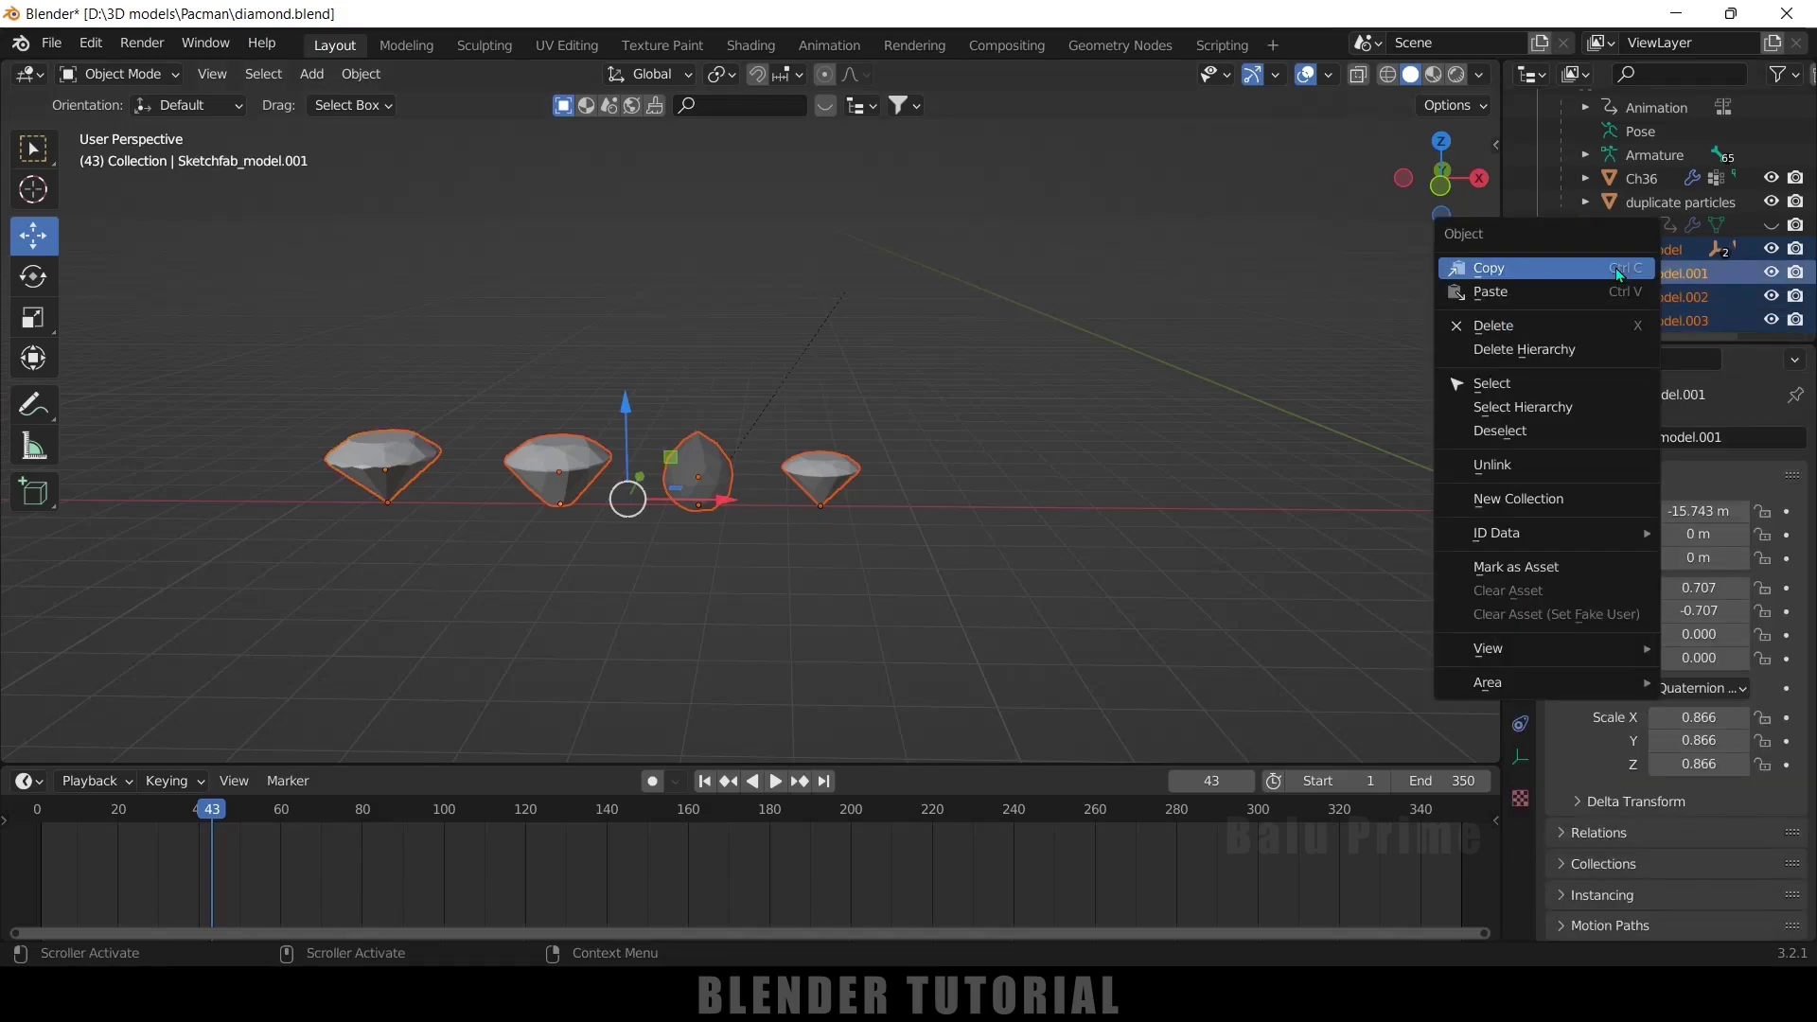
pyautogui.click(1522, 499)
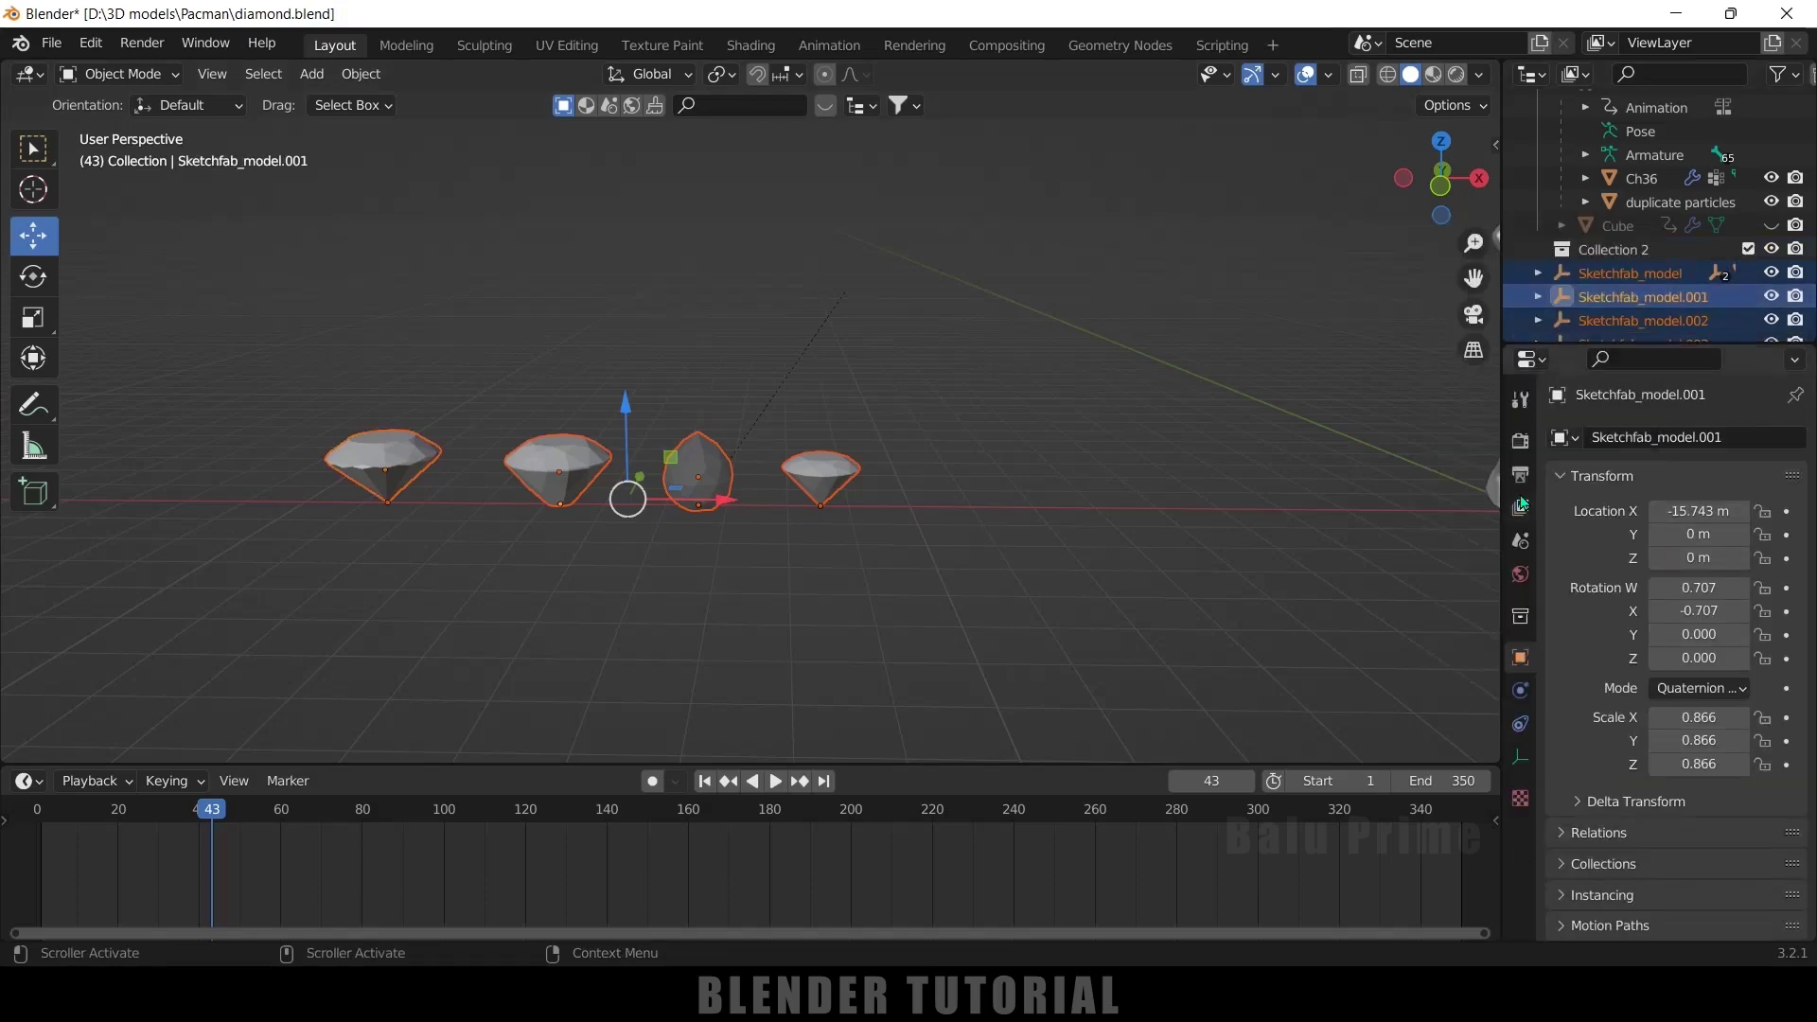
pyautogui.click(1608, 249)
pyautogui.doubleClick(1608, 248)
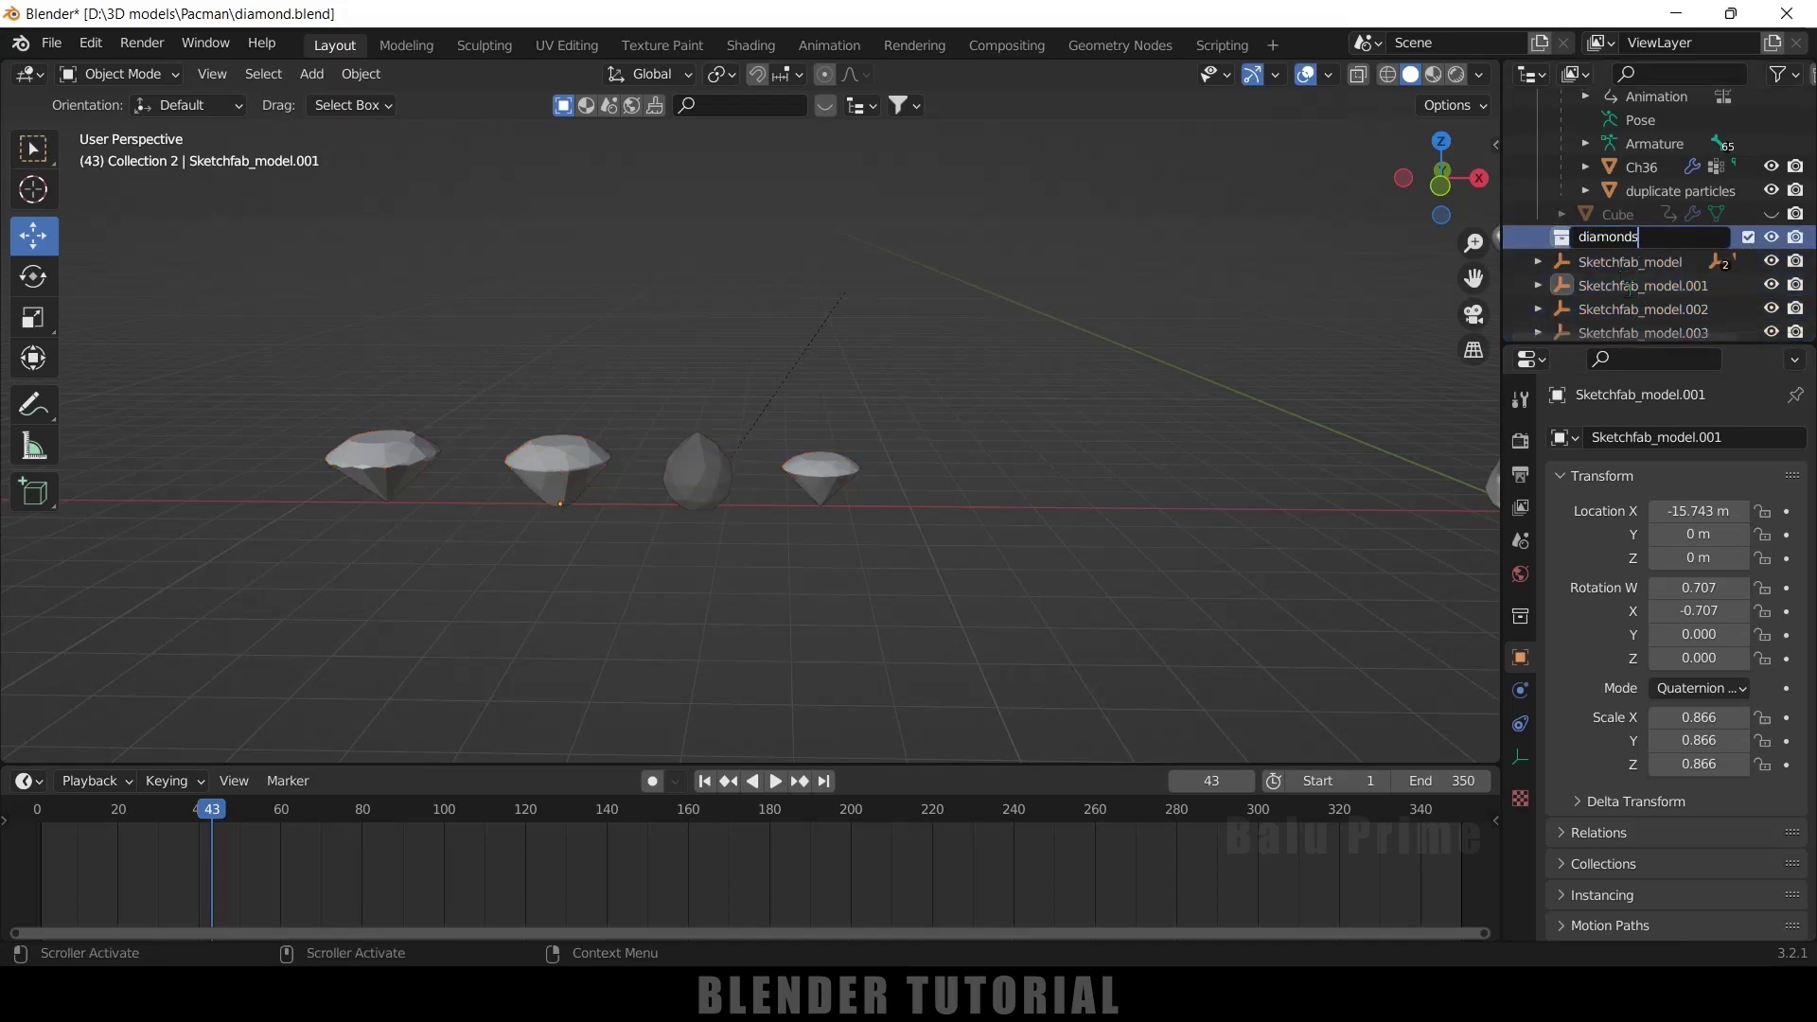
pyautogui.press('Return')
# Step: Move the four Sketchfab_model hierarchies into the "diamonds" collection and collapse it
pyautogui.click(1632, 262)
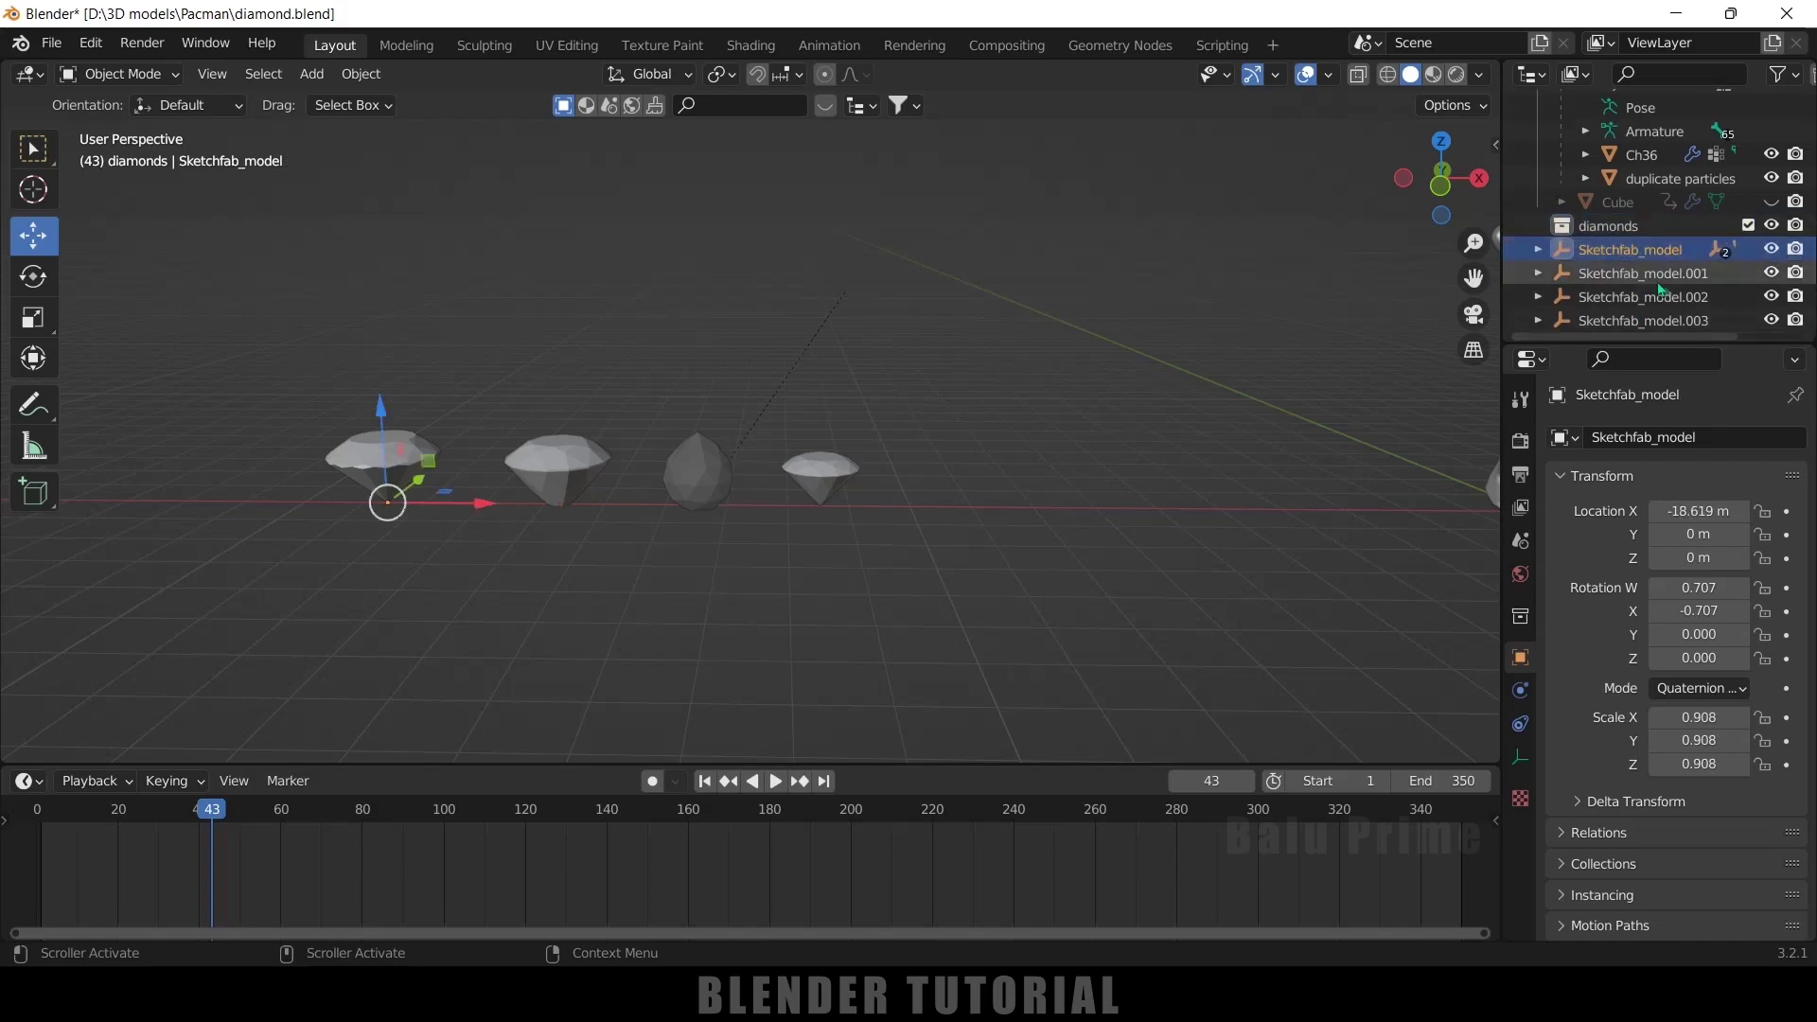
pyautogui.keyDown('shift'); pyautogui.click(1639, 316); pyautogui.keyUp('shift')
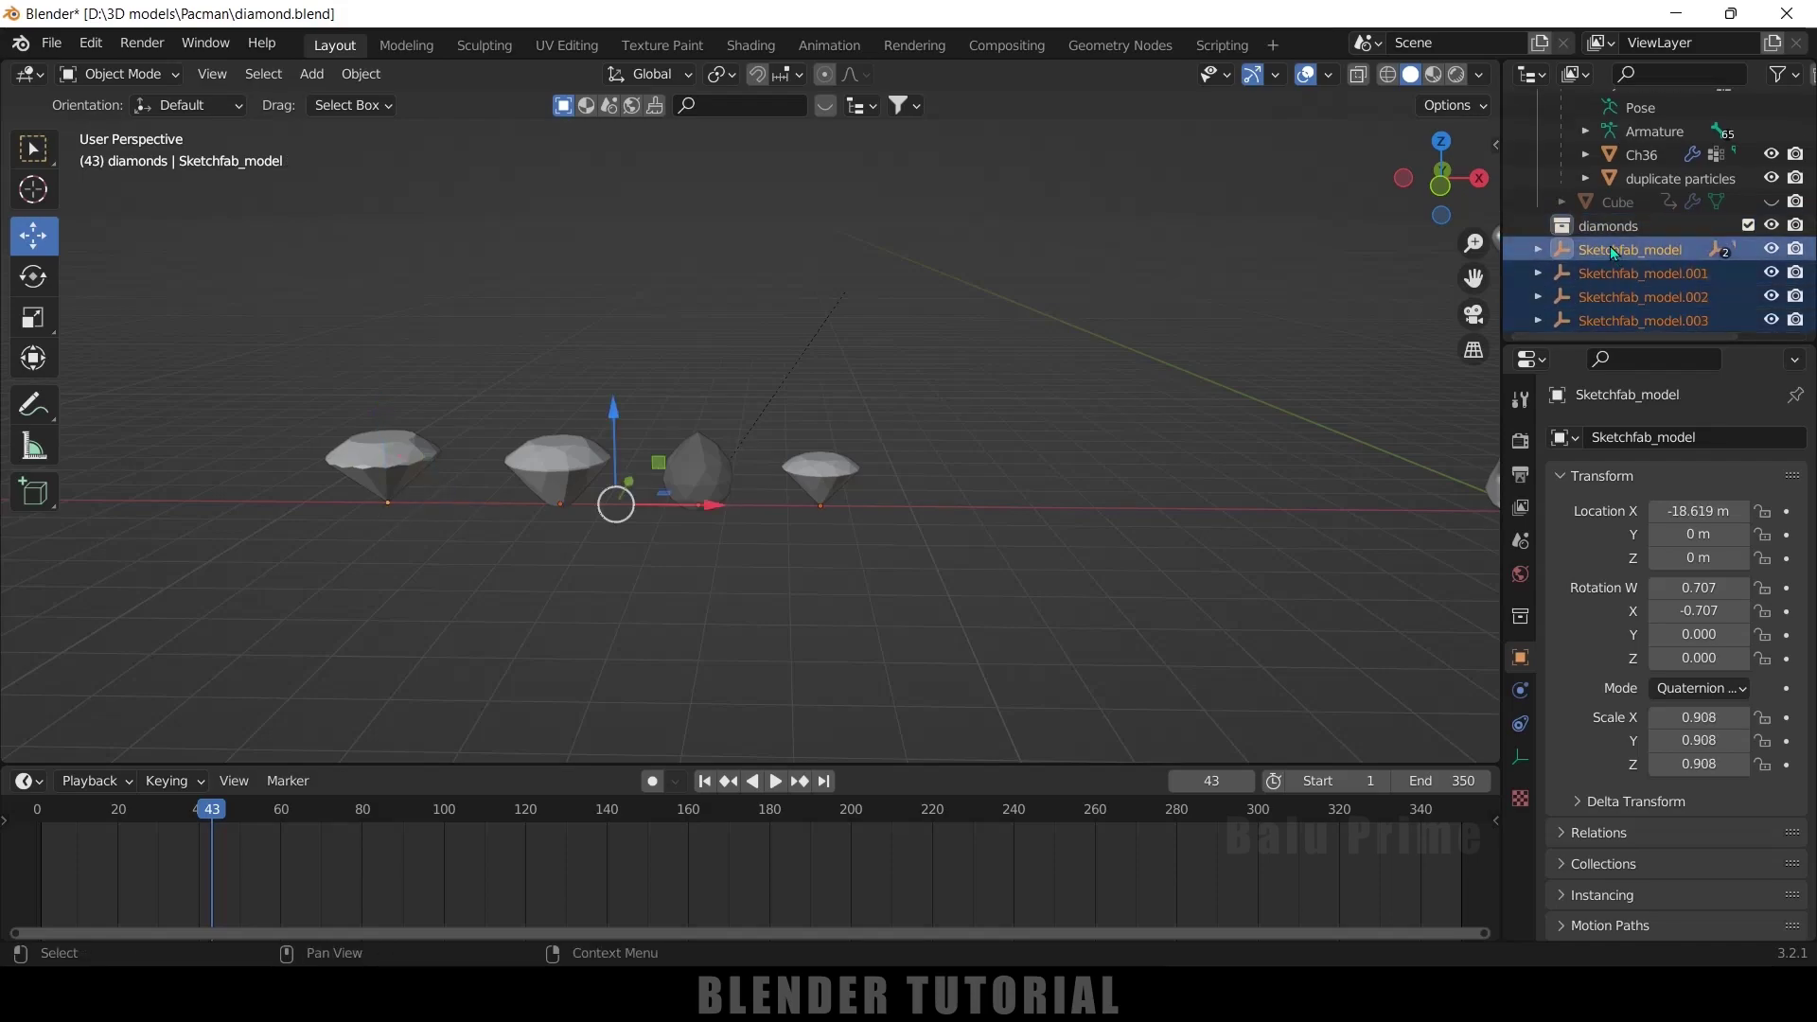
pyautogui.moveTo(1609, 244); pyautogui.dragTo(1609, 229)
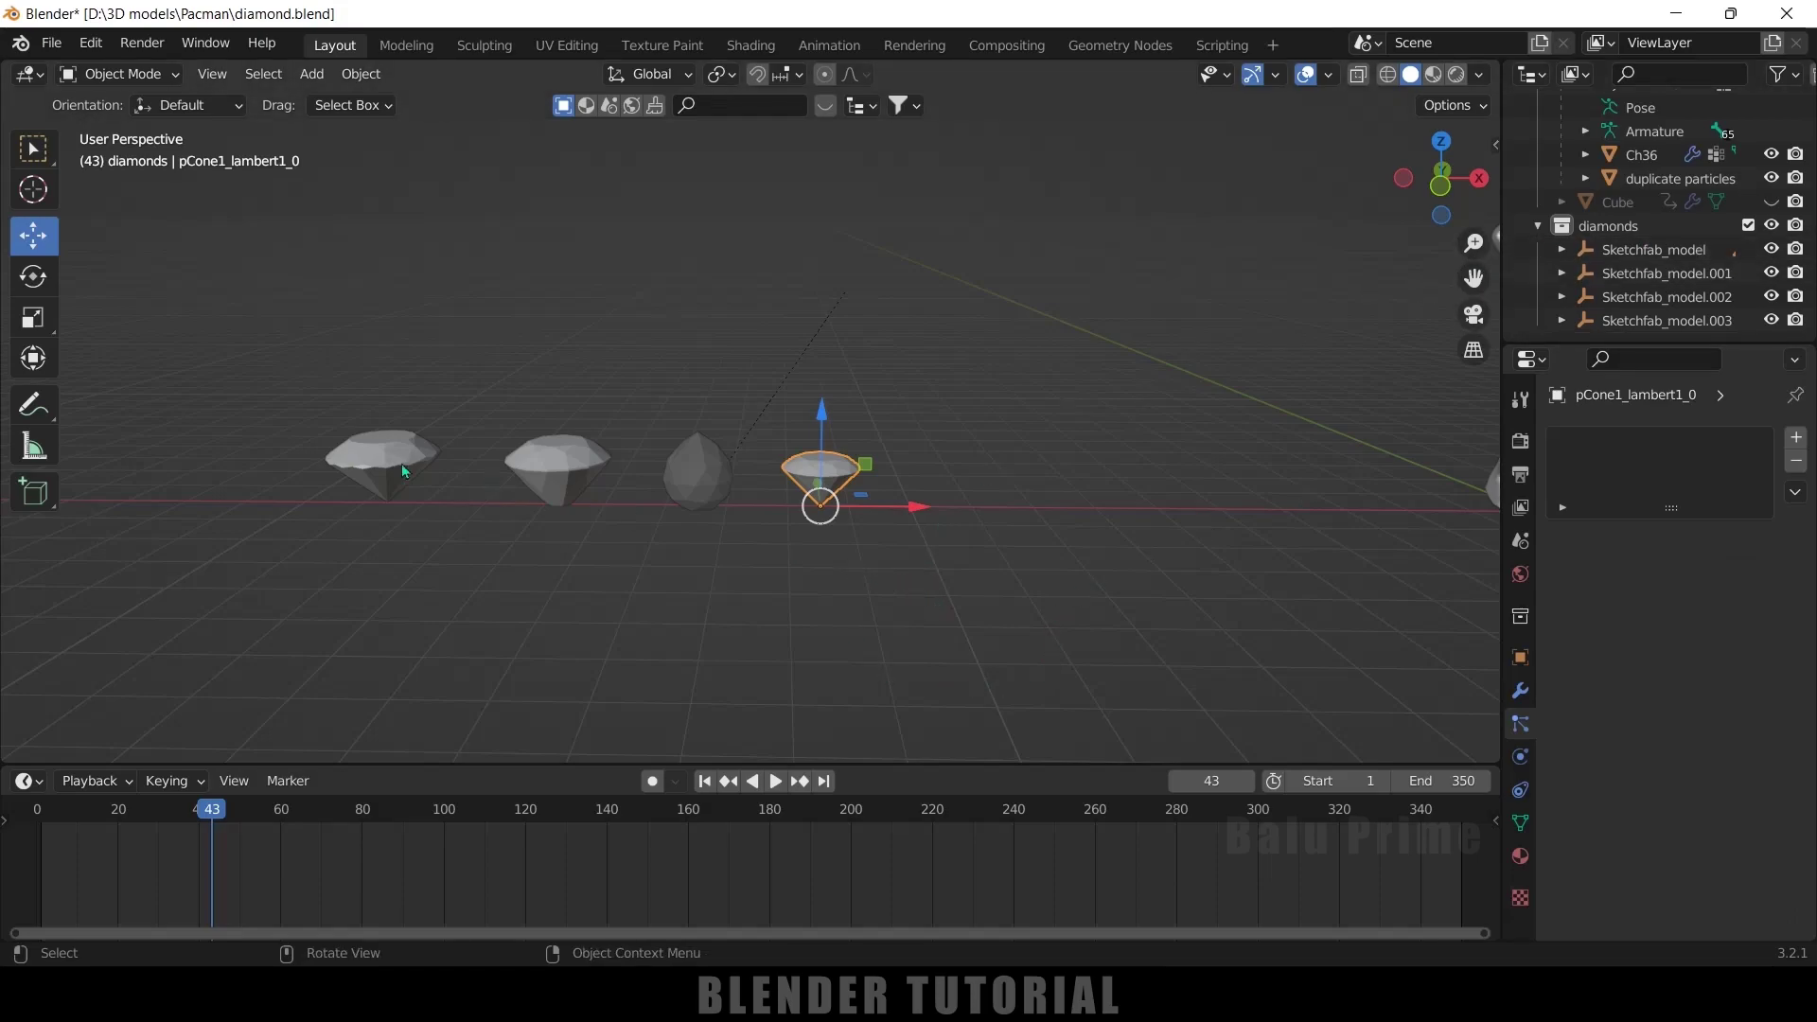
pyautogui.click(1535, 229)
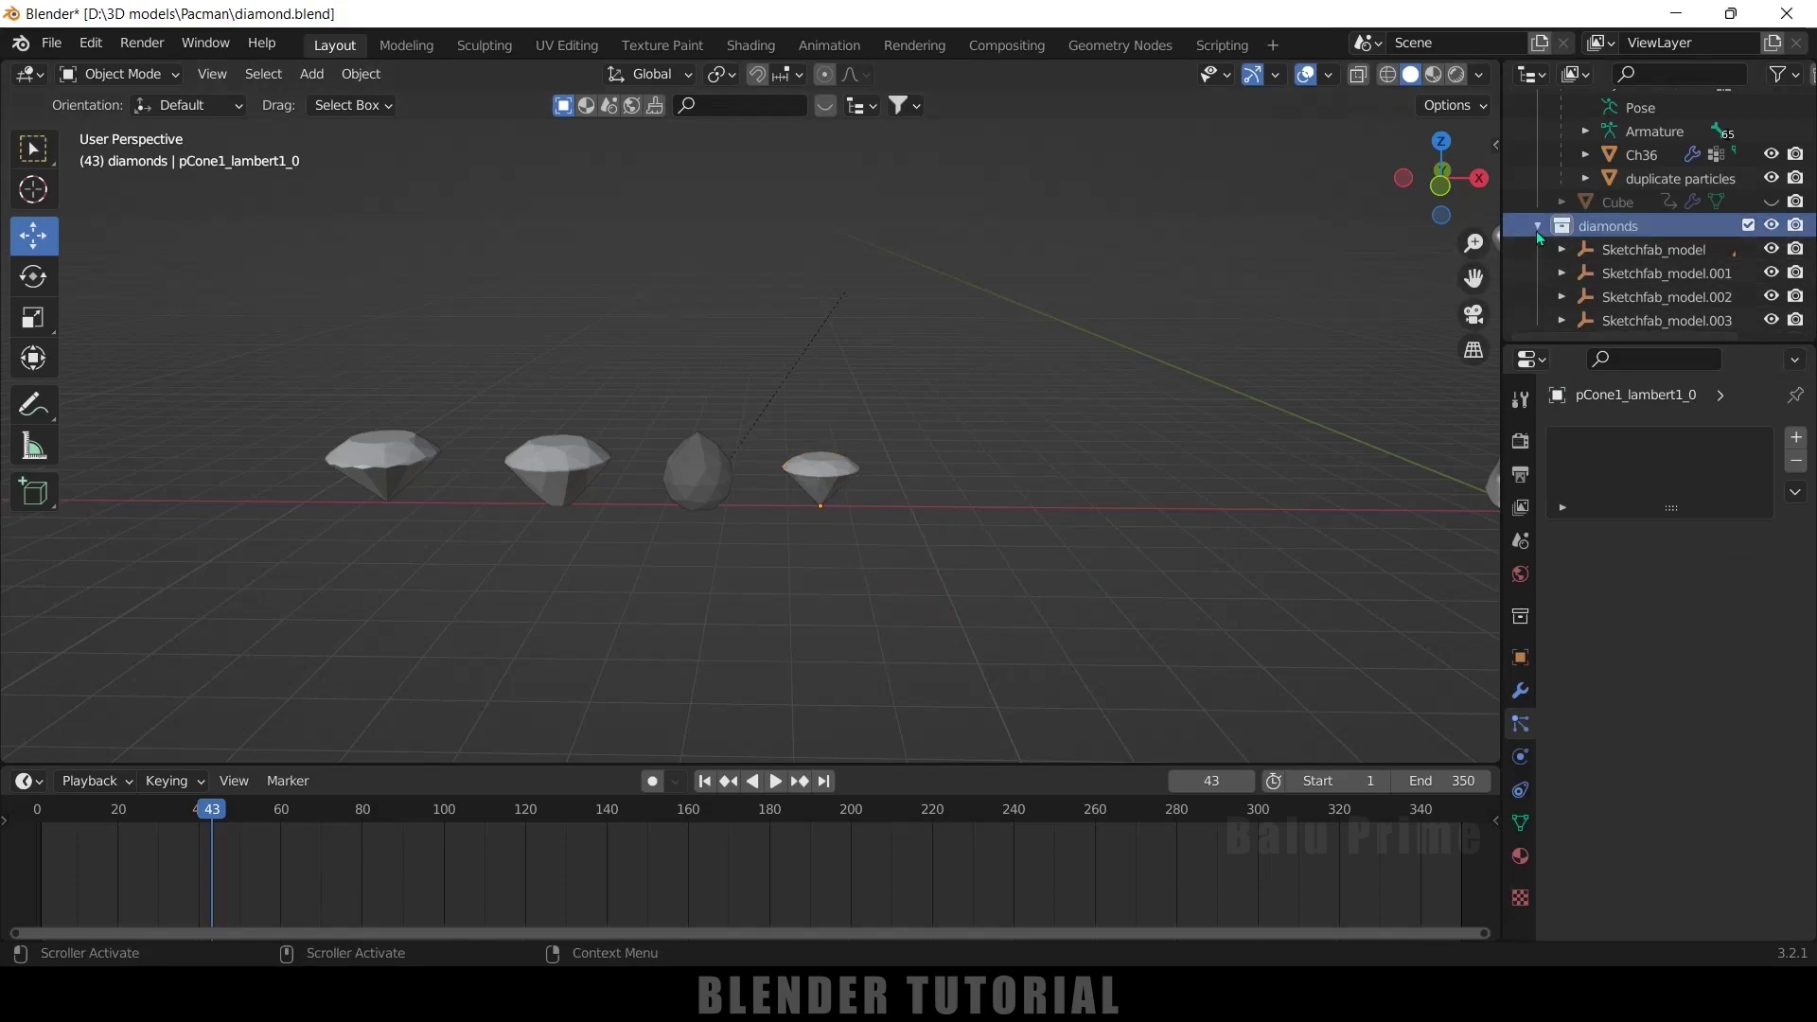
pyautogui.click(1537, 227)
# Step: Select the "duplicate particles" object on the running character and hide the Ch36 mesh
pyautogui.moveTo(1174, 384); pyautogui.dragTo(1002, 460, button='middle')
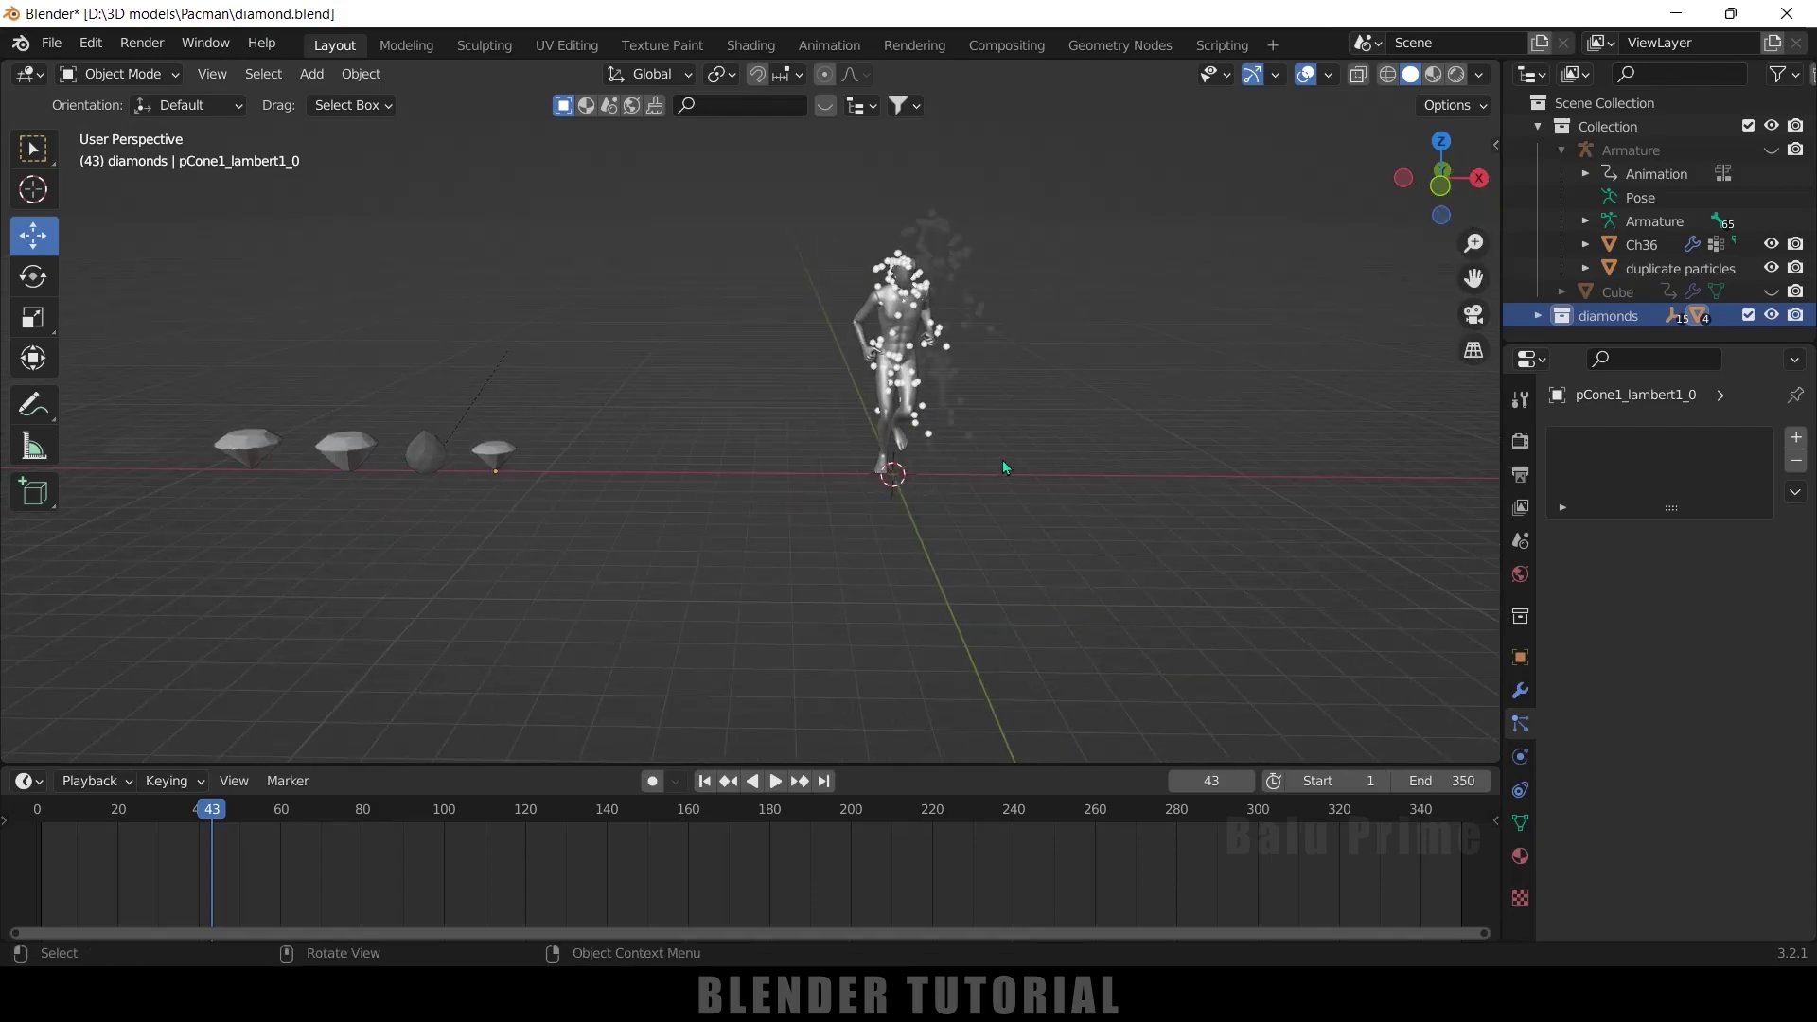
pyautogui.scroll(2, 1003, 464)
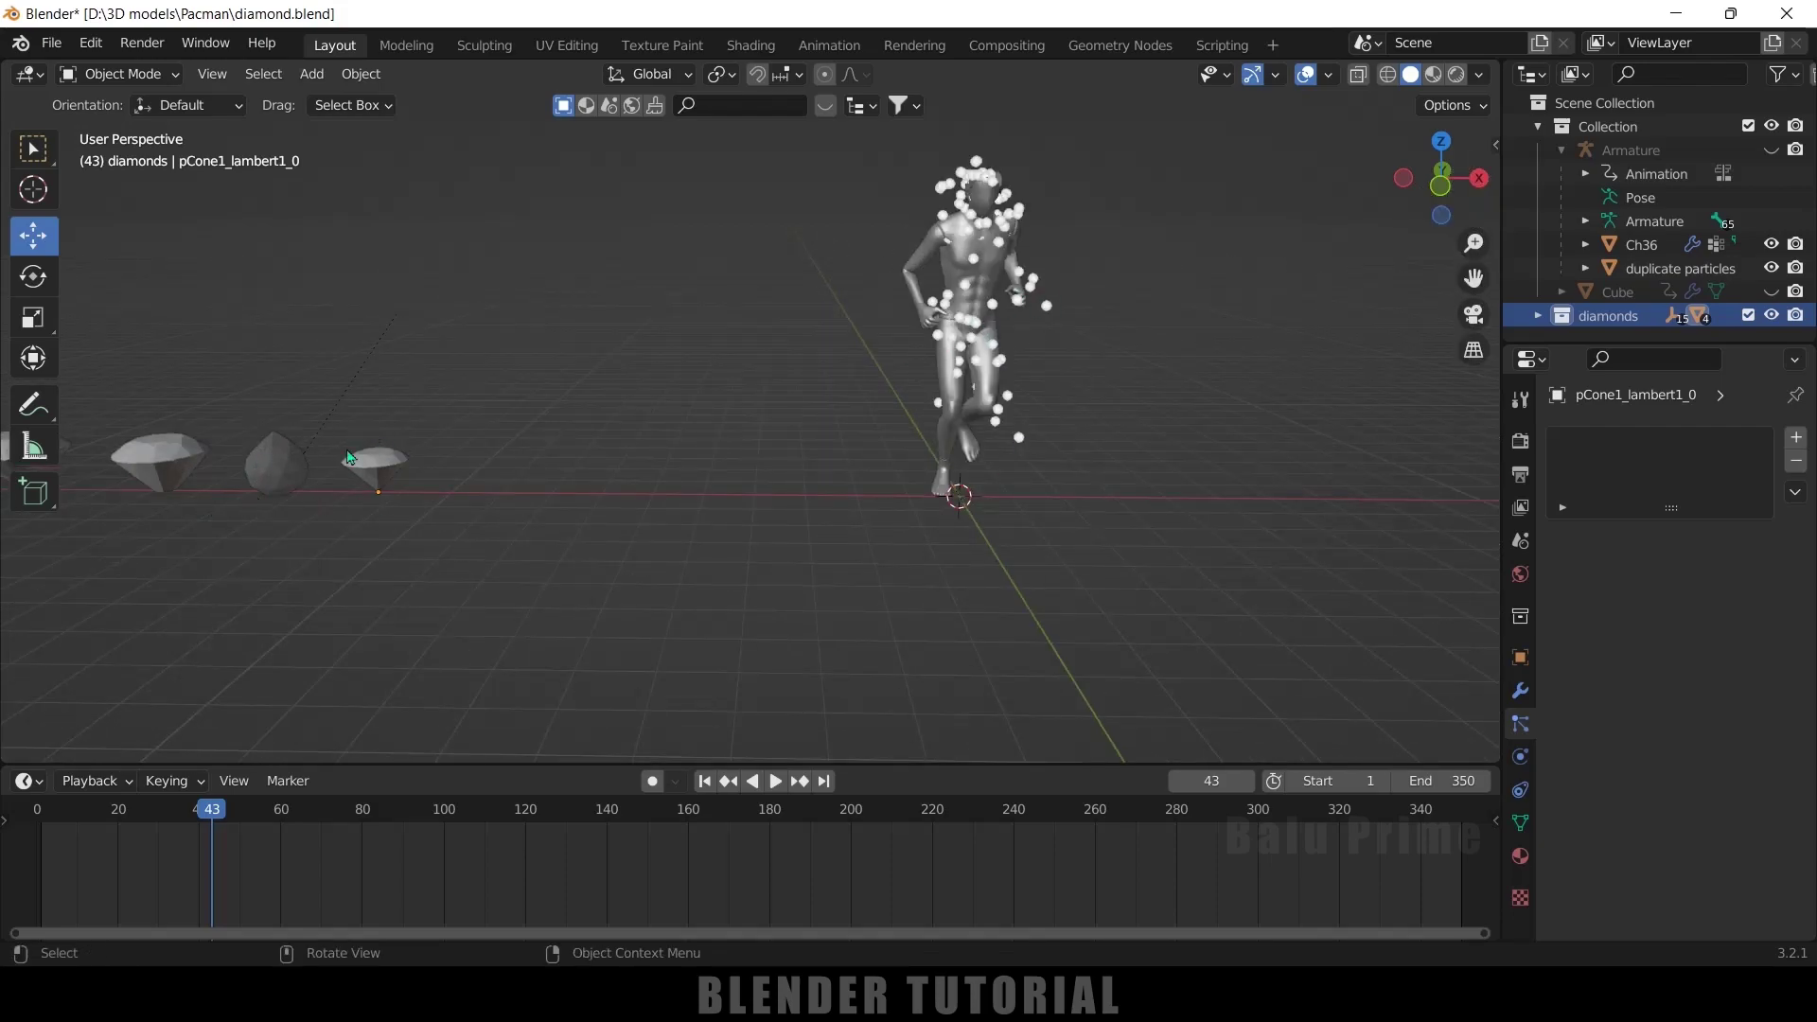
pyautogui.keyDown('ctrl'); pyautogui.hscroll(5, 850, 612); pyautogui.keyUp('ctrl')
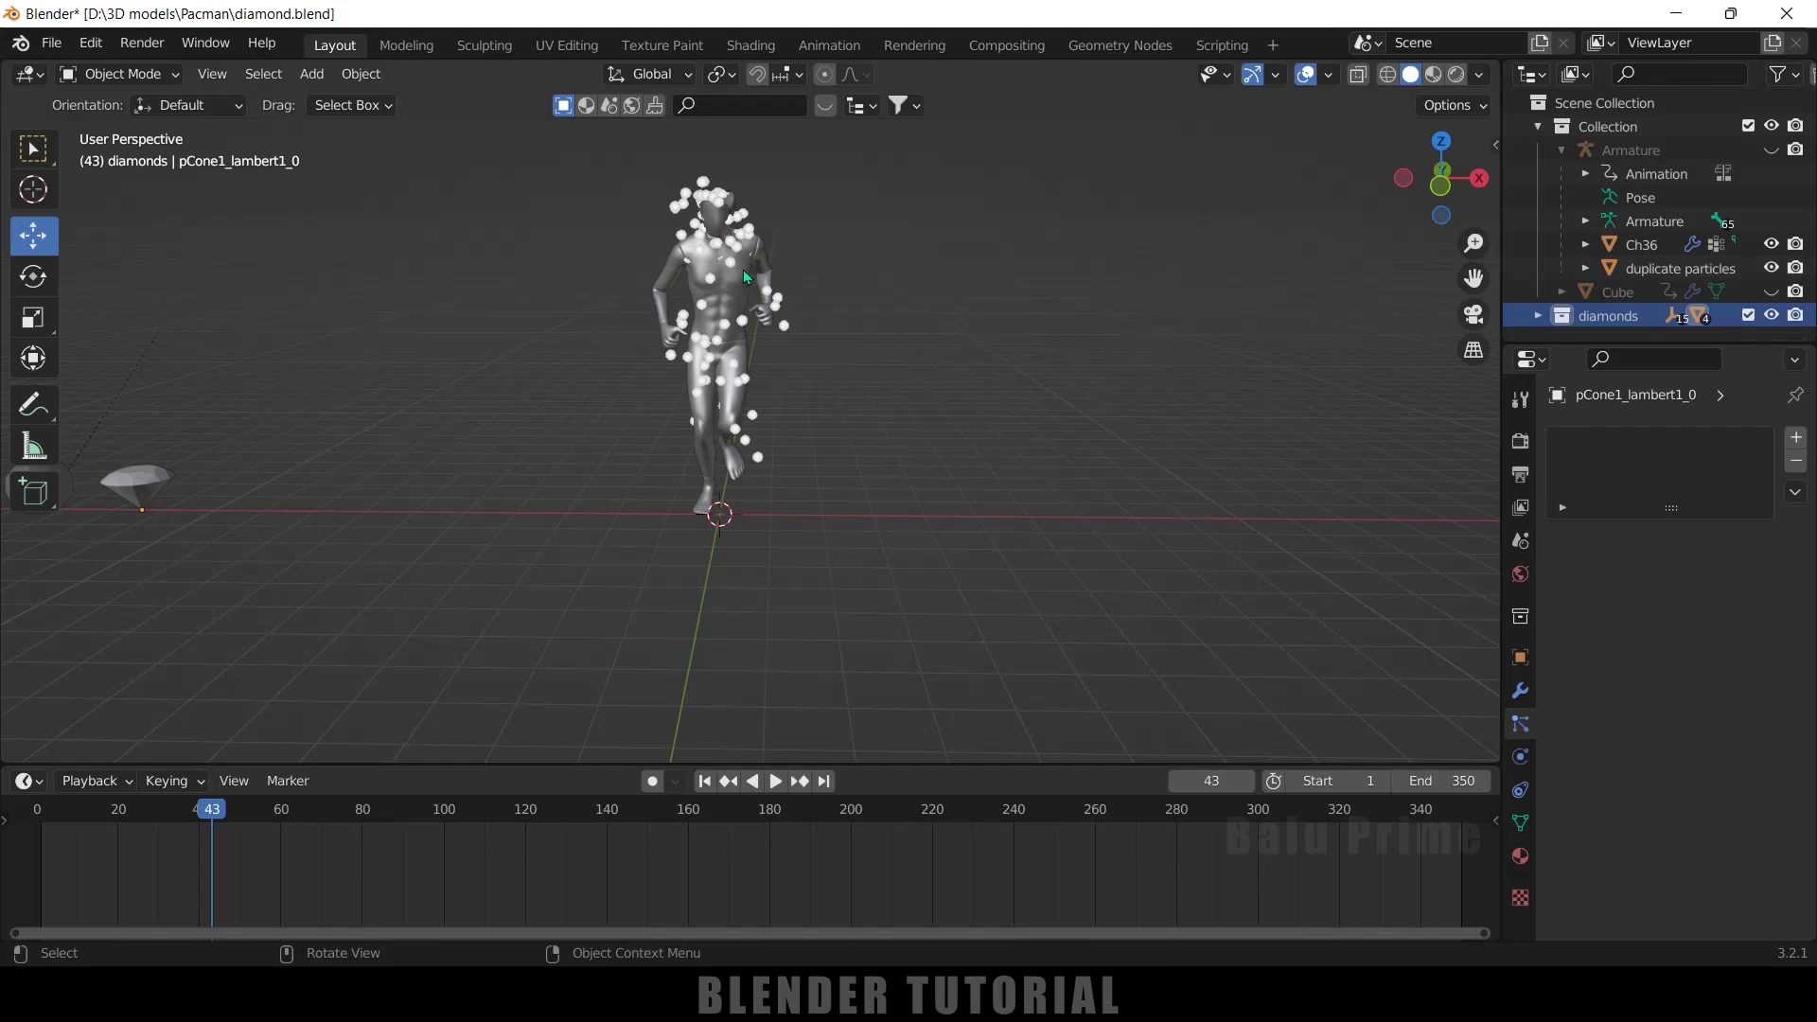
pyautogui.click(723, 218)
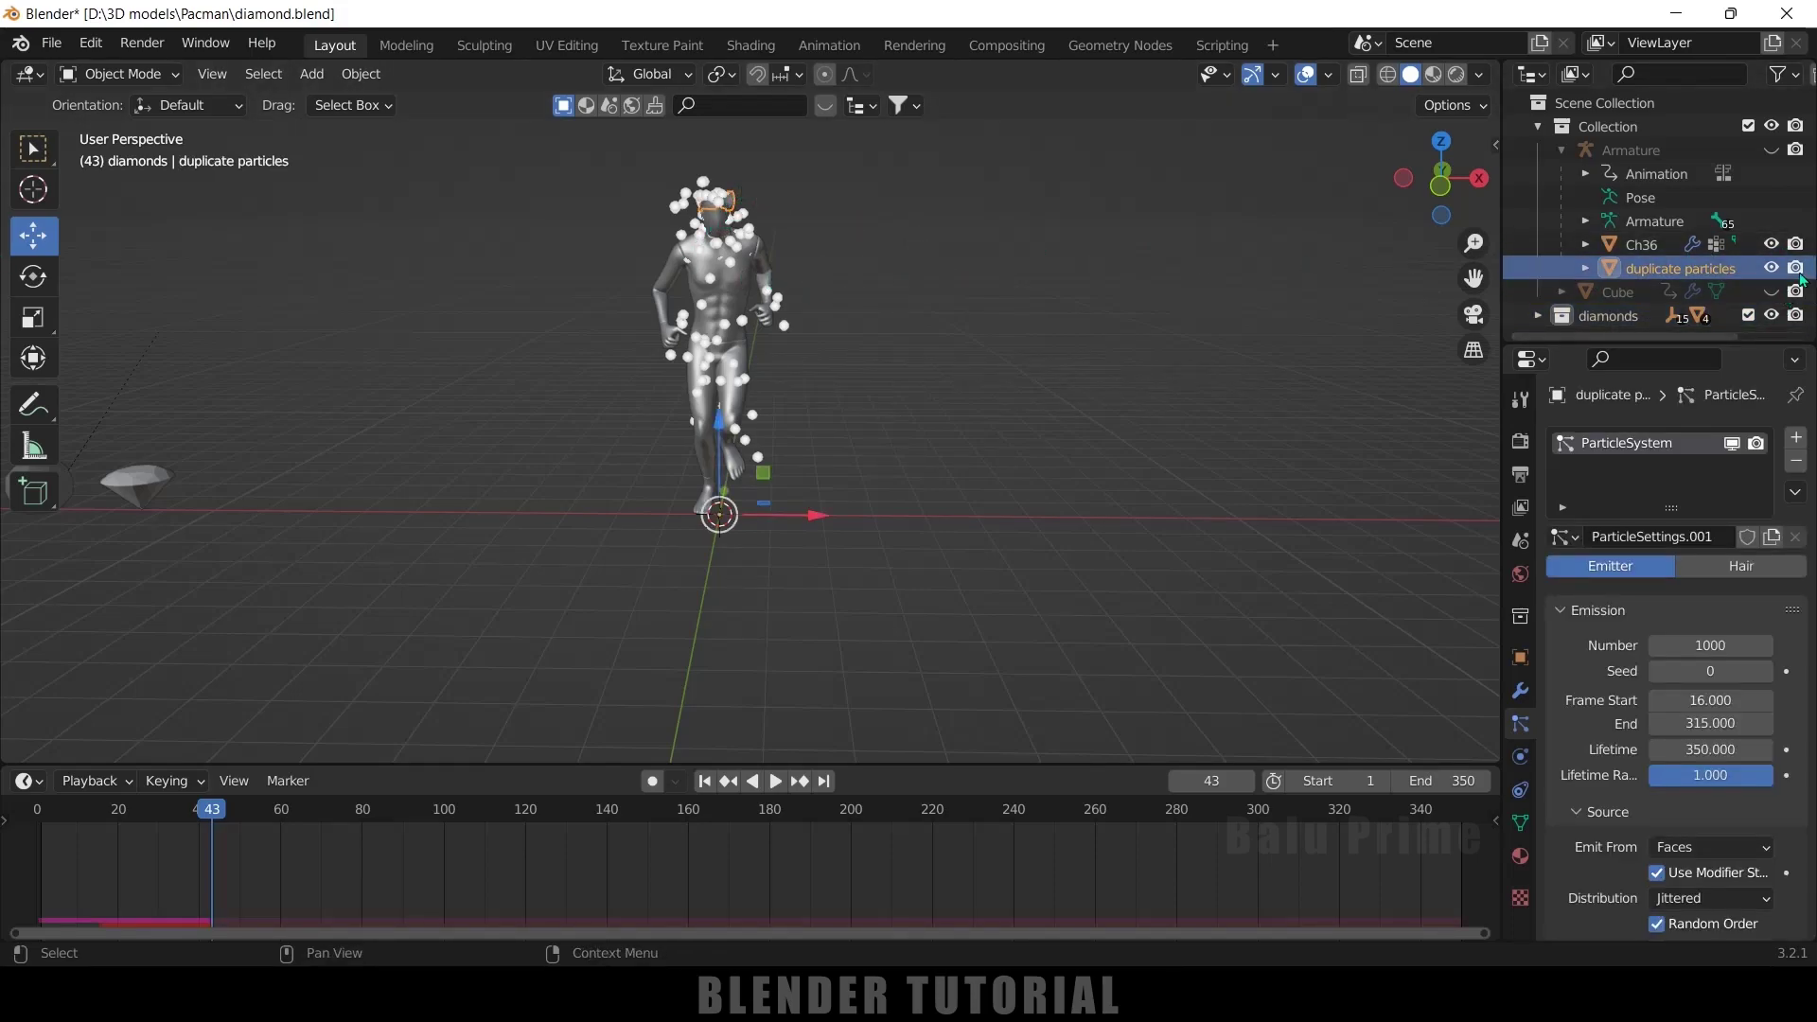
pyautogui.click(1771, 246)
pyautogui.click(1771, 245)
pyautogui.click(1770, 245)
pyautogui.click(1772, 249)
pyautogui.click(1772, 250)
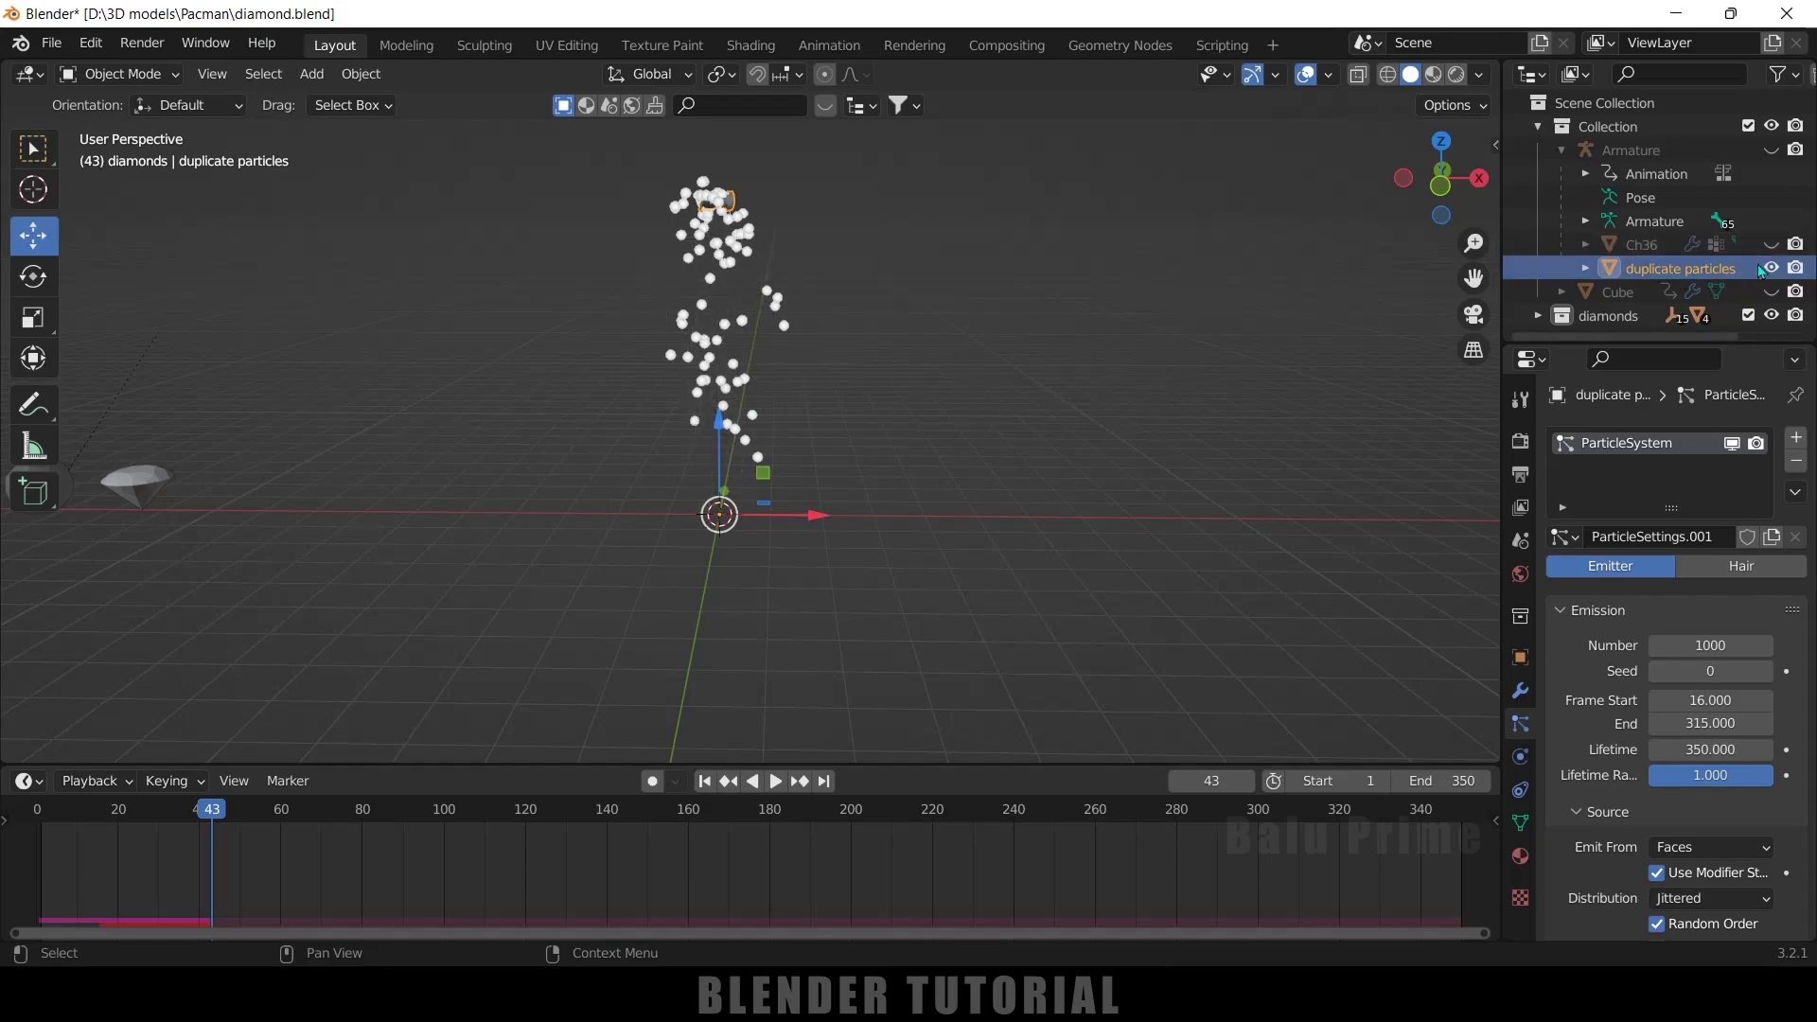
# Step: Inspect the emitted particles around the cut and set the particle system to render as Collection
pyautogui.scroll(8, 889, 270)
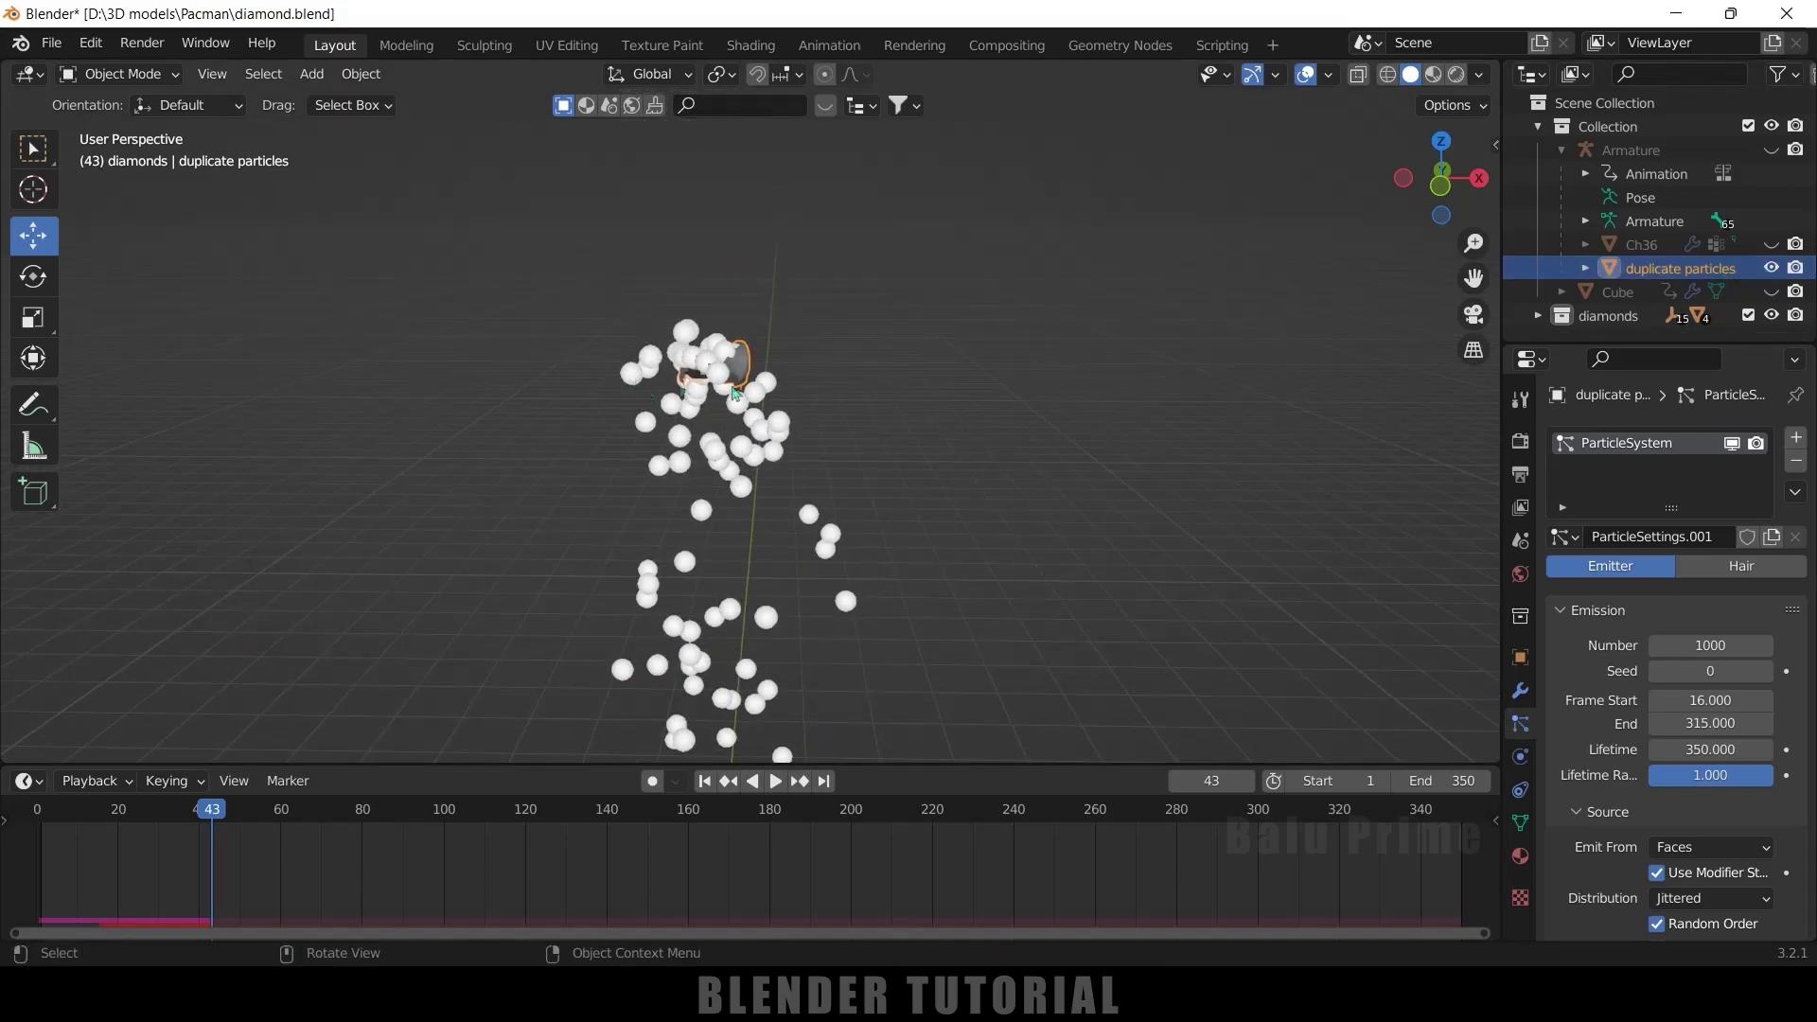
pyautogui.moveTo(822, 457); pyautogui.dragTo(1142, 302, button='middle')
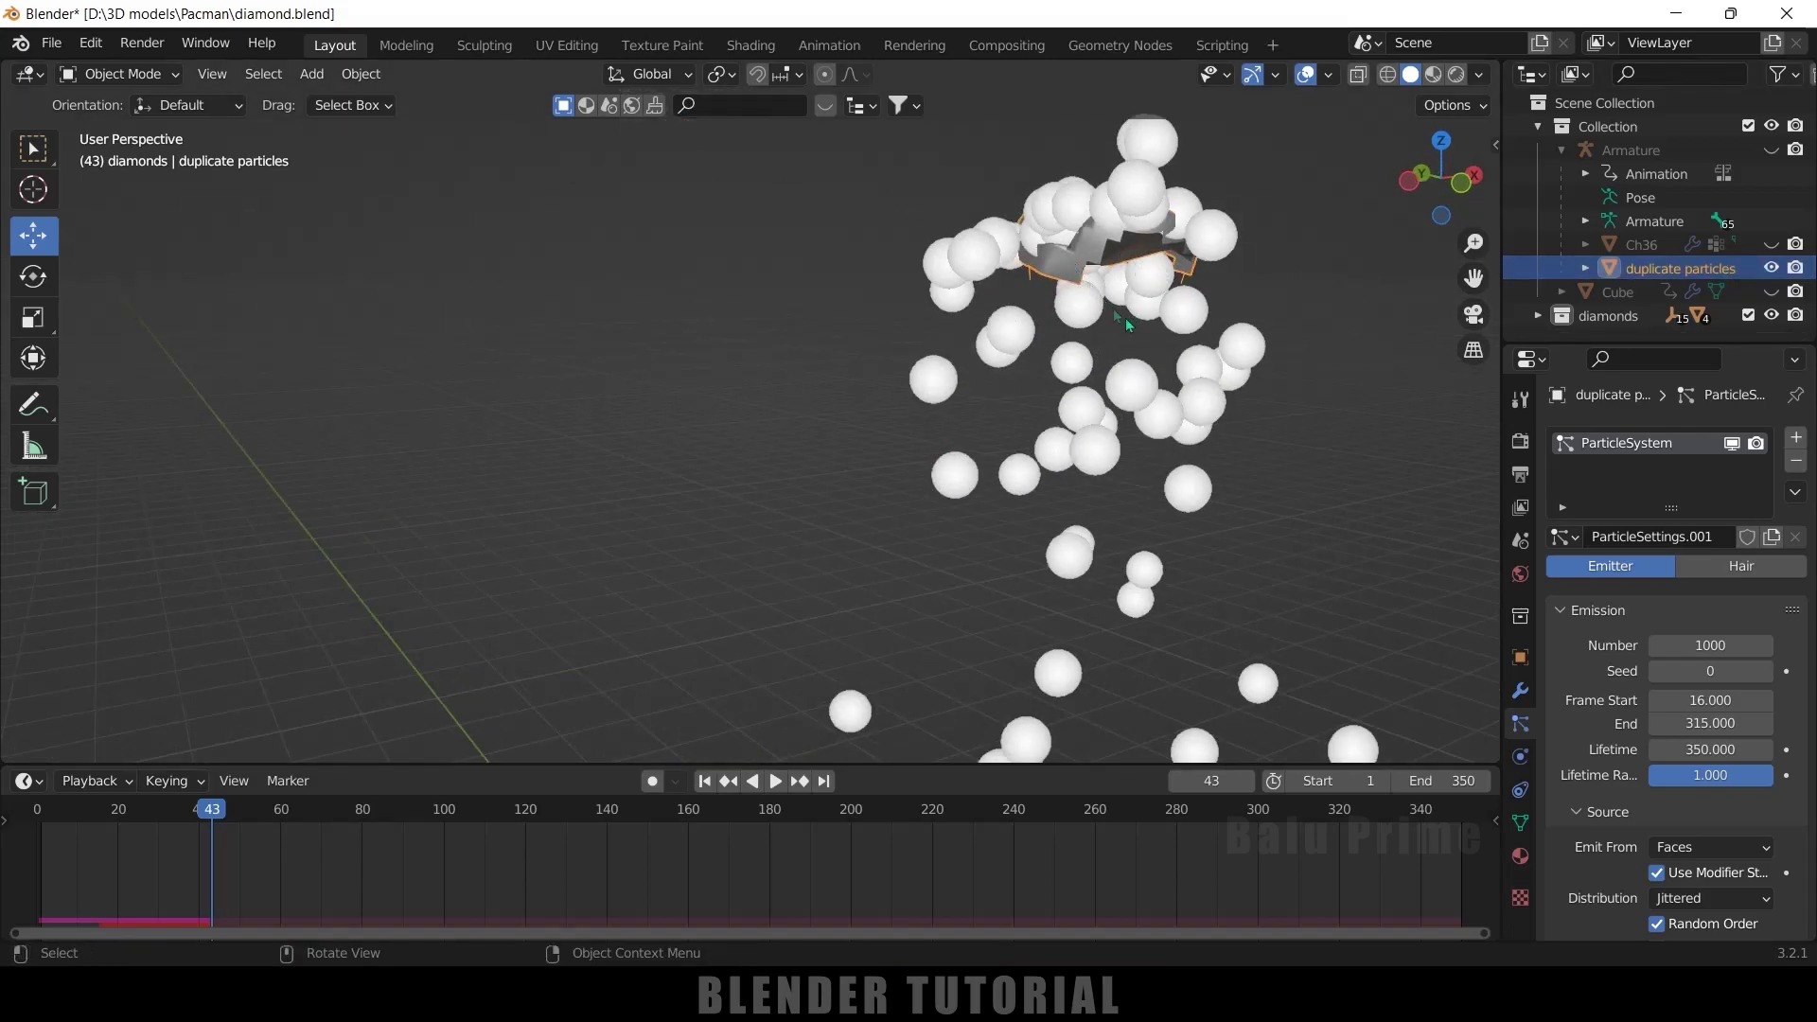
pyautogui.scroll(-6, 1095, 414)
pyautogui.moveTo(1095, 414); pyautogui.dragTo(973, 421, button='middle')
pyautogui.moveTo(1092, 348); pyautogui.dragTo(994, 450, button='middle')
pyautogui.scroll(-4, 1637, 731)
pyautogui.scroll(-6, 1624, 725)
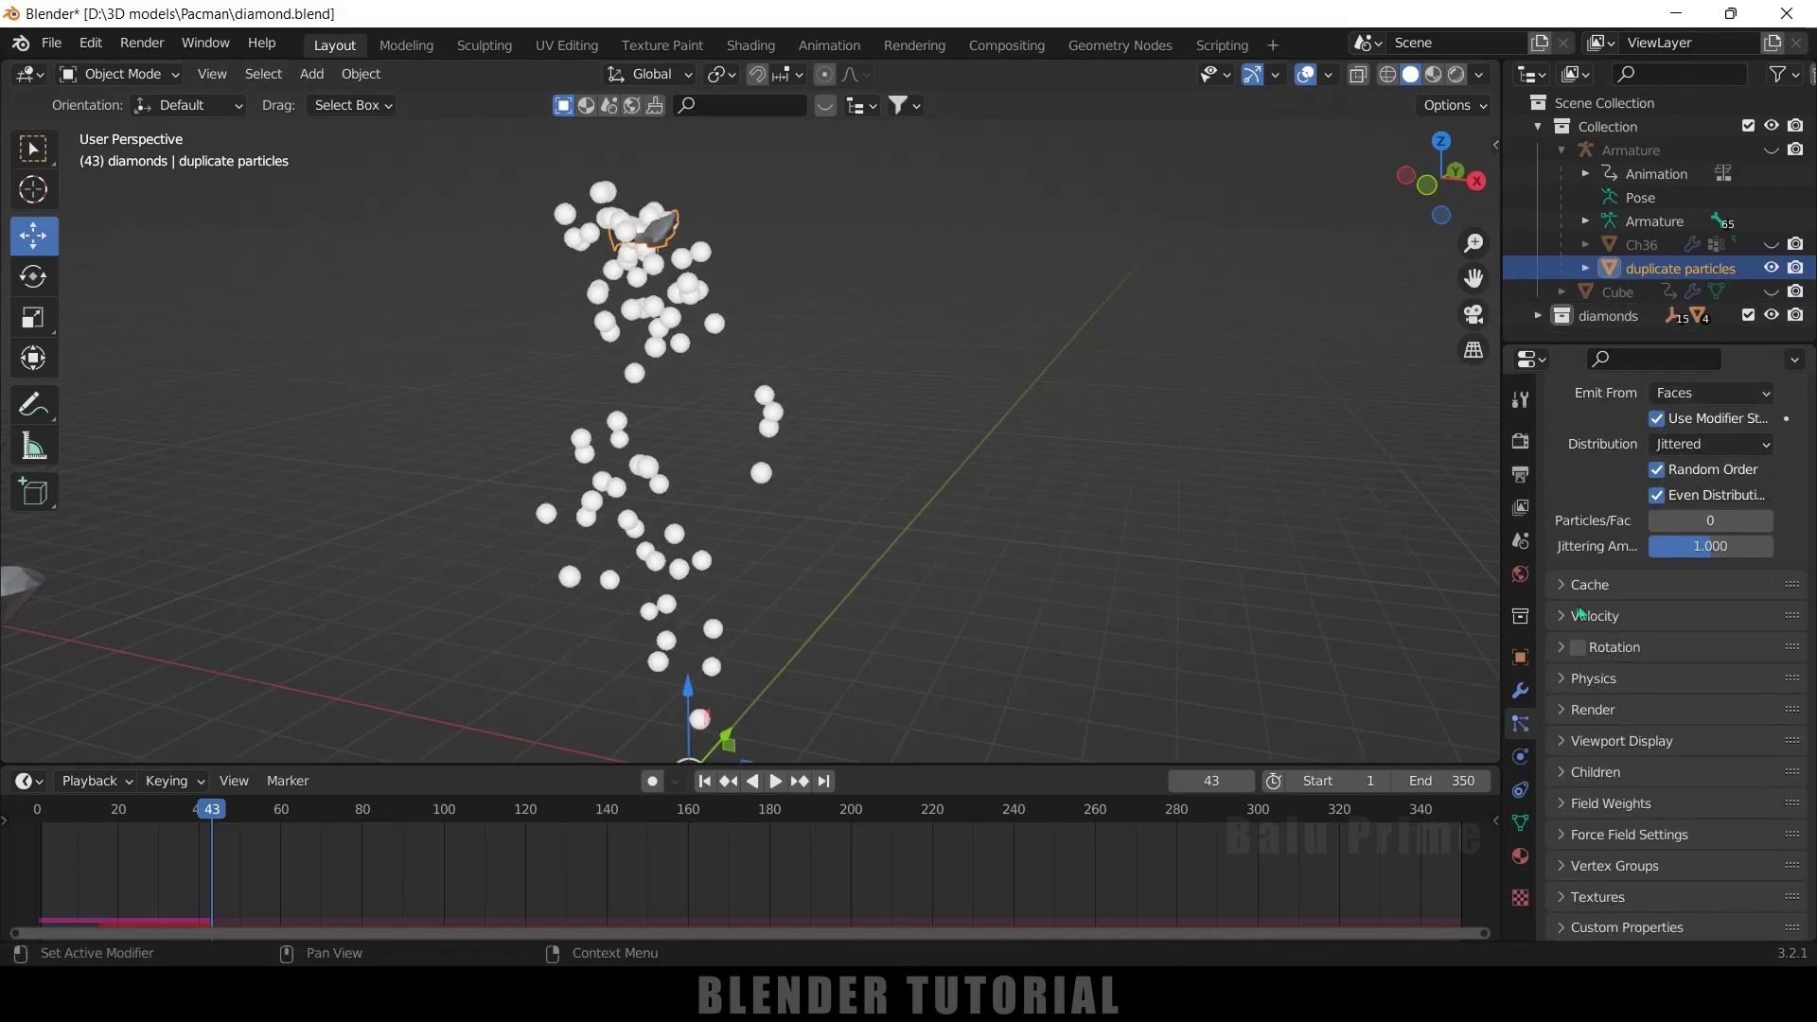
pyautogui.click(1567, 708)
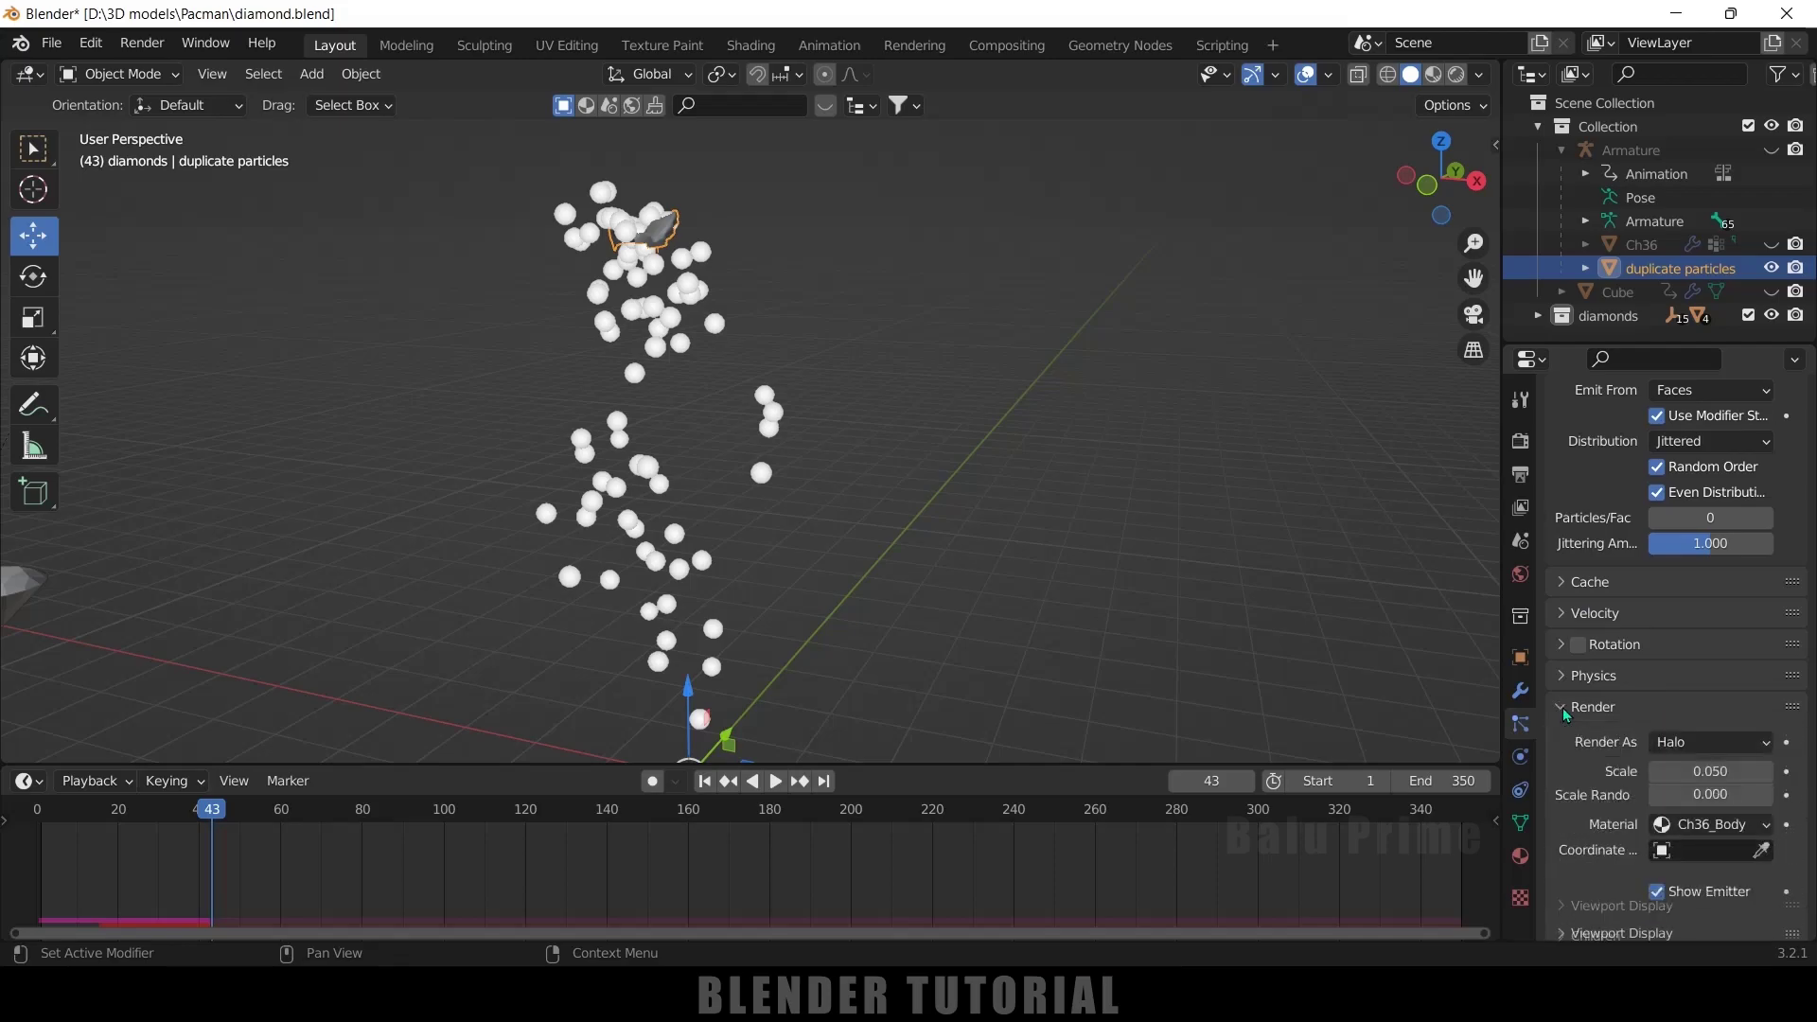
pyautogui.scroll(-3, 1570, 718)
pyautogui.click(1700, 629)
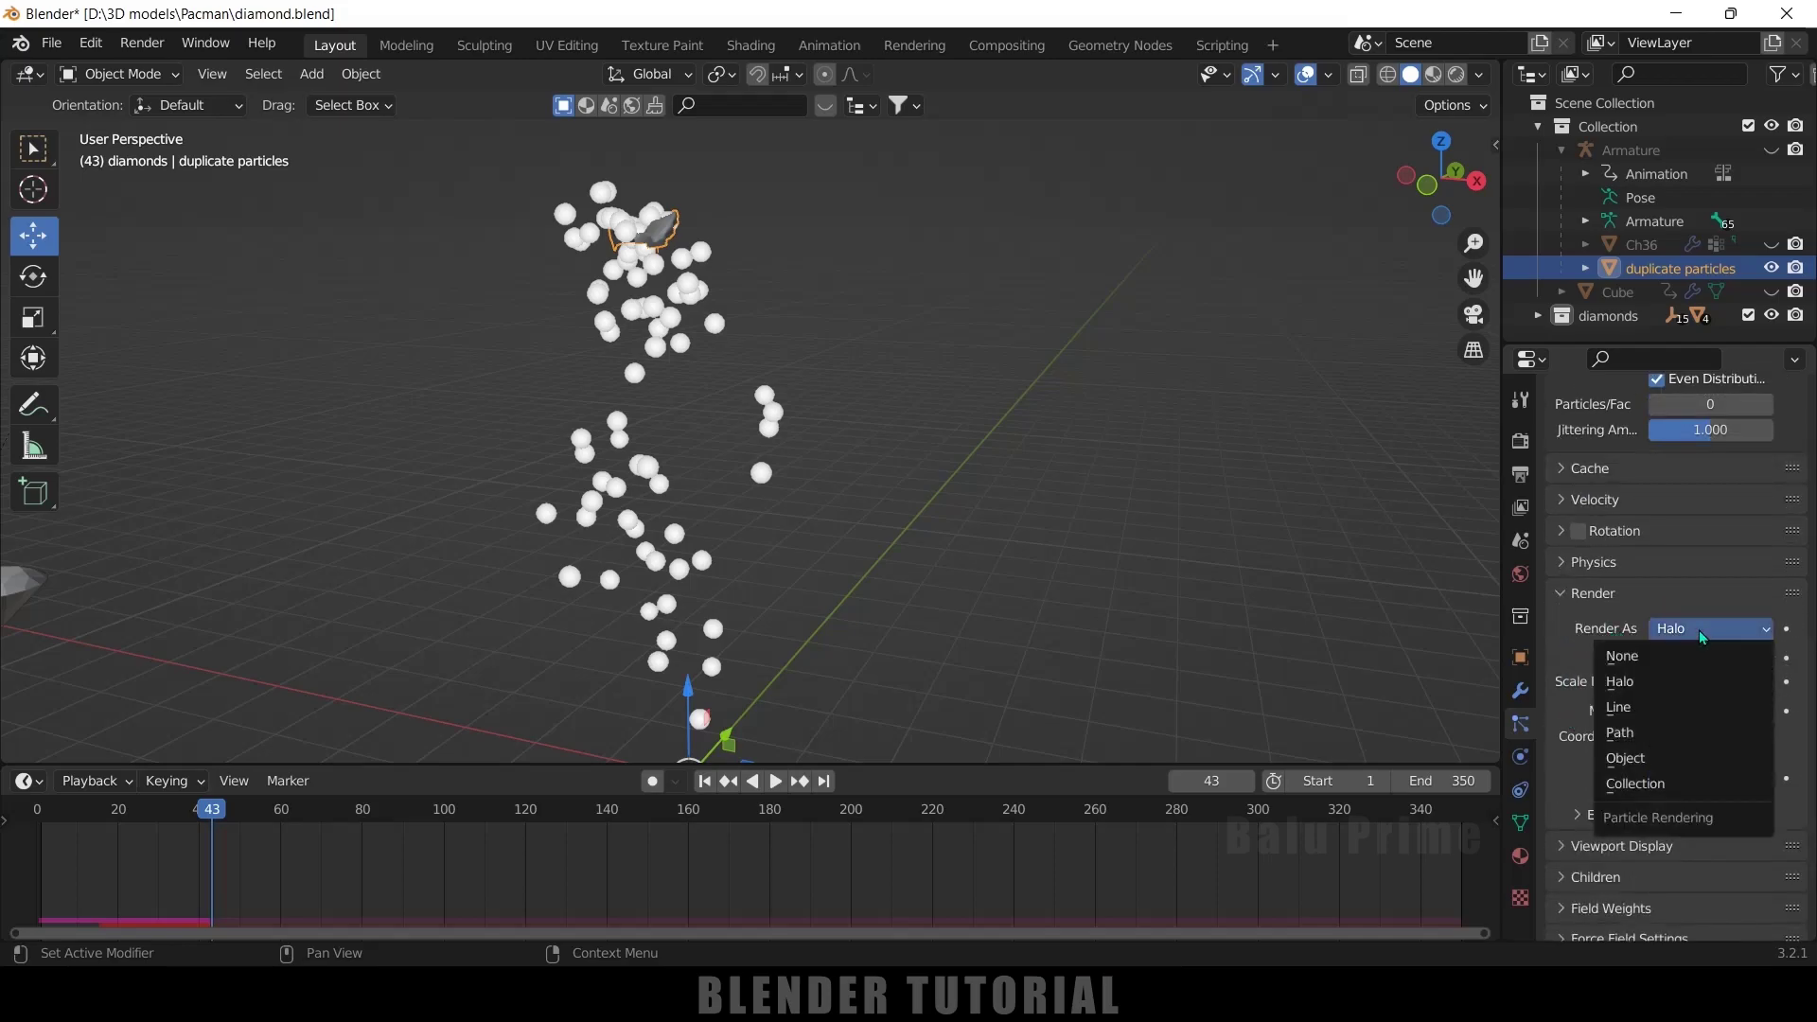
pyautogui.click(1640, 785)
# Step: Choose "diamonds" as the particle system's instance collection and inspect the instanced diamonds
pyautogui.scroll(-4, 1616, 732)
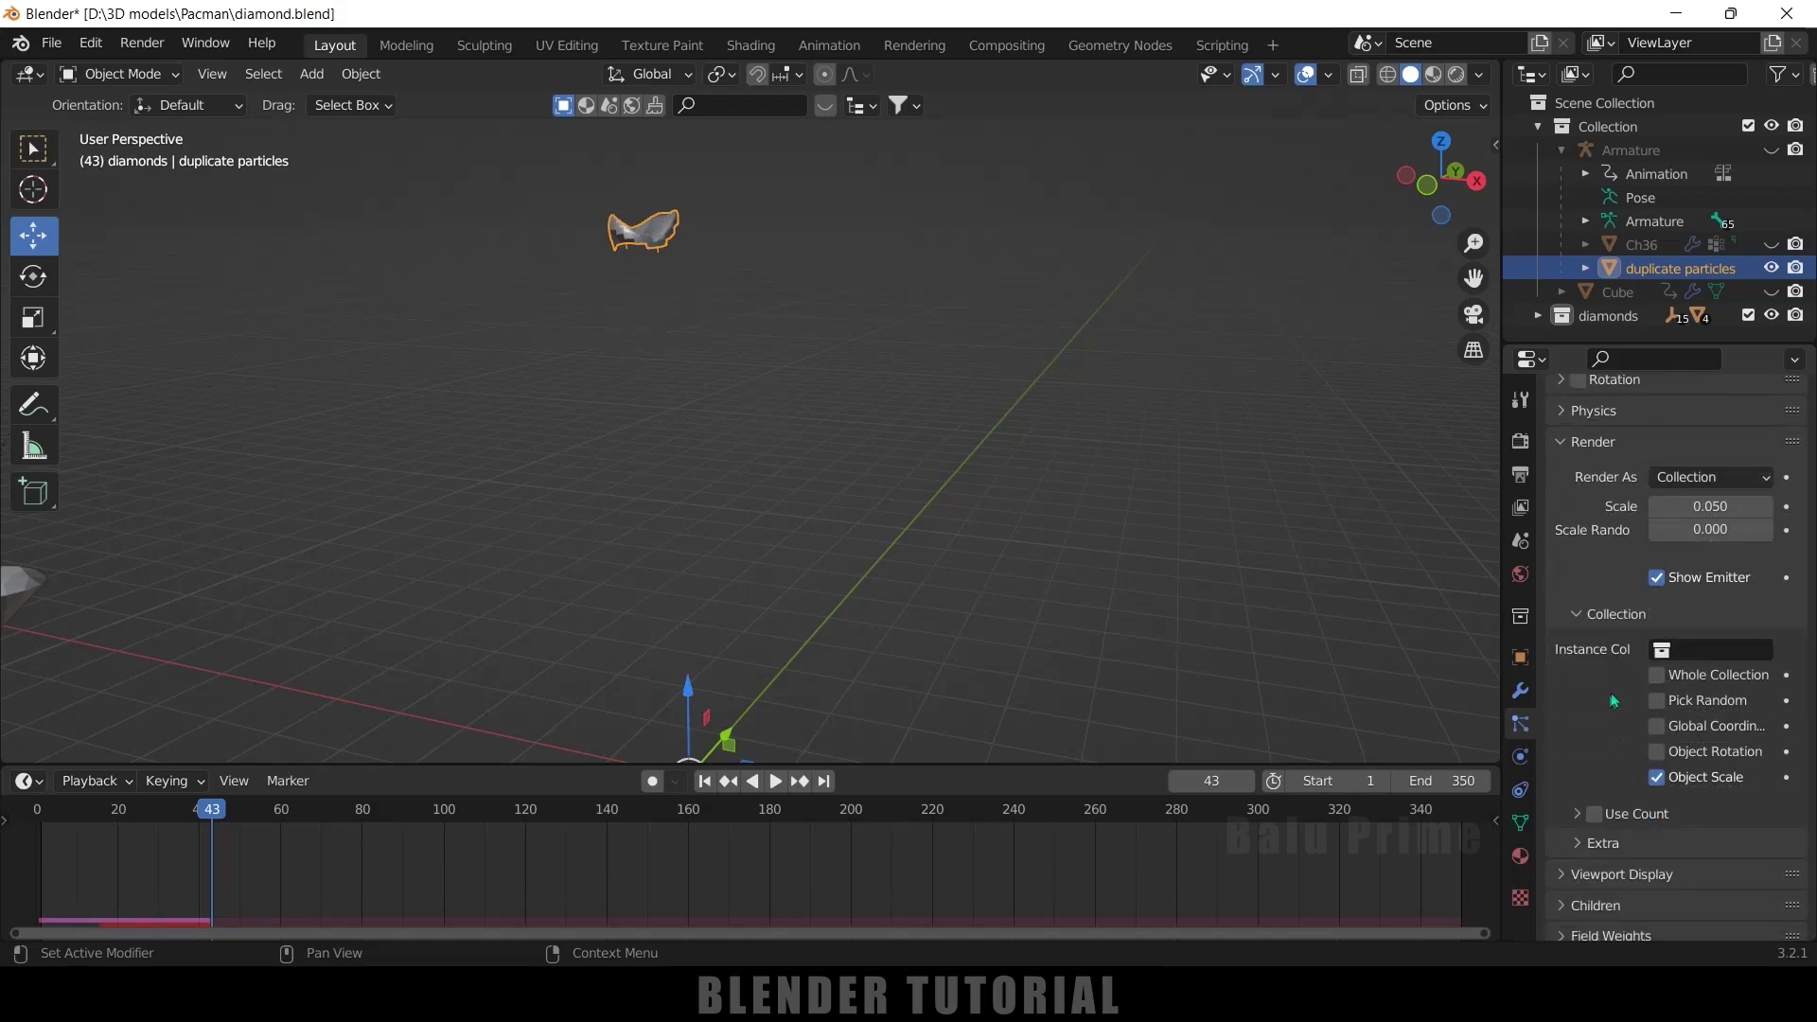
pyautogui.click(1694, 651)
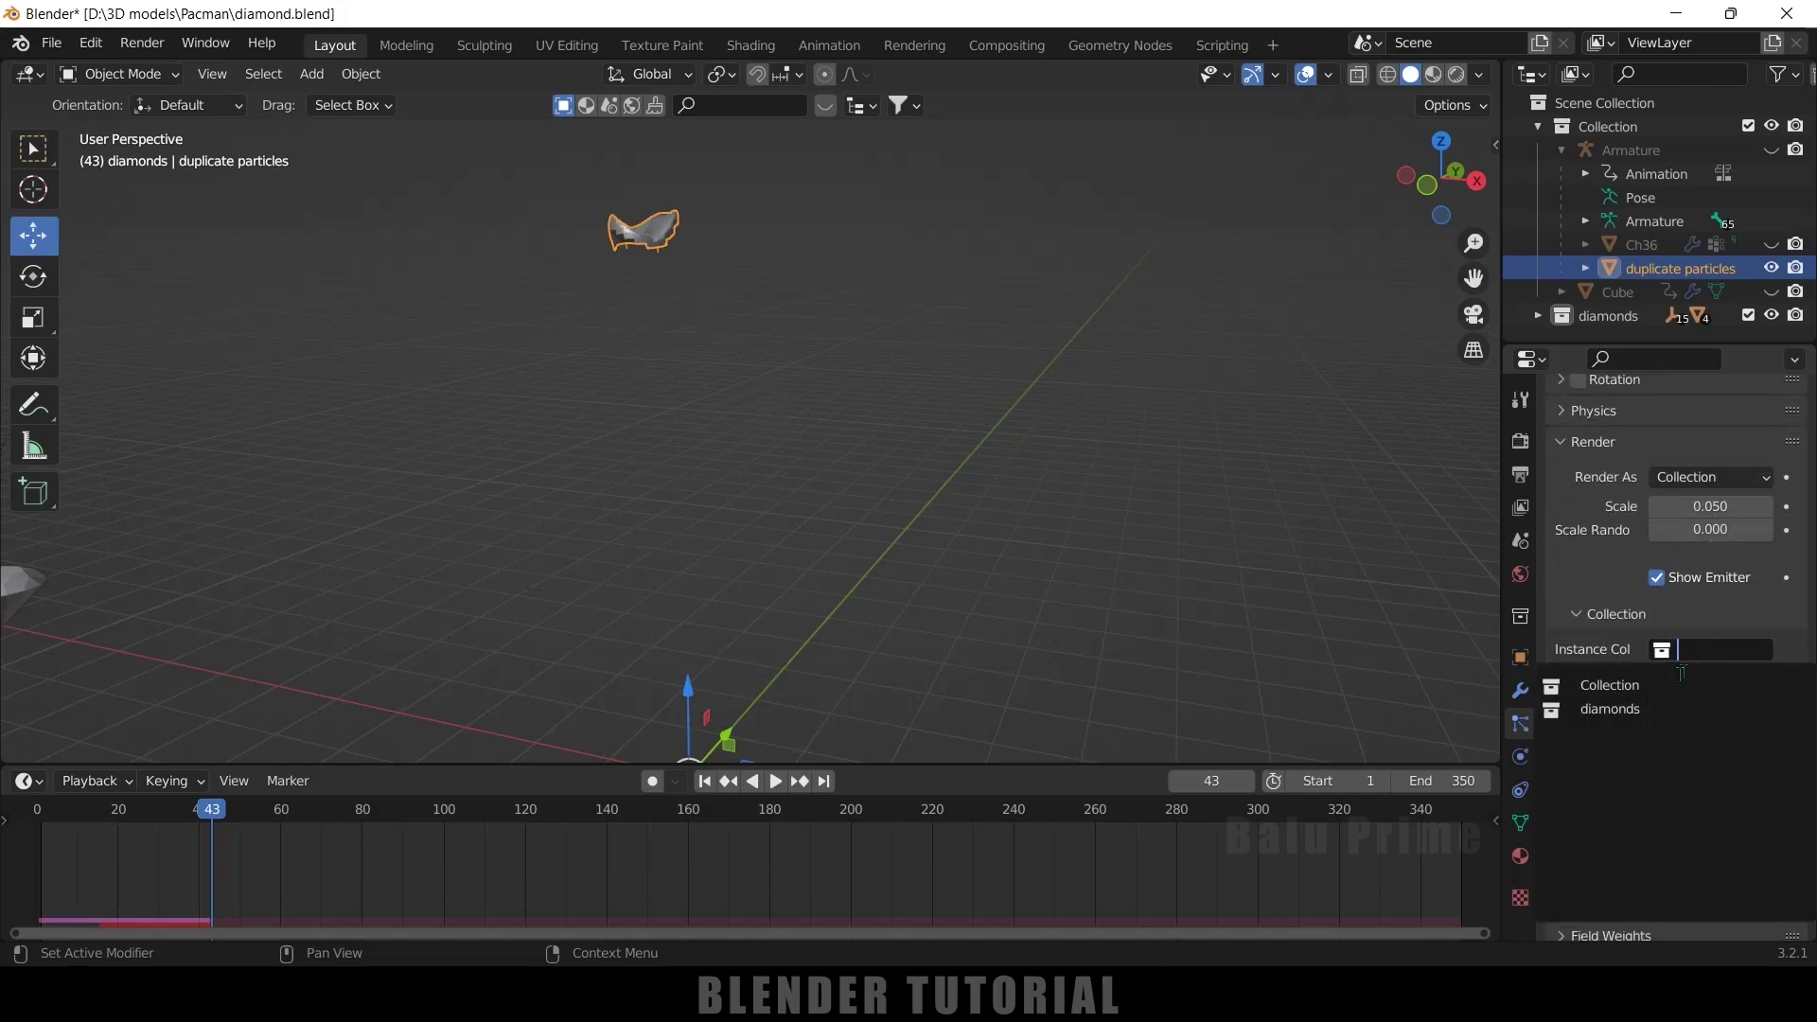
pyautogui.click(1620, 710)
pyautogui.scroll(6, 941, 515)
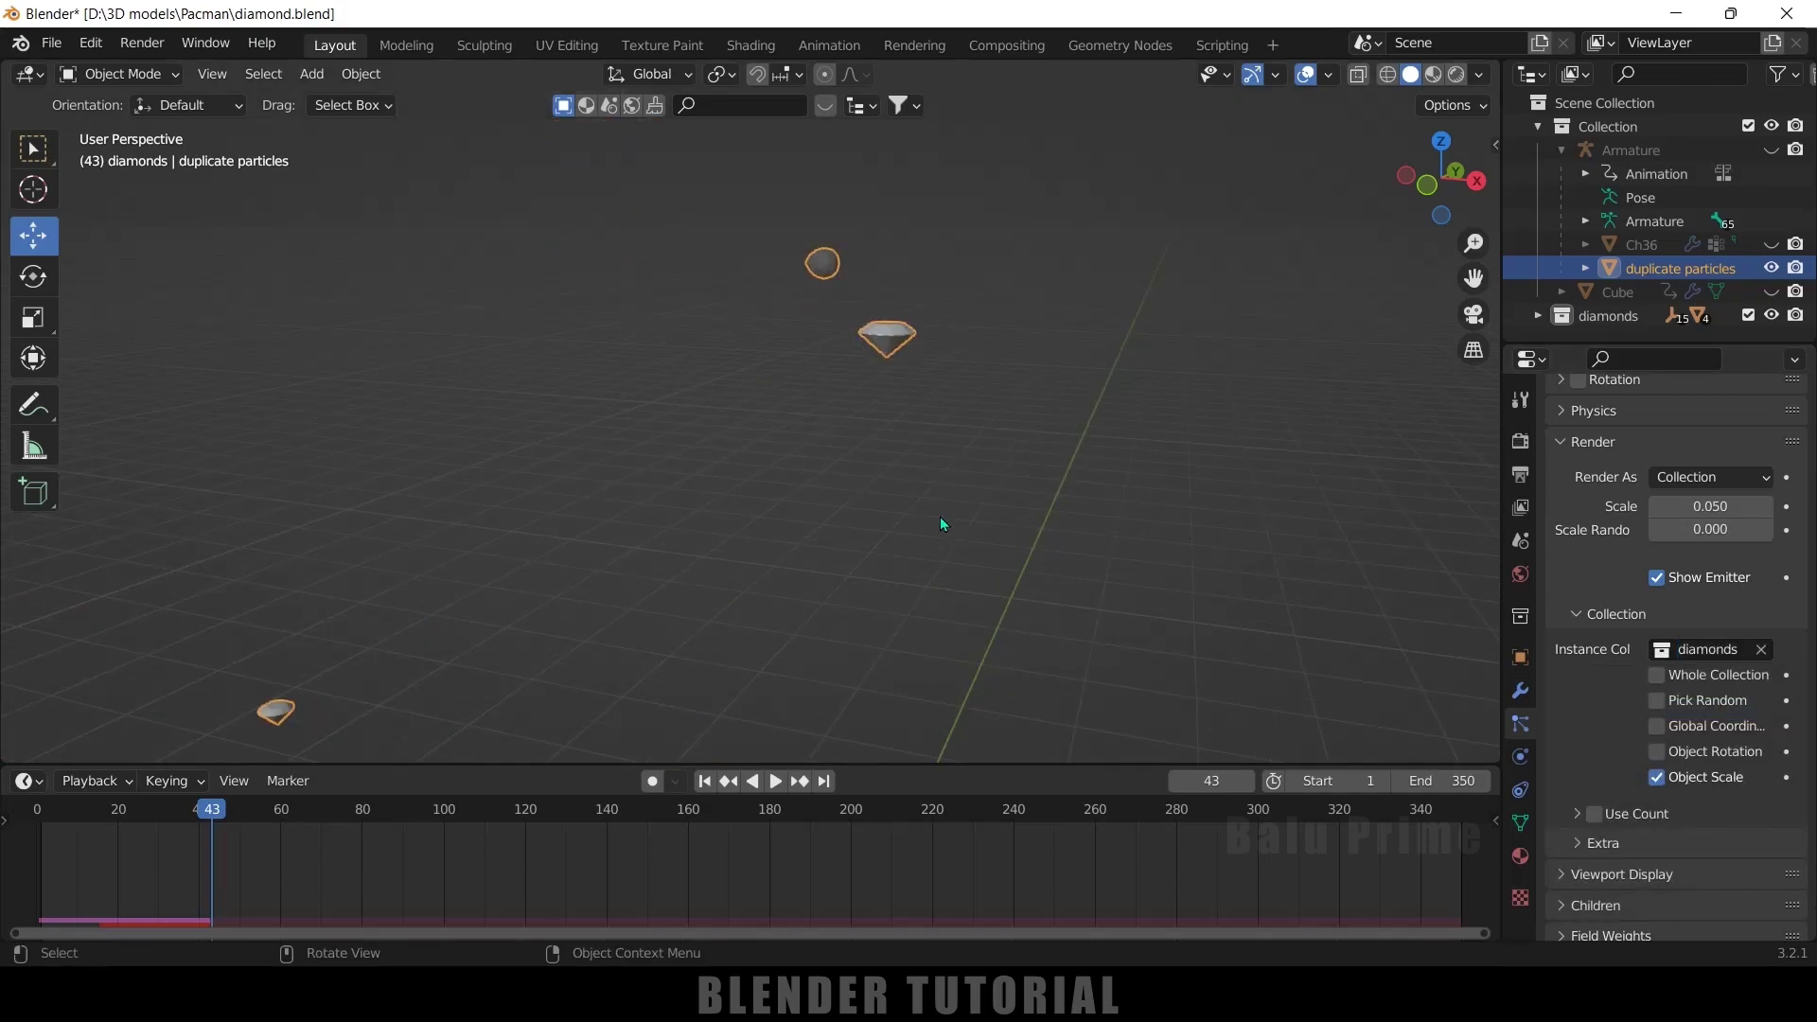
pyautogui.scroll(-5, 570, 220)
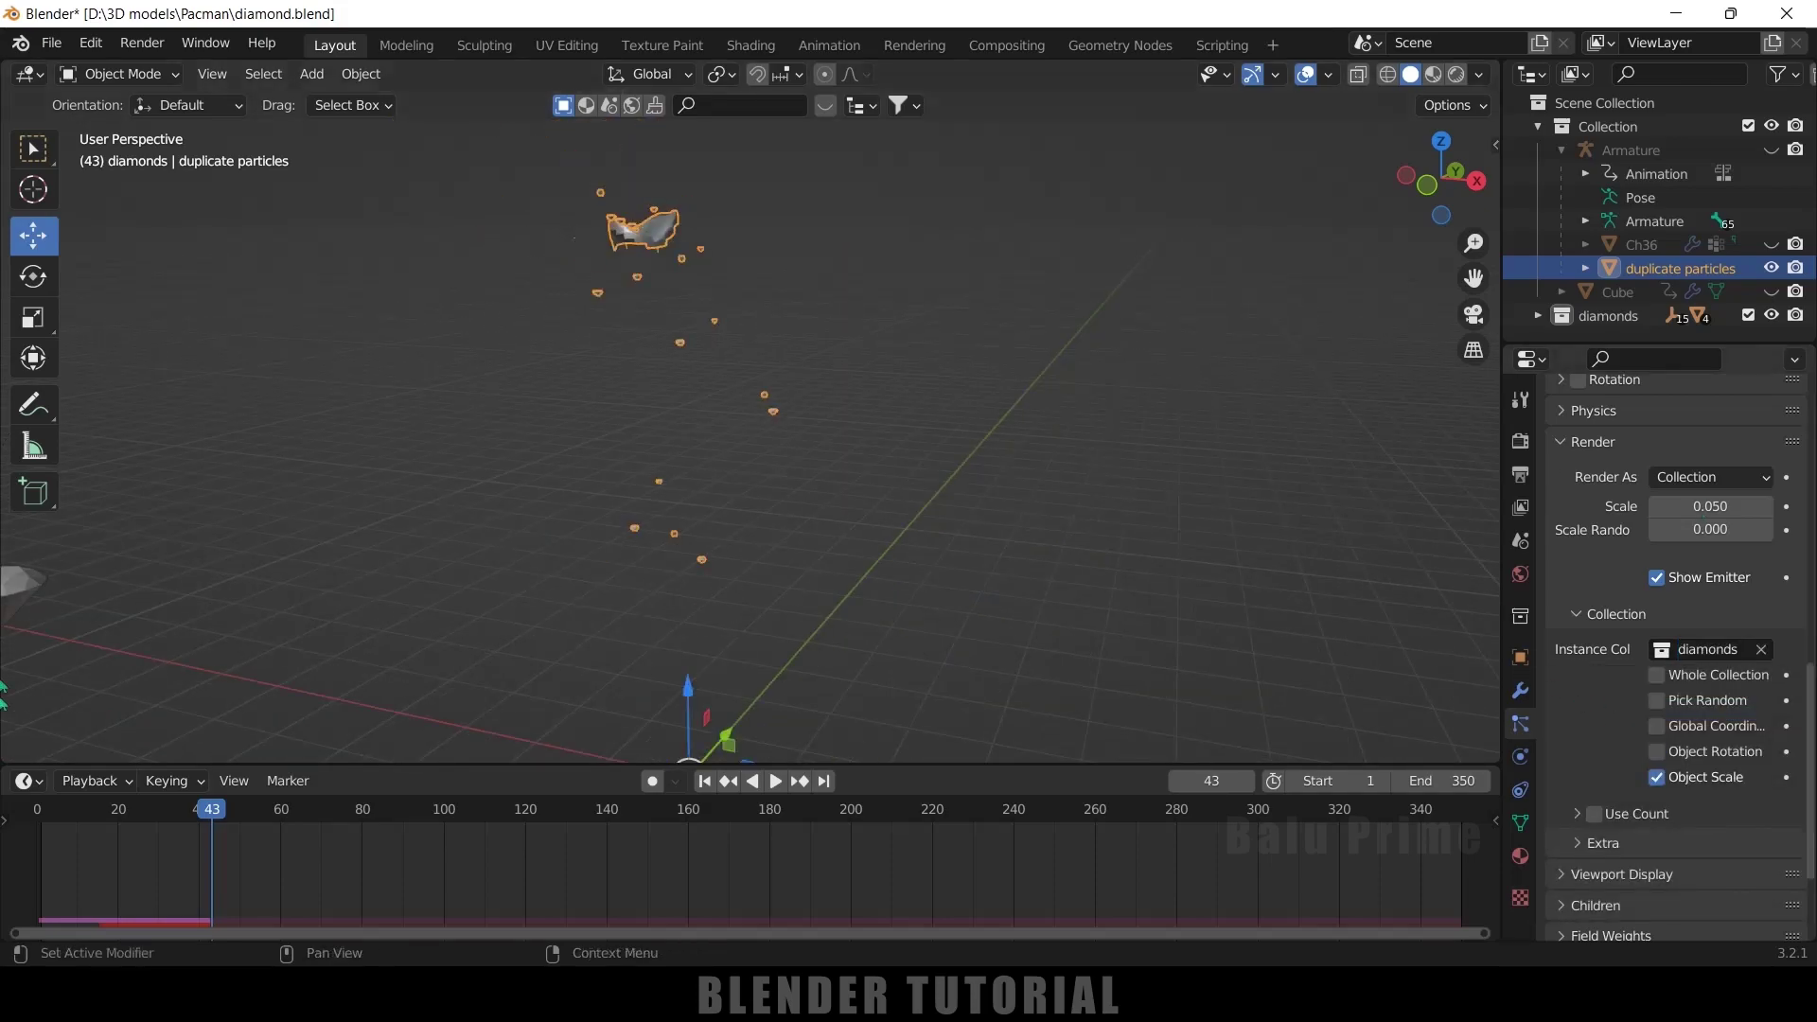
# Step: Set the particle render scale to 0.1
pyautogui.scroll(3, 1639, 701)
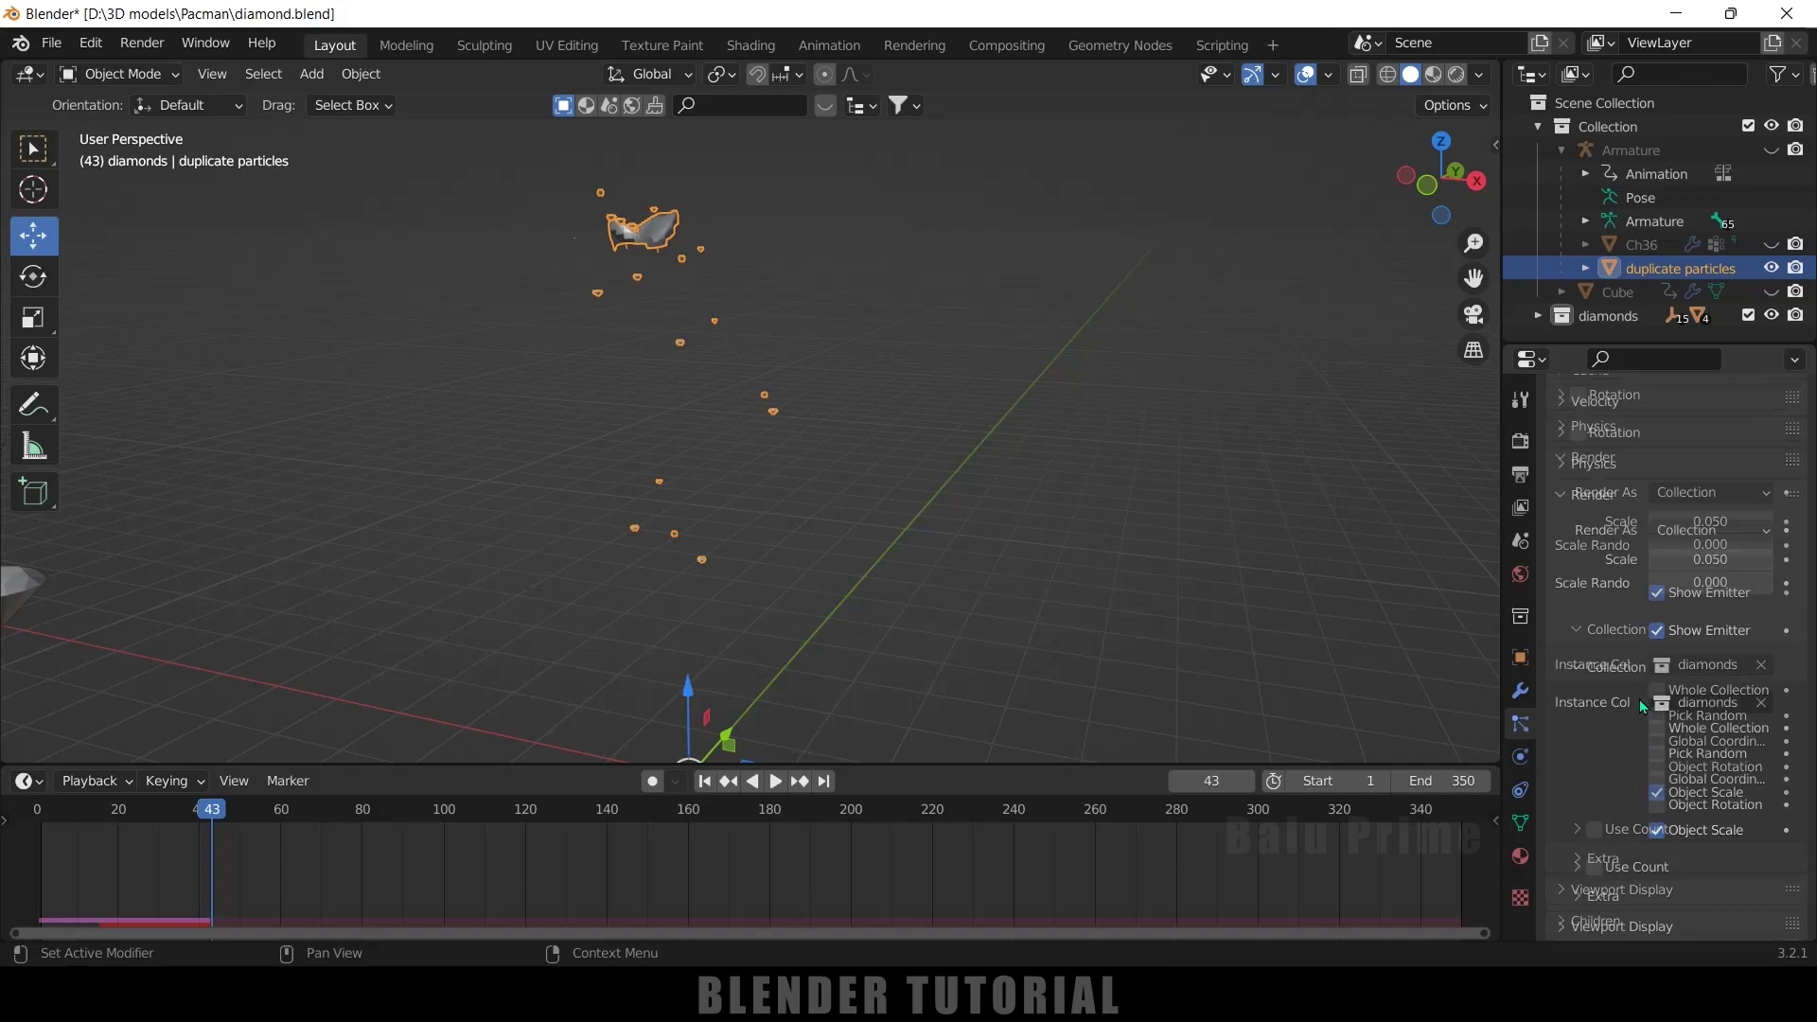
pyautogui.click(1704, 597)
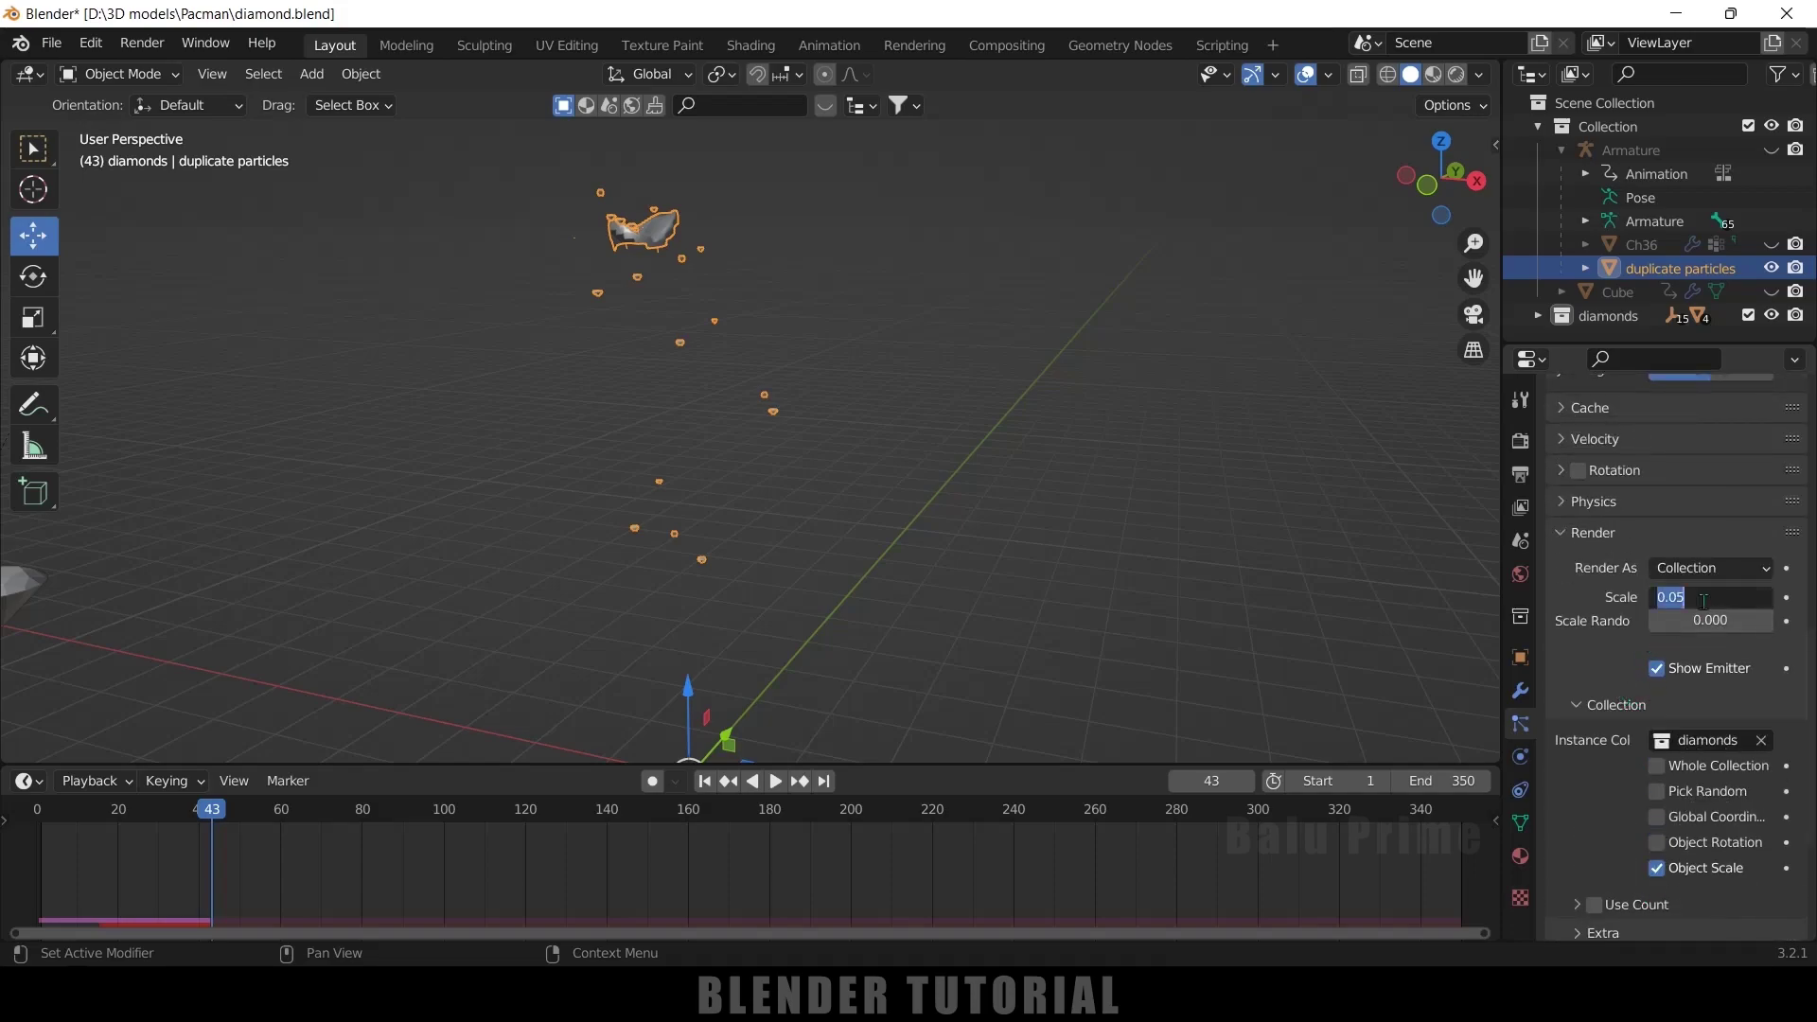
pyautogui.write('.1')
pyautogui.press('Return')
pyautogui.moveTo(858, 371); pyautogui.dragTo(916, 347, button='middle')
# Step: Set the particle render scale to 0.25 and check the size of the diamonds
pyautogui.click(1715, 596)
pyautogui.write('.25')
pyautogui.press('Return')
pyautogui.moveTo(1323, 350); pyautogui.dragTo(1006, 308, button='middle')
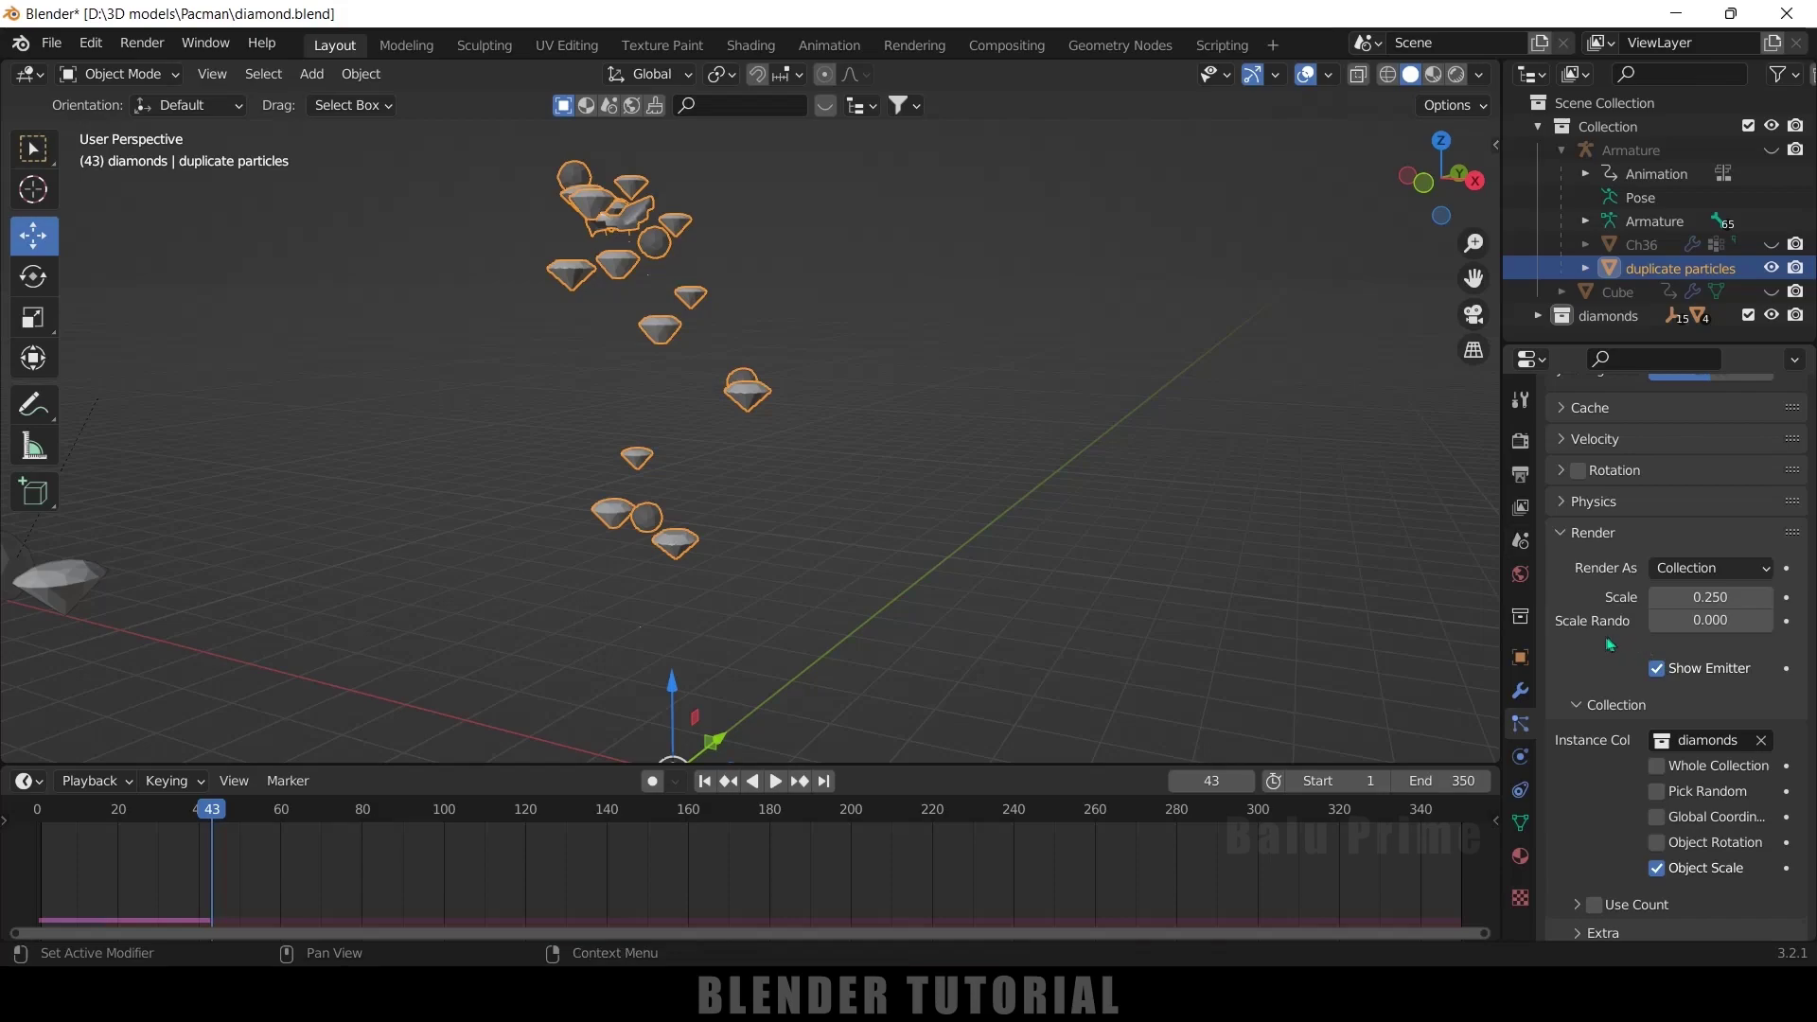
pyautogui.scroll(2, 1610, 645)
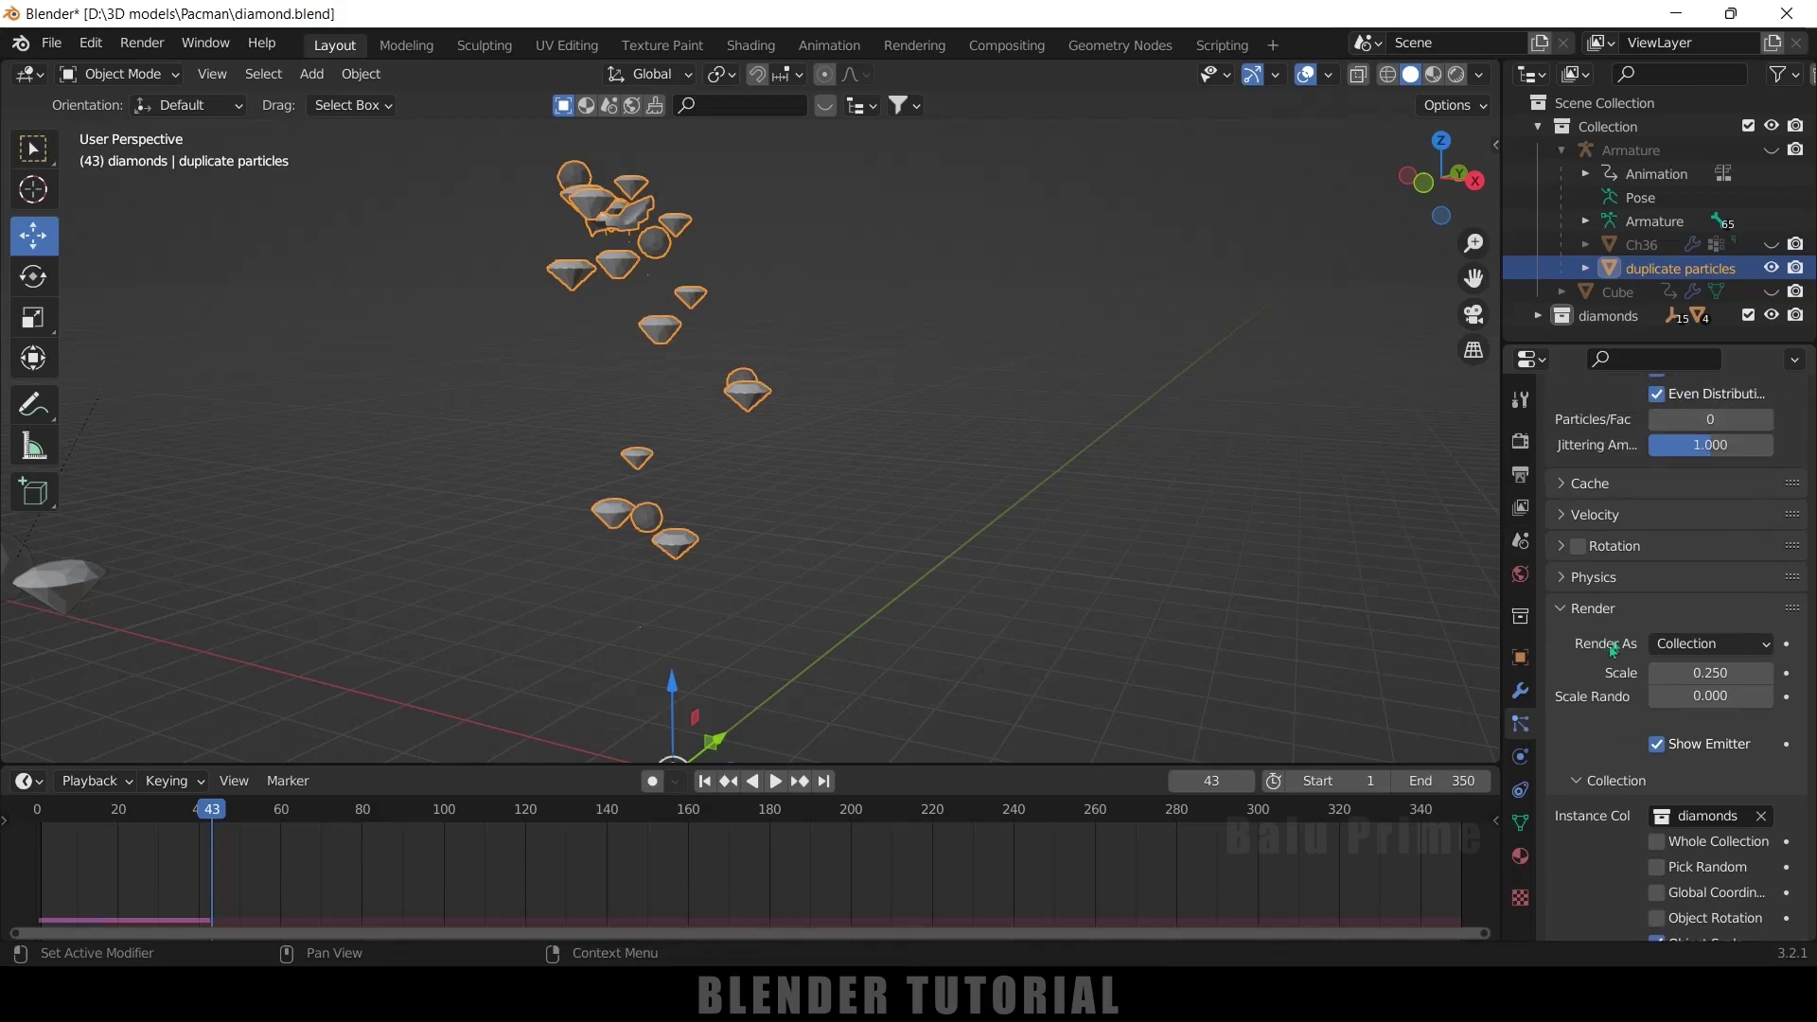
# Step: Enable rotation for the particle system and look through its physics and render settings
pyautogui.click(1562, 547)
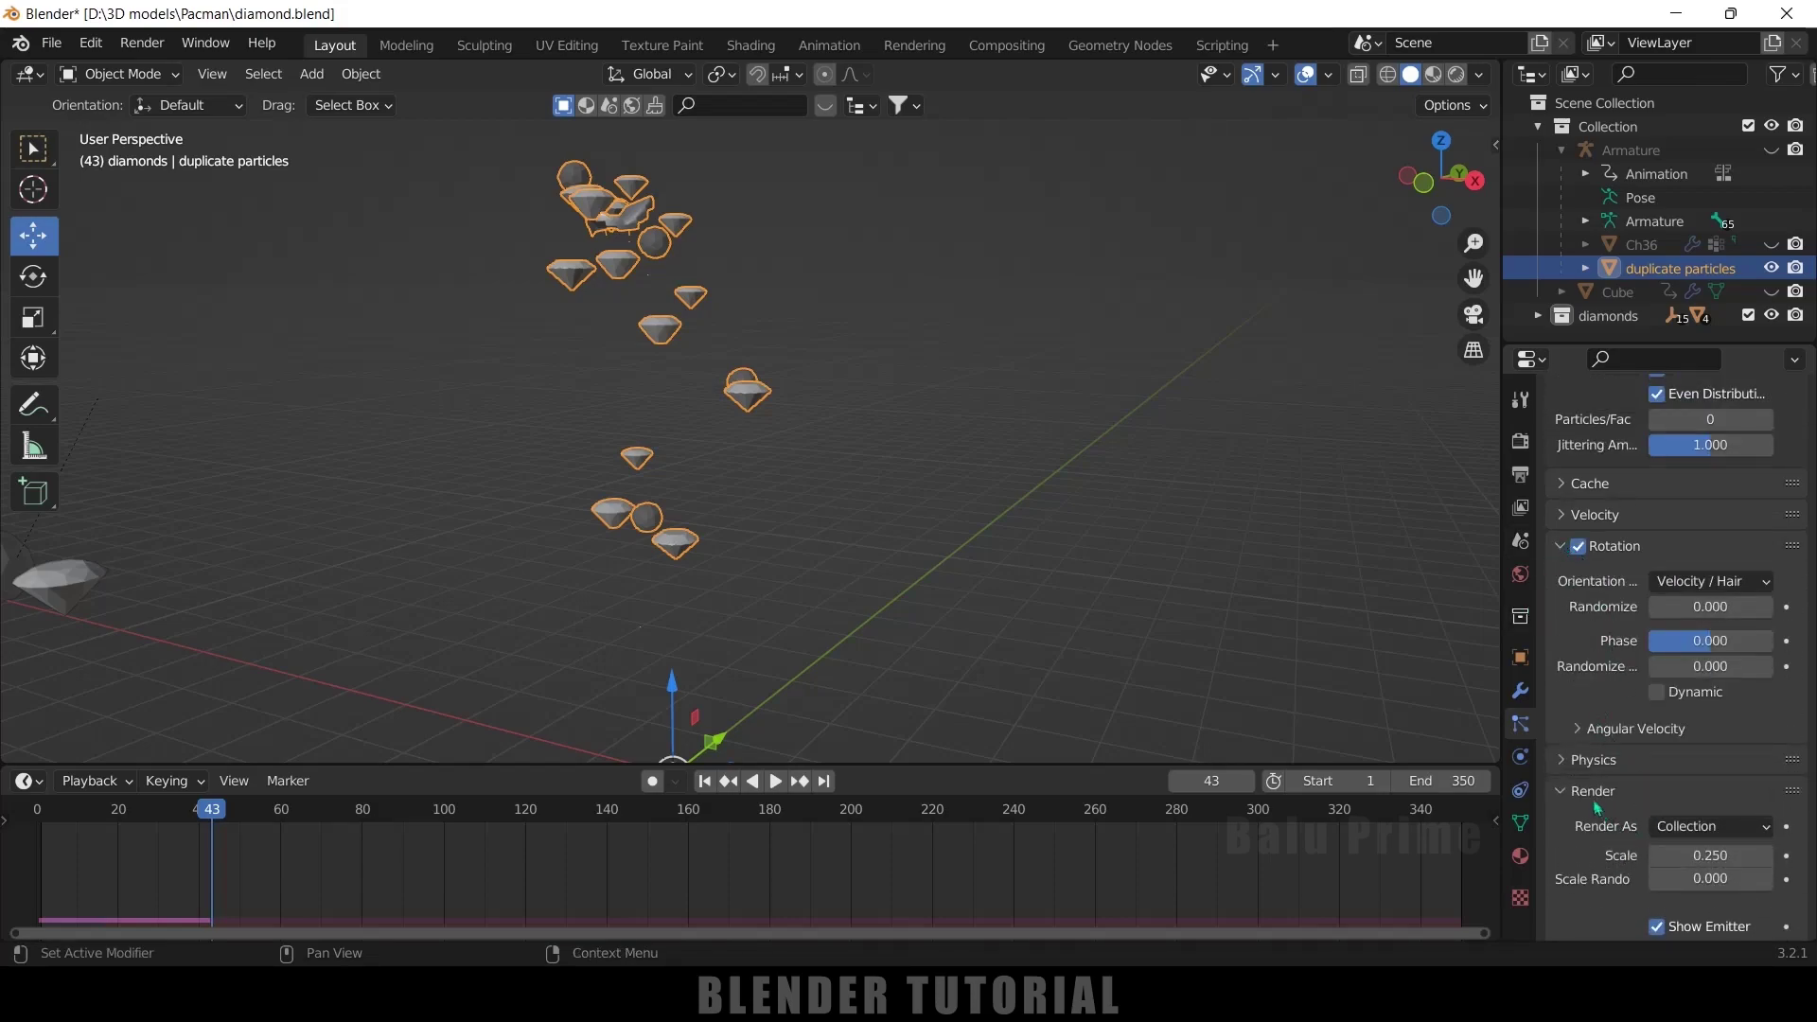
pyautogui.click(1574, 760)
pyautogui.scroll(-3, 1566, 774)
pyautogui.scroll(8, 1626, 670)
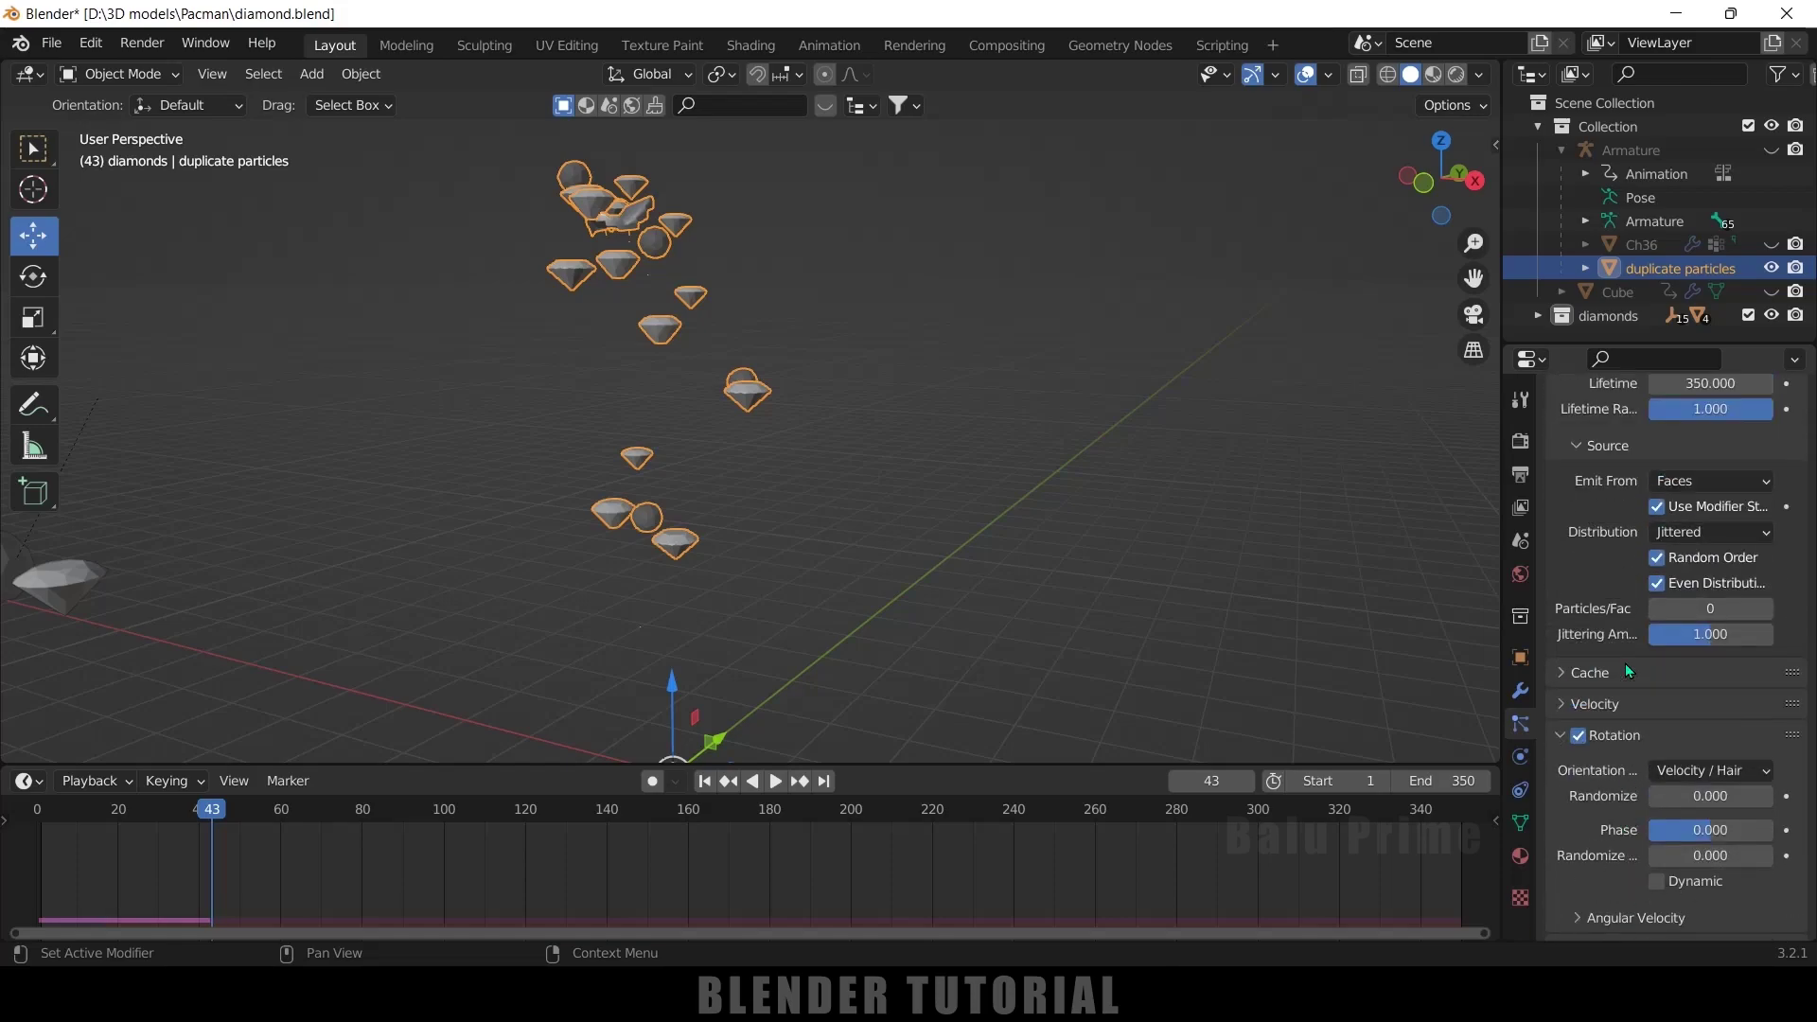
pyautogui.scroll(2, 1626, 671)
pyautogui.scroll(-20, 1626, 663)
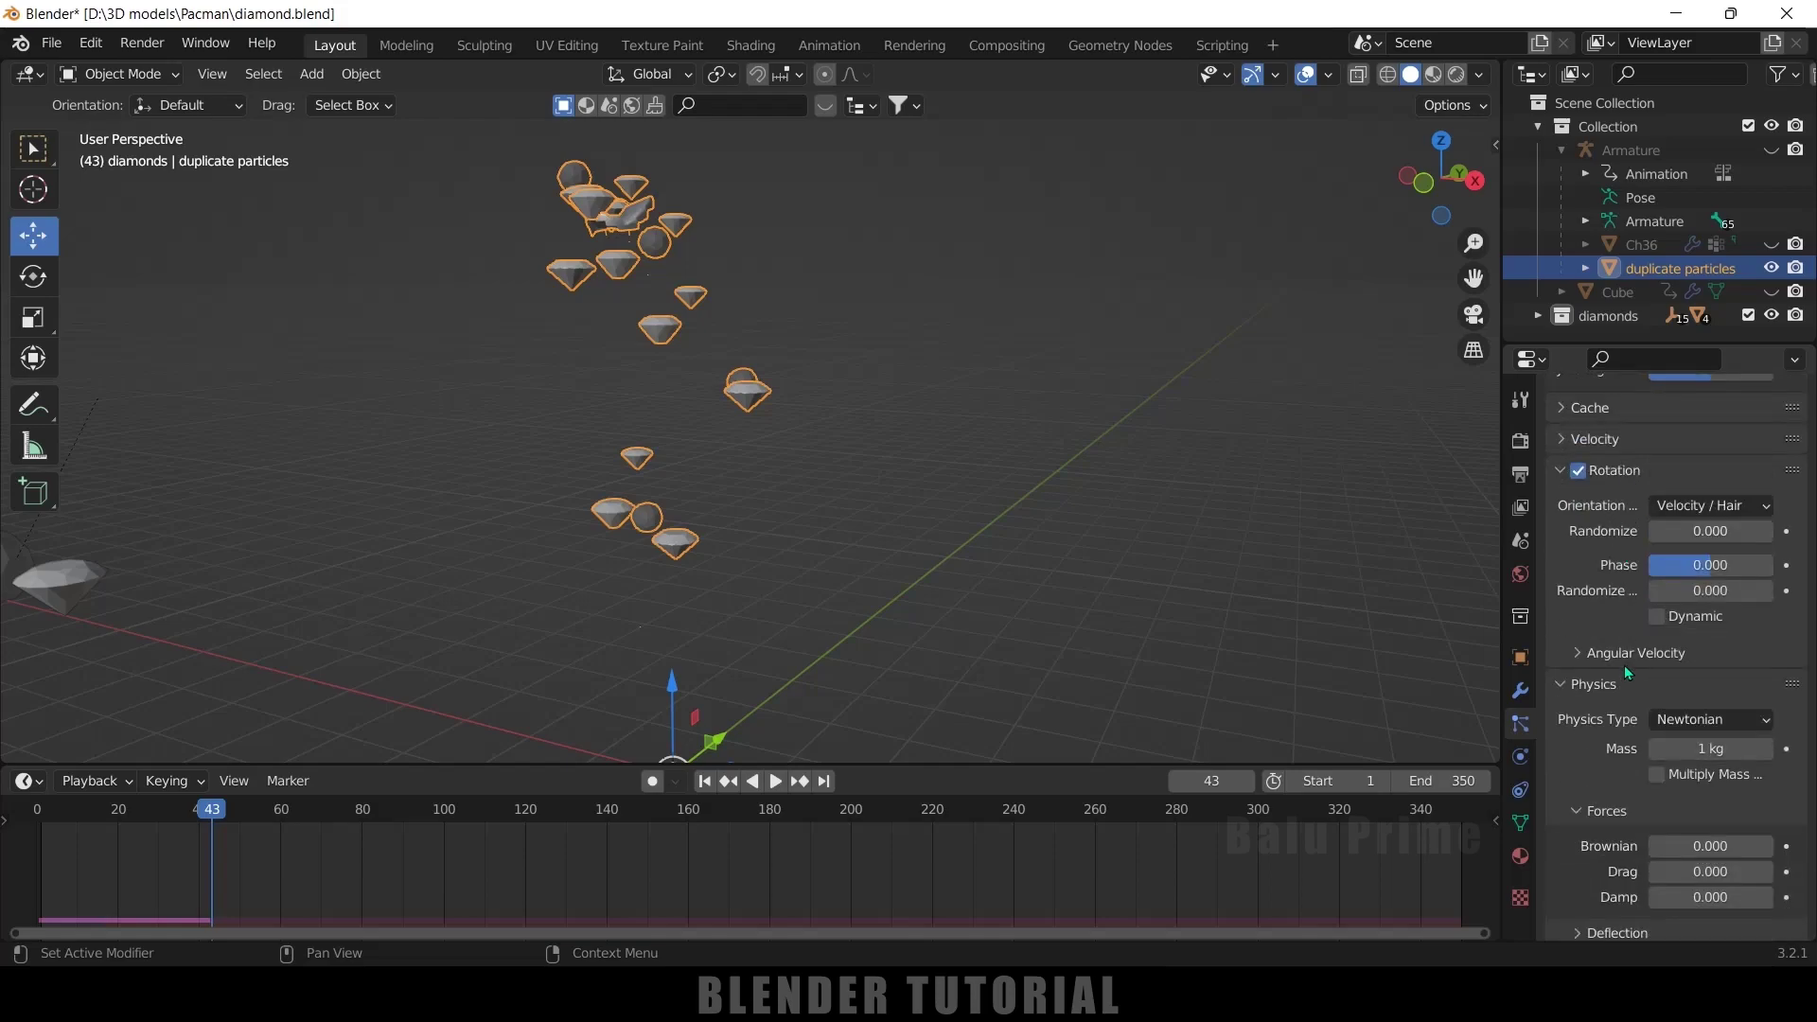
pyautogui.scroll(-5, 1624, 665)
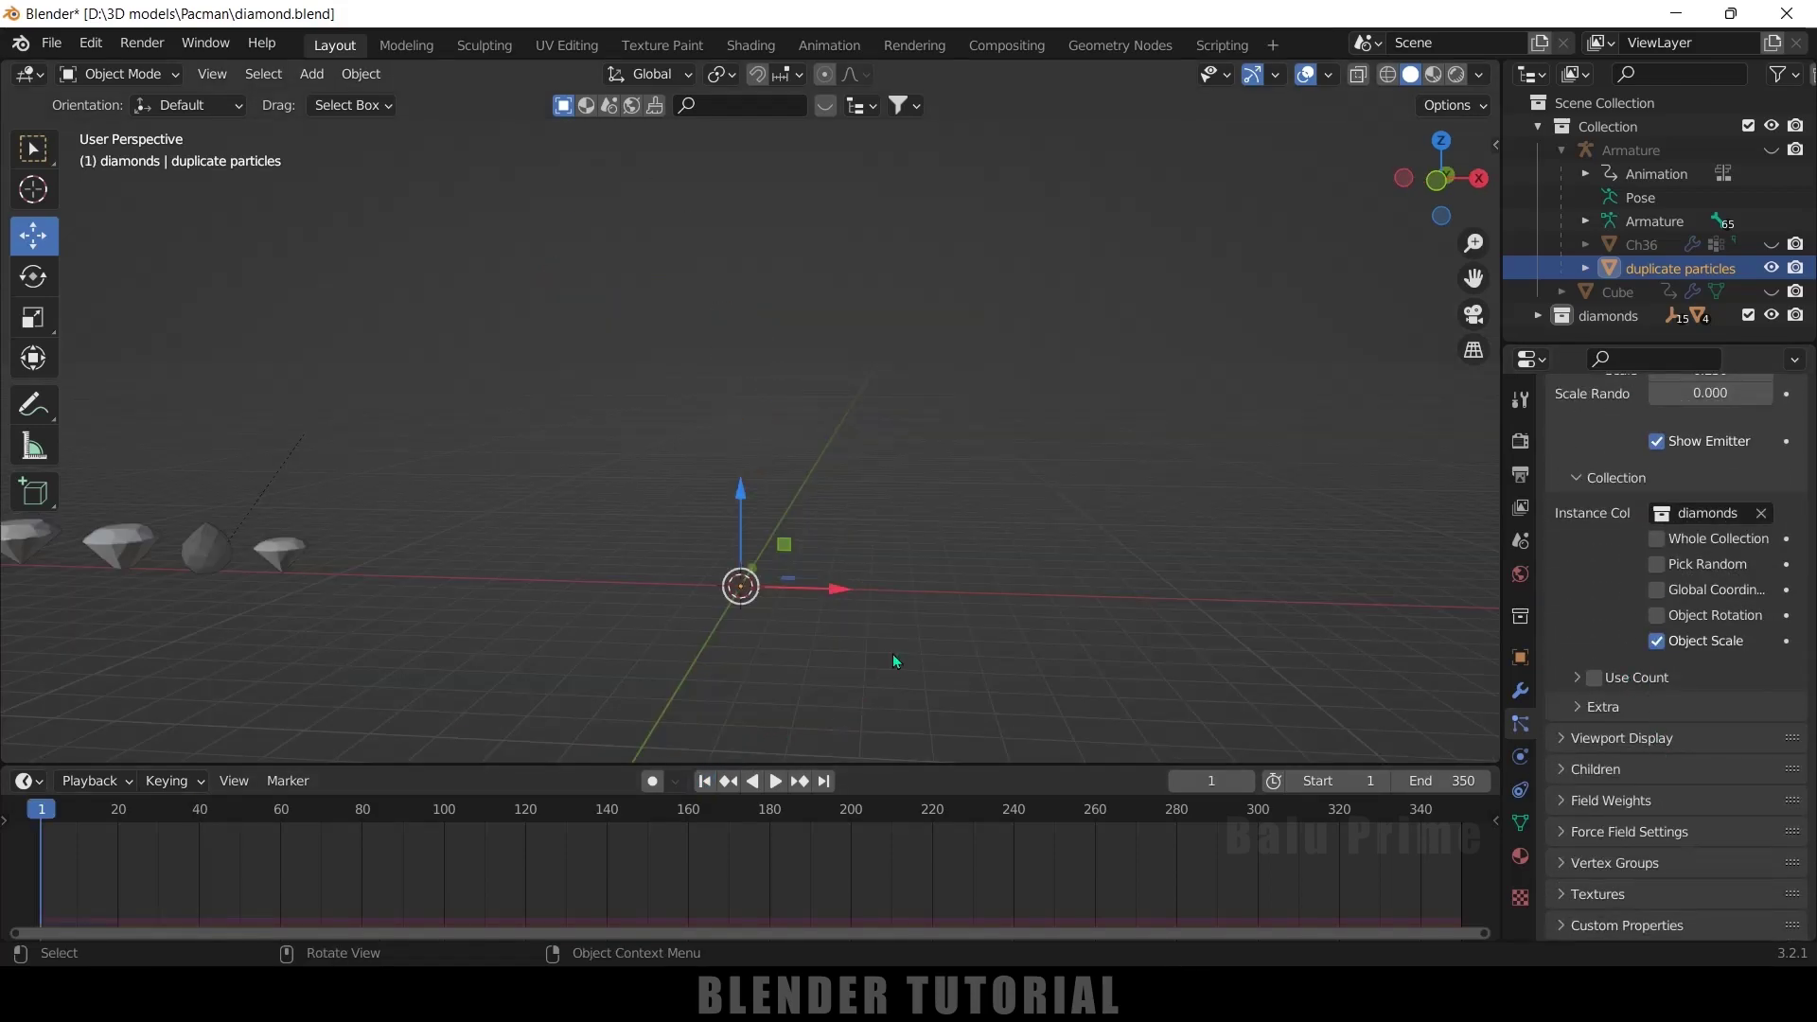
# Step: Unhide the Ch36 character and play the animation to compare the size of the diamonds with the body
pyautogui.click(1771, 244)
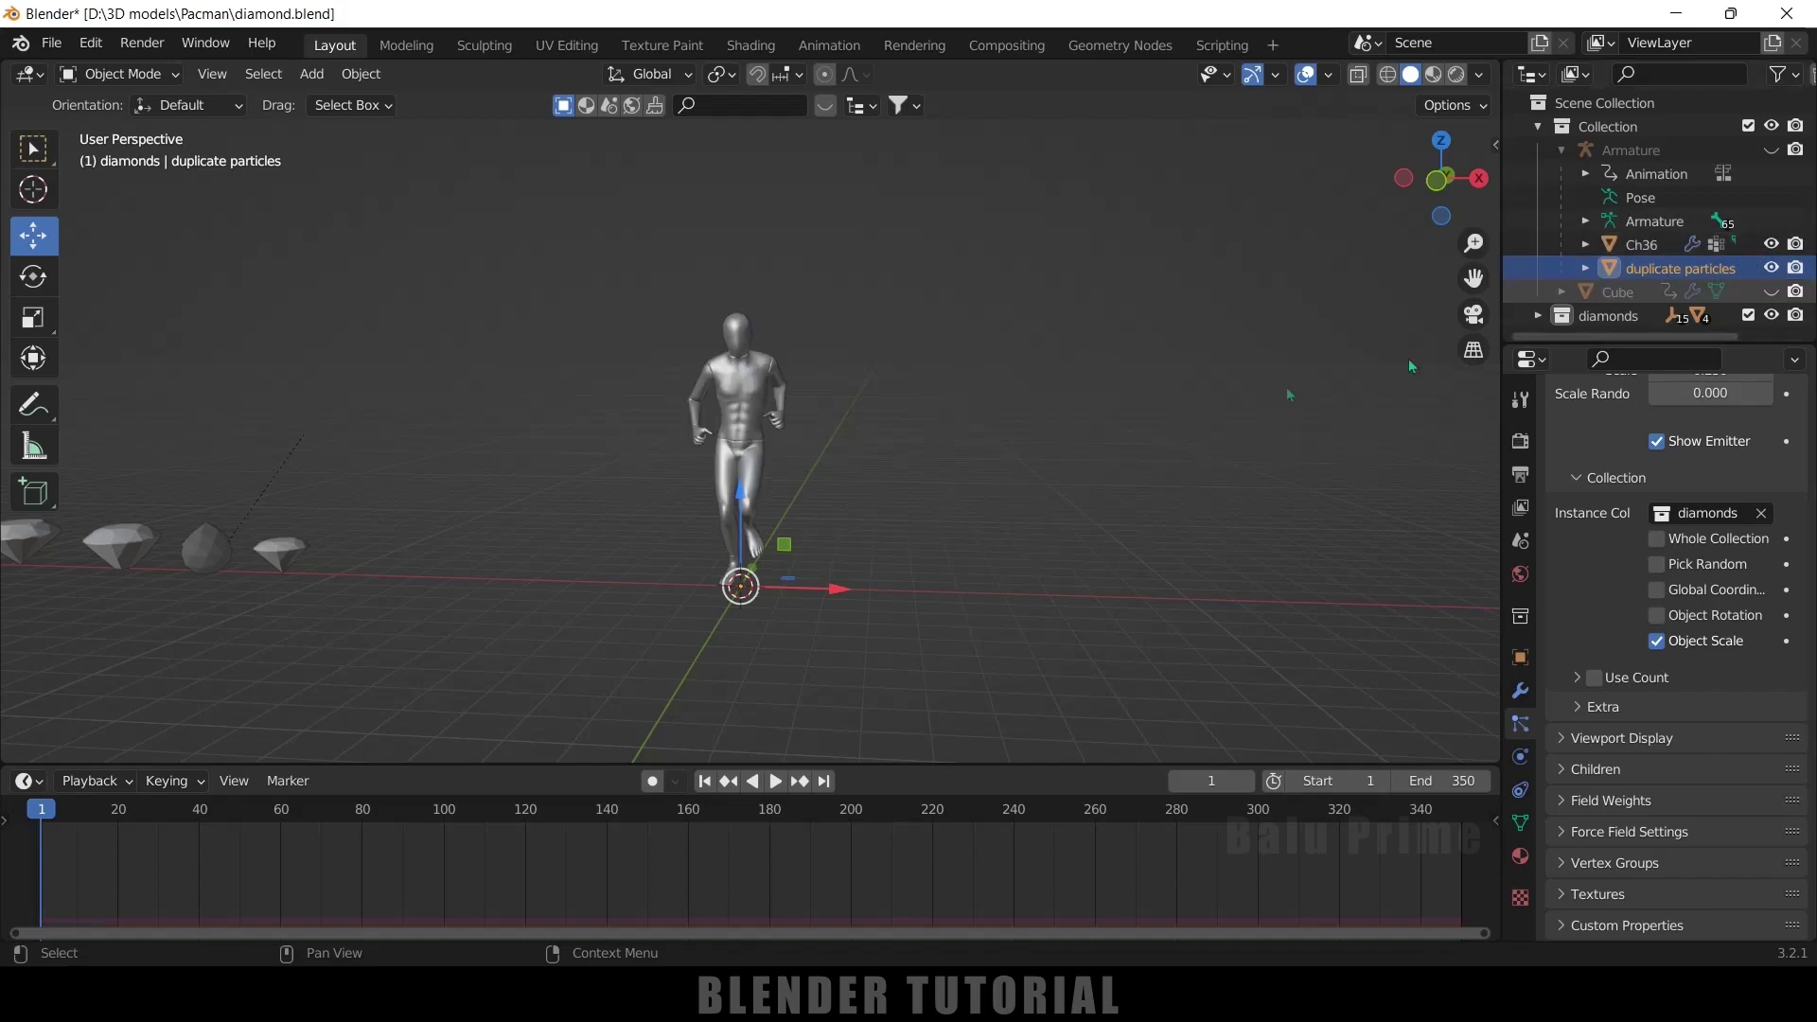
pyautogui.click(776, 781)
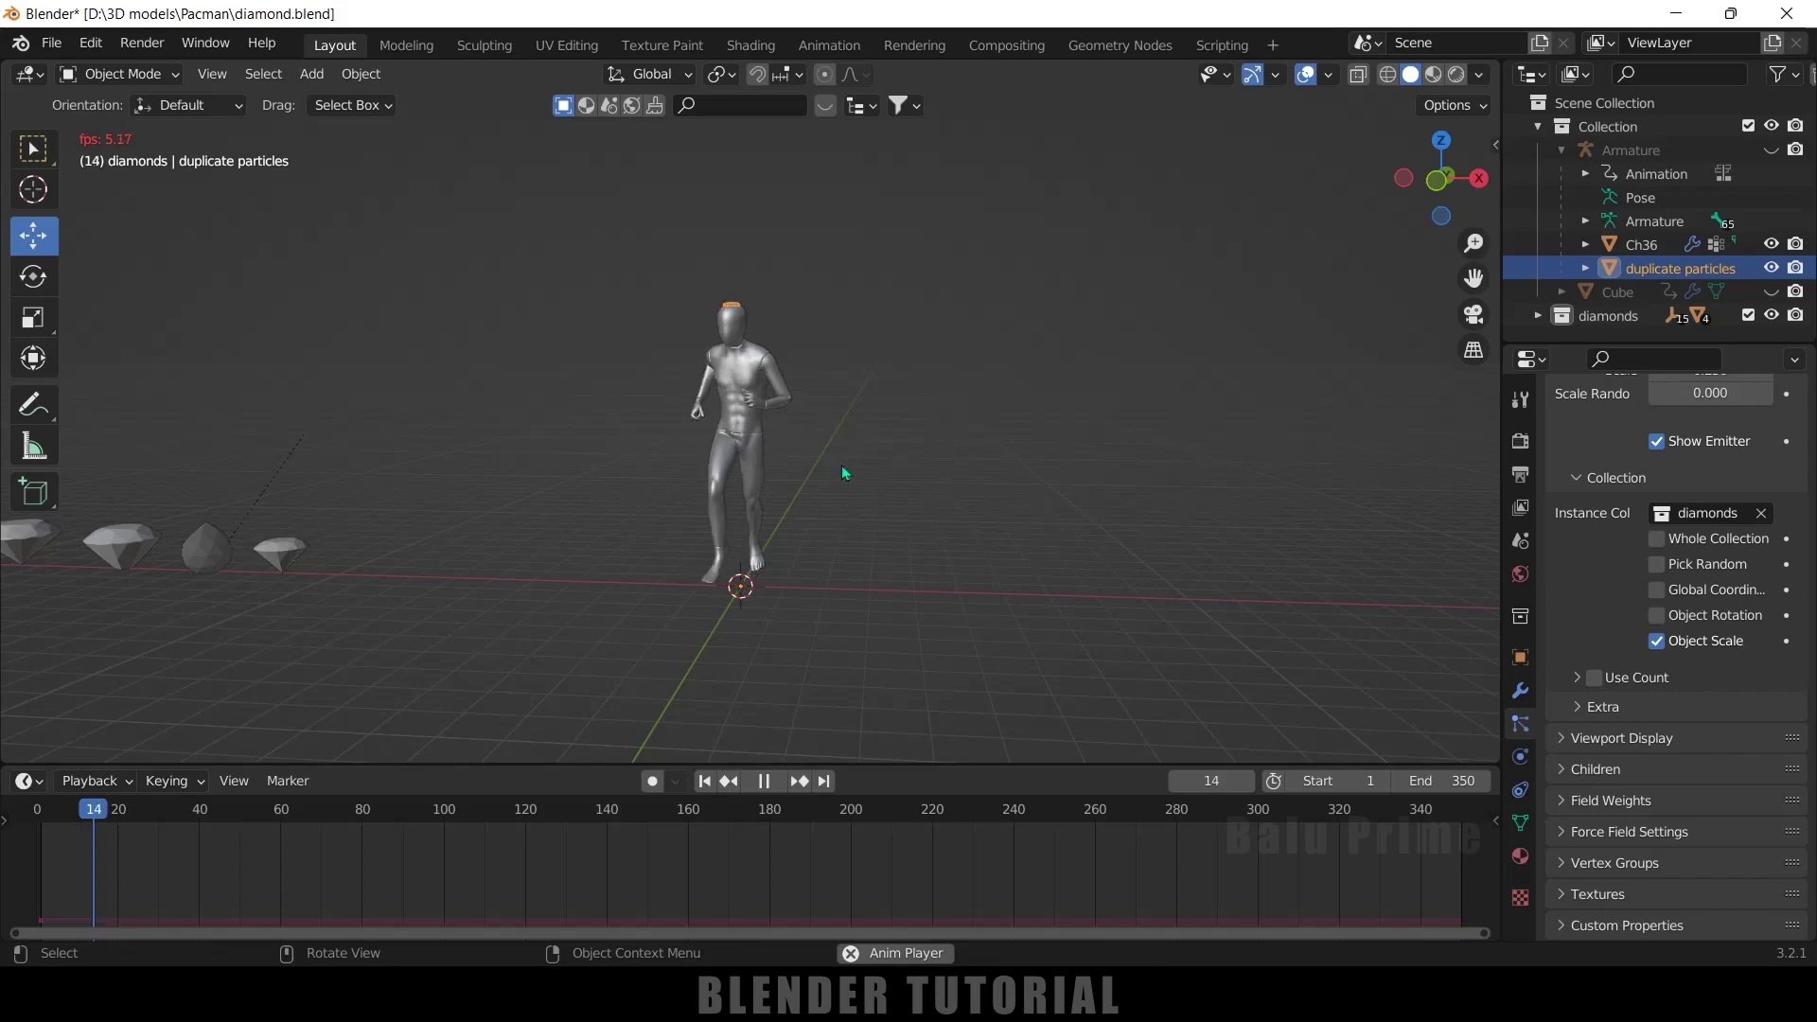
pyautogui.scroll(4, 843, 445)
pyautogui.moveTo(929, 437); pyautogui.dragTo(964, 395, button='middle')
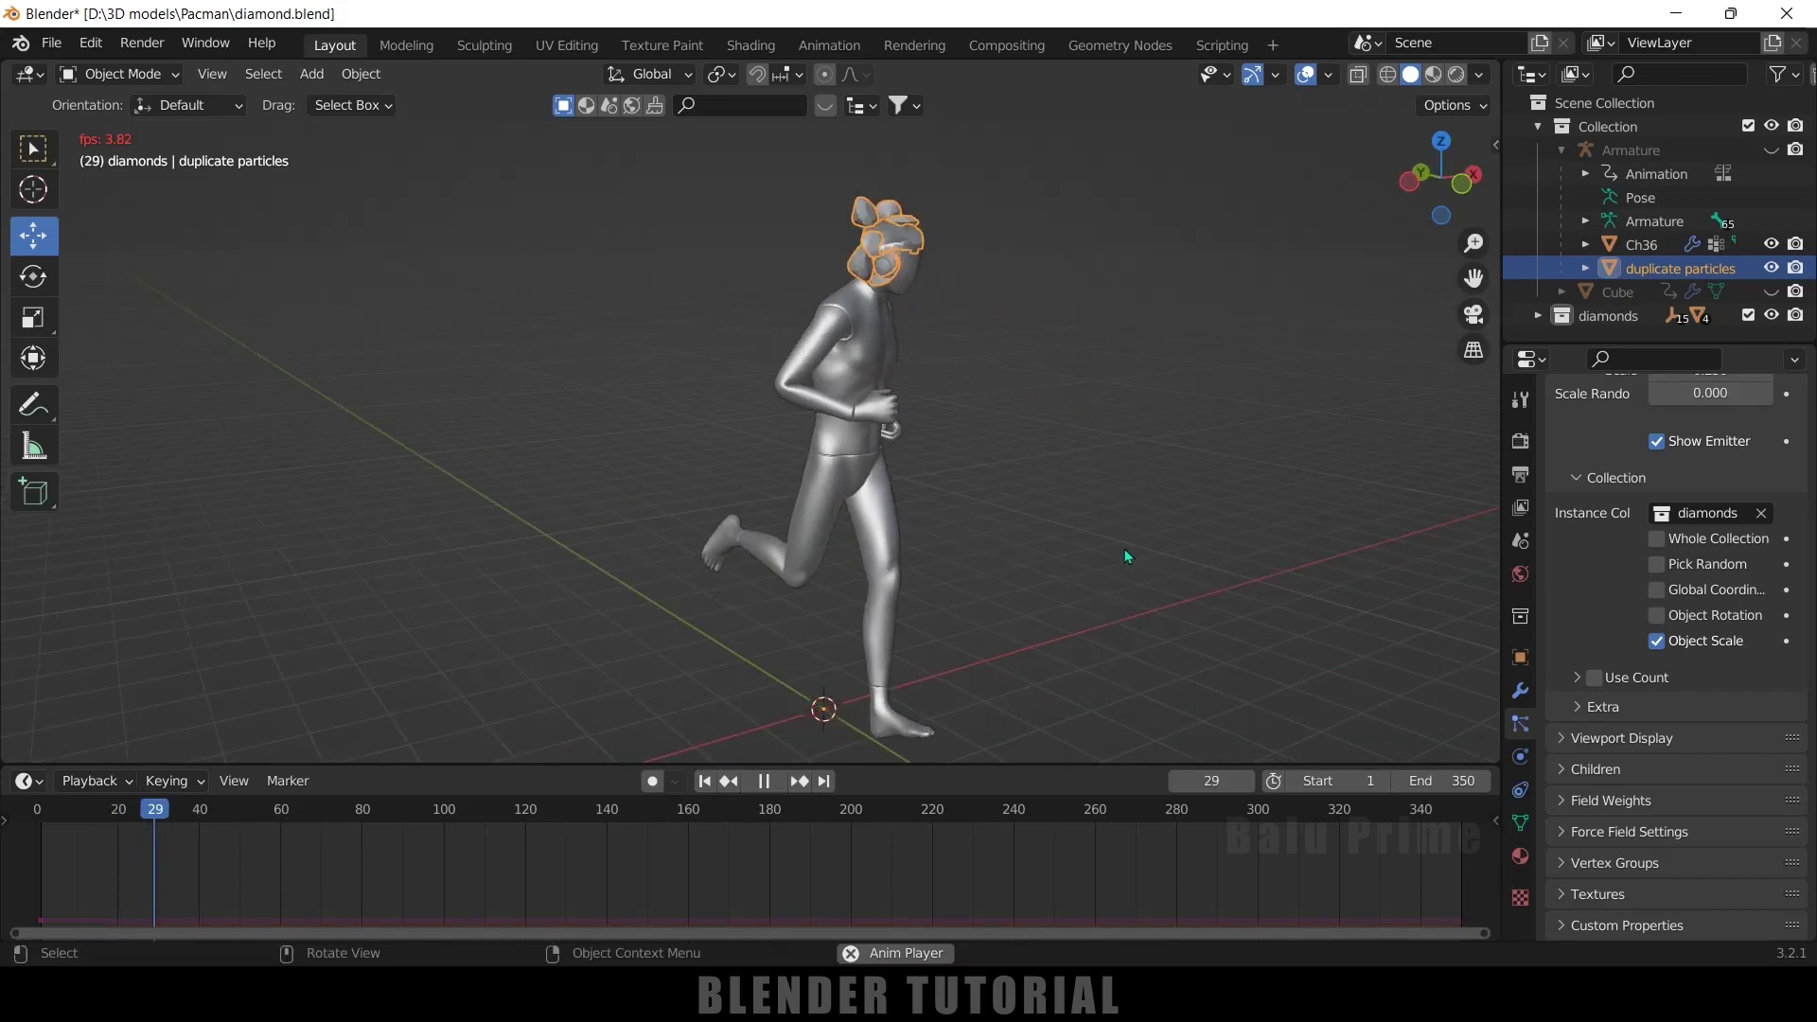
pyautogui.moveTo(1048, 534); pyautogui.dragTo(1035, 443, button='middle')
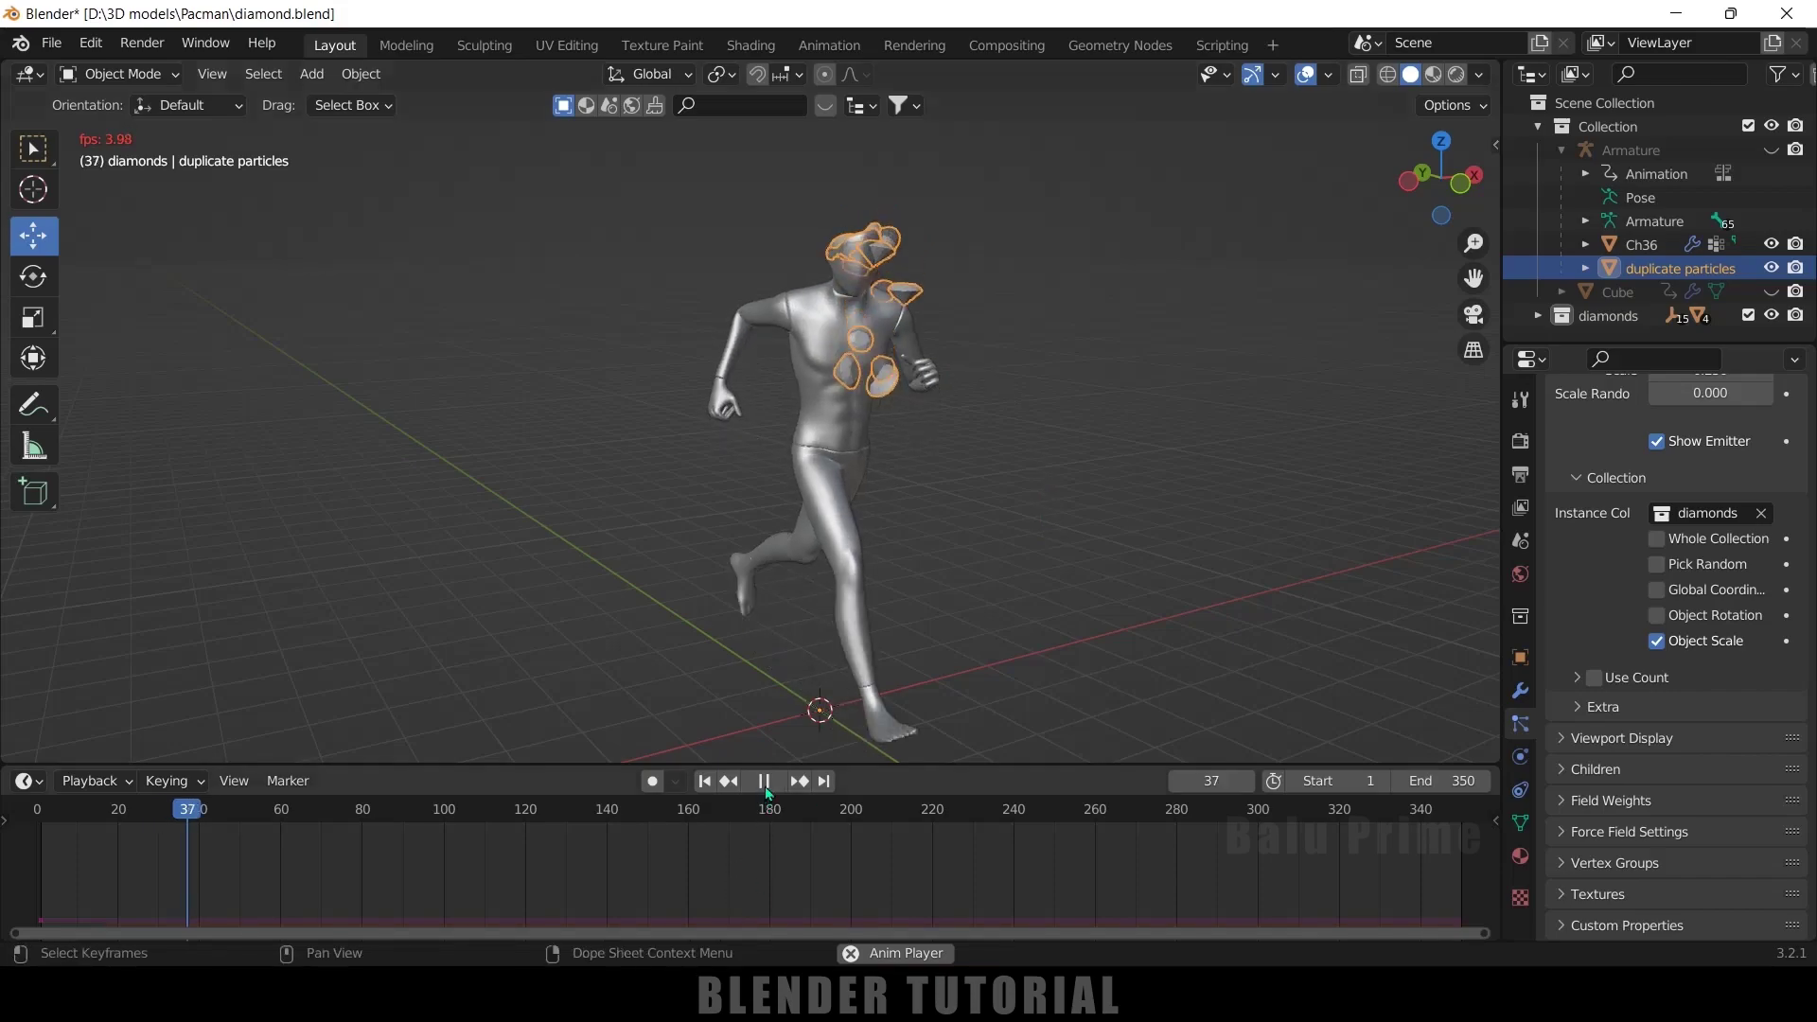
pyautogui.press('space')
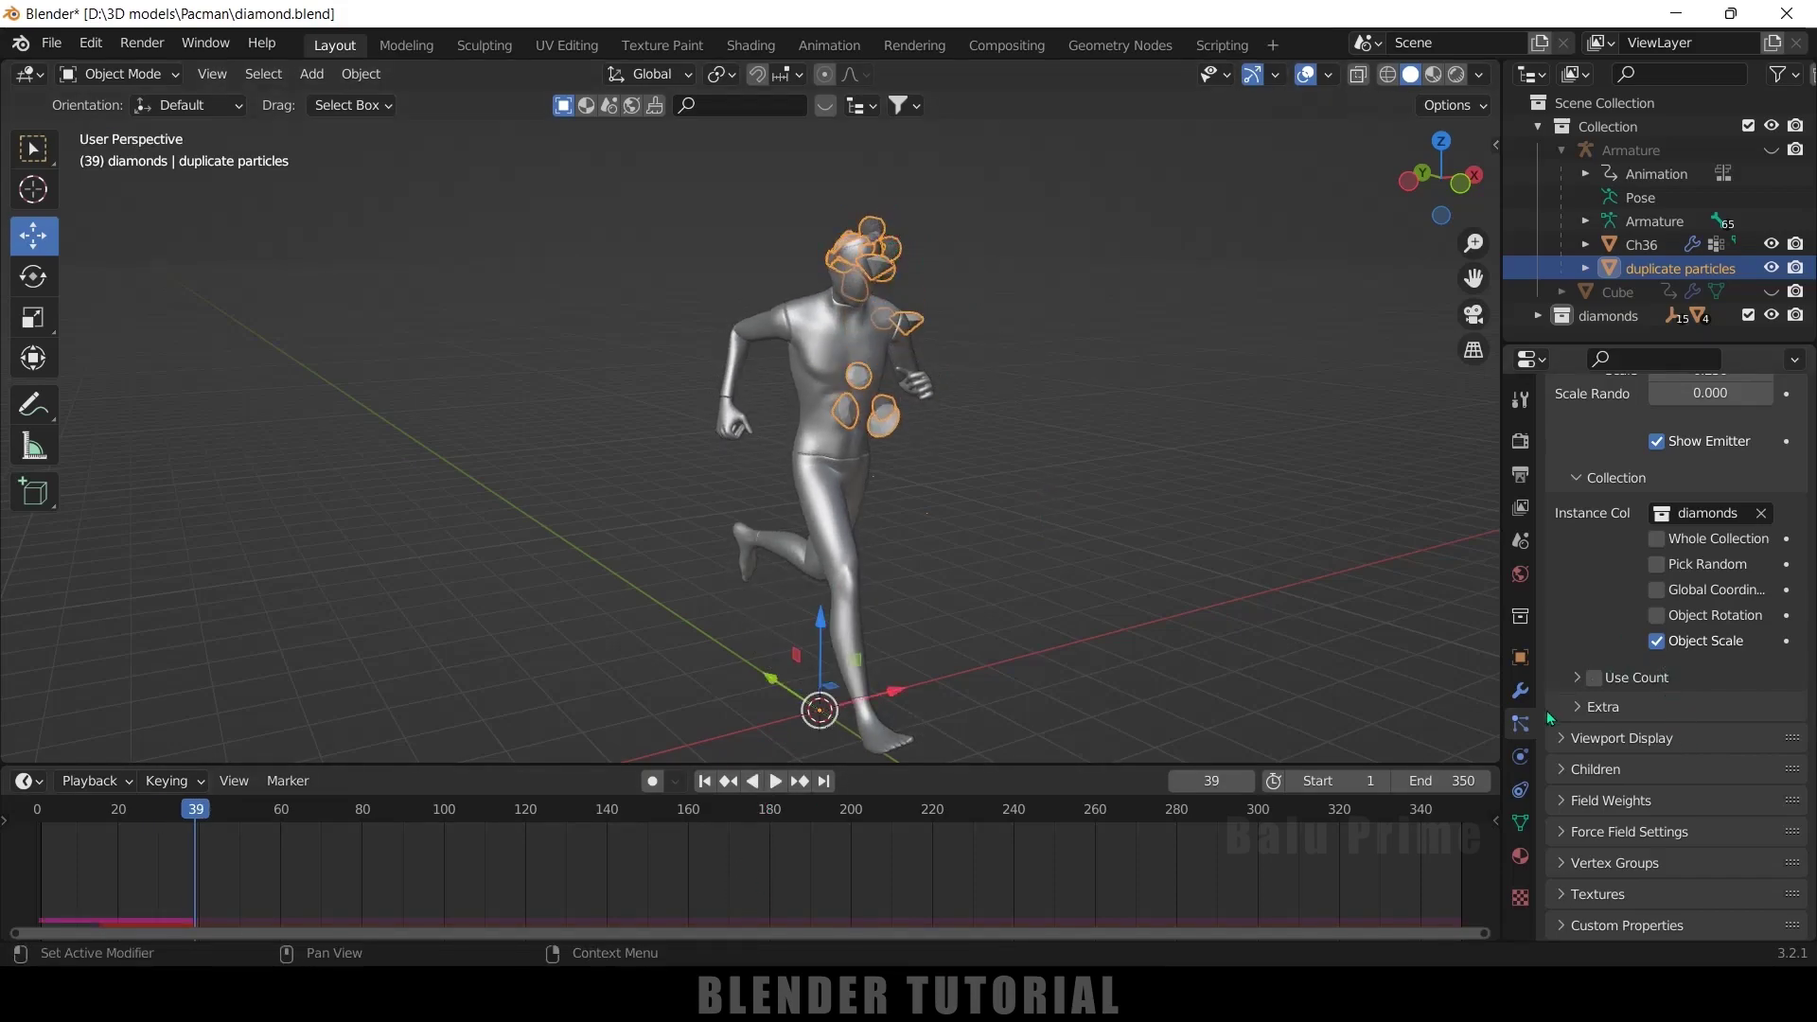
# Step: Set the particle render scale to 0.1 and play the animation to check the smaller diamonds
pyautogui.scroll(6, 1549, 719)
pyautogui.click(1712, 597)
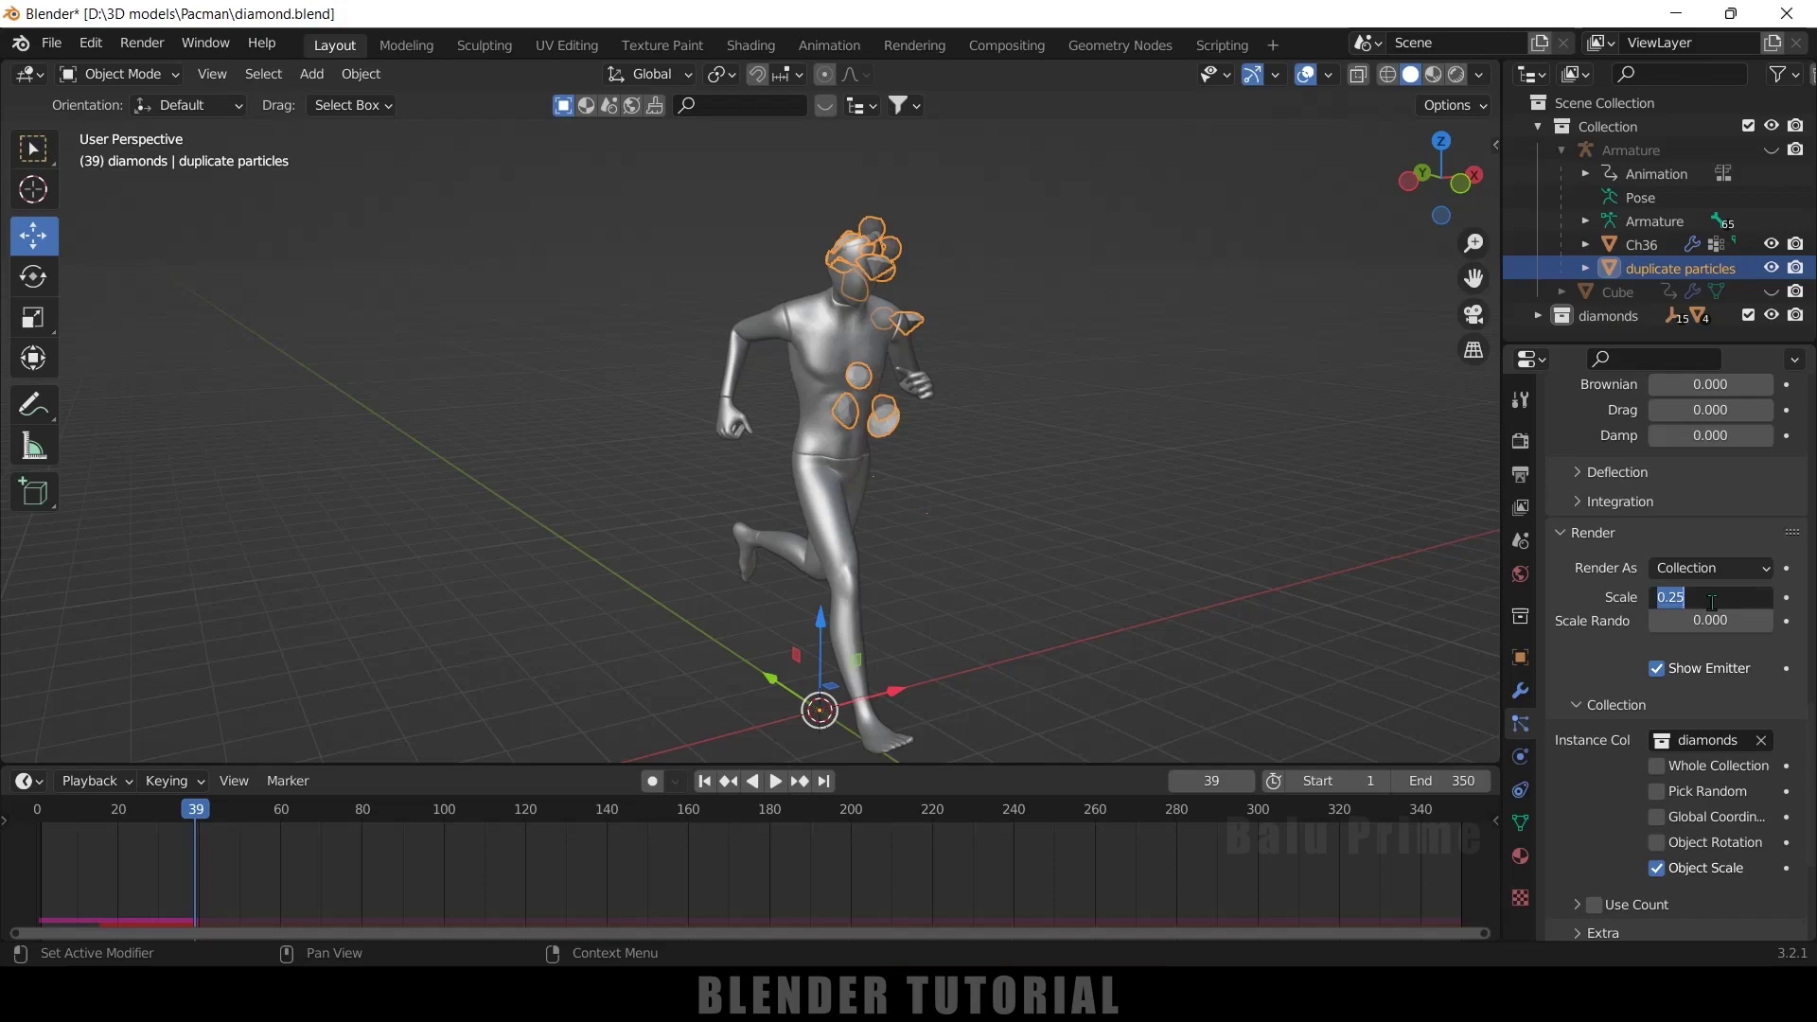
pyautogui.press('Return')
pyautogui.moveTo(961, 456); pyautogui.dragTo(844, 445, button='middle')
pyautogui.scroll(-4, 855, 542)
pyautogui.click(776, 782)
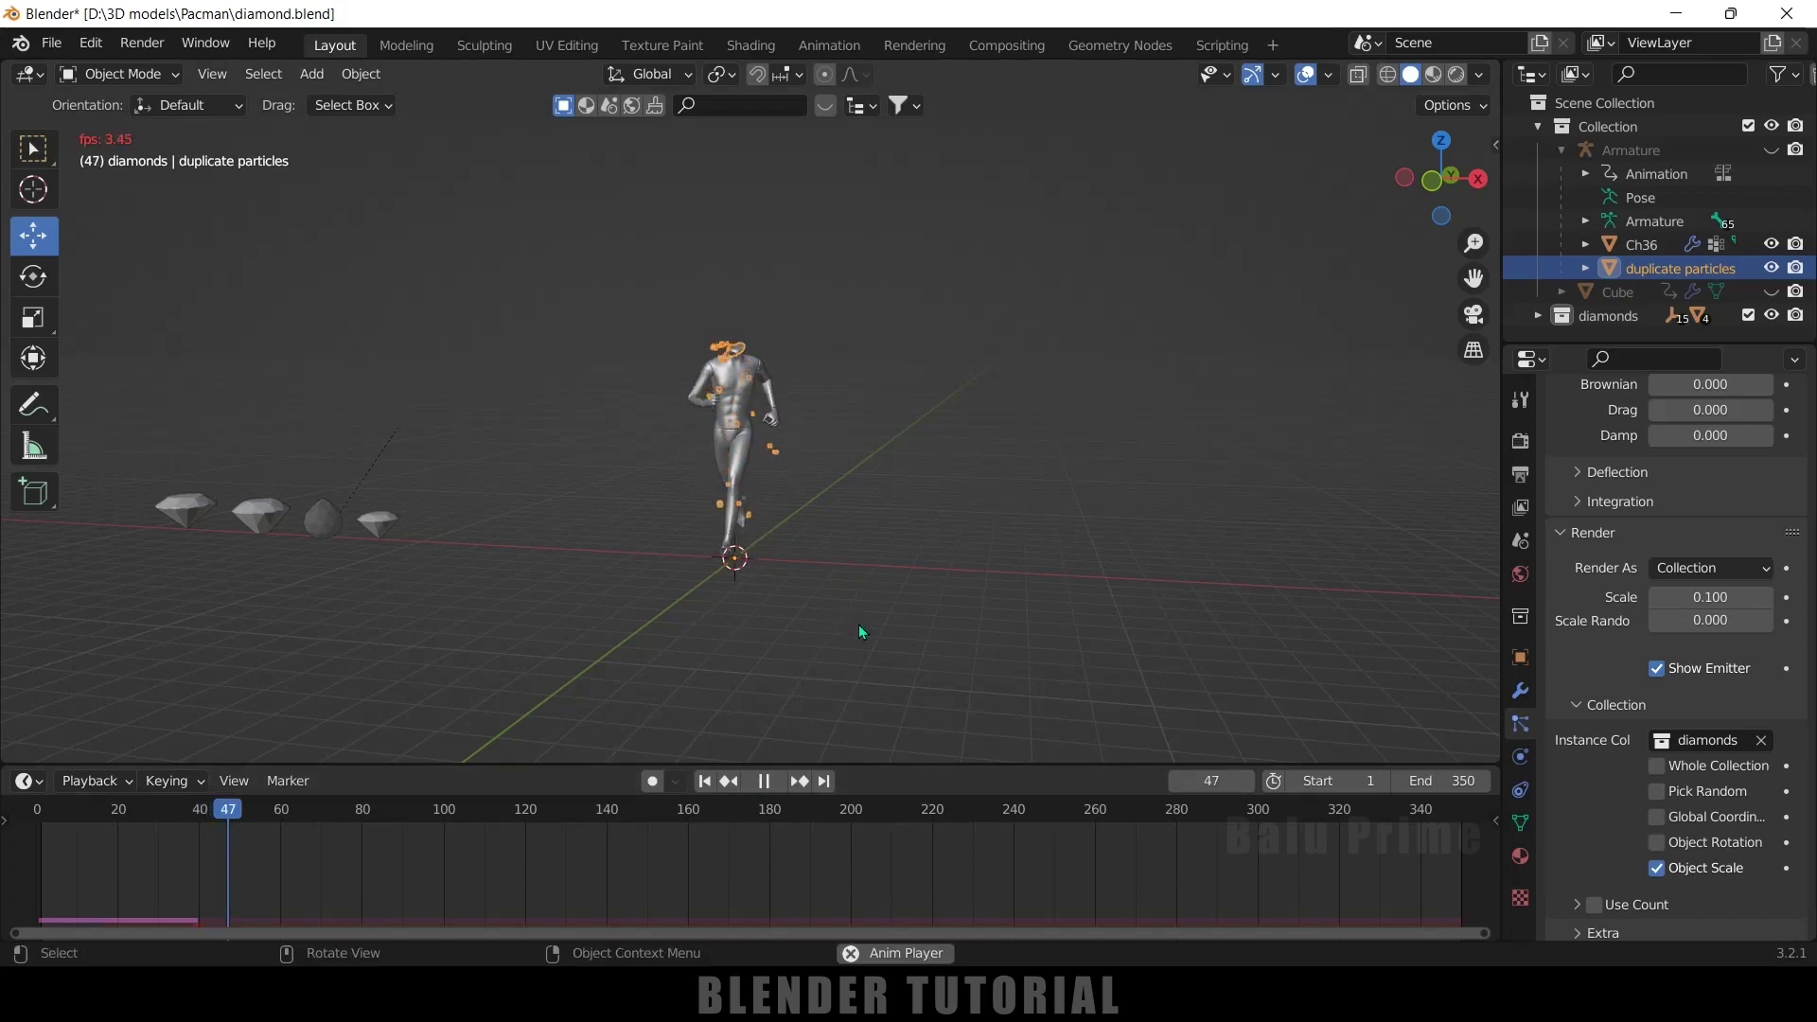
pyautogui.scroll(1, 859, 626)
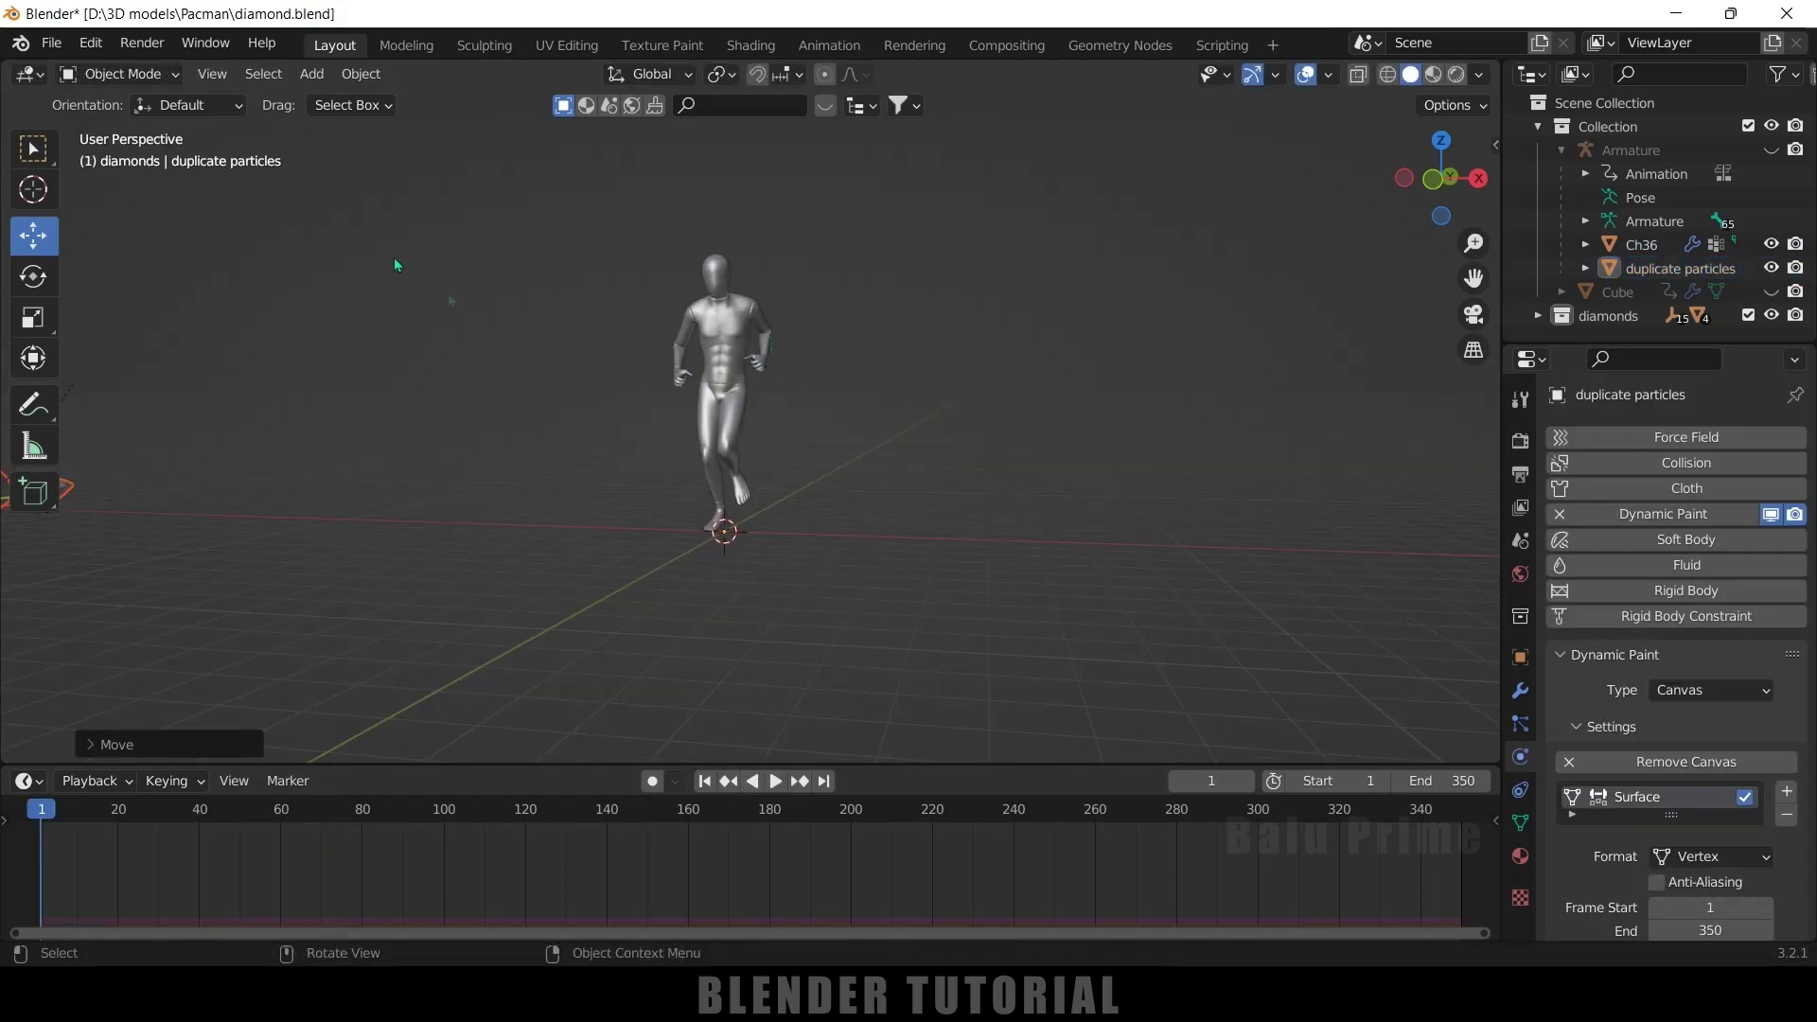
# Step: Add a plane under the character, scale it up into a large floor and give it Collision physics
pyautogui.click(311, 74)
pyautogui.moveTo(345, 102)
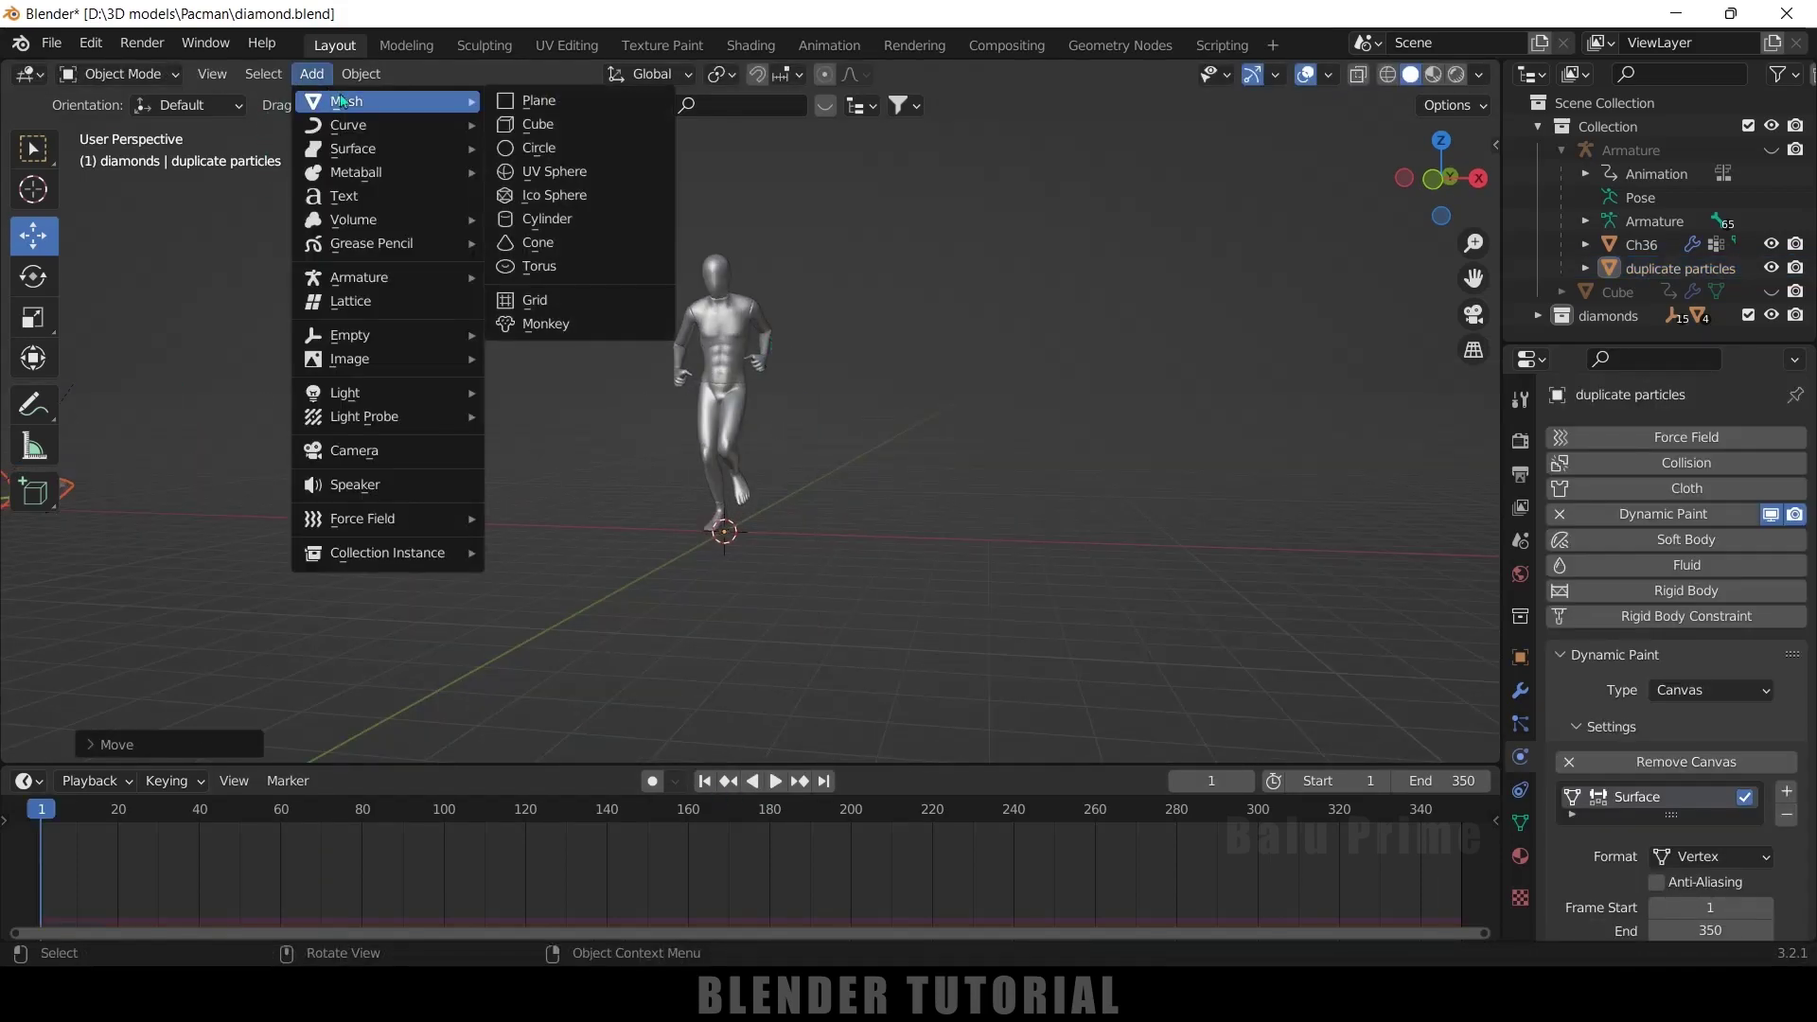
pyautogui.click(531, 102)
pyautogui.press('s')
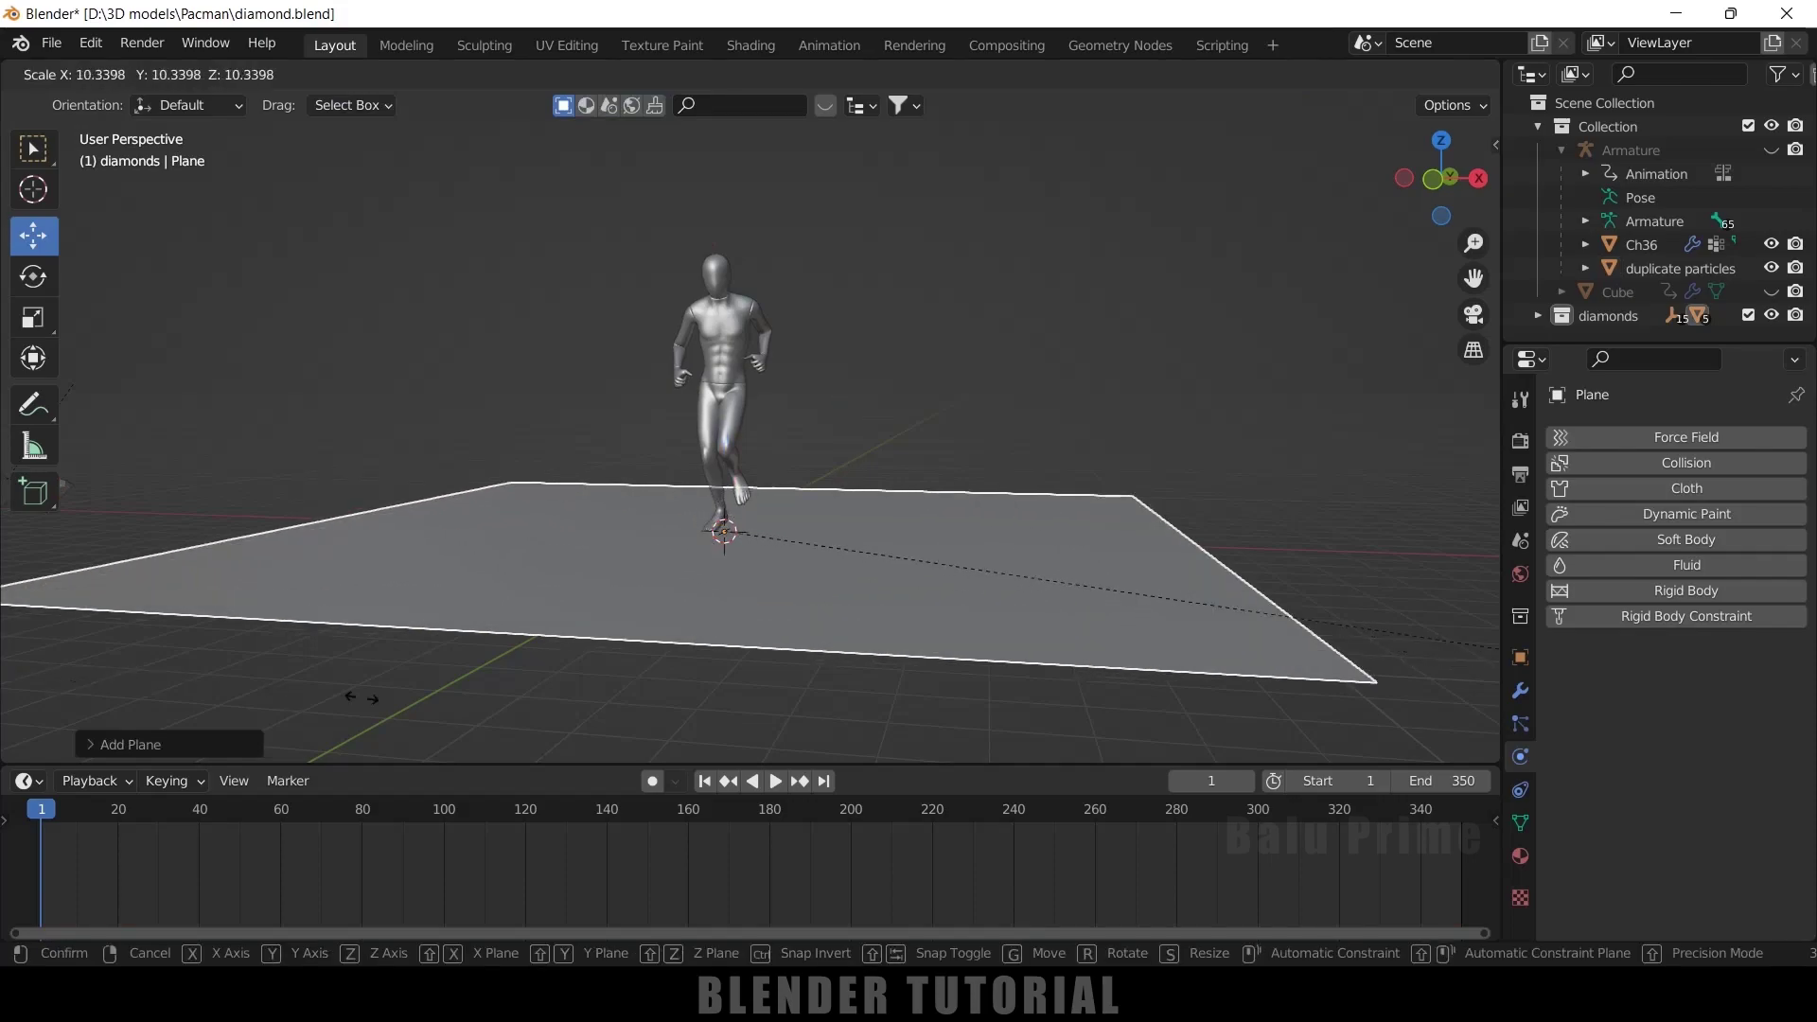
pyautogui.click(190, 547)
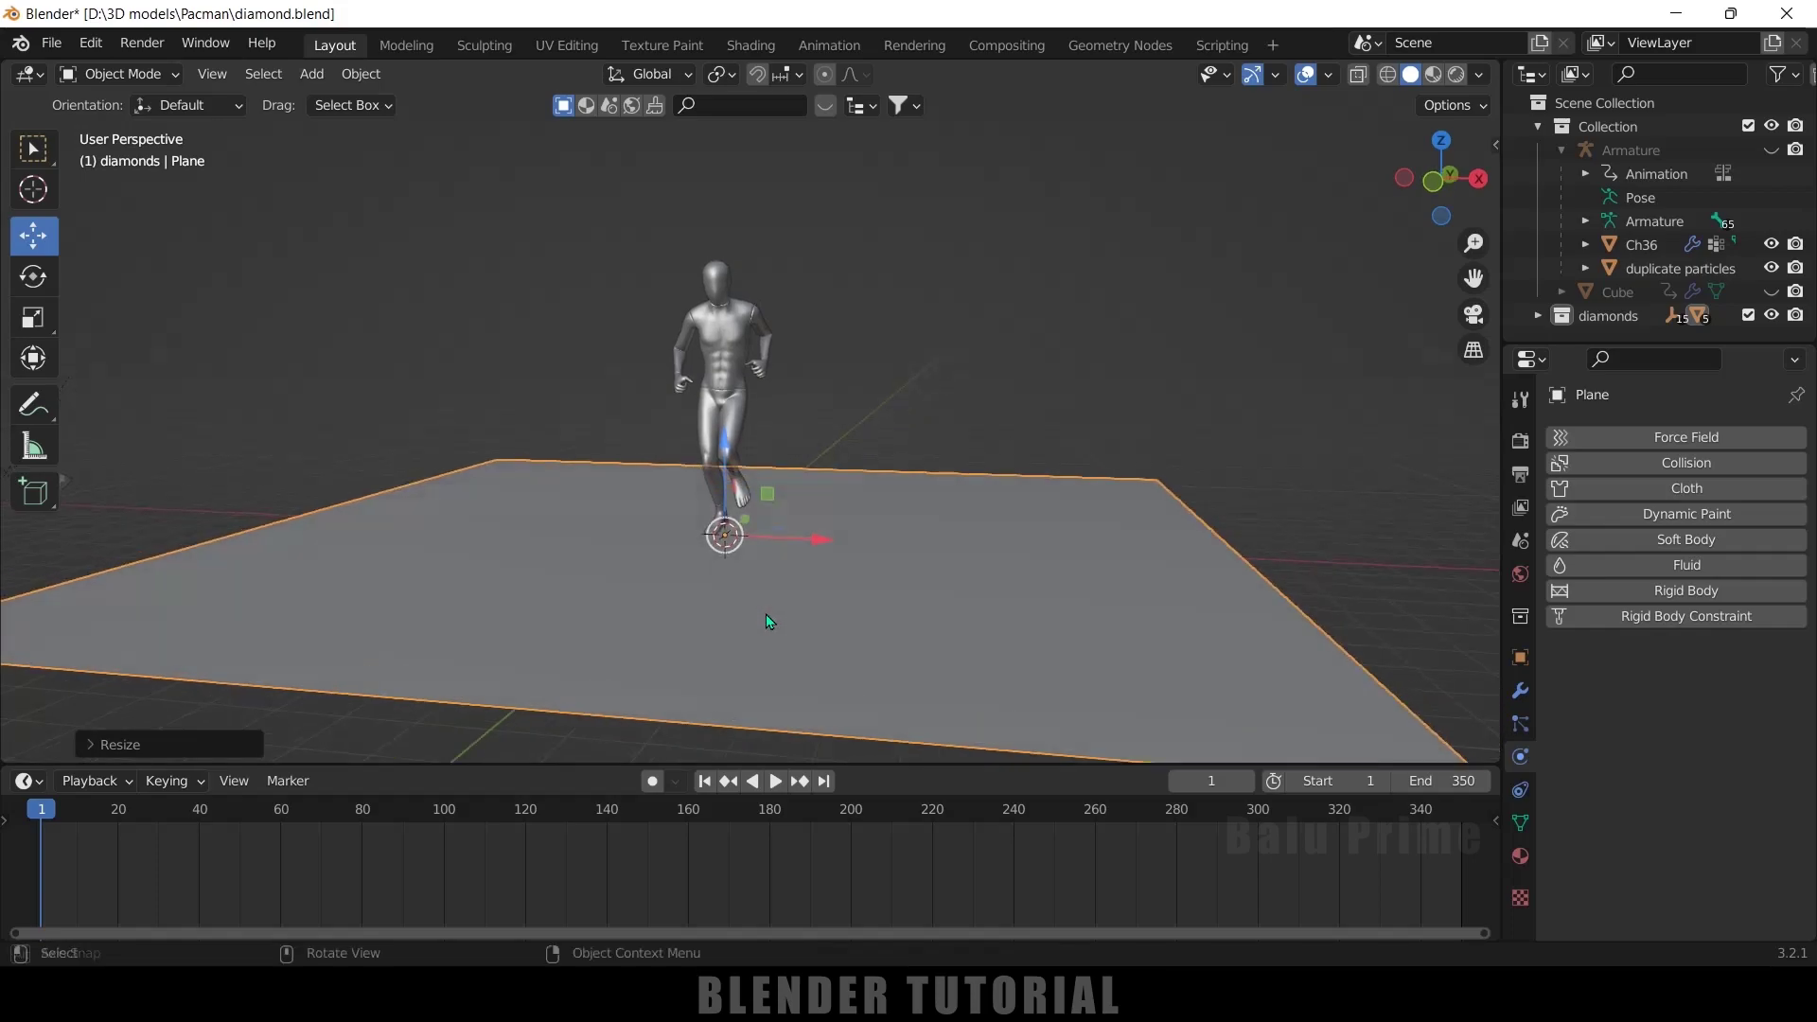
pyautogui.keyDown('shift'); pyautogui.moveTo(765, 613); pyautogui.dragTo(765, 570, button='middle'); pyautogui.keyUp('shift')
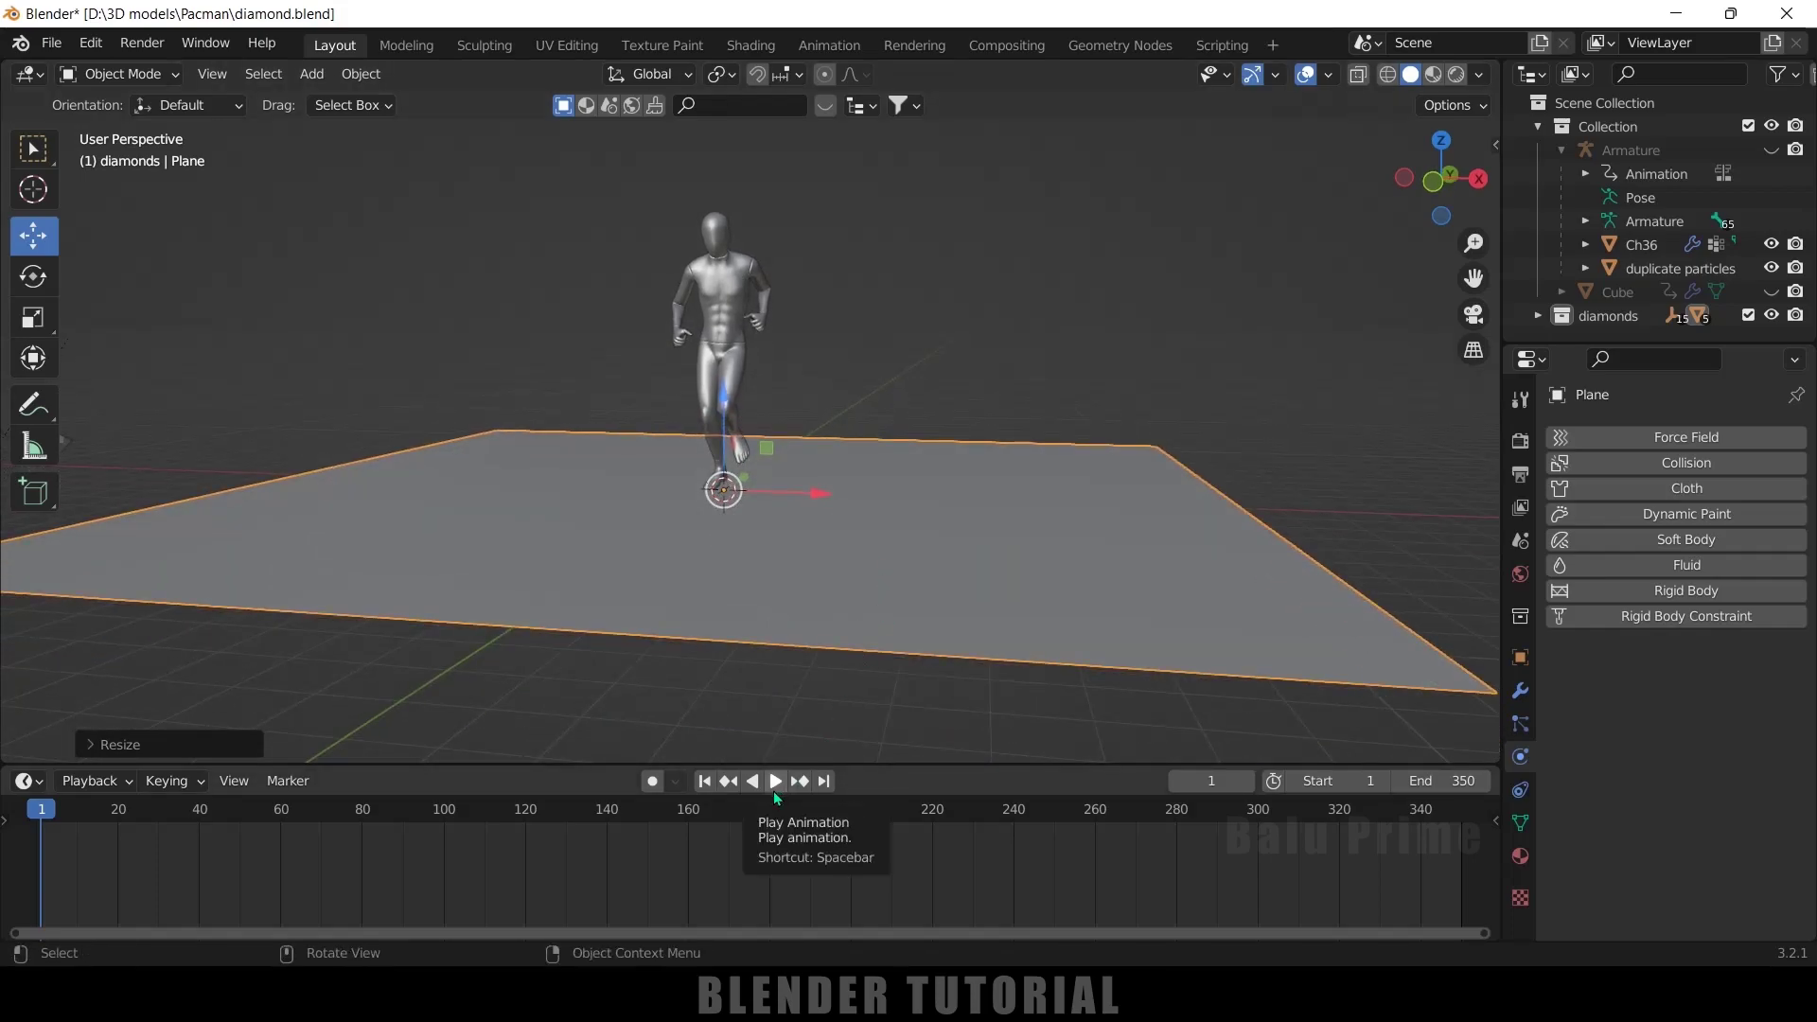
pyautogui.click(1086, 539)
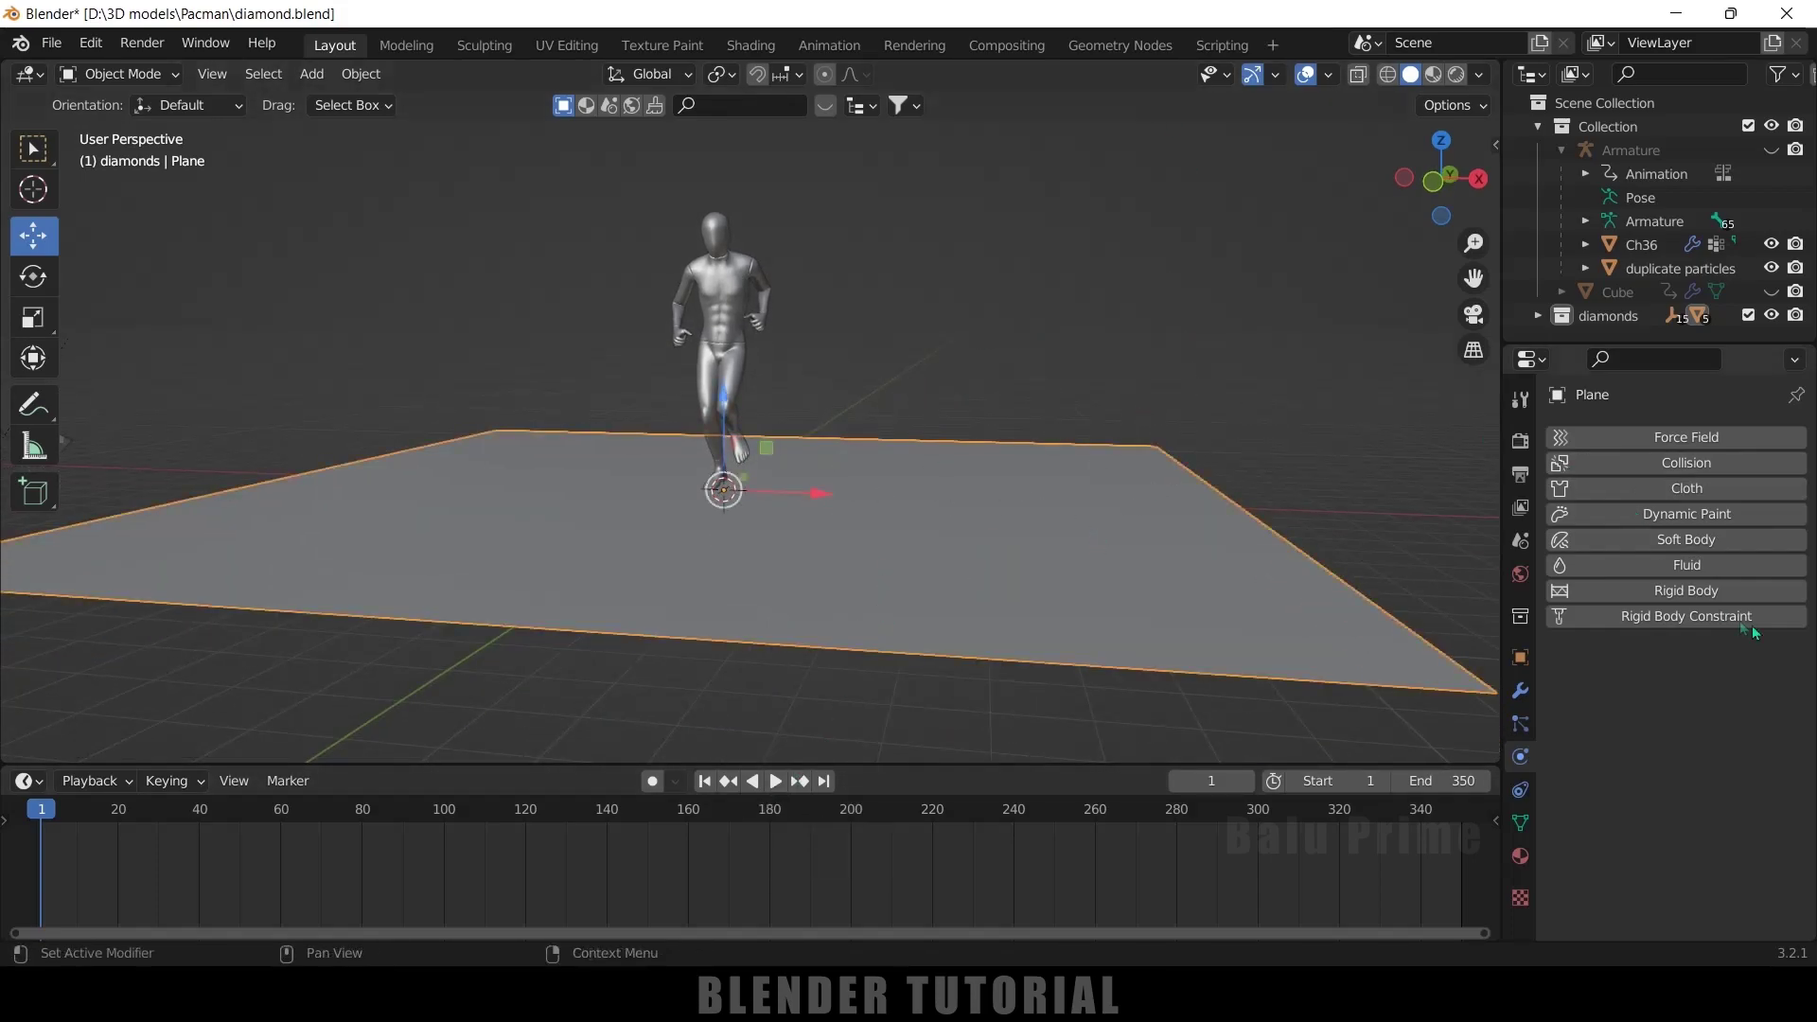
pyautogui.click(1685, 463)
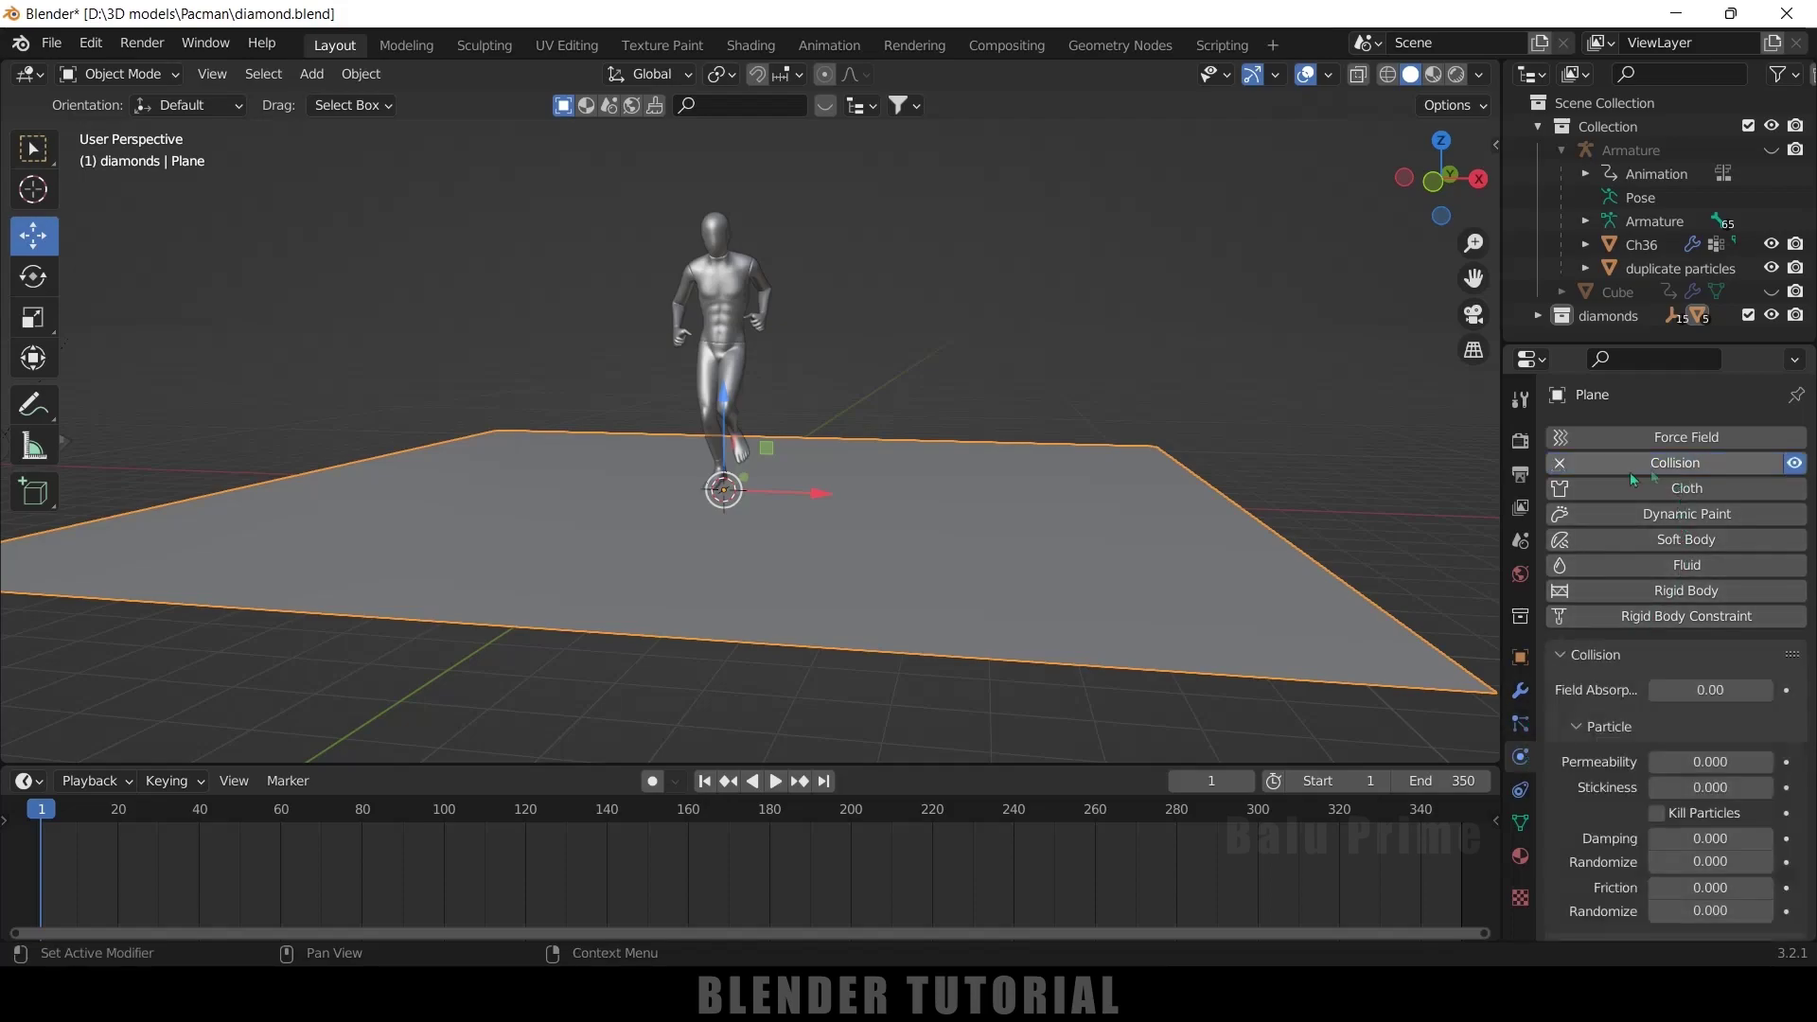
# Step: Play the animation and inspect how the particles behave with the floor plane in the scene
pyautogui.click(775, 782)
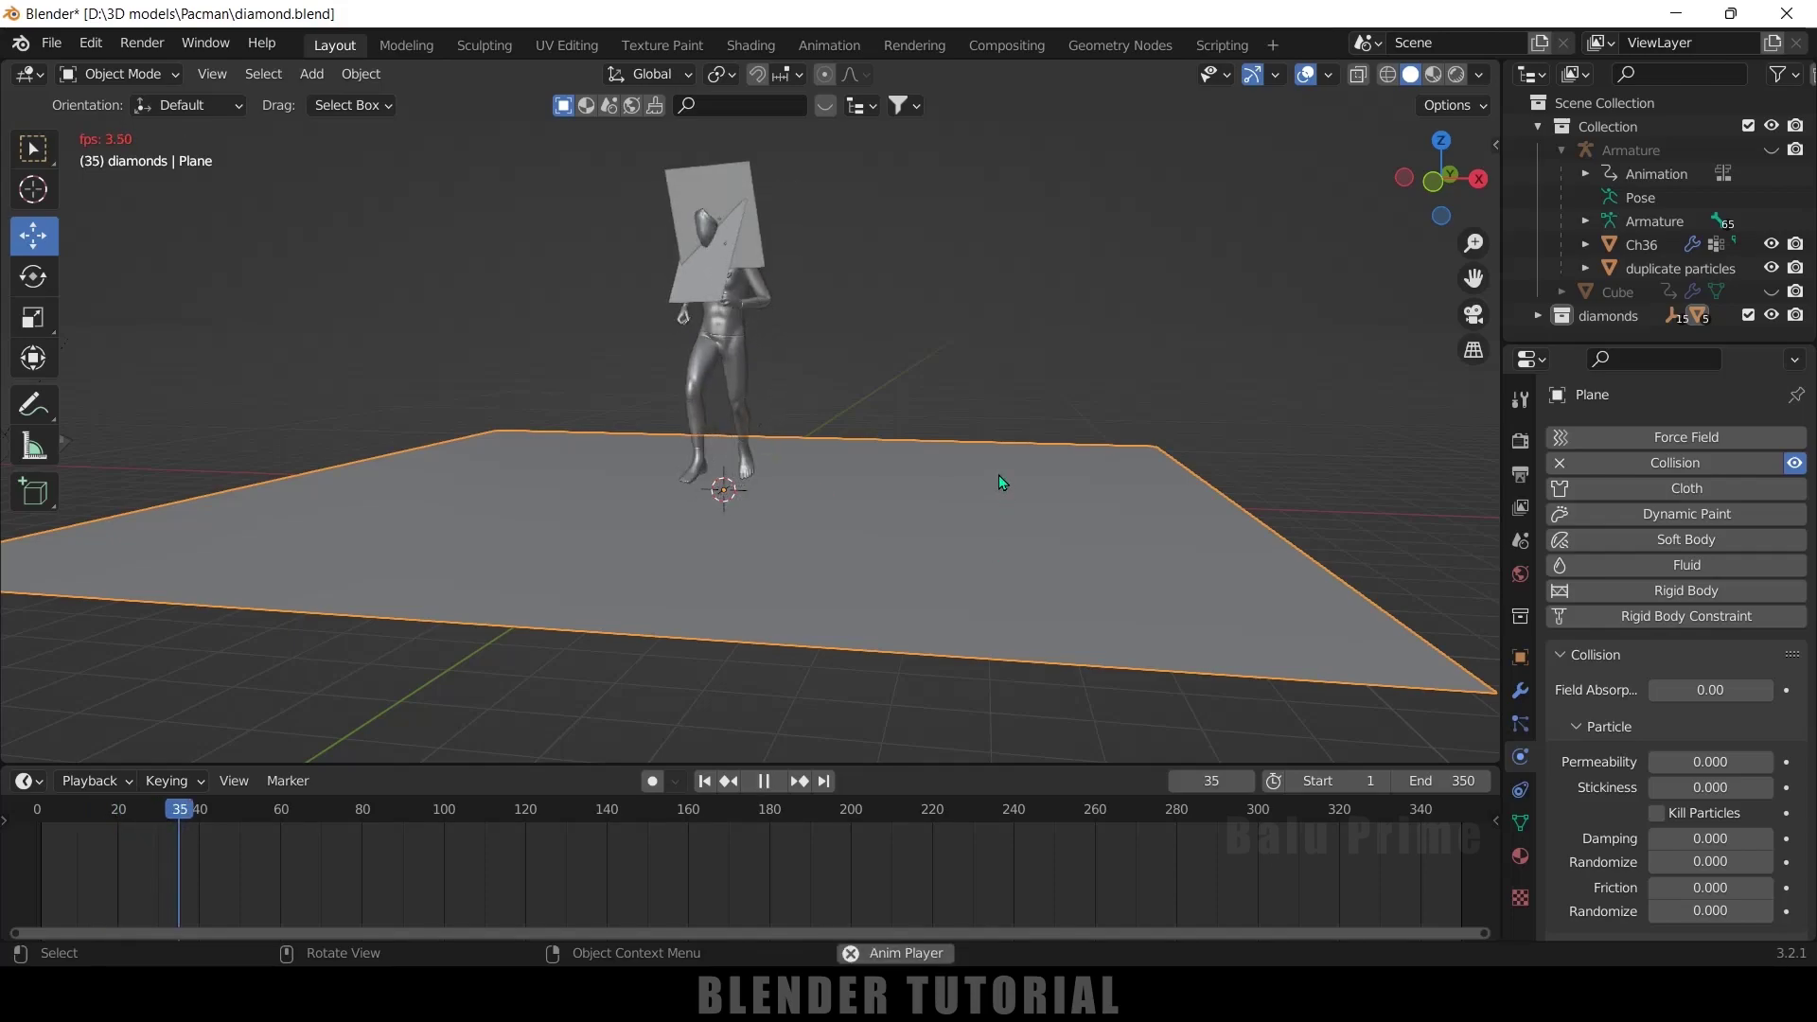
pyautogui.press('space')
pyautogui.moveTo(997, 474); pyautogui.dragTo(904, 421, button='middle')
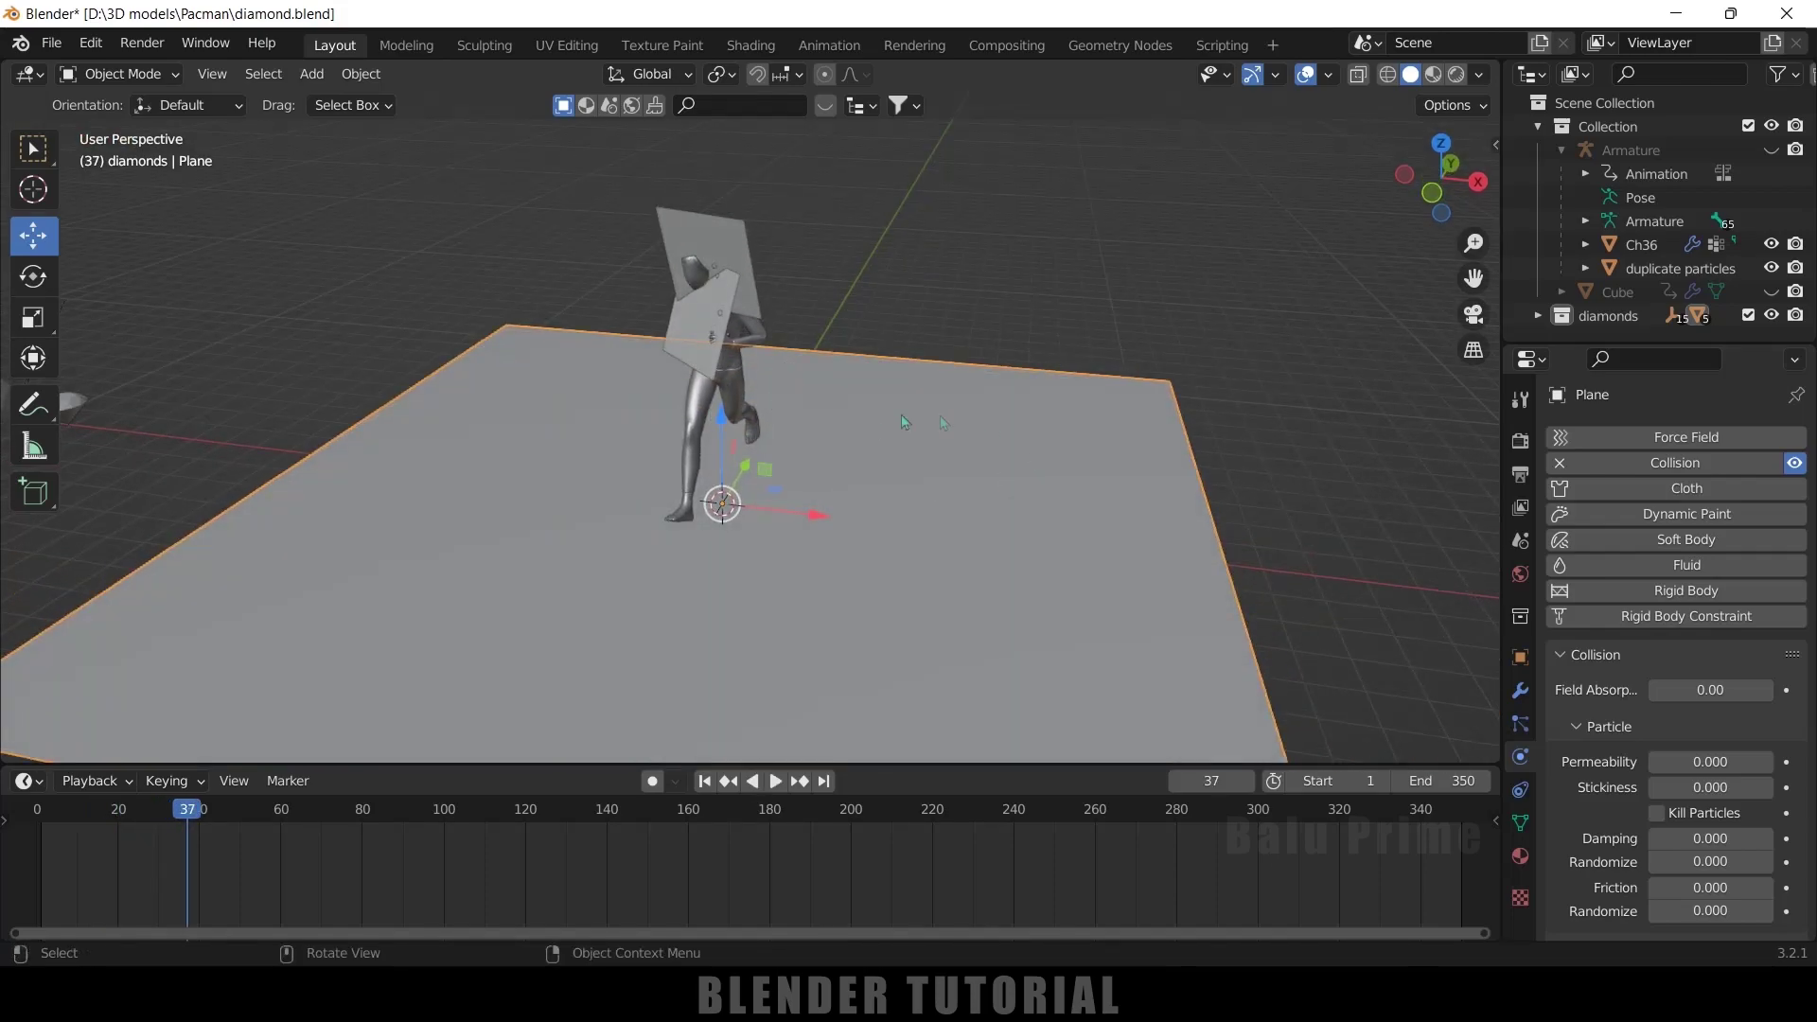
# Step: Delete the floor plane from the diamonds collection
pyautogui.click(1538, 317)
pyautogui.scroll(-3, 1550, 290)
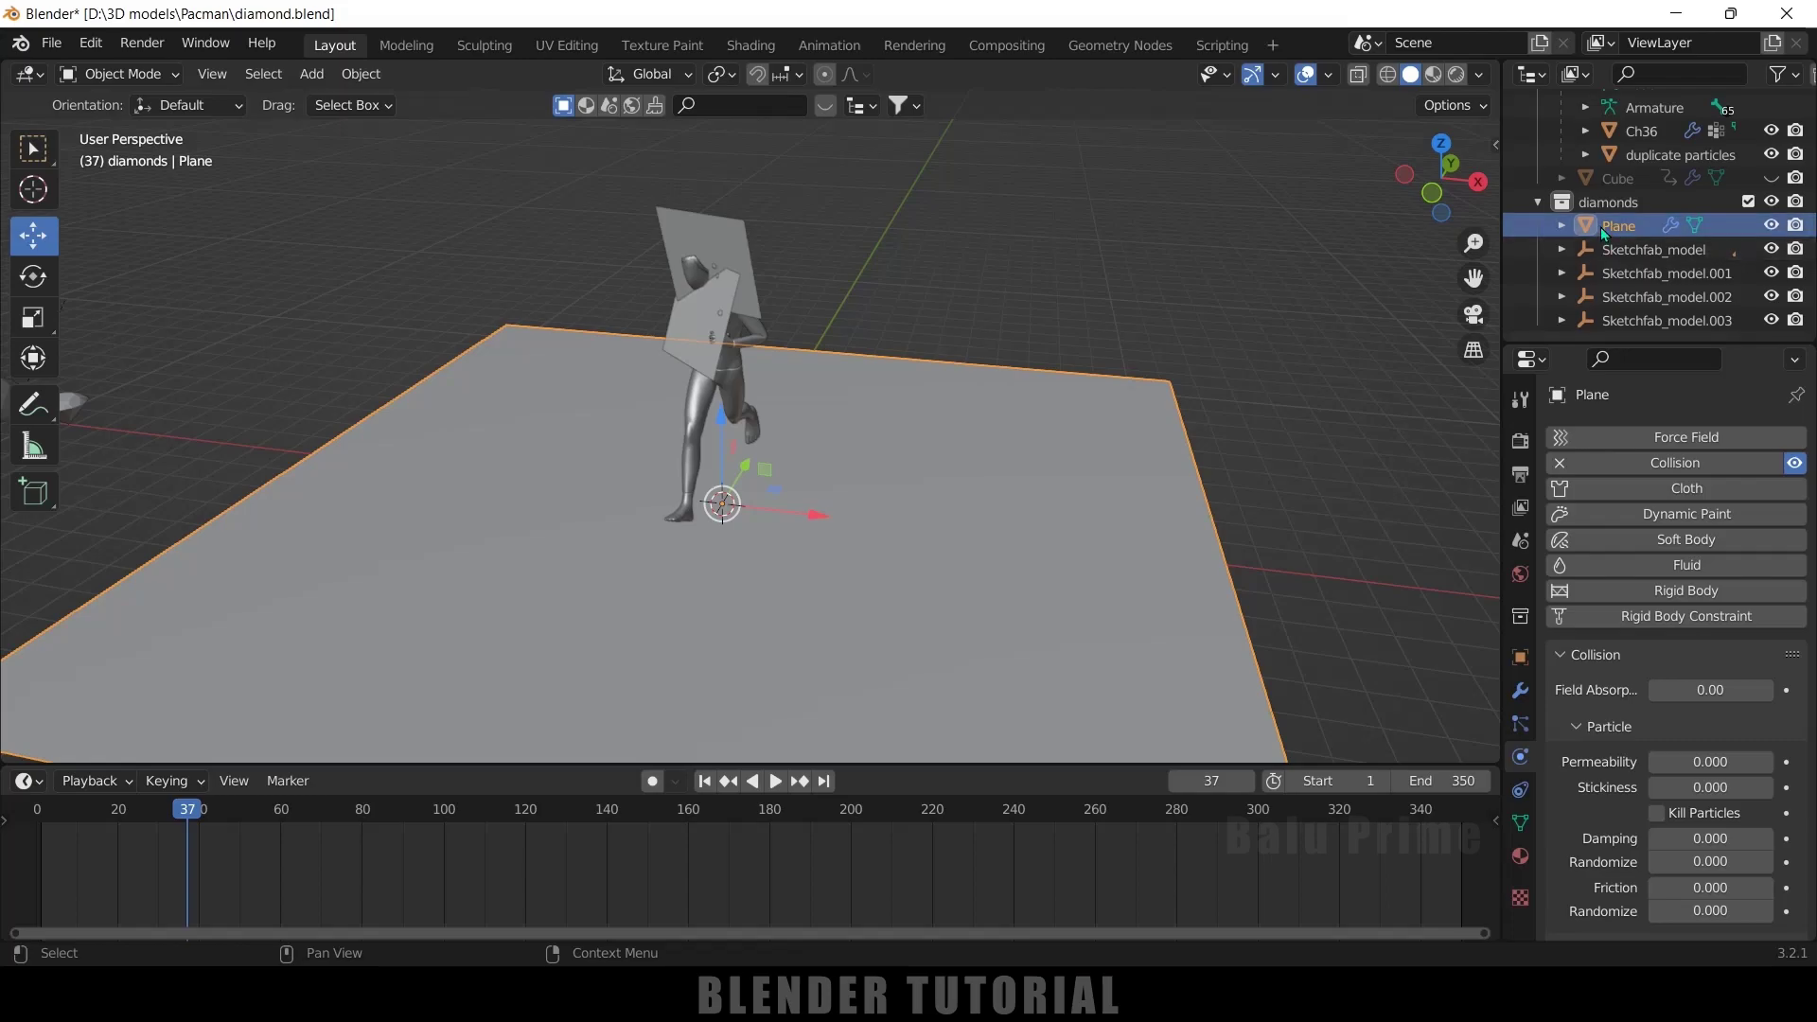
pyautogui.press('Delete')
pyautogui.scroll(3, 1560, 305)
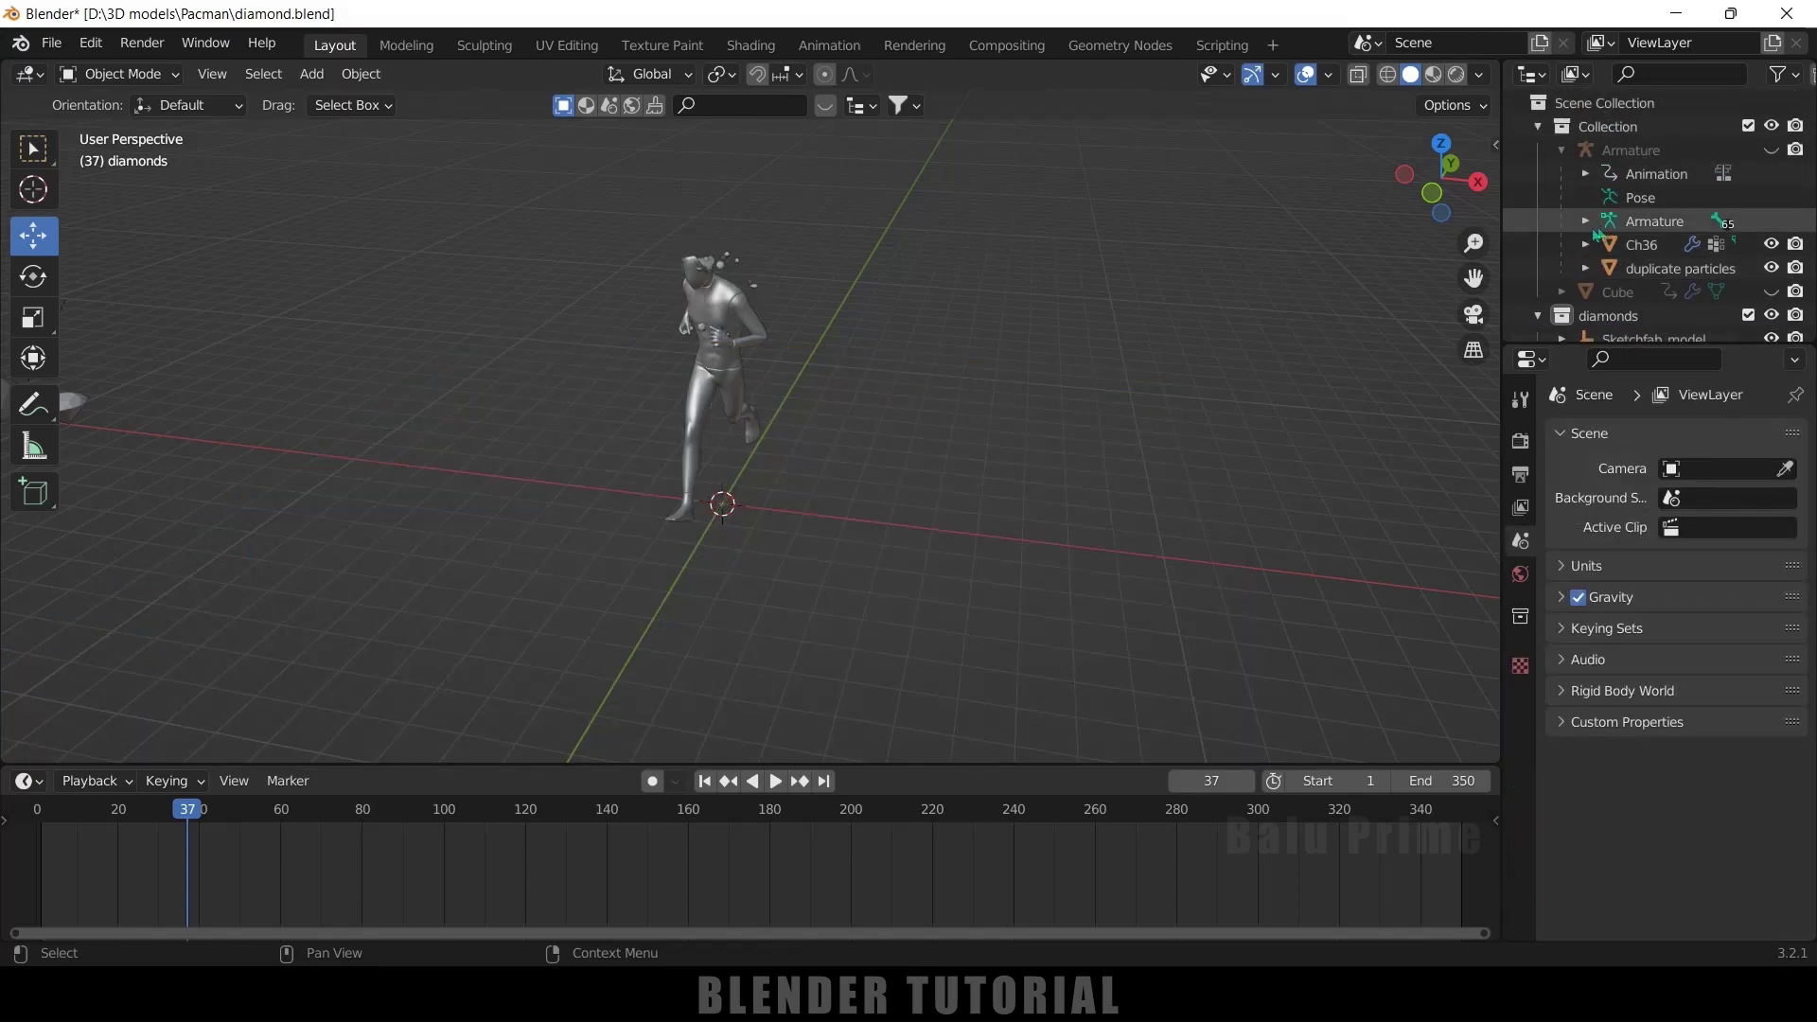
pyautogui.click(1537, 316)
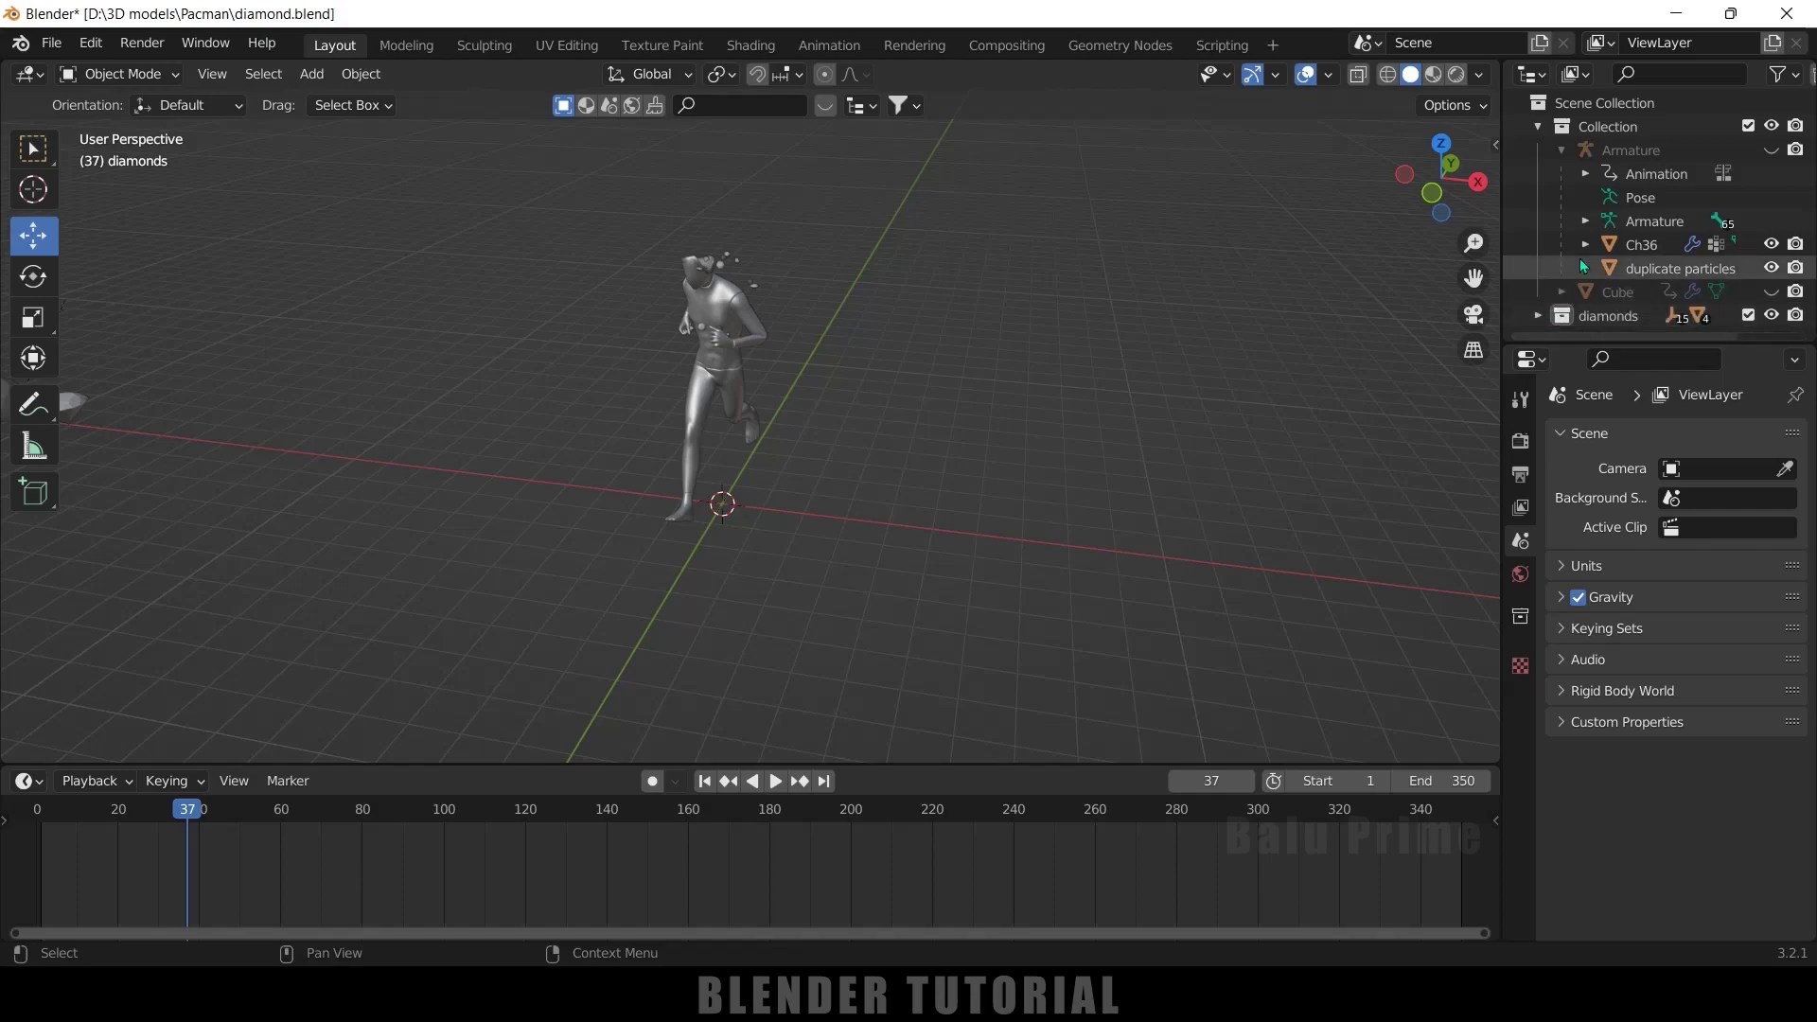
# Step: Add a new plane directly in the Scene Collection and scale it up into a large floor under the character
pyautogui.click(1615, 103)
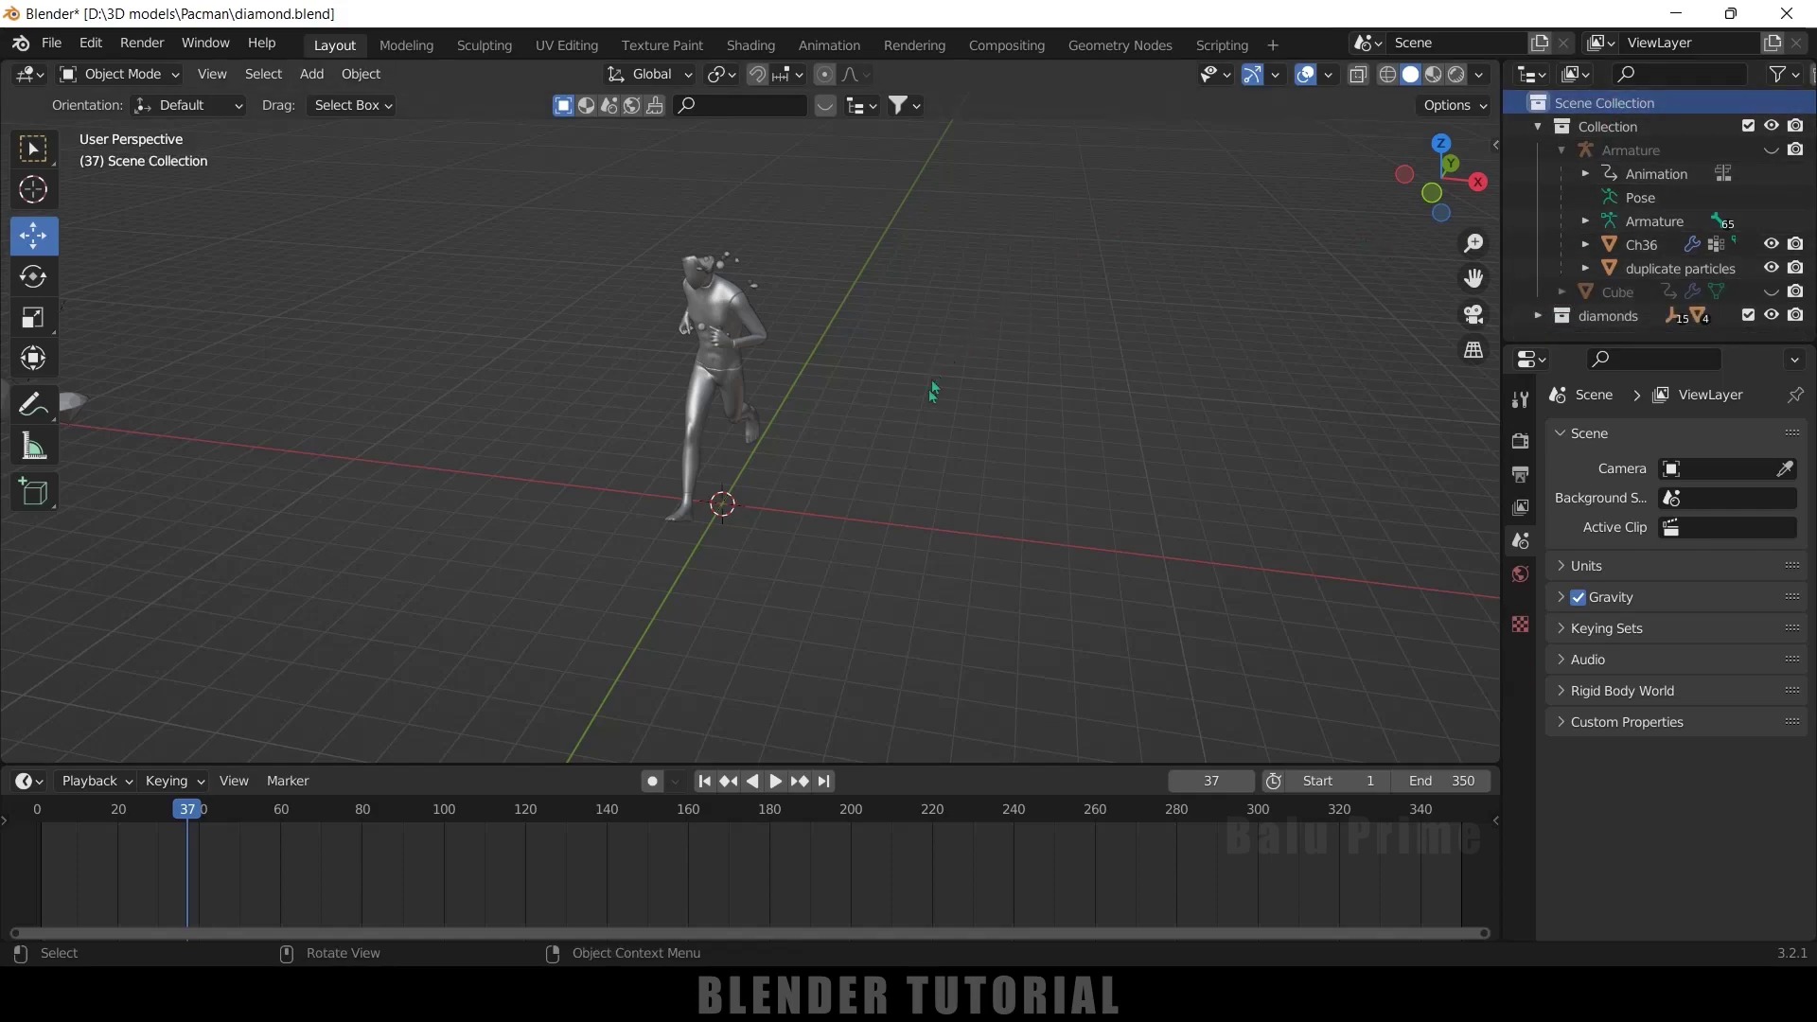
pyautogui.click(311, 74)
pyautogui.moveTo(341, 97)
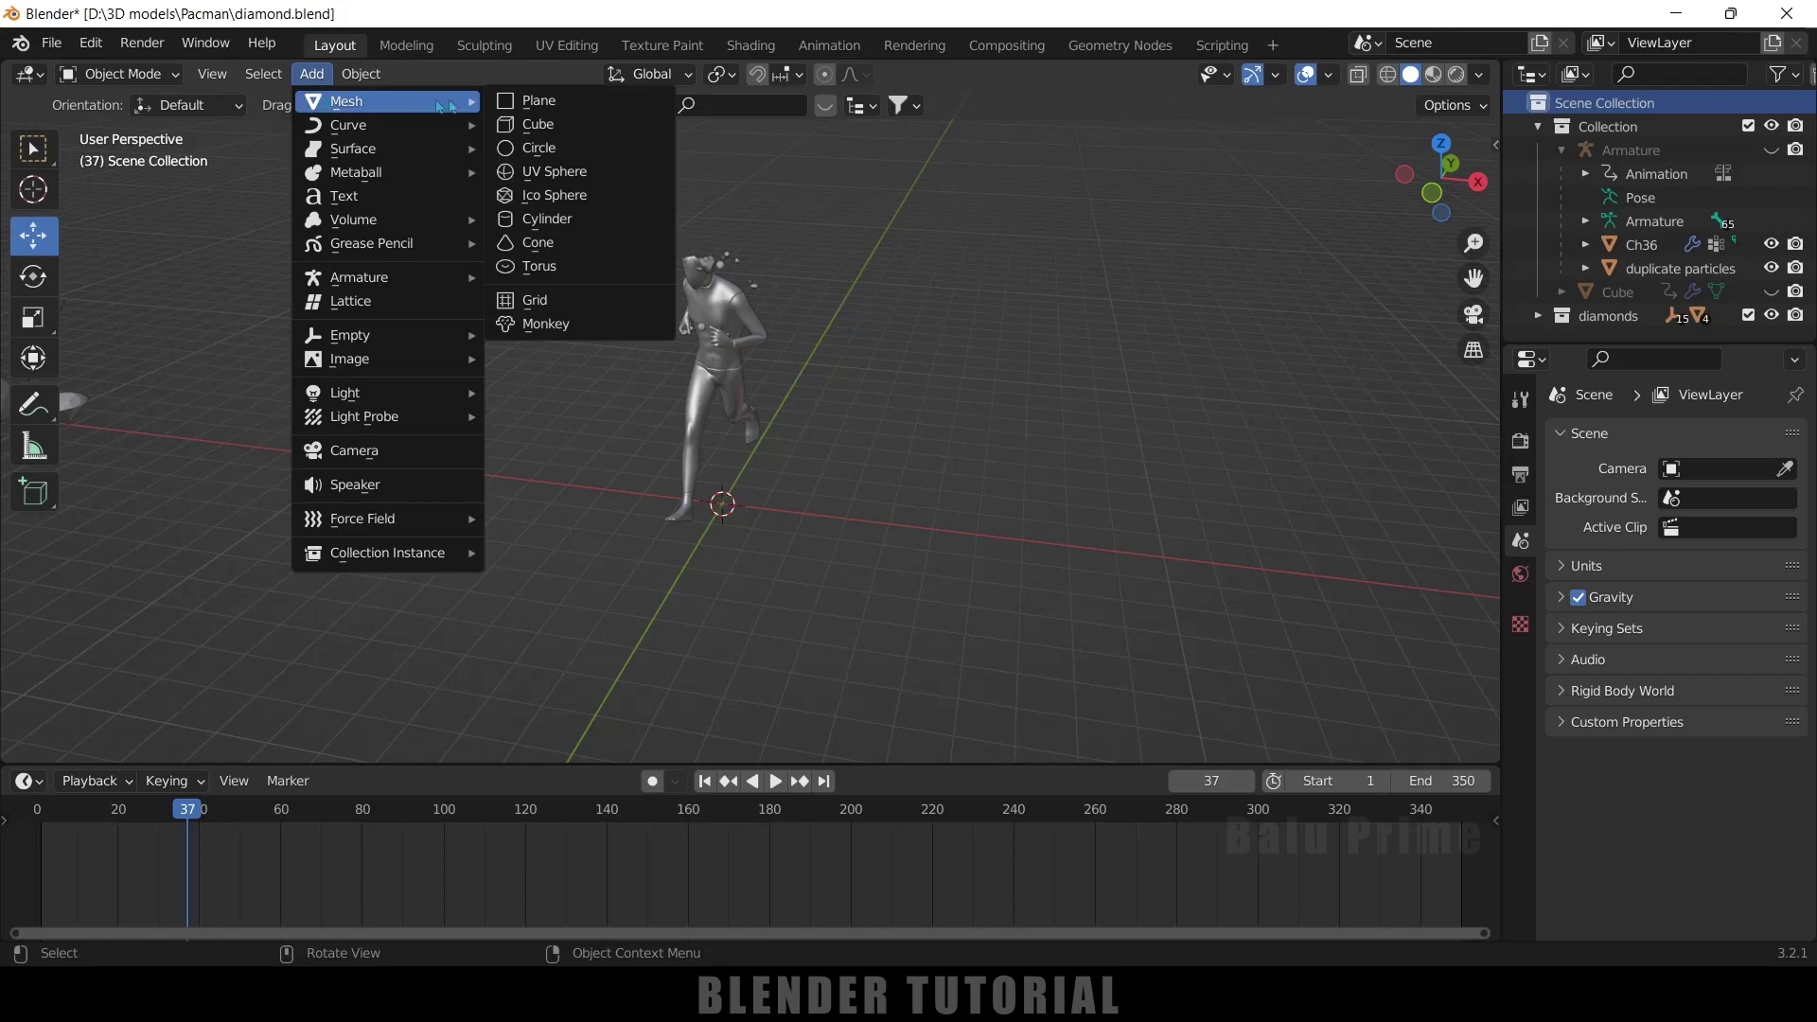
pyautogui.click(568, 100)
pyautogui.press('s')
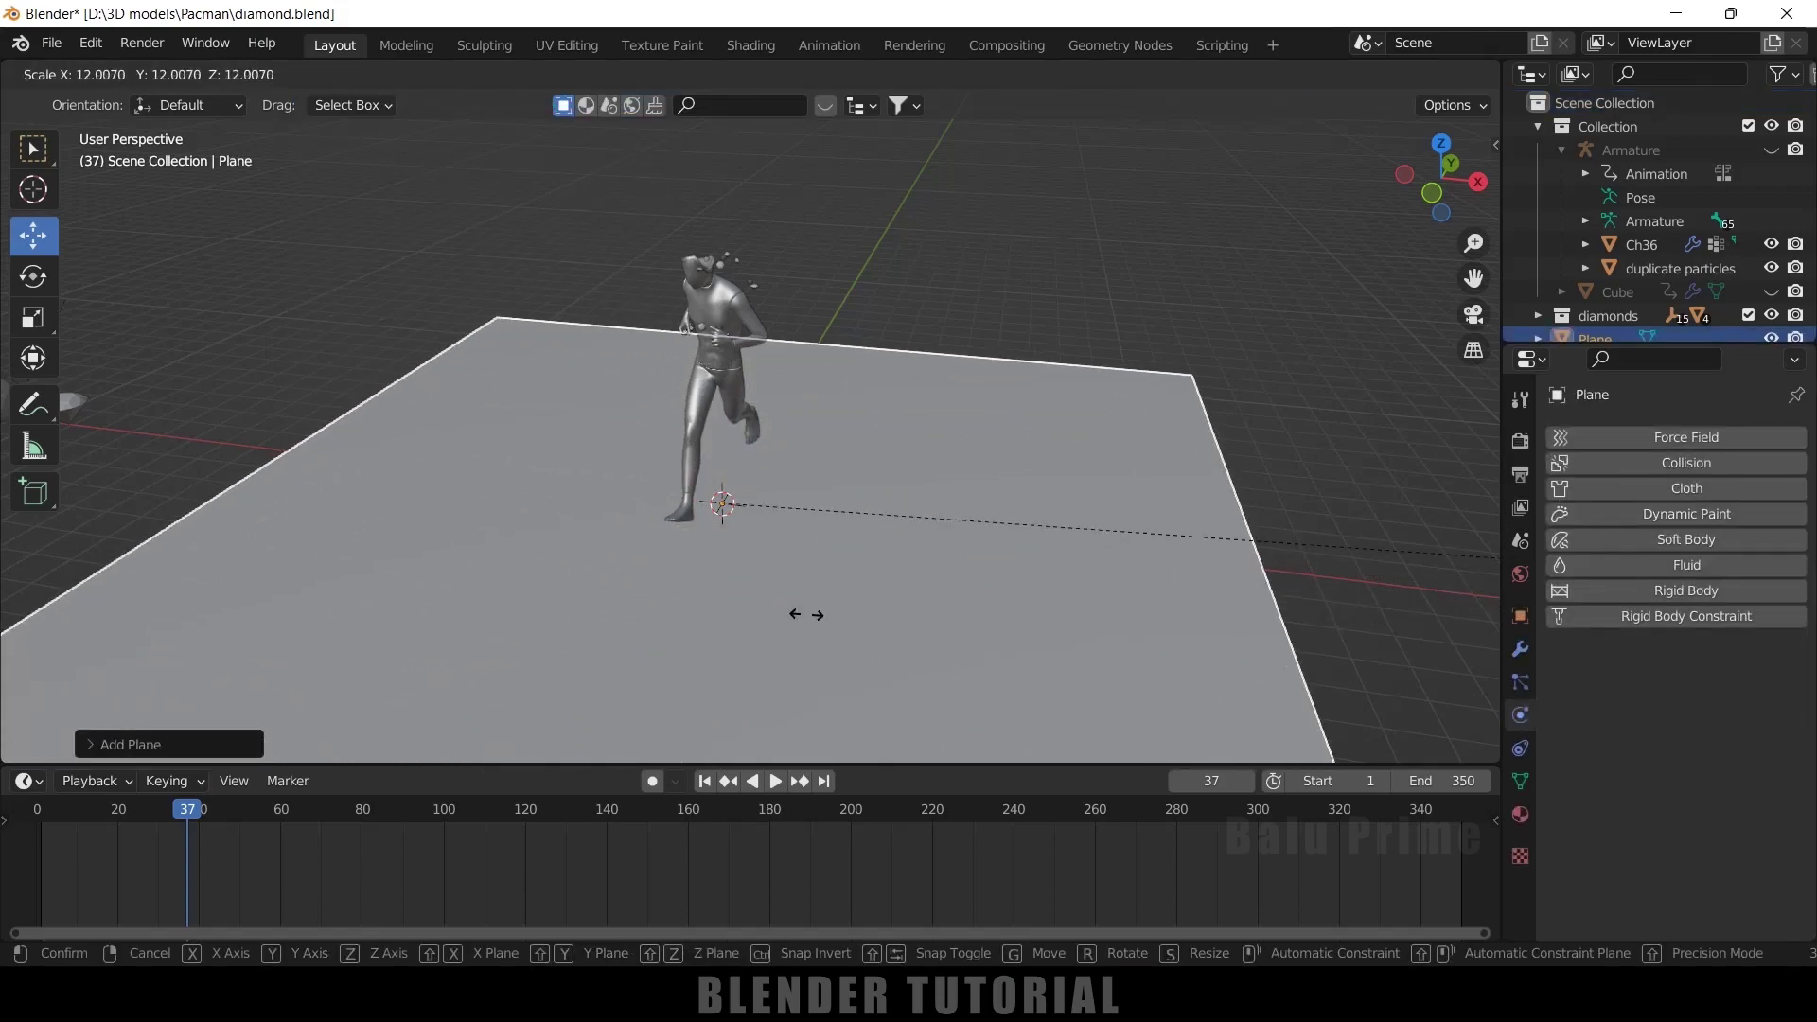
pyautogui.click(1104, 602)
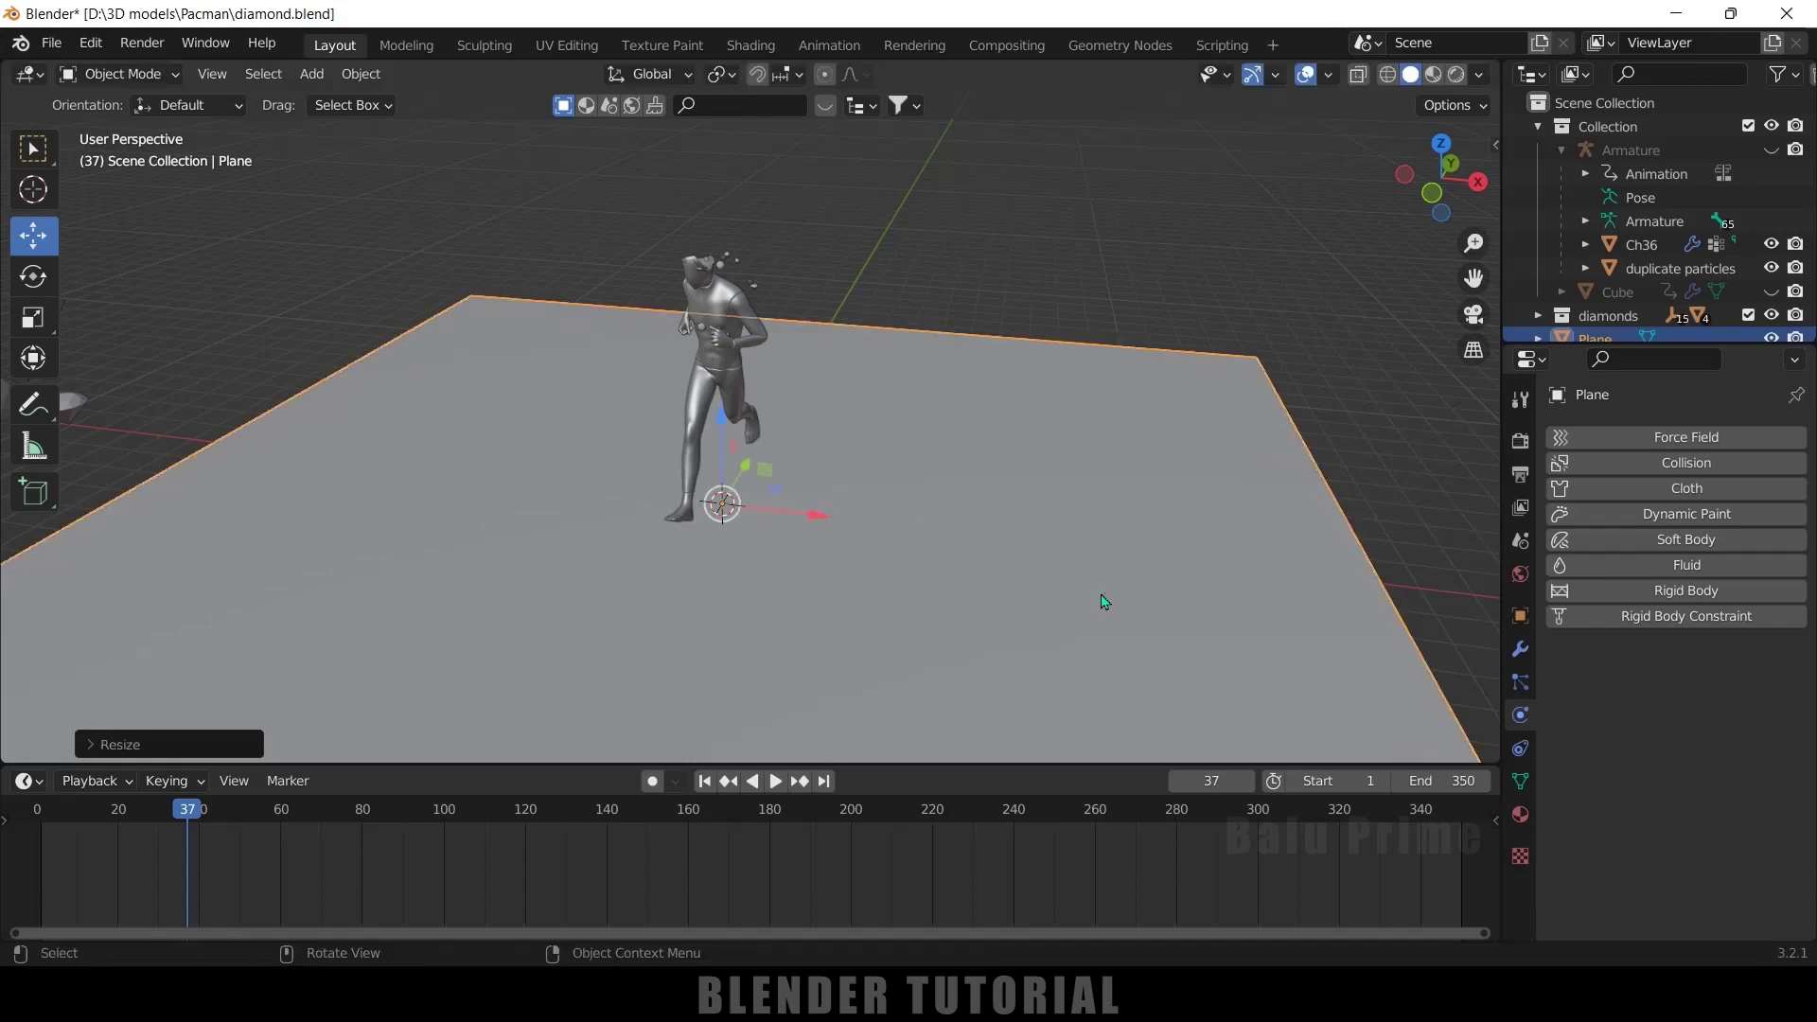
# Step: Enable Collision physics on the floor plane and play the animation to watch the diamonds fall onto it
pyautogui.click(1303, 392)
pyautogui.click(1168, 535)
pyautogui.click(1699, 463)
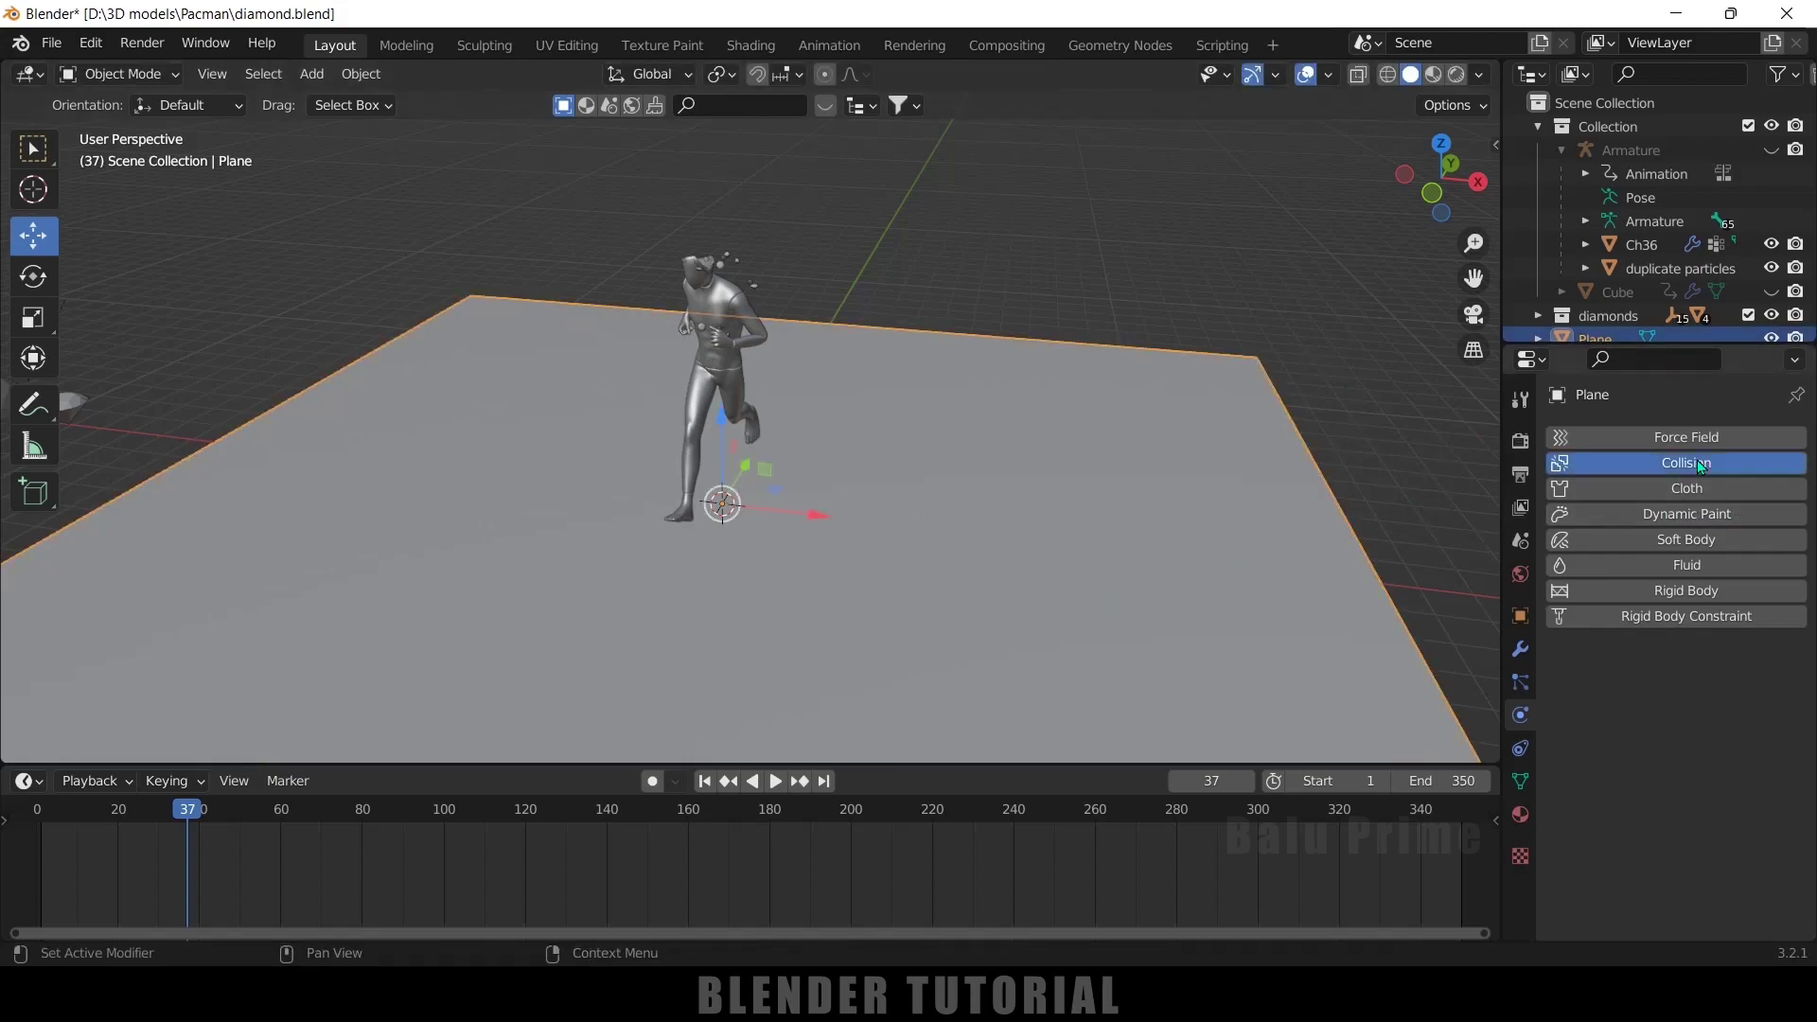
pyautogui.click(777, 783)
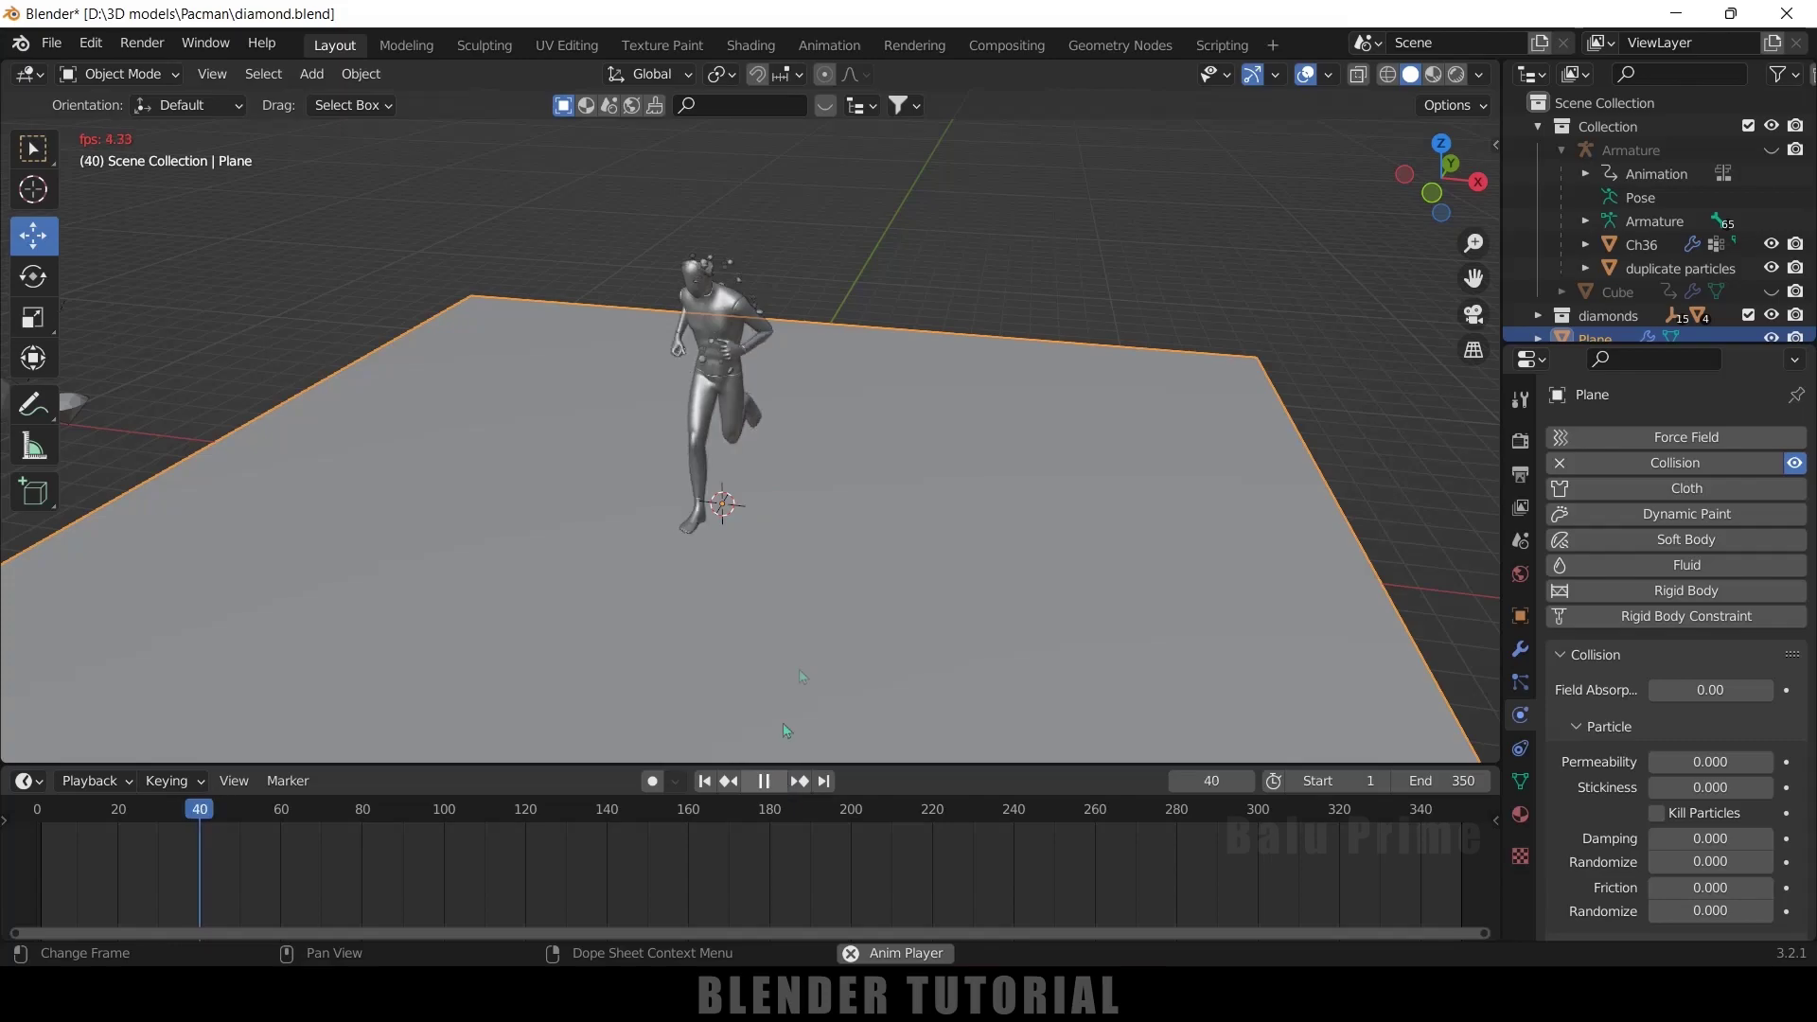
pyautogui.scroll(3, 899, 507)
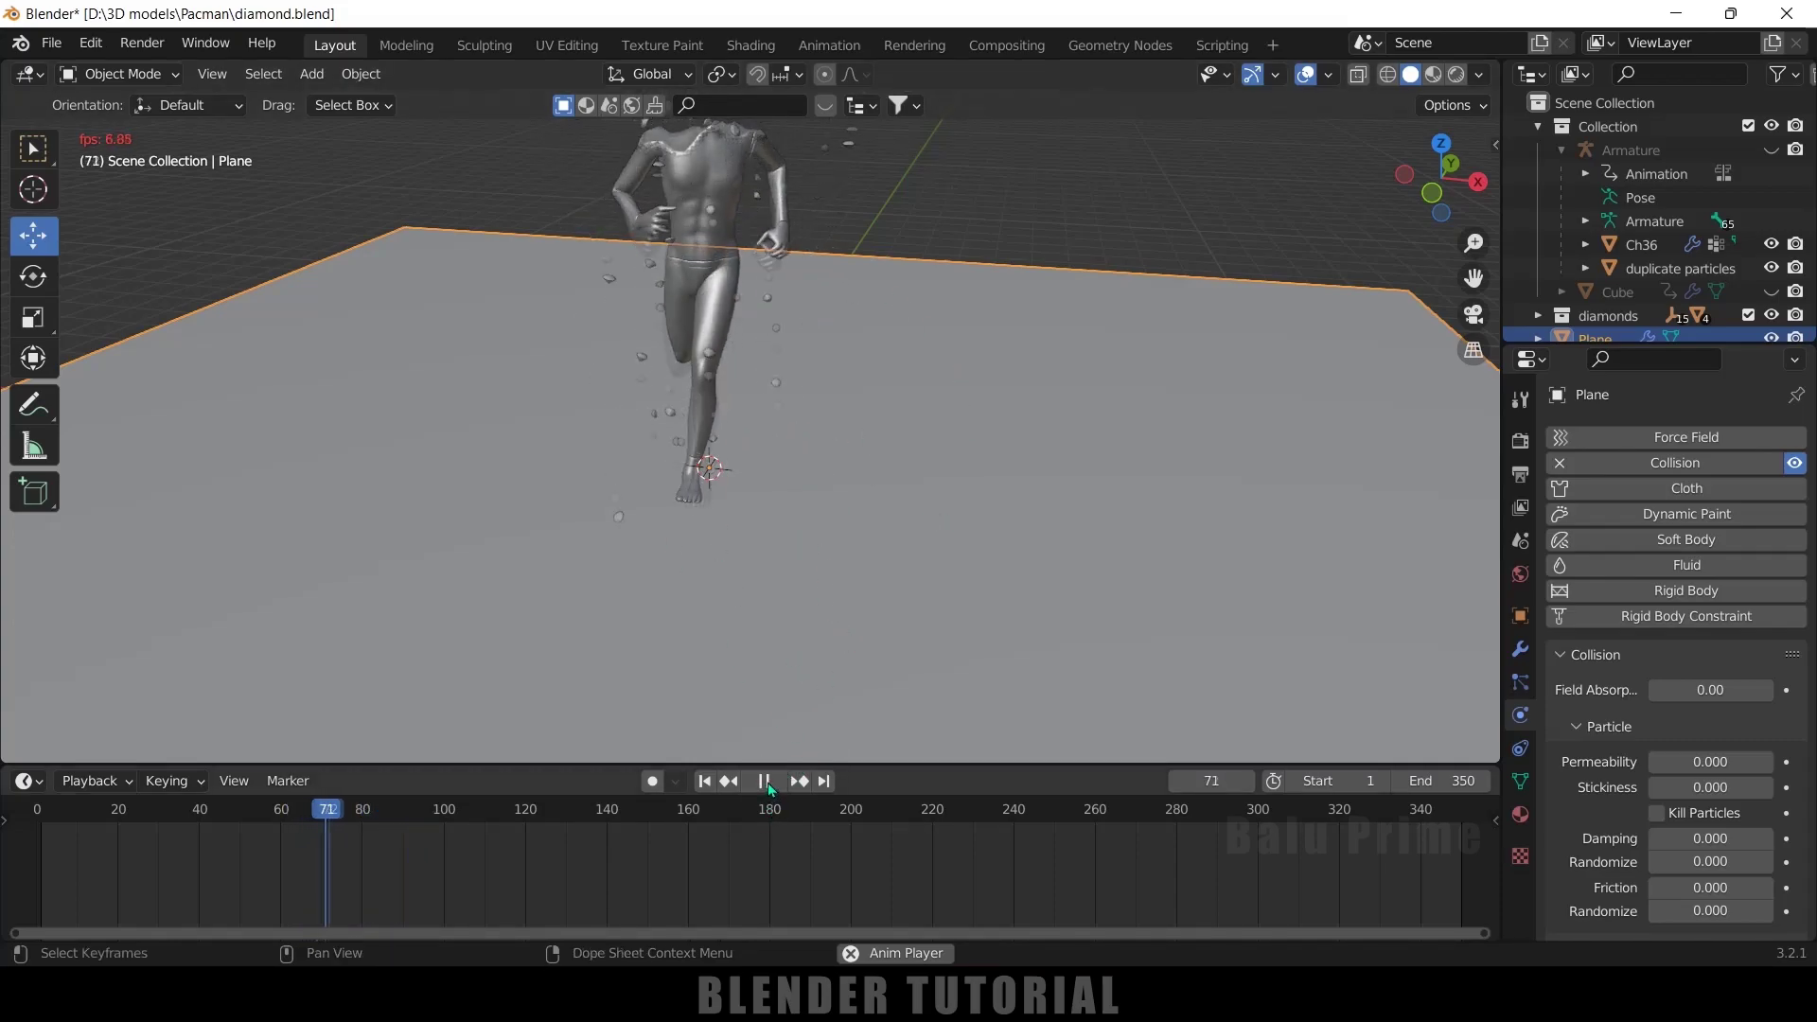
pyautogui.press('space')
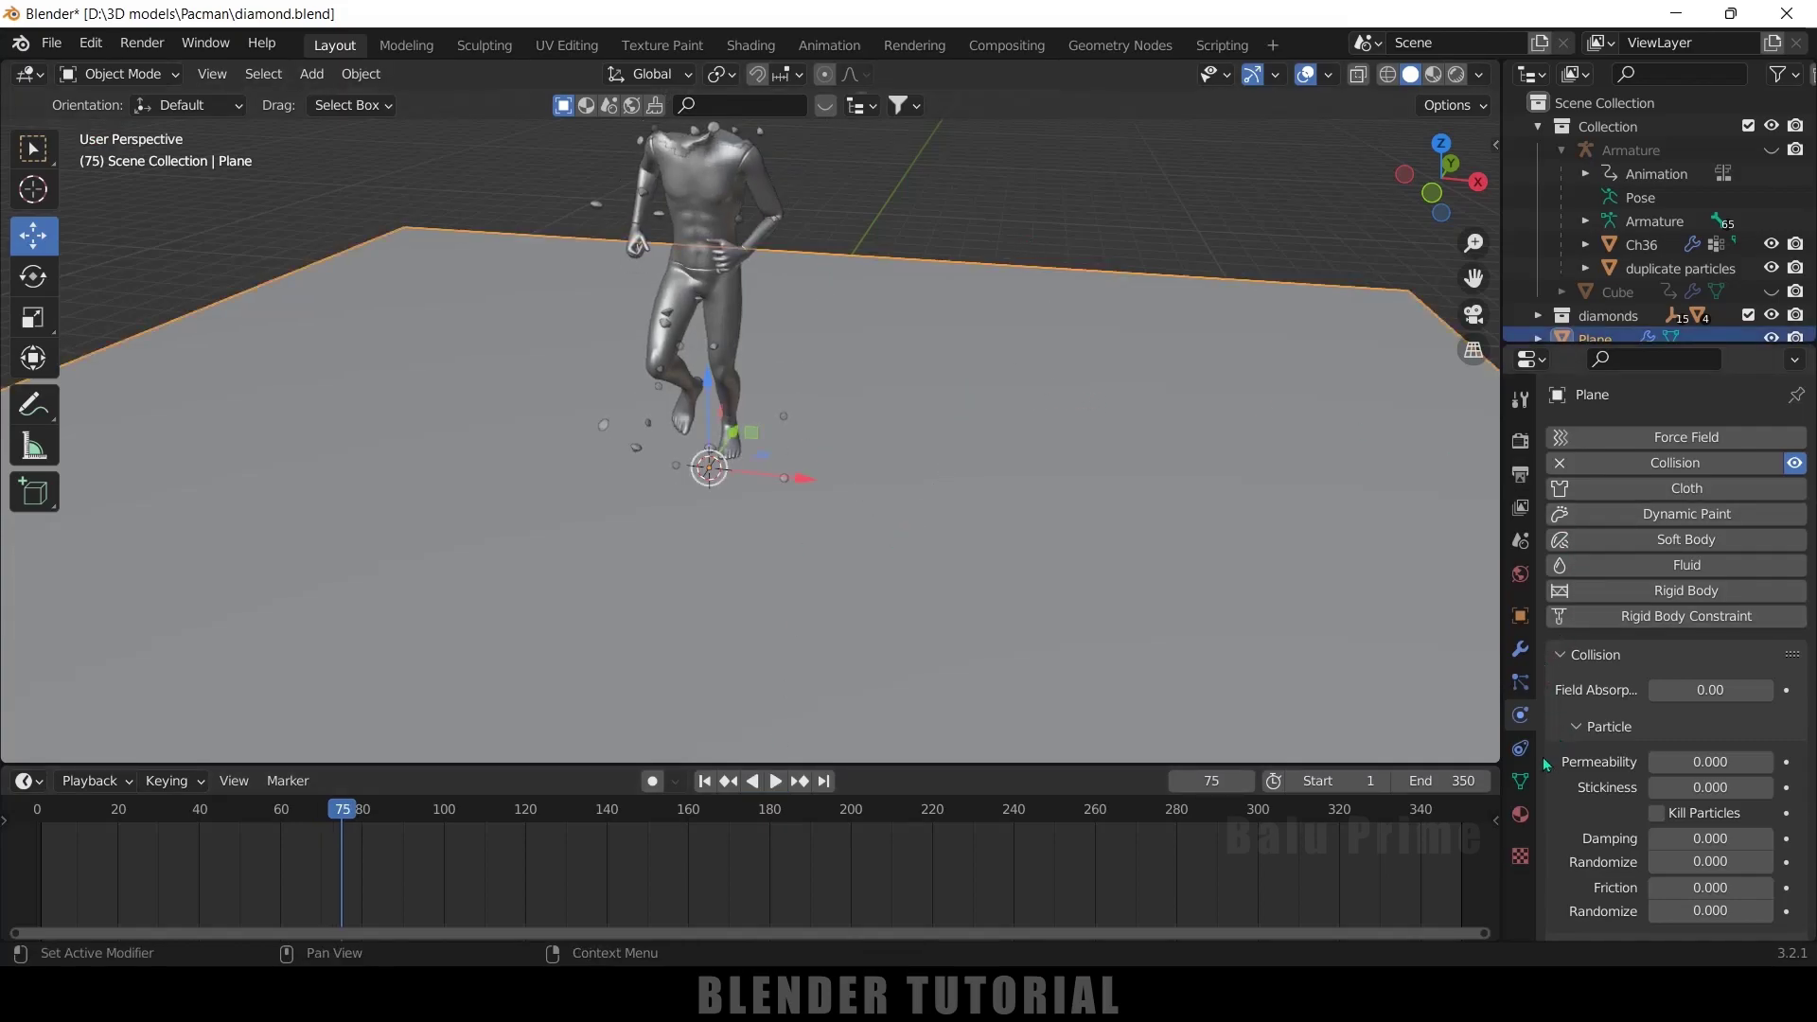
# Step: Set the floor plane's particle collision stickiness to 2 and play the animation to check it
pyautogui.scroll(-5, 1571, 782)
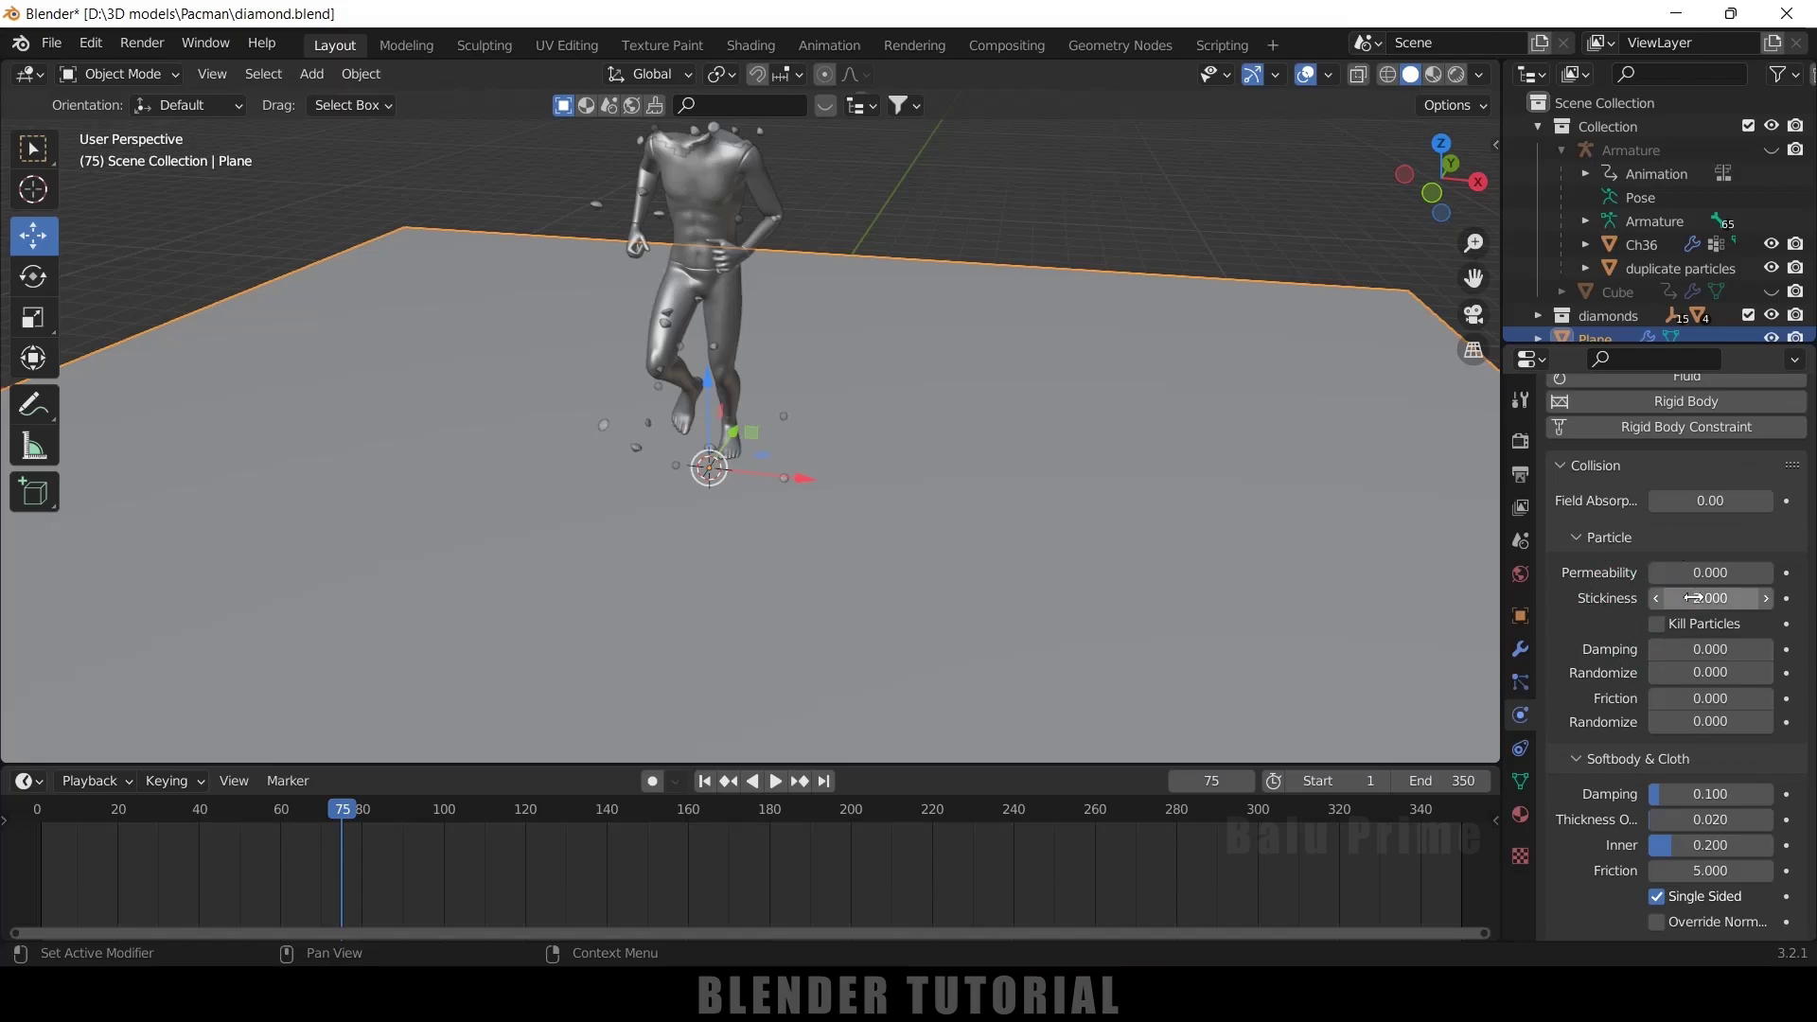
pyautogui.click(775, 780)
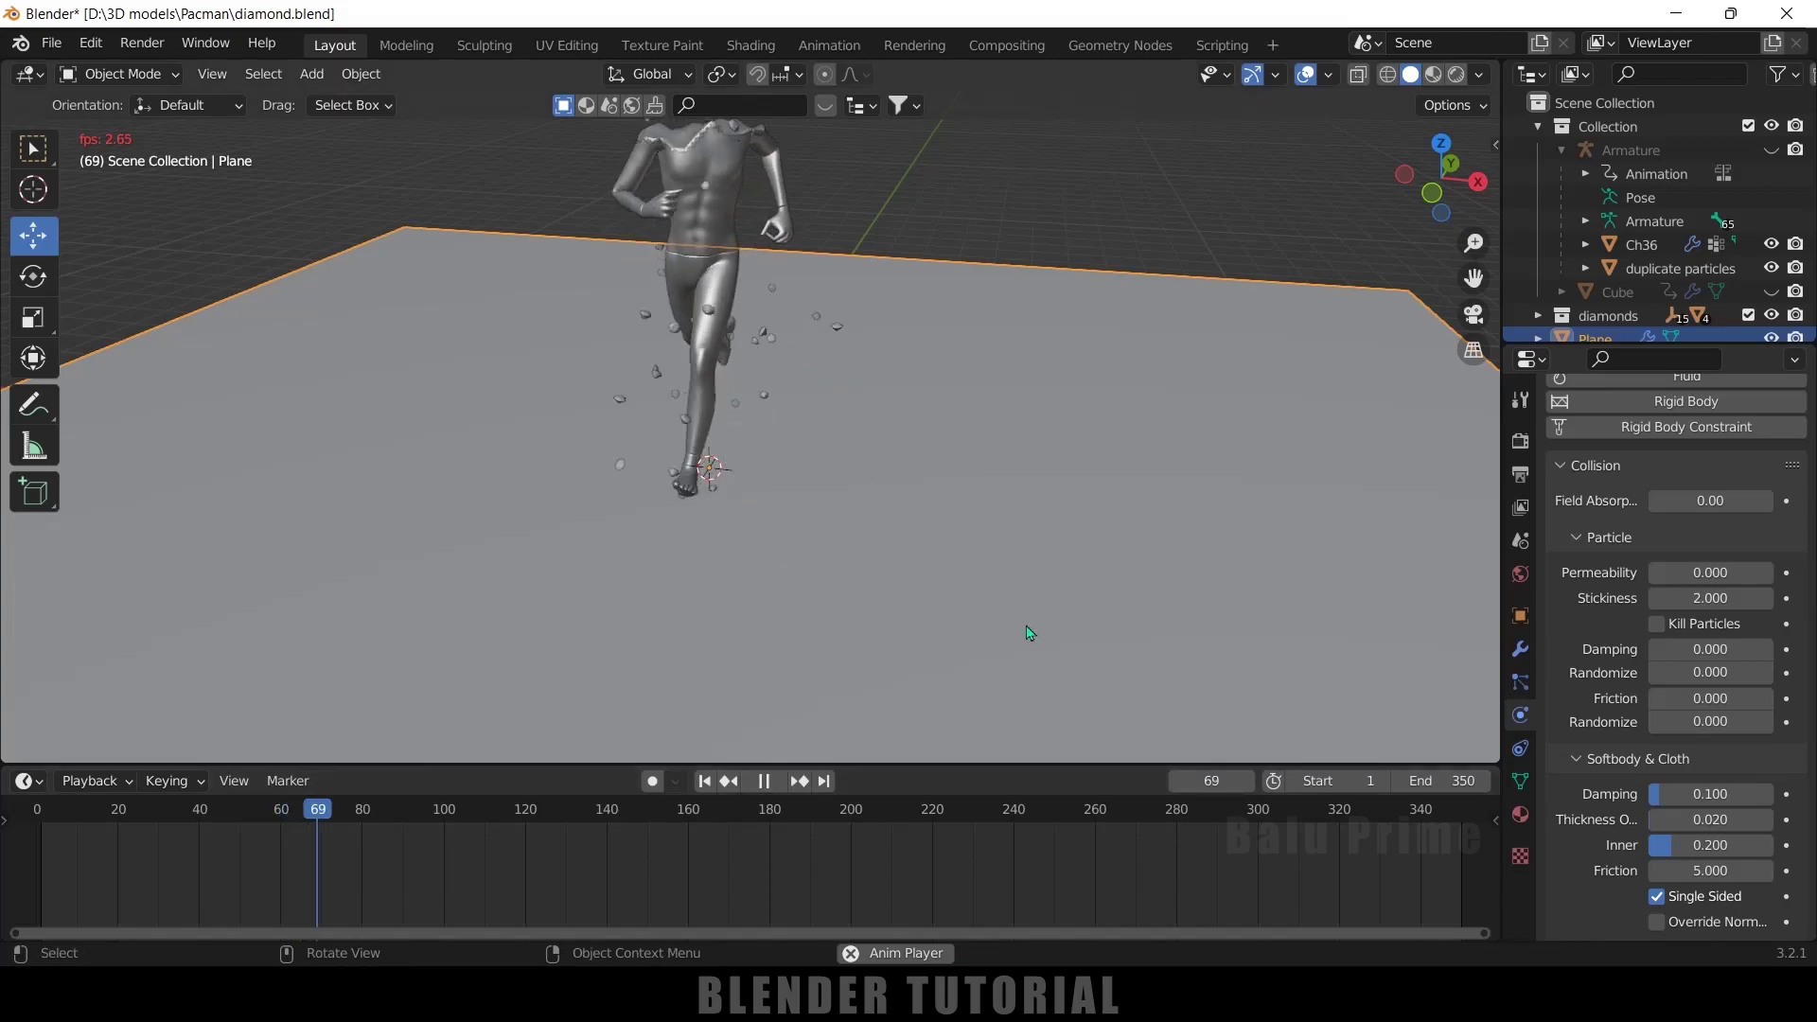
pyautogui.press('space')
# Step: Set the floor plane's particle collision stickiness to 2.5
pyautogui.click(1722, 594)
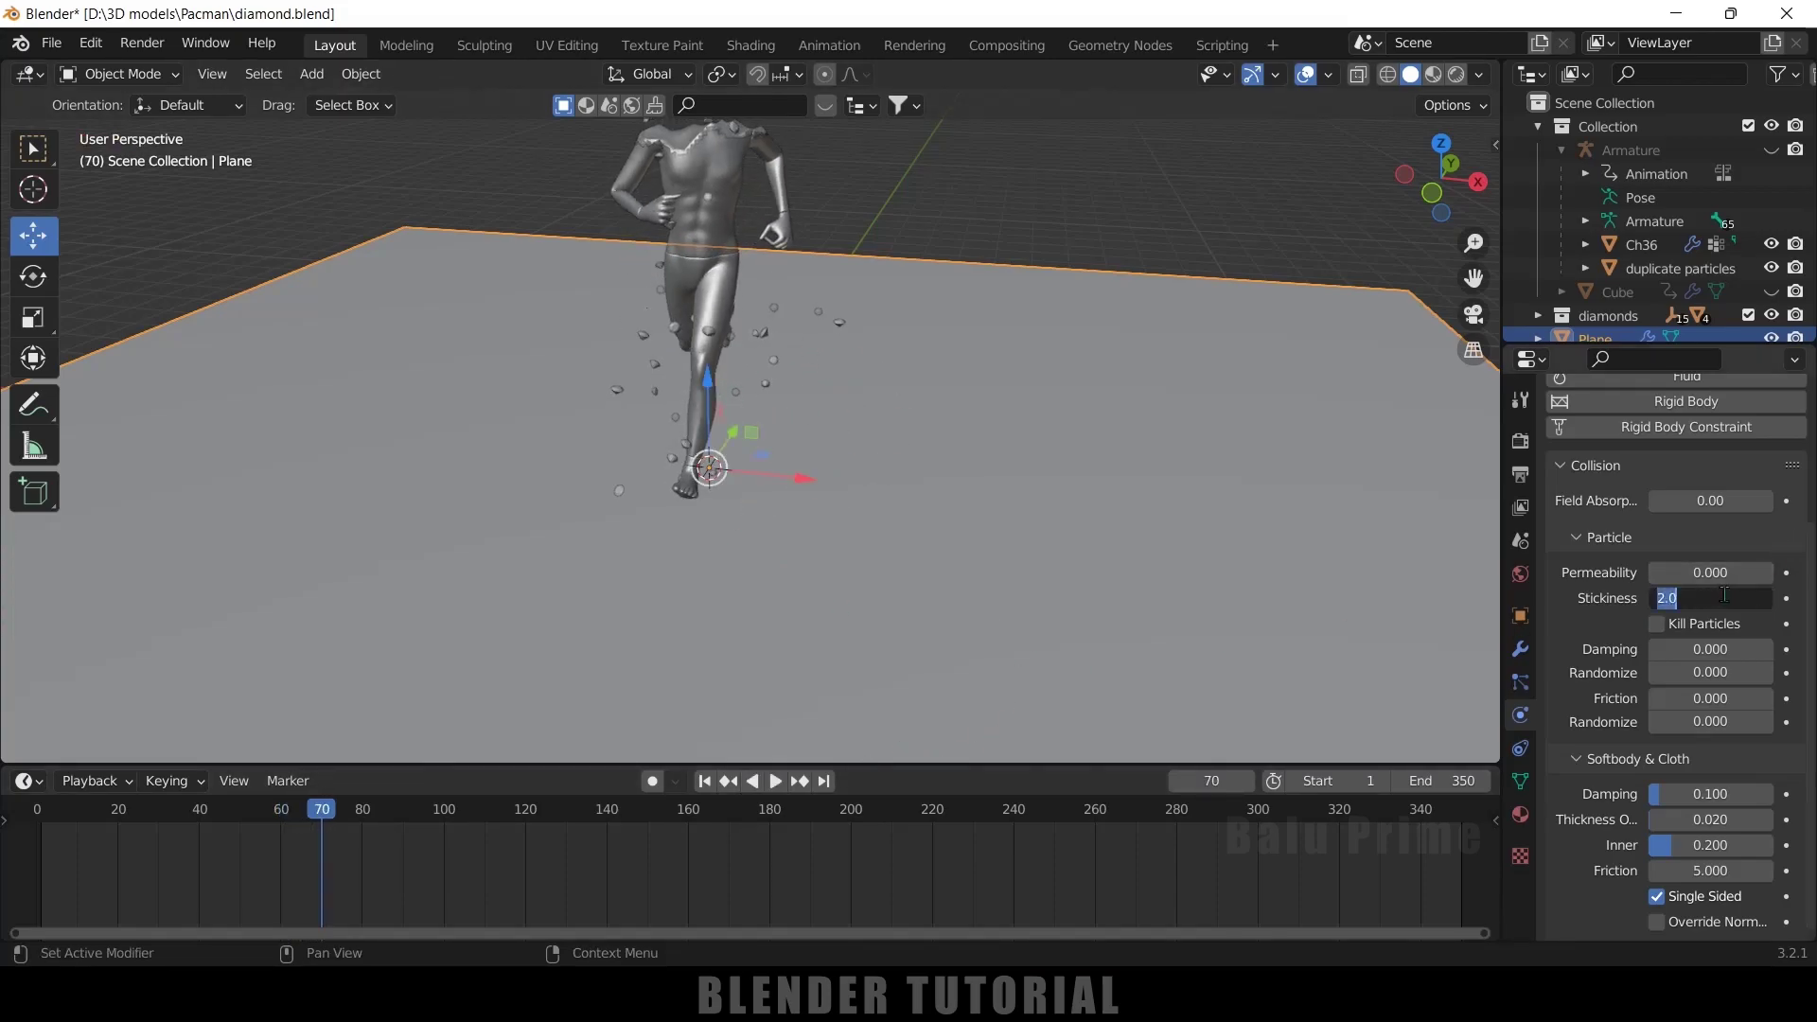
pyautogui.write('2.5')
pyautogui.press('Return')
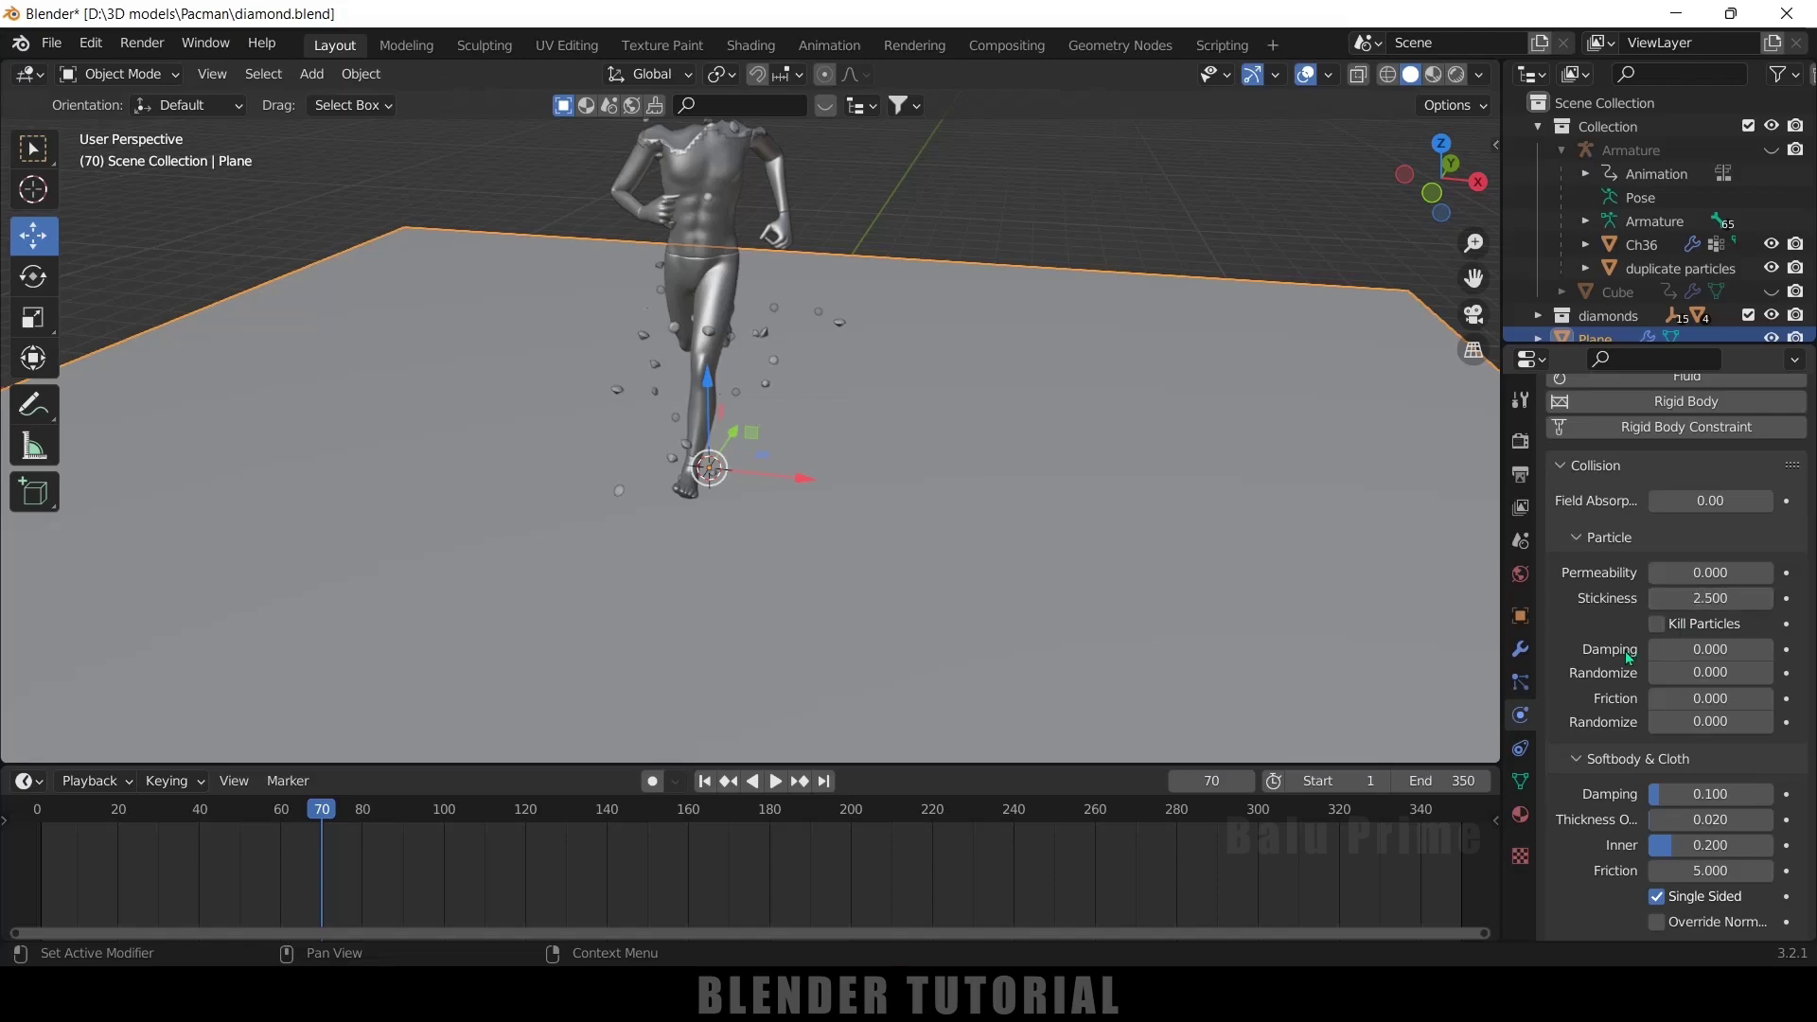
# Step: Play the animation, go to frame 229, and examine how the fallen diamonds lie on the floor plane around the character
pyautogui.moveTo(851, 407); pyautogui.dragTo(873, 481, button='middle')
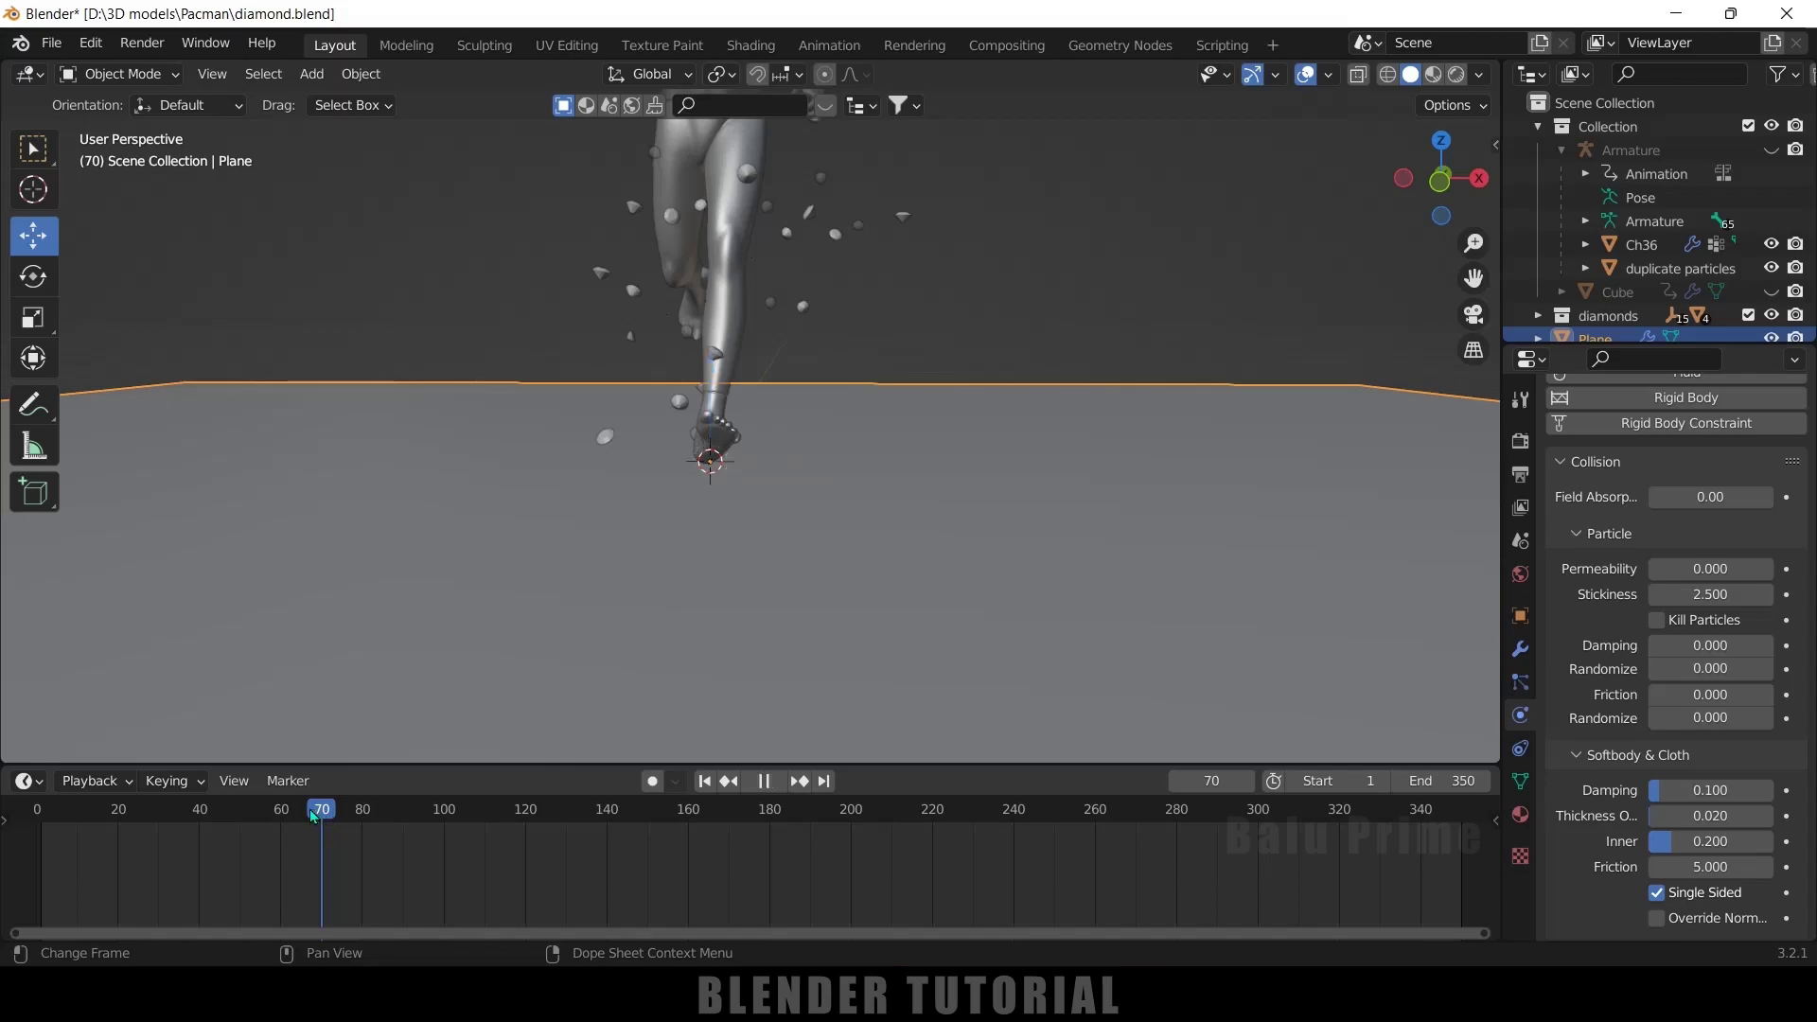
pyautogui.hotkey('shift', 'ctrl', 'space')
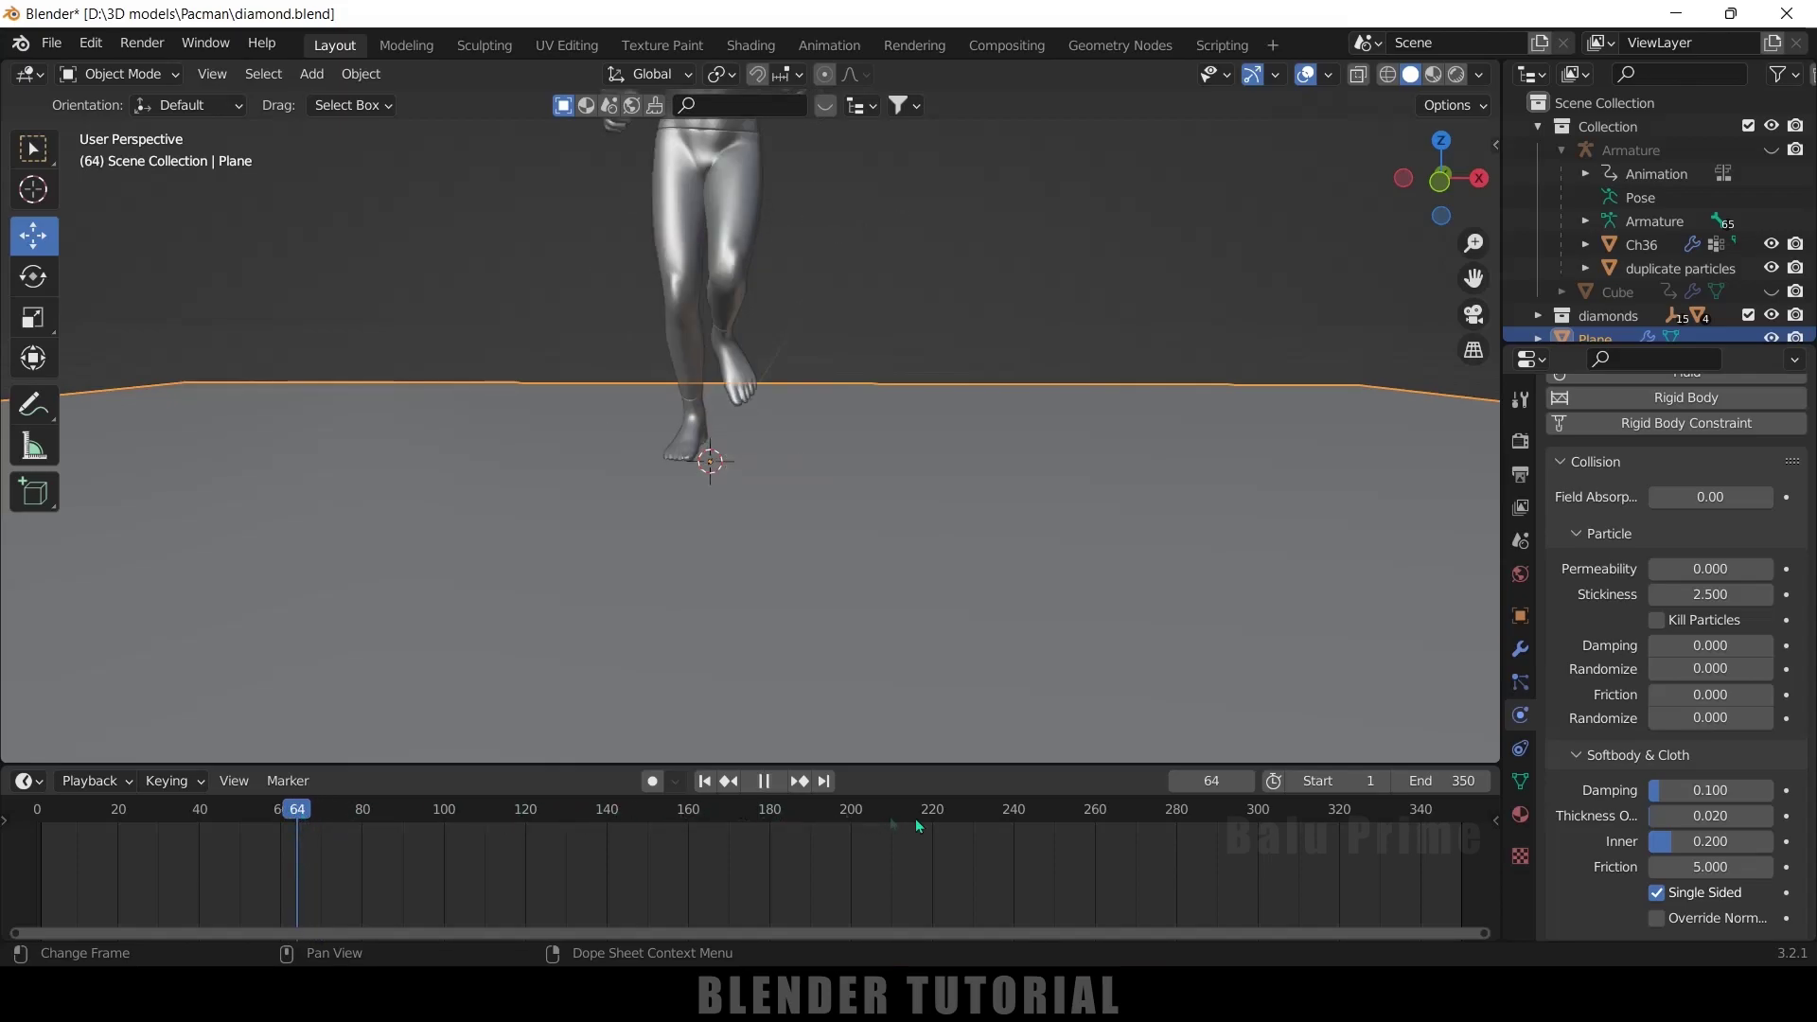
pyautogui.press('space')
pyautogui.click(967, 825)
pyautogui.moveTo(816, 549); pyautogui.dragTo(780, 468, button='middle')
pyautogui.moveTo(833, 358); pyautogui.dragTo(699, 416, button='middle')
pyautogui.moveTo(1025, 557); pyautogui.dragTo(1084, 521, button='middle')
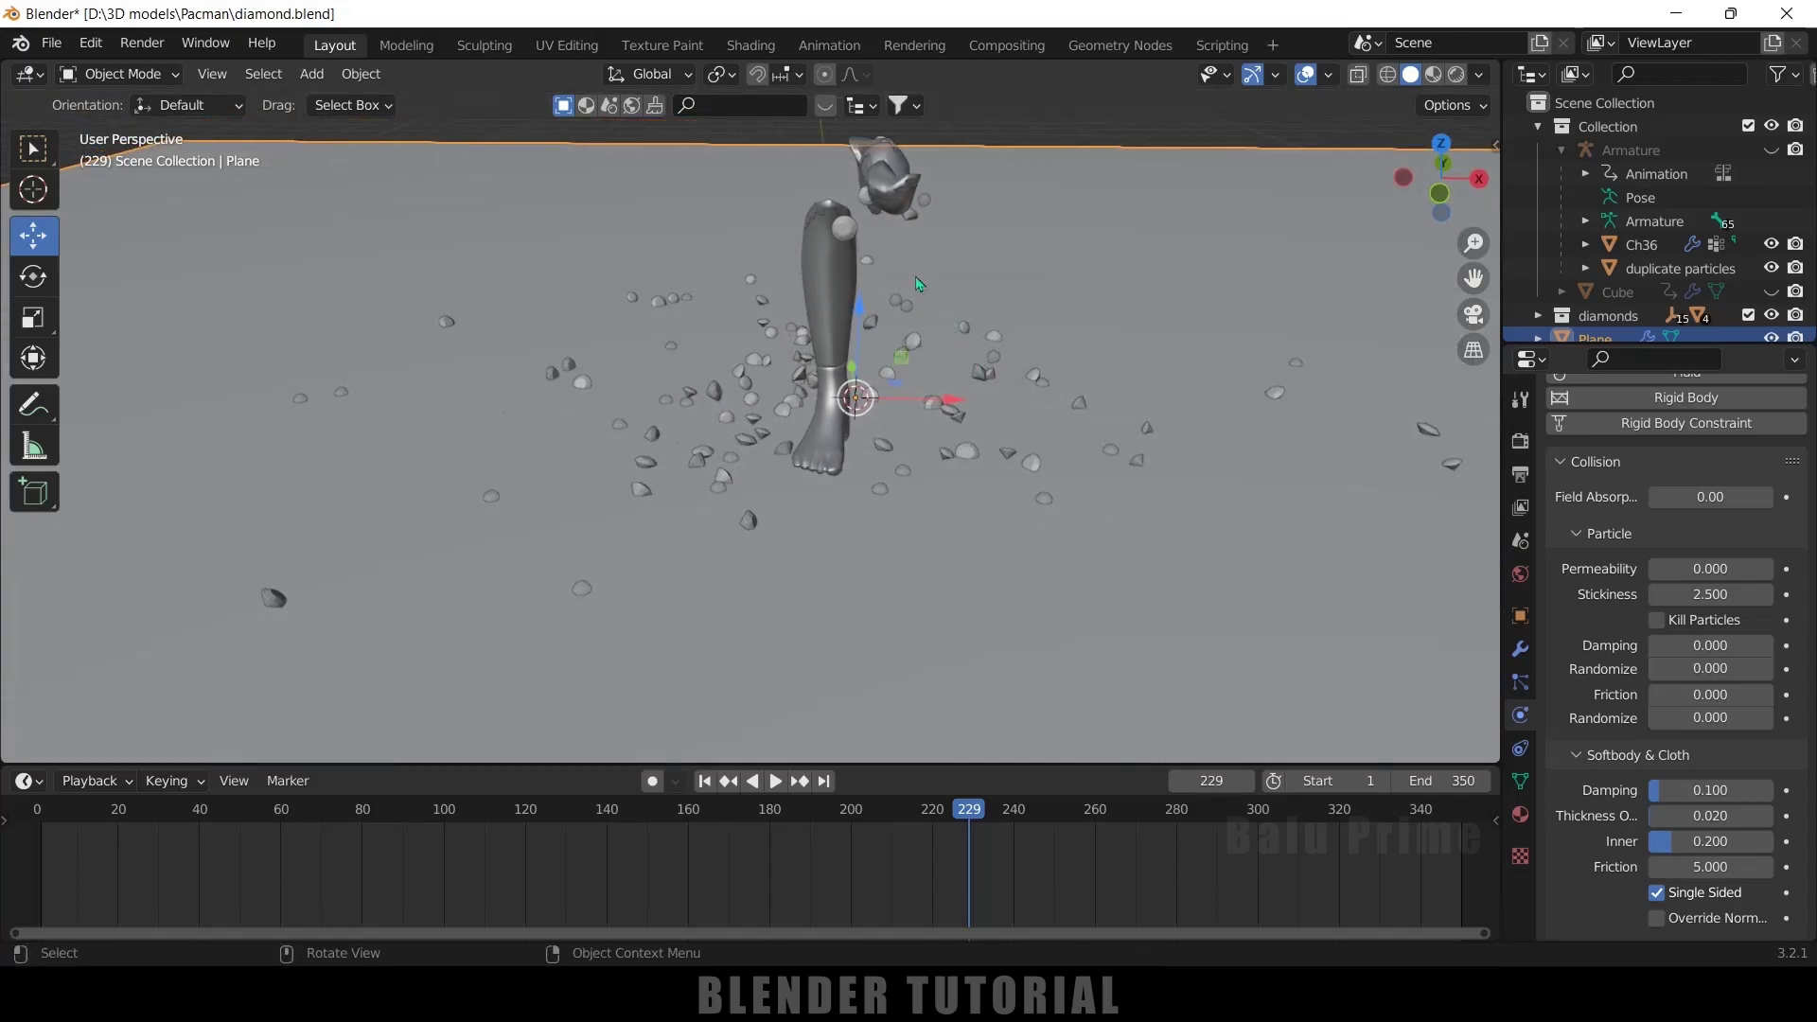
# Step: Enable Size Deflect in the deflection settings of the duplicate particles object's particle system
pyautogui.click(1660, 271)
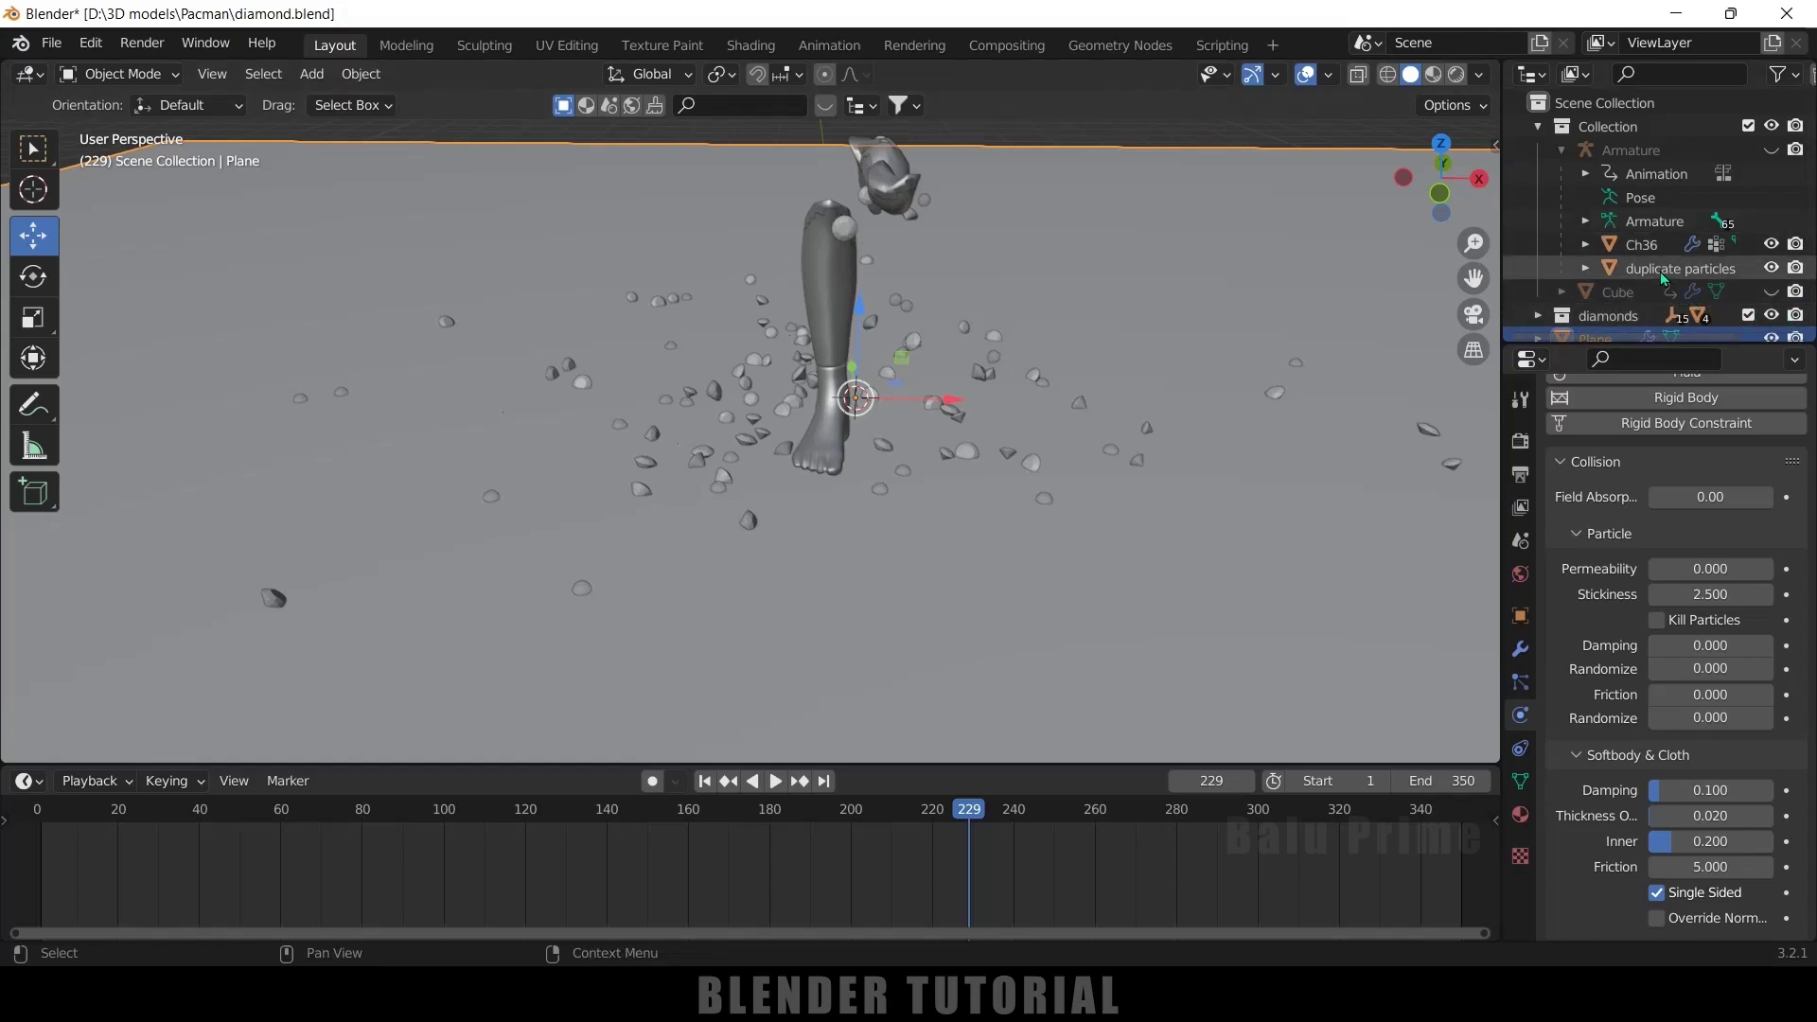
pyautogui.click(1521, 683)
pyautogui.scroll(-10, 1603, 717)
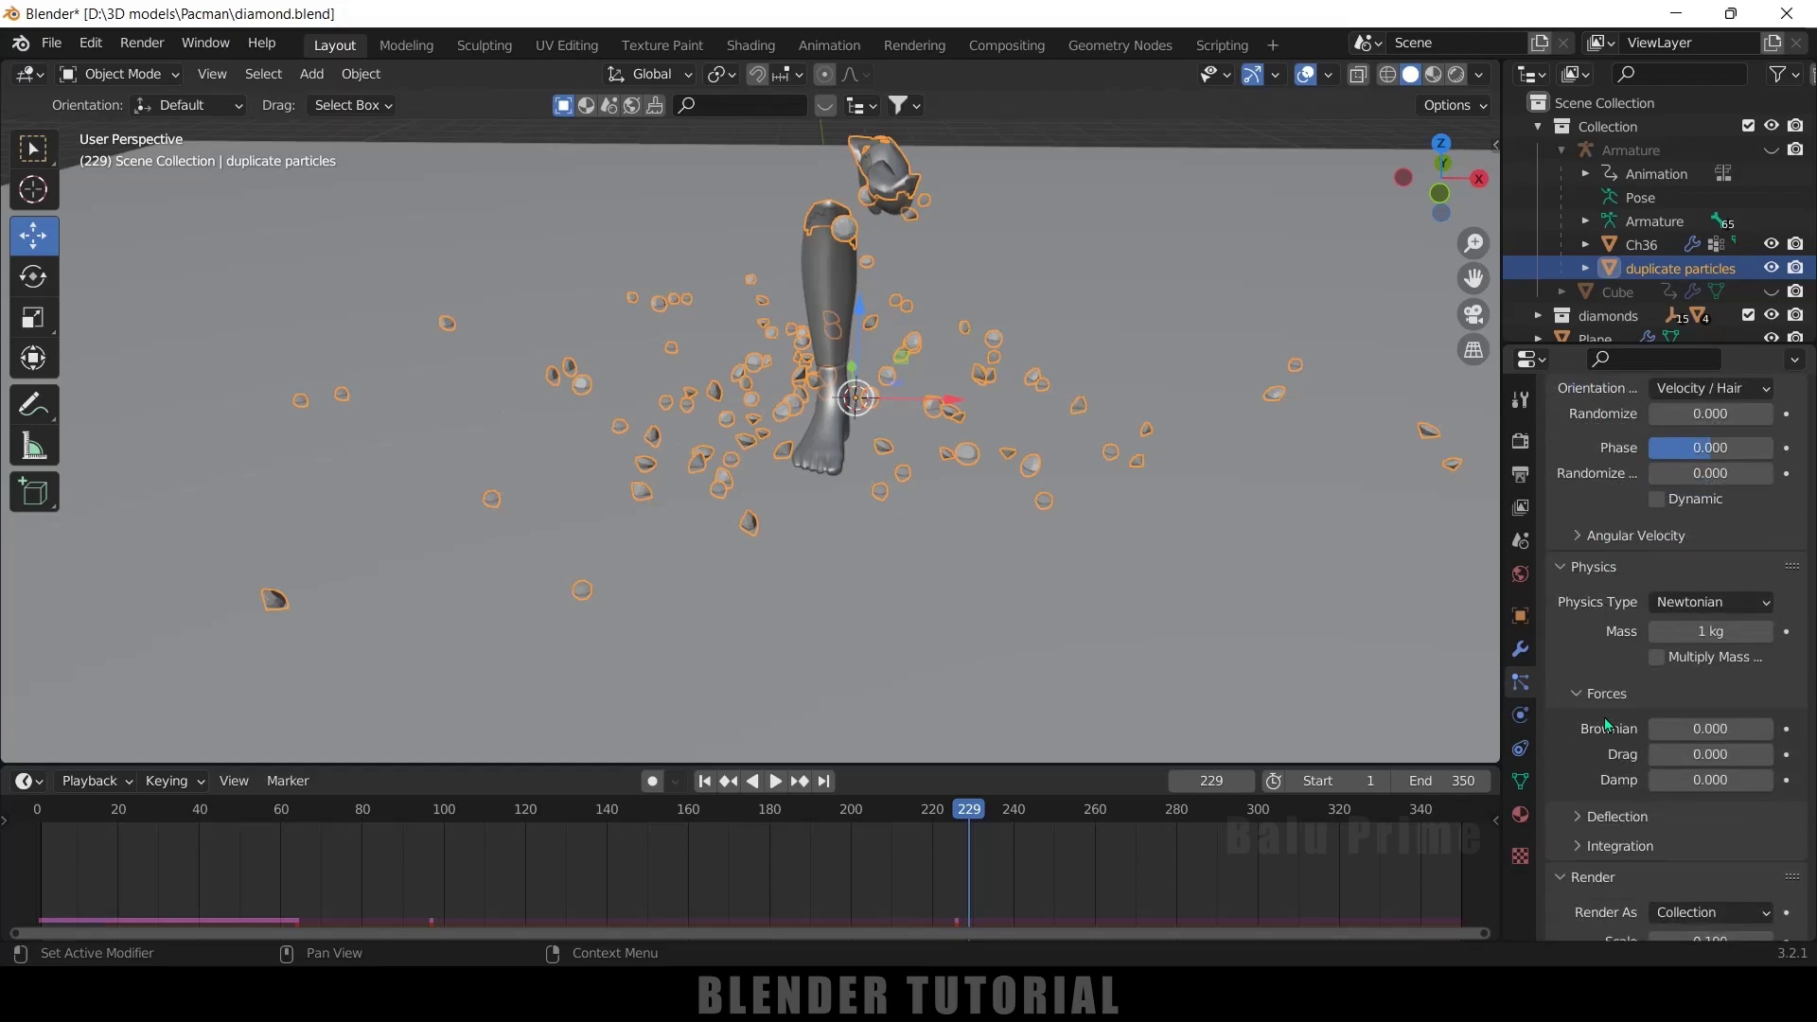
pyautogui.scroll(-5, 1607, 725)
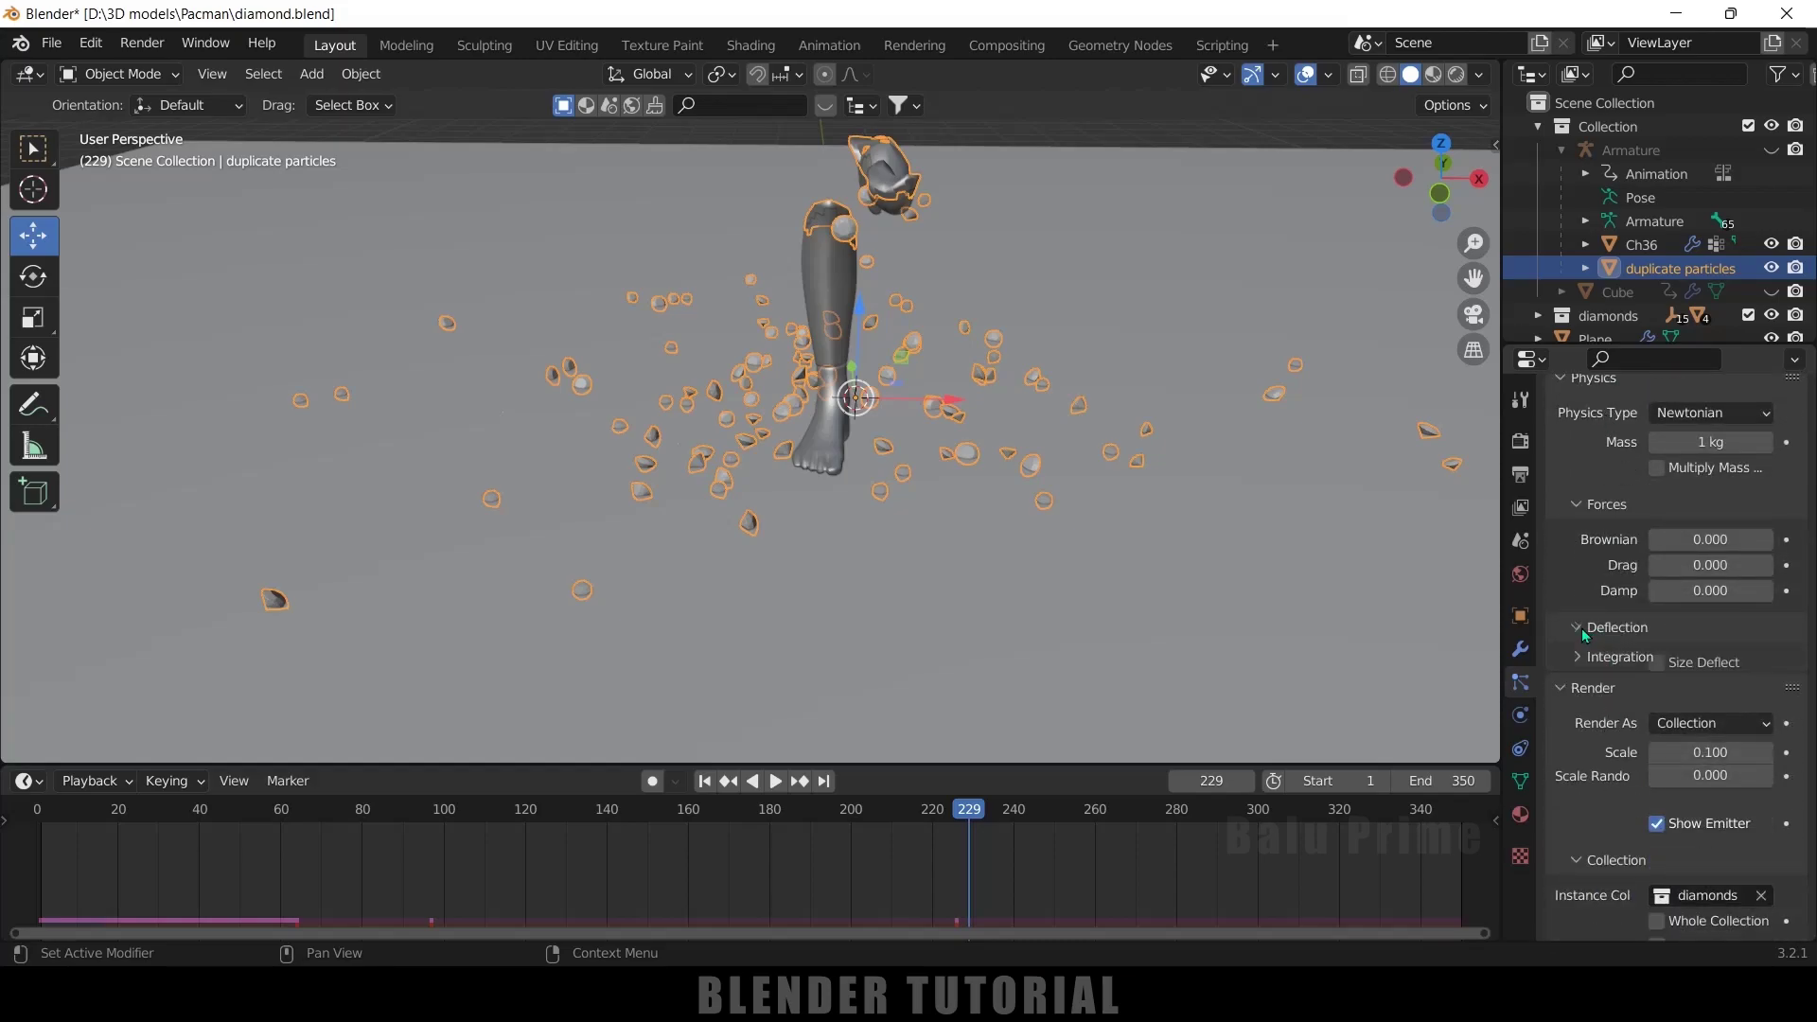
pyautogui.scroll(-3, 1585, 620)
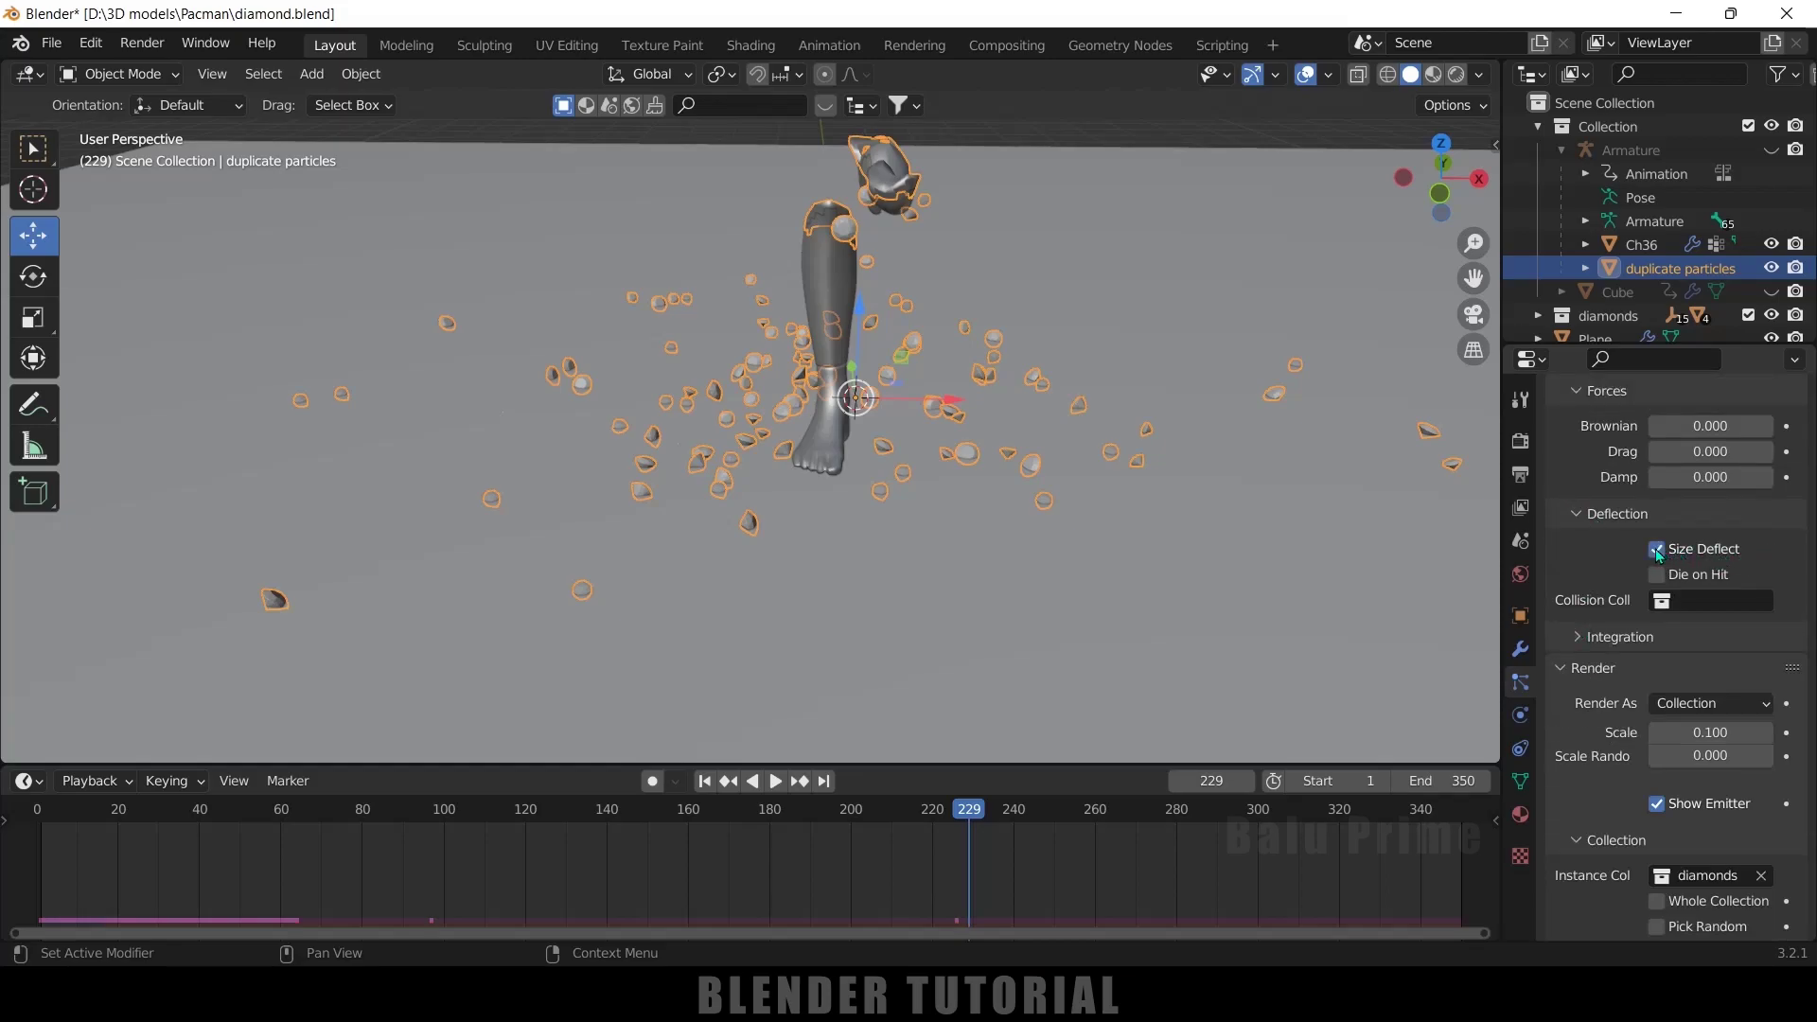
# Step: Replay the animation from frame 1 to frame 101 and examine up close how the diamonds meet the floor
pyautogui.click(706, 781)
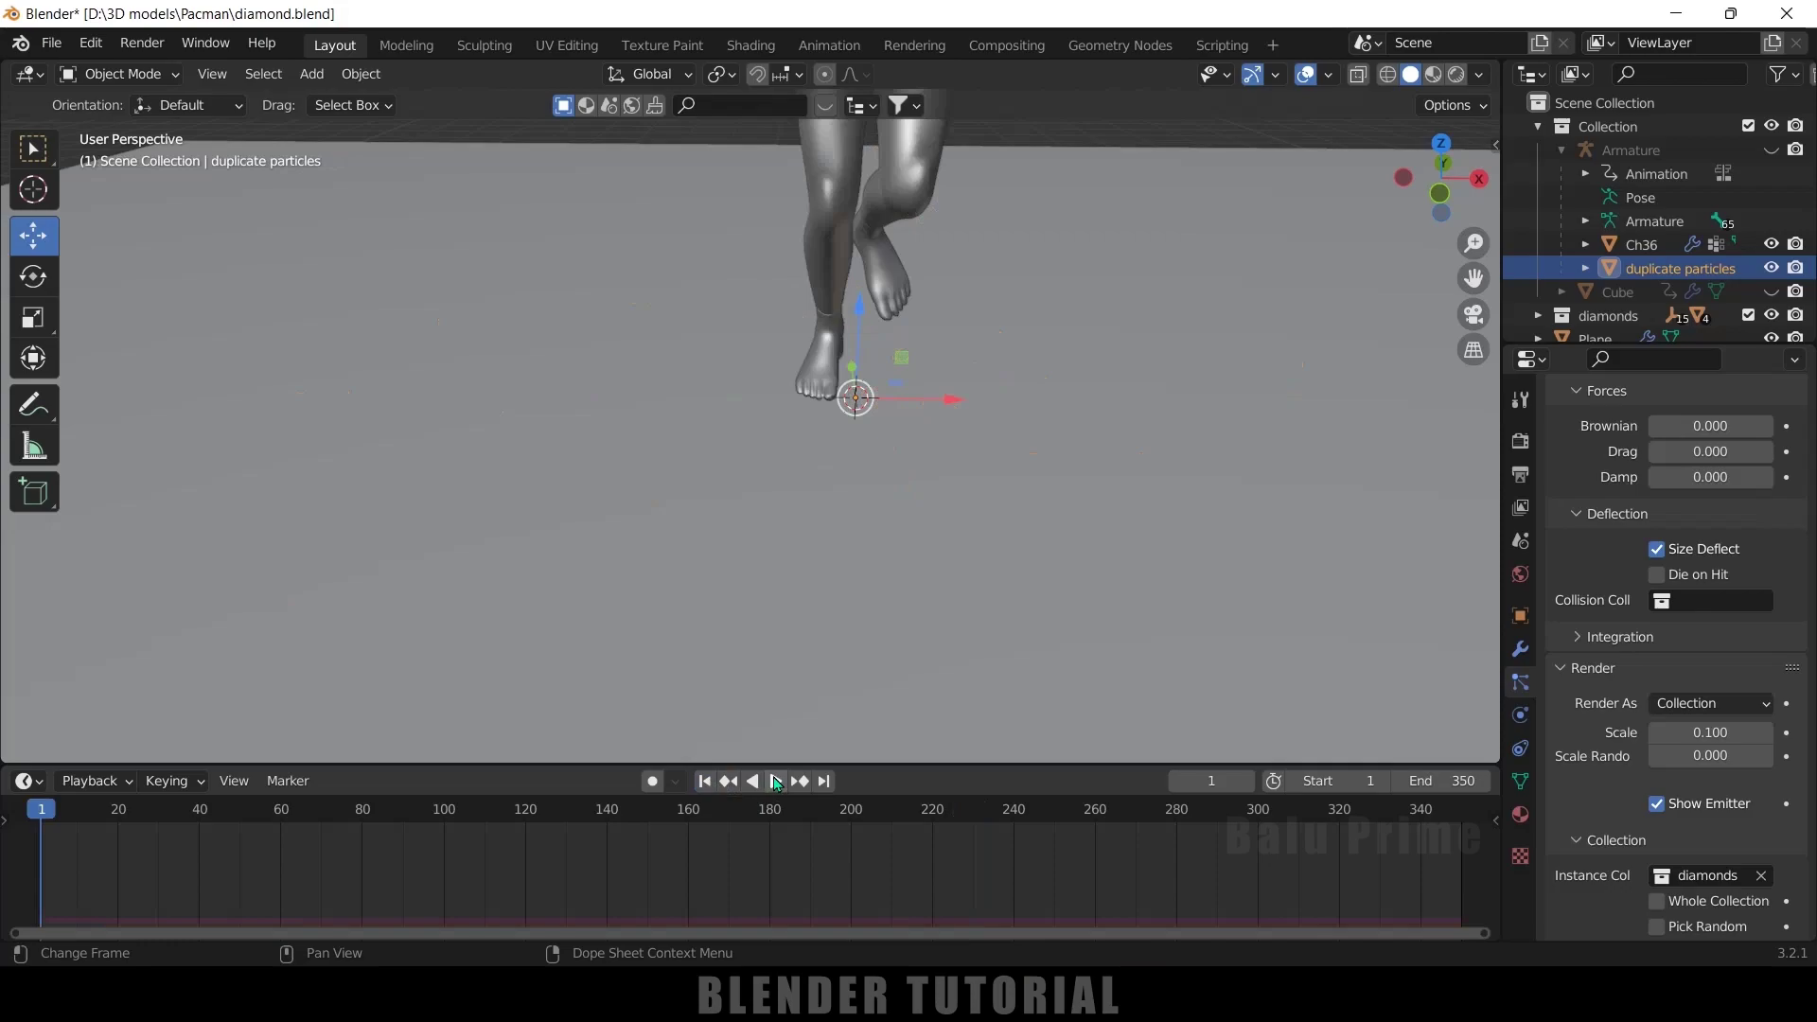
pyautogui.click(776, 782)
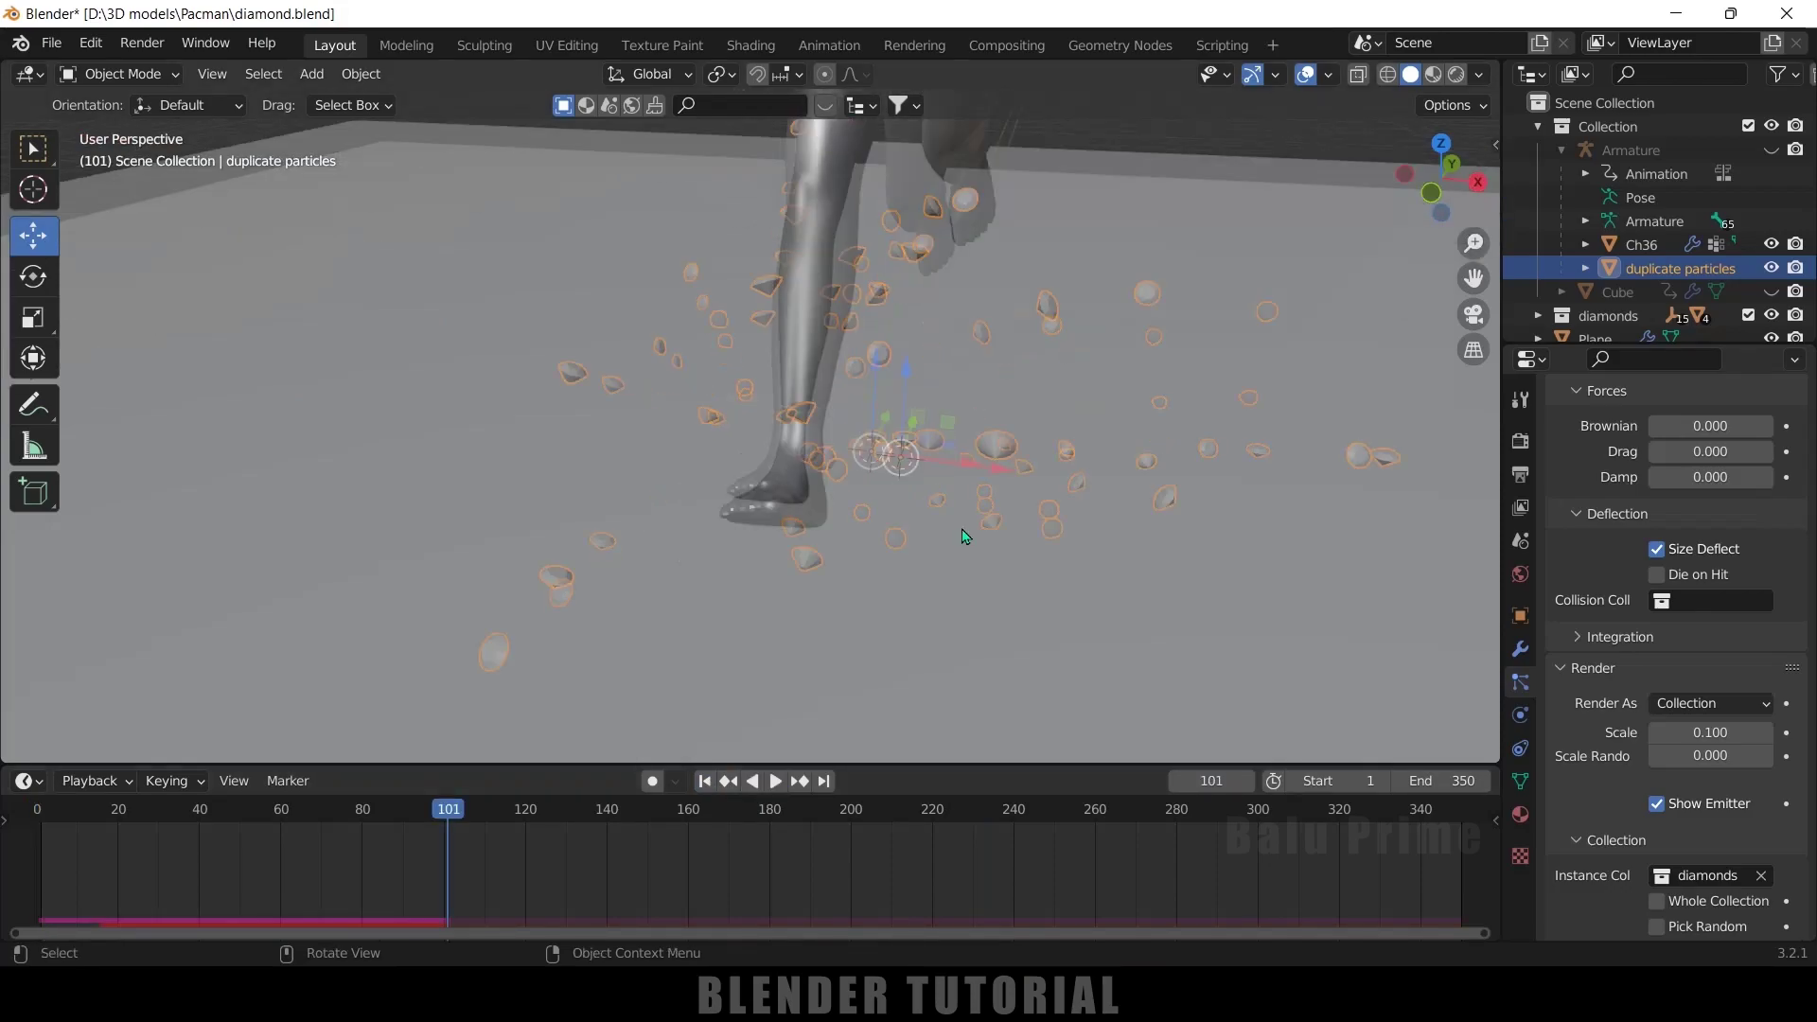
pyautogui.scroll(3, 1017, 455)
pyautogui.scroll(2, 1014, 466)
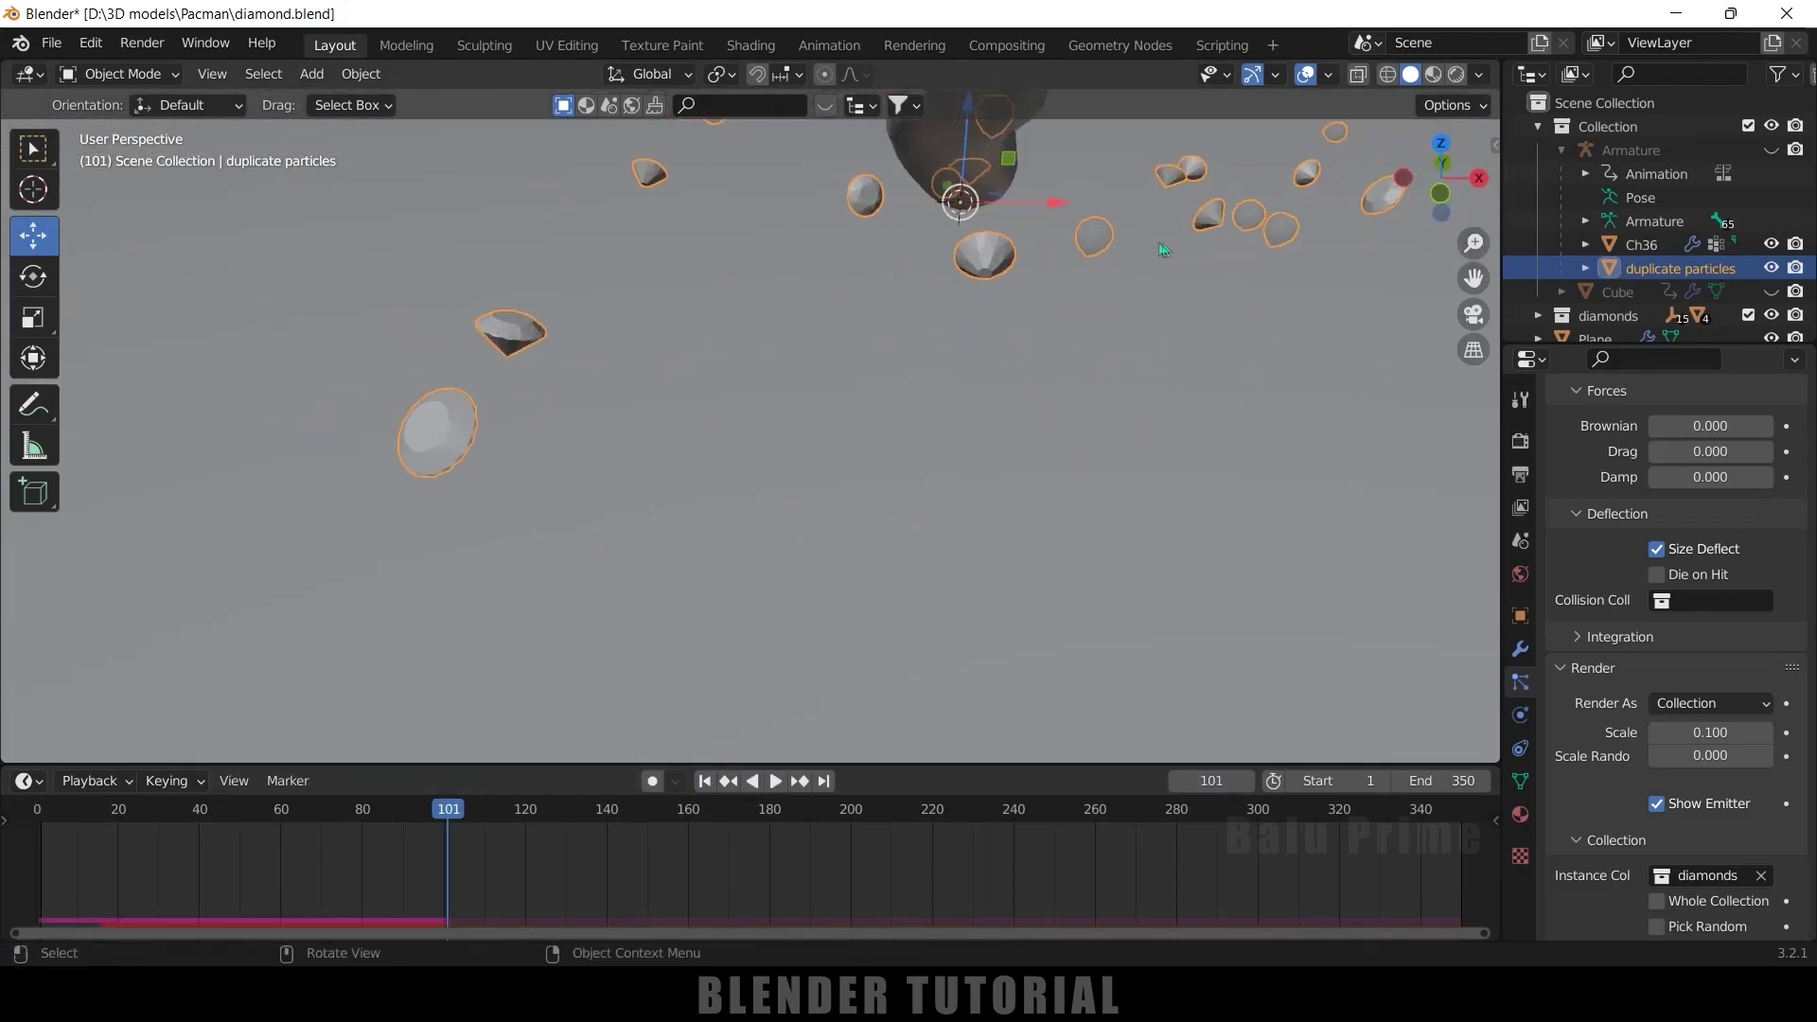
pyautogui.scroll(-5, 951, 318)
pyautogui.moveTo(1098, 373); pyautogui.dragTo(1042, 402, button='middle')
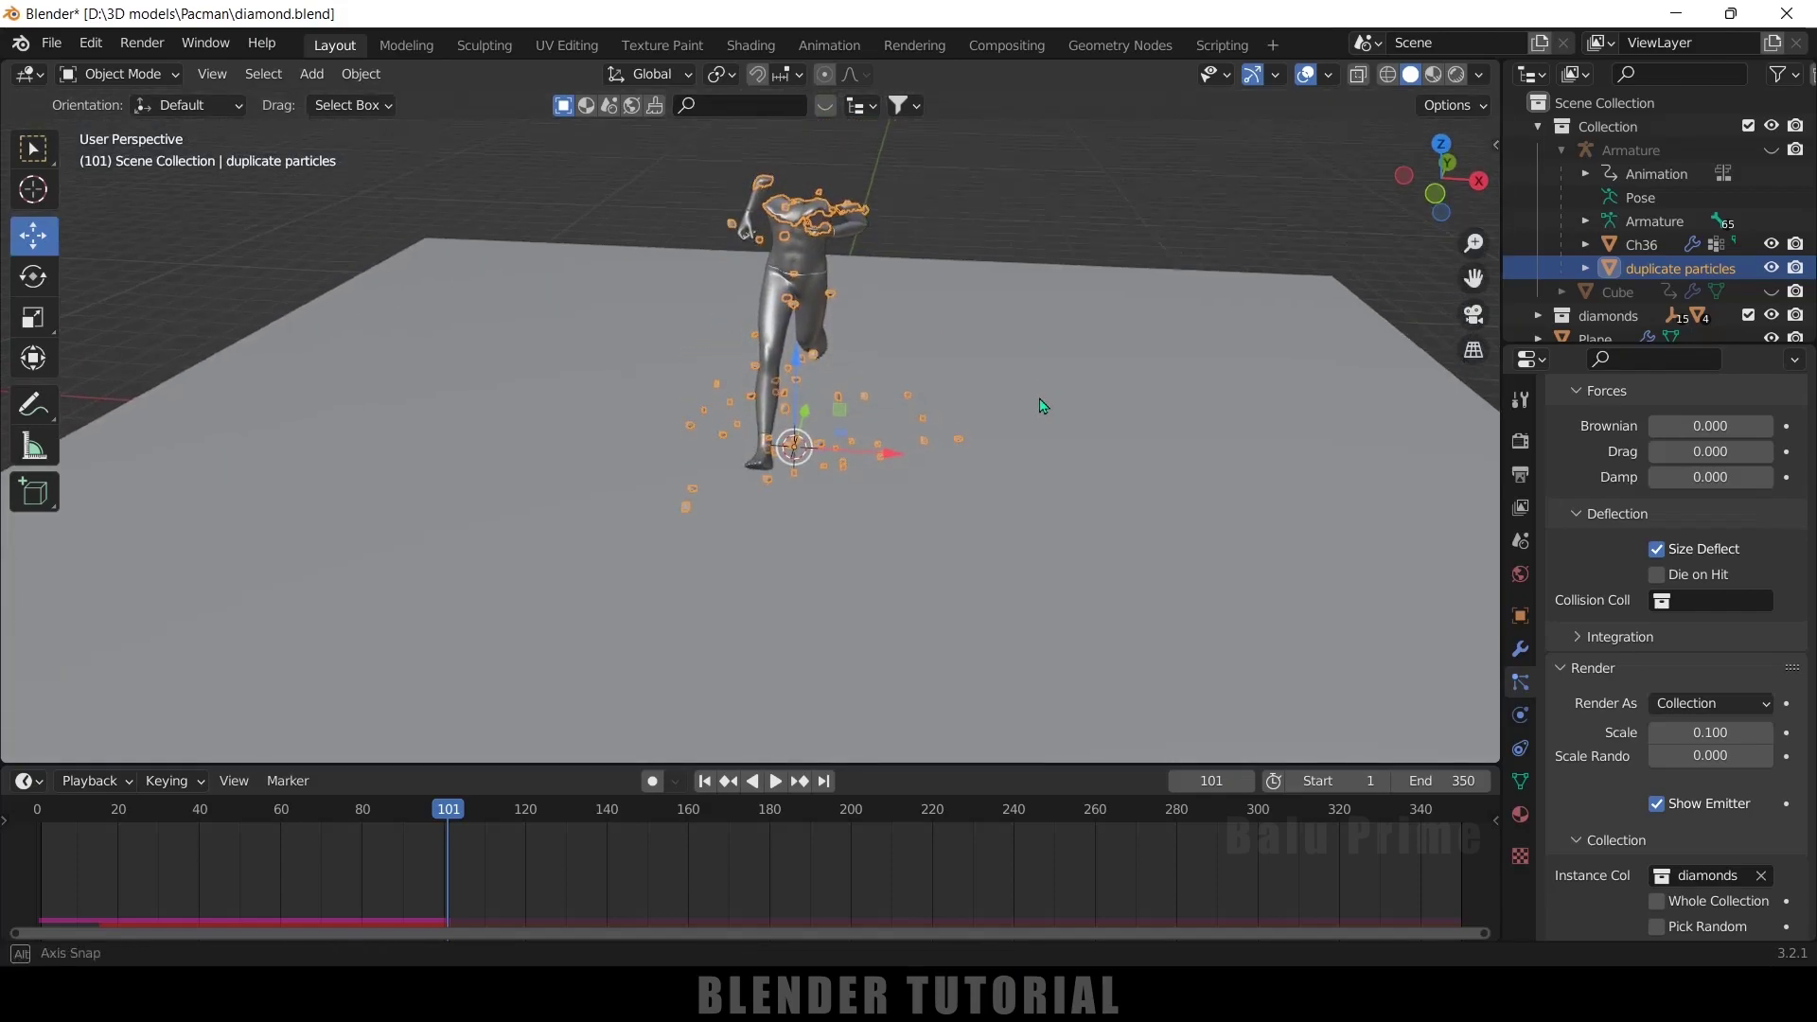
# Step: Set the particle system's emission number to 25000 and save the file
pyautogui.scroll(15, 1582, 659)
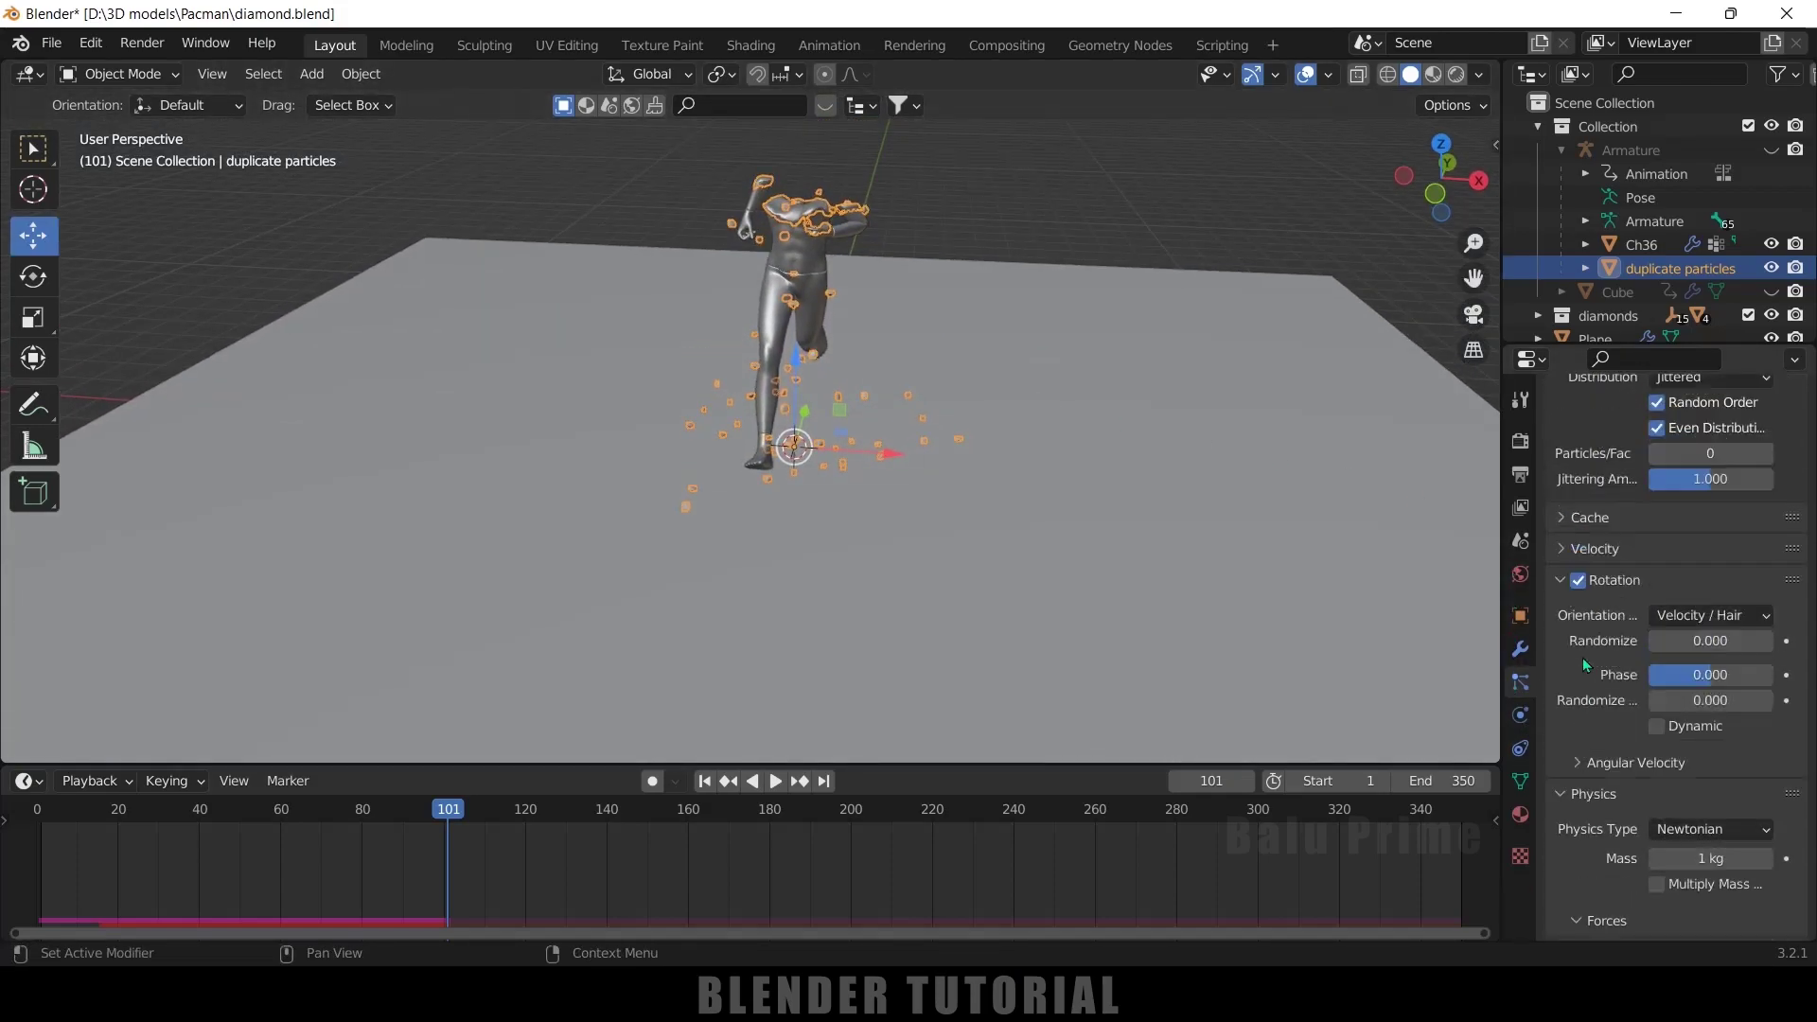
pyautogui.scroll(5, 1582, 657)
pyautogui.doubleClick(1739, 647)
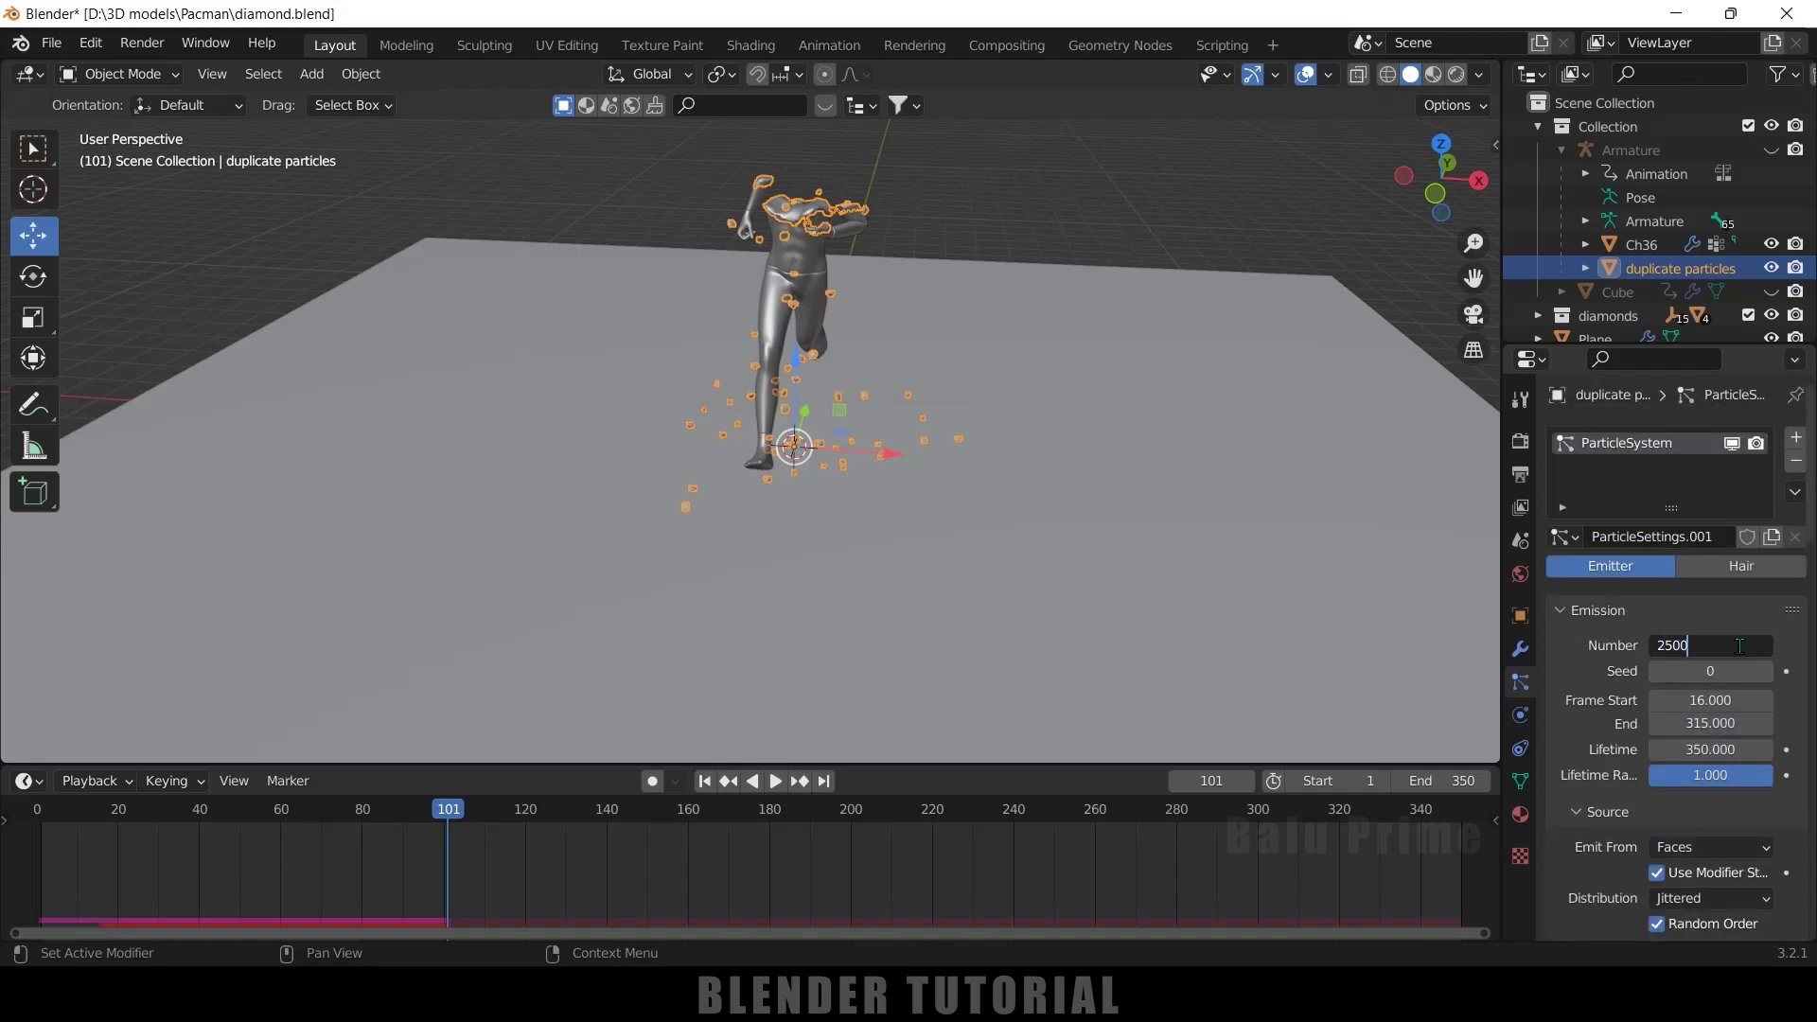
pyautogui.write('25000')
pyautogui.press('Return')
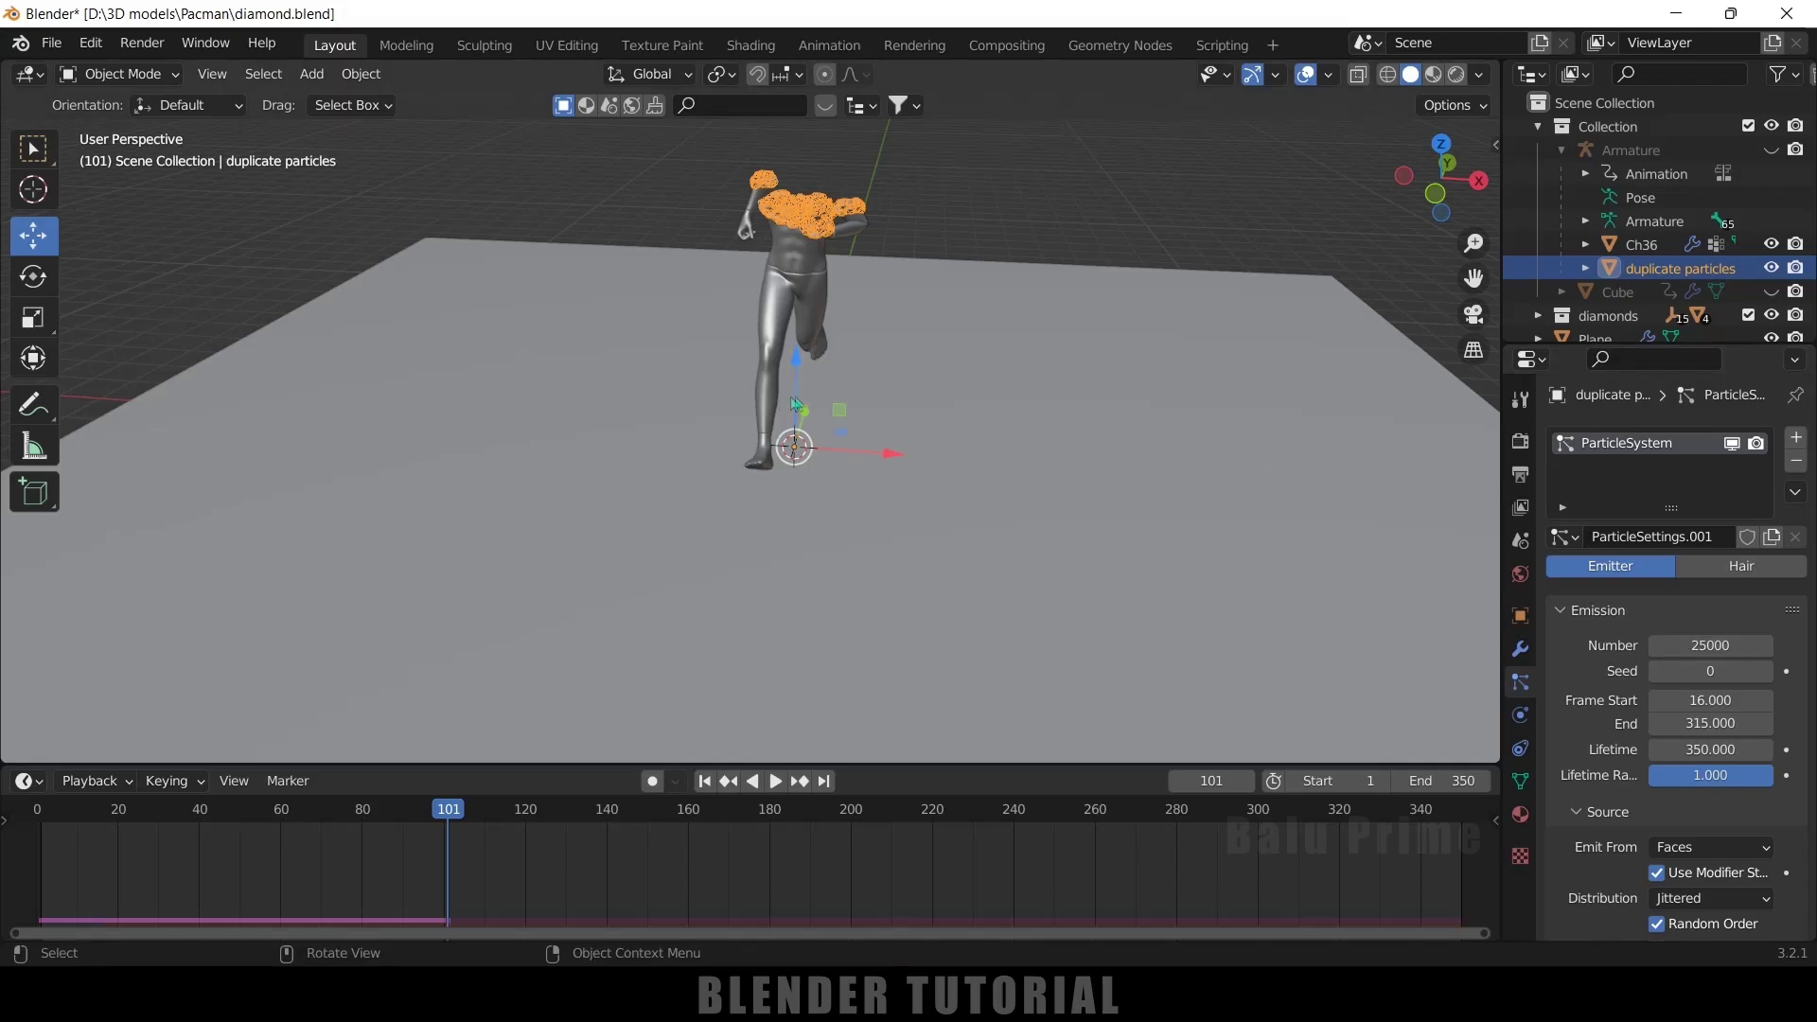
pyautogui.hotkey('ctrl', 's')
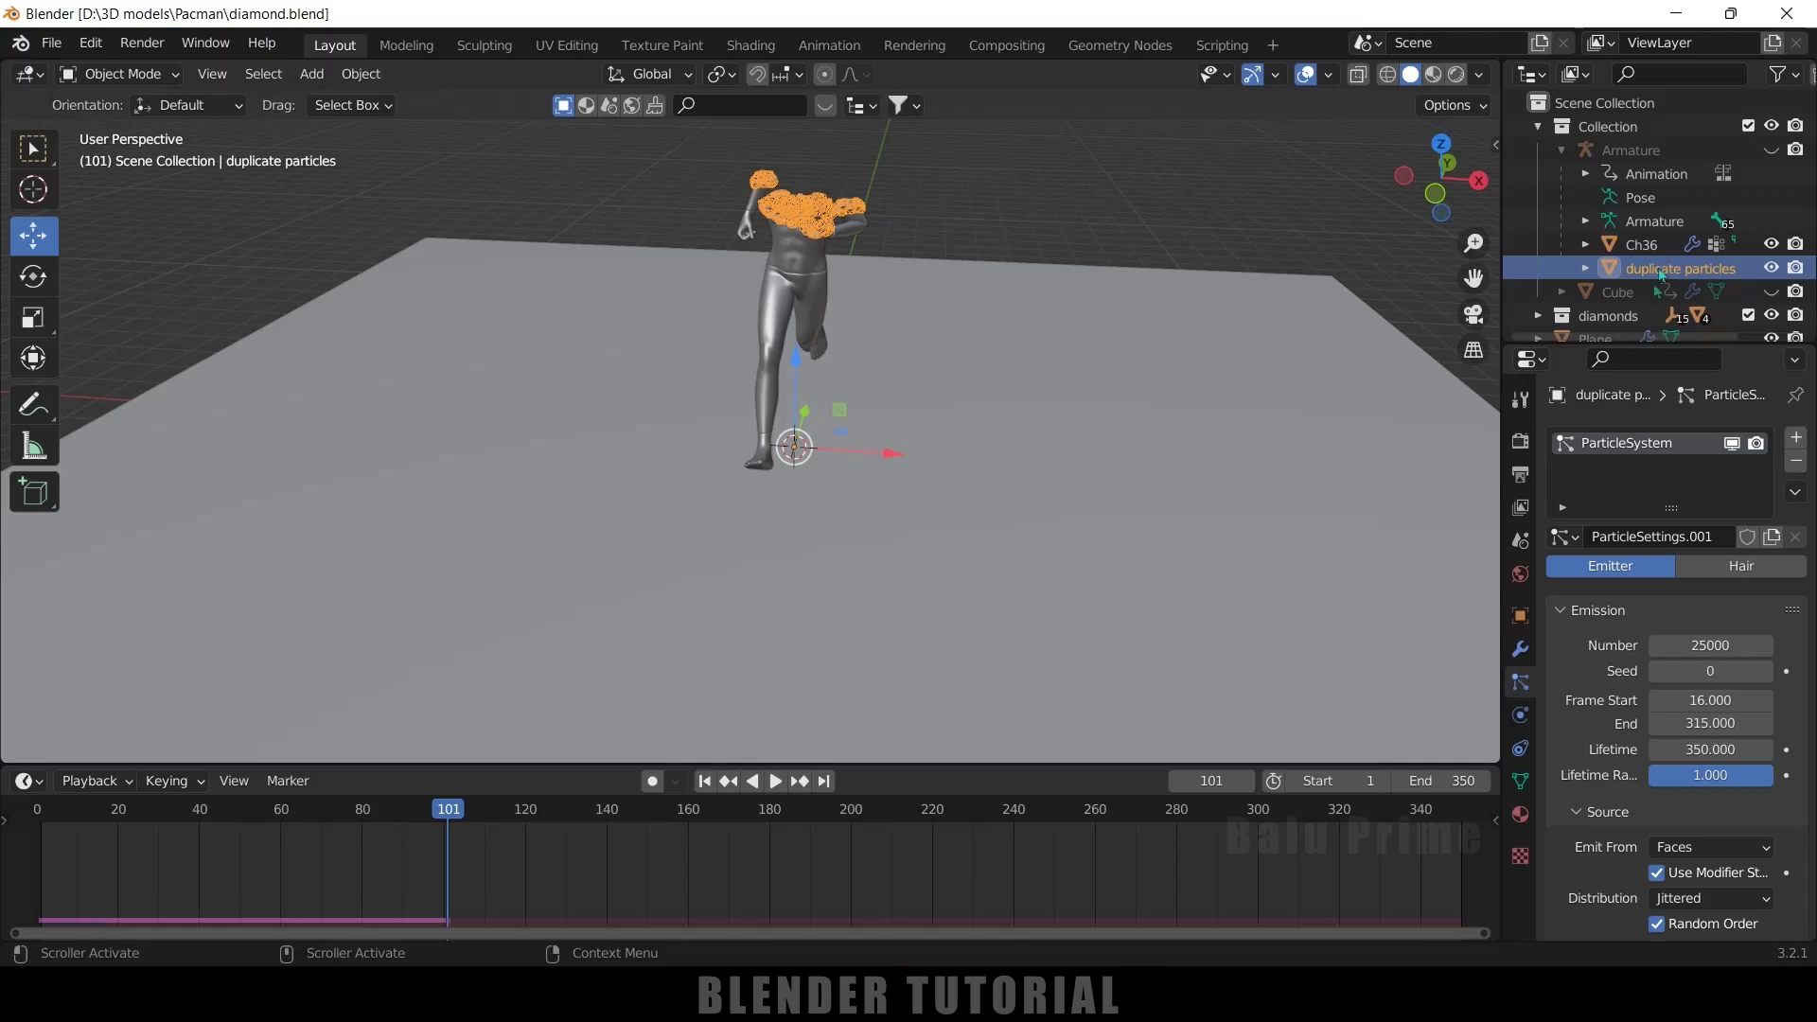
# Step: Bake the particle cache of the duplicate particles object
pyautogui.scroll(-10, 1603, 714)
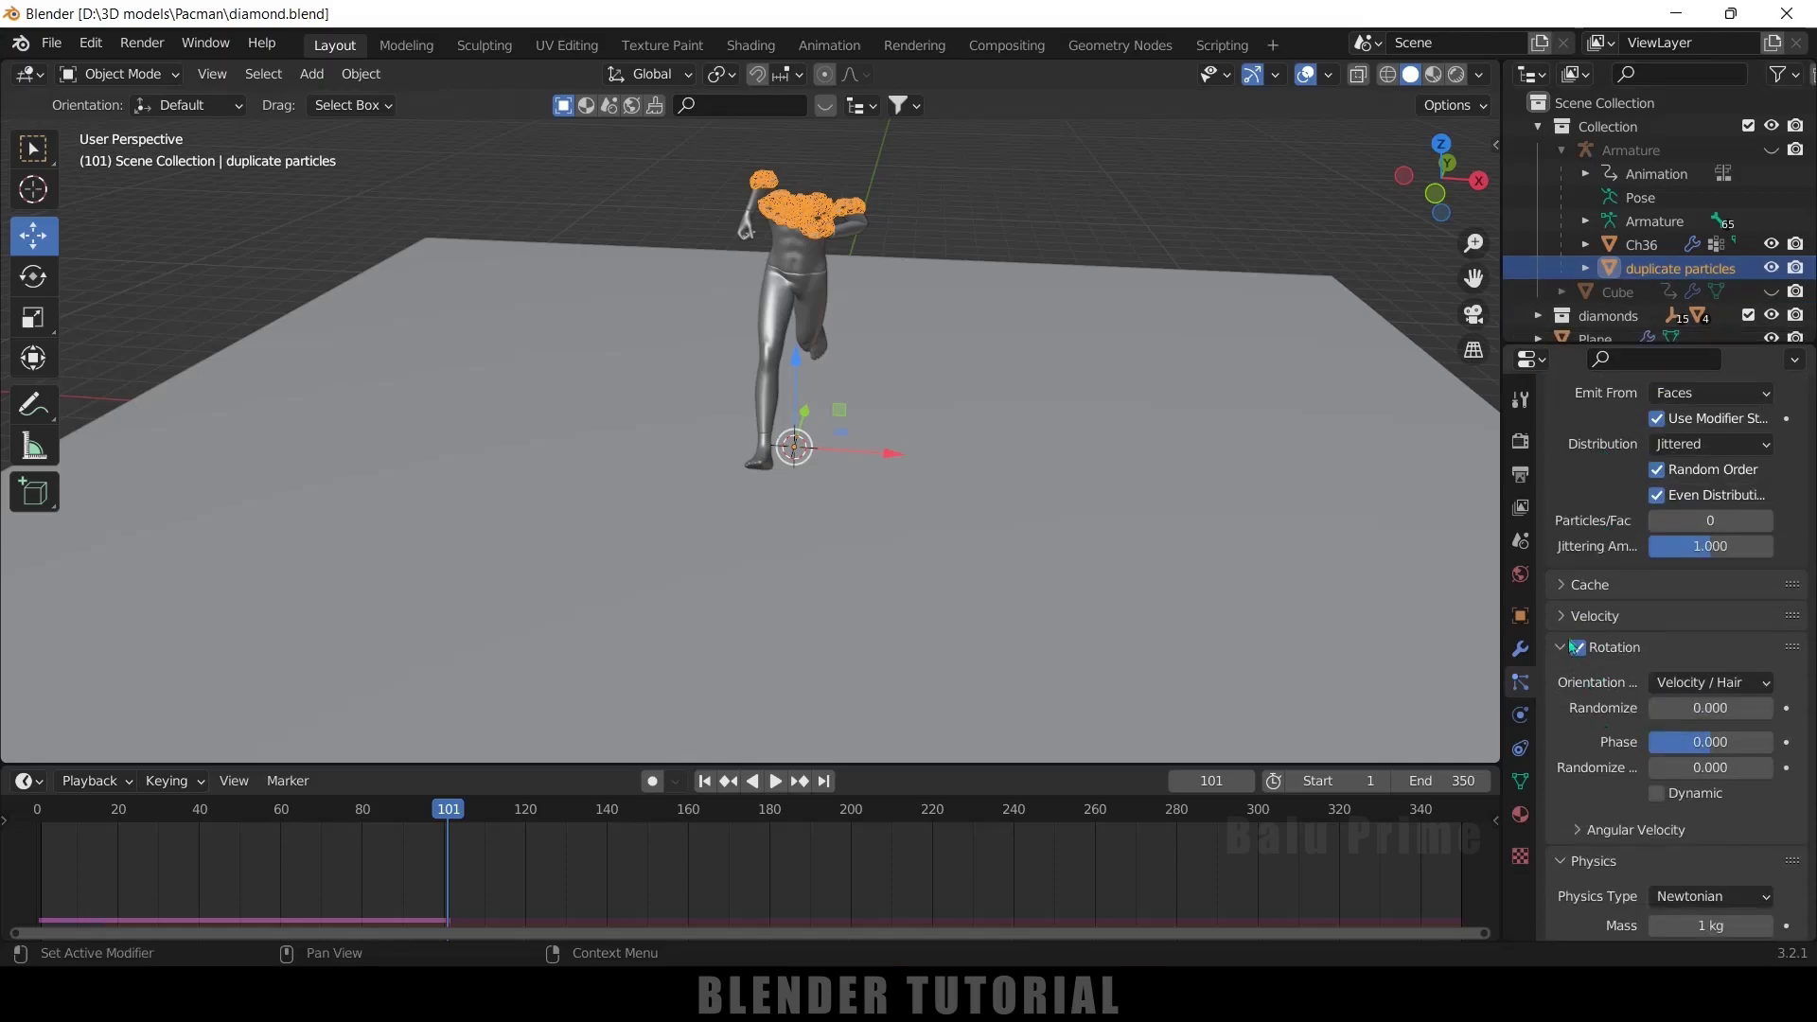
pyautogui.click(1562, 587)
pyautogui.scroll(-4, 1587, 650)
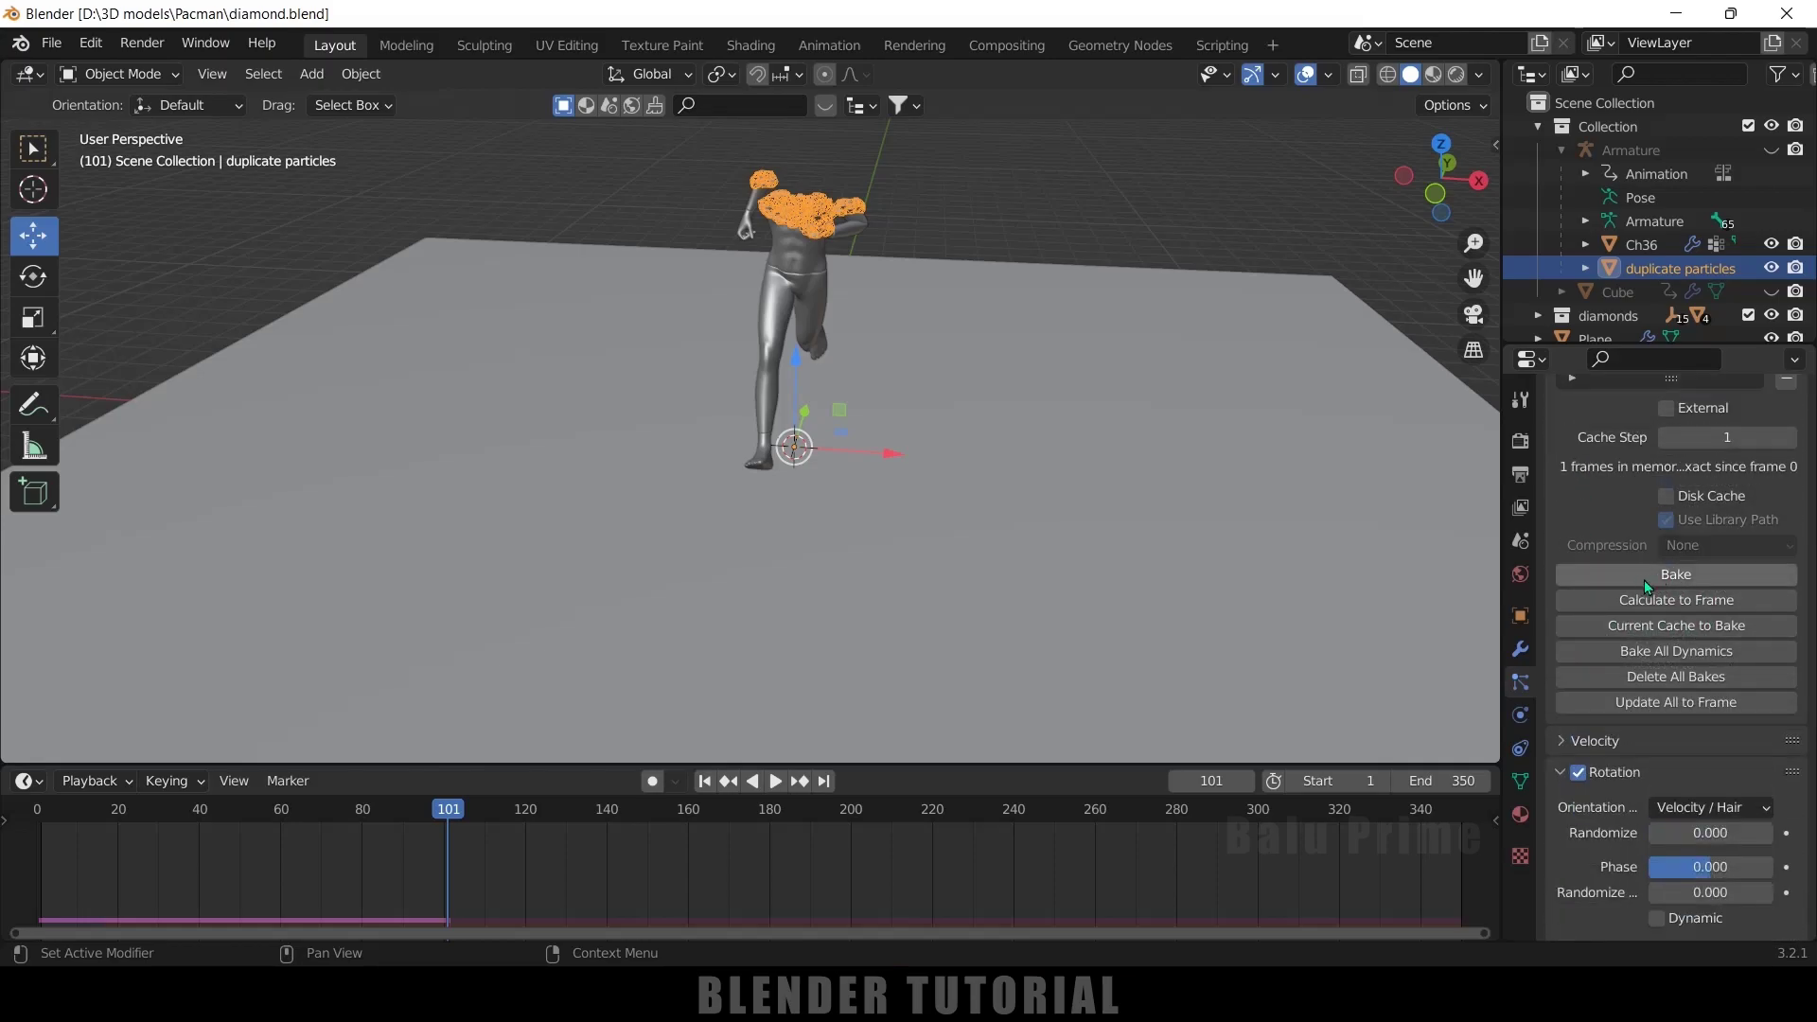
pyautogui.click(1649, 577)
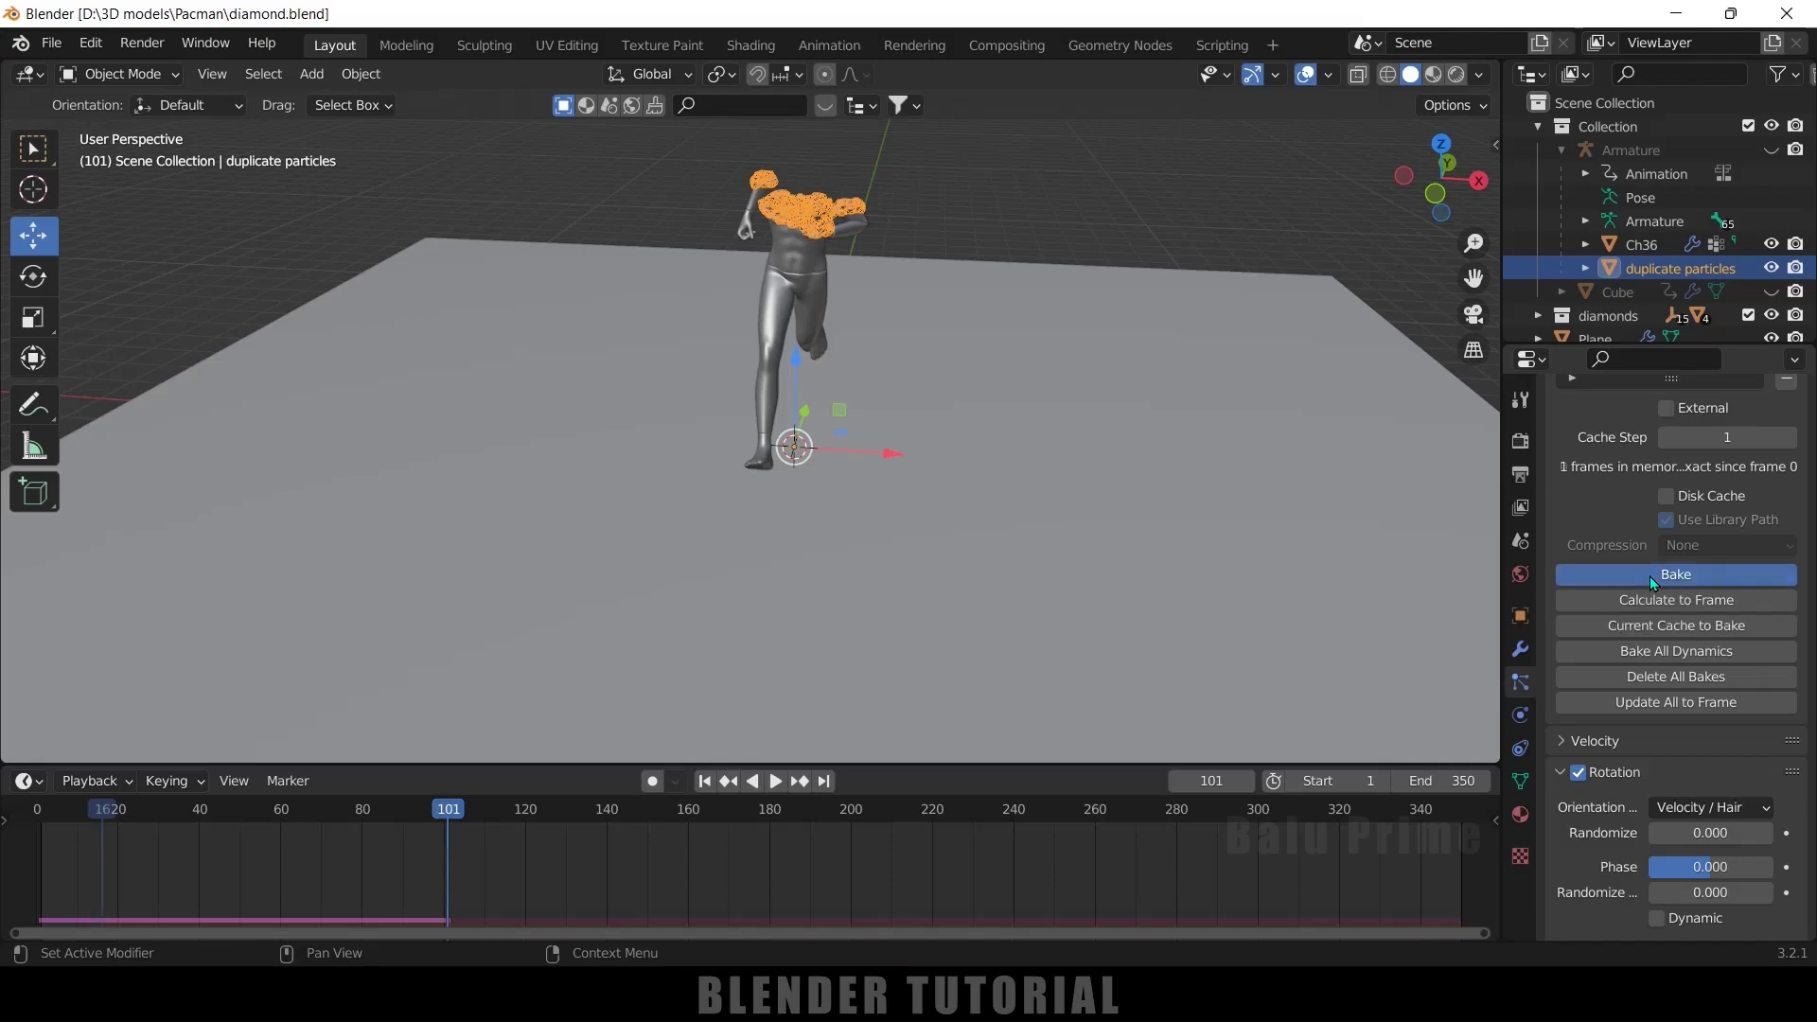